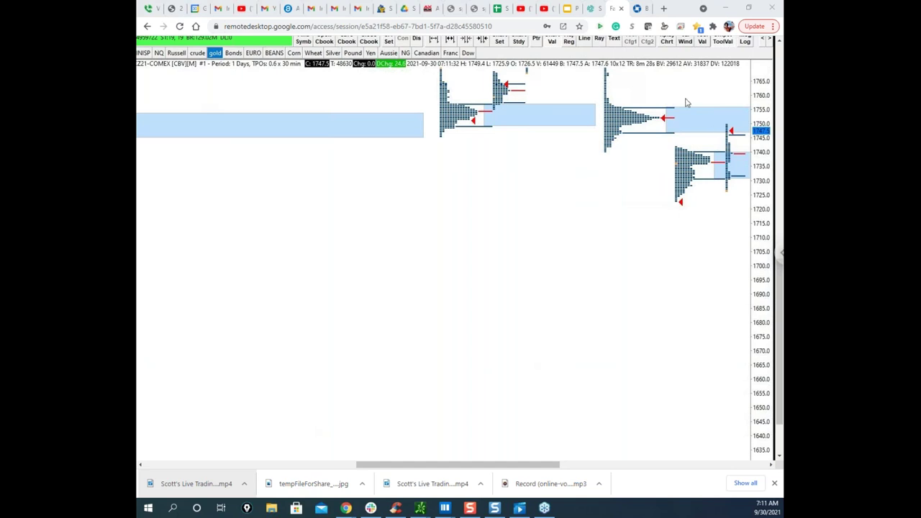
# Switch to thinkorswim, open its /GC gold futures chart window and maximize it.
pyautogui.click(423, 511)
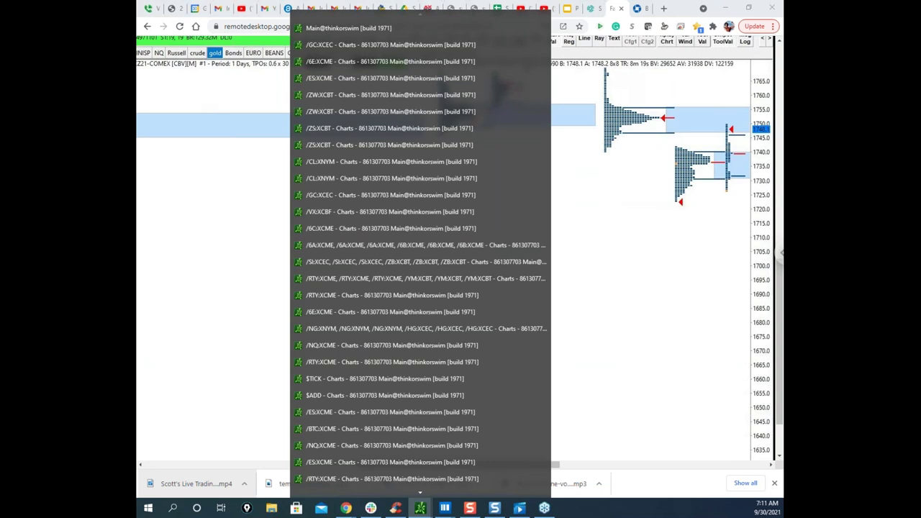
pyautogui.click(438, 195)
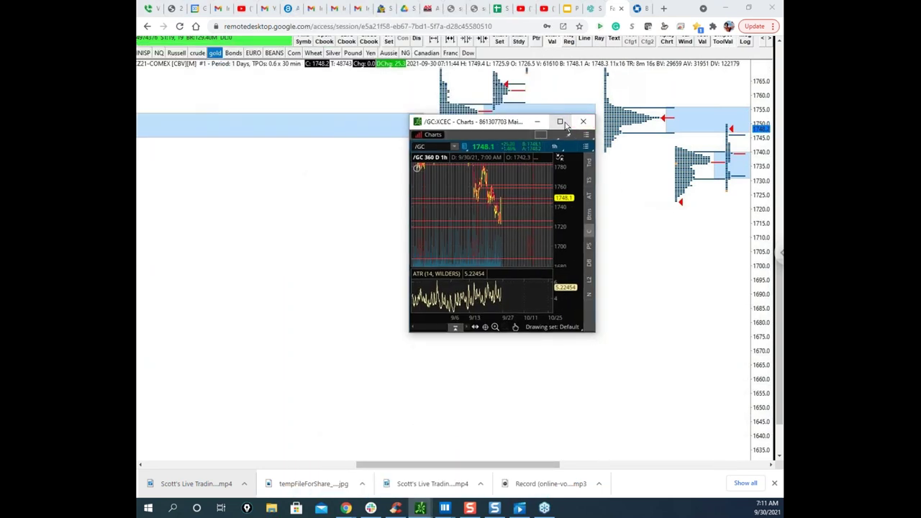
pyautogui.click(562, 123)
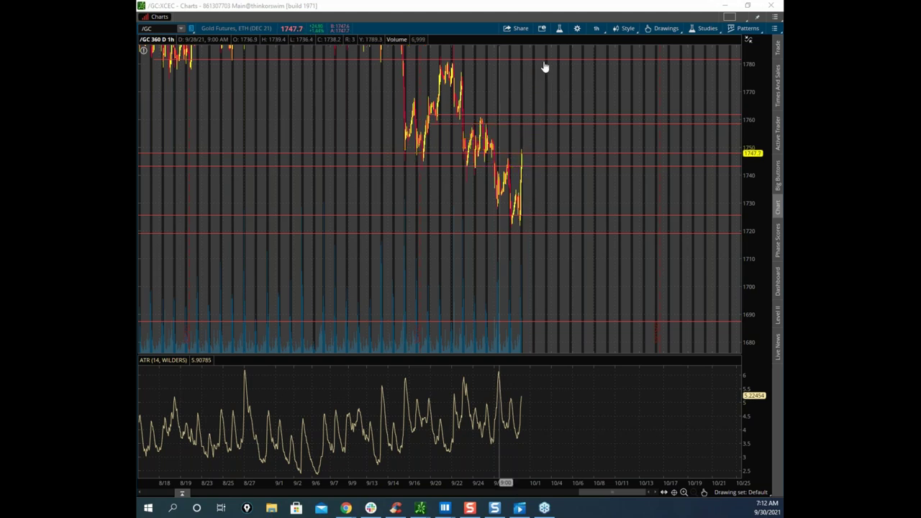
# Leave the /GC chart and switch to the GCZ1.COMEX gold futures heatmap in Bookmap, with the current price area in view.
pyautogui.click(421, 508)
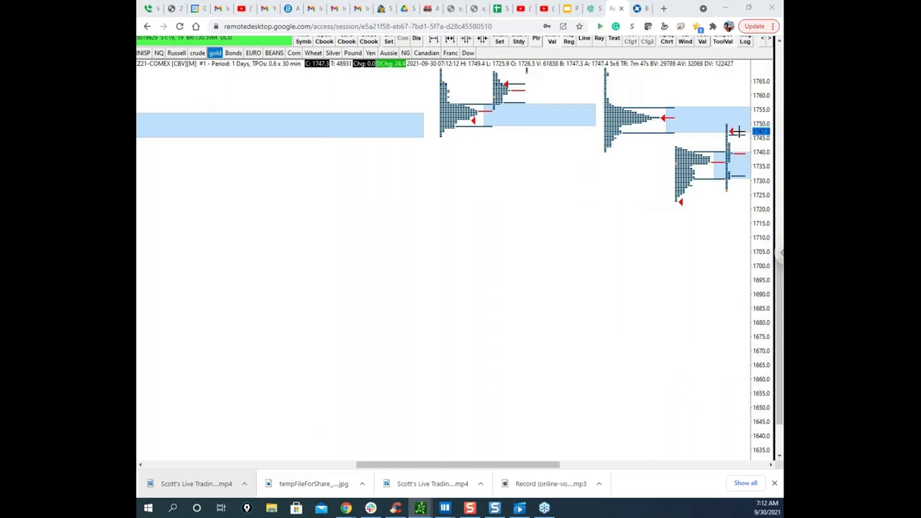
pyautogui.click(420, 508)
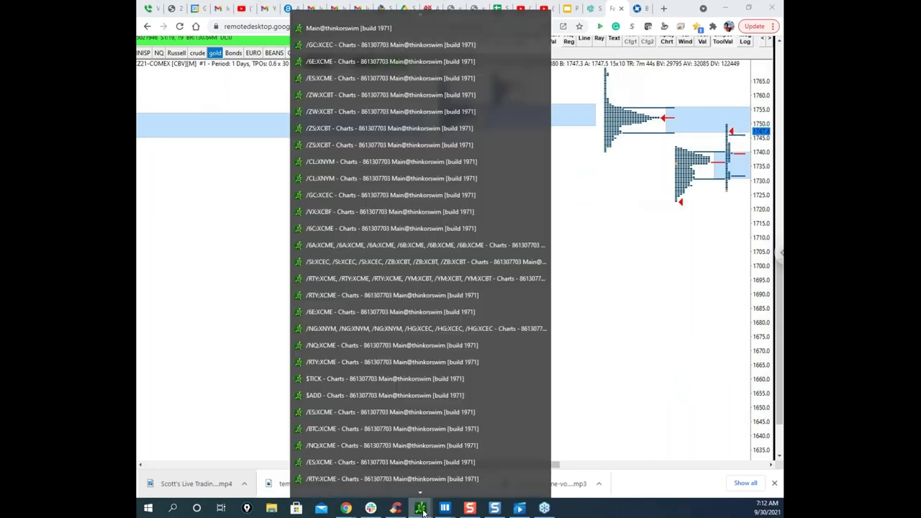
pyautogui.click(604, 246)
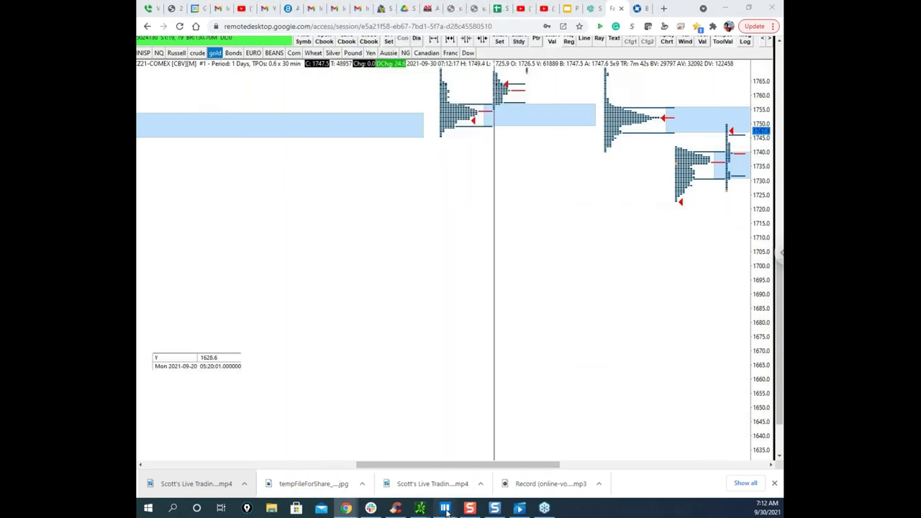
pyautogui.click(445, 508)
pyautogui.click(287, 451)
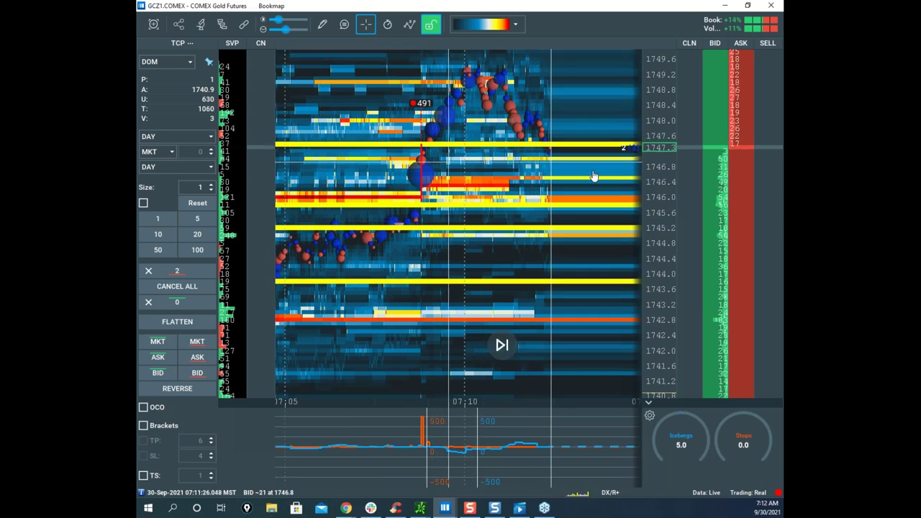
pyautogui.scroll(-2, 662, 185)
pyautogui.scroll(2, 674, 198)
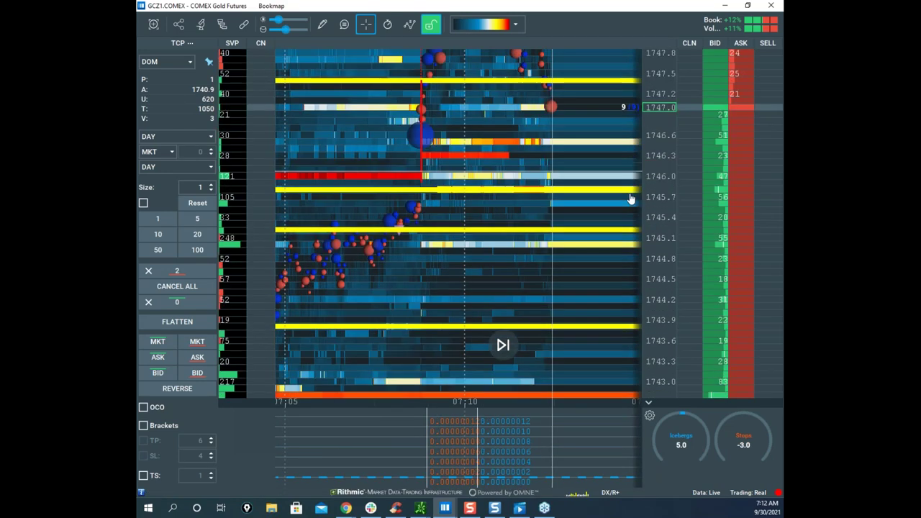
pyautogui.scroll(-1, 660, 160)
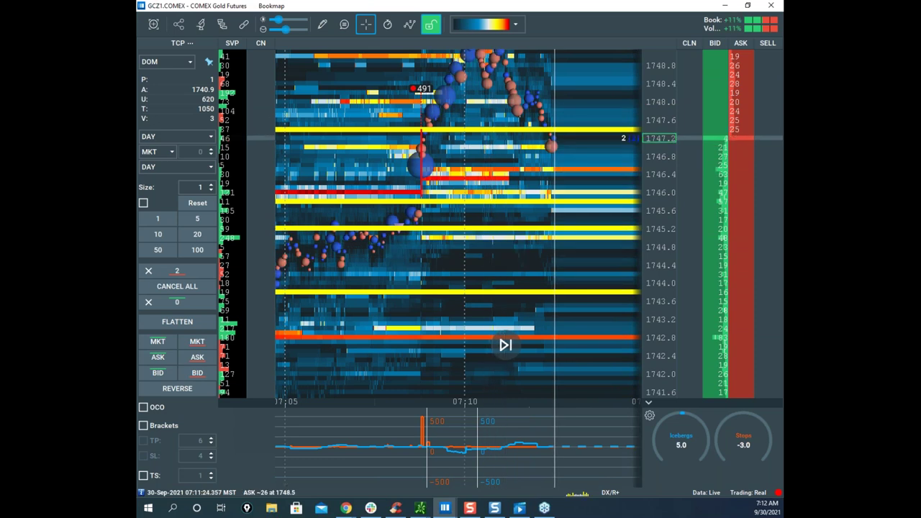
# Sketch a falling path from about 1747 to 1743.4 and a rising path above 1748.8, and clear the drawing.
pyautogui.press('Escape')
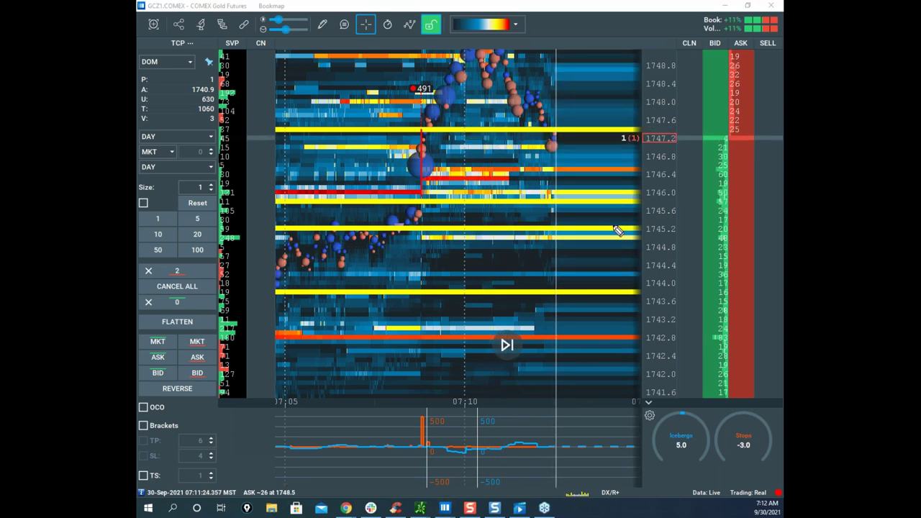
pyautogui.moveTo(557, 309); pyautogui.dragTo(558, 316)
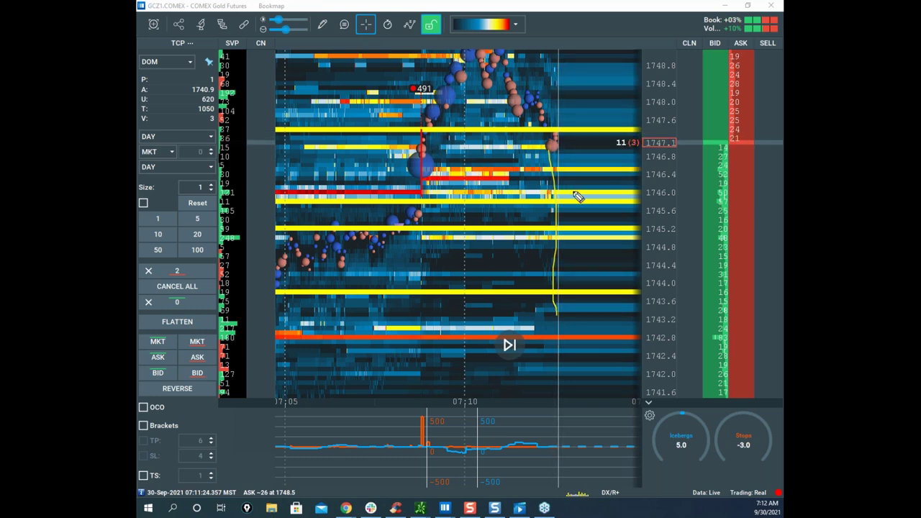
pyautogui.moveTo(554, 134)
pyautogui.mouseDown()
pyautogui.moveTo(547, 134)
pyautogui.moveTo(608, 35)
pyautogui.mouseUp()
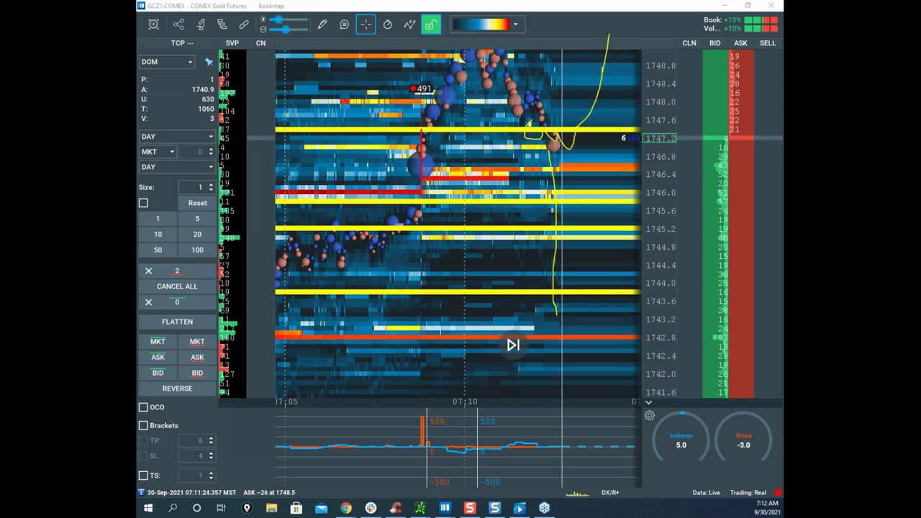
pyautogui.press('Escape')
# Bring up thinkorswim's five-minute /GC chart over the recent heatmap action and move it off the heatmap.
pyautogui.moveTo(562, 127); pyautogui.dragTo(643, 155)
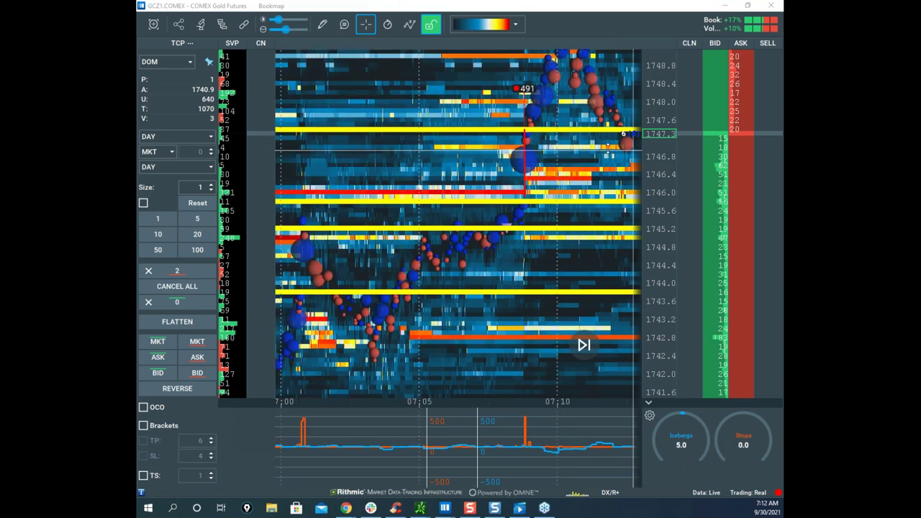
pyautogui.moveTo(572, 152); pyautogui.dragTo(509, 147)
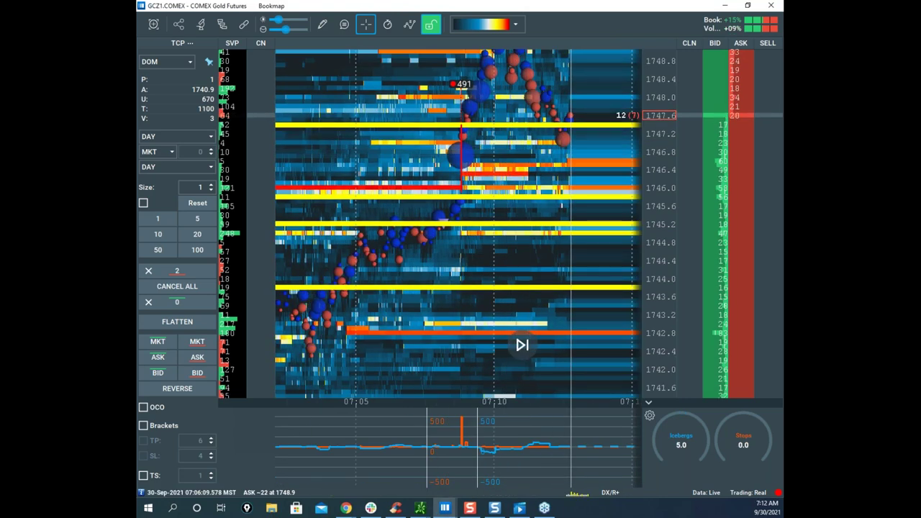
pyautogui.click(420, 508)
pyautogui.moveTo(543, 240); pyautogui.dragTo(500, 134)
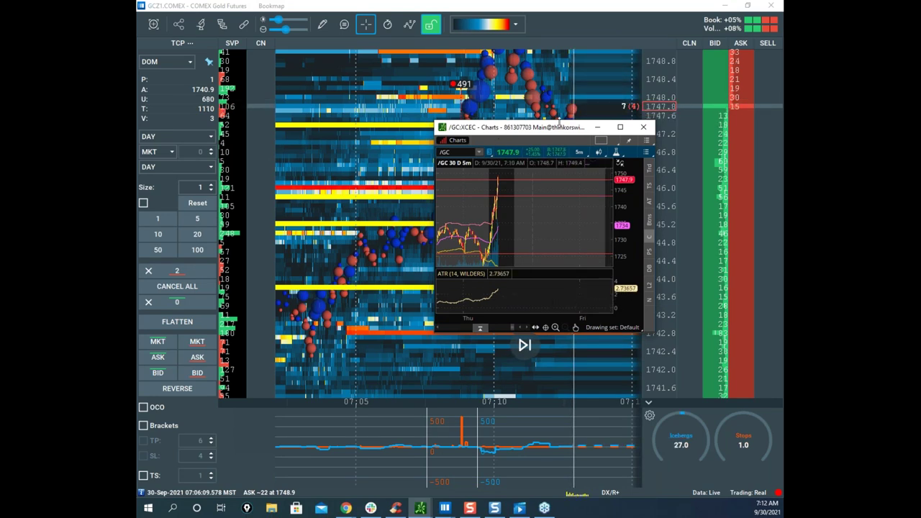
pyautogui.moveTo(551, 128); pyautogui.dragTo(782, 230)
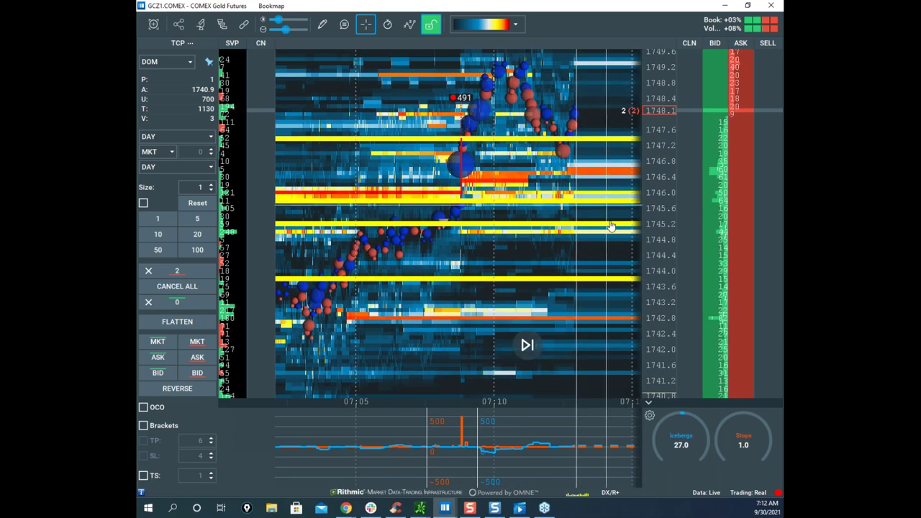
# Place a sell stop order for 1 contract at 1743.7 on the gold price ladder.
pyautogui.scroll(3, 654, 192)
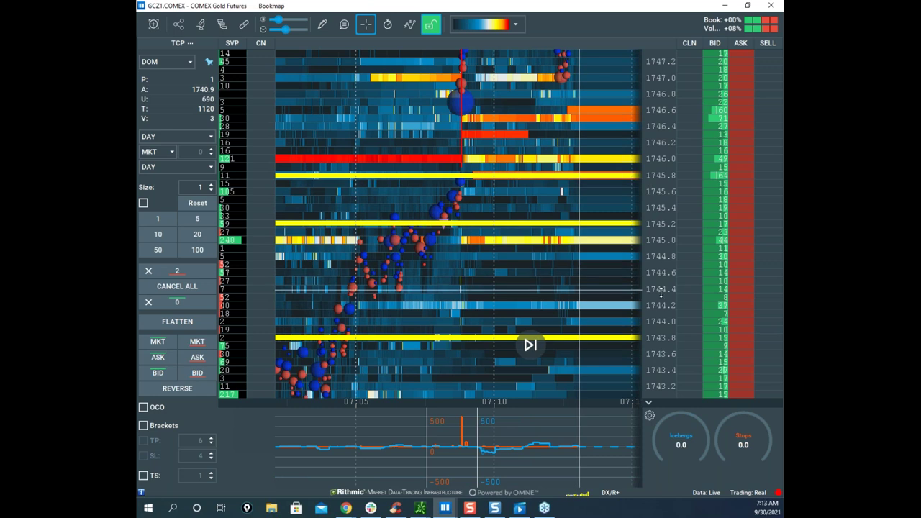
pyautogui.click(735, 345)
pyautogui.scroll(-3, 489, 276)
# Go back to the 07:00 price action and circle the large-volume cluster between about 1743.7 and 1745.3.
pyautogui.moveTo(459, 281); pyautogui.dragTo(550, 176)
pyautogui.scroll(-5, 656, 234)
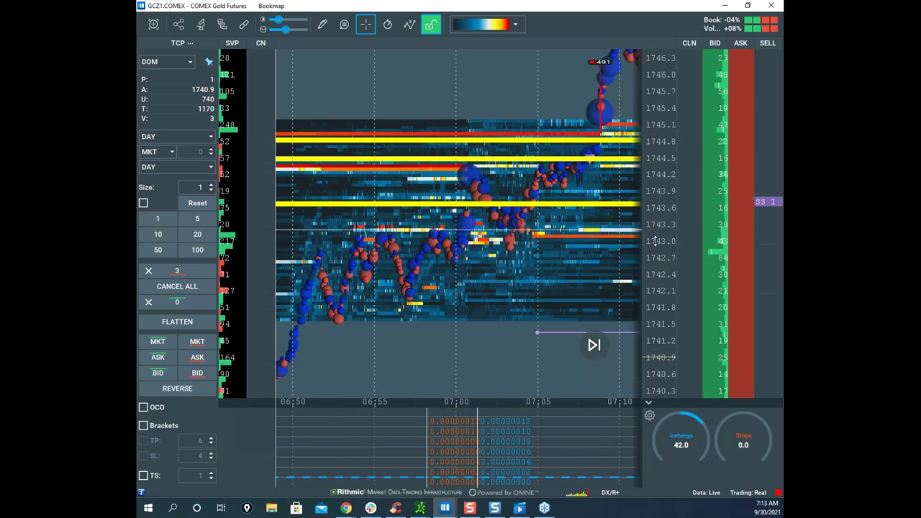
pyautogui.scroll(-2, 558, 253)
pyautogui.scroll(3, 526, 266)
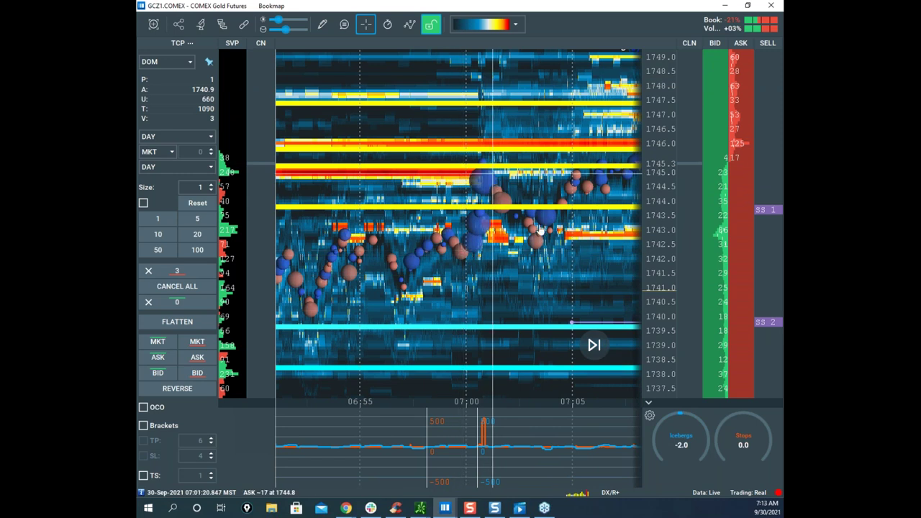
pyautogui.press('e')
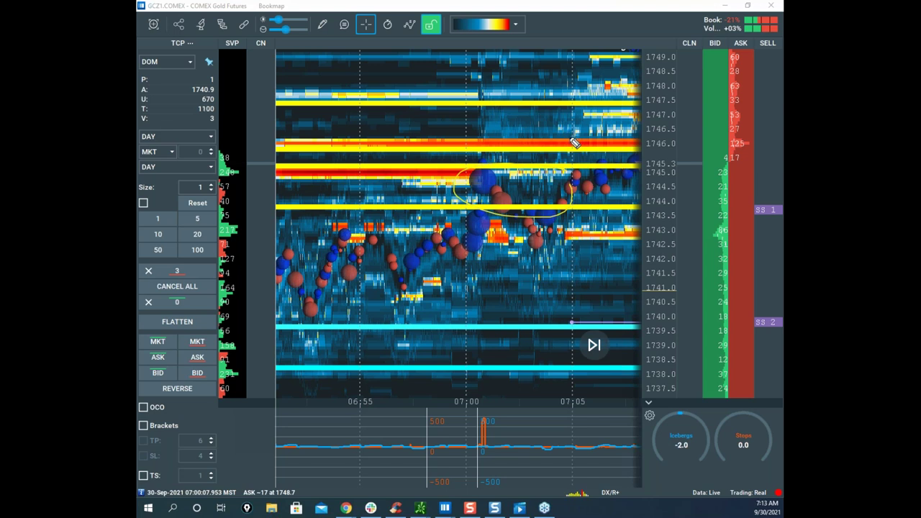
pyautogui.moveTo(561, 109); pyautogui.dragTo(424, 193)
# Mark the large bubble below the 491 label and its orange indicator spike with thick yellow strokes, and clear the markings.
pyautogui.scroll(-2, 469, 194)
pyautogui.moveTo(630, 265); pyautogui.dragTo(575, 237)
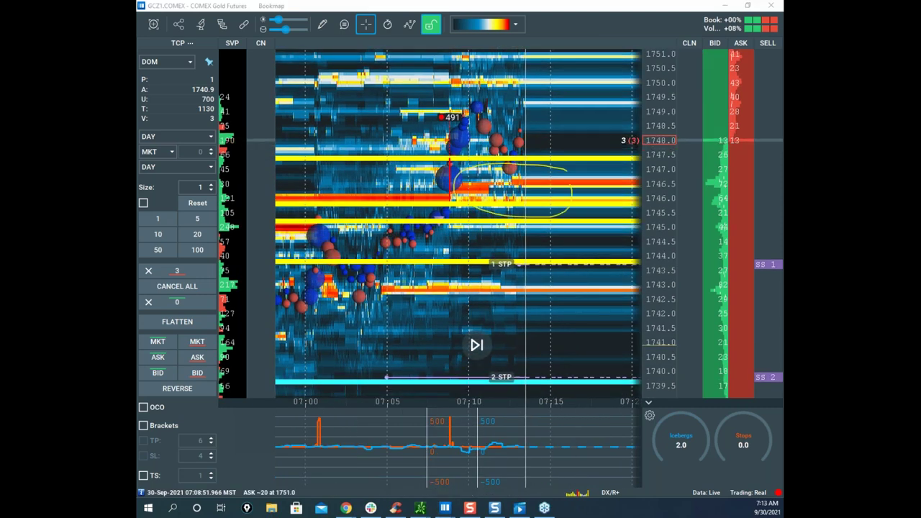
pyautogui.moveTo(496, 144); pyautogui.dragTo(521, 201)
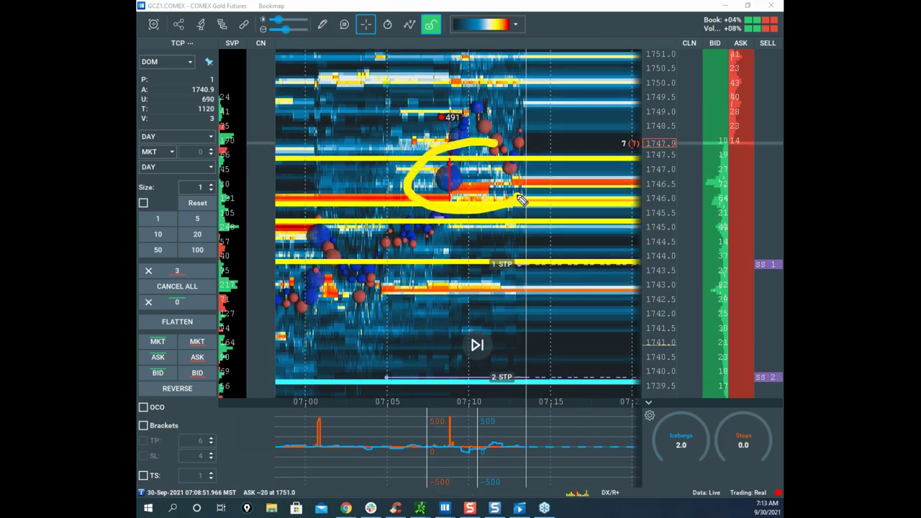
pyautogui.moveTo(476, 405)
pyautogui.mouseDown()
pyautogui.moveTo(452, 407)
pyautogui.moveTo(506, 440)
pyautogui.mouseUp()
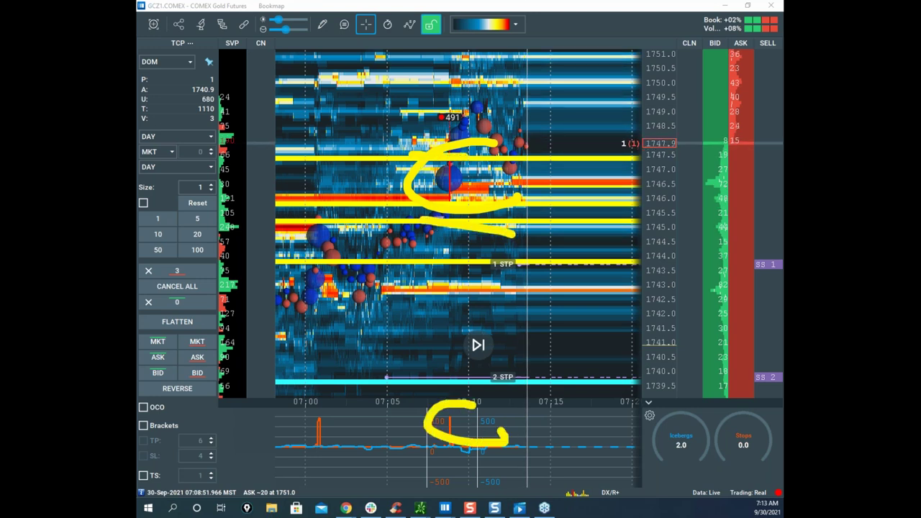
pyautogui.press('Escape')
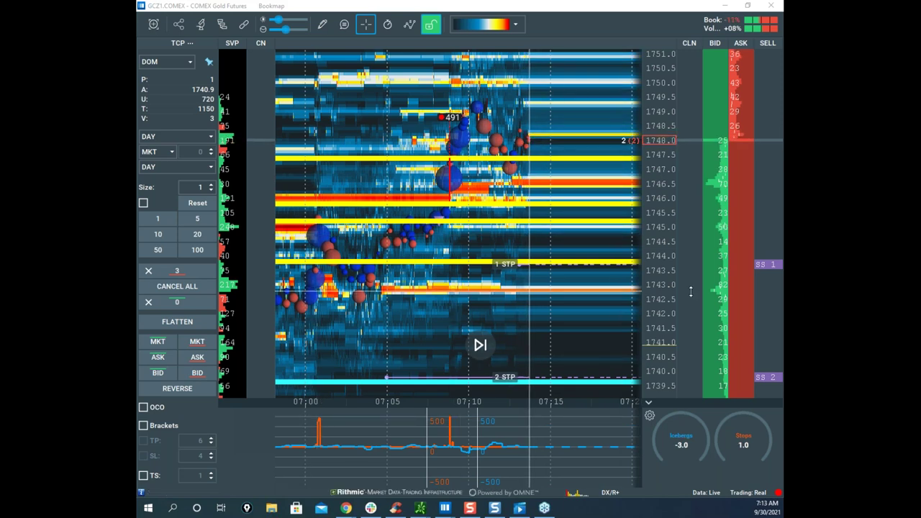
# Zoom in on the heatmap's recent price action, check the five-minute /GC chart again and move it out of the way.
pyautogui.moveTo(650, 214); pyautogui.dragTo(653, 185)
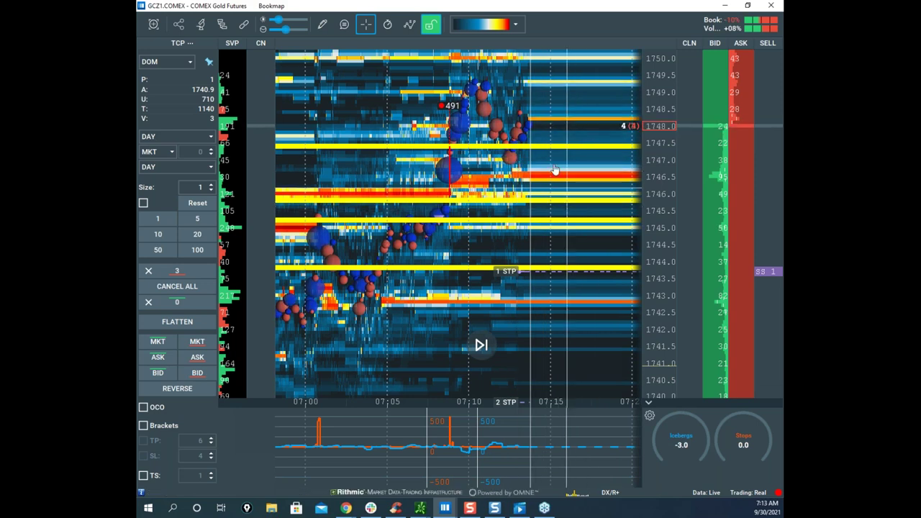
pyautogui.moveTo(647, 134); pyautogui.dragTo(648, 145)
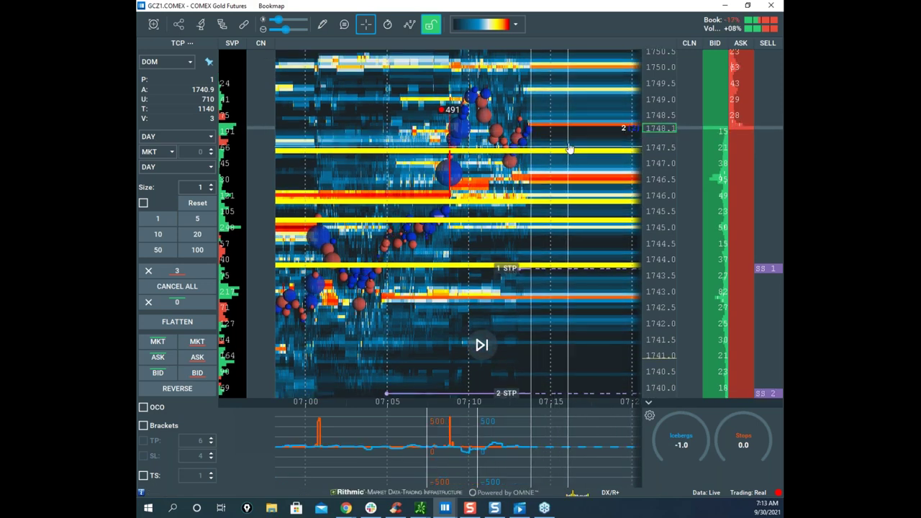
pyautogui.scroll(5, 551, 153)
pyautogui.scroll(5, 543, 147)
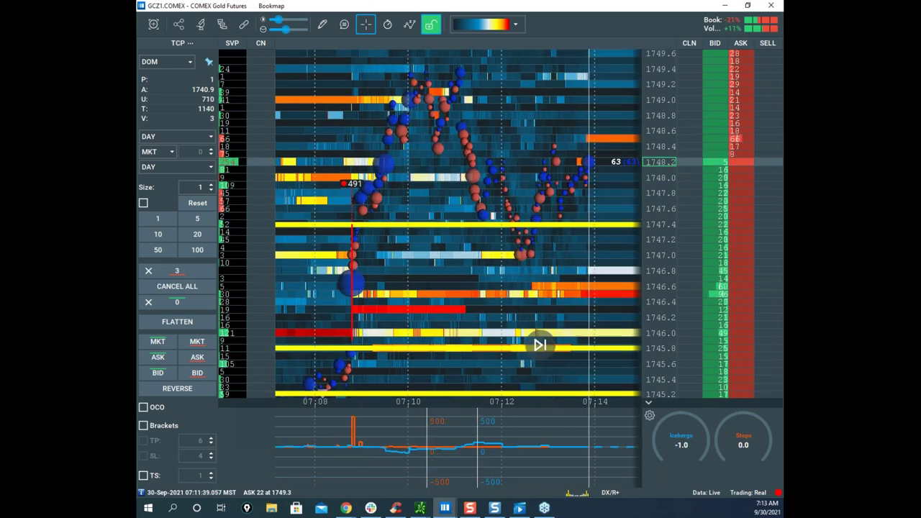
pyautogui.click(421, 508)
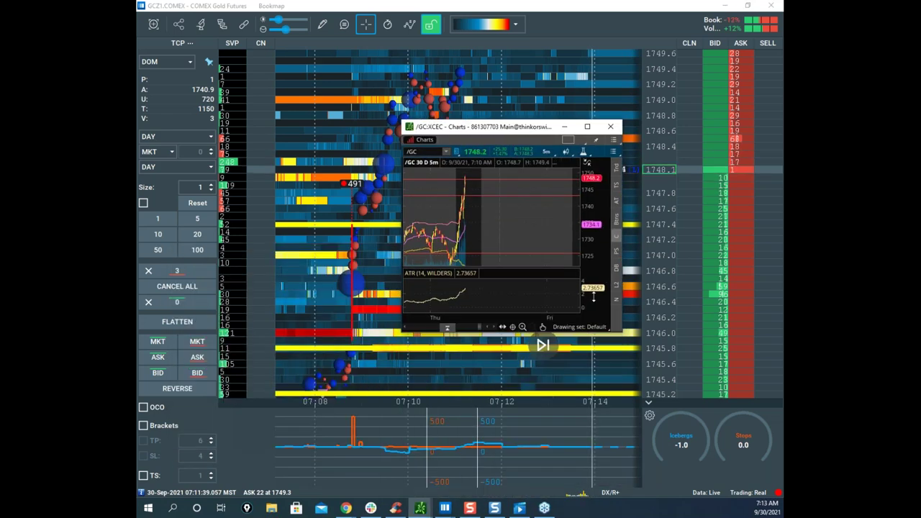
pyautogui.moveTo(527, 128); pyautogui.dragTo(517, 1)
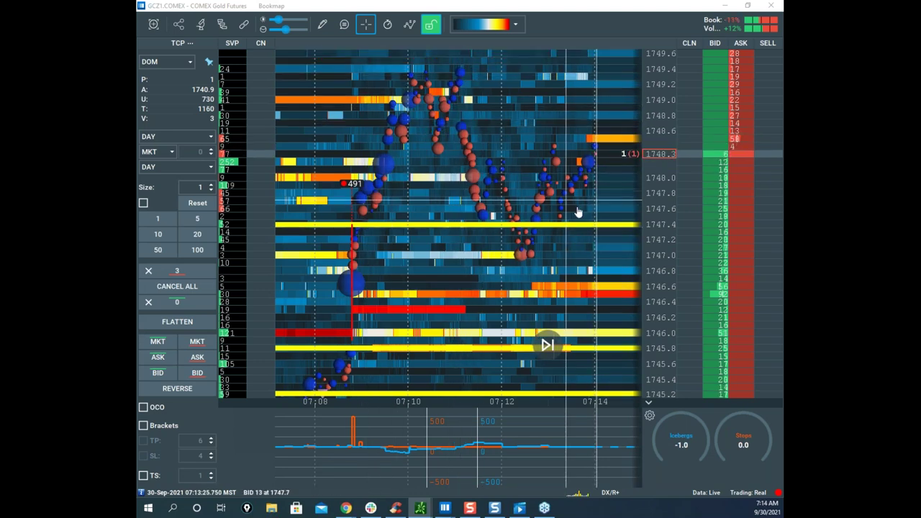
# Sketch the path of the 491 stop run, its peak, pullback and possible breakout above 1749.6, mark the orange indicator spike, and clear the drawings.
pyautogui.scroll(1, 656, 151)
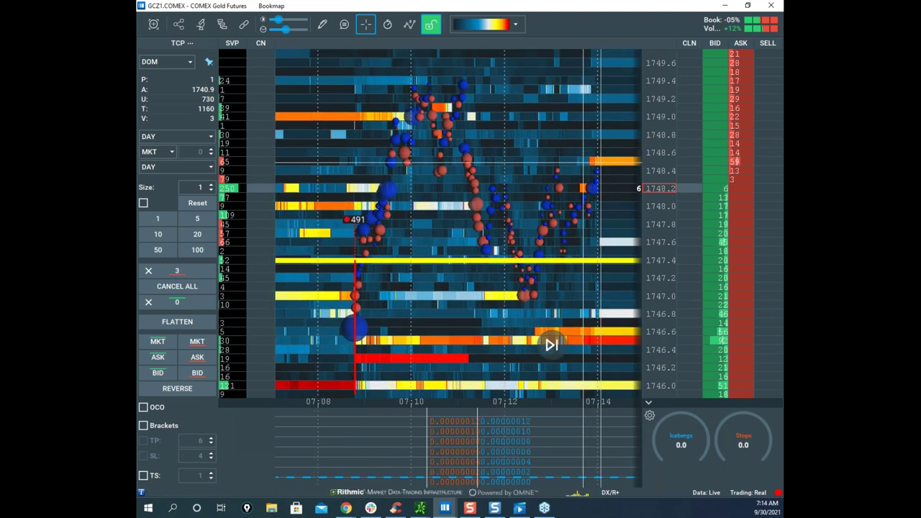
pyautogui.scroll(-3, 580, 160)
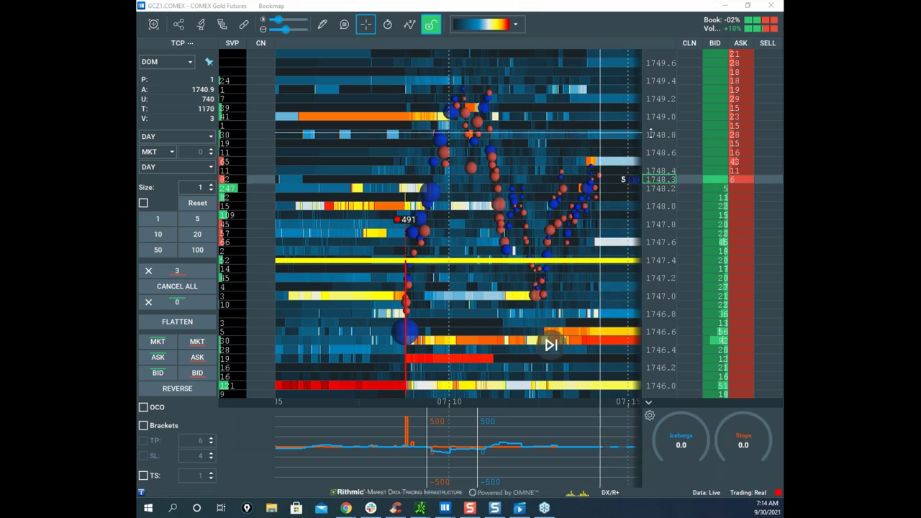
pyautogui.moveTo(593, 130); pyautogui.dragTo(575, 95)
pyautogui.scroll(-3, 653, 122)
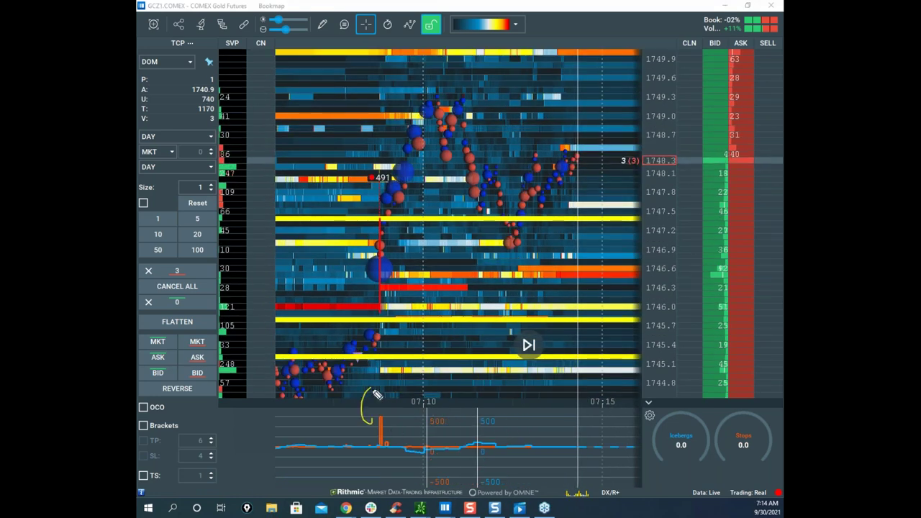
pyautogui.moveTo(350, 332); pyautogui.dragTo(389, 230)
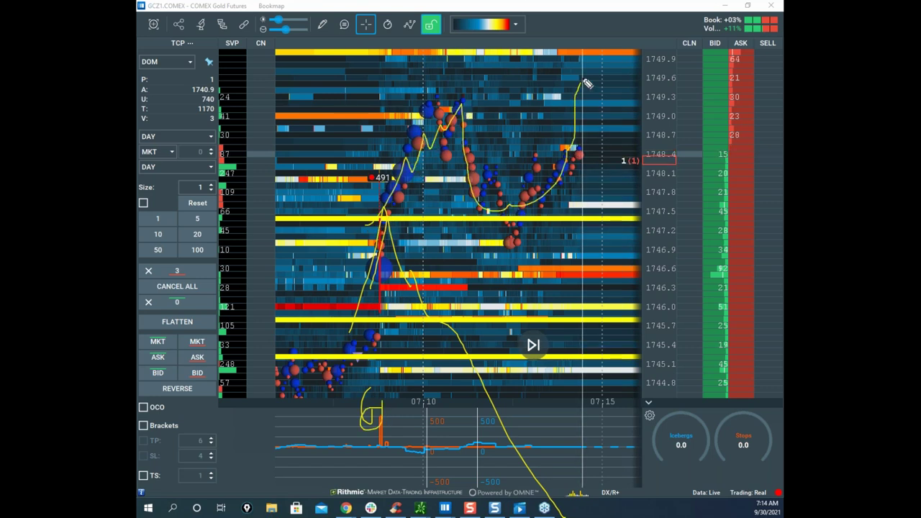
pyautogui.moveTo(586, 81); pyautogui.dragTo(586, 58)
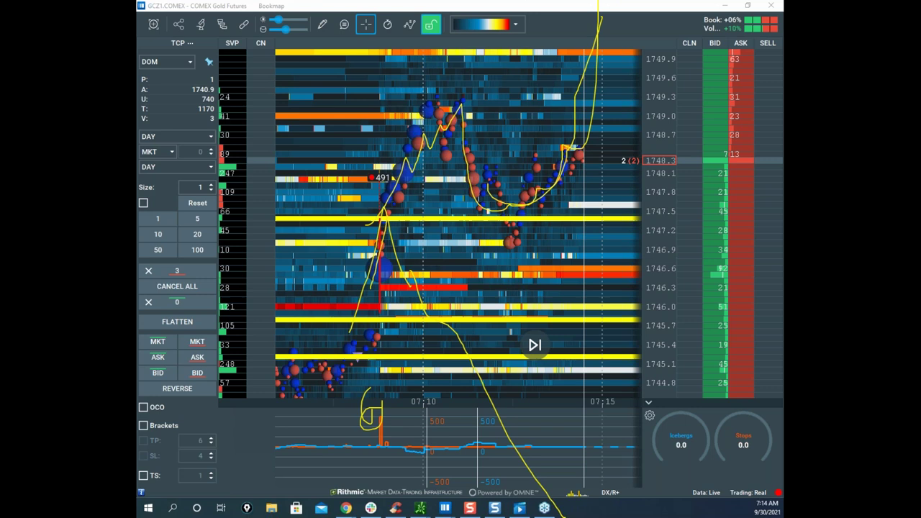
pyautogui.moveTo(377, 378); pyautogui.dragTo(413, 422)
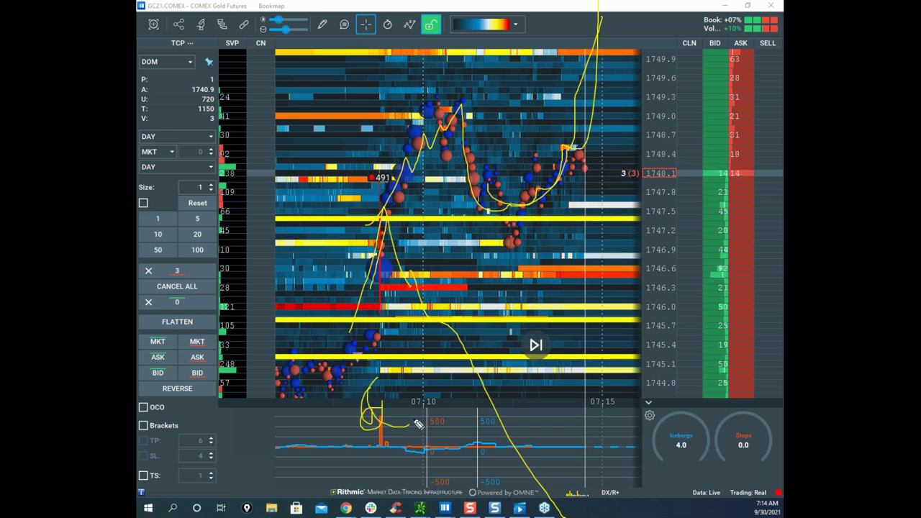
pyautogui.press('e')
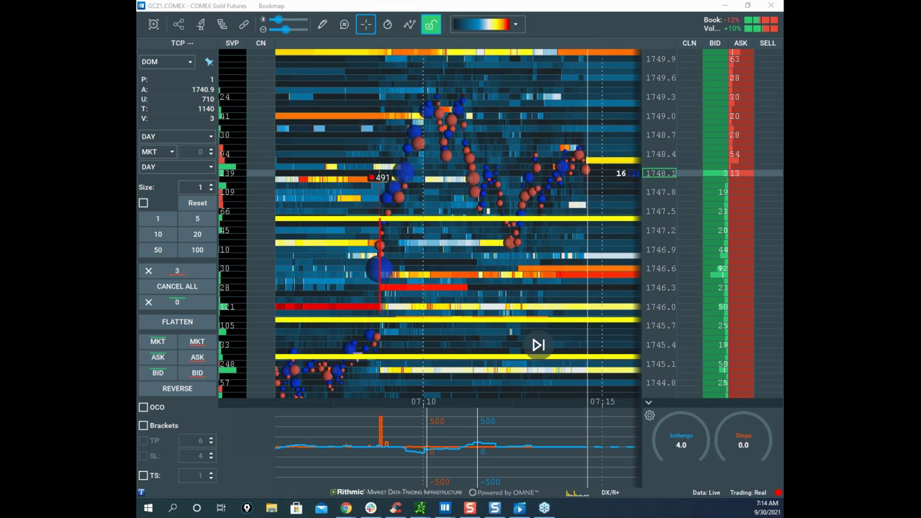
# Draw a path from about 1747.5 to 1750, back down and up again, circle the 1746–1747.6 zone and orange spike, and clear the drawings.
pyautogui.moveTo(645, 119); pyautogui.dragTo(651, 130)
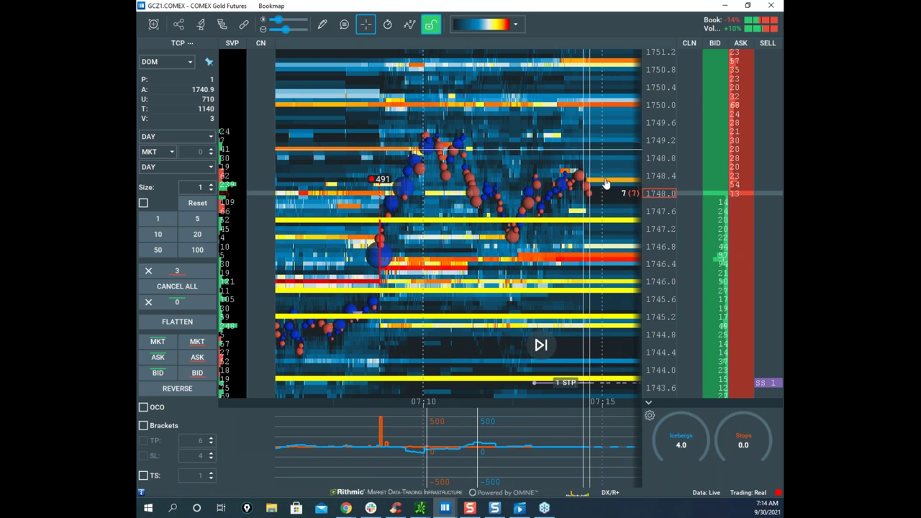
pyautogui.moveTo(563, 157); pyautogui.dragTo(518, 114)
pyautogui.scroll(-2, 579, 149)
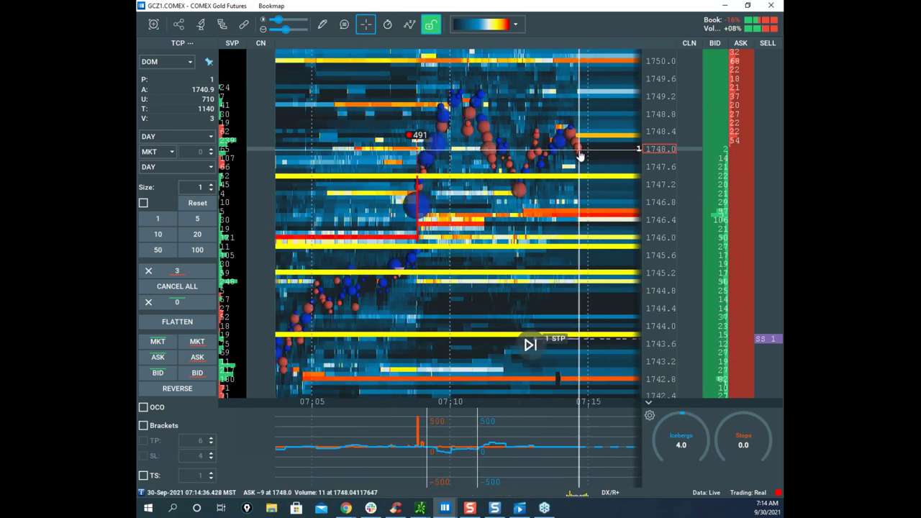
pyautogui.moveTo(584, 144); pyautogui.dragTo(556, 157)
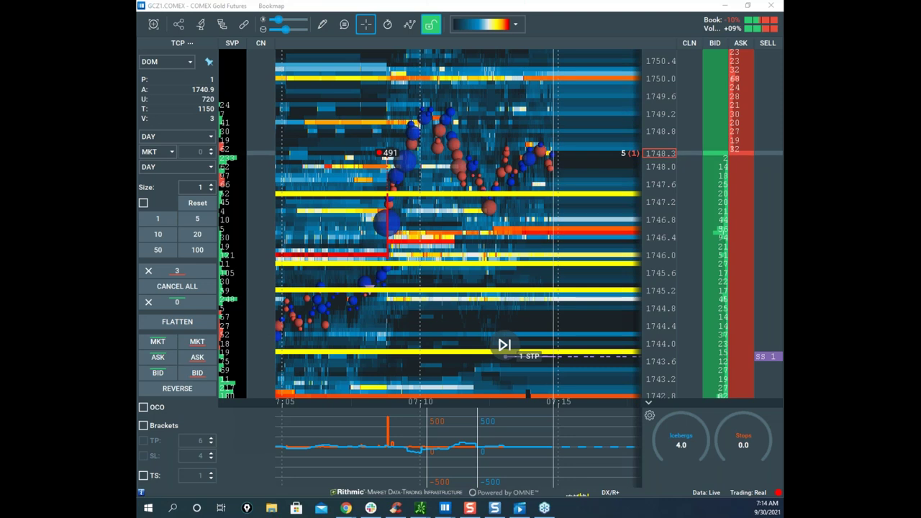
pyautogui.moveTo(394, 188); pyautogui.dragTo(440, 92)
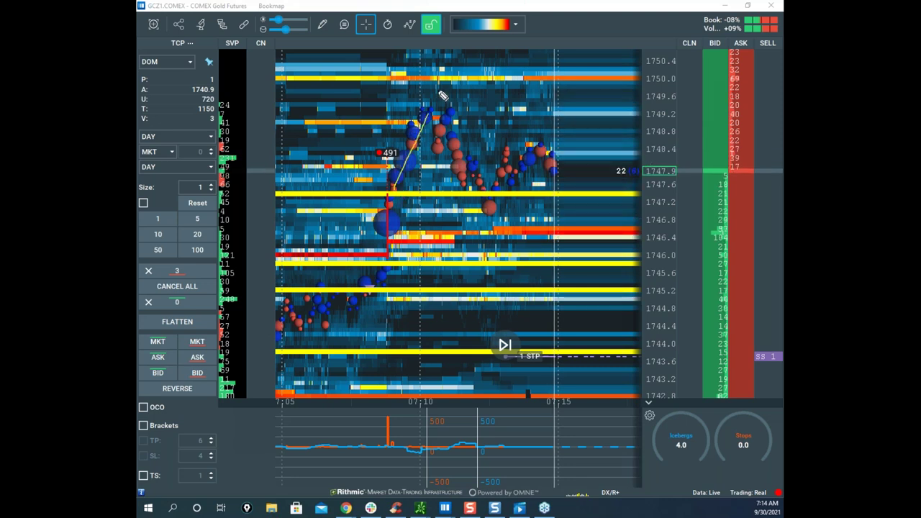
pyautogui.moveTo(506, 190); pyautogui.dragTo(527, 38)
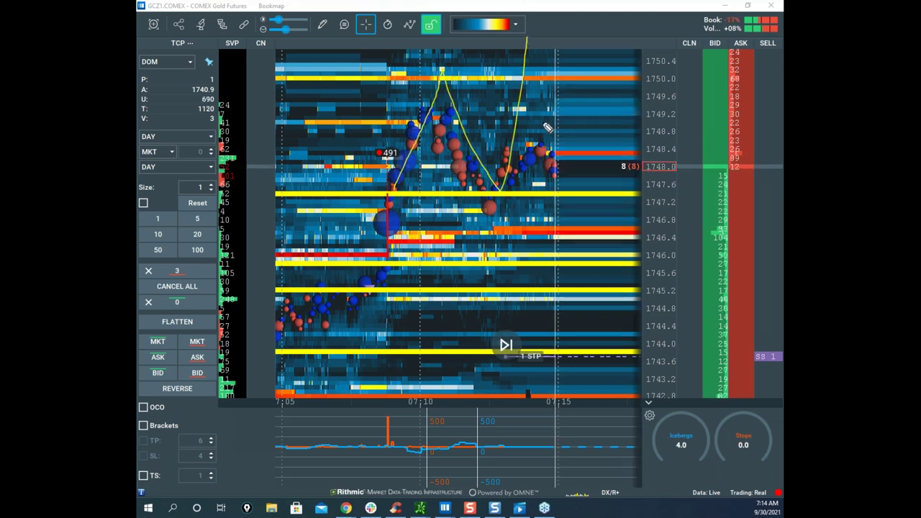
pyautogui.moveTo(544, 190)
pyautogui.mouseDown()
pyautogui.moveTo(496, 188)
pyautogui.moveTo(329, 232)
pyautogui.moveTo(526, 247)
pyautogui.mouseUp()
pyautogui.moveTo(422, 402)
pyautogui.mouseDown()
pyautogui.moveTo(366, 435)
pyautogui.moveTo(435, 426)
pyautogui.mouseUp()
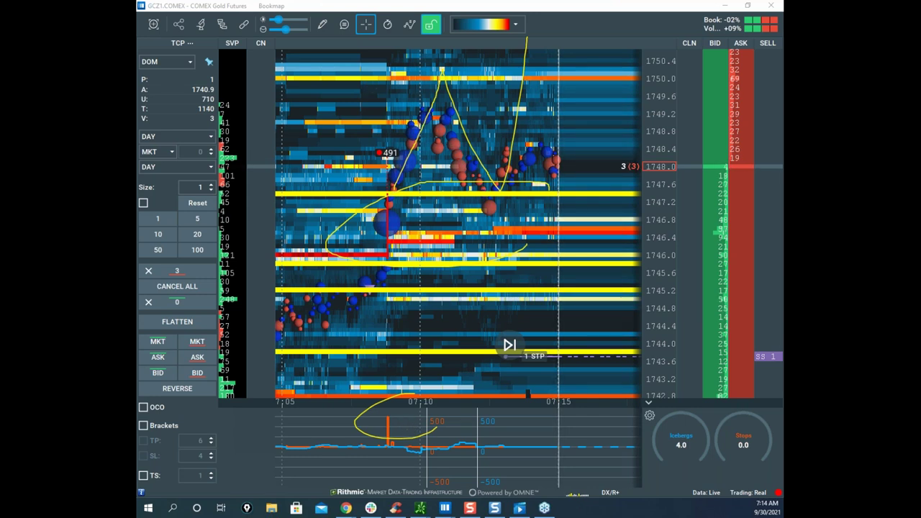
pyautogui.rightClick(527, 39)
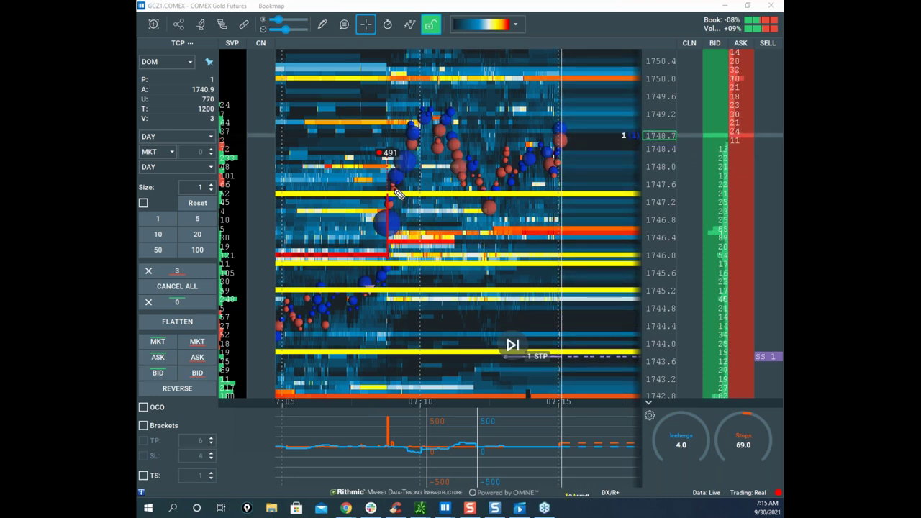
# Mark the orange spike, the level near 1747.6, a drop from about 1745.7 to 1744 and the sell stop order, and clear the markings.
pyautogui.moveTo(379, 407)
pyautogui.mouseDown()
pyautogui.moveTo(421, 432)
pyautogui.moveTo(423, 418)
pyautogui.mouseUp()
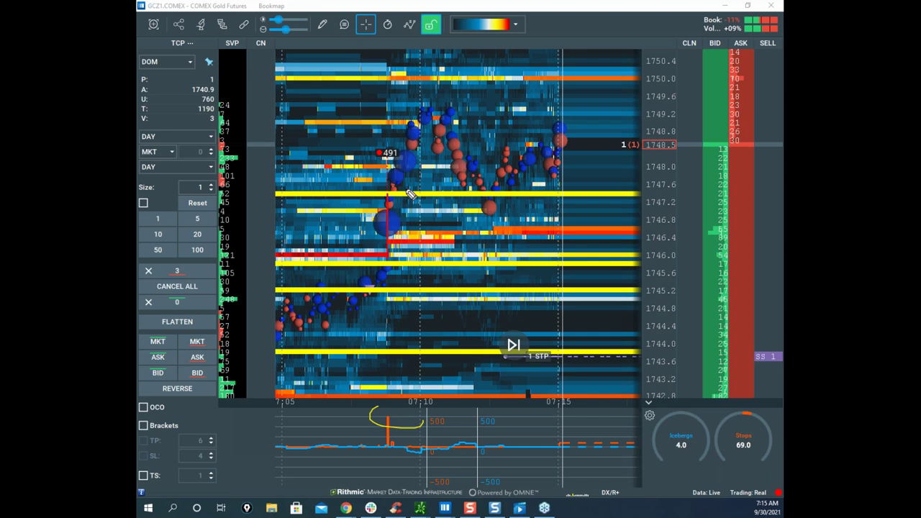
pyautogui.moveTo(394, 187); pyautogui.dragTo(410, 188)
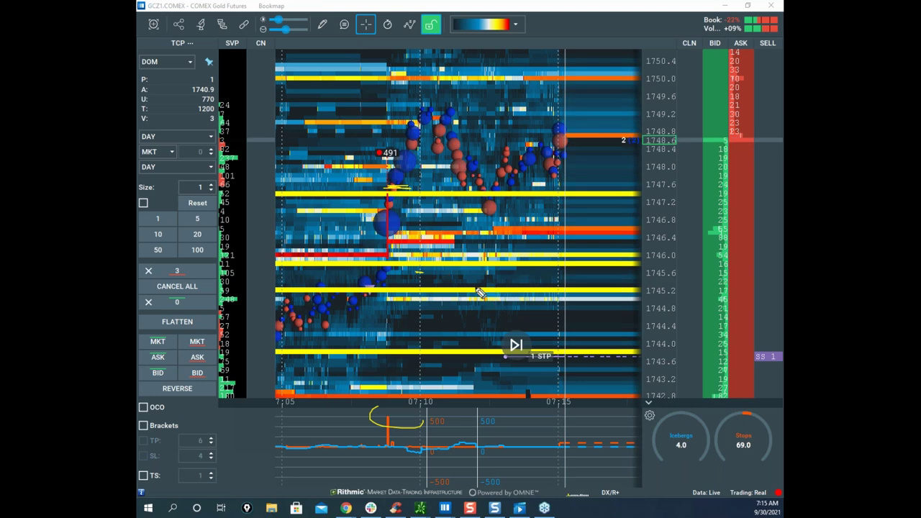
pyautogui.moveTo(554, 267); pyautogui.dragTo(577, 333)
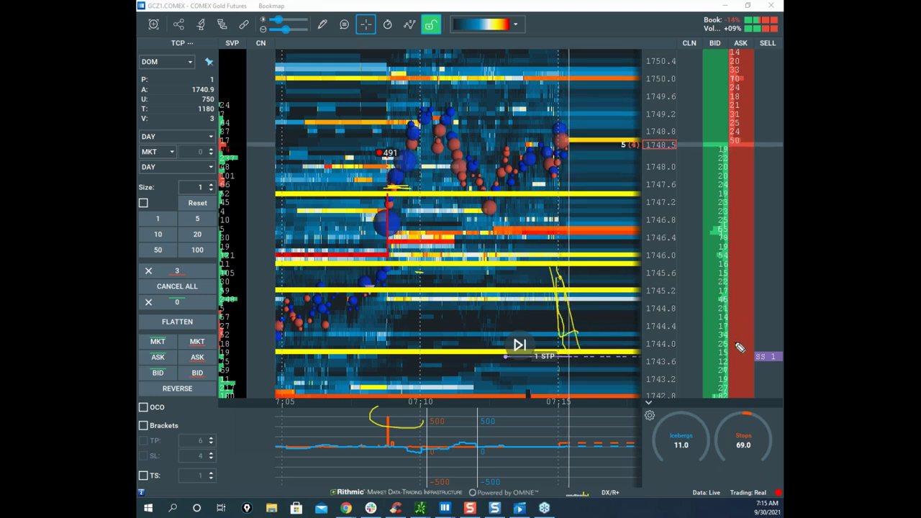
pyautogui.moveTo(769, 359)
pyautogui.mouseDown()
pyautogui.moveTo(769, 372)
pyautogui.moveTo(766, 356)
pyautogui.mouseUp()
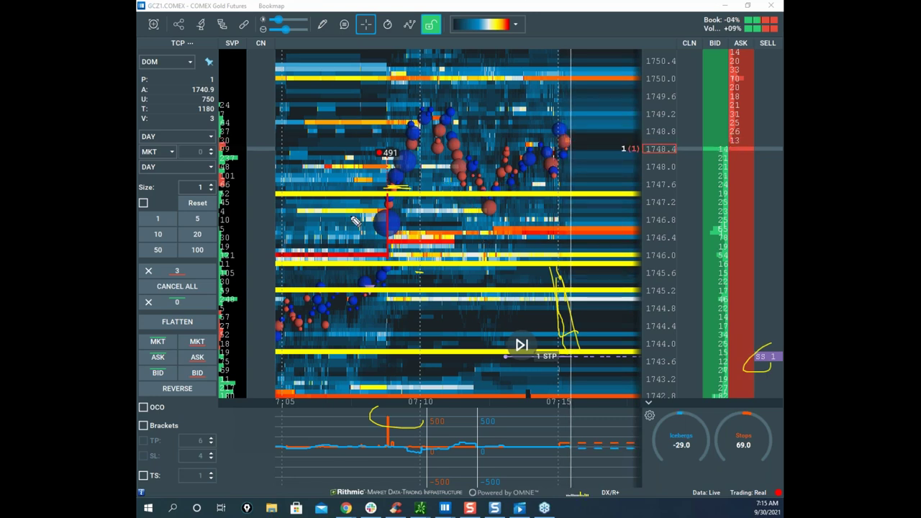
pyautogui.rightClick(484, 245)
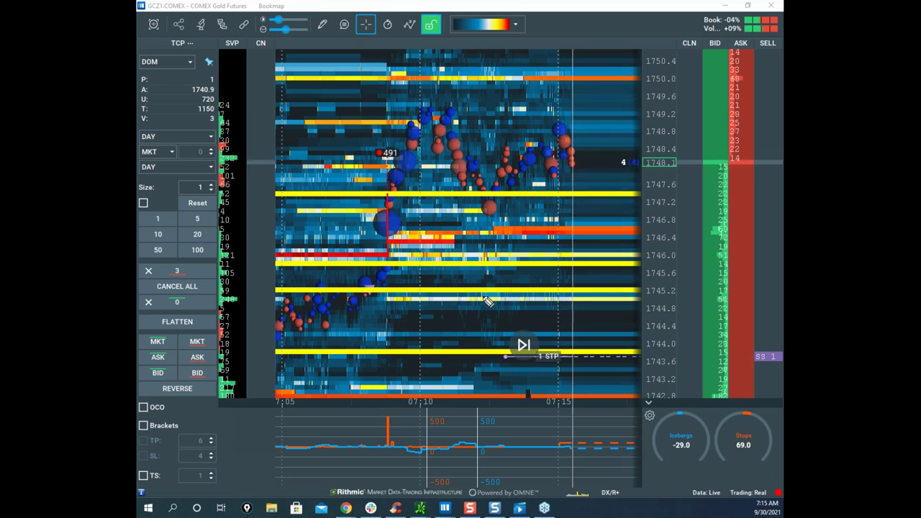
# Circle the orange indicator spike, clear the marking, and zoom out the heatmap to review price action from 07:05 onward.
pyautogui.moveTo(370, 428); pyautogui.dragTo(394, 417)
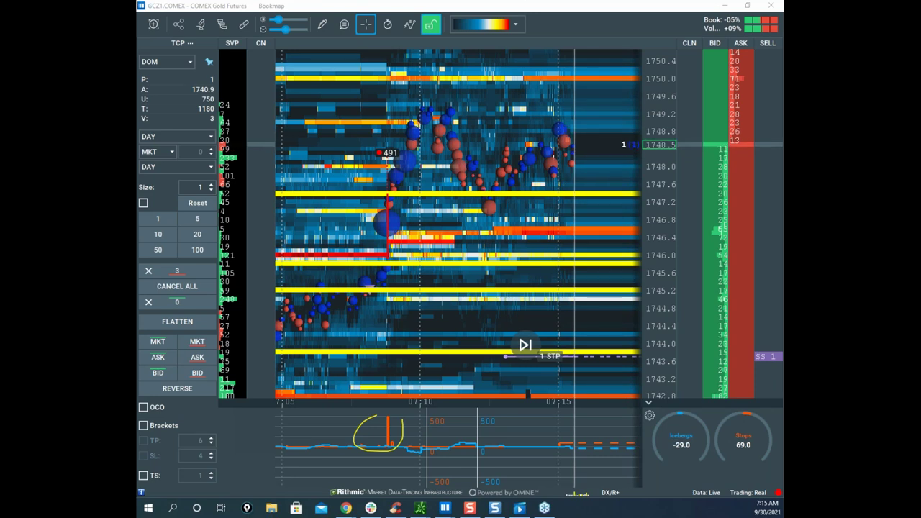
pyautogui.press('Escape')
pyautogui.scroll(-3, 655, 98)
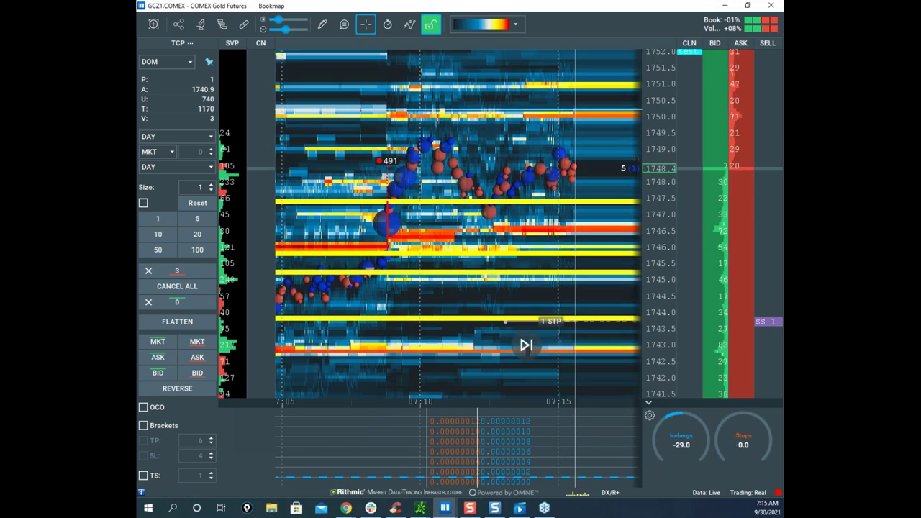
pyautogui.moveTo(587, 129); pyautogui.dragTo(553, 103)
pyautogui.scroll(-2, 550, 99)
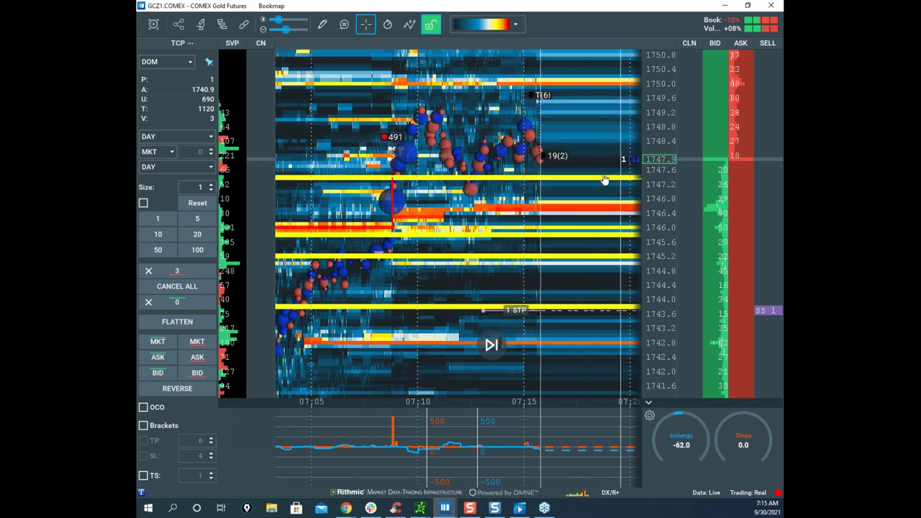
pyautogui.scroll(-2, 628, 181)
pyautogui.moveTo(619, 180); pyautogui.dragTo(530, 151)
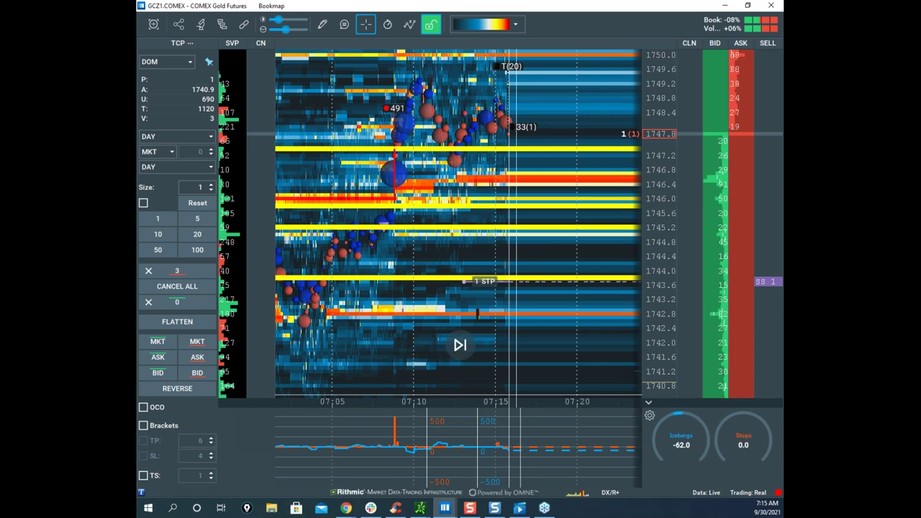
# Switch to the FalconXtreme window in Chrome, mark the gold profile's value area edges and a path toward 1755, and clear the strokes.
pyautogui.moveTo(340, 508)
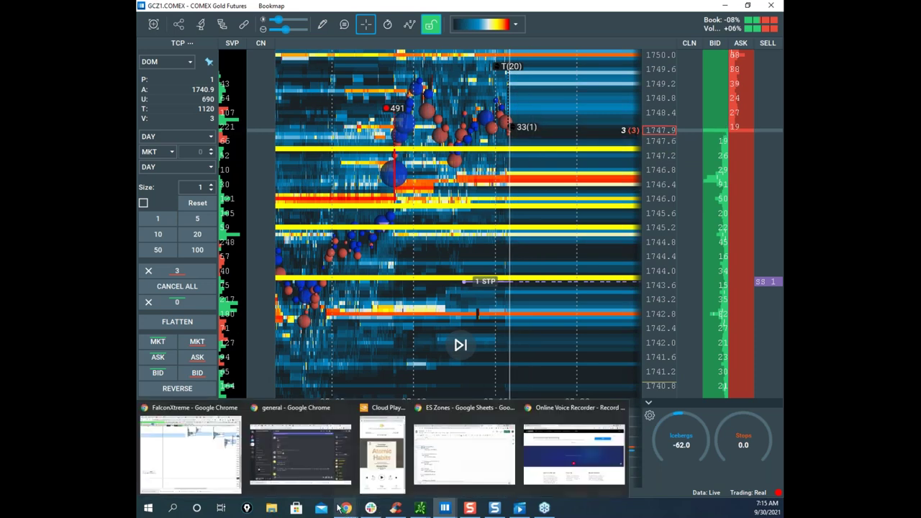
pyautogui.click(223, 467)
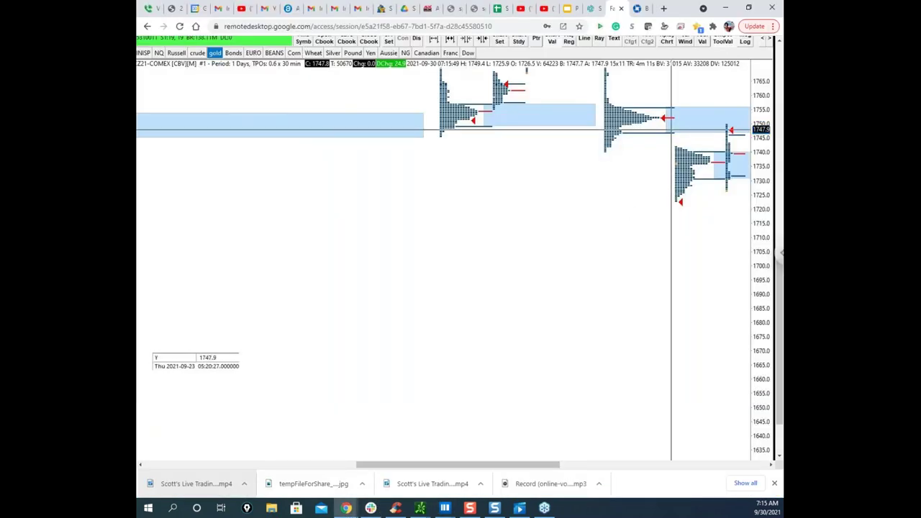
pyautogui.moveTo(376, 416); pyautogui.dragTo(403, 420)
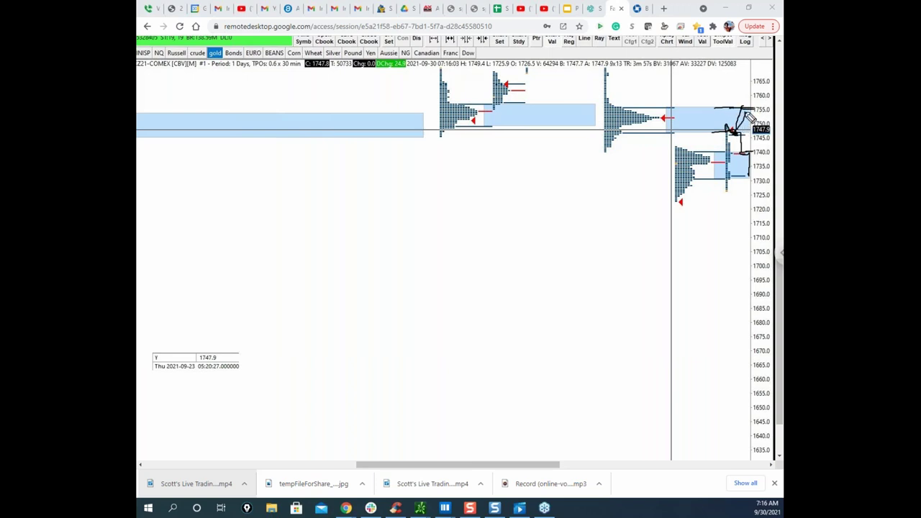
pyautogui.press('Escape')
# Restore the gold profile chart to its tiled size, maximize the 2000 Volume chart, and adjust its price scale to show about 1724 to 1762.
pyautogui.moveTo(780, 318); pyautogui.dragTo(779, 286)
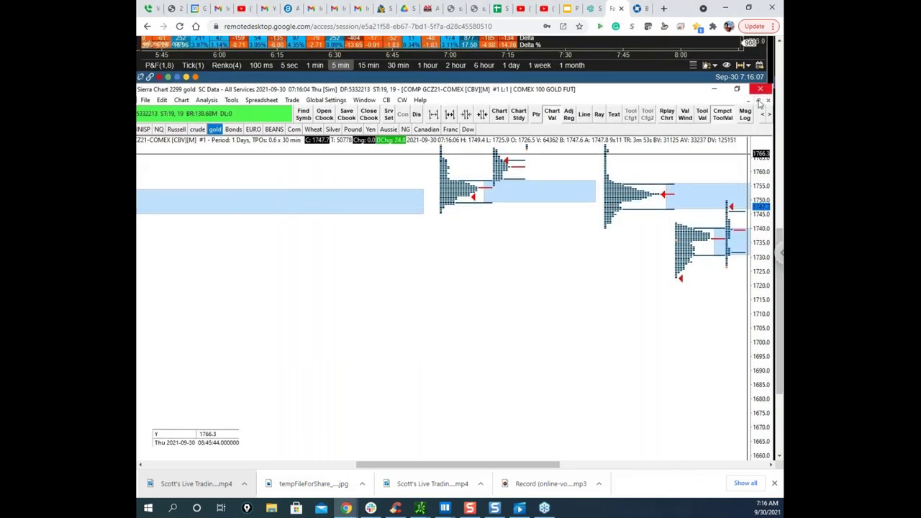
pyautogui.click(759, 102)
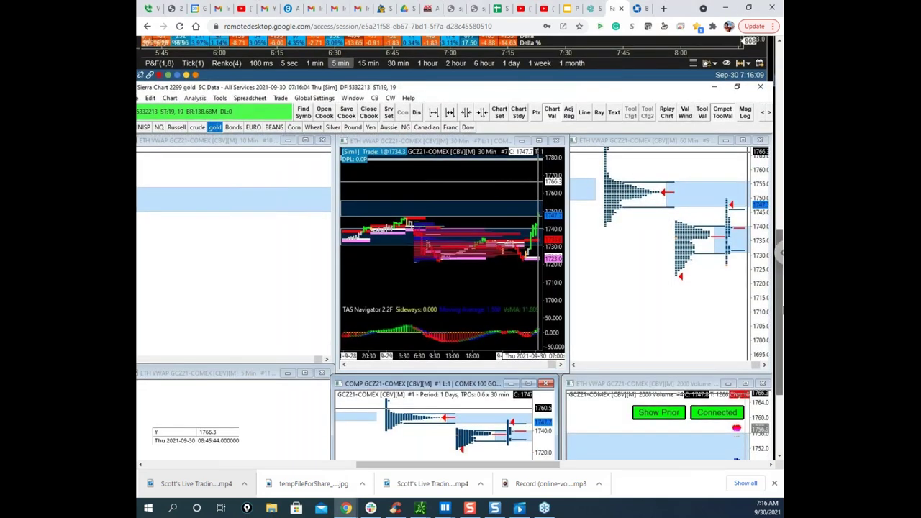
pyautogui.scroll(-1, 748, 307)
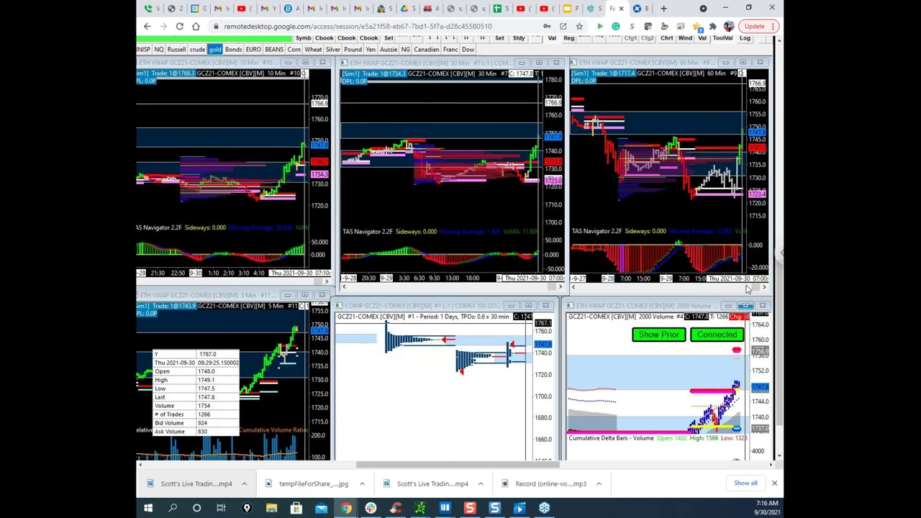
pyautogui.click(746, 306)
pyautogui.scroll(1, 780, 300)
pyautogui.scroll(-2, 781, 300)
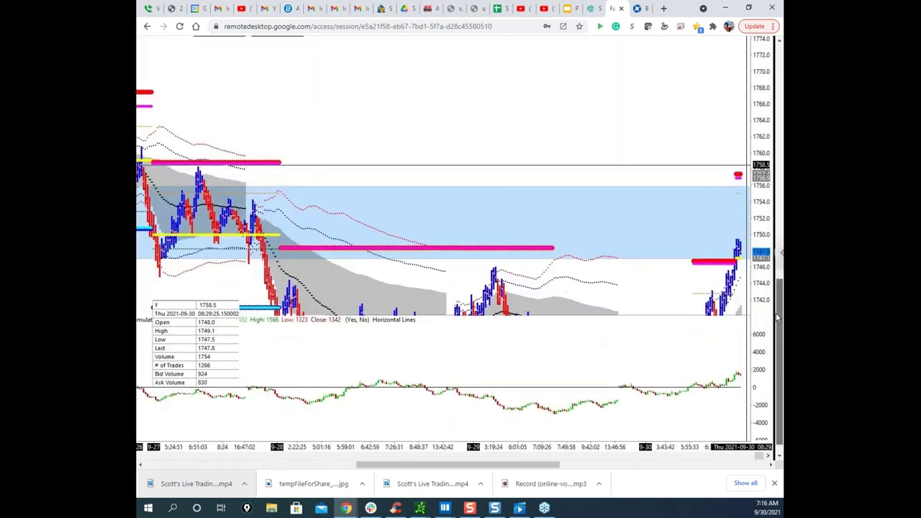
pyautogui.moveTo(765, 164); pyautogui.dragTo(765, 130)
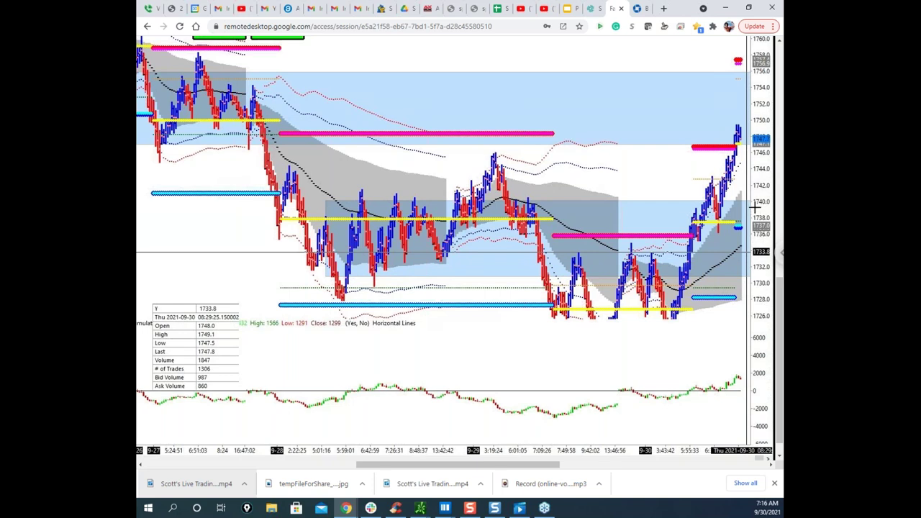
pyautogui.moveTo(757, 210); pyautogui.dragTo(764, 190)
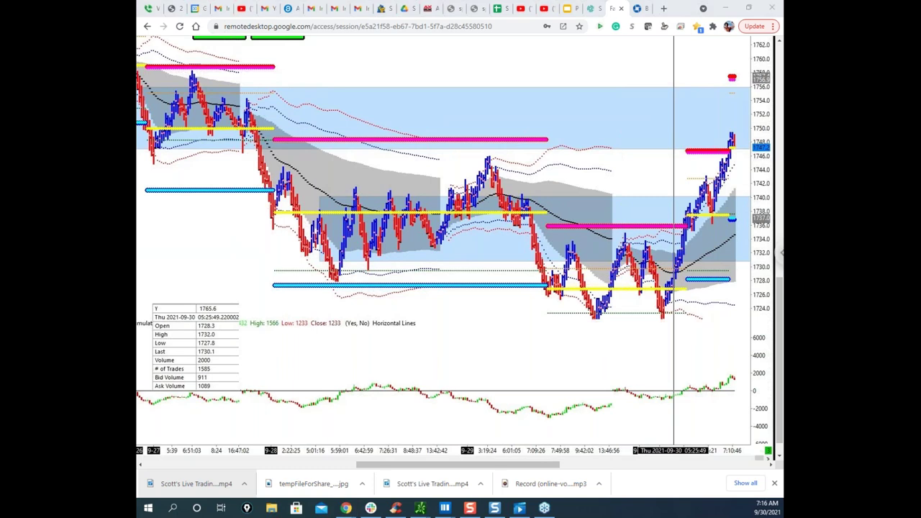
# Underline the pink level near 1748, the blue and yellow levels near 1727, the 1746 level, and the double low near 1723.
pyautogui.press('Escape')
pyautogui.moveTo(510, 139); pyautogui.dragTo(547, 138)
pyautogui.moveTo(497, 282); pyautogui.dragTo(531, 285)
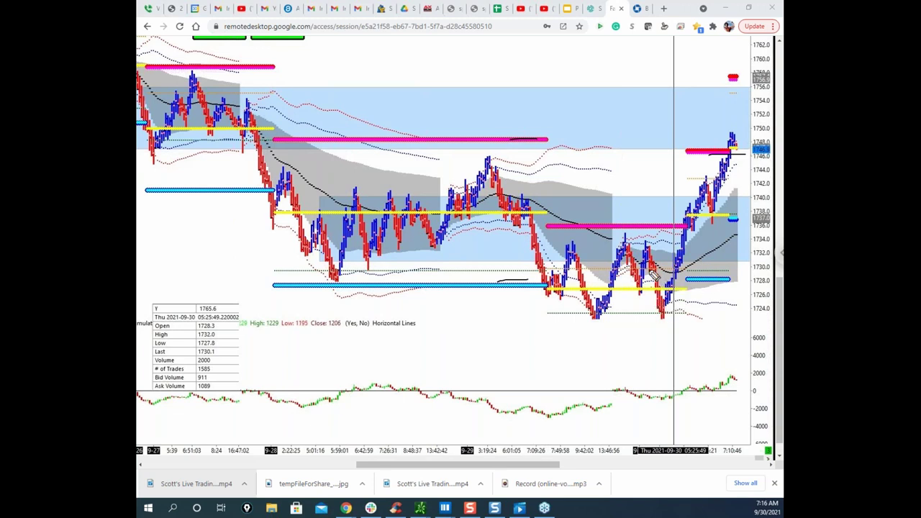
pyautogui.moveTo(596, 293); pyautogui.dragTo(689, 290)
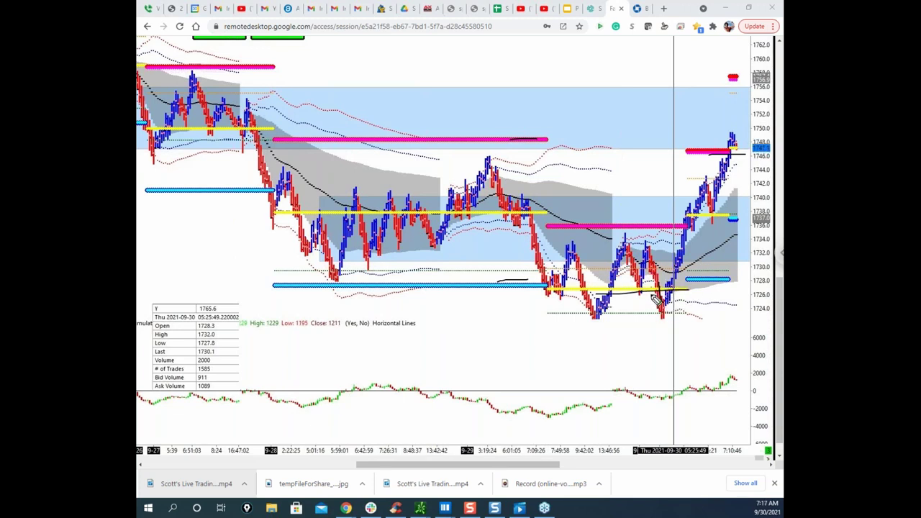
pyautogui.moveTo(577, 315); pyautogui.dragTo(665, 315)
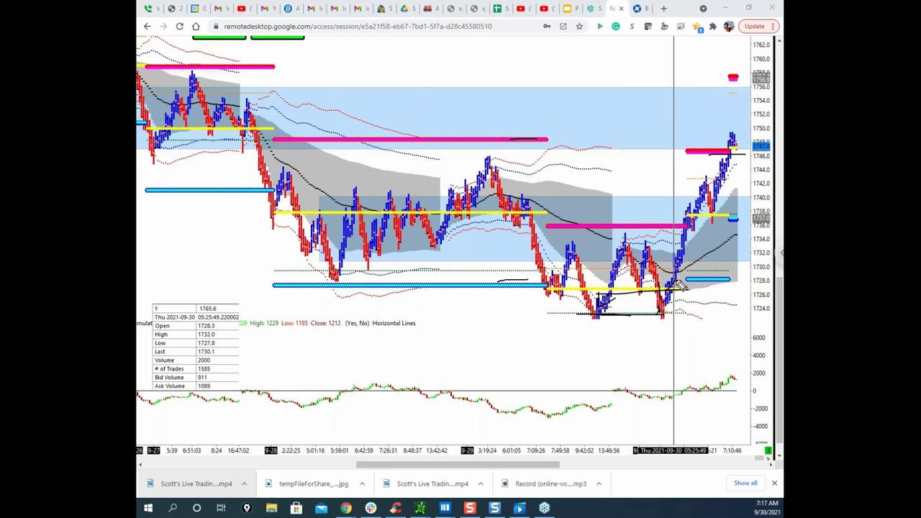
# Trace the rally on the 2000 Volume chart from about 1727 through the 1736 and 1738 levels to about 1747.
pyautogui.moveTo(694, 284)
pyautogui.mouseDown()
pyautogui.moveTo(689, 239)
pyautogui.moveTo(698, 227)
pyautogui.mouseUp()
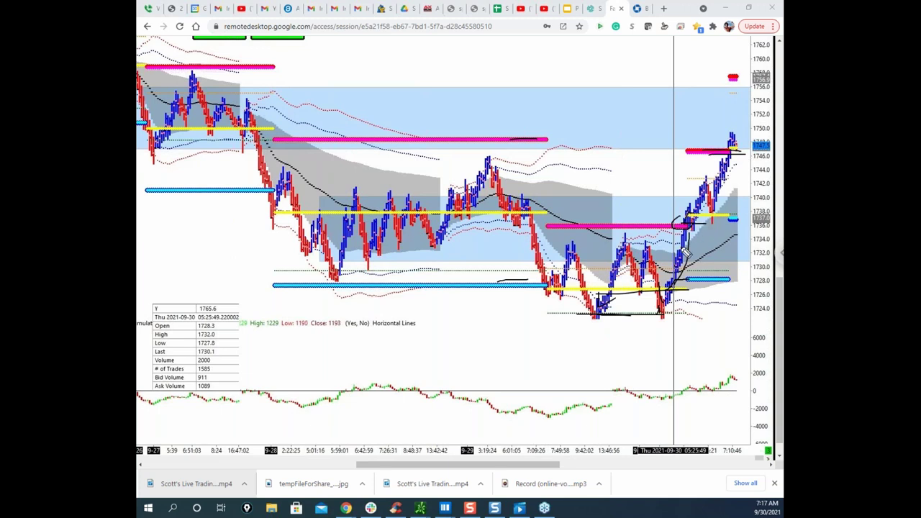
pyautogui.moveTo(695, 213); pyautogui.dragTo(728, 211)
pyautogui.moveTo(703, 207); pyautogui.dragTo(713, 148)
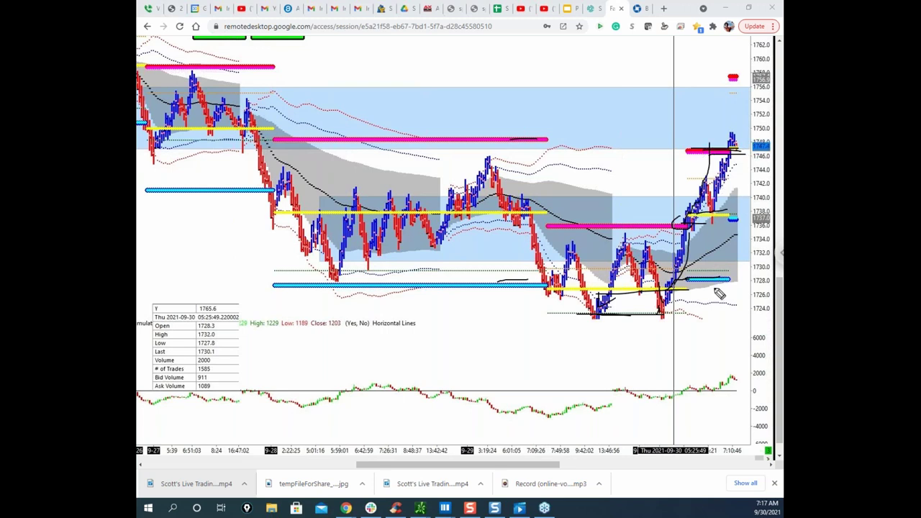
# Circle the level near 1747, underline 1756, sketch moves toward 1757 and down to 1738, and clear the strokes.
pyautogui.moveTo(740, 148)
pyautogui.mouseDown()
pyautogui.moveTo(662, 151)
pyautogui.moveTo(734, 162)
pyautogui.moveTo(719, 143)
pyautogui.mouseUp()
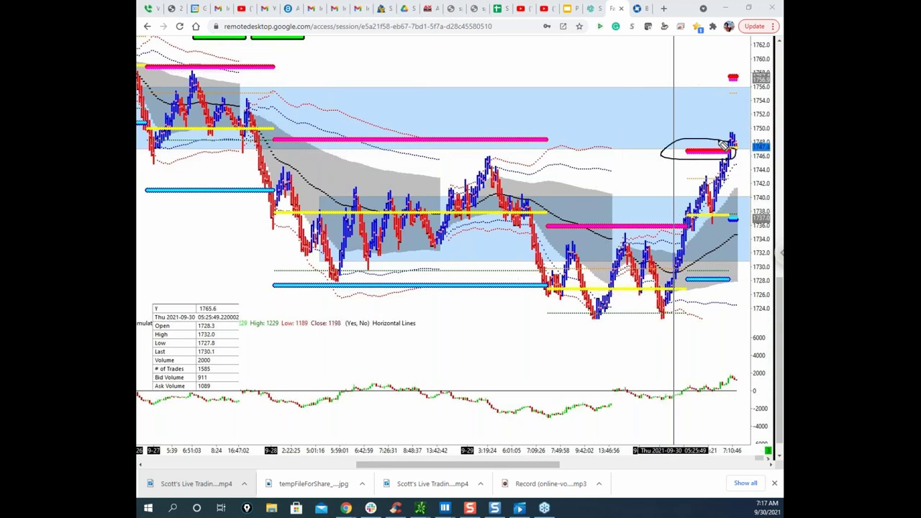
pyautogui.moveTo(695, 85); pyautogui.dragTo(745, 88)
pyautogui.moveTo(734, 148); pyautogui.dragTo(775, 150)
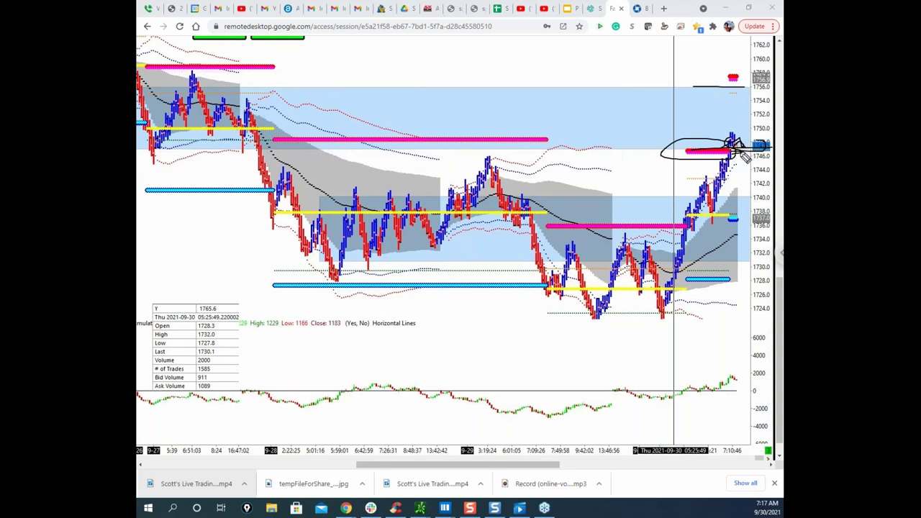
pyautogui.moveTo(758, 100); pyautogui.dragTo(762, 95)
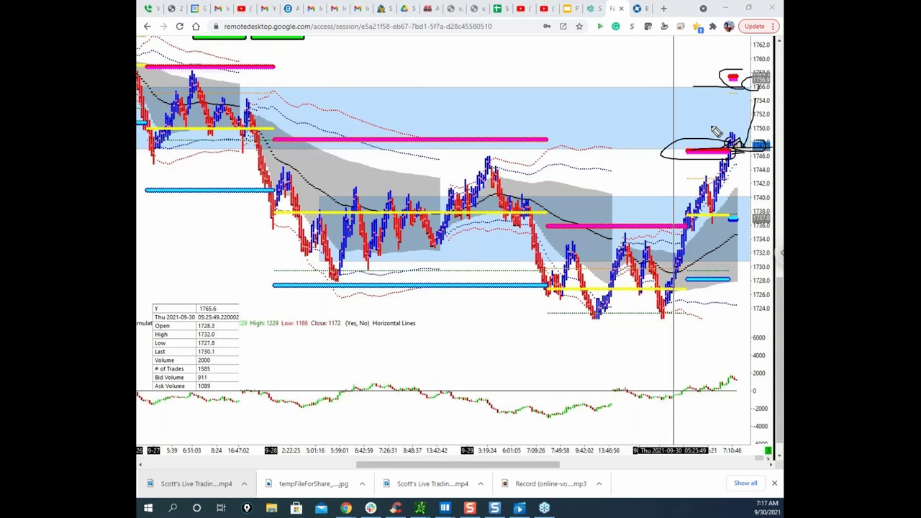
pyautogui.moveTo(746, 154)
pyautogui.mouseDown()
pyautogui.moveTo(747, 219)
pyautogui.moveTo(755, 221)
pyautogui.mouseUp()
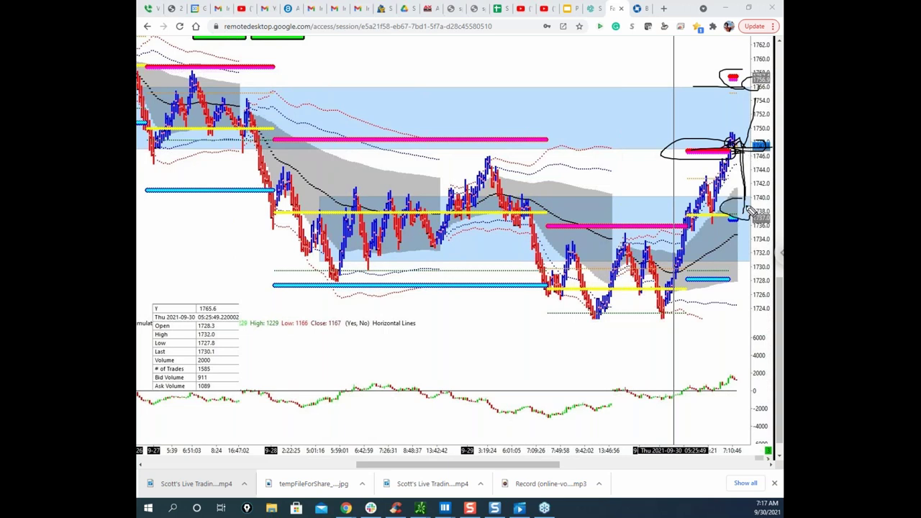
pyautogui.press('Escape')
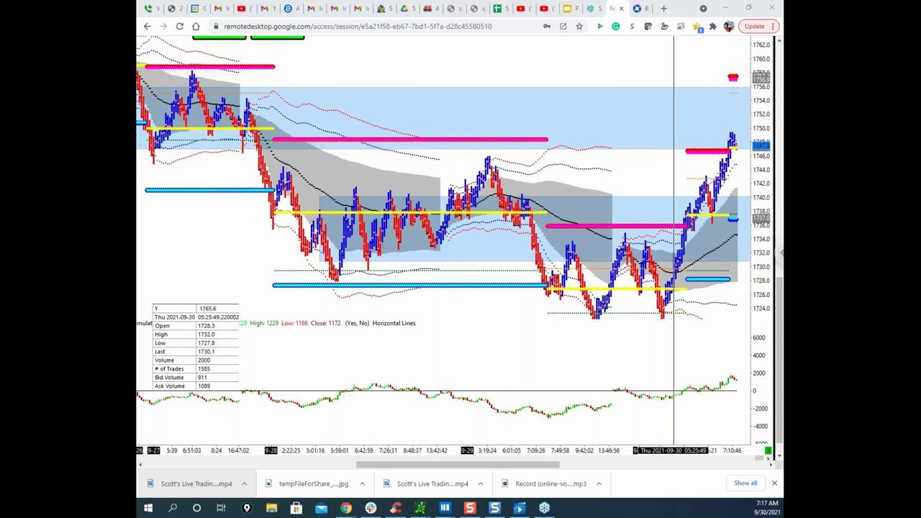
# Underline the lower blue zone's edges near 1740 and 1731, mark the 1747 and 1757 levels, and clear the strokes.
pyautogui.moveTo(697, 196); pyautogui.dragTo(754, 194)
pyautogui.moveTo(716, 261); pyautogui.dragTo(760, 260)
pyautogui.moveTo(738, 164); pyautogui.dragTo(744, 188)
pyautogui.moveTo(725, 139); pyautogui.dragTo(734, 153)
pyautogui.moveTo(732, 79); pyautogui.dragTo(738, 87)
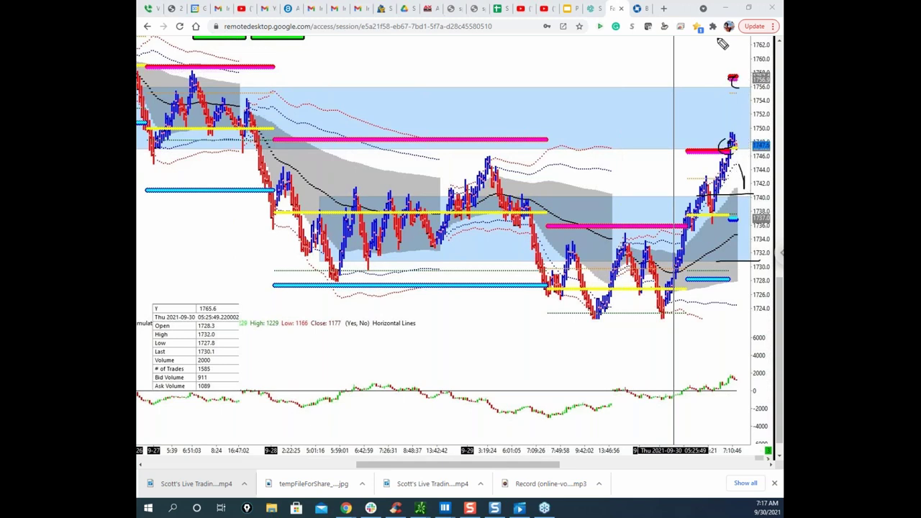
pyautogui.press('Escape')
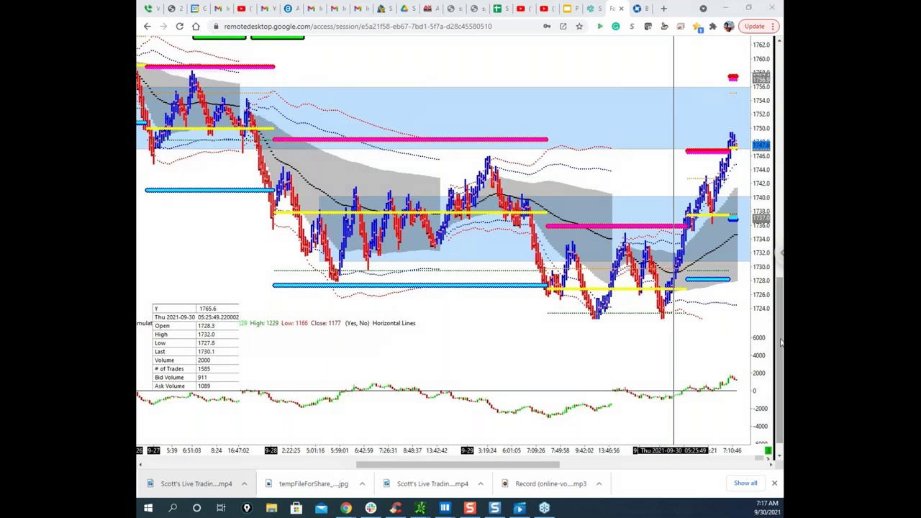
# Restore the 2000 Volume chart to its tiled size, maximize the gold profile chart, and shift its price scale to show about 1630 to 1775.
pyautogui.moveTo(781, 343); pyautogui.dragTo(781, 311)
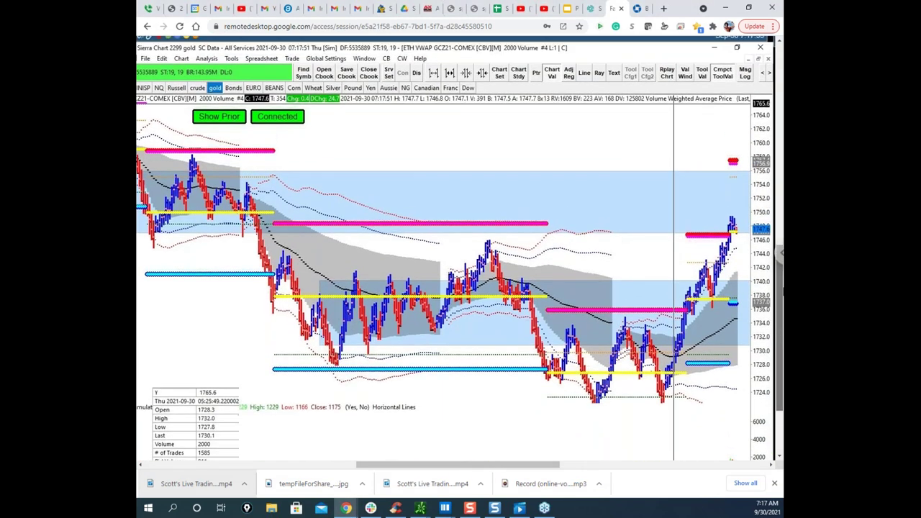
pyautogui.click(760, 61)
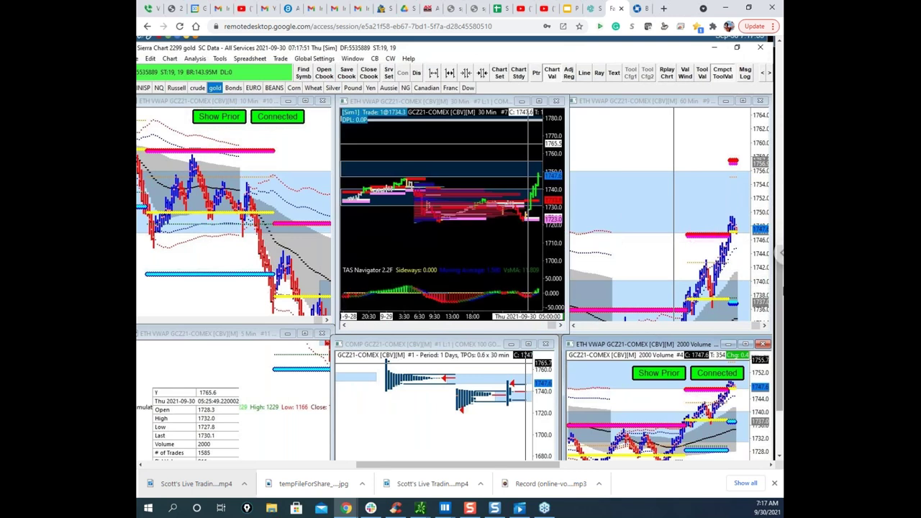
pyautogui.scroll(-1, 781, 302)
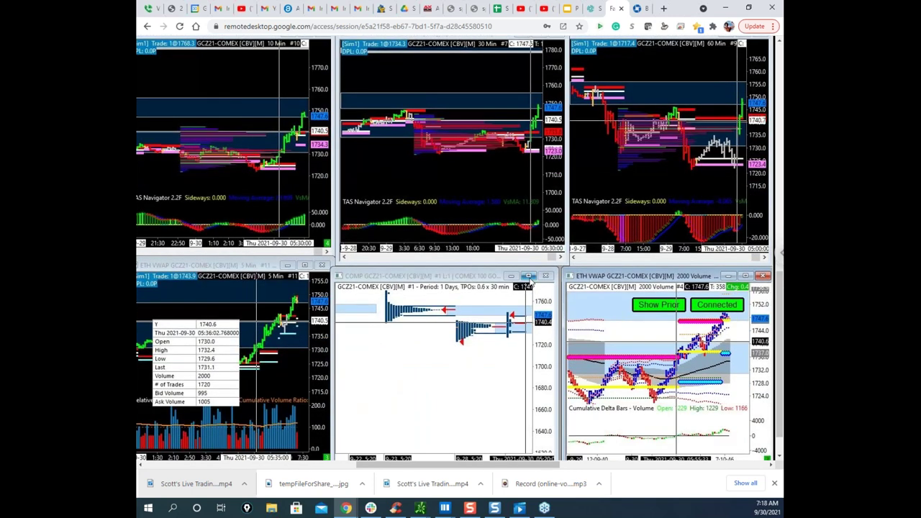
pyautogui.click(529, 276)
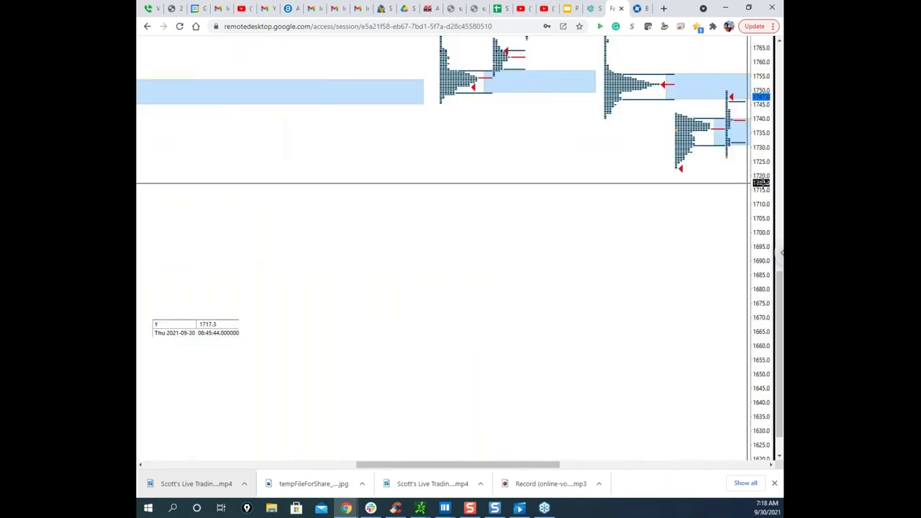
pyautogui.moveTo(757, 190); pyautogui.dragTo(758, 200)
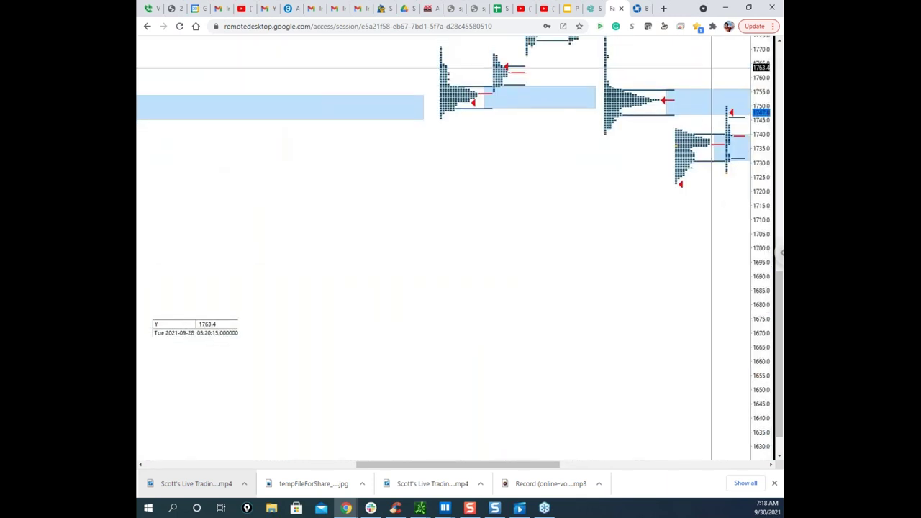
# Trace the latest gold profile's rise from about 1730 to 1748 and possible moves from there, and clear the strokes.
pyautogui.click(669, 9)
pyautogui.press('Escape')
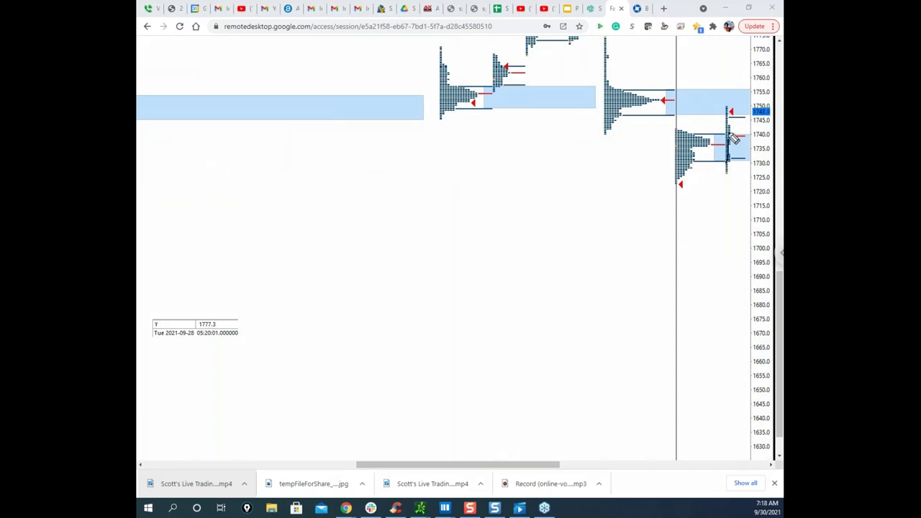
pyautogui.moveTo(727, 115); pyautogui.dragTo(735, 135)
pyautogui.moveTo(727, 166); pyautogui.dragTo(730, 113)
pyautogui.moveTo(729, 119); pyautogui.dragTo(735, 101)
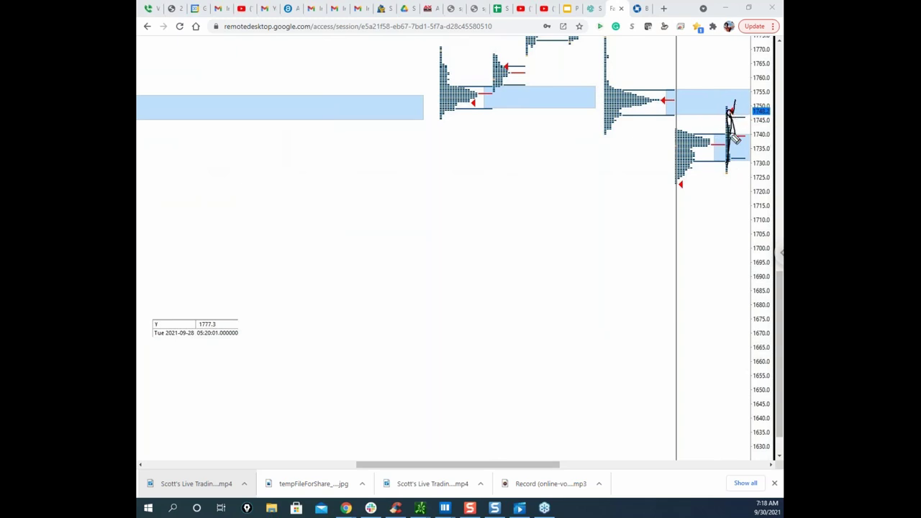
pyautogui.moveTo(727, 171)
pyautogui.mouseDown()
pyautogui.moveTo(731, 29)
pyautogui.moveTo(715, 77)
pyautogui.mouseUp()
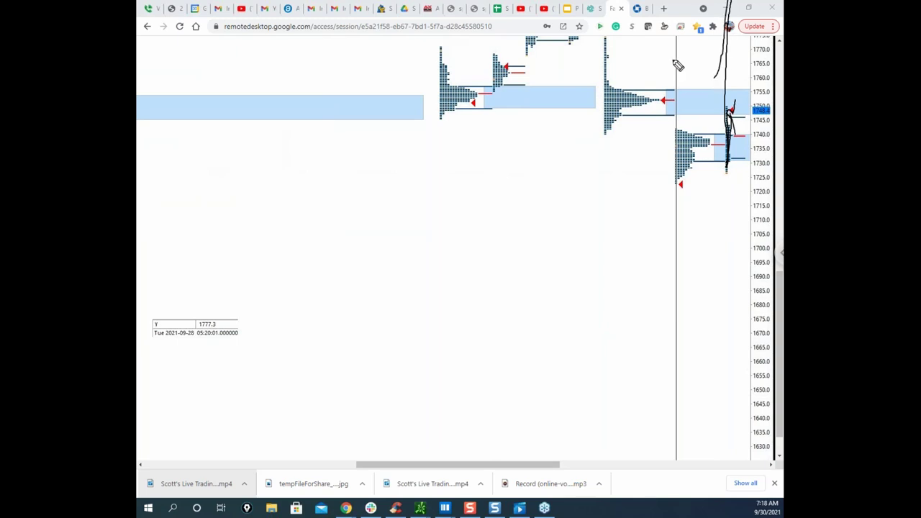
pyautogui.hotkey('ctrl', 'z')
pyautogui.hotkey('ctrl', 'z')
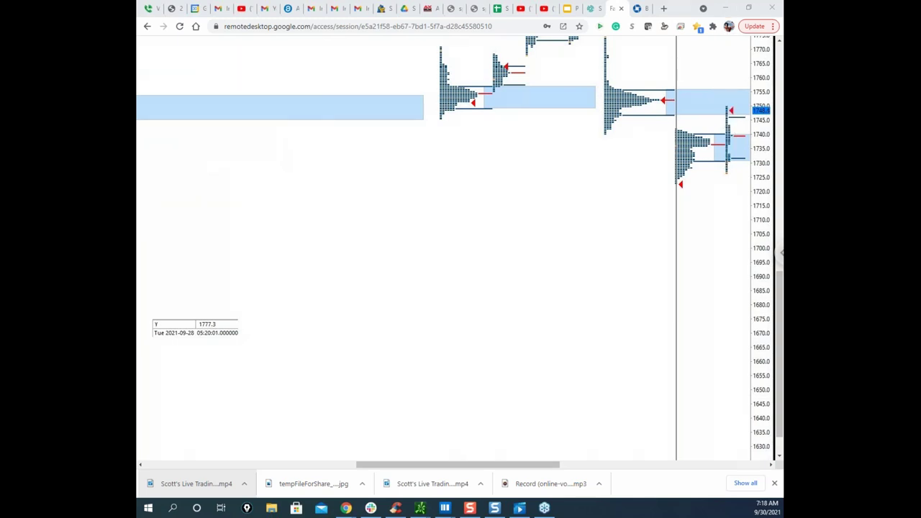
# Switch to the thinkorswim window with the hourly /GC chart and maximize it.
pyautogui.moveTo(138, 79); pyautogui.dragTo(448, 131)
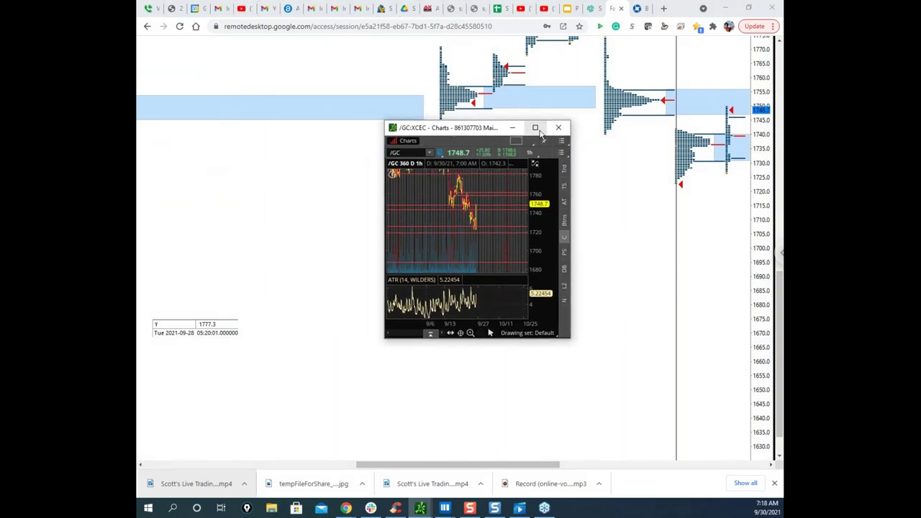
pyautogui.click(538, 128)
pyautogui.click(543, 141)
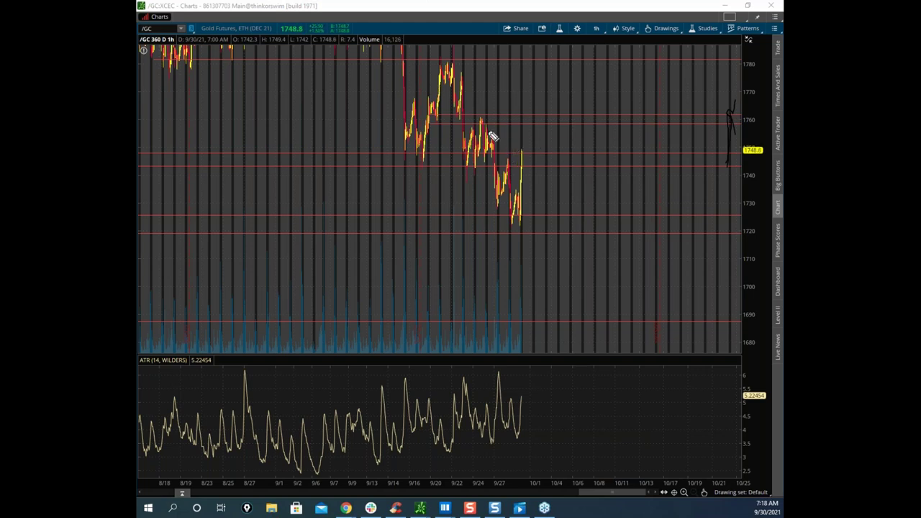
# Box the congestion between about 1744 and 1759, sketch paths down and up from the latest high, and put the chart away.
pyautogui.moveTo(458, 122)
pyautogui.mouseDown()
pyautogui.moveTo(499, 147)
pyautogui.moveTo(477, 168)
pyautogui.moveTo(467, 145)
pyautogui.moveTo(498, 149)
pyautogui.moveTo(536, 195)
pyautogui.mouseUp()
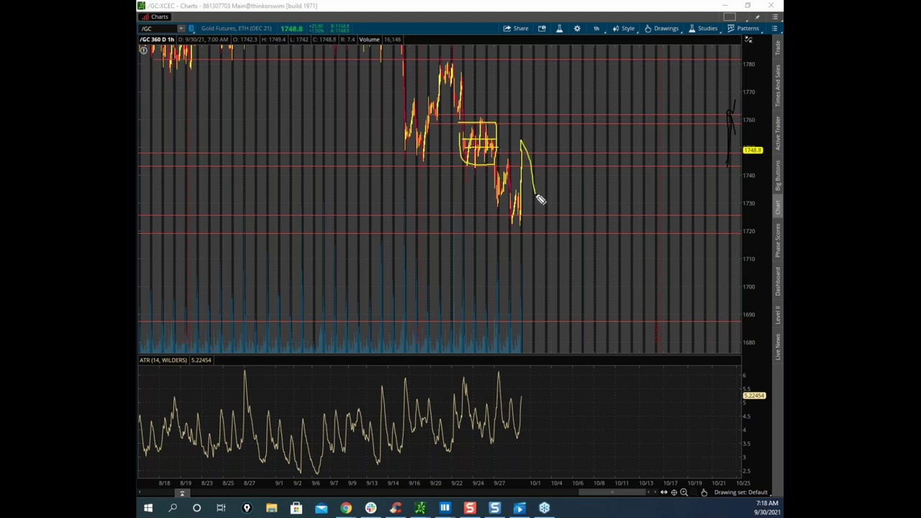
pyautogui.moveTo(523, 135); pyautogui.dragTo(518, 76)
pyautogui.moveTo(452, 66)
pyautogui.mouseDown()
pyautogui.moveTo(466, 82)
pyautogui.moveTo(470, 136)
pyautogui.mouseUp()
pyautogui.press('Escape')
pyautogui.moveTo(496, 7); pyautogui.dragTo(497, 0)
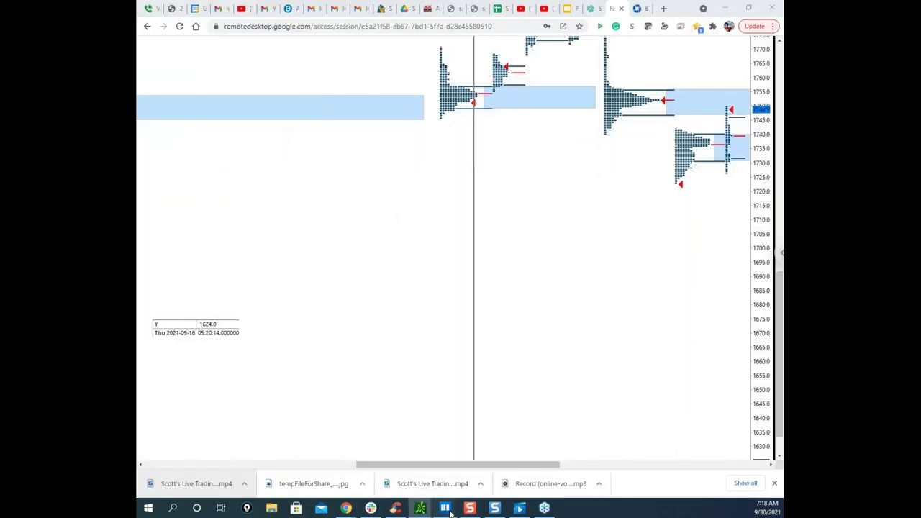
# Switch to the Bookmap gold heatmap to check price against the resting liquidity around 1748.5, and put the window away.
pyautogui.moveTo(445, 508)
pyautogui.click(273, 459)
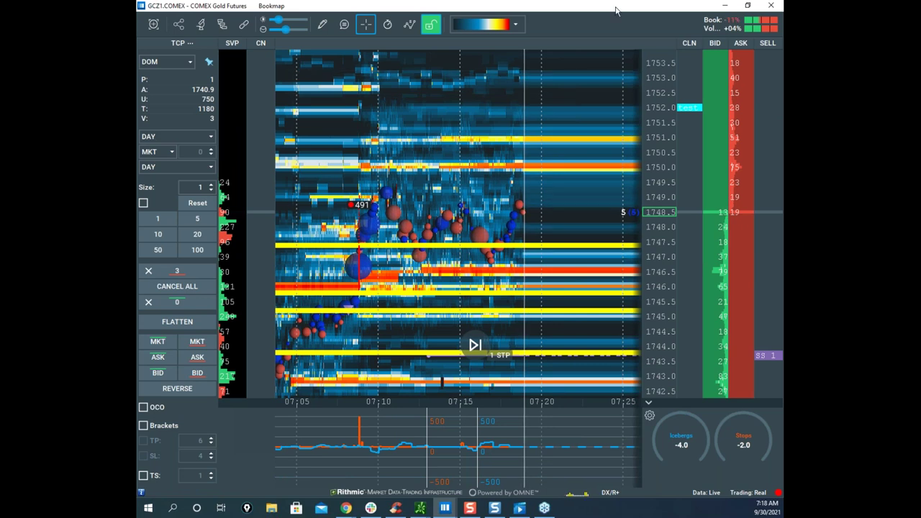
pyautogui.moveTo(576, 9); pyautogui.dragTo(137, 244)
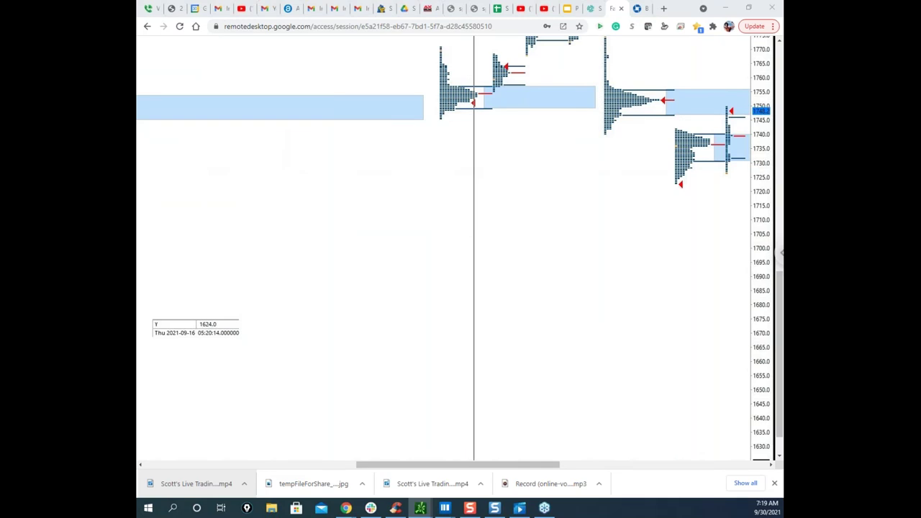
# Switch Sierra Chart to the EMINISP chartbook, show its E-mini S&P 500 profile chart maximized, and clear the leftover strokes.
pyautogui.moveTo(779, 341); pyautogui.dragTo(779, 290)
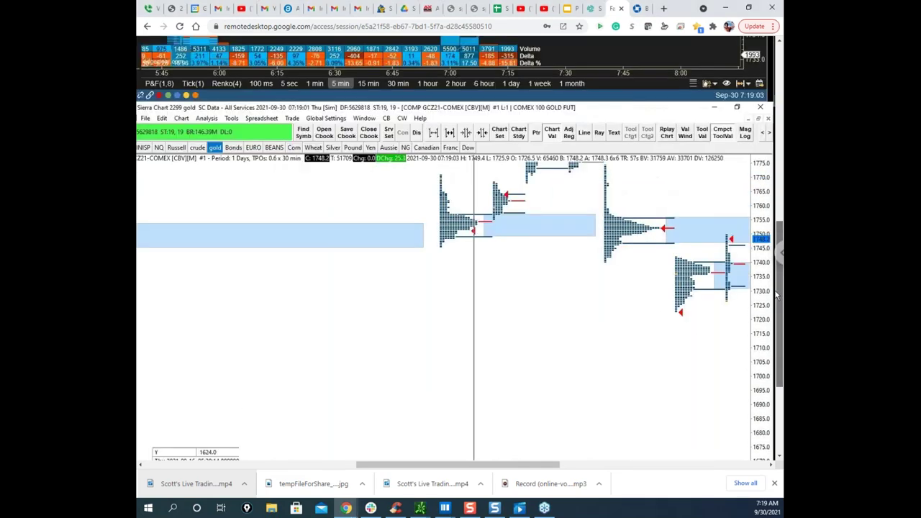
pyautogui.click(143, 150)
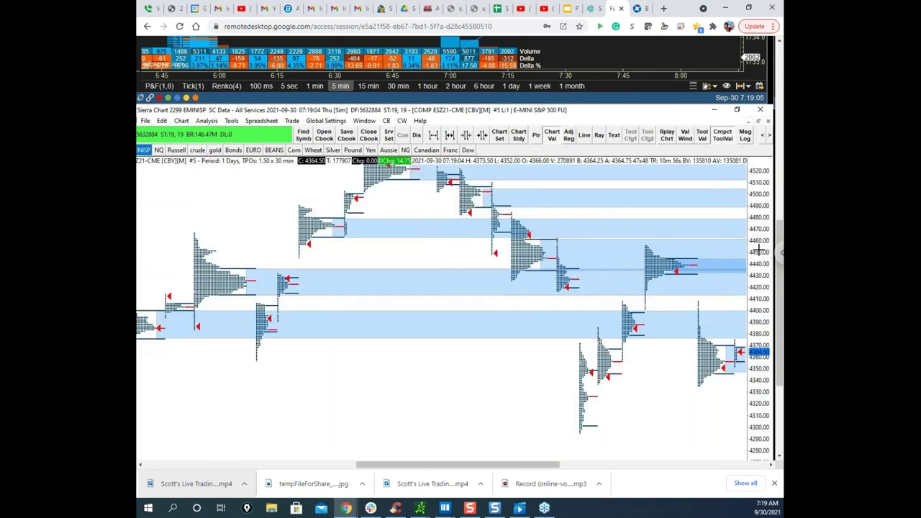
pyautogui.click(758, 122)
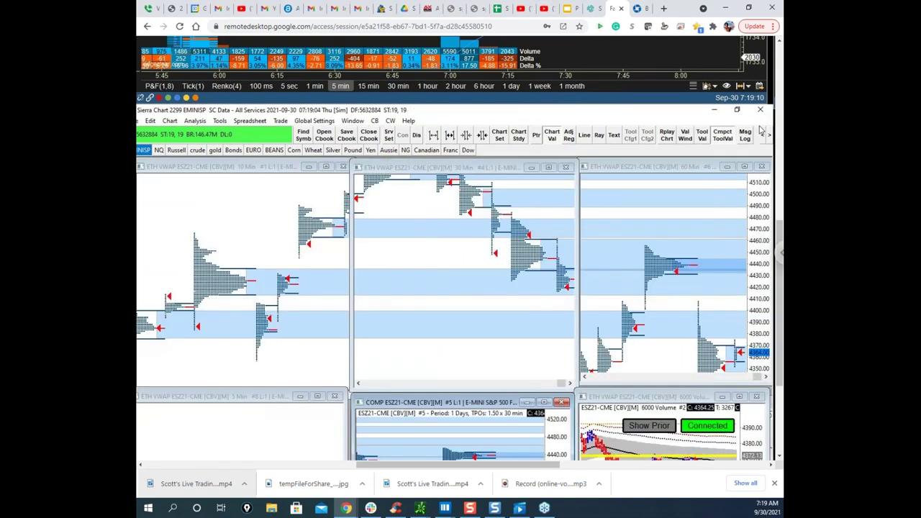
pyautogui.scroll(-3, 460, 247)
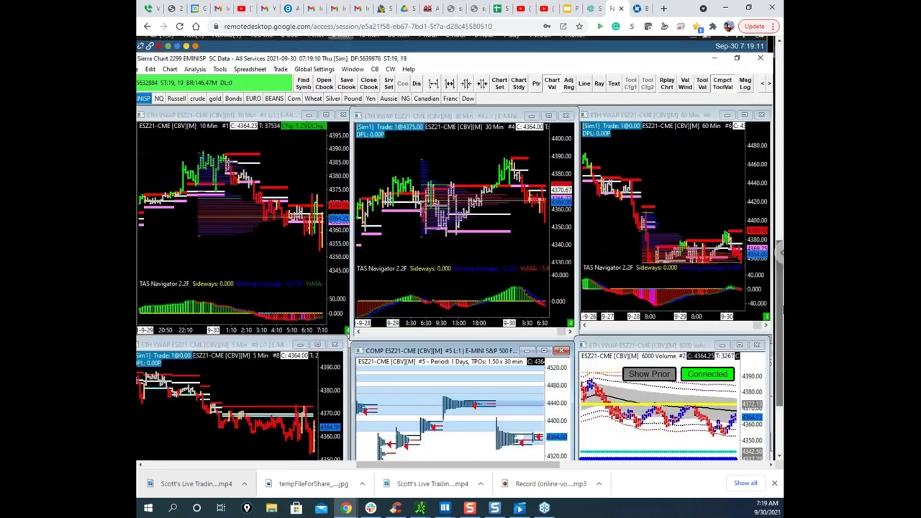
pyautogui.click(544, 300)
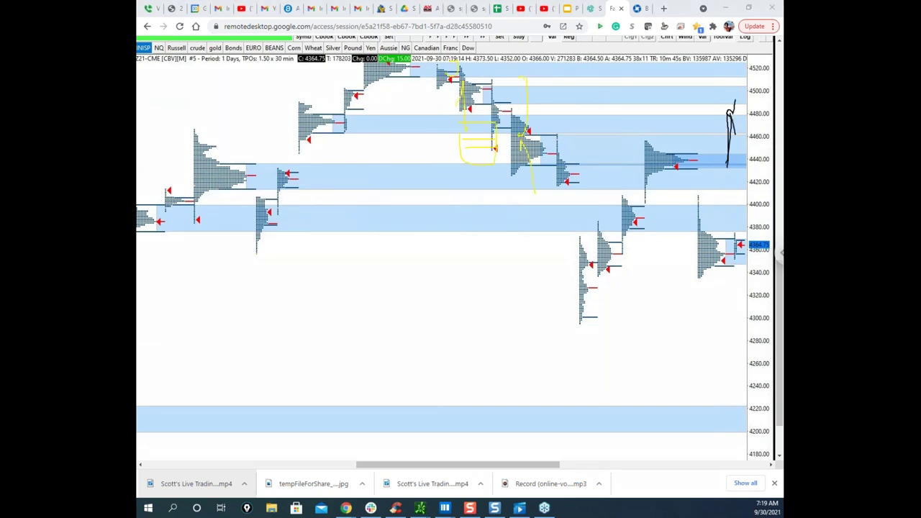
pyautogui.hotkey('ctrl', 'shift', '7')
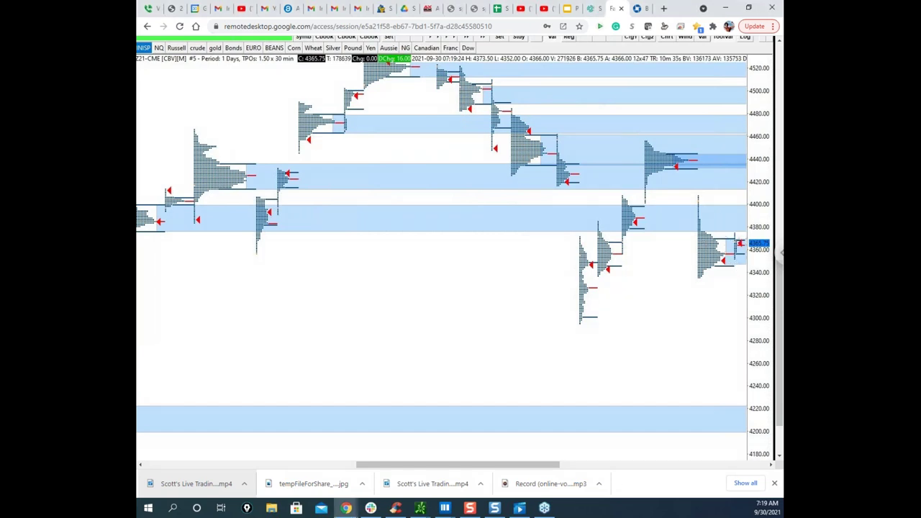
# Mark the latest S&P 500 value area and the blue zone's edges near 4376 and 4400, and clear the strokes.
pyautogui.click(737, 264)
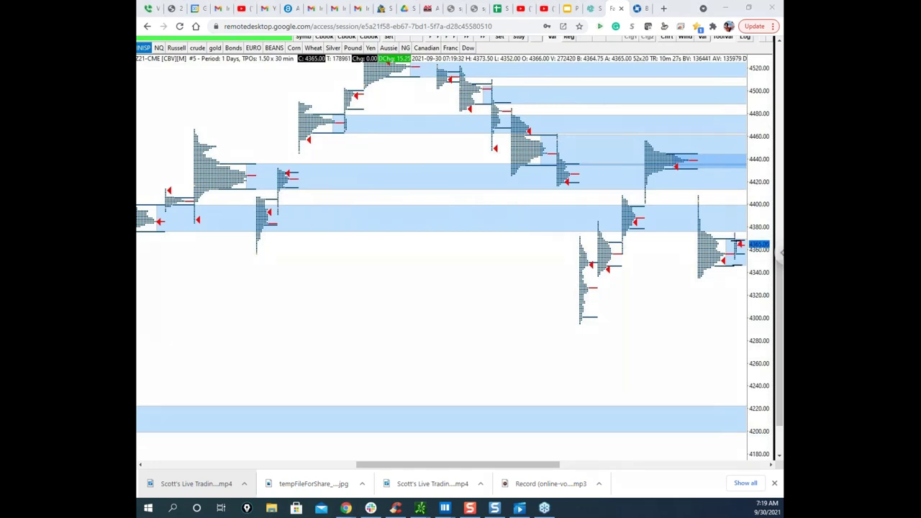
pyautogui.moveTo(727, 232)
pyautogui.mouseDown()
pyautogui.moveTo(738, 231)
pyautogui.moveTo(744, 205)
pyautogui.mouseUp()
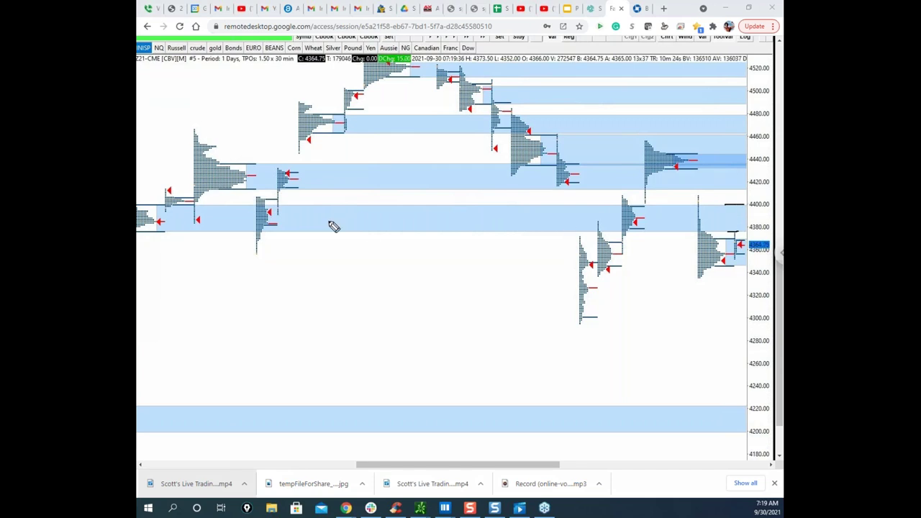
pyautogui.moveTo(165, 211); pyautogui.dragTo(290, 204)
pyautogui.moveTo(171, 235)
pyautogui.mouseDown()
pyautogui.moveTo(339, 238)
pyautogui.moveTo(267, 211)
pyautogui.moveTo(299, 234)
pyautogui.mouseUp()
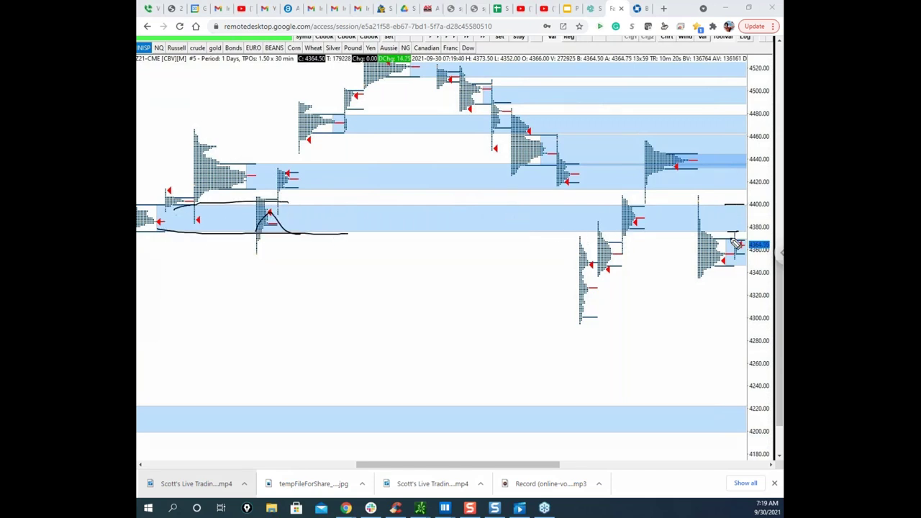
pyautogui.press('Escape')
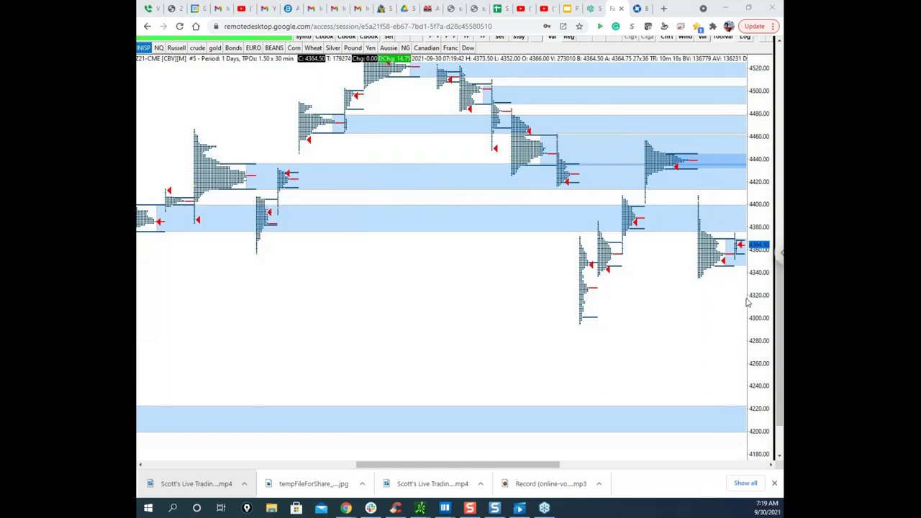
# Remove the rightmost merge from the latest merged S&P 500 profile and show the separated profile's letters/blocks in their own columns.
pyautogui.rightClick(708, 245)
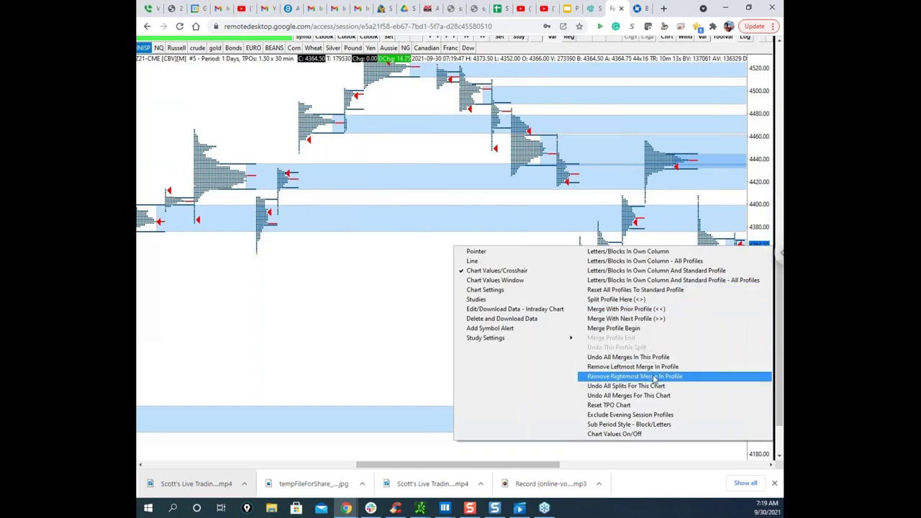
pyautogui.click(655, 378)
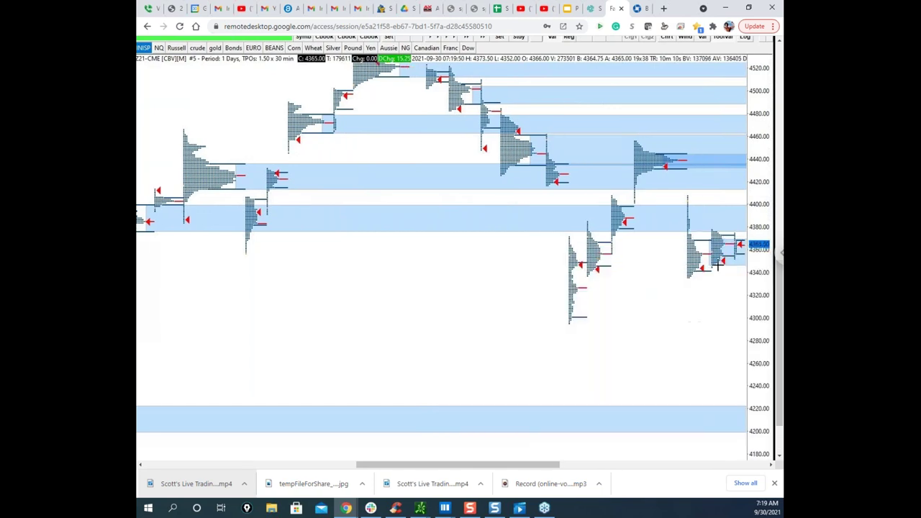
pyautogui.rightClick(716, 237)
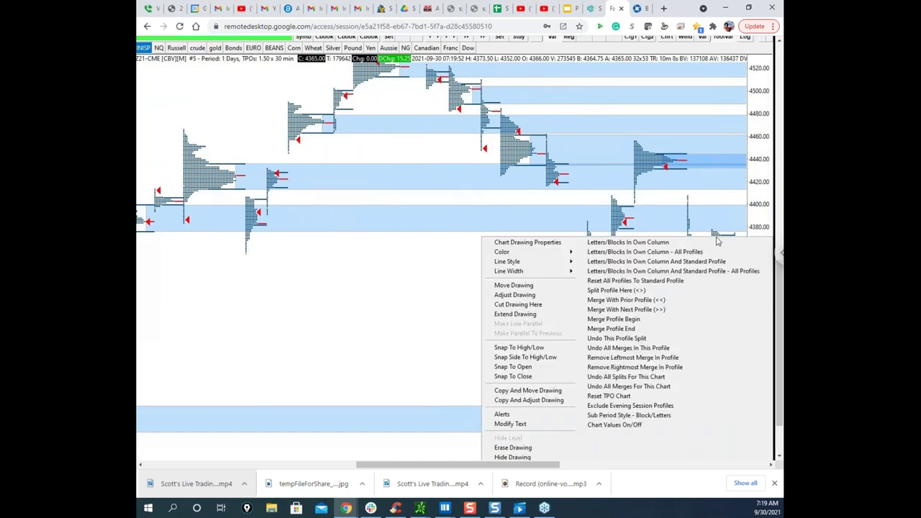
pyautogui.click(657, 244)
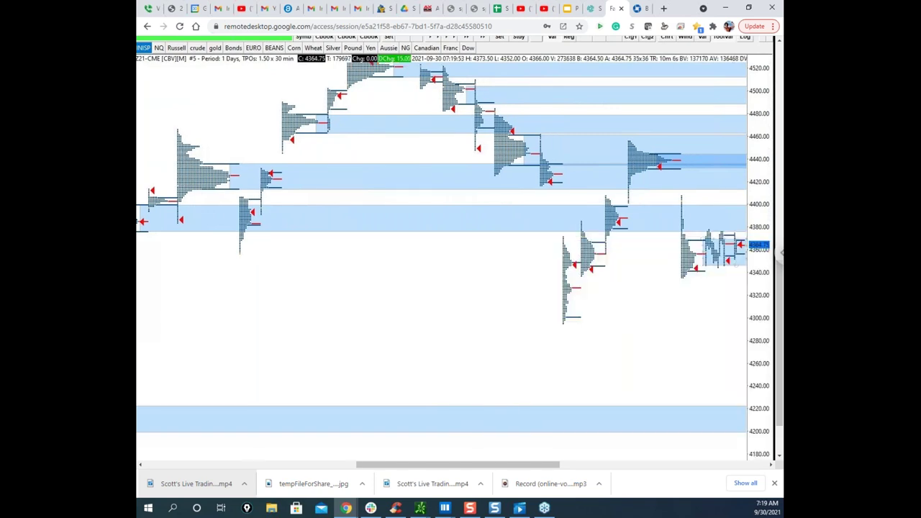
pyautogui.press('Escape')
# Trace the swings across the split-out profile, sketch an upward path from it to about 4470, and clear the strokes.
pyautogui.moveTo(714, 219)
pyautogui.mouseDown()
pyautogui.moveTo(728, 266)
pyautogui.moveTo(742, 225)
pyautogui.mouseUp()
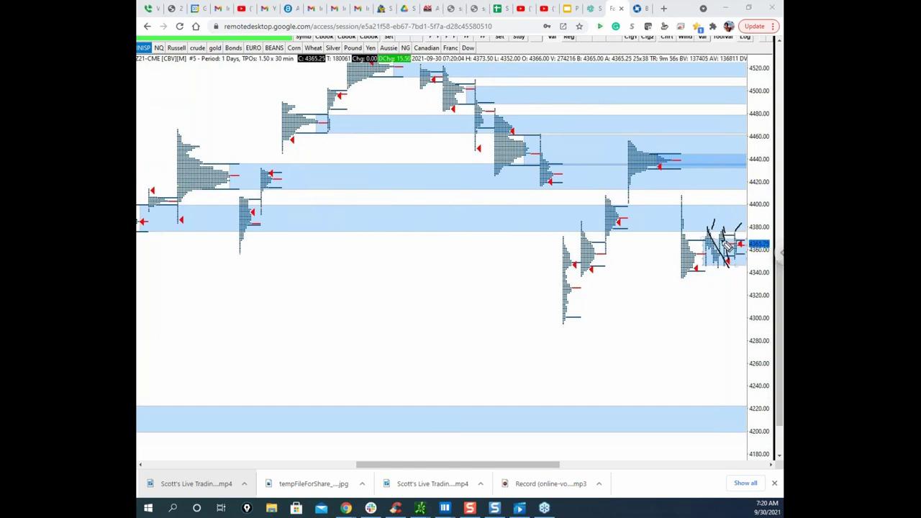
pyautogui.moveTo(734, 238); pyautogui.dragTo(735, 124)
pyautogui.press('Escape')
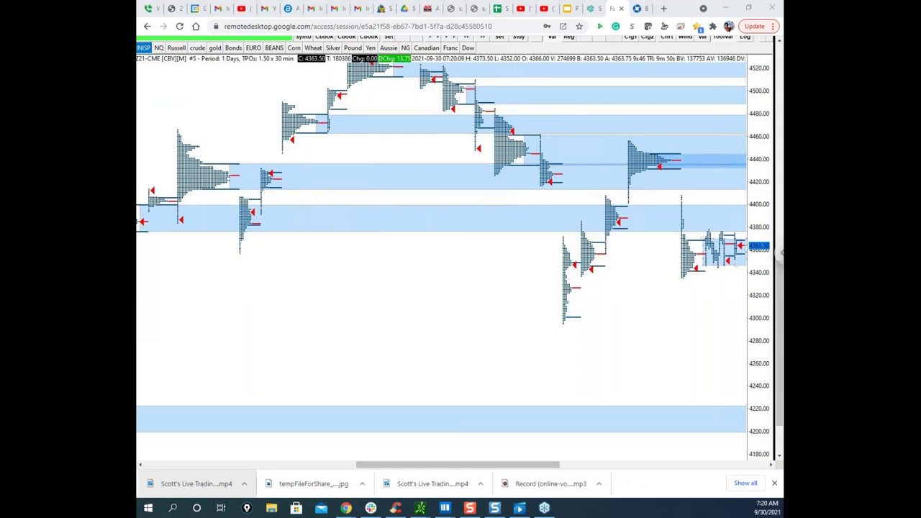
pyautogui.hotkey('ctrl', 'z')
pyautogui.press('Escape')
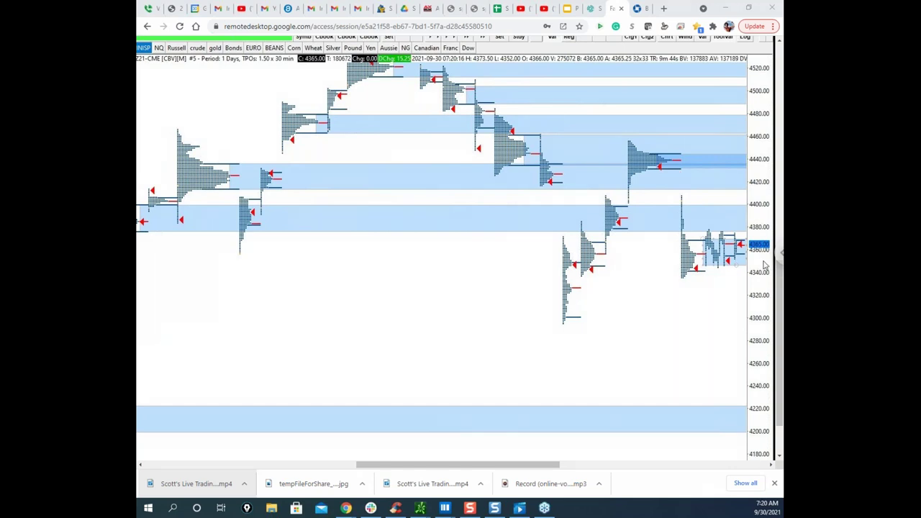
# Return the split-out profile to its standard display and merge it with the prior profile.
pyautogui.rightClick(716, 255)
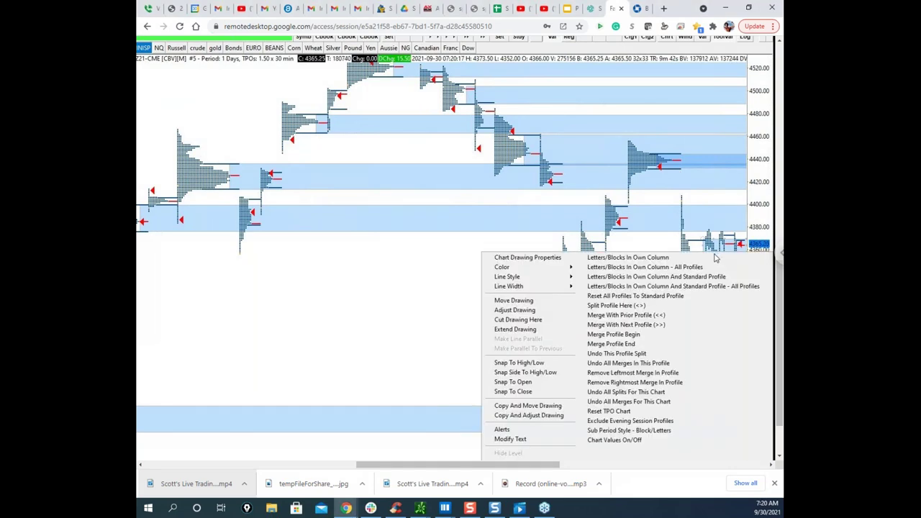
pyautogui.click(646, 259)
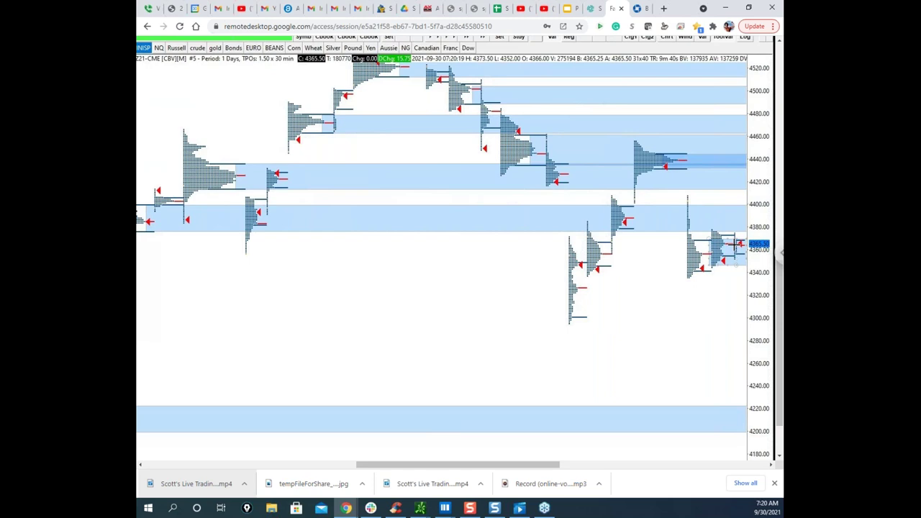
pyautogui.rightClick(719, 243)
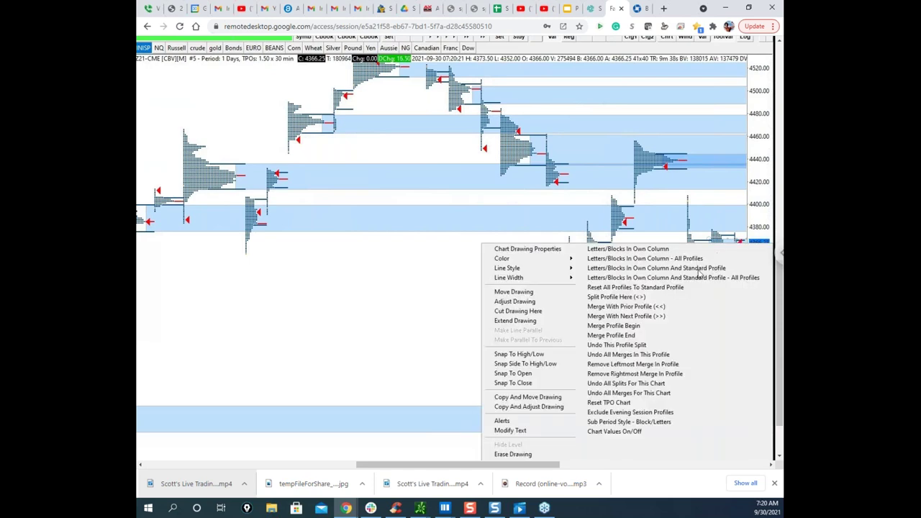
pyautogui.click(641, 308)
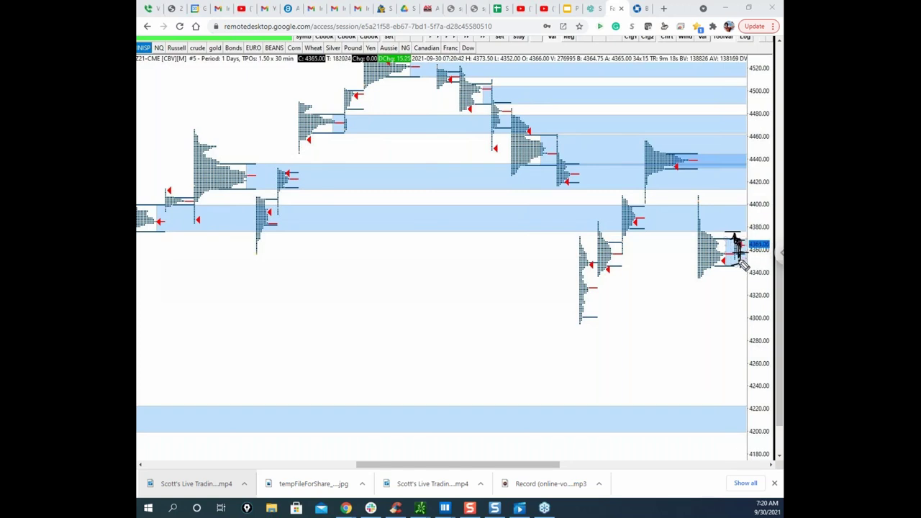
# Sketch a downward path from the latest value area to about 4280 and clear the strokes.
pyautogui.moveTo(741, 266); pyautogui.dragTo(739, 339)
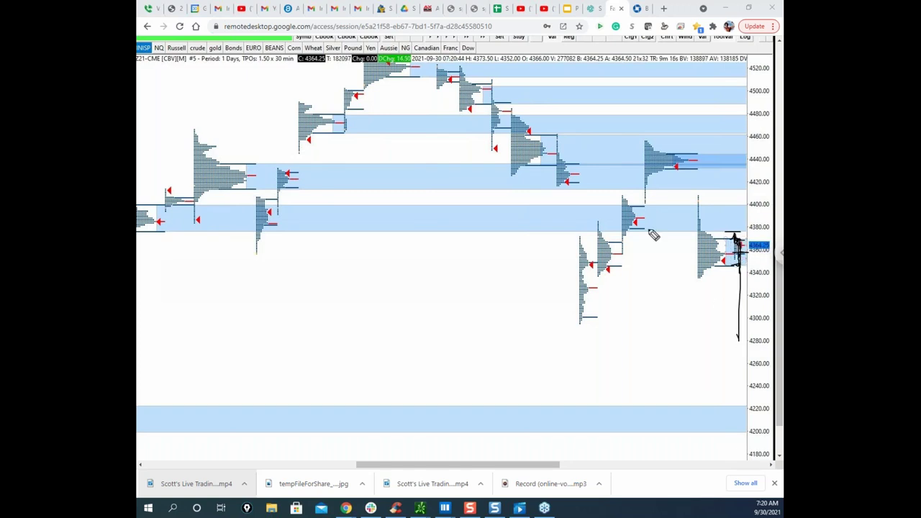
pyautogui.press('Escape')
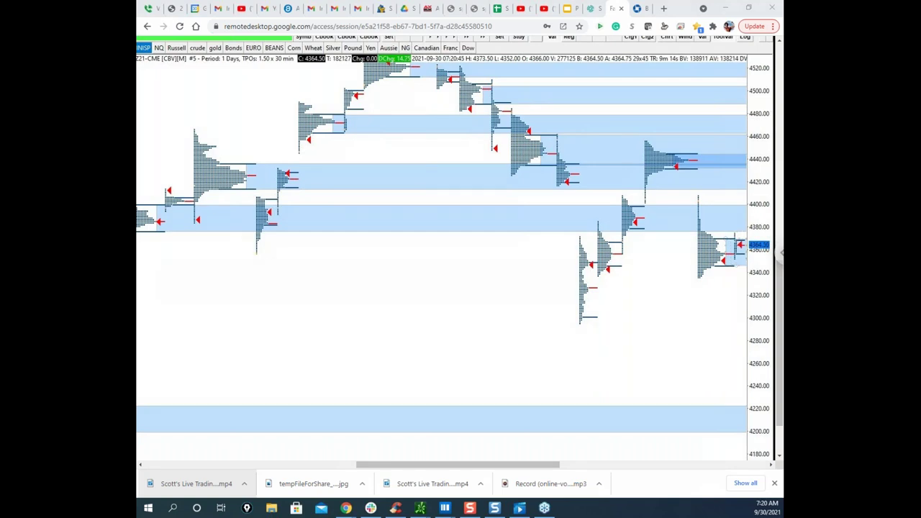
# Switch to the thinkorswim /ES hourly chart, maximize it, and mark the latest congestion between about 4335 and 4370.
pyautogui.moveTo(139, 242); pyautogui.dragTo(579, 209)
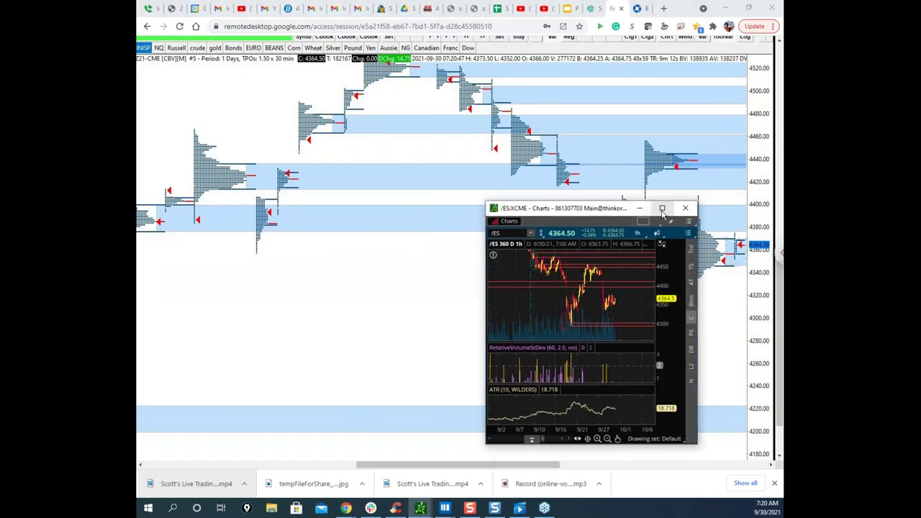
pyautogui.click(663, 210)
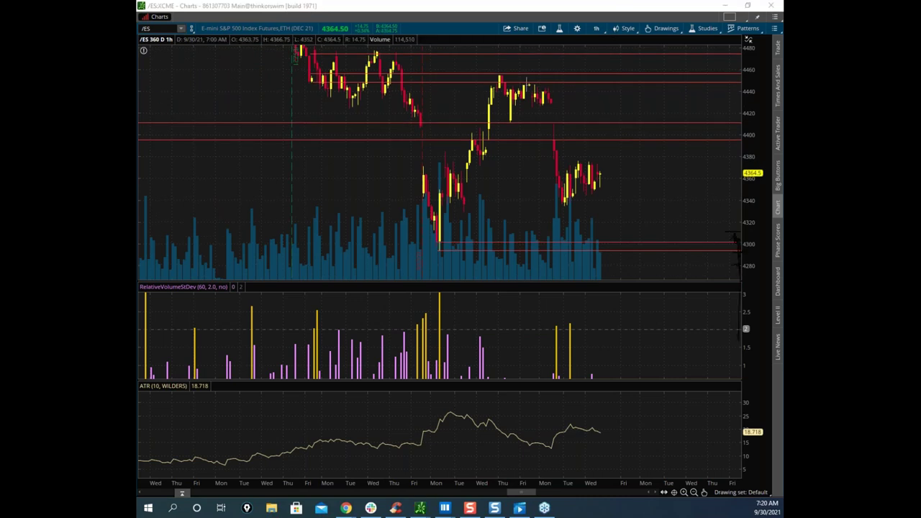
pyautogui.moveTo(557, 174)
pyautogui.mouseDown()
pyautogui.moveTo(572, 172)
pyautogui.moveTo(568, 207)
pyautogui.moveTo(558, 173)
pyautogui.moveTo(594, 193)
pyautogui.moveTo(559, 191)
pyautogui.moveTo(578, 196)
pyautogui.mouseUp()
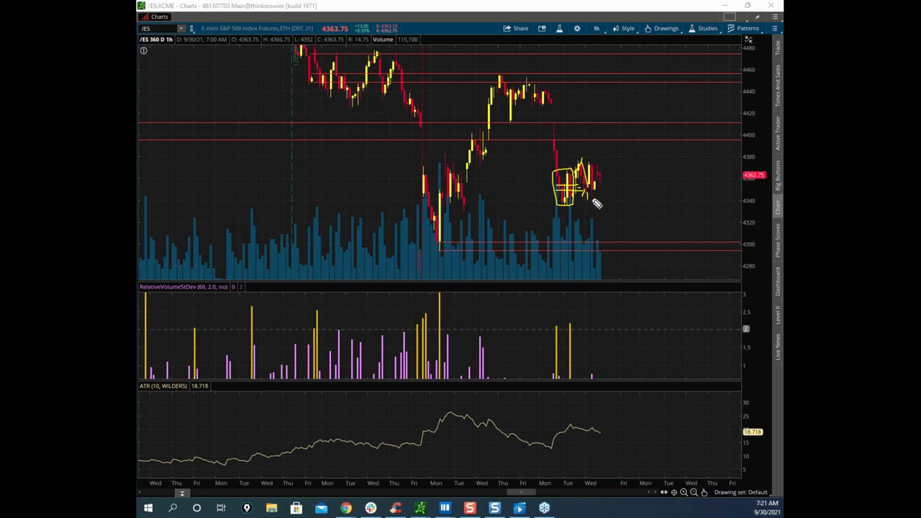
pyautogui.moveTo(579, 167)
pyautogui.mouseDown()
pyautogui.moveTo(595, 164)
pyautogui.moveTo(600, 190)
pyautogui.moveTo(579, 189)
pyautogui.moveTo(604, 200)
pyautogui.moveTo(554, 206)
pyautogui.moveTo(548, 154)
pyautogui.moveTo(597, 160)
pyautogui.moveTo(606, 193)
pyautogui.moveTo(584, 193)
pyautogui.moveTo(575, 164)
pyautogui.moveTo(565, 183)
pyautogui.moveTo(578, 196)
pyautogui.moveTo(565, 195)
pyautogui.moveTo(612, 134)
pyautogui.moveTo(624, 135)
pyautogui.mouseUp()
pyautogui.rightClick(490, 52)
# Trace the drop from the range near 4450, box the two lower ranges, sketch a path up to about 4440, and clear the strokes.
pyautogui.moveTo(552, 115); pyautogui.dragTo(551, 125)
pyautogui.moveTo(608, 149)
pyautogui.mouseDown()
pyautogui.moveTo(613, 131)
pyautogui.moveTo(624, 134)
pyautogui.mouseUp()
pyautogui.moveTo(483, 77)
pyautogui.mouseDown()
pyautogui.moveTo(512, 77)
pyautogui.moveTo(551, 96)
pyautogui.moveTo(538, 100)
pyautogui.moveTo(552, 105)
pyautogui.moveTo(553, 162)
pyautogui.mouseUp()
pyautogui.moveTo(618, 124); pyautogui.dragTo(622, 91)
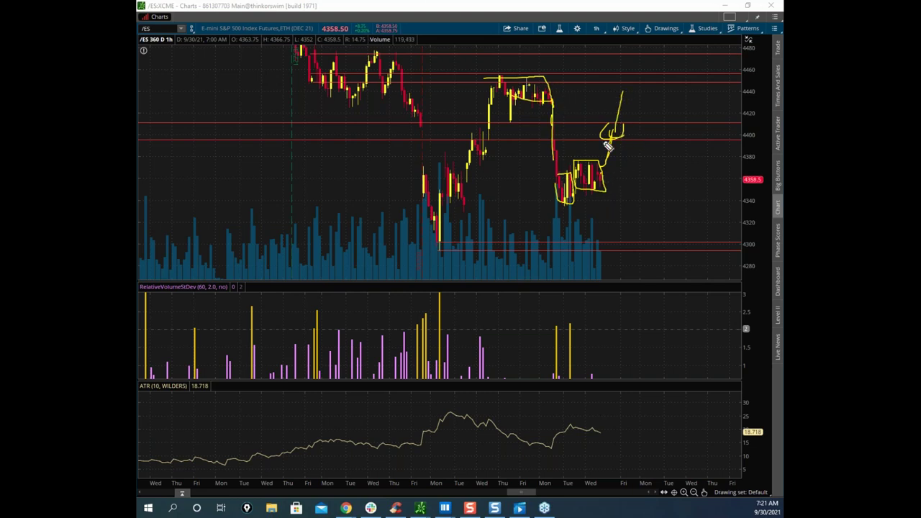
pyautogui.click(537, 36)
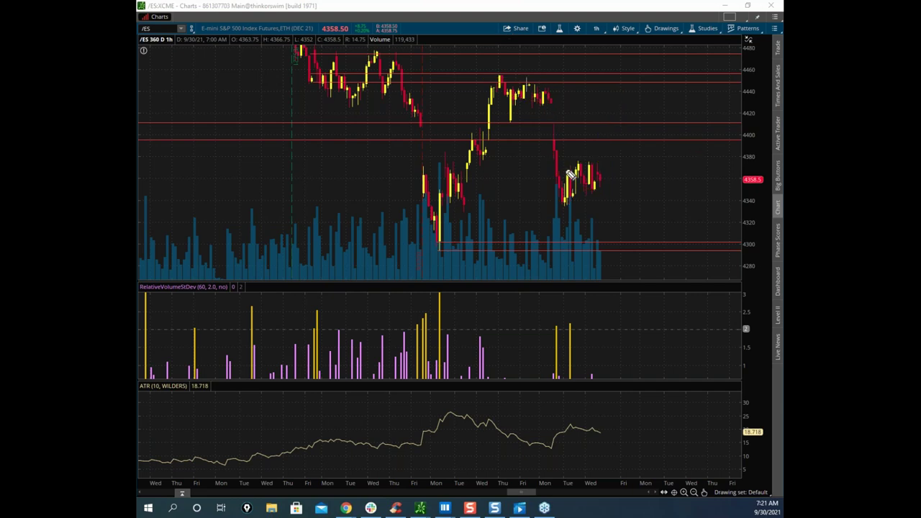
# Box the two latest /ES ranges, sketch downward paths from the upper one to about 4320 and 4290, and clear the strokes.
pyautogui.moveTo(562, 178)
pyautogui.mouseDown()
pyautogui.moveTo(582, 203)
pyautogui.moveTo(561, 199)
pyautogui.moveTo(560, 182)
pyautogui.moveTo(583, 167)
pyautogui.moveTo(603, 181)
pyautogui.moveTo(566, 193)
pyautogui.moveTo(586, 197)
pyautogui.mouseUp()
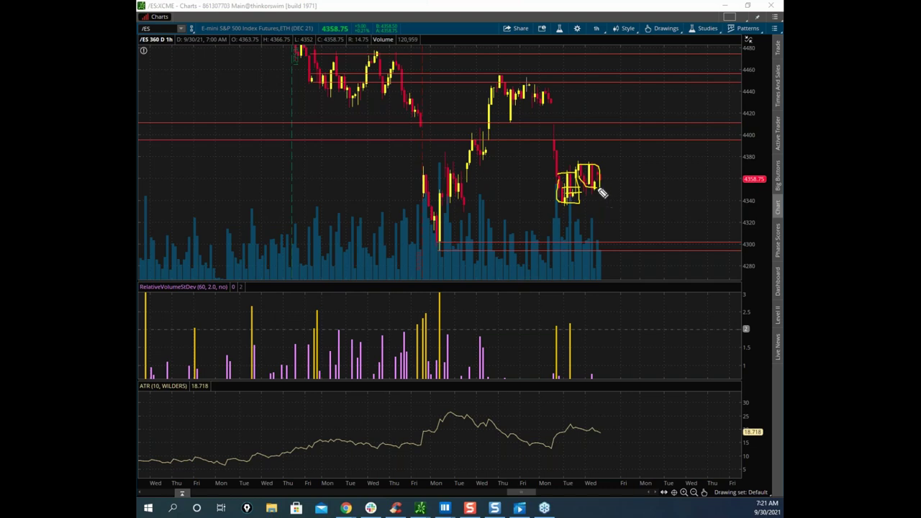
pyautogui.moveTo(631, 162)
pyautogui.mouseDown()
pyautogui.moveTo(600, 167)
pyautogui.moveTo(605, 211)
pyautogui.mouseUp()
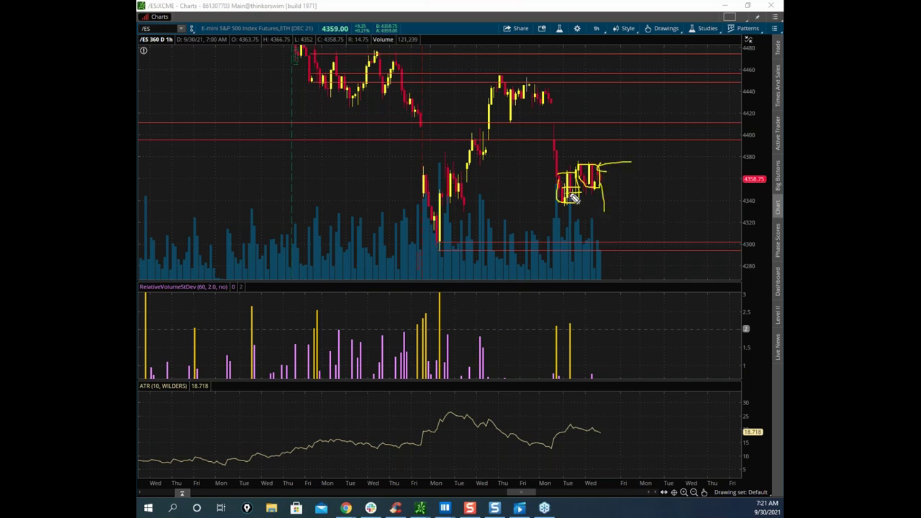
pyautogui.moveTo(605, 211)
pyautogui.mouseDown()
pyautogui.moveTo(603, 225)
pyautogui.moveTo(617, 212)
pyautogui.mouseUp()
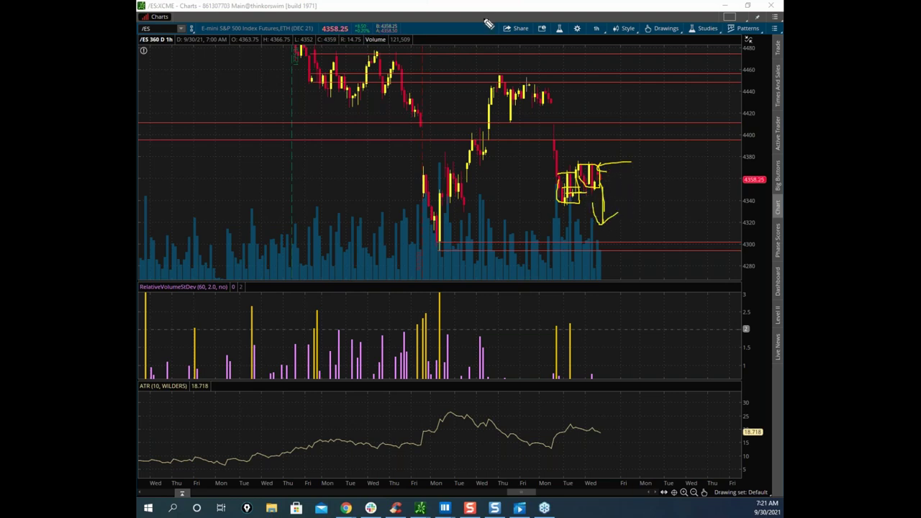
pyautogui.moveTo(603, 216); pyautogui.dragTo(602, 255)
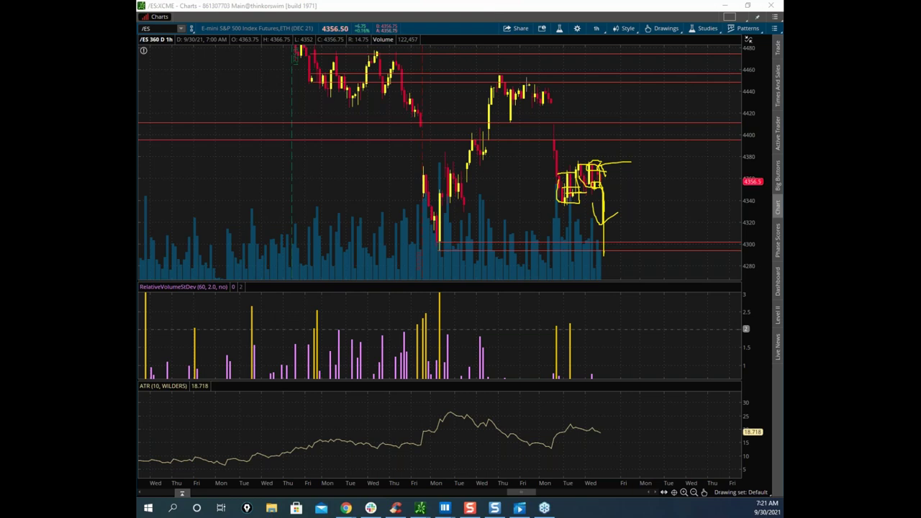
pyautogui.click(488, 15)
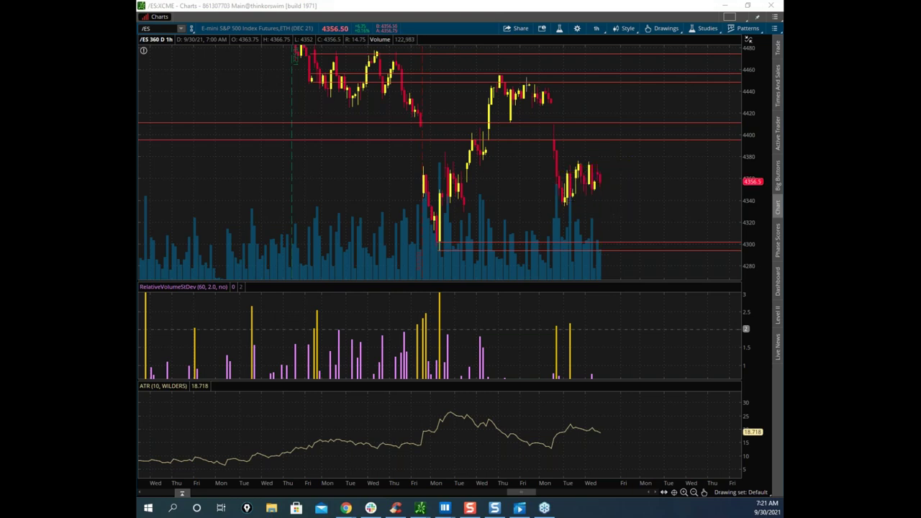
# Switch to the Bookmap E-mini S&P 500 heatmap, examine recent trades against resting liquidity between 4350 and 4375, and put the window away.
pyautogui.moveTo(138, 71); pyautogui.dragTo(574, 60)
pyautogui.click(683, 57)
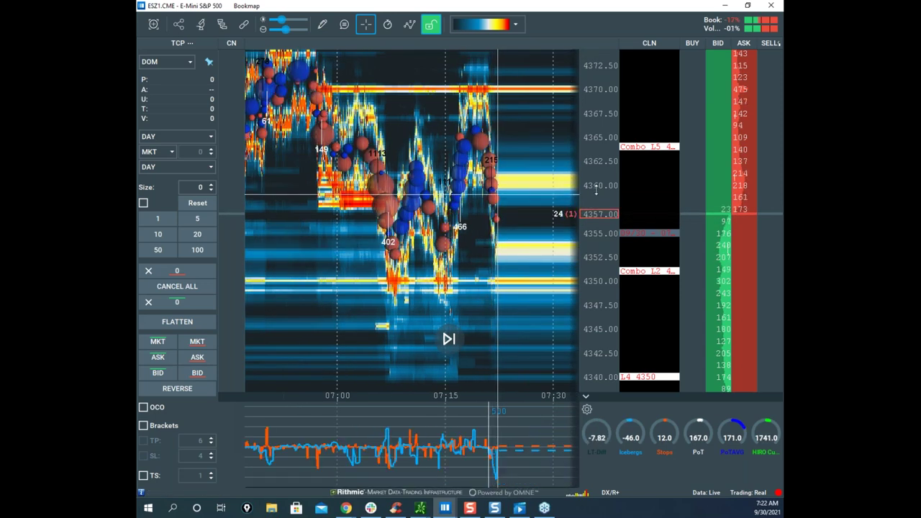
pyautogui.scroll(-1, 599, 189)
pyautogui.scroll(-2, 475, 219)
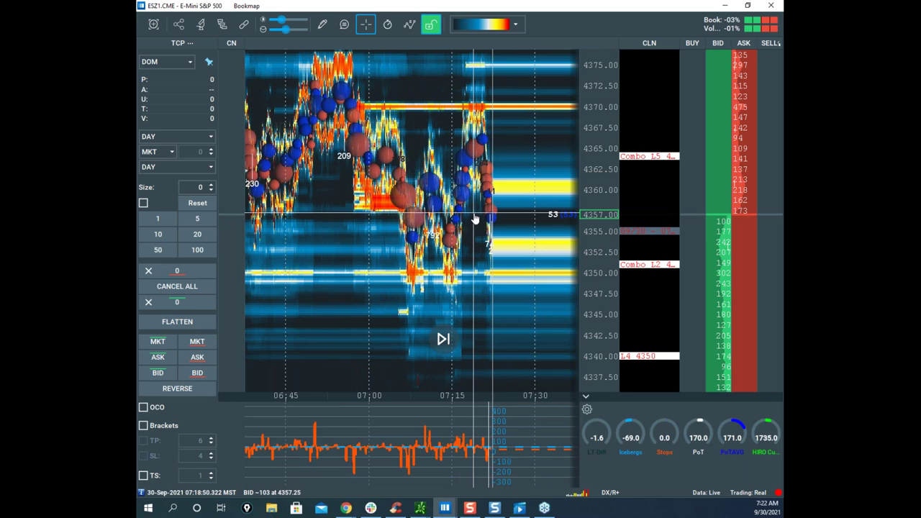
pyautogui.moveTo(535, 219); pyautogui.dragTo(531, 248)
pyautogui.scroll(-1, 590, 235)
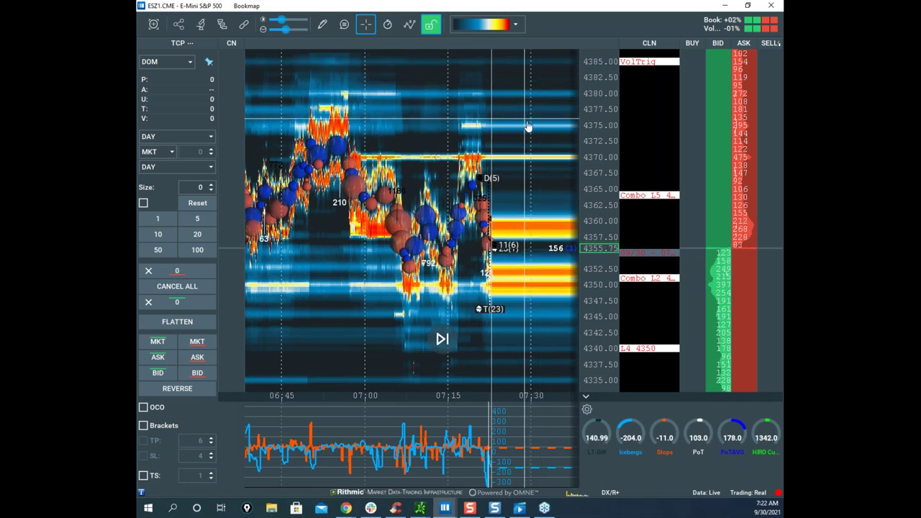
pyautogui.moveTo(551, 388); pyautogui.dragTo(532, 347)
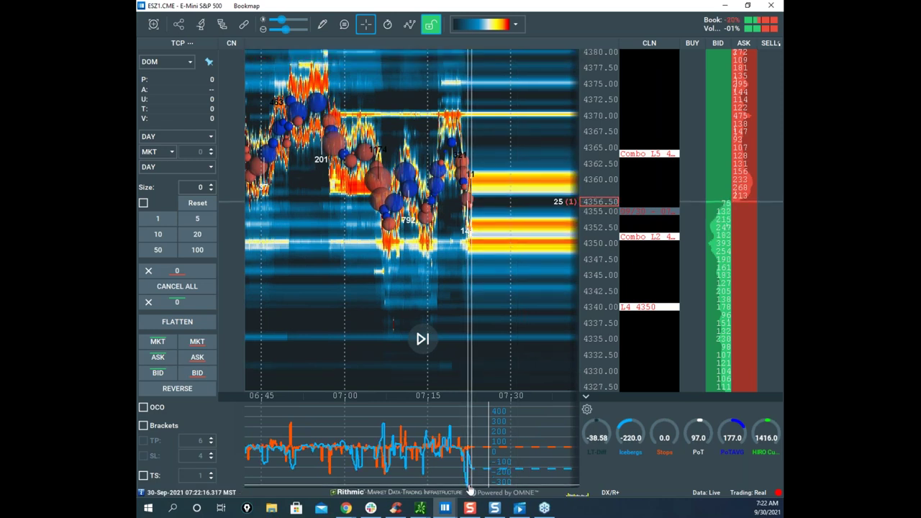
pyautogui.scroll(3, 518, 257)
pyautogui.scroll(-2, 519, 258)
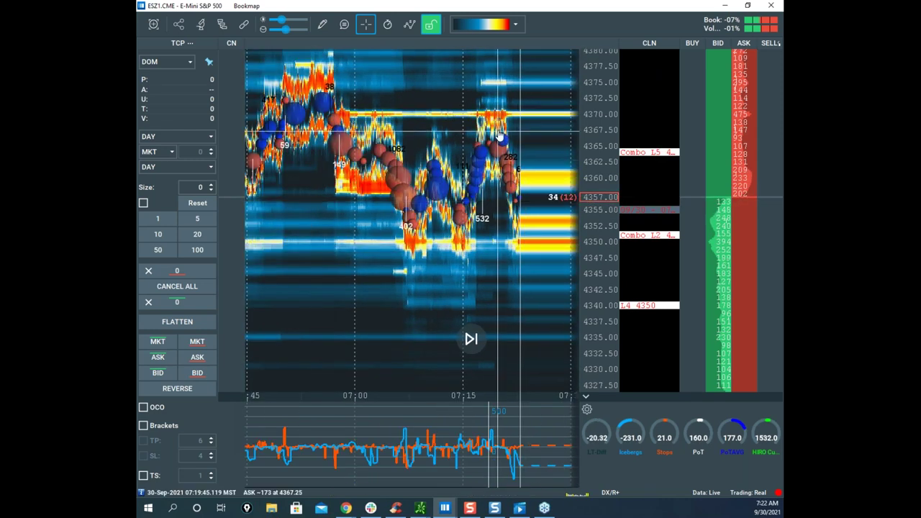
pyautogui.moveTo(522, 6); pyautogui.dragTo(568, 0)
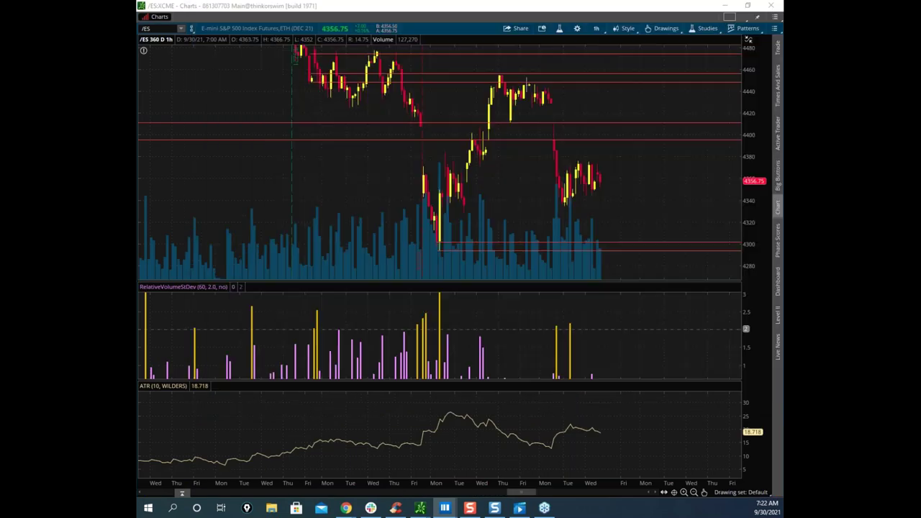
# Bring up the thinkorswim /NQ hourly chart and maximize it.
pyautogui.moveTo(144, 236); pyautogui.dragTo(417, 172)
pyautogui.hotkey('alt', 'Tab')
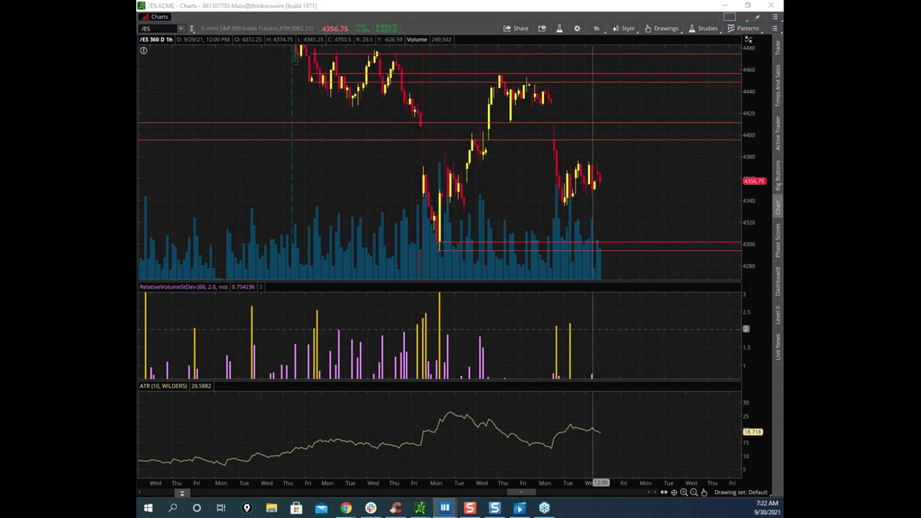
pyautogui.moveTo(138, 309); pyautogui.dragTo(562, 206)
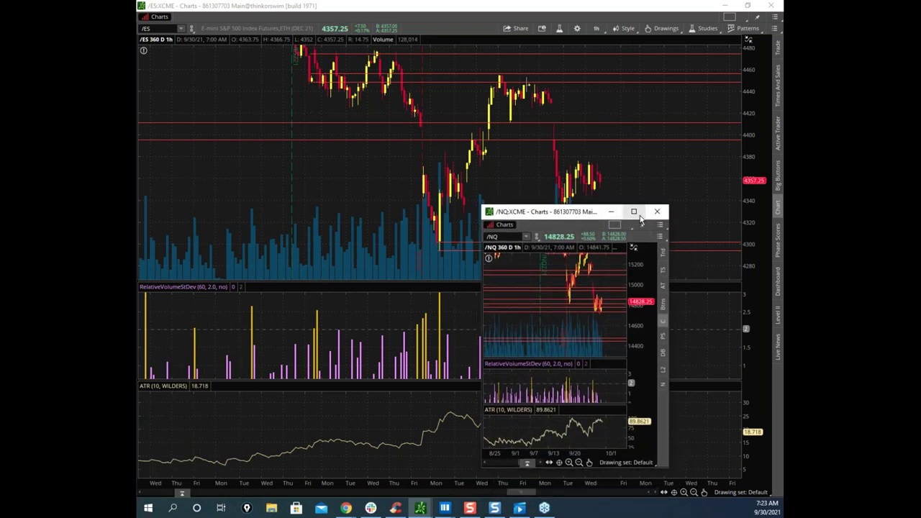
pyautogui.click(634, 212)
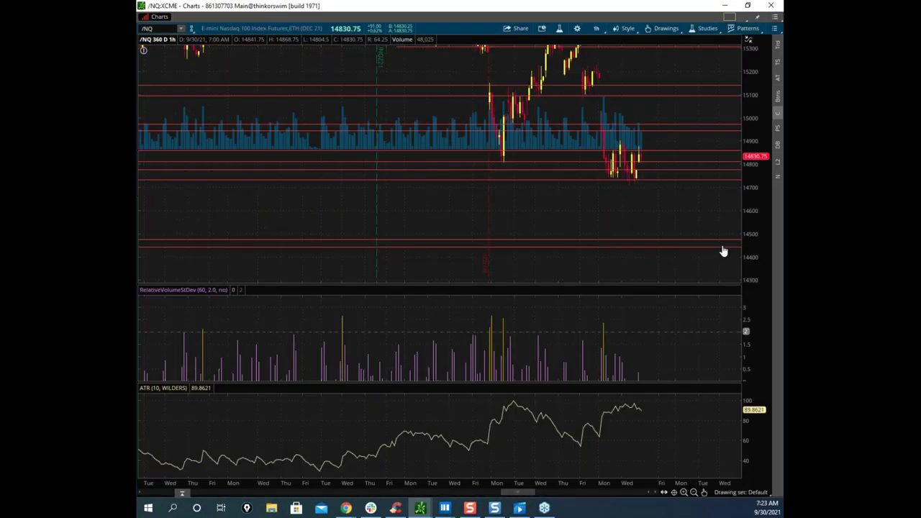
# Box the recent /NQ range around 14800, sketch a path up to about 14900 and down to about 14400, and clear the strokes.
pyautogui.moveTo(753, 183); pyautogui.dragTo(752, 213)
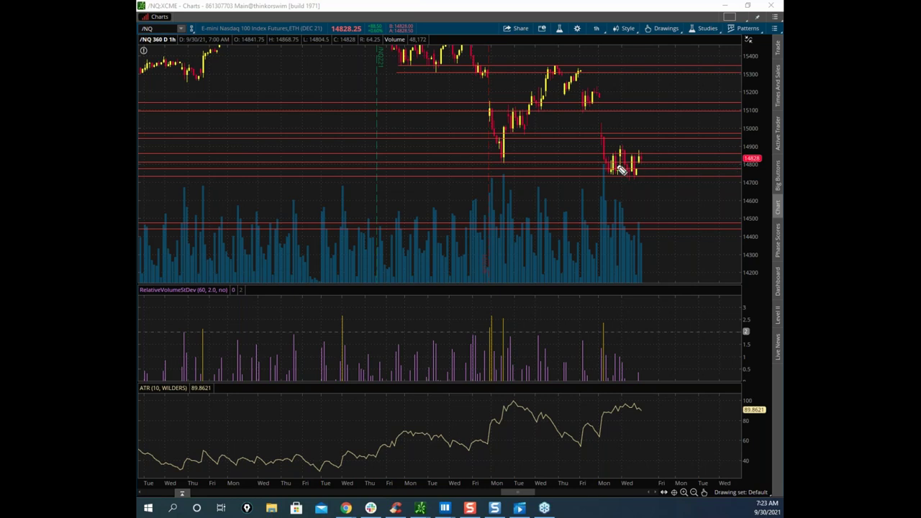
pyautogui.moveTo(605, 158)
pyautogui.mouseDown()
pyautogui.moveTo(617, 152)
pyautogui.moveTo(619, 177)
pyautogui.moveTo(602, 177)
pyautogui.moveTo(618, 160)
pyautogui.moveTo(626, 168)
pyautogui.moveTo(611, 171)
pyautogui.mouseUp()
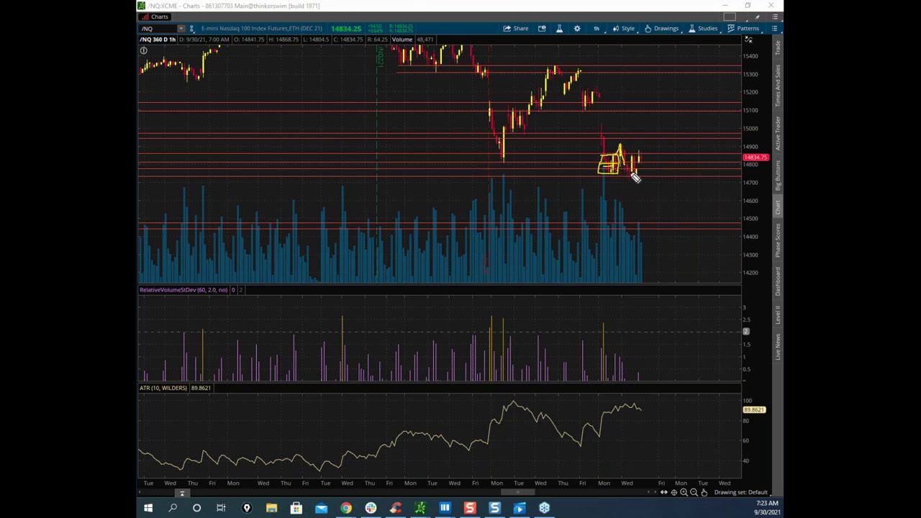
pyautogui.moveTo(625, 173); pyautogui.dragTo(633, 232)
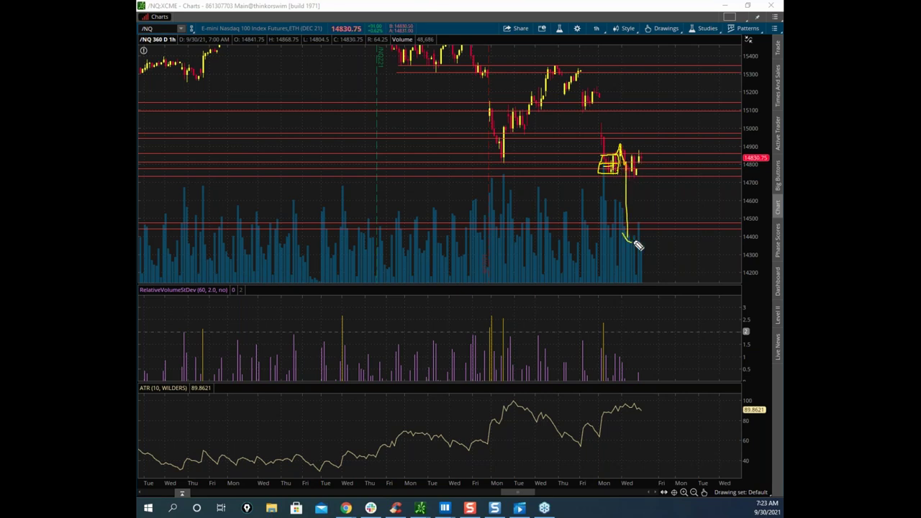
pyautogui.rightClick(583, 117)
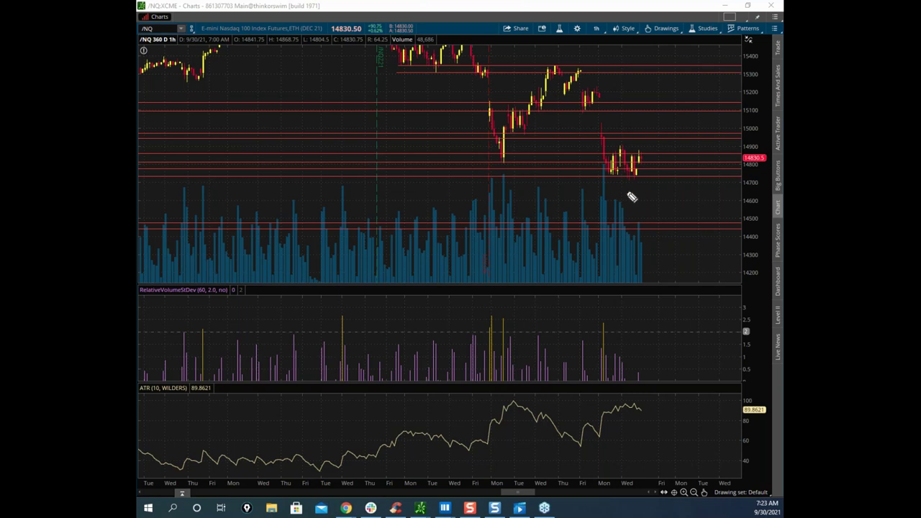
# Mark the lows near 14700, box the whole recent range, sketch breakout arrows to about 15100 and 14500, and clear the strokes.
pyautogui.moveTo(623, 181); pyautogui.dragTo(628, 177)
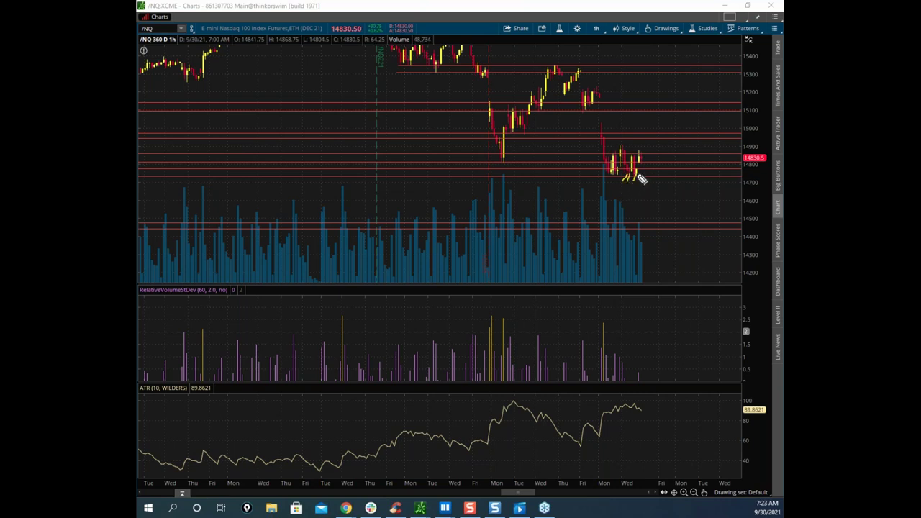
pyautogui.moveTo(608, 149)
pyautogui.mouseDown()
pyautogui.moveTo(640, 152)
pyautogui.moveTo(643, 180)
pyautogui.moveTo(604, 177)
pyautogui.moveTo(602, 149)
pyautogui.mouseUp()
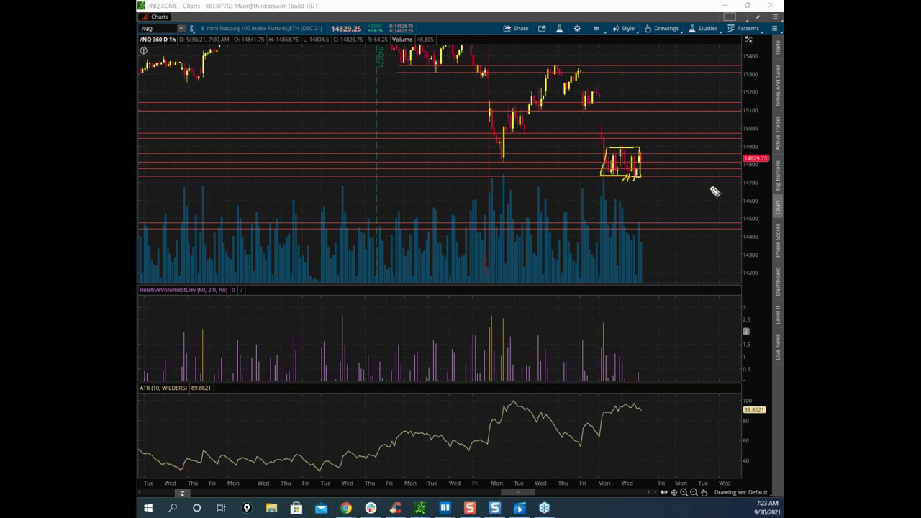
pyautogui.moveTo(641, 150)
pyautogui.mouseDown()
pyautogui.moveTo(641, 119)
pyautogui.moveTo(652, 127)
pyautogui.mouseUp()
pyautogui.moveTo(642, 177)
pyautogui.mouseDown()
pyautogui.moveTo(651, 213)
pyautogui.moveTo(658, 206)
pyautogui.mouseUp()
pyautogui.moveTo(624, 153); pyautogui.dragTo(648, 152)
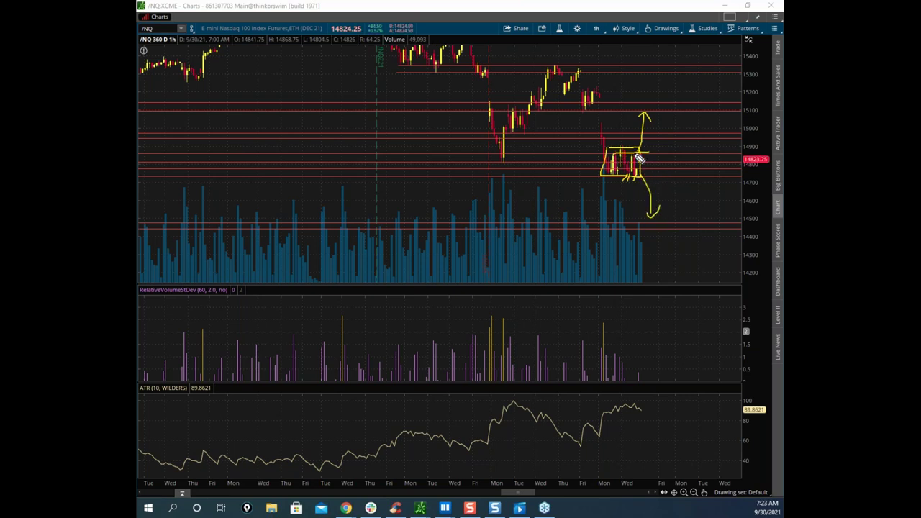
pyautogui.press('Escape')
# Put the /NQ chart away and switch to the FalconXtreme remote session in Chrome, showing the Sierra Chart NQ charts.
pyautogui.moveTo(544, 8); pyautogui.dragTo(540, 1)
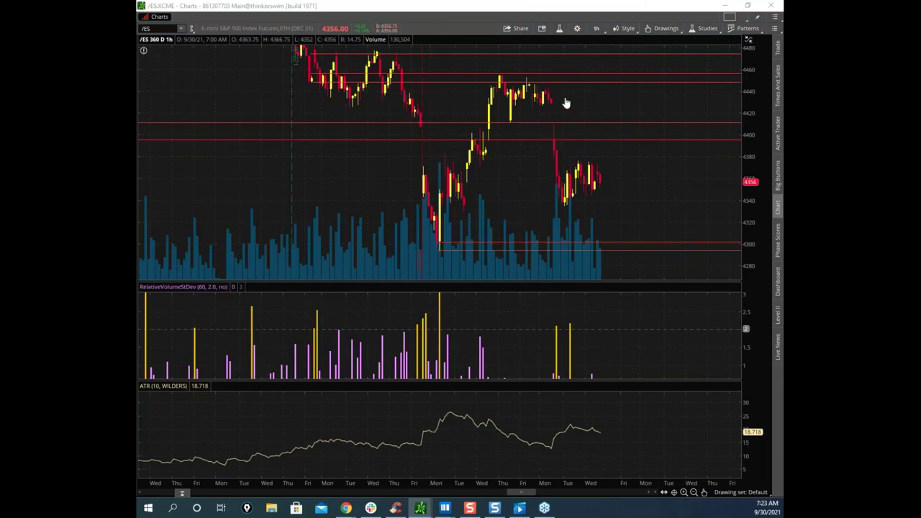
pyautogui.moveTo(346, 508)
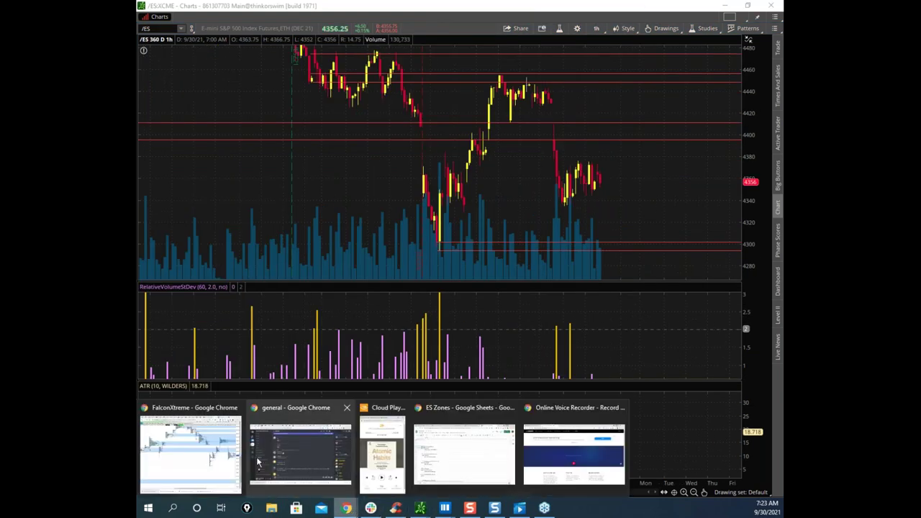
pyautogui.click(191, 452)
pyautogui.moveTo(781, 343); pyautogui.dragTo(781, 324)
pyautogui.click(159, 98)
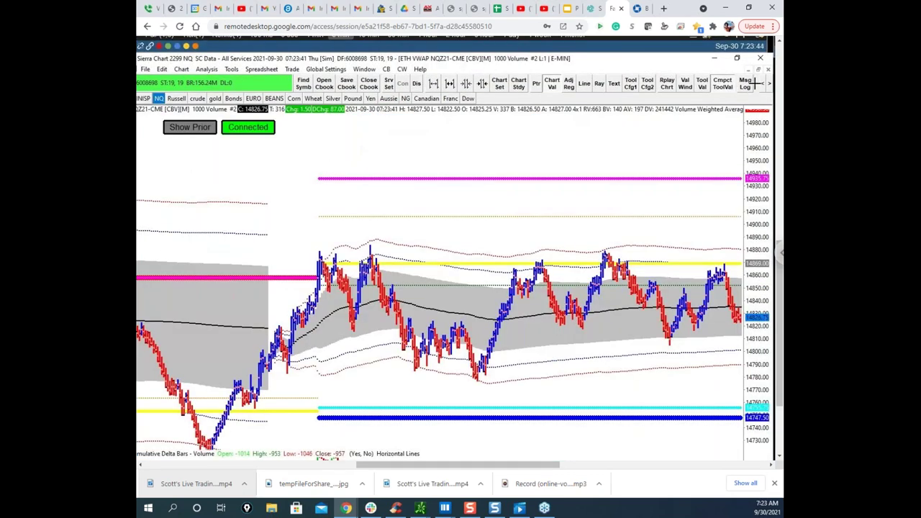
# Restore the NQ VWAP chart to the tiled layout and maximize the composite NQ market profile chart.
pyautogui.click(759, 72)
pyautogui.moveTo(779, 299); pyautogui.dragTo(779, 299)
pyautogui.scroll(-3, 780, 299)
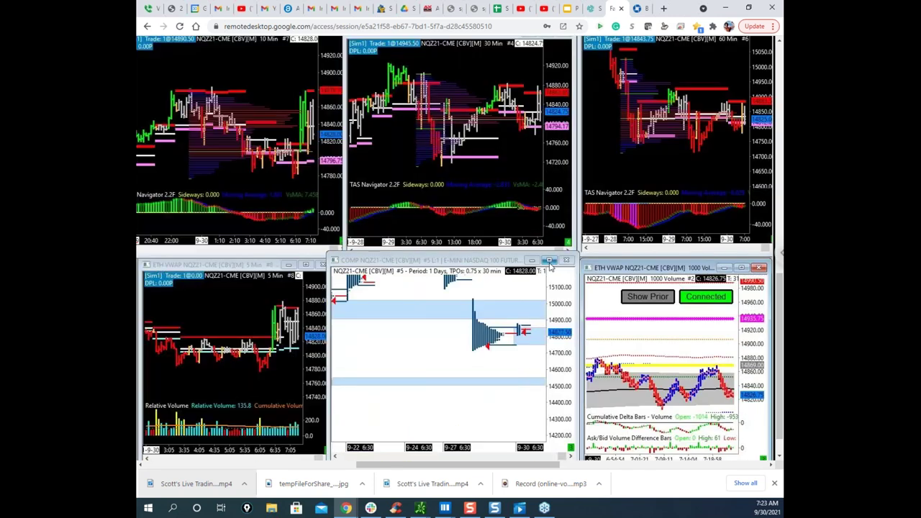
pyautogui.click(549, 261)
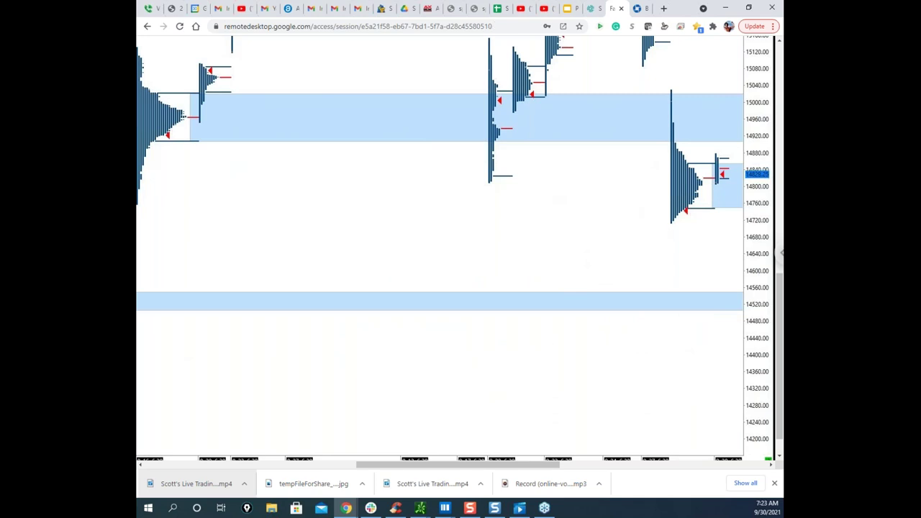
# Trace the latest composite profile and its value area, sketch a bell curve with a centre line below it, and clear the strokes.
pyautogui.hotkey('ctrl', 'shift', 'd')
pyautogui.press('Escape')
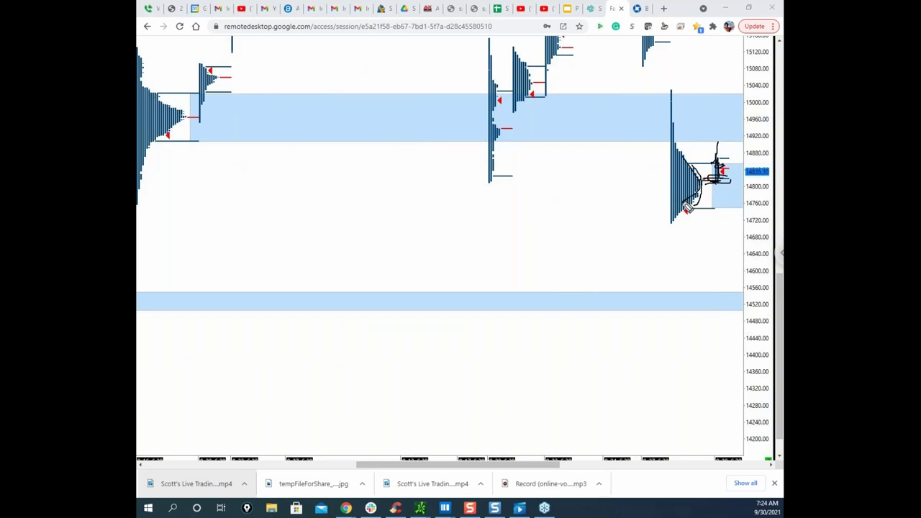
pyautogui.moveTo(625, 258); pyautogui.dragTo(727, 258)
pyautogui.moveTo(638, 262)
pyautogui.mouseDown()
pyautogui.moveTo(664, 252)
pyautogui.moveTo(723, 259)
pyautogui.mouseUp()
pyautogui.moveTo(679, 233); pyautogui.dragTo(678, 267)
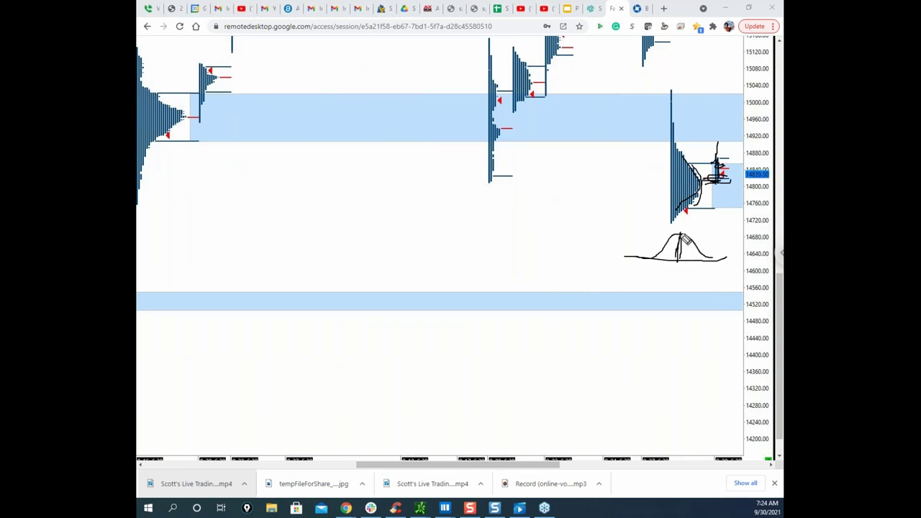
pyautogui.moveTo(682, 184); pyautogui.dragTo(707, 185)
pyautogui.press('Escape')
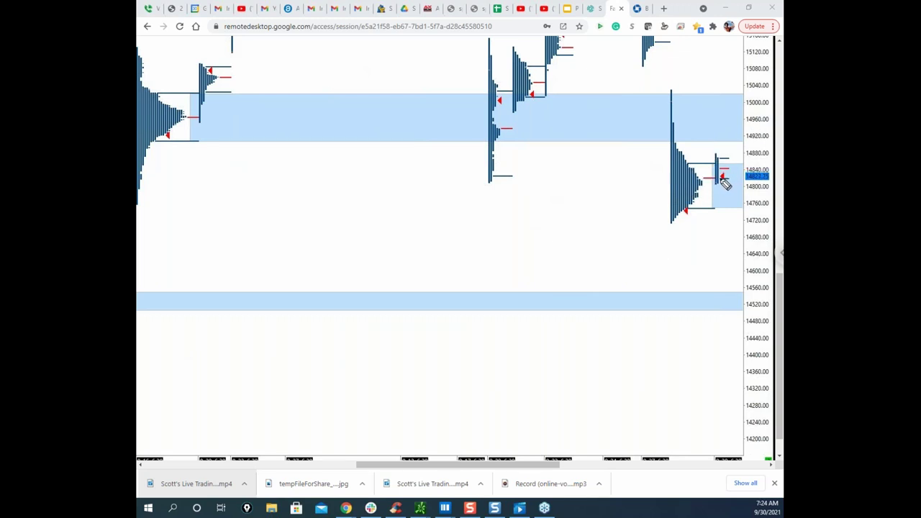
# Circle the current session's high near 14870, sketch a path through about 14750 down to about 14560, and clear the strokes.
pyautogui.moveTo(729, 154)
pyautogui.mouseDown()
pyautogui.moveTo(708, 166)
pyautogui.moveTo(729, 163)
pyautogui.mouseUp()
pyautogui.moveTo(723, 175)
pyautogui.mouseDown()
pyautogui.moveTo(725, 206)
pyautogui.moveTo(735, 211)
pyautogui.moveTo(728, 291)
pyautogui.mouseUp()
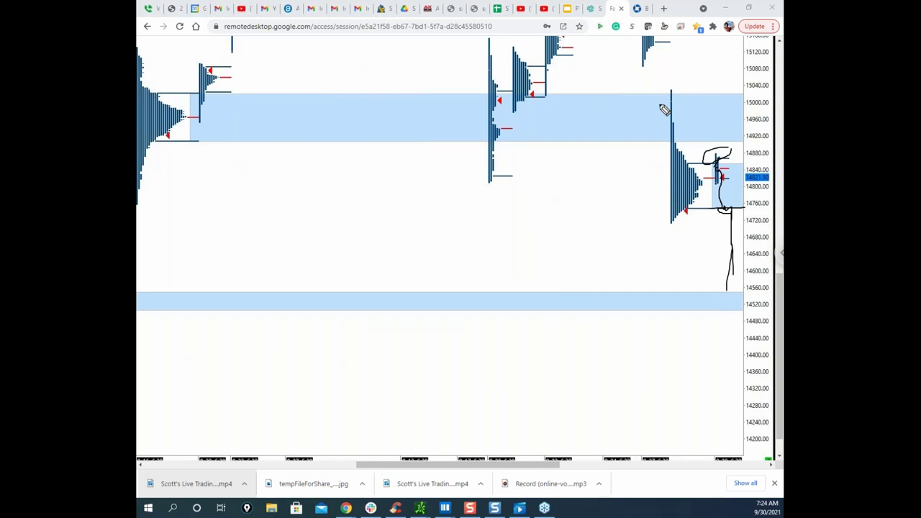
pyautogui.press('Escape')
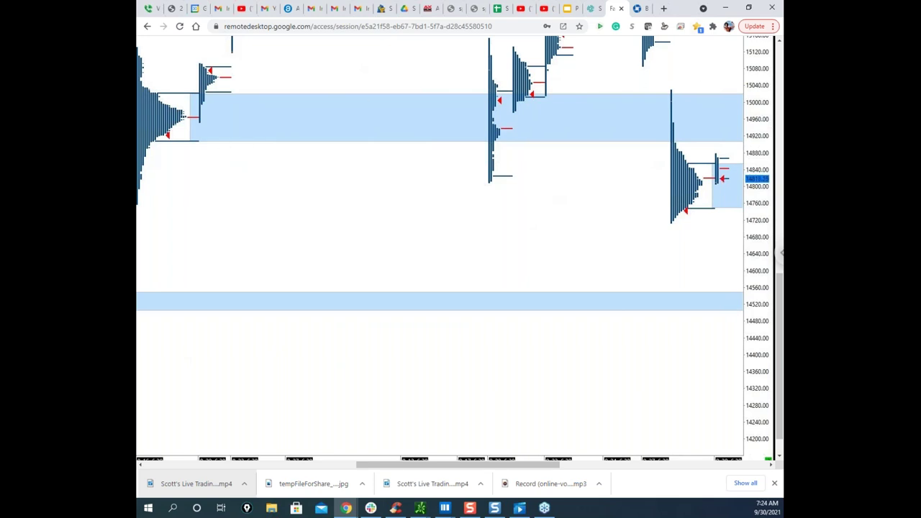
# Switch to the Bookmap E-mini Nasdaq-100 heatmap, maximize it, and examine recent trades above the resting liquidity at 14800.
pyautogui.moveTo(139, 66); pyautogui.dragTo(584, 36)
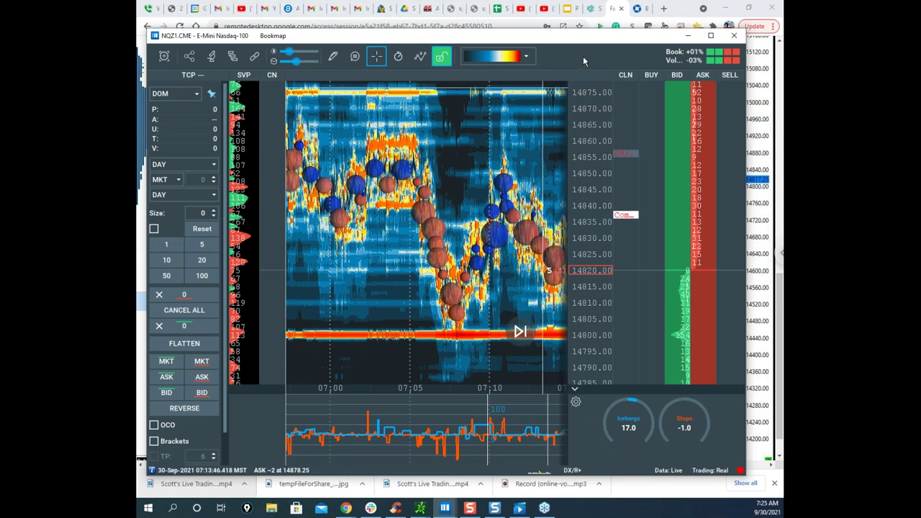
pyautogui.click(710, 35)
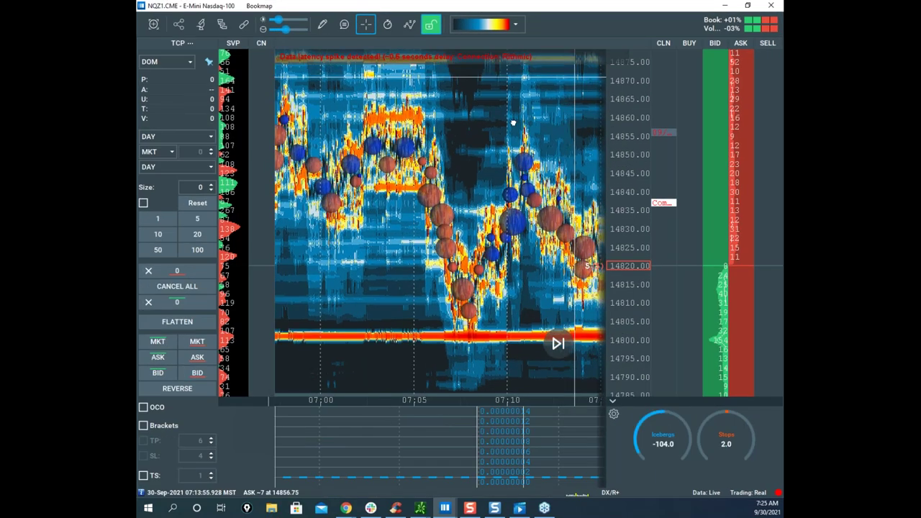
pyautogui.moveTo(478, 153); pyautogui.dragTo(369, 126)
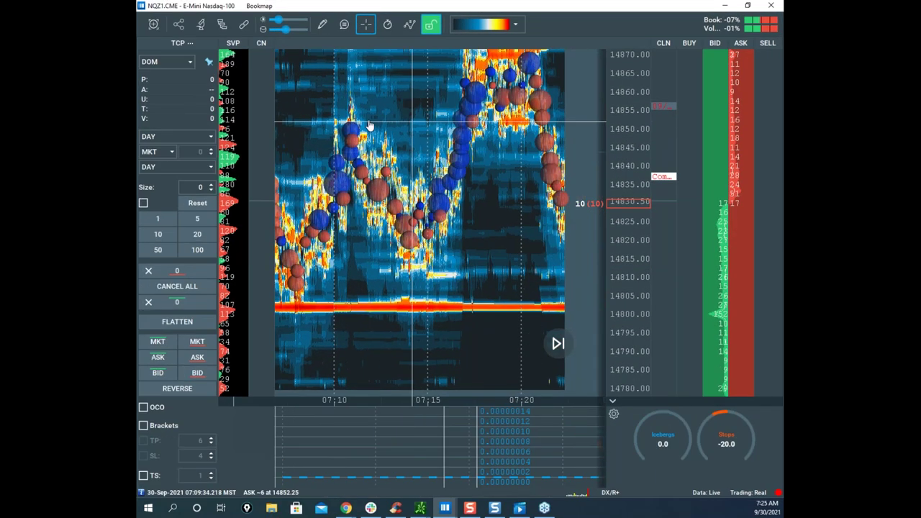
# Bring up the COMEX Gold Futures heatmap, maximize it, and examine the burst of buying at 07:25 between 1750 and 1751.
pyautogui.moveTo(138, 266); pyautogui.dragTo(534, 40)
pyautogui.click(681, 40)
pyautogui.moveTo(569, 148); pyautogui.dragTo(502, 141)
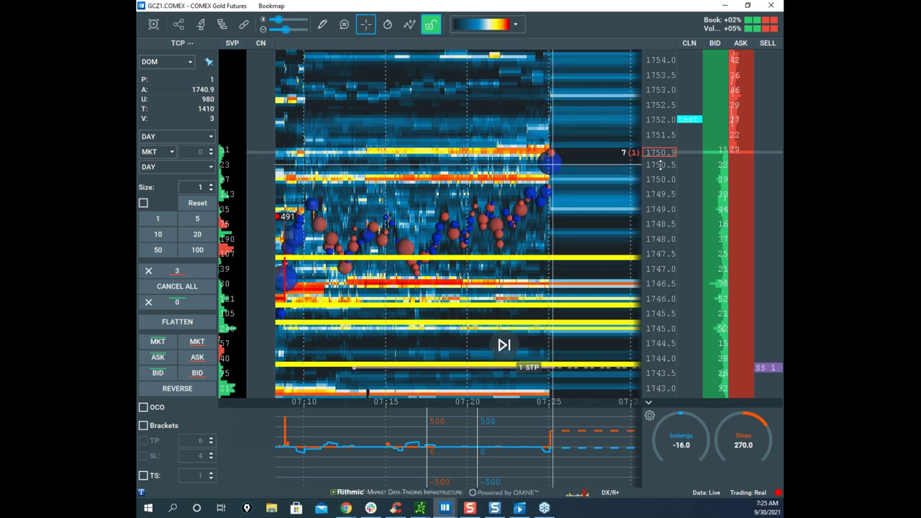
pyautogui.scroll(3, 577, 150)
pyautogui.moveTo(577, 152); pyautogui.dragTo(551, 243)
pyautogui.scroll(3, 521, 204)
pyautogui.scroll(3, 661, 215)
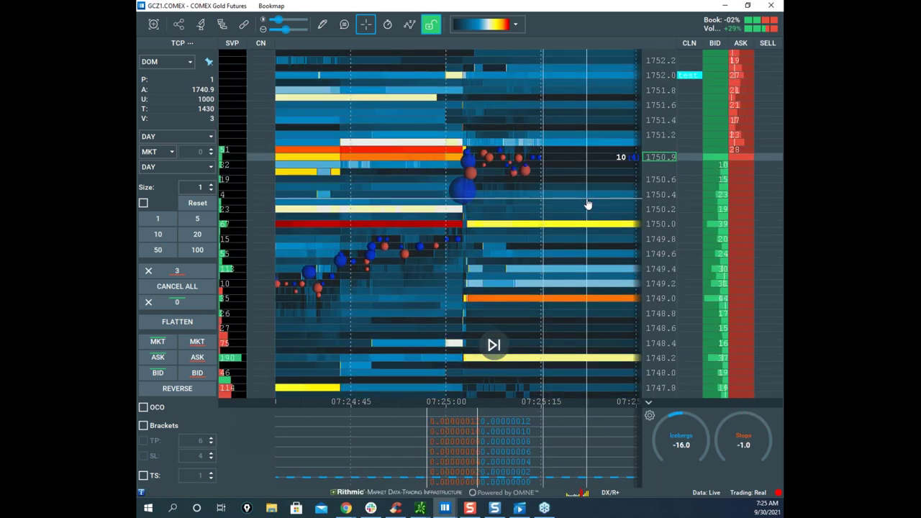
# Examine the individual gold trades at 07:25:02 against the liquidity levels and the stops line in the lower pane.
pyautogui.moveTo(588, 206); pyautogui.dragTo(584, 259)
pyautogui.scroll(3, 671, 195)
pyautogui.scroll(3, 576, 222)
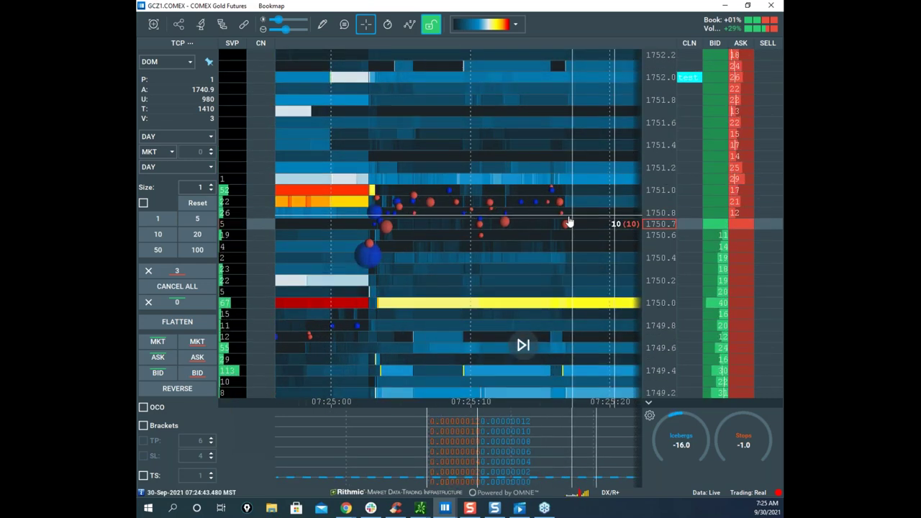
pyautogui.scroll(4, 468, 231)
pyautogui.moveTo(452, 229); pyautogui.dragTo(542, 215)
pyautogui.scroll(5, 394, 232)
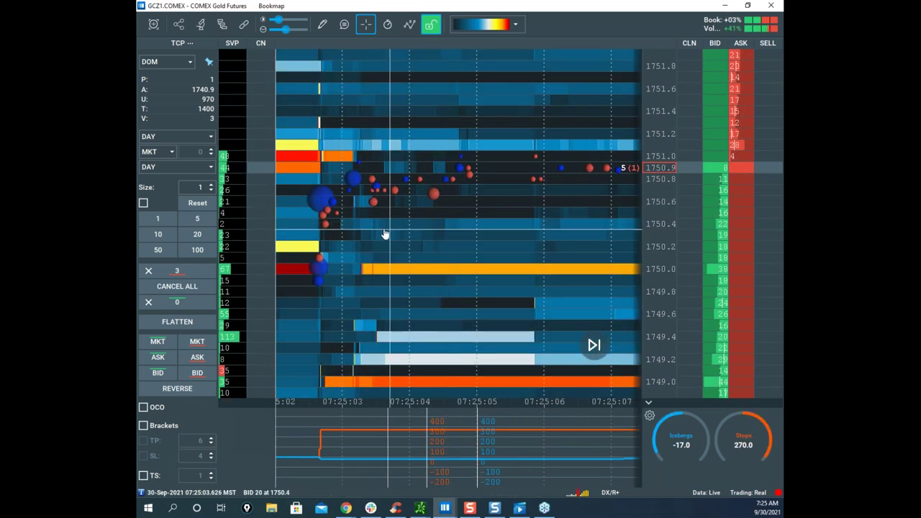
pyautogui.scroll(3, 394, 232)
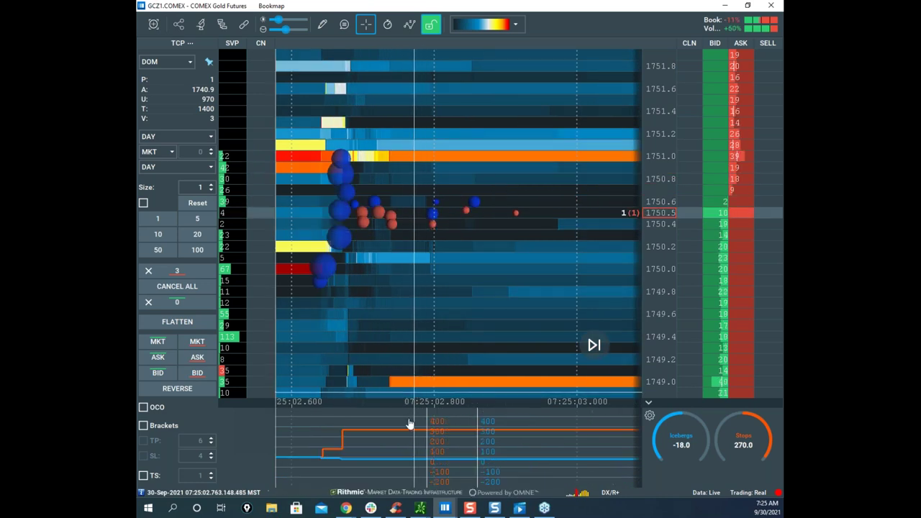
# Draw horizontal lines on the gold heatmap at about 1749.8 and 1751.0, bracketing the stop run, and leave drawing mode.
pyautogui.click(322, 24)
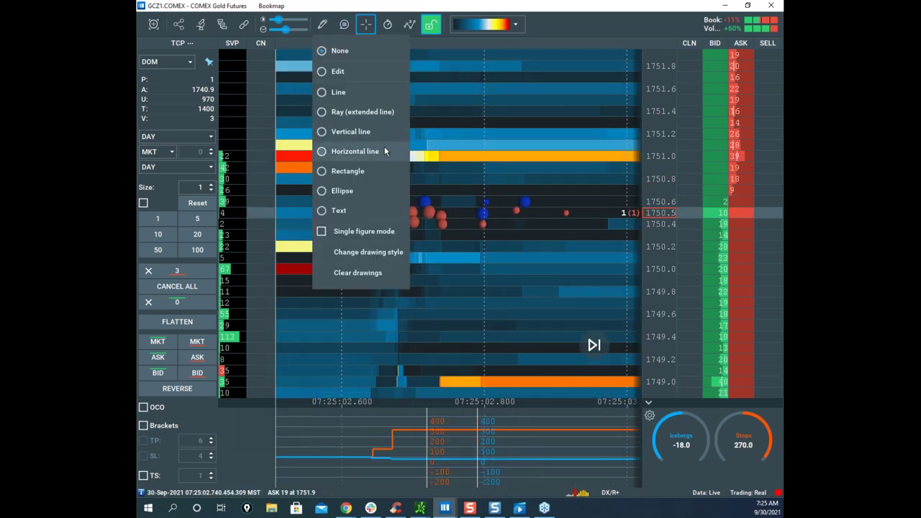
pyautogui.click(355, 151)
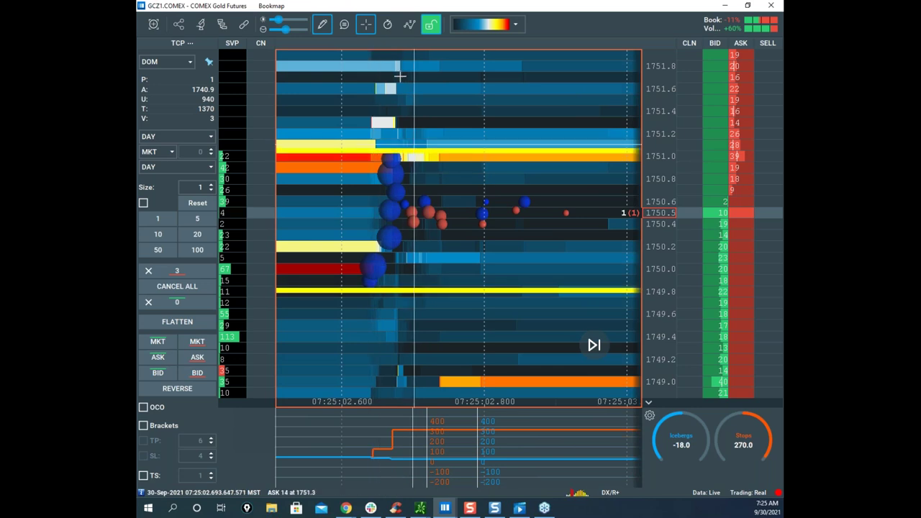
pyautogui.click(323, 25)
pyautogui.click(367, 58)
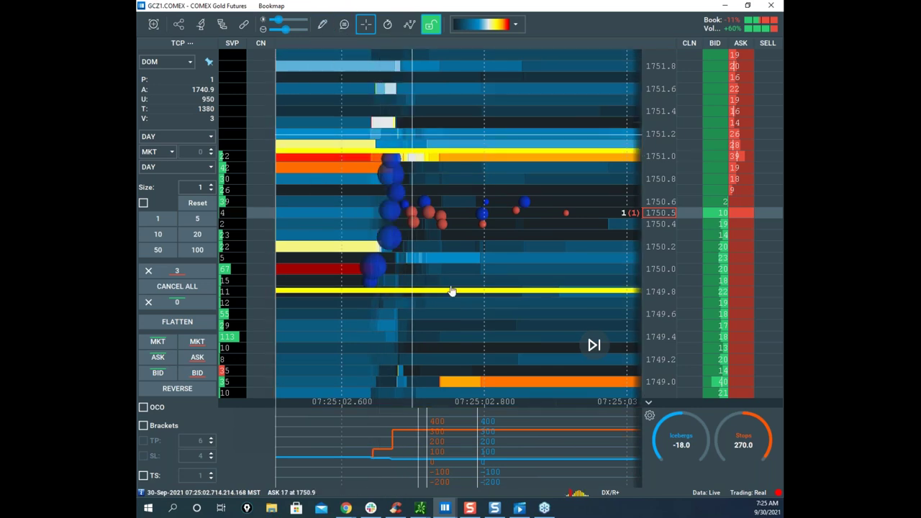
# Review gold's trading between the two drawn lines since 07:25, and switch to the maximized thinkorswim /GC hourly chart.
pyautogui.scroll(-10, 479, 166)
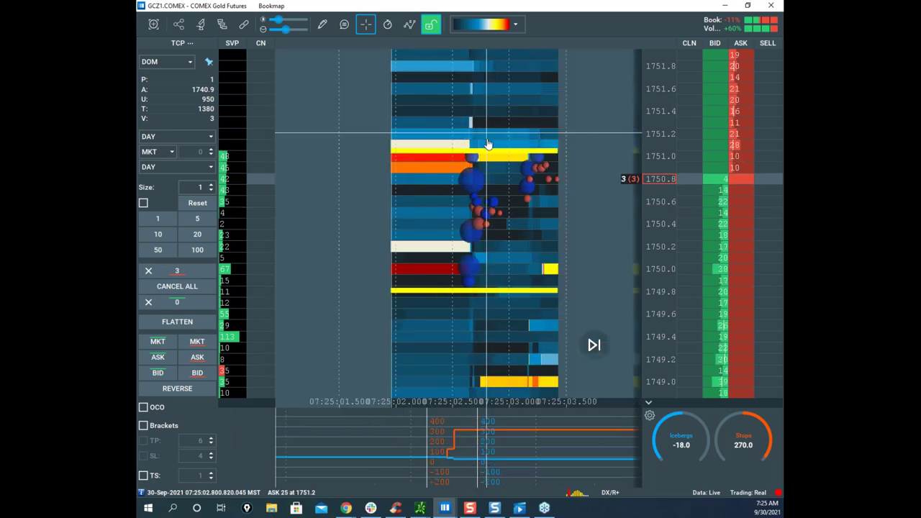
pyautogui.scroll(-8, 522, 166)
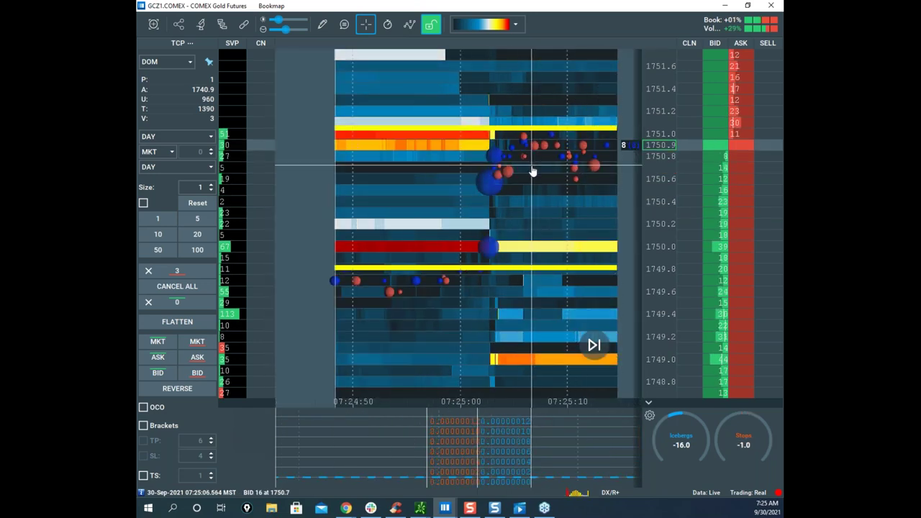
pyautogui.scroll(-4, 512, 195)
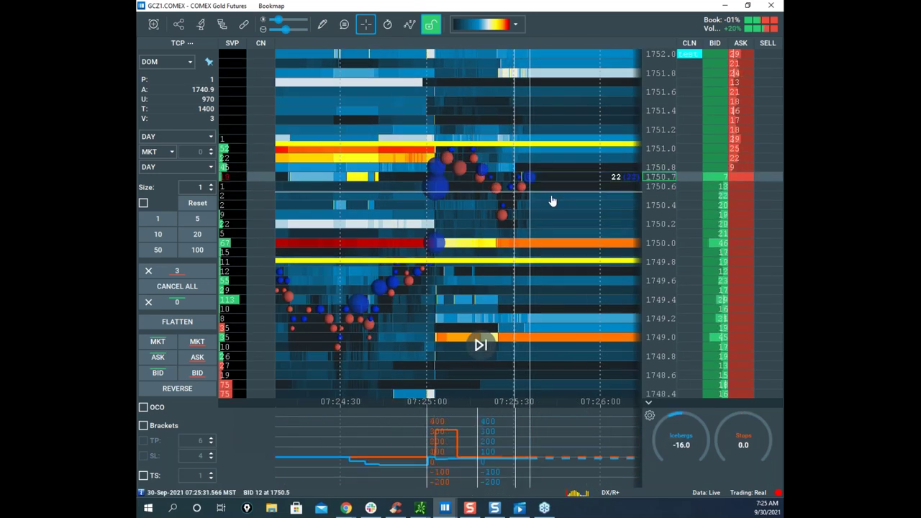
pyautogui.scroll(-5, 592, 201)
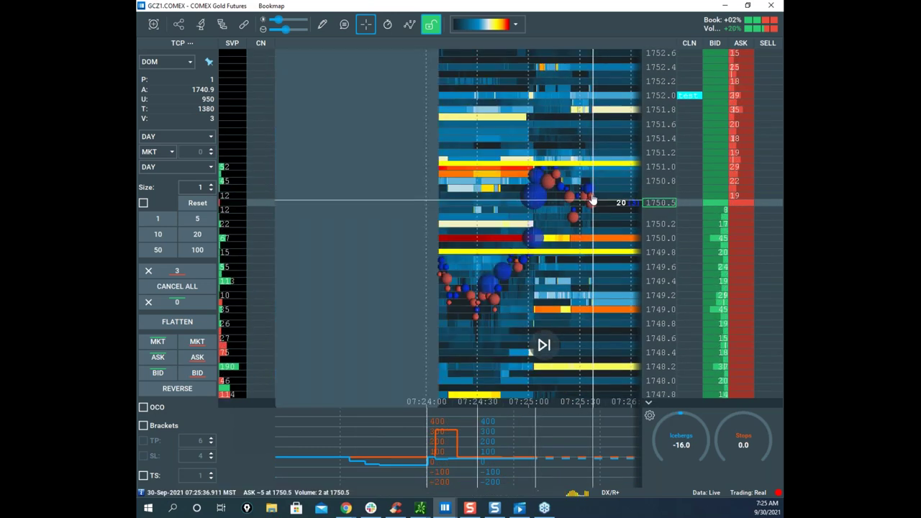
pyautogui.scroll(-3, 656, 160)
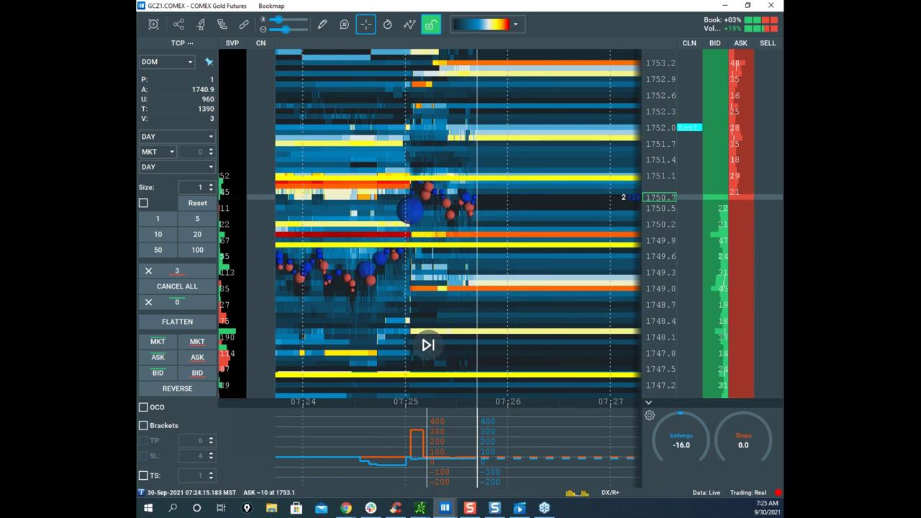
pyautogui.click(421, 507)
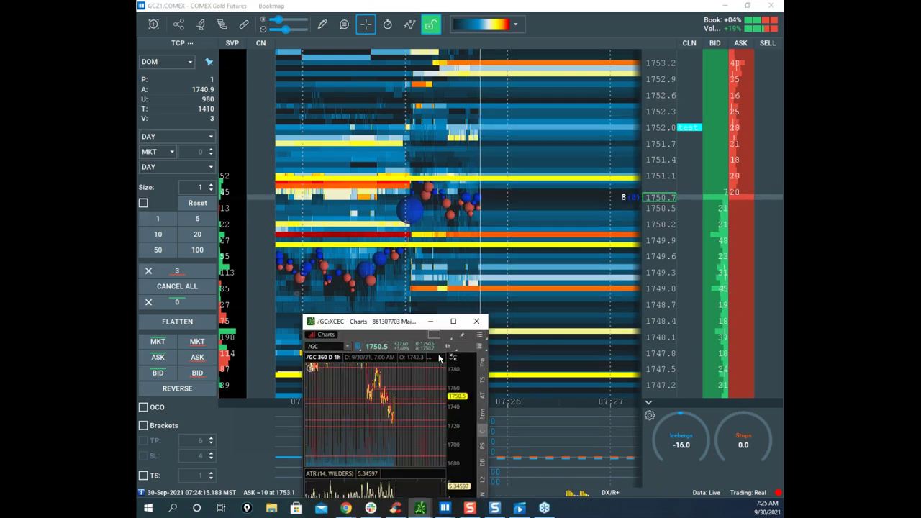
pyautogui.click(640, 185)
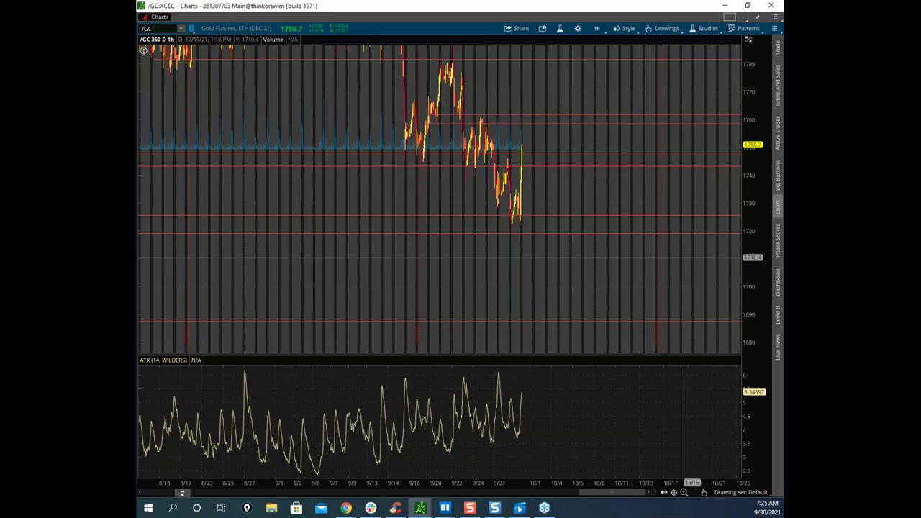
# Switch to the COMEX Gold Futures heatmap and examine the advance to 07:26 against the drawn lines and the earlier trading from 07:10.
pyautogui.hotkey('ctrl', 'alt', 'g')
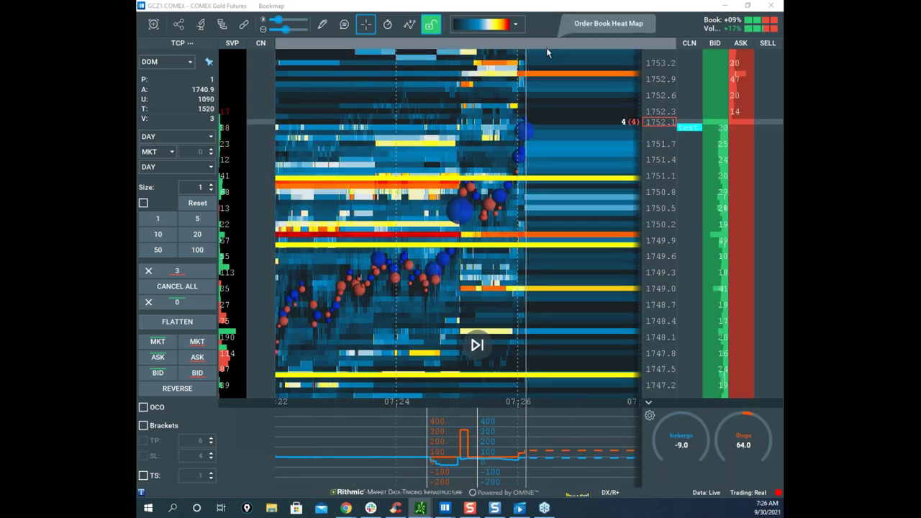
pyautogui.moveTo(646, 71); pyautogui.dragTo(664, 113)
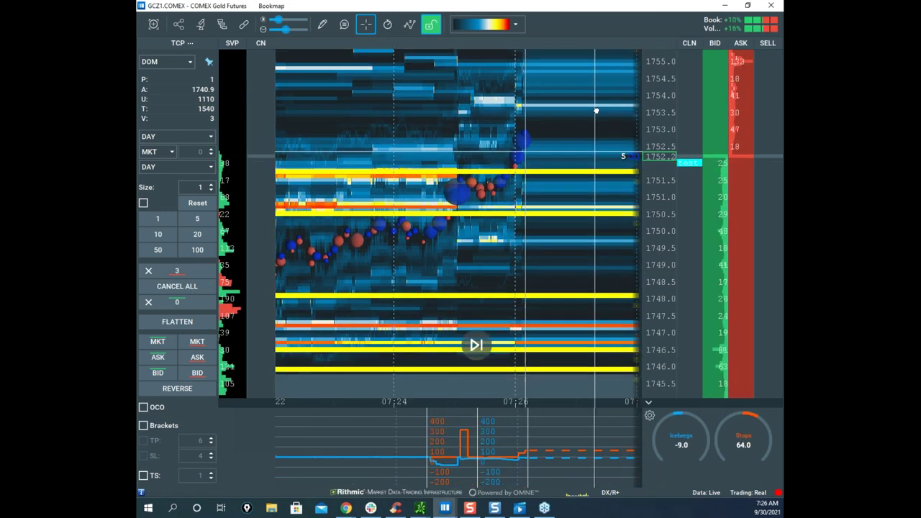
pyautogui.moveTo(524, 351); pyautogui.dragTo(520, 296)
pyautogui.scroll(-3, 486, 235)
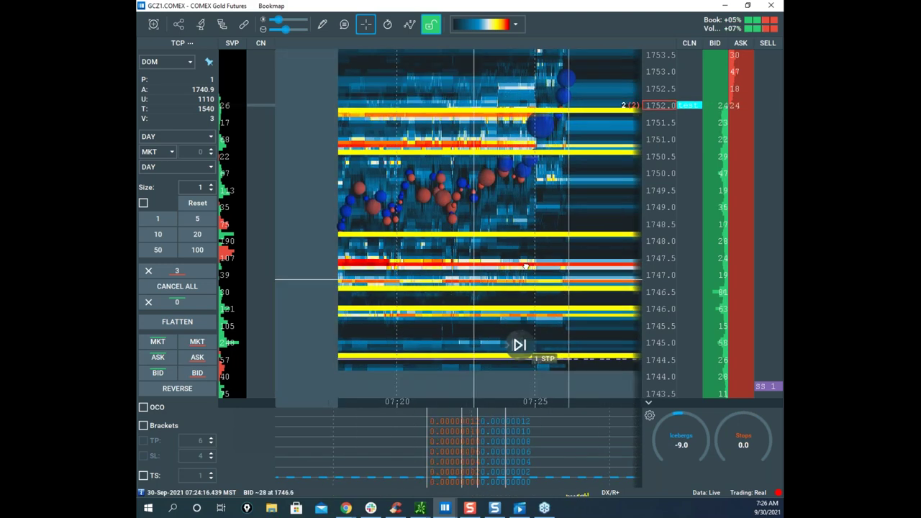
pyautogui.moveTo(670, 204); pyautogui.dragTo(661, 175)
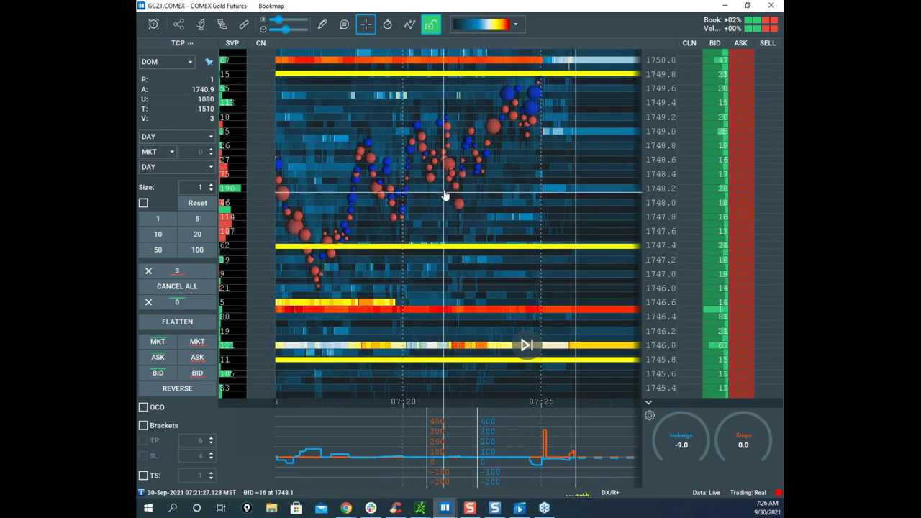
pyautogui.scroll(-4, 460, 197)
pyautogui.scroll(3, 389, 166)
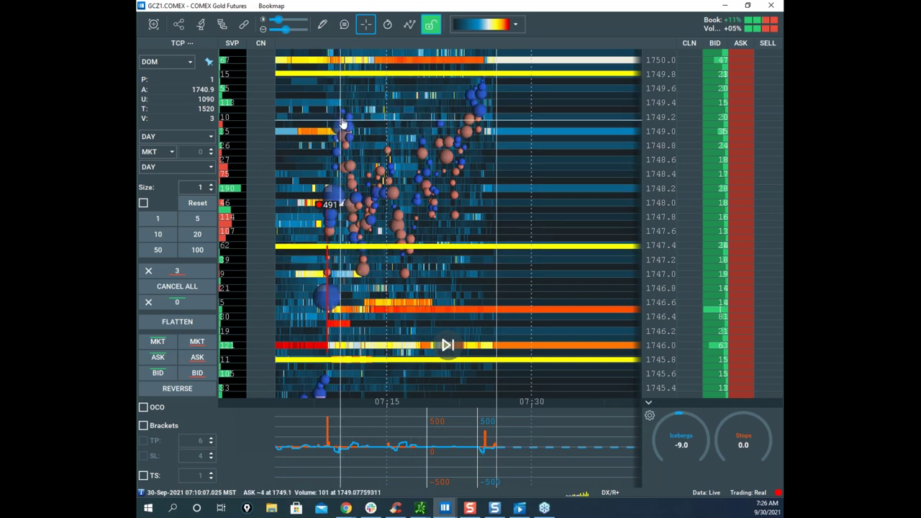
# Review gold's trades since 07:10 around the two stop-run lines, and minimize the floating thinkorswim /GC chart.
pyautogui.moveTo(544, 97); pyautogui.dragTo(488, 241)
pyautogui.scroll(-1, 665, 135)
pyautogui.moveTo(482, 185); pyautogui.dragTo(509, 185)
pyautogui.scroll(2, 655, 206)
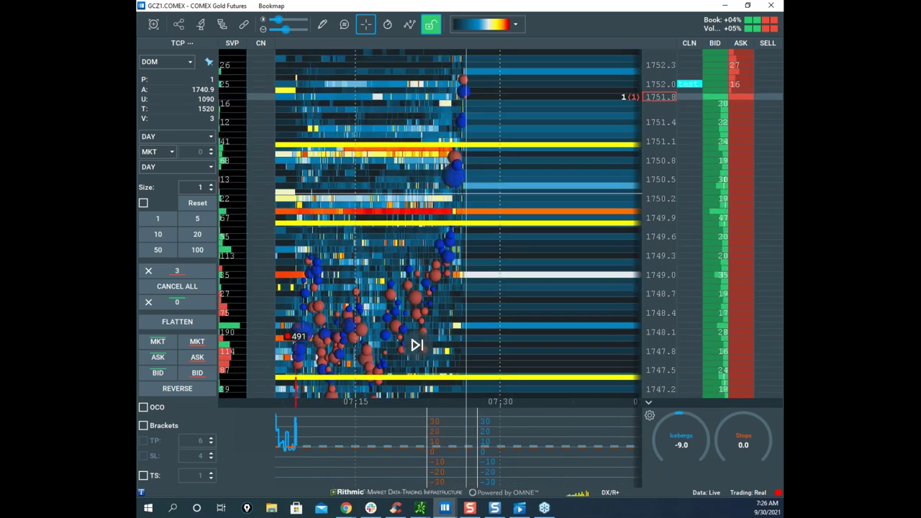
pyautogui.moveTo(575, 263); pyautogui.dragTo(488, 228)
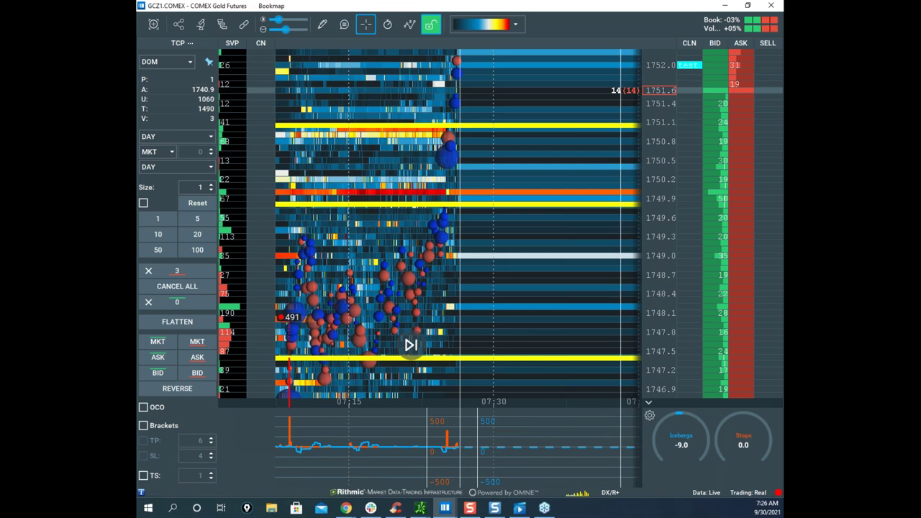
pyautogui.moveTo(366, 123); pyautogui.dragTo(574, 154)
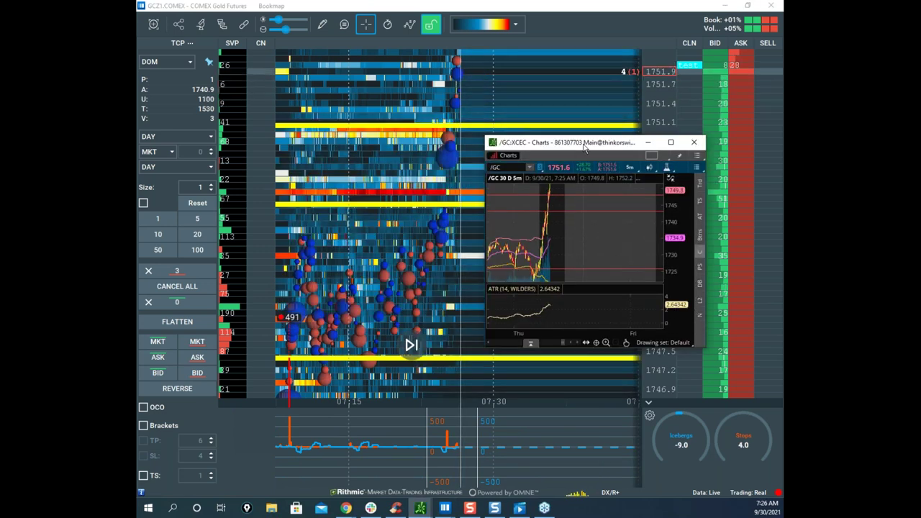
pyautogui.click(648, 142)
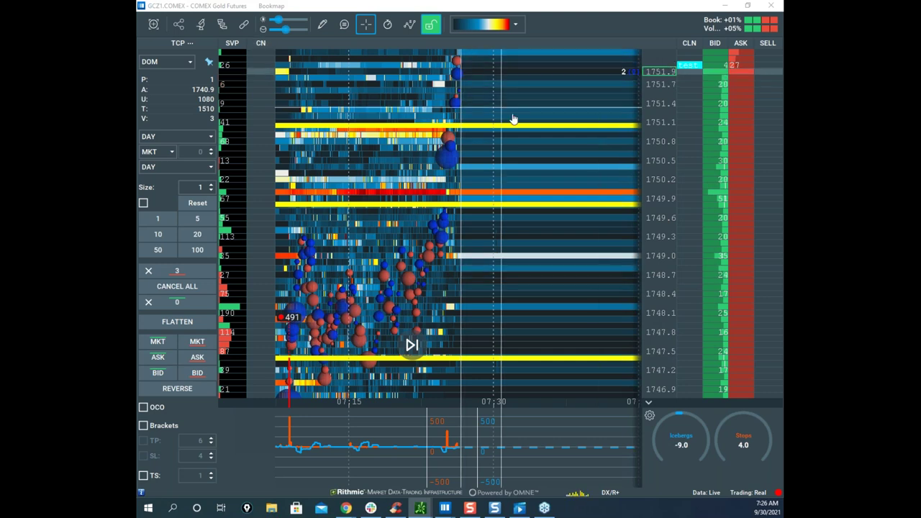
# Replace the one-lot gold sell stop below the market with a one-lot sell stop at about 1747.2.
pyautogui.moveTo(661, 218); pyautogui.dragTo(644, 208)
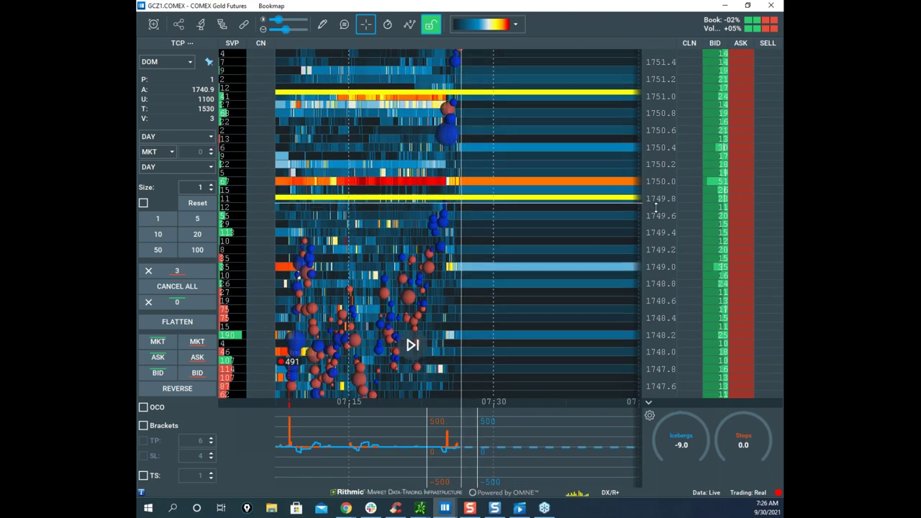
pyautogui.moveTo(613, 173); pyautogui.dragTo(571, 208)
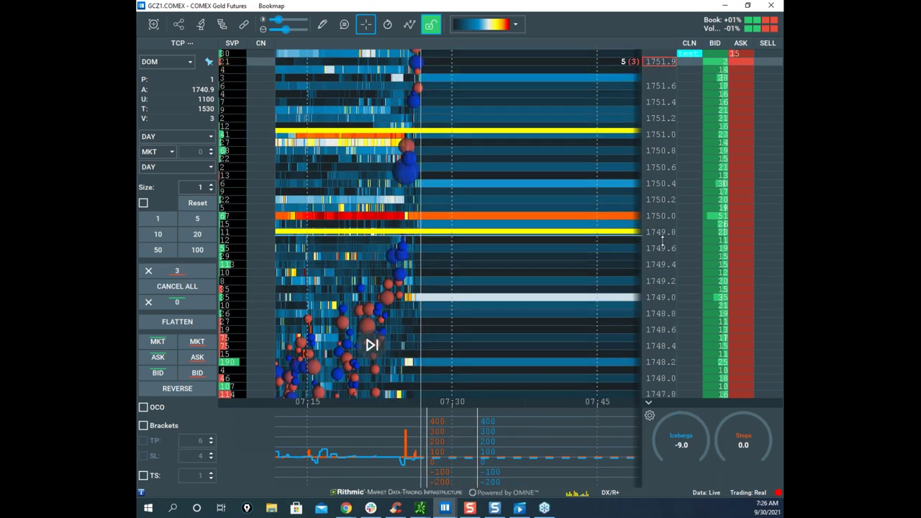
pyautogui.moveTo(662, 204); pyautogui.dragTo(661, 221)
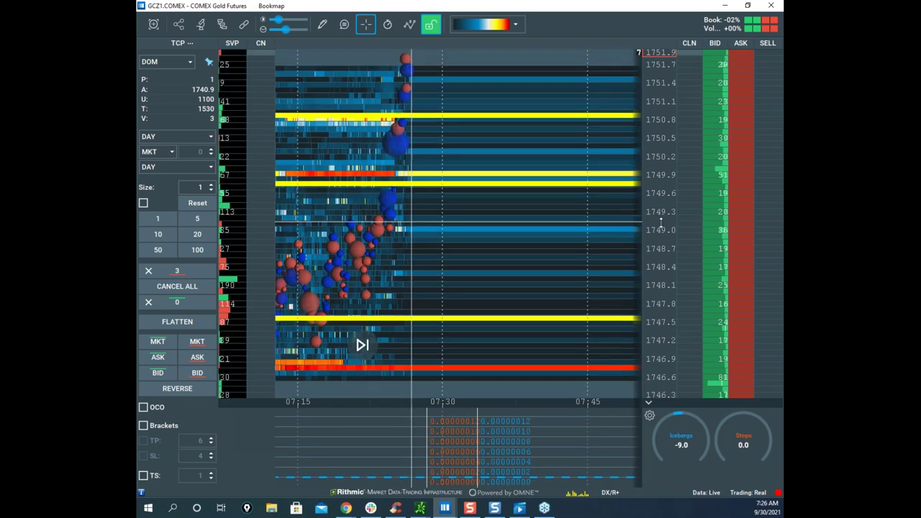
pyautogui.scroll(-2, 651, 288)
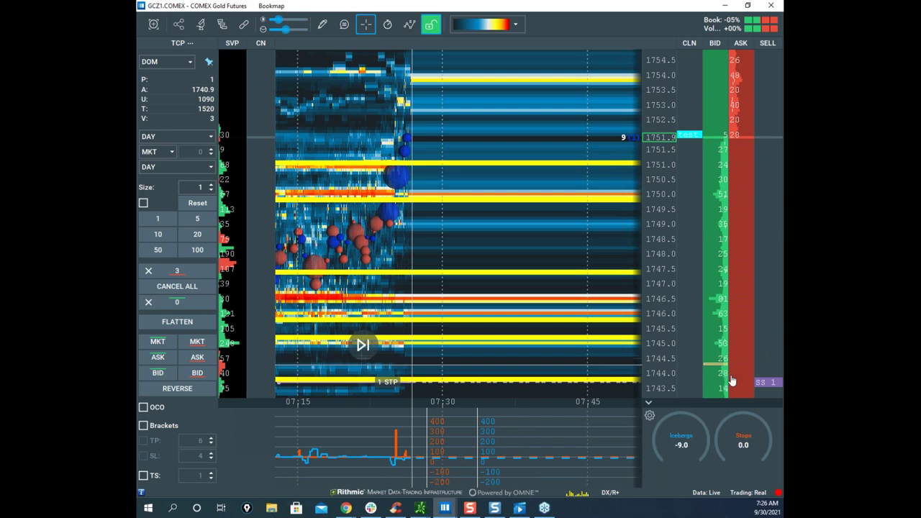
pyautogui.moveTo(595, 252); pyautogui.dragTo(592, 189)
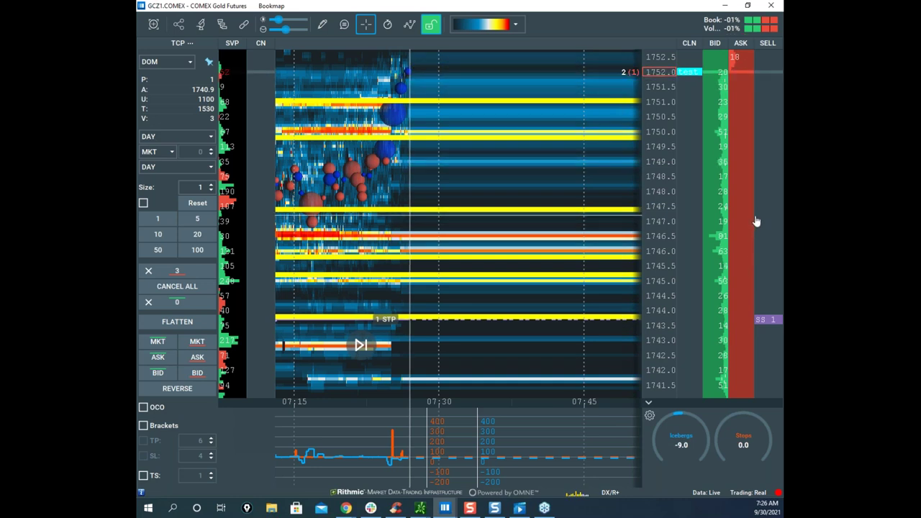
pyautogui.click(776, 320)
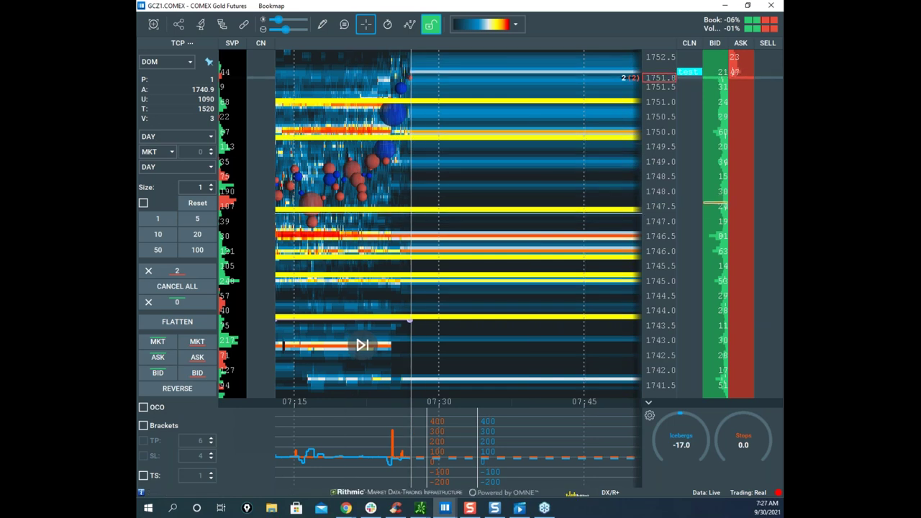
pyautogui.click(736, 216)
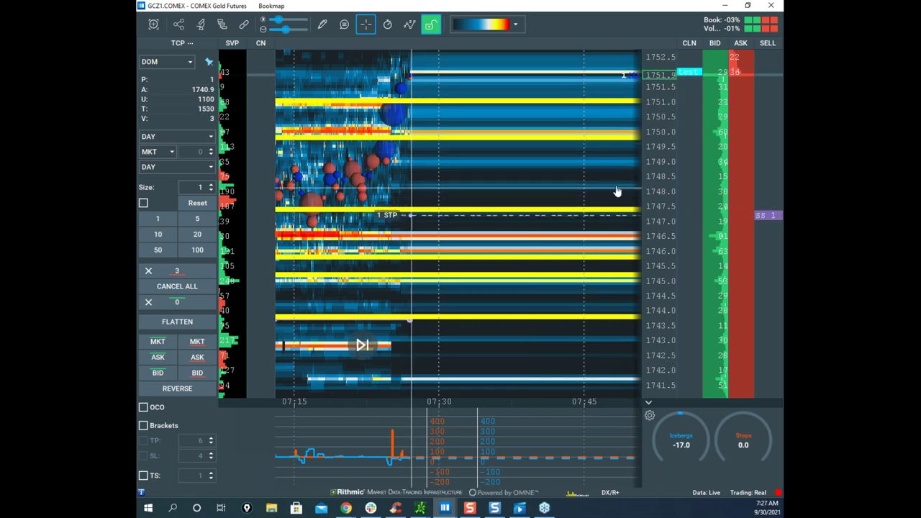
# Show gold's stop runs since 07:00, sketch possible paths from about 1751.4 up past 1753 and down below 1751, and clear the sketch.
pyautogui.scroll(-2, 618, 185)
pyautogui.moveTo(598, 164); pyautogui.dragTo(523, 220)
pyautogui.scroll(4, 651, 173)
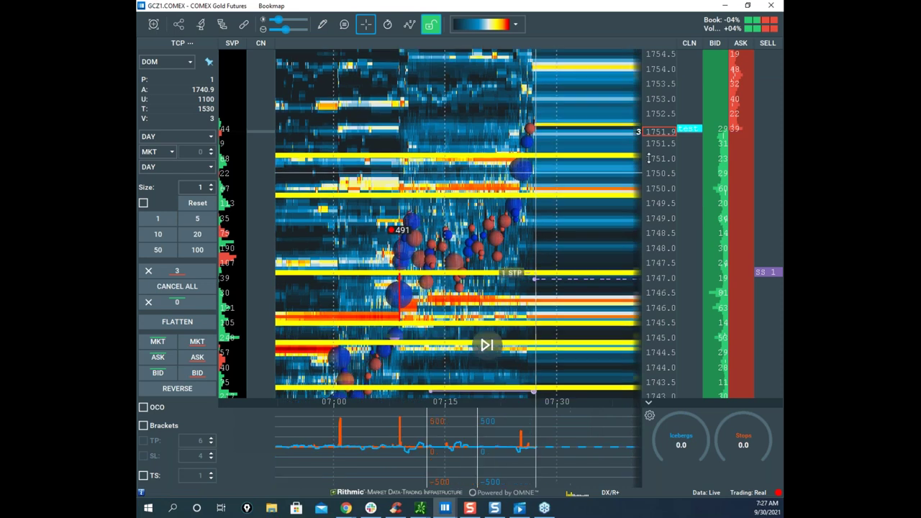
pyautogui.moveTo(585, 156); pyautogui.dragTo(545, 211)
pyautogui.scroll(-1, 650, 159)
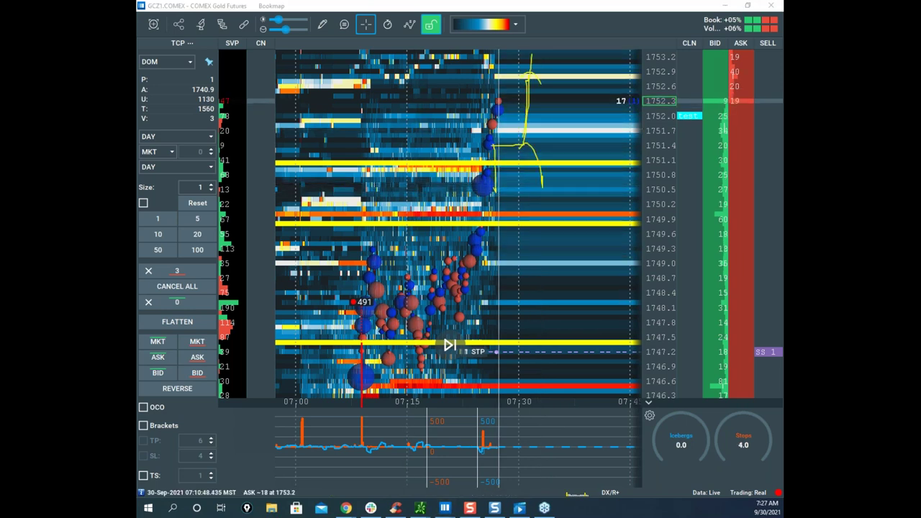
pyautogui.rightClick(512, 338)
# Circle the stop run between about 1749.8 and 1751 and the matching spikes in the lower pane freehand, and erase the markings.
pyautogui.moveTo(458, 337); pyautogui.dragTo(512, 138)
pyautogui.moveTo(506, 224)
pyautogui.mouseDown()
pyautogui.moveTo(516, 88)
pyautogui.moveTo(596, 441)
pyautogui.moveTo(673, 367)
pyautogui.mouseUp()
pyautogui.moveTo(392, 320)
pyautogui.mouseDown()
pyautogui.moveTo(468, 108)
pyautogui.moveTo(565, 247)
pyautogui.moveTo(692, 222)
pyautogui.mouseUp()
pyautogui.rightClick(663, 325)
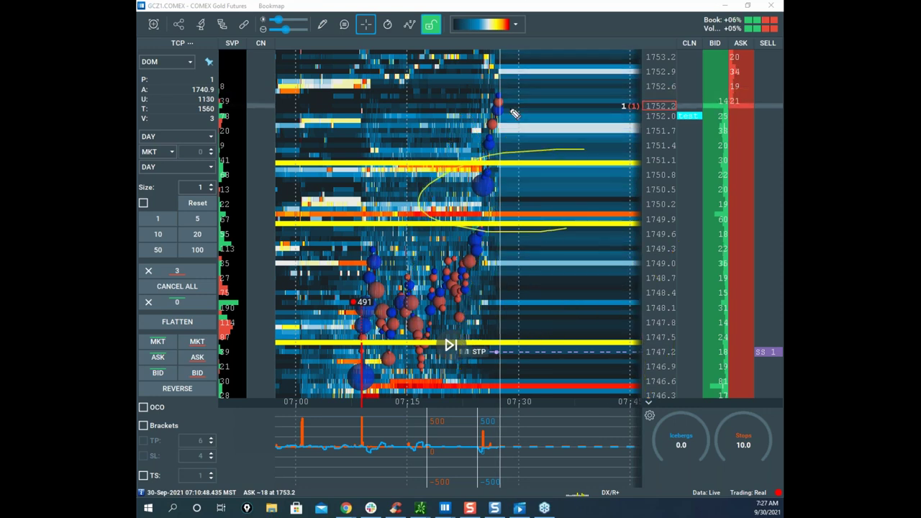
pyautogui.moveTo(564, 229); pyautogui.dragTo(576, 382)
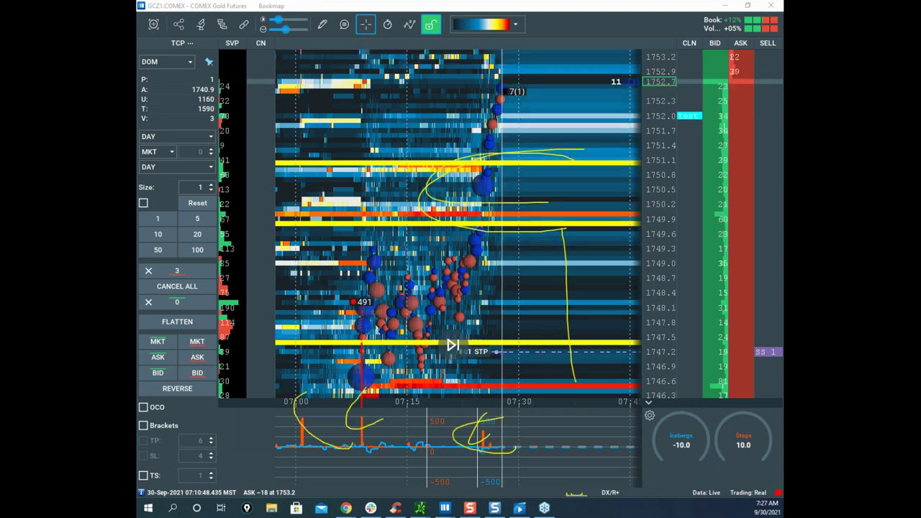
pyautogui.press('Escape')
# Circle the heavy gold liquidity near 1755, sketch possible price swings around it starting from the 07:25 stop run, and erase the markings.
pyautogui.moveTo(616, 257); pyautogui.dragTo(556, 246)
pyautogui.scroll(-2, 658, 175)
pyautogui.scroll(2, 502, 185)
pyautogui.moveTo(502, 185); pyautogui.dragTo(516, 214)
pyautogui.scroll(-2, 656, 175)
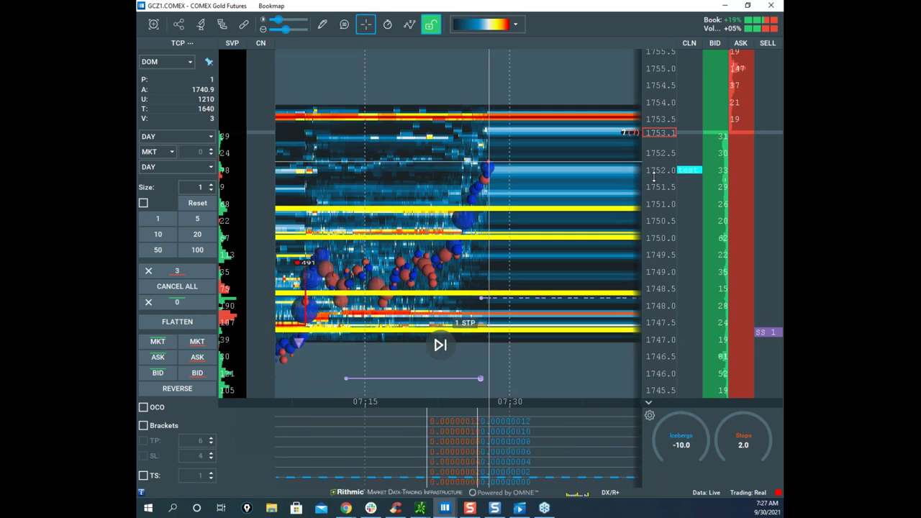
pyautogui.scroll(3, 561, 177)
pyautogui.scroll(2, 658, 177)
pyautogui.moveTo(597, 141); pyautogui.dragTo(559, 166)
pyautogui.scroll(-2, 657, 176)
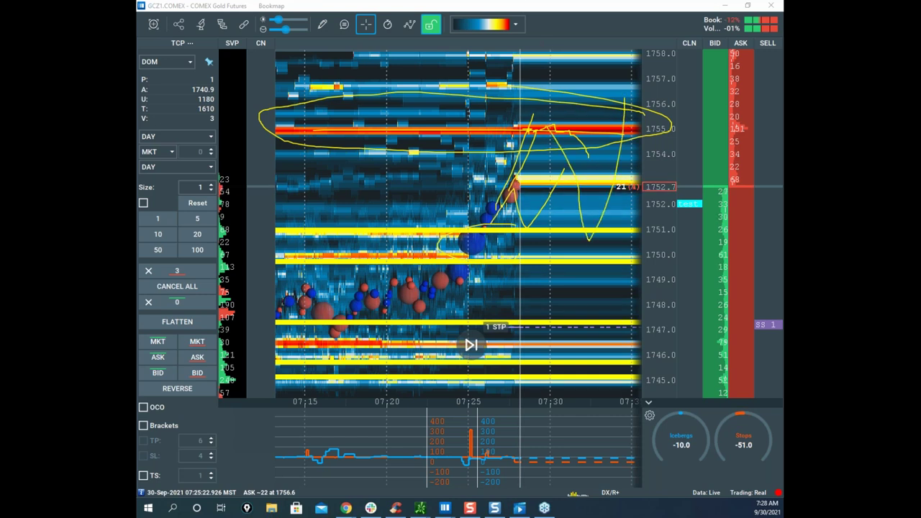
pyautogui.press('Escape')
# Sketch gold paths rising through the 1755 liquidity to a line near 1756 and reversing downward, and clear the sketch.
pyautogui.scroll(-3, 493, 137)
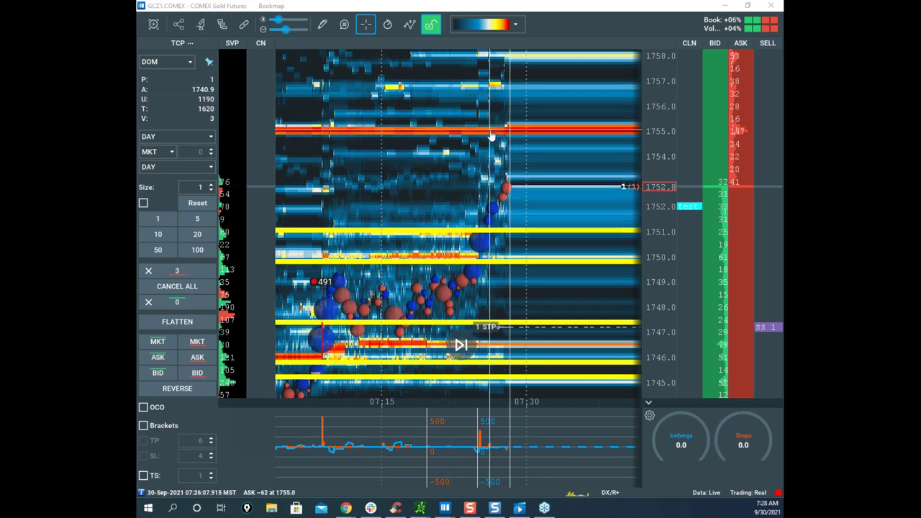
pyautogui.scroll(3, 656, 161)
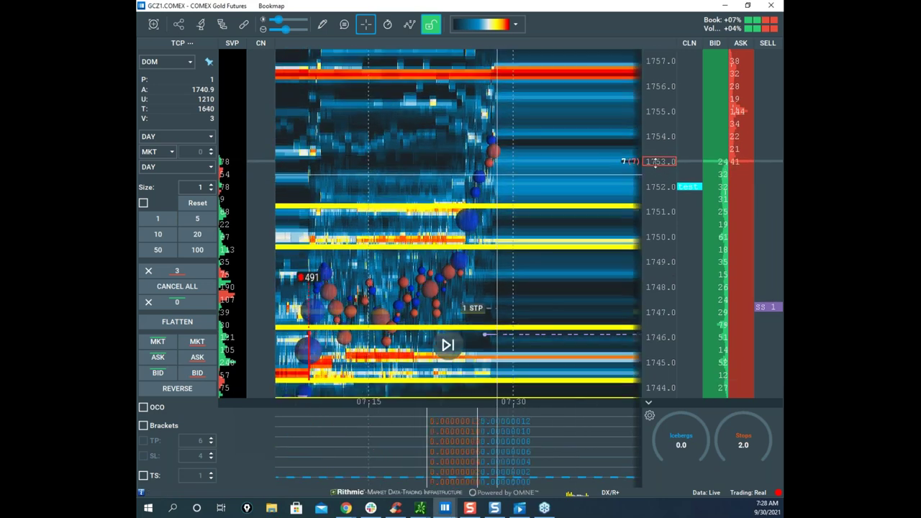
pyautogui.moveTo(555, 157); pyautogui.dragTo(554, 202)
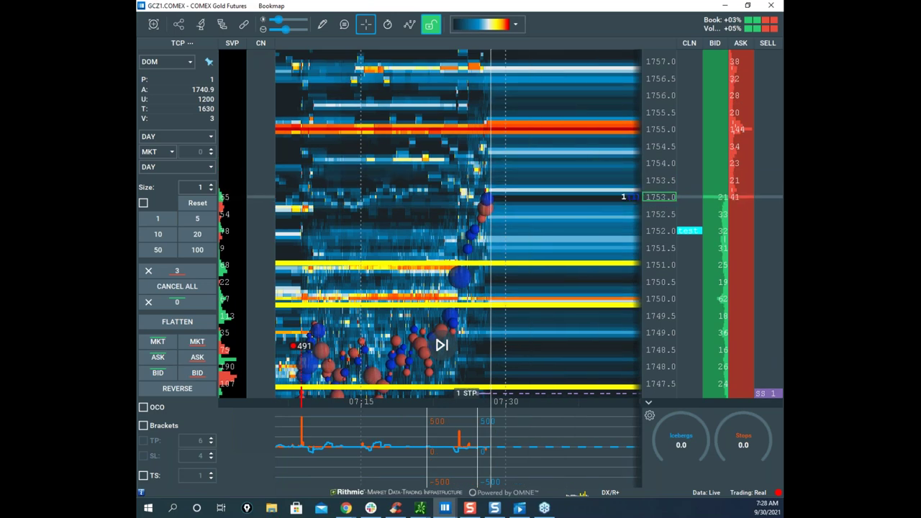
pyautogui.rightClick(537, 225)
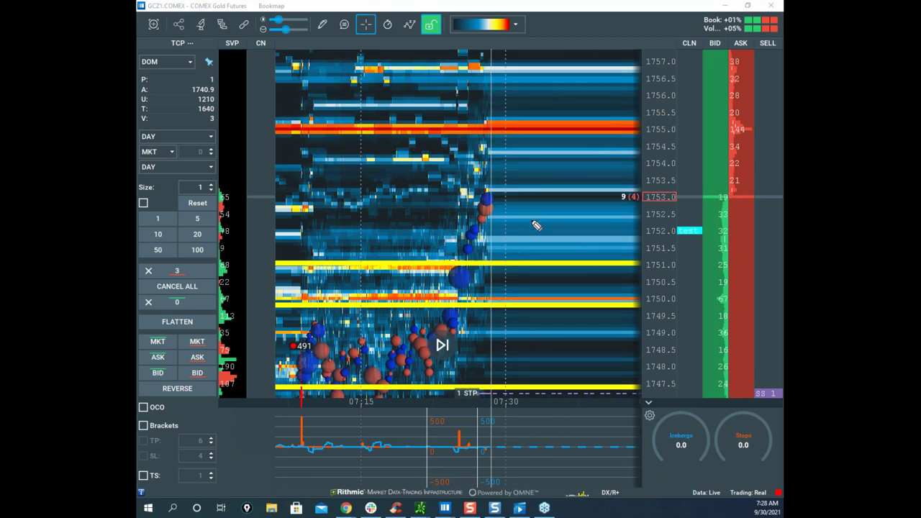
pyautogui.moveTo(514, 118)
pyautogui.mouseDown()
pyautogui.moveTo(497, 126)
pyautogui.moveTo(531, 157)
pyautogui.moveTo(524, 107)
pyautogui.mouseUp()
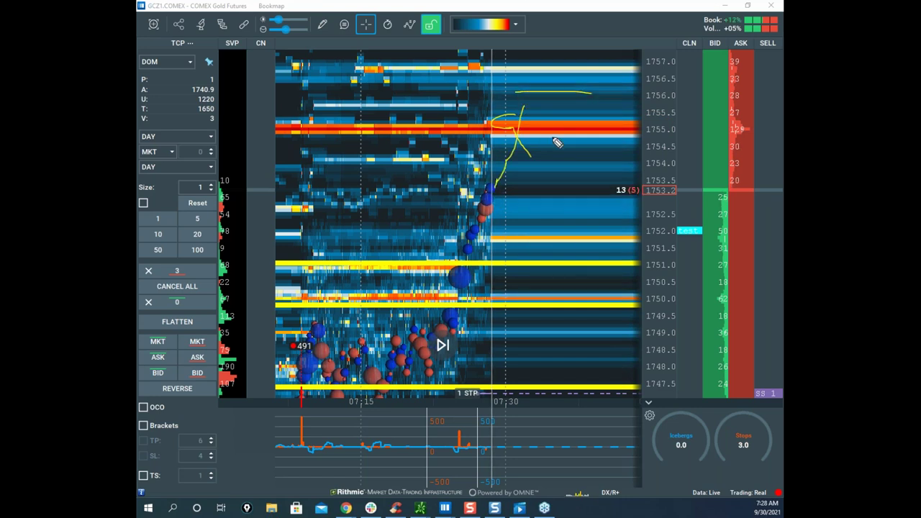
pyautogui.moveTo(483, 167)
pyautogui.mouseDown()
pyautogui.moveTo(550, 95)
pyautogui.moveTo(596, 222)
pyautogui.mouseUp()
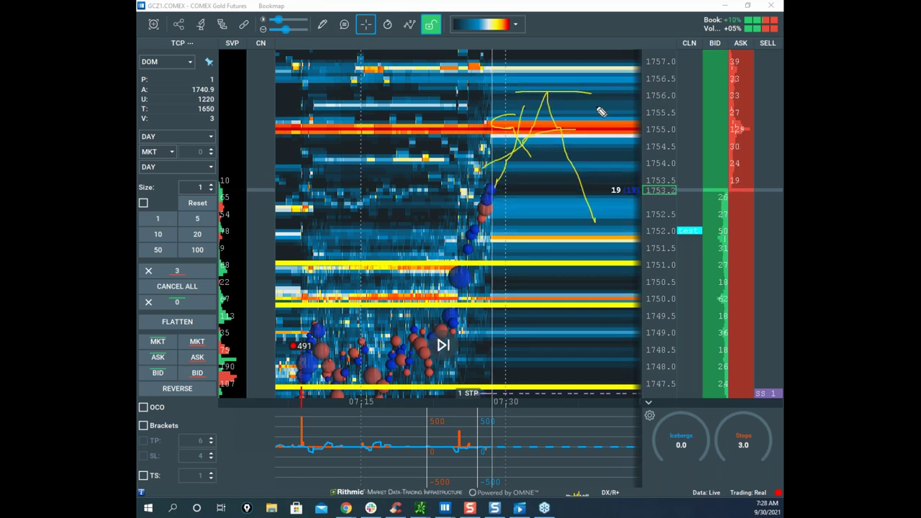
pyautogui.moveTo(600, 126); pyautogui.dragTo(628, 173)
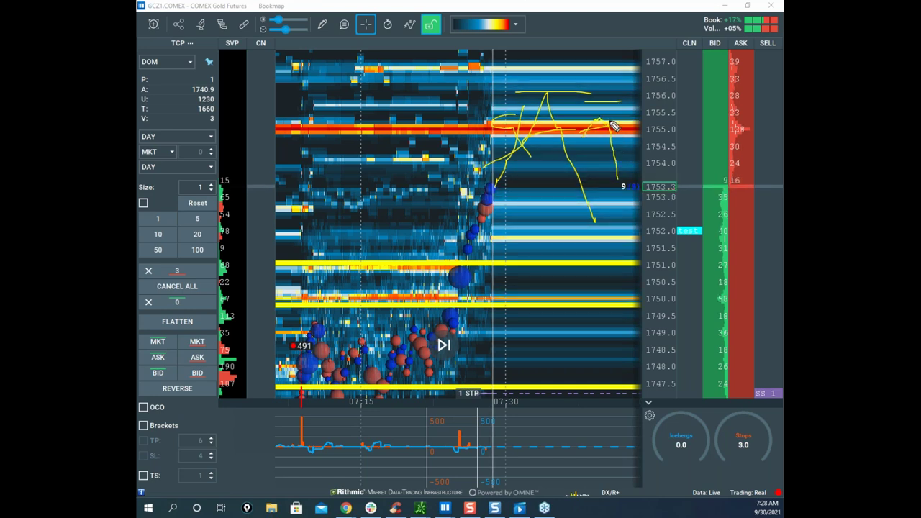
pyautogui.moveTo(515, 89); pyautogui.dragTo(605, 92)
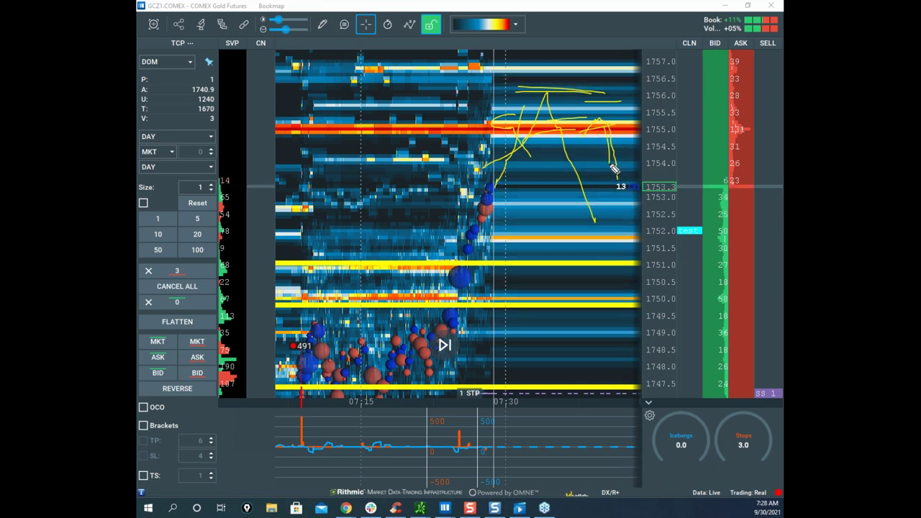
pyautogui.click(561, 400)
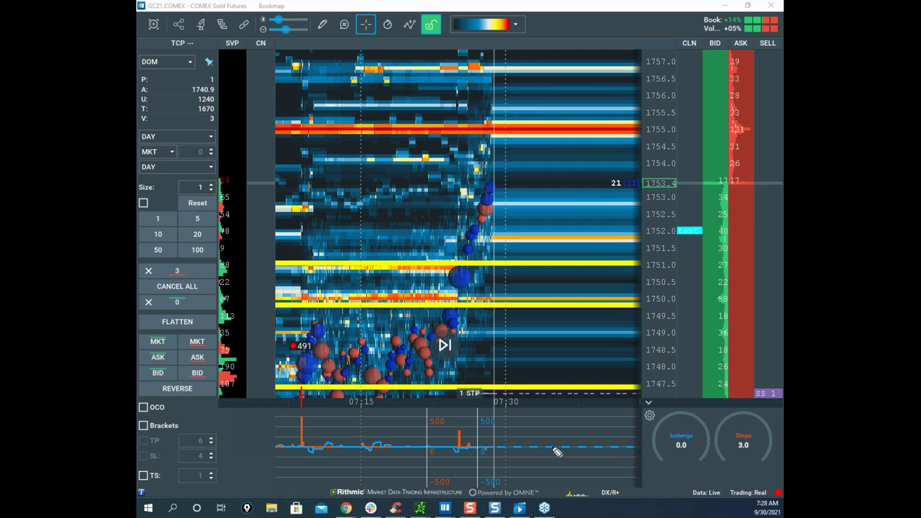
# Circle the stops line after 07:30 in the lower pane, erase the circle, and examine gold's liquidity and stop spikes since 07:00.
pyautogui.moveTo(541, 422); pyautogui.dragTo(601, 451)
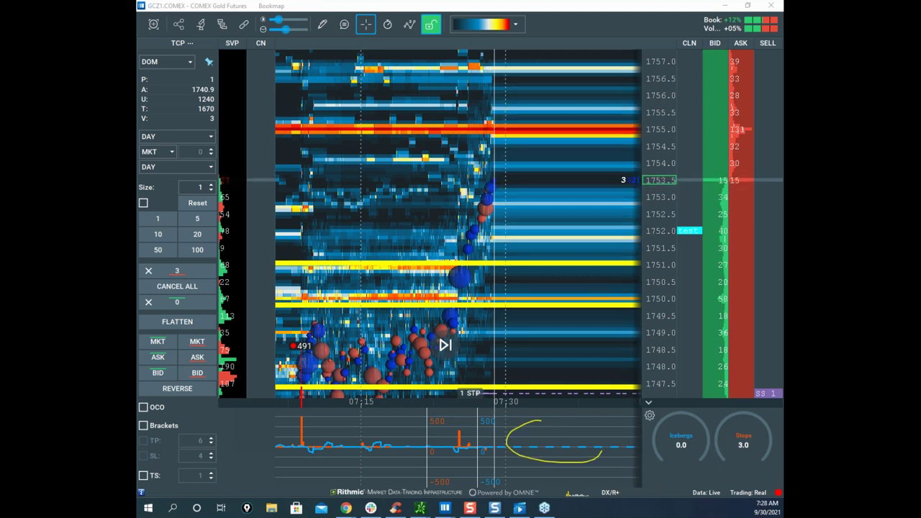
pyautogui.press('Escape')
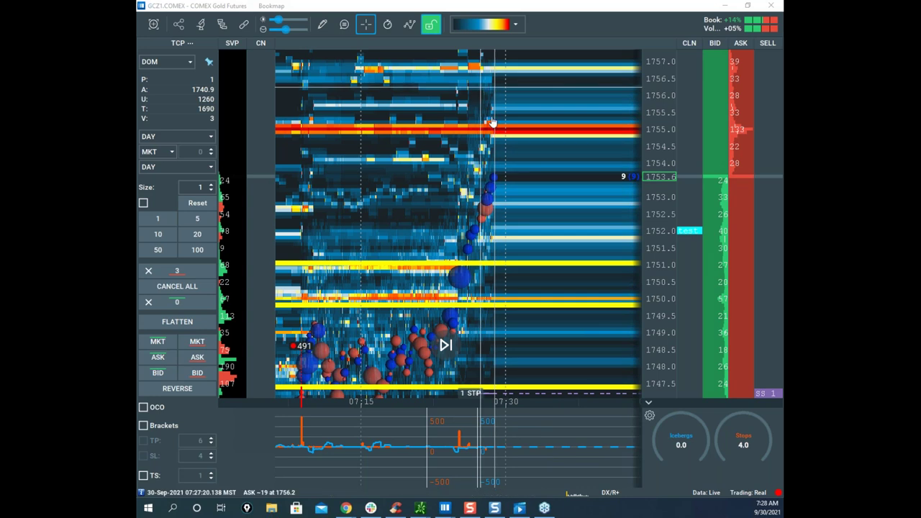
pyautogui.scroll(-5, 510, 148)
pyautogui.scroll(-2, 565, 209)
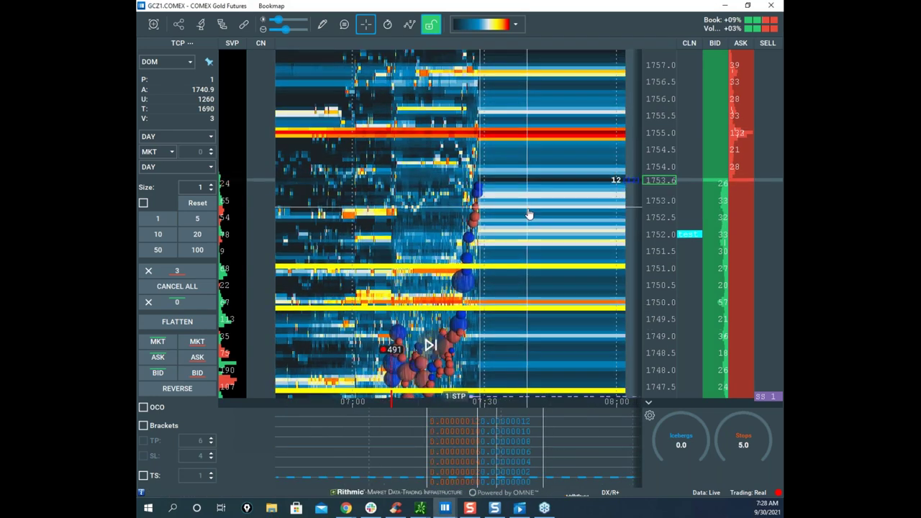
pyautogui.scroll(-1, 530, 200)
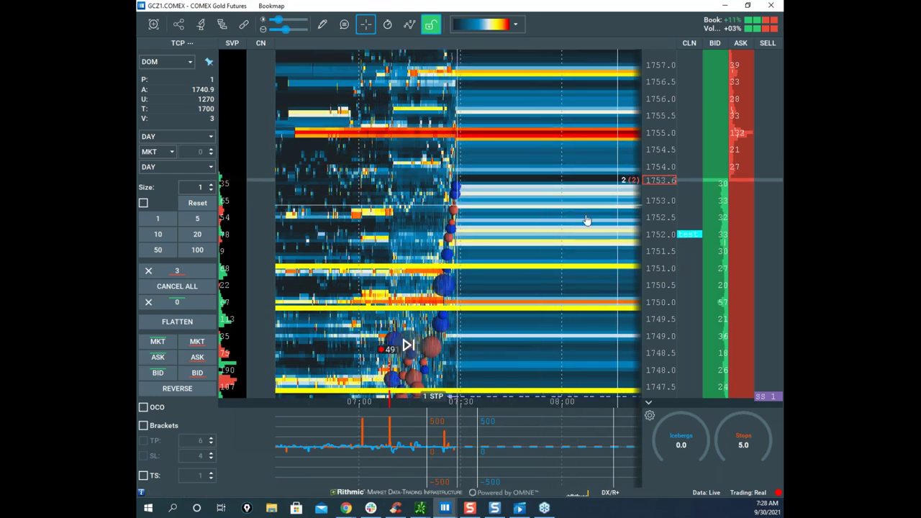
# Check the thinkorswim /GC 5-minute chart against the gold heatmap and move the chart window off the heatmap.
pyautogui.scroll(2, 647, 218)
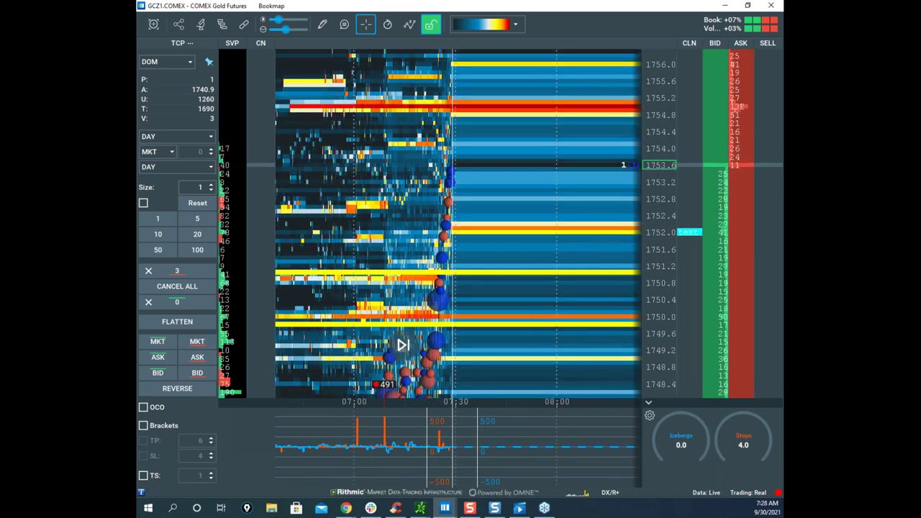
pyautogui.moveTo(0, 137); pyautogui.dragTo(547, 224)
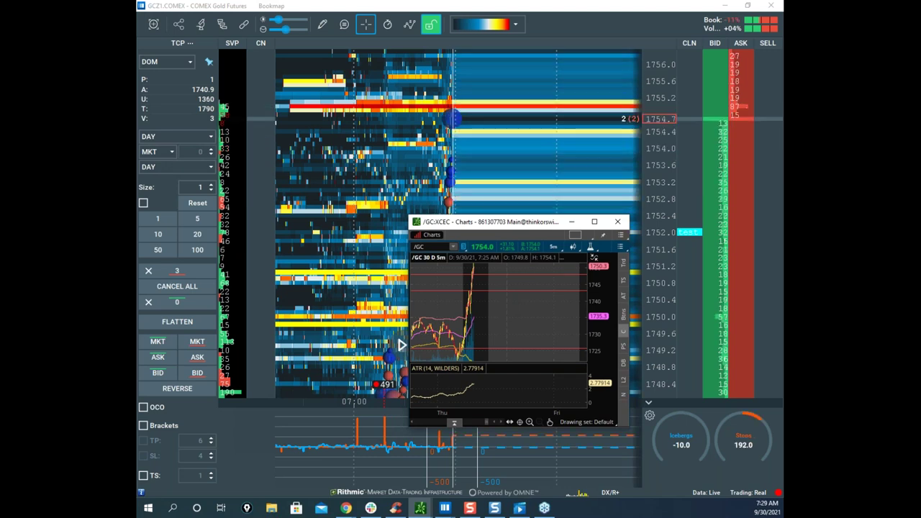
pyautogui.moveTo(479, 220); pyautogui.dragTo(136, 165)
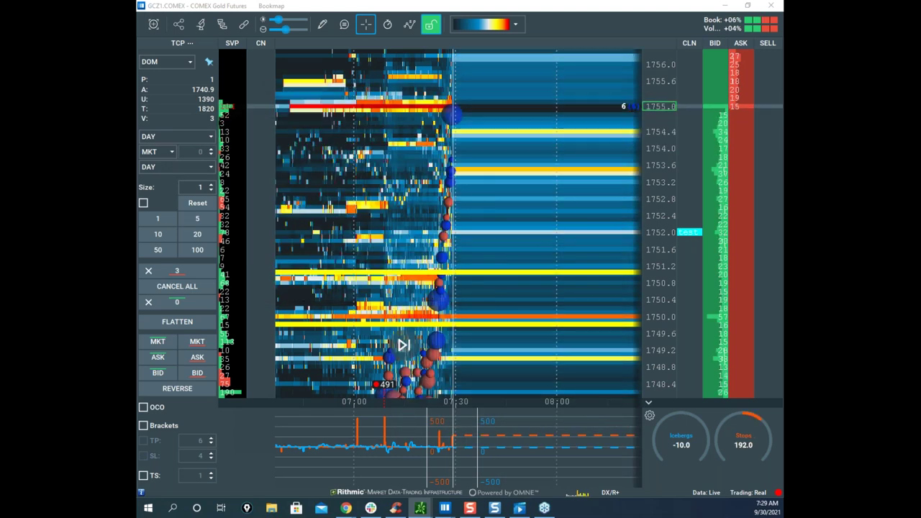
# Examine the gold stop run through the 1755 liquidity around 07:29 and the price reaction that follows it.
pyautogui.scroll(3, 464, 141)
pyautogui.scroll(3, 464, 141)
pyautogui.moveTo(464, 141); pyautogui.dragTo(559, 185)
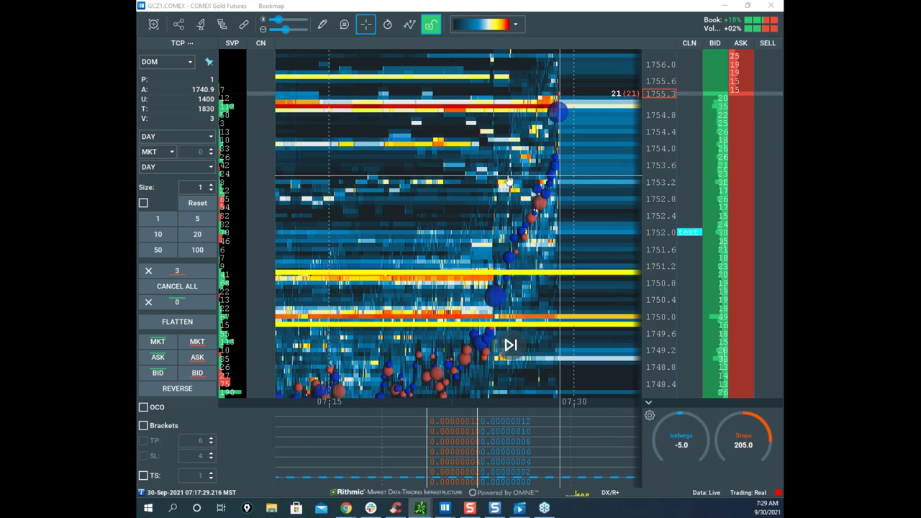
pyautogui.scroll(3, 508, 178)
pyautogui.moveTo(488, 215); pyautogui.dragTo(496, 252)
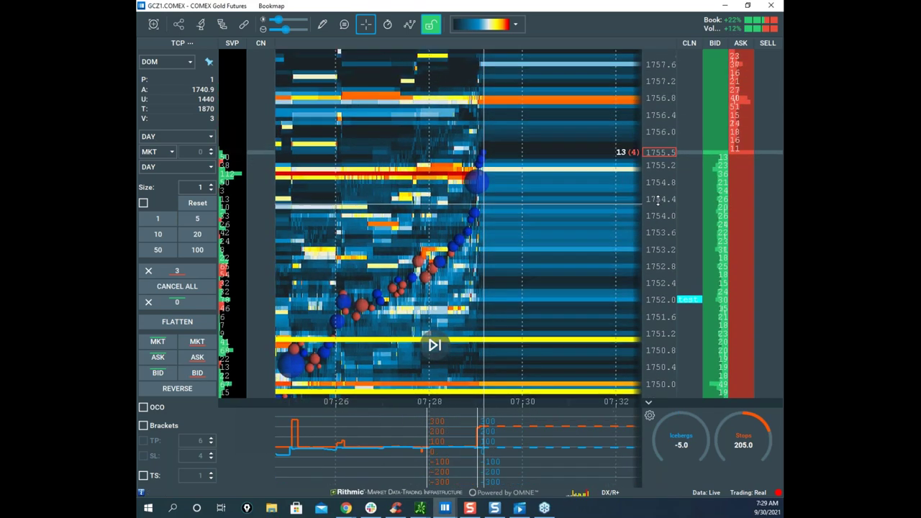
pyautogui.scroll(2, 657, 201)
pyautogui.scroll(2, 518, 212)
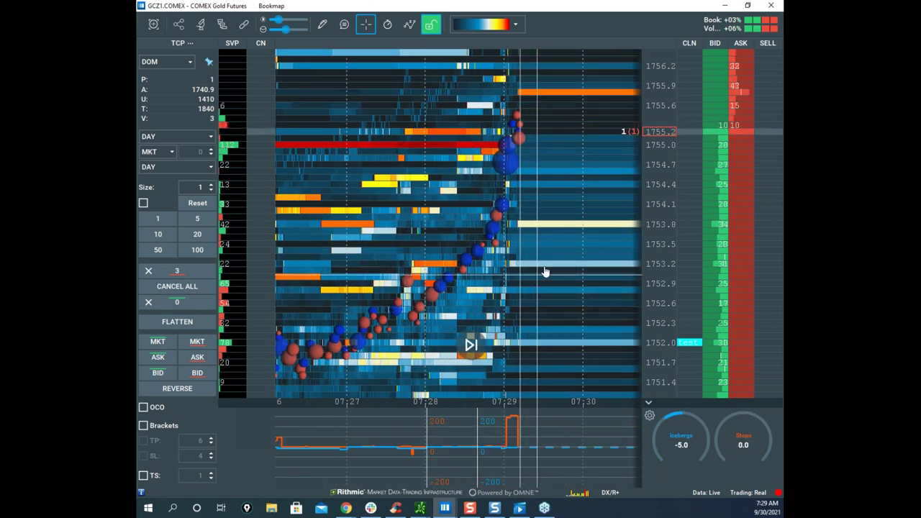
pyautogui.scroll(3, 540, 277)
pyautogui.moveTo(549, 247); pyautogui.dragTo(514, 267)
pyautogui.scroll(2, 676, 214)
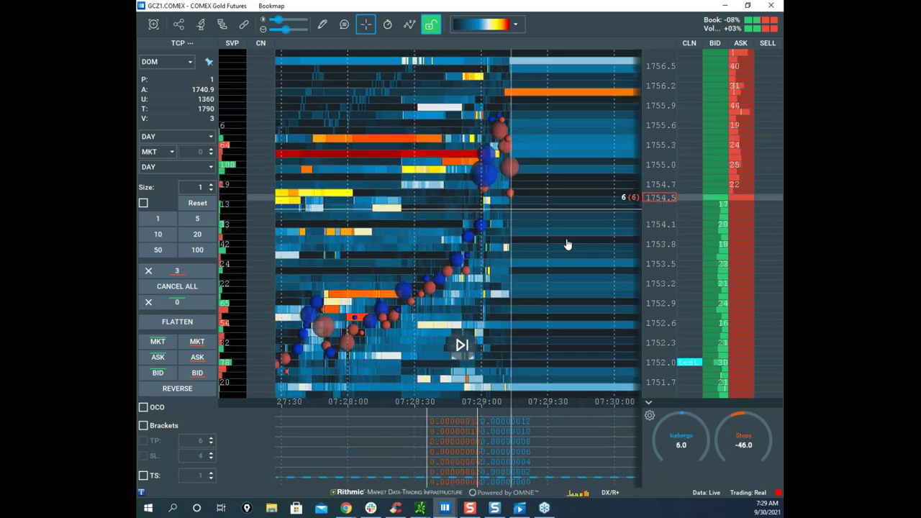
# Sell one gold contract at market to close the long position.
pyautogui.scroll(2, 545, 263)
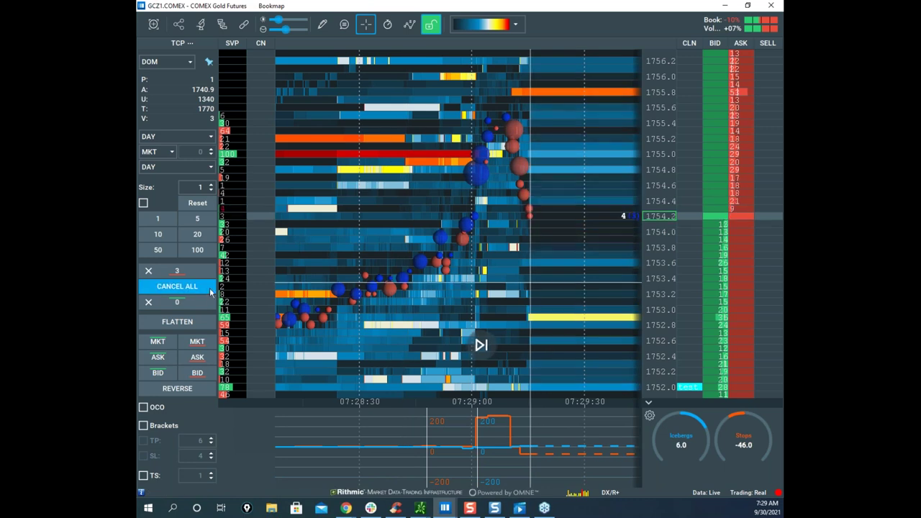
pyautogui.click(205, 343)
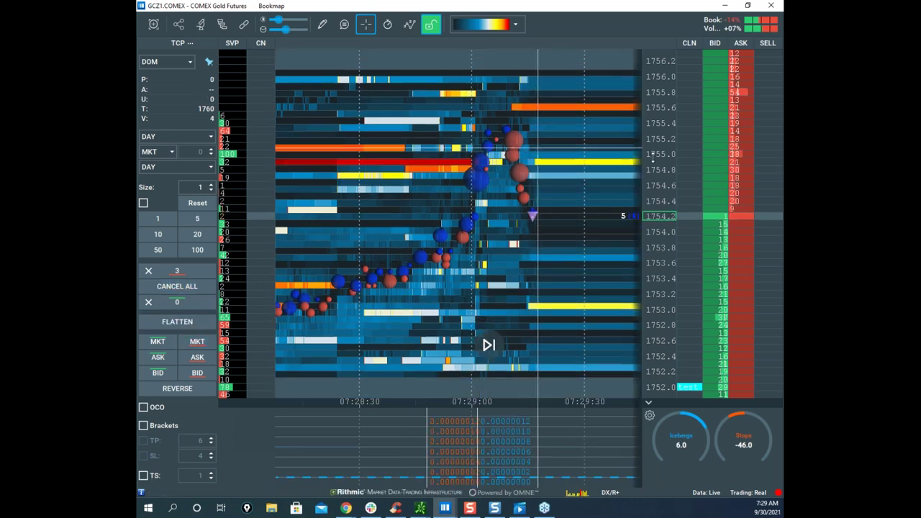
pyautogui.moveTo(652, 157); pyautogui.dragTo(649, 192)
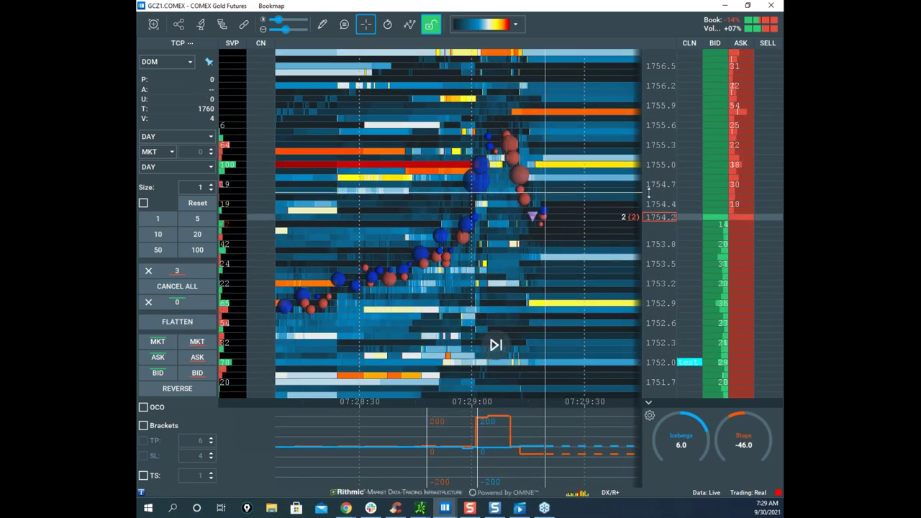
# Draw horizontal lines at about 1755.1 and 1754.15 to bracket the gold stop run around 07:29:01.
pyautogui.scroll(3, 493, 308)
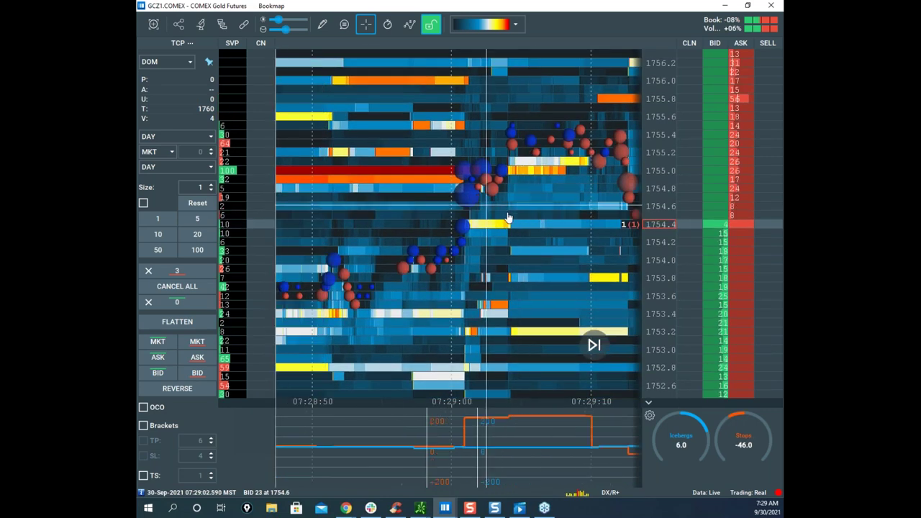
pyautogui.scroll(4, 506, 217)
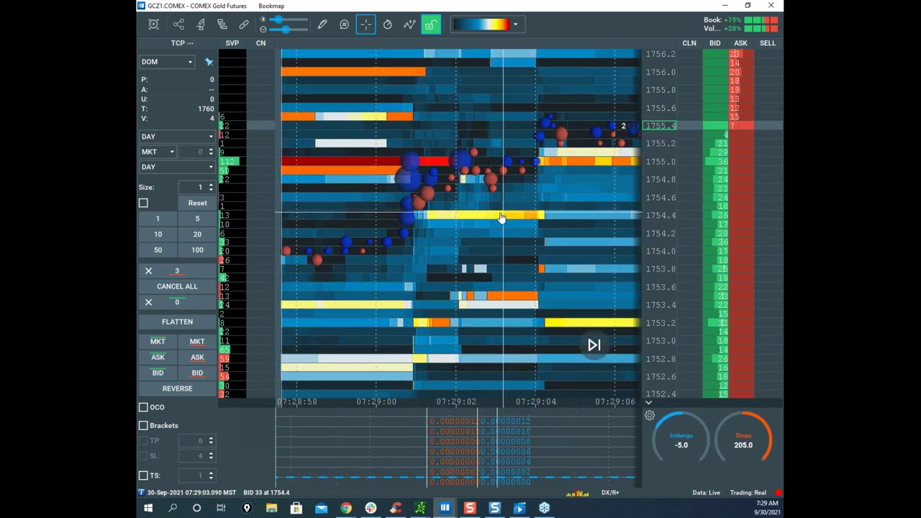
pyautogui.scroll(4, 501, 218)
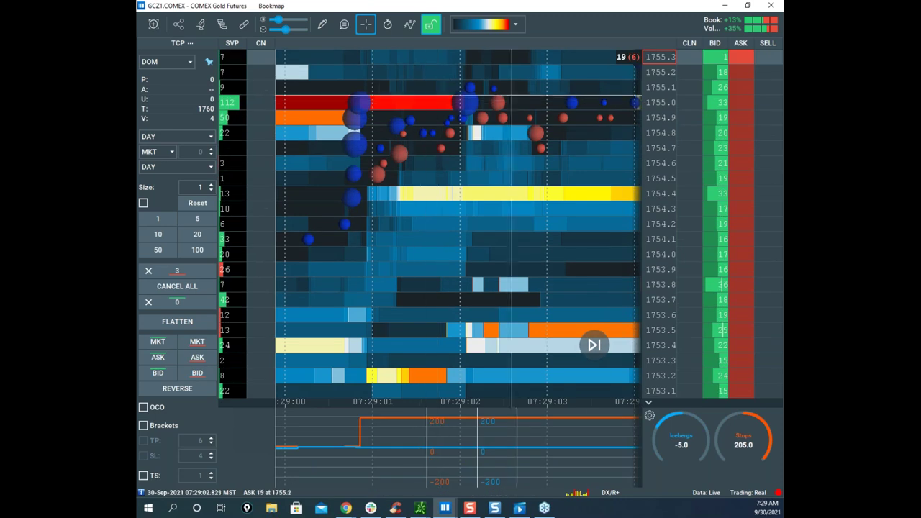
pyautogui.scroll(3, 532, 116)
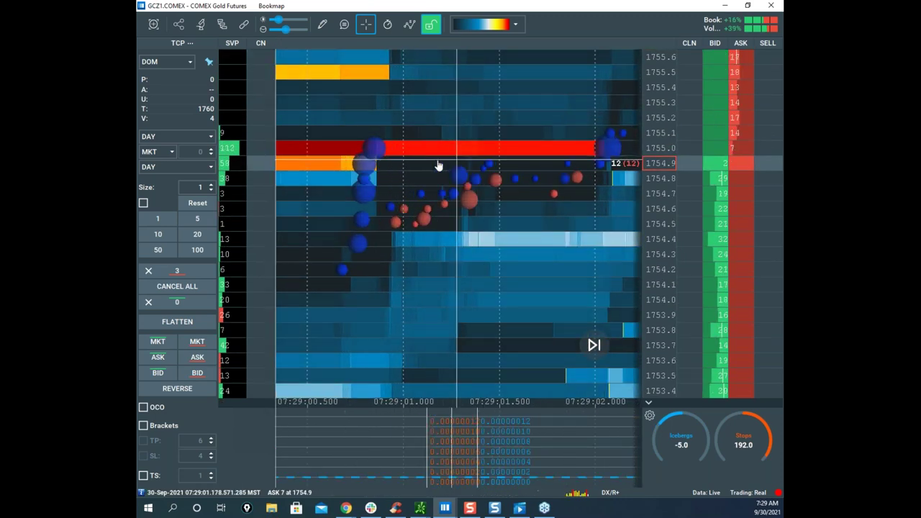
pyautogui.click(323, 26)
pyautogui.click(372, 152)
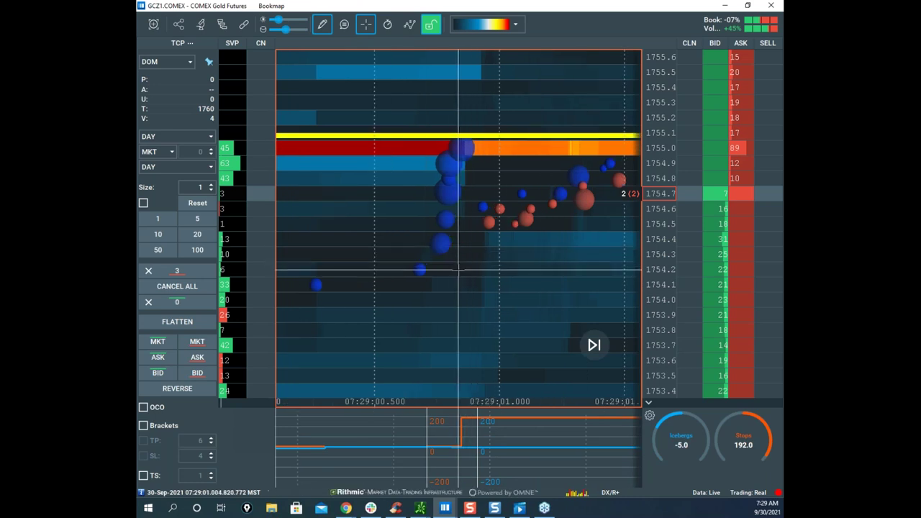
pyautogui.scroll(2, 453, 261)
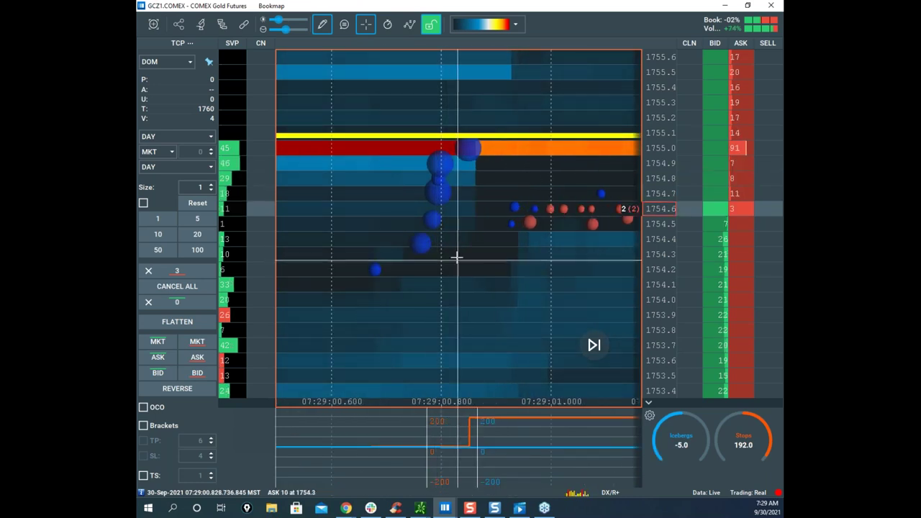
pyautogui.scroll(-6, 455, 275)
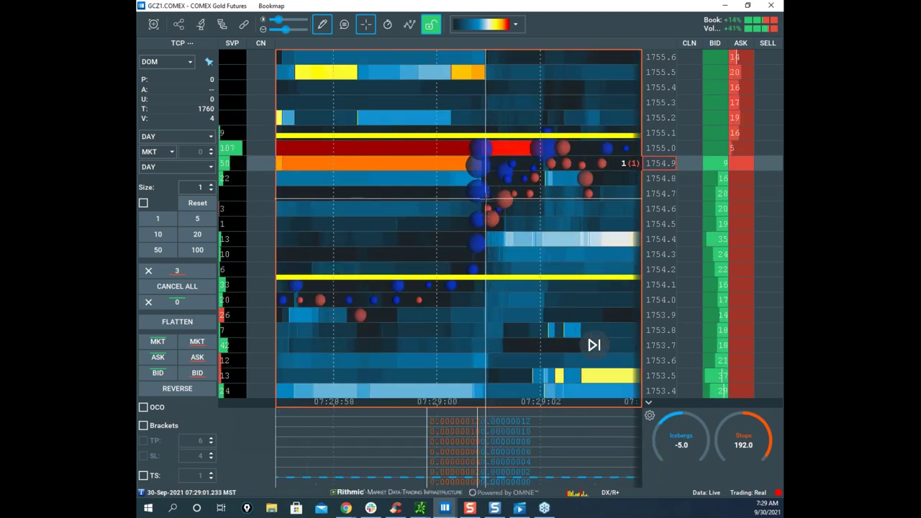
pyautogui.click(328, 27)
pyautogui.click(366, 44)
# Circle the sell marker near 1754.2, mark the pullback low near 1753.9 freehand, and erase the markings.
pyautogui.scroll(-5, 608, 129)
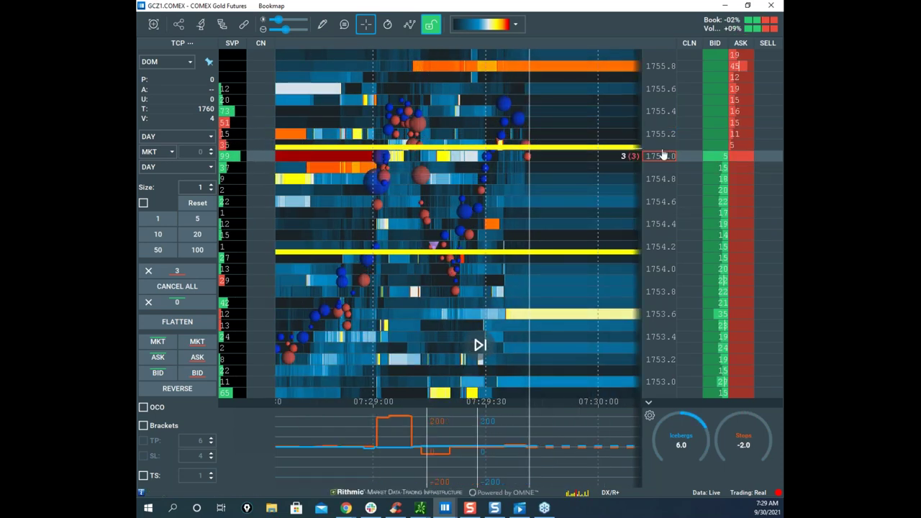
pyautogui.scroll(-4, 662, 174)
pyautogui.scroll(-3, 607, 156)
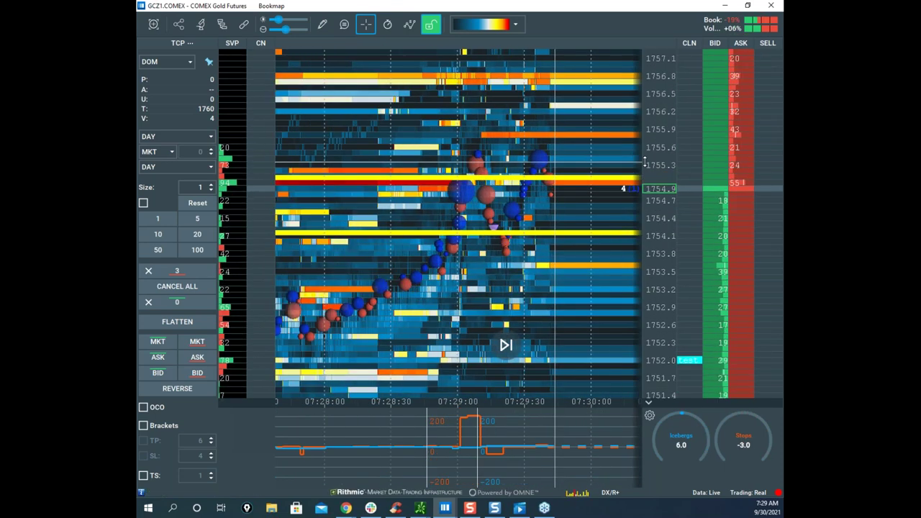
pyautogui.scroll(-2, 608, 157)
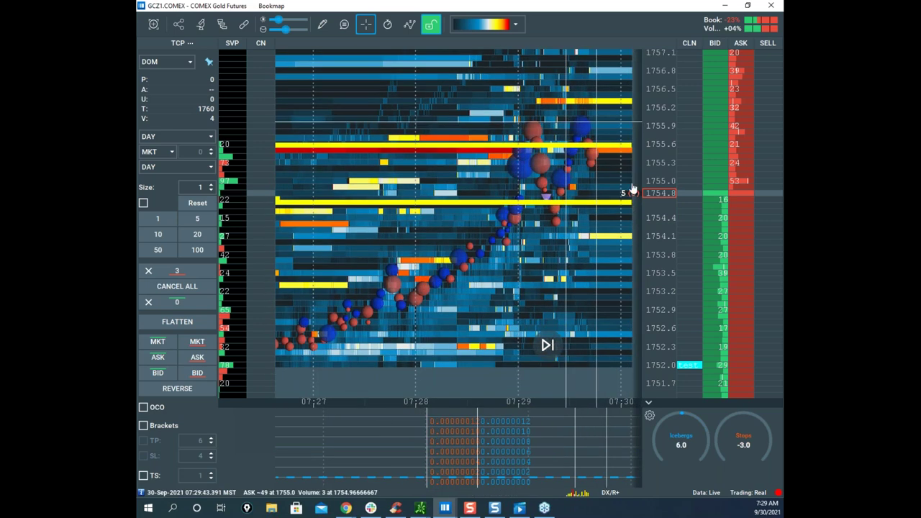
pyautogui.scroll(-3, 669, 159)
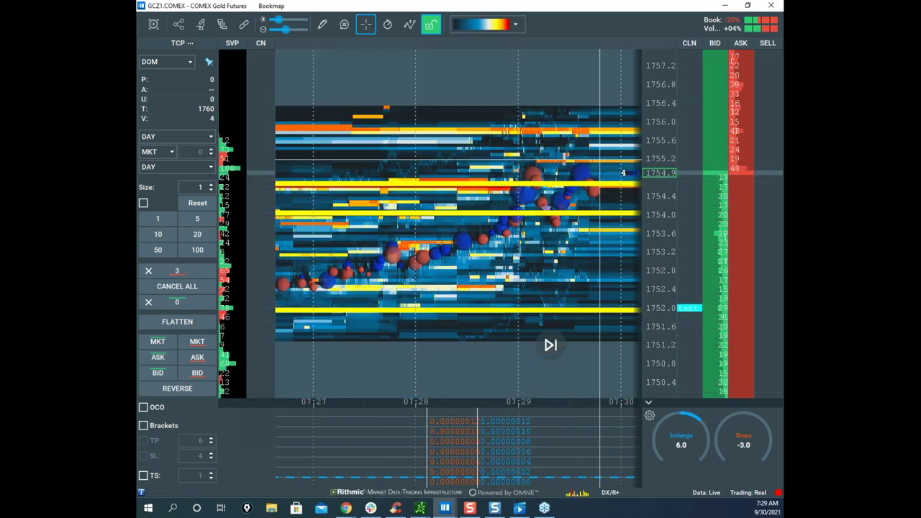
pyautogui.scroll(4, 662, 166)
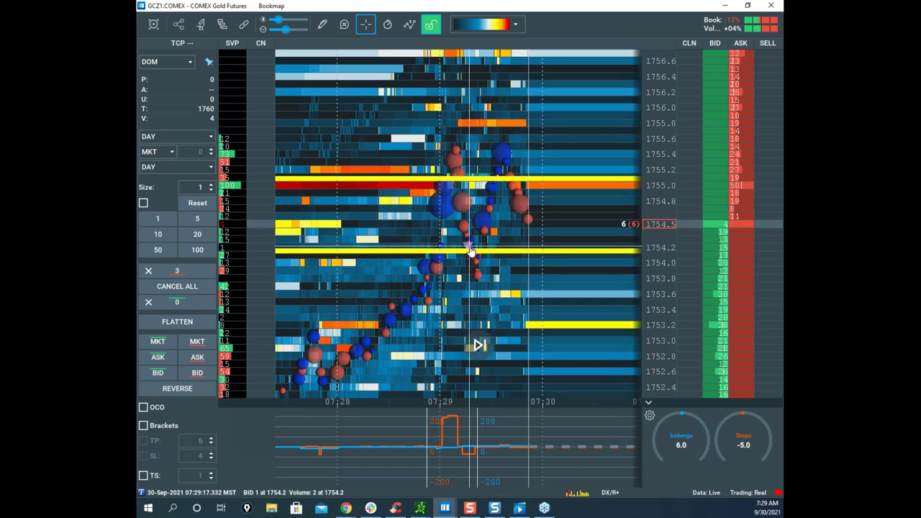
pyautogui.rightClick(506, 195)
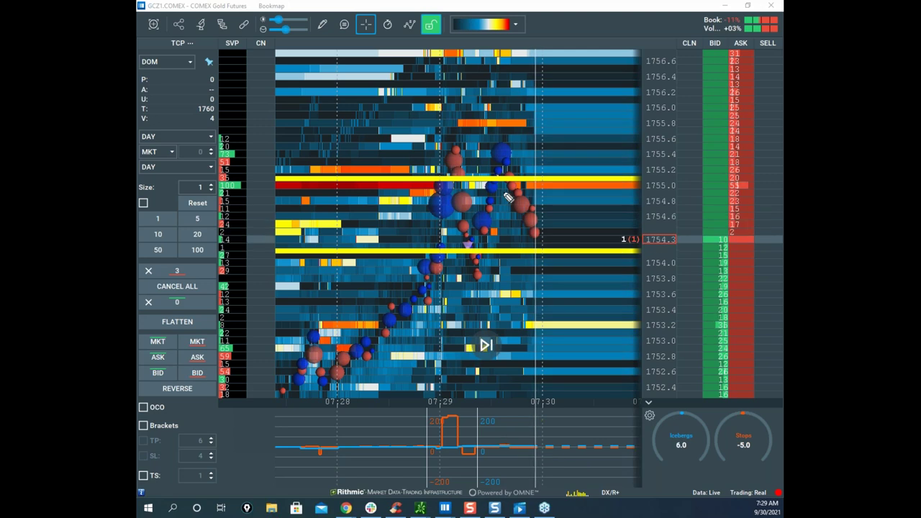
pyautogui.moveTo(476, 254)
pyautogui.mouseDown()
pyautogui.moveTo(477, 280)
pyautogui.moveTo(504, 270)
pyautogui.mouseUp()
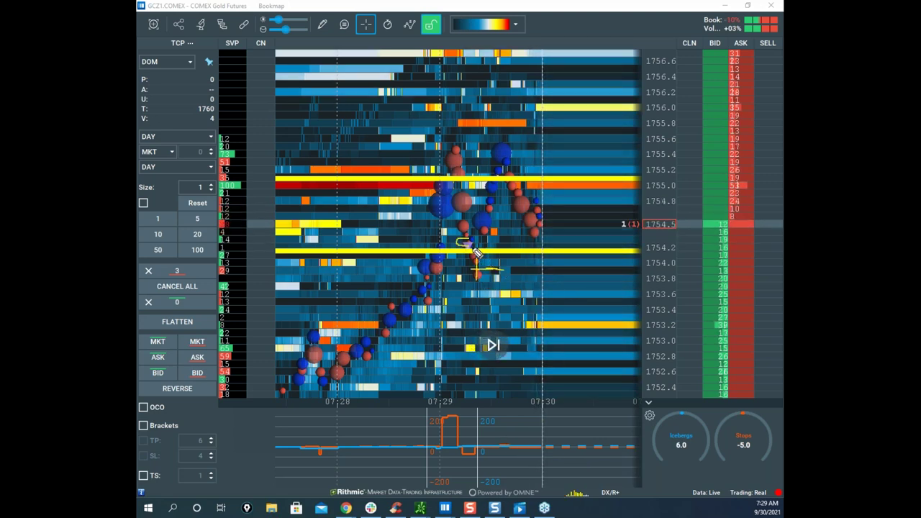
pyautogui.moveTo(467, 246); pyautogui.dragTo(529, 79)
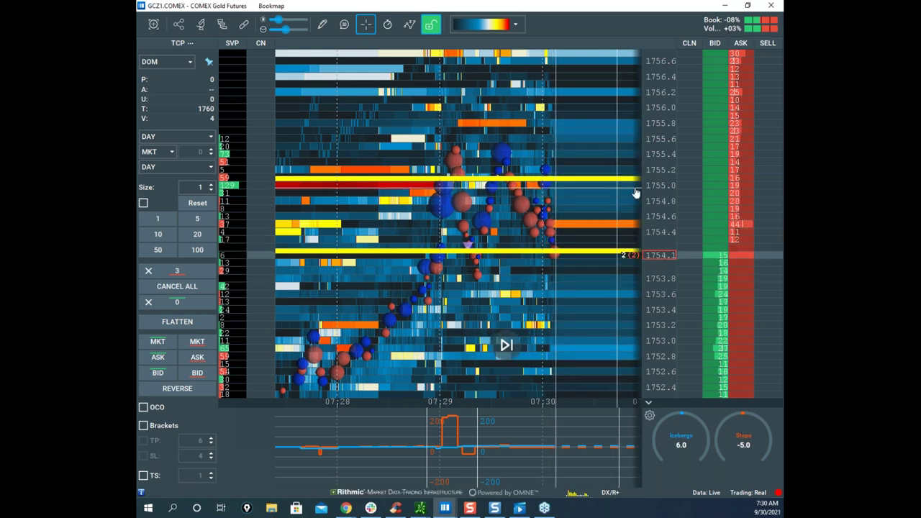
# Underline the gold liquidity near 1750 freehand, and clear the markings.
pyautogui.scroll(-2, 654, 202)
pyautogui.moveTo(545, 200); pyautogui.dragTo(524, 151)
pyautogui.moveTo(597, 232); pyautogui.dragTo(606, 153)
pyautogui.scroll(-2, 643, 146)
pyautogui.scroll(1, 645, 146)
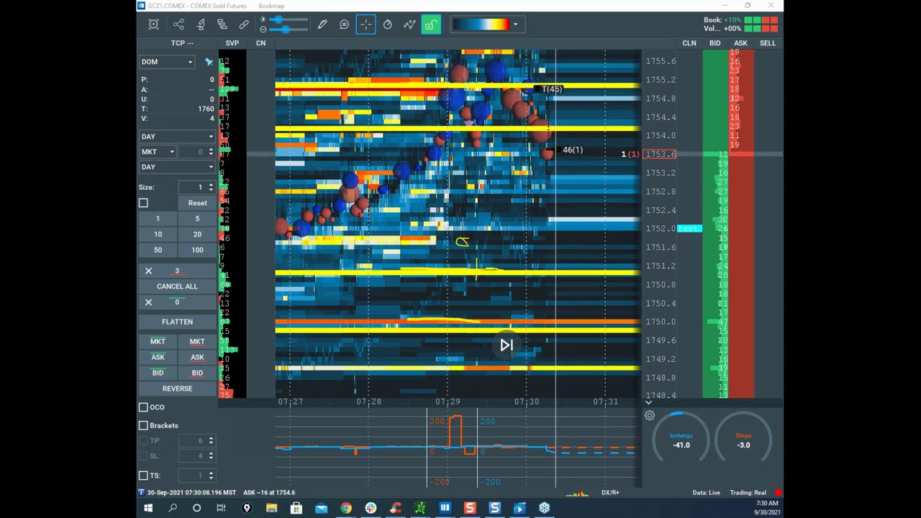
pyautogui.press('Escape')
# Sketch a gold path curling around the line near 1754 and falling to the line near 1751, and erase the sketch.
pyautogui.scroll(-2, 492, 425)
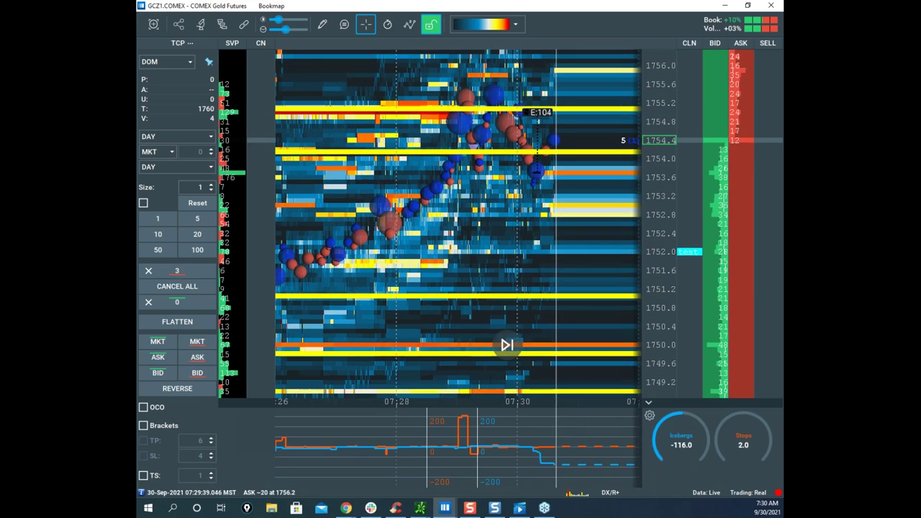
pyautogui.hotkey('ctrl', '2')
pyautogui.moveTo(493, 133); pyautogui.dragTo(492, 149)
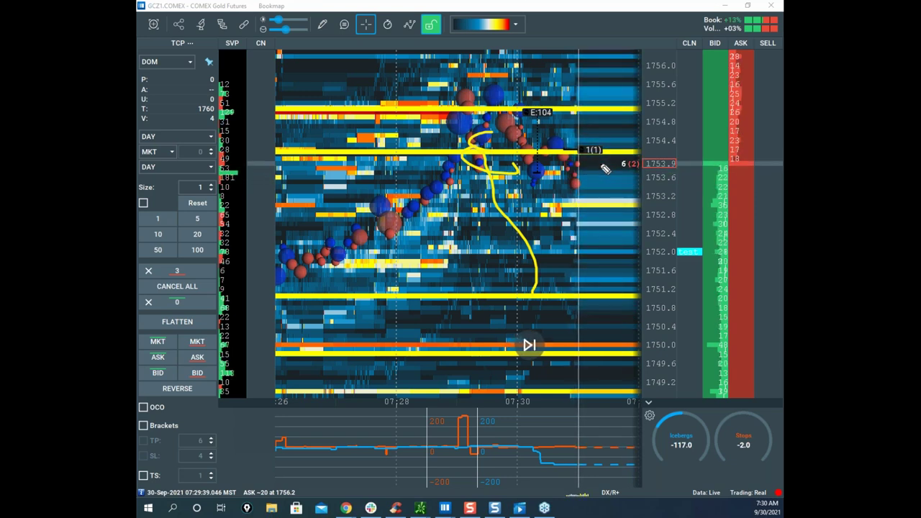
pyautogui.click(487, 173)
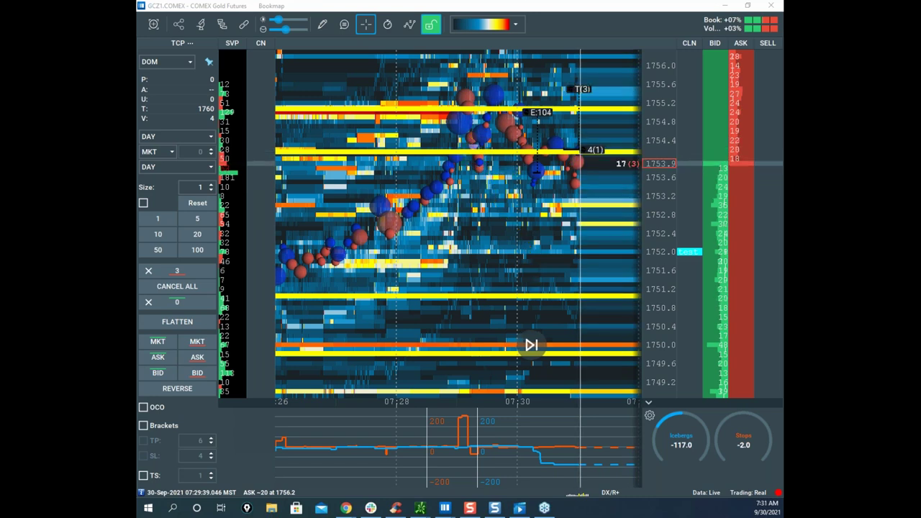
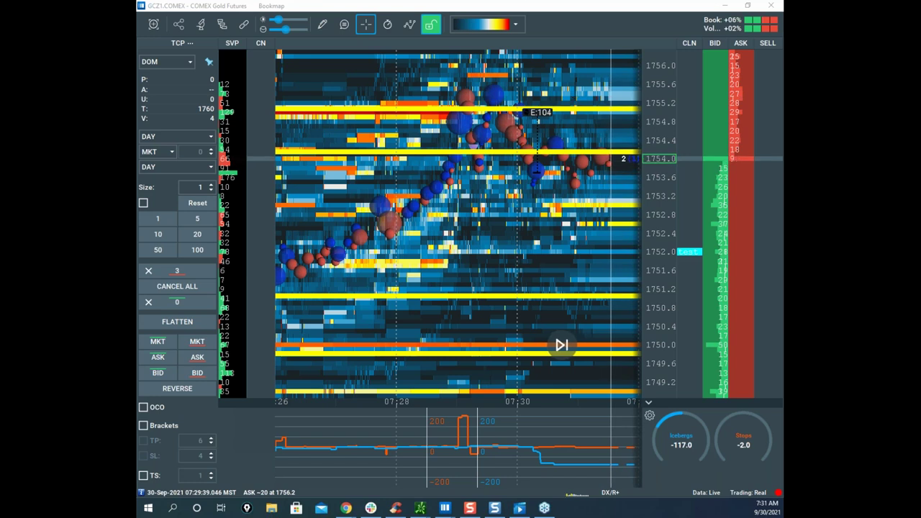
# Sketch a gold path from about 1755 stepping down past the 1751 and 1747.5 lines to about 1745.5.
pyautogui.scroll(-2, 532, 183)
pyautogui.moveTo(525, 227); pyautogui.dragTo(538, 187)
pyautogui.scroll(-1, 552, 208)
pyautogui.scroll(-2, 657, 189)
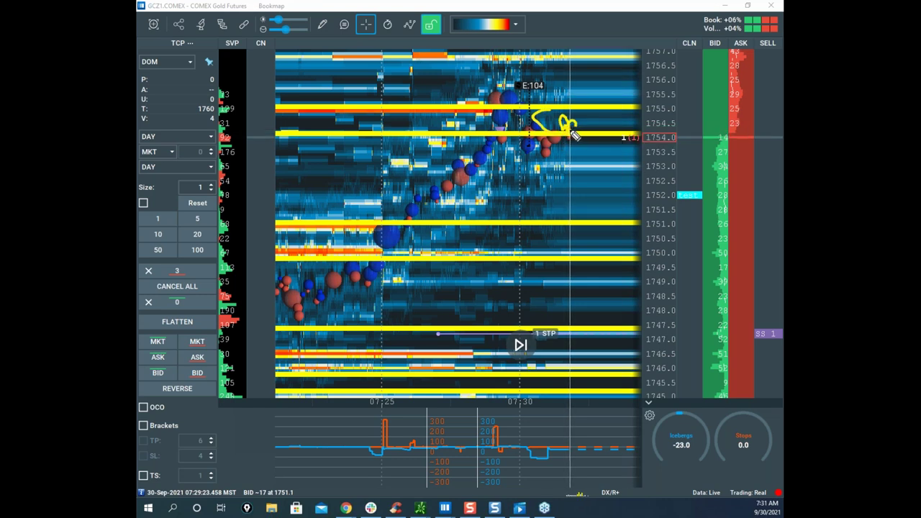
pyautogui.moveTo(580, 240); pyautogui.dragTo(637, 390)
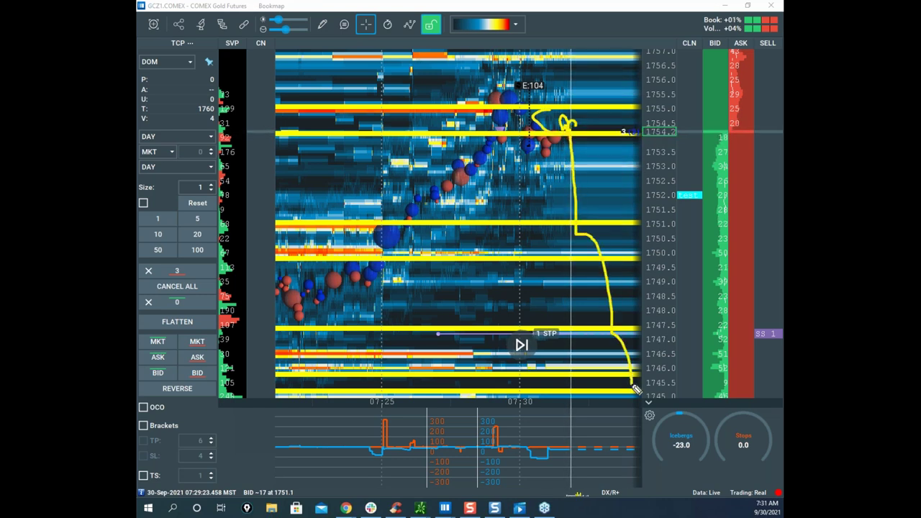
# Sketch wide gold swings between about 1747 and 1756, erase them, and sketch a decline from about 1754 toward 1746.
pyautogui.moveTo(570, 273)
pyautogui.mouseDown()
pyautogui.moveTo(611, 347)
pyautogui.moveTo(620, 158)
pyautogui.moveTo(627, 219)
pyautogui.moveTo(648, 79)
pyautogui.moveTo(656, 320)
pyautogui.moveTo(715, 273)
pyautogui.moveTo(730, 151)
pyautogui.mouseUp()
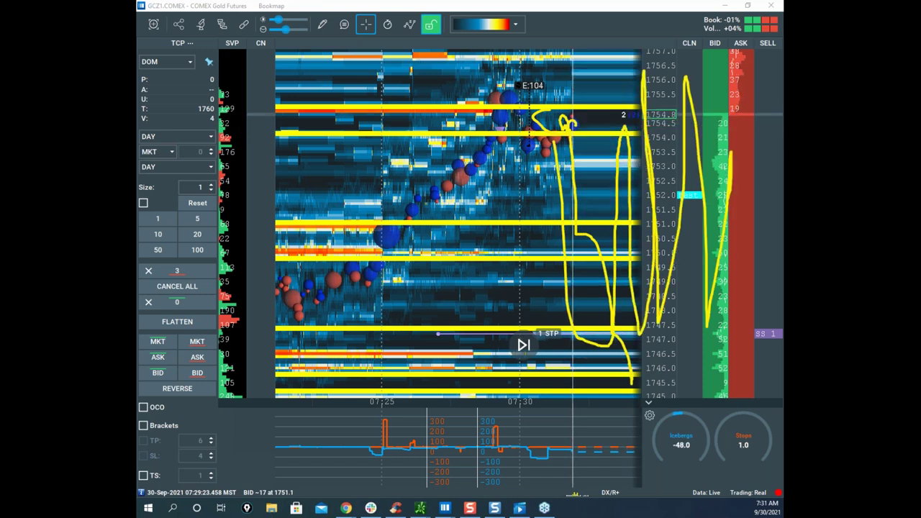
pyautogui.rightClick(707, 241)
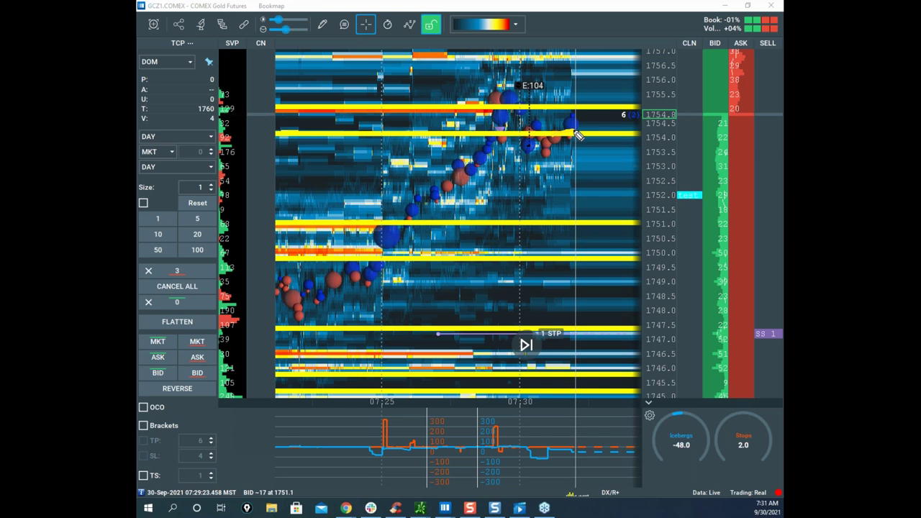
pyautogui.moveTo(573, 135)
pyautogui.mouseDown()
pyautogui.moveTo(590, 221)
pyautogui.moveTo(624, 167)
pyautogui.mouseUp()
pyautogui.moveTo(581, 146); pyautogui.dragTo(599, 358)
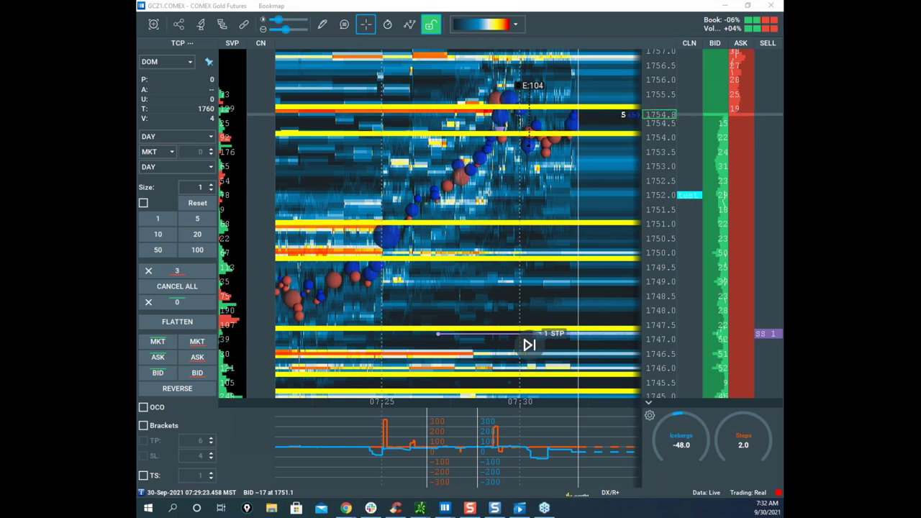
# Call up thinkorswim's /GC chart, moving the gold and Nasdaq heatmaps out of the way and minimizing the /ES chart.
pyautogui.click(417, 509)
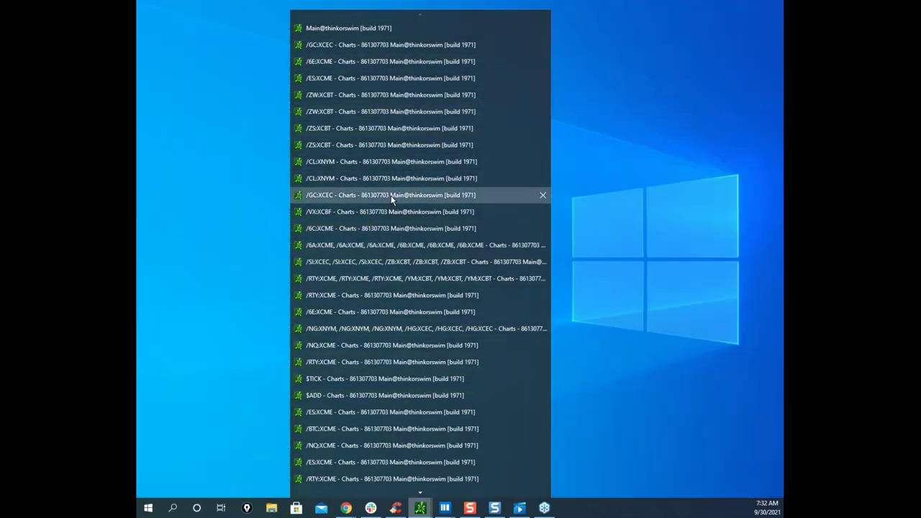
pyautogui.click(392, 195)
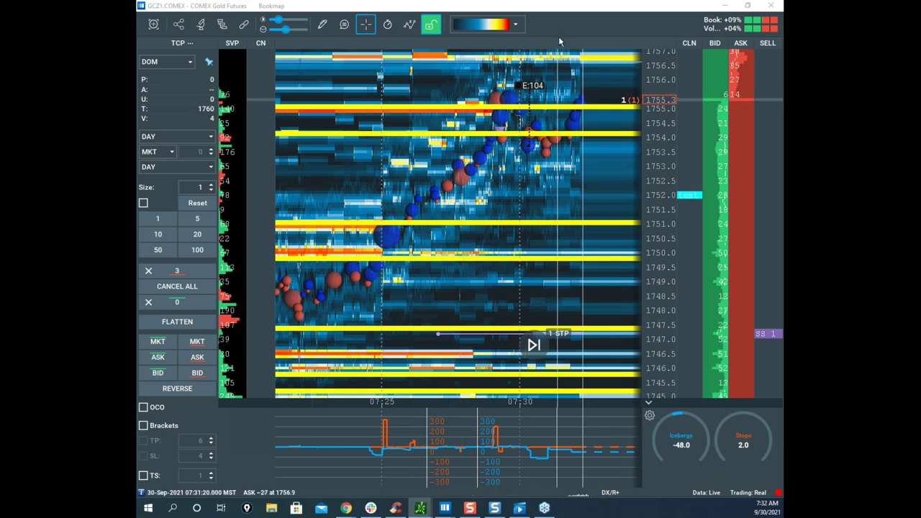
pyautogui.moveTo(567, 6); pyautogui.dragTo(561, 0)
pyautogui.click(488, 8)
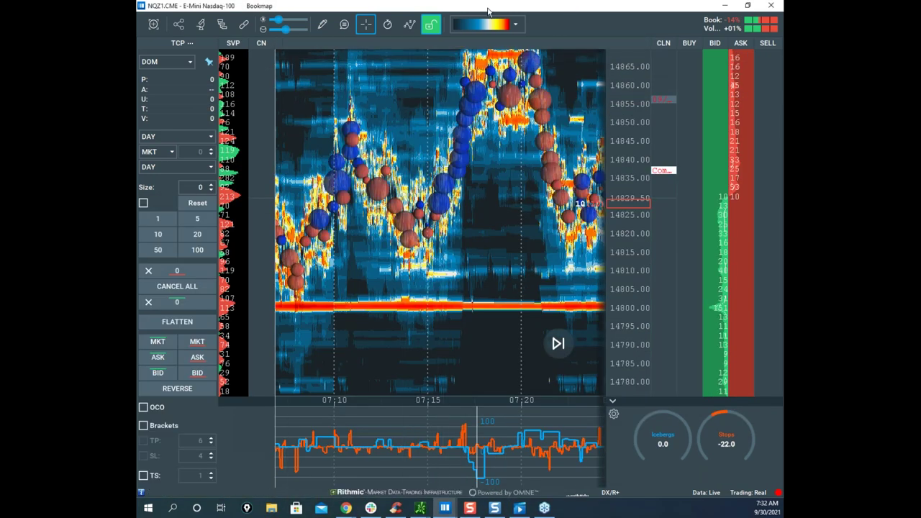
pyautogui.hotkey('alt', 'Tab')
pyautogui.moveTo(680, 9); pyautogui.dragTo(136, 130)
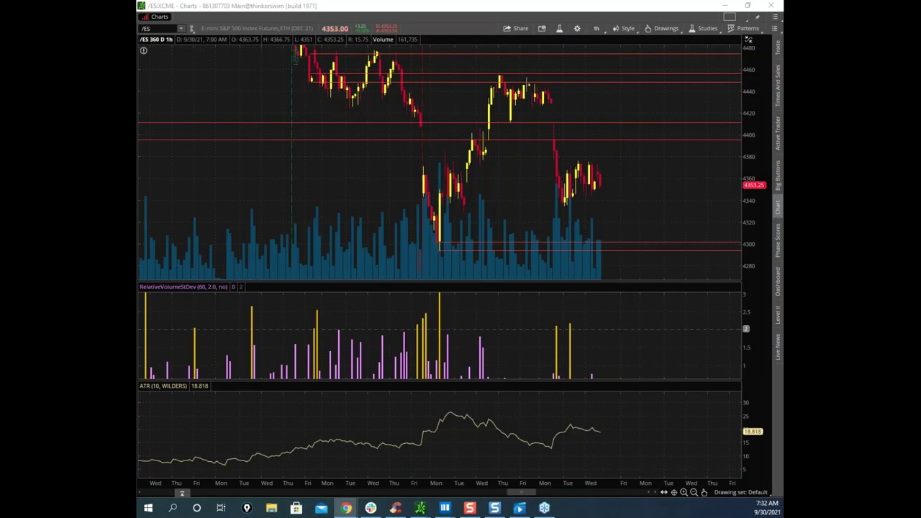
pyautogui.click(725, 5)
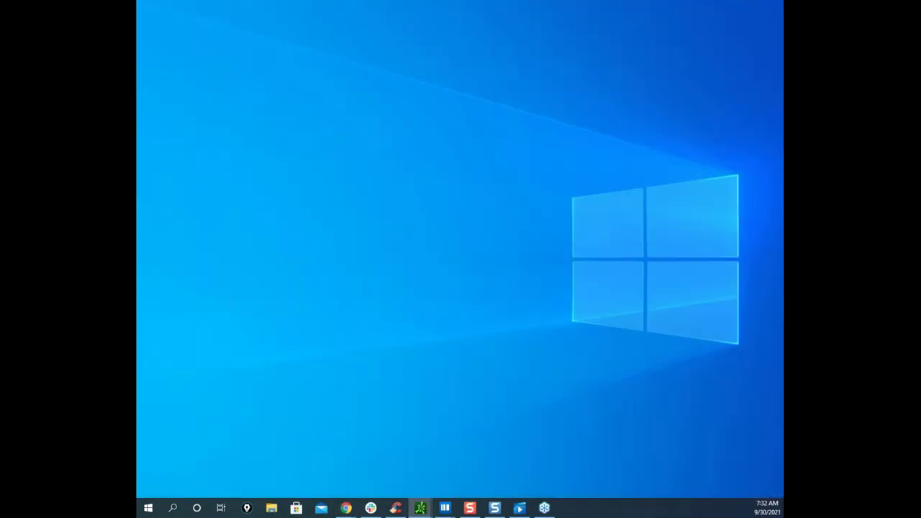
# Find the hourly /GC gold chart among the thinkorswim windows and maximize it to examine gold's marked levels.
pyautogui.click(421, 508)
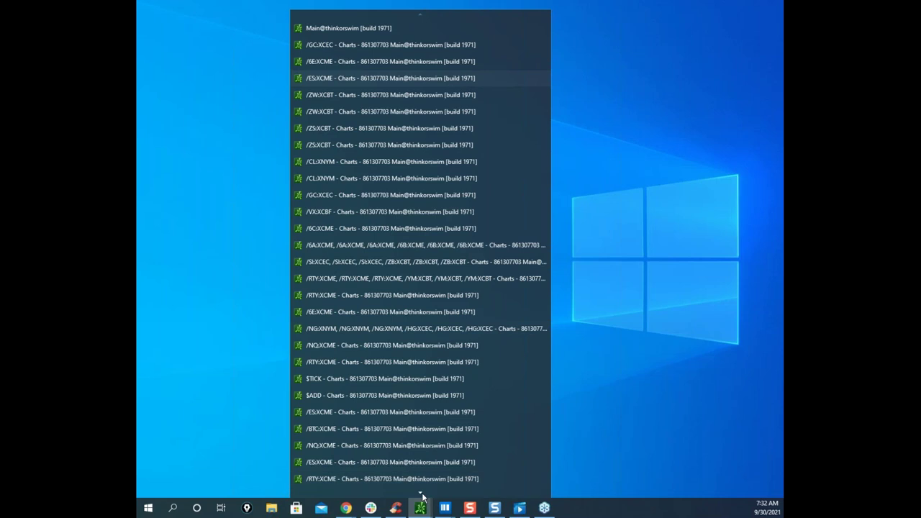
pyautogui.moveTo(422, 495)
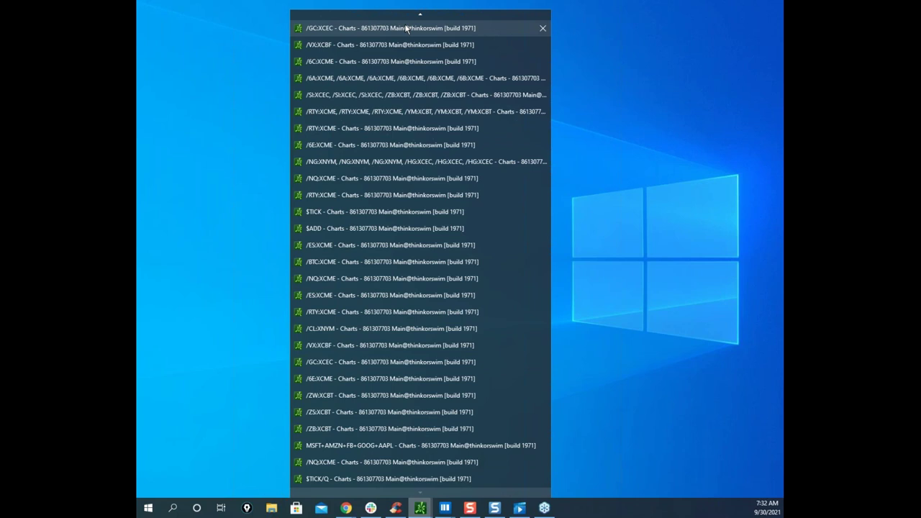
pyautogui.moveTo(421, 16)
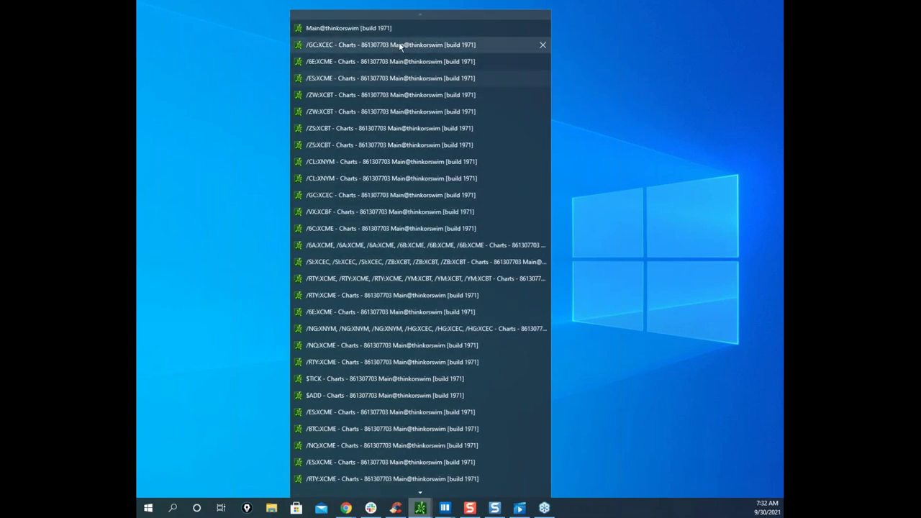
pyautogui.click(398, 45)
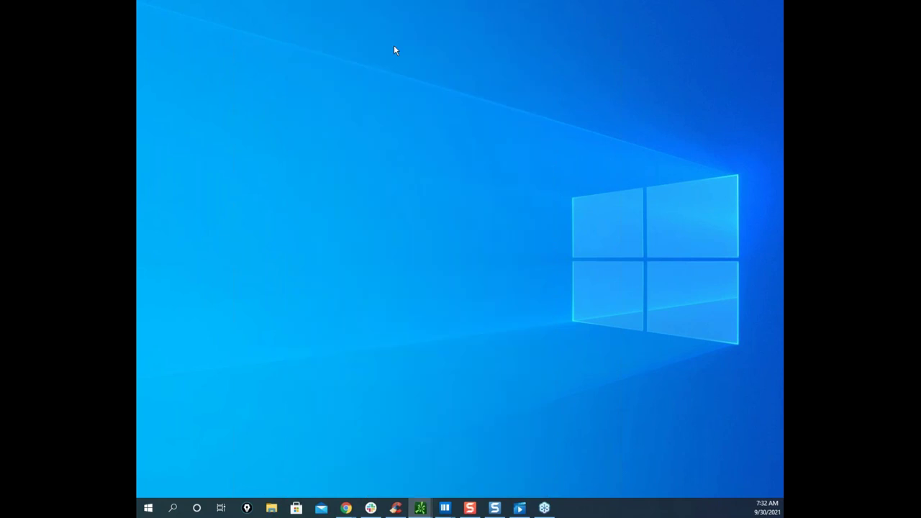
pyautogui.moveTo(782, 166); pyautogui.dragTo(468, 148)
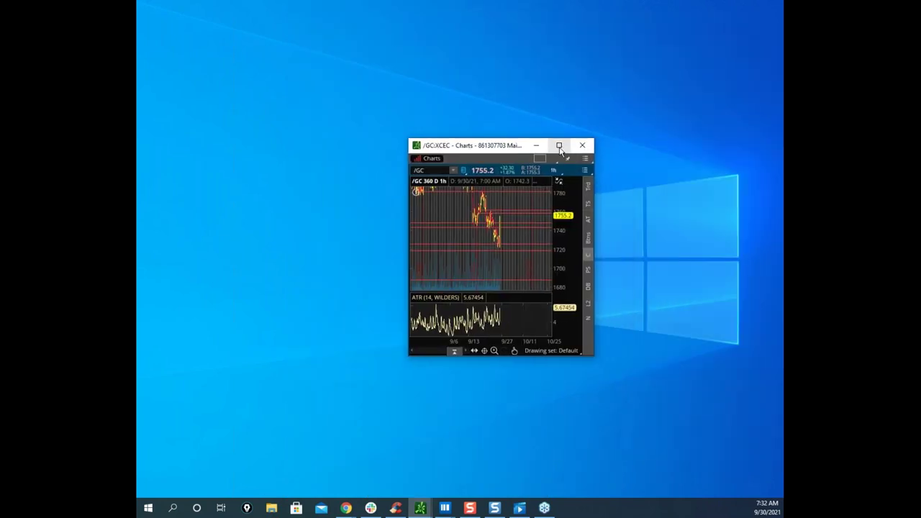
pyautogui.click(559, 146)
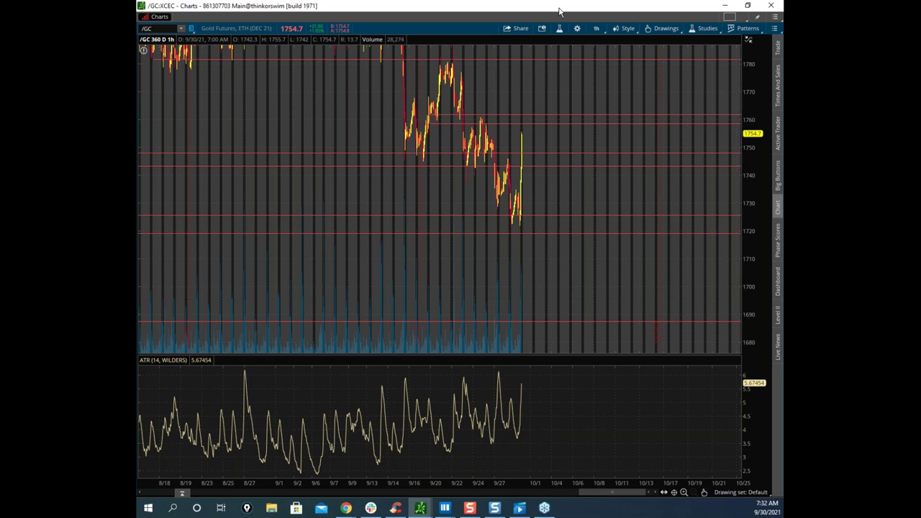
pyautogui.moveTo(556, 9); pyautogui.dragTo(588, 72)
pyautogui.click(644, 69)
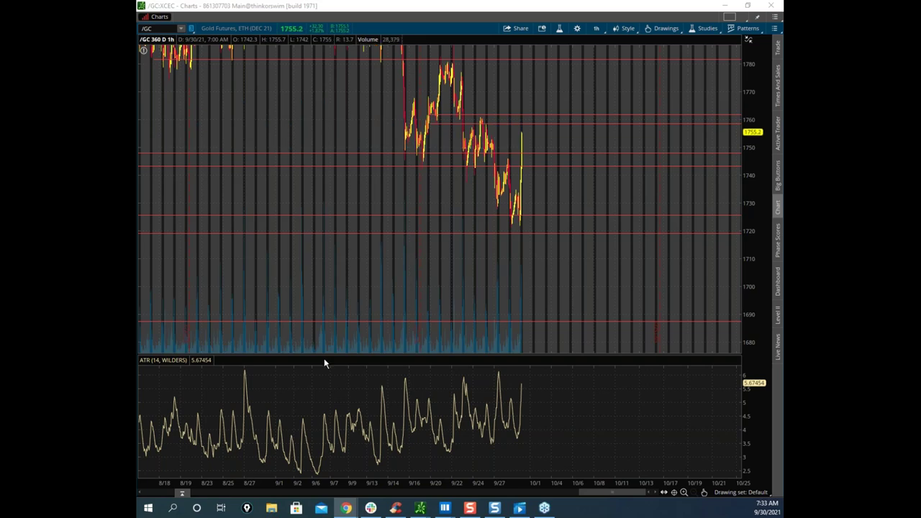
# Switch back to Bookmap's gold futures heatmap and stretch its price scale slightly.
pyautogui.moveTo(449, 512)
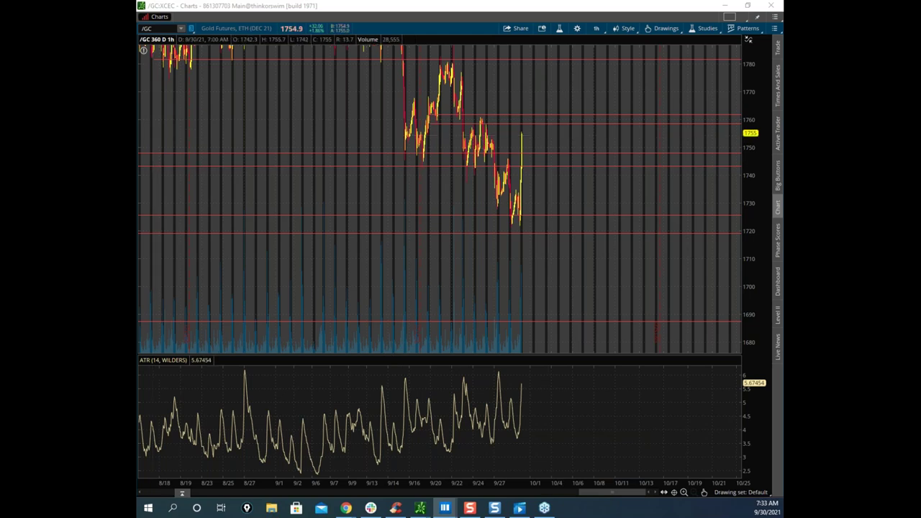
pyautogui.moveTo(138, 104); pyautogui.dragTo(614, 74)
pyautogui.click(690, 69)
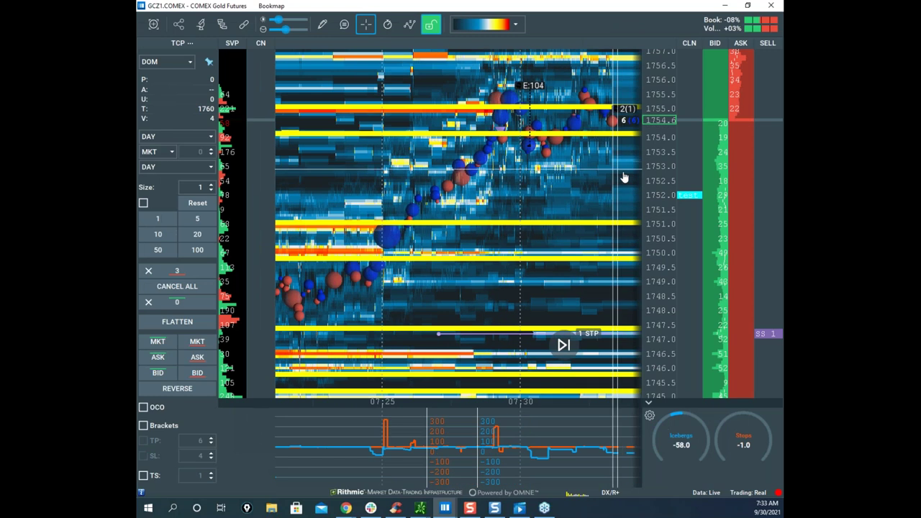
pyautogui.moveTo(669, 249)
pyautogui.mouseDown()
pyautogui.moveTo(668, 231)
pyautogui.moveTo(668, 246)
pyautogui.mouseUp()
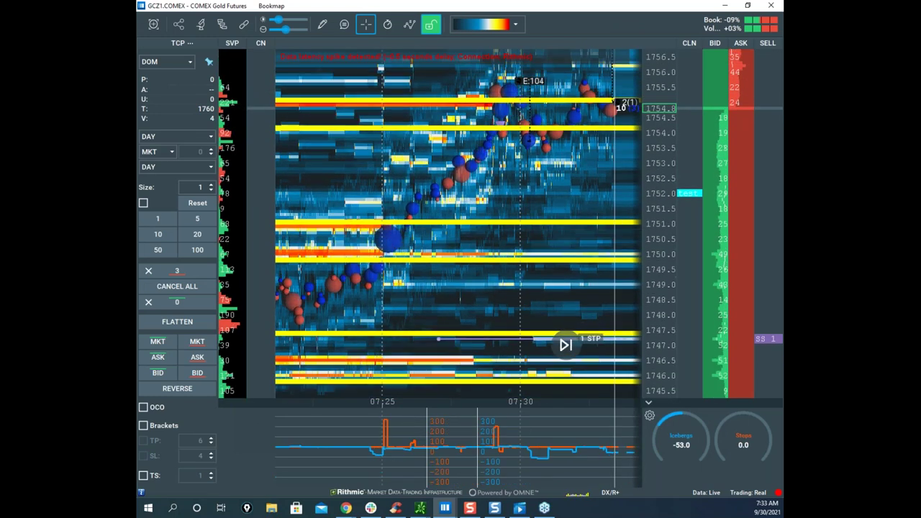
# Sketch a gold decline from about 1754 to about 1746.5 and erase the sketch.
pyautogui.moveTo(577, 135); pyautogui.dragTo(625, 167)
pyautogui.moveTo(584, 138); pyautogui.dragTo(598, 360)
pyautogui.press('Escape')
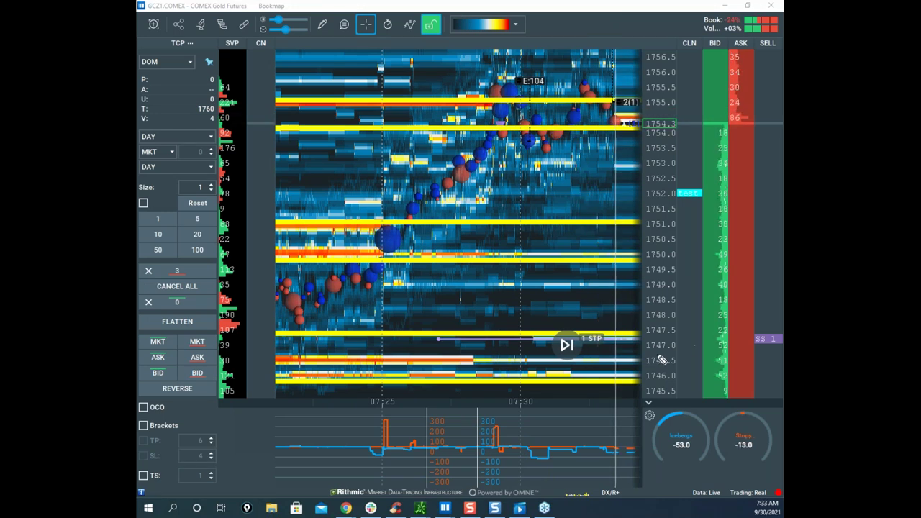
# Outline the zone between about 1746 and 1747.5, sketch a rise to about 1754 and a drop back, and circle the stop order near 1747.
pyautogui.moveTo(478, 332); pyautogui.dragTo(602, 326)
pyautogui.moveTo(476, 389); pyautogui.dragTo(565, 375)
pyautogui.moveTo(569, 328); pyautogui.dragTo(618, 128)
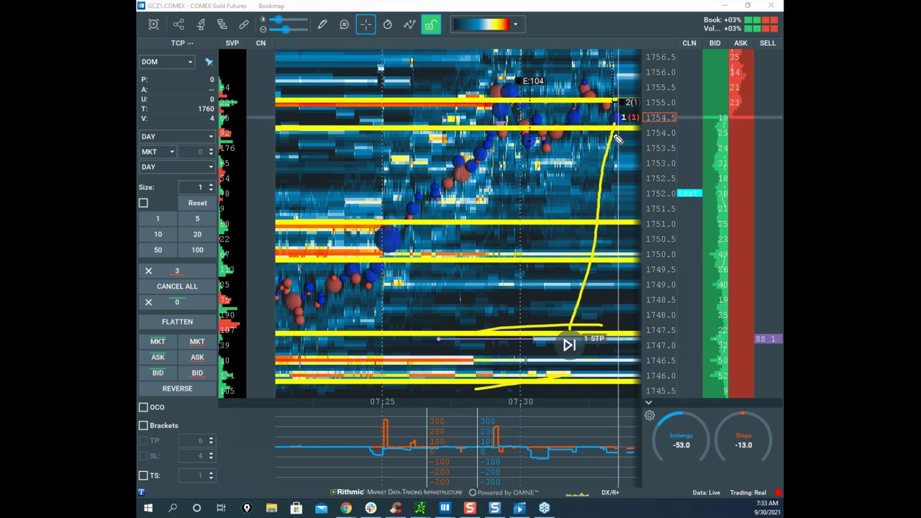
pyautogui.moveTo(620, 130); pyautogui.dragTo(622, 240)
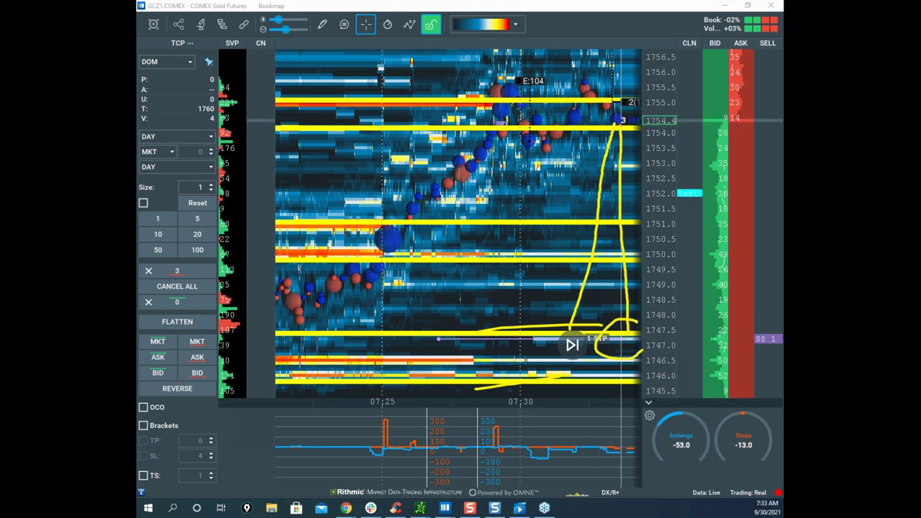
# Cancel the one-contract sell stop near 1747 and clear the sketched markings.
pyautogui.press('Escape')
pyautogui.click(779, 339)
pyautogui.hotkey('ctrl', 'z')
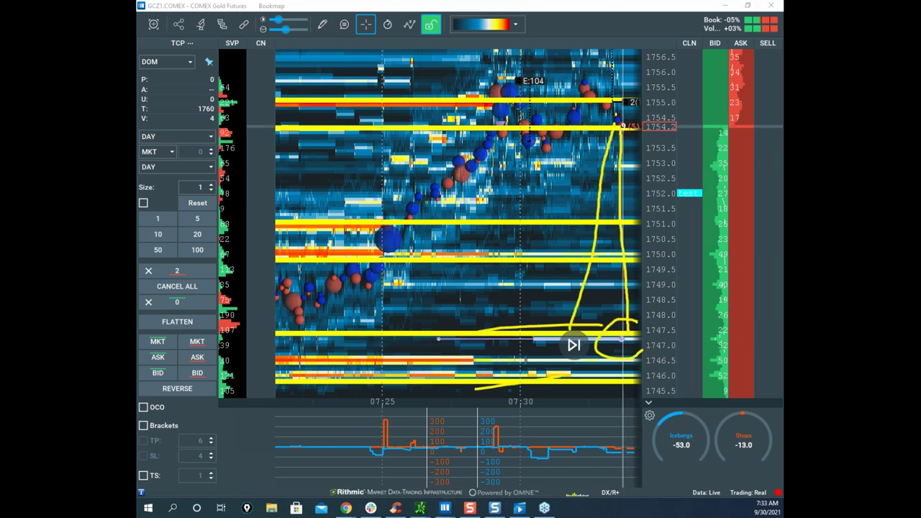
pyautogui.press('Escape')
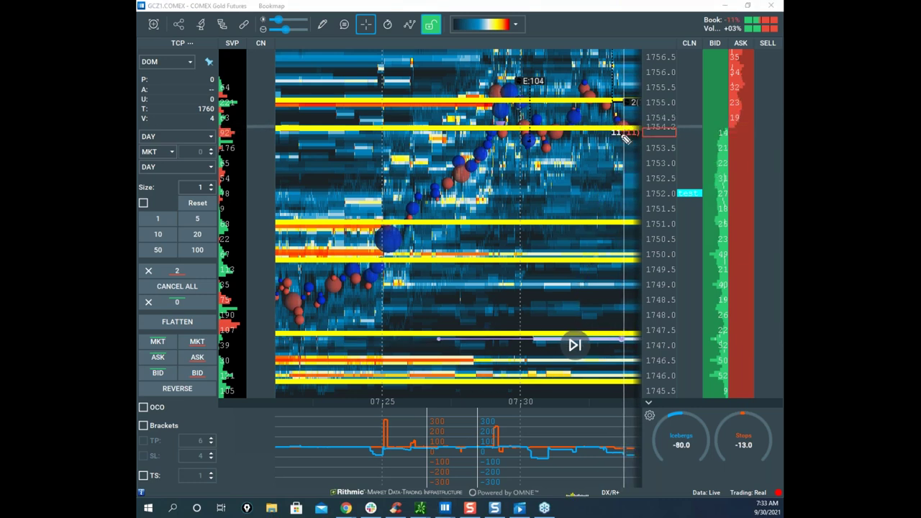
# Sketch gold falling from about 1754.5 to 1747, circle the 1750–1751 zone, loop around the whole range down to 1745.5, and clear the markings.
pyautogui.moveTo(626, 136); pyautogui.dragTo(634, 135)
pyautogui.moveTo(628, 92)
pyautogui.mouseDown()
pyautogui.moveTo(633, 66)
pyautogui.moveTo(641, 74)
pyautogui.mouseUp()
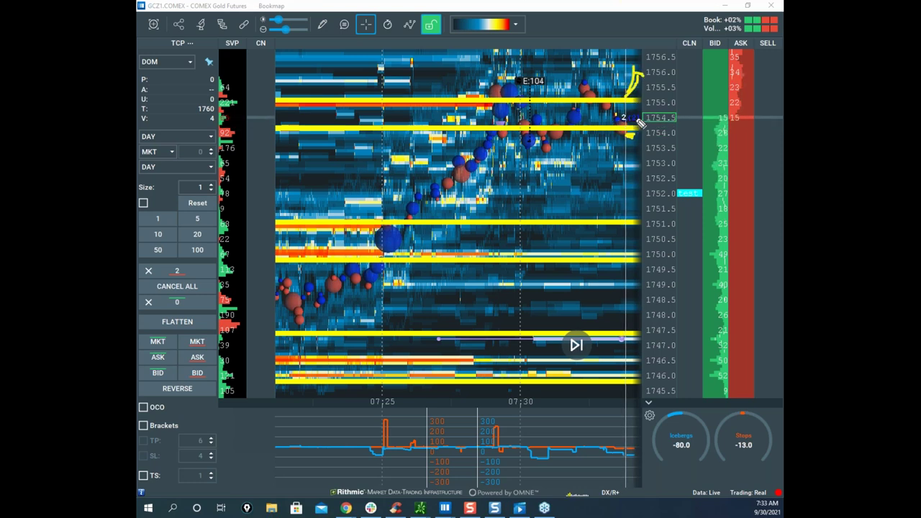
pyautogui.moveTo(635, 117)
pyautogui.mouseDown()
pyautogui.moveTo(648, 144)
pyautogui.moveTo(646, 357)
pyautogui.mouseUp()
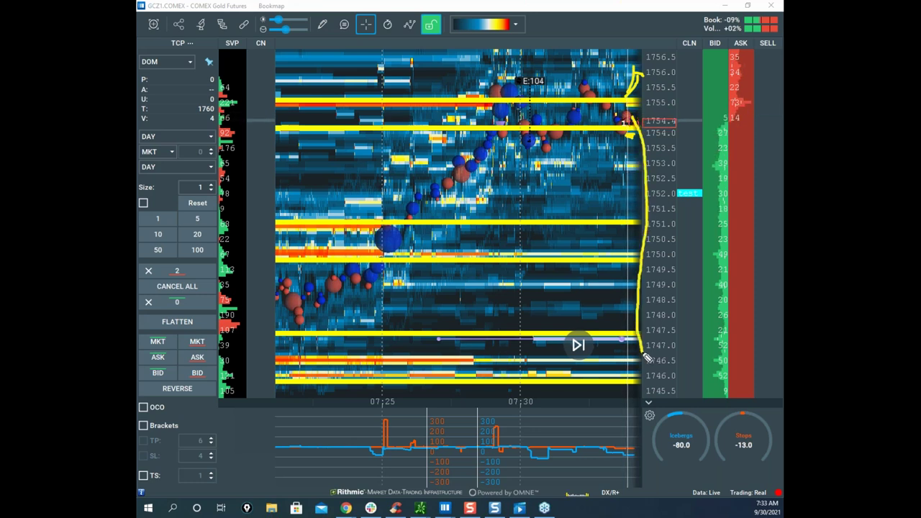
pyautogui.moveTo(646, 207); pyautogui.dragTo(635, 261)
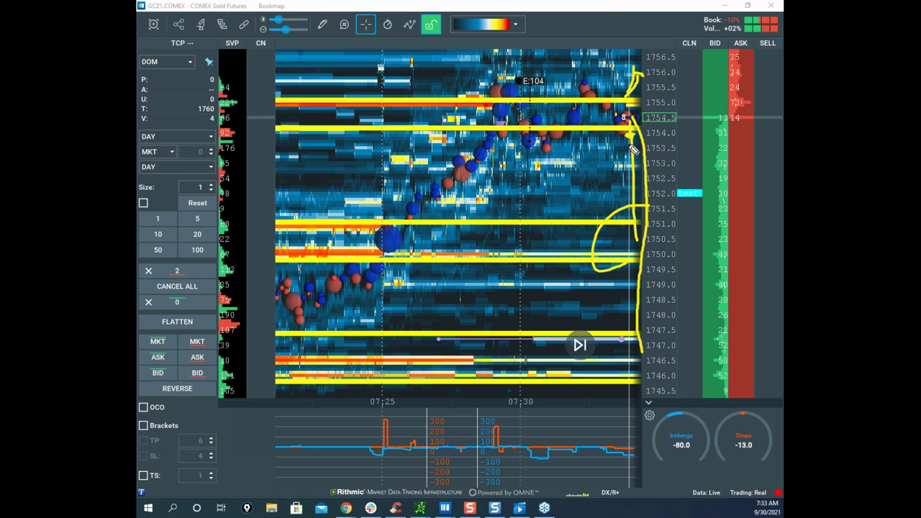
pyautogui.moveTo(624, 108)
pyautogui.mouseDown()
pyautogui.moveTo(498, 176)
pyautogui.moveTo(635, 348)
pyautogui.moveTo(635, 223)
pyautogui.mouseUp()
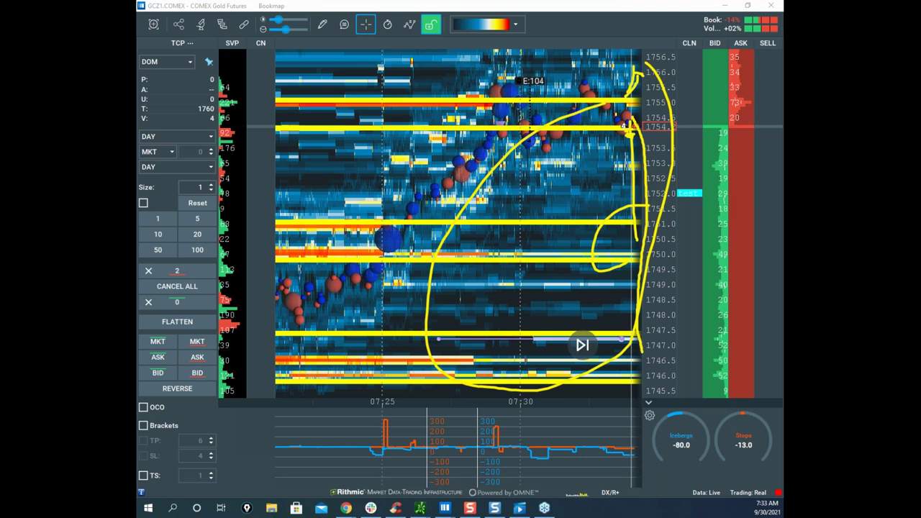
pyautogui.press('Escape')
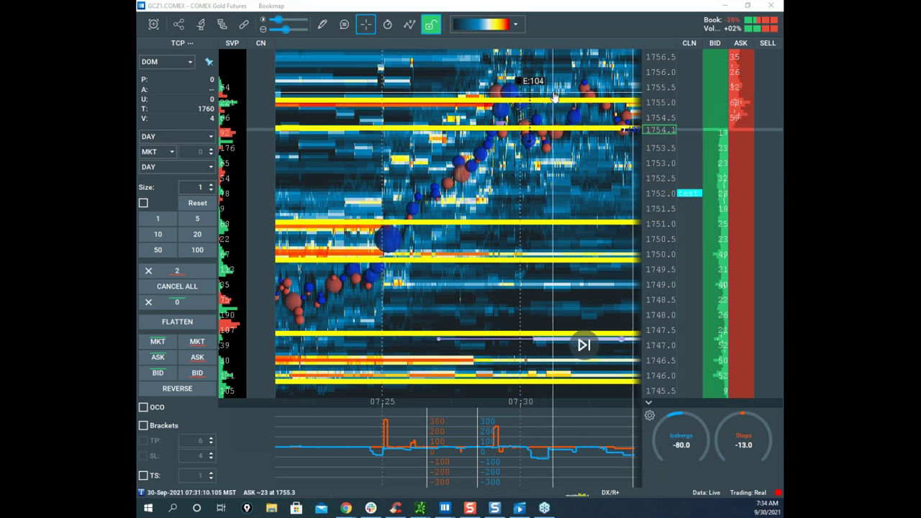
# Sketch gold swings between about 1748 and 1755.5, erase them, sketch wider swings between about 1746 and 1756, and clear those too.
pyautogui.moveTo(613, 100); pyautogui.dragTo(567, 101)
pyautogui.scroll(-2, 654, 113)
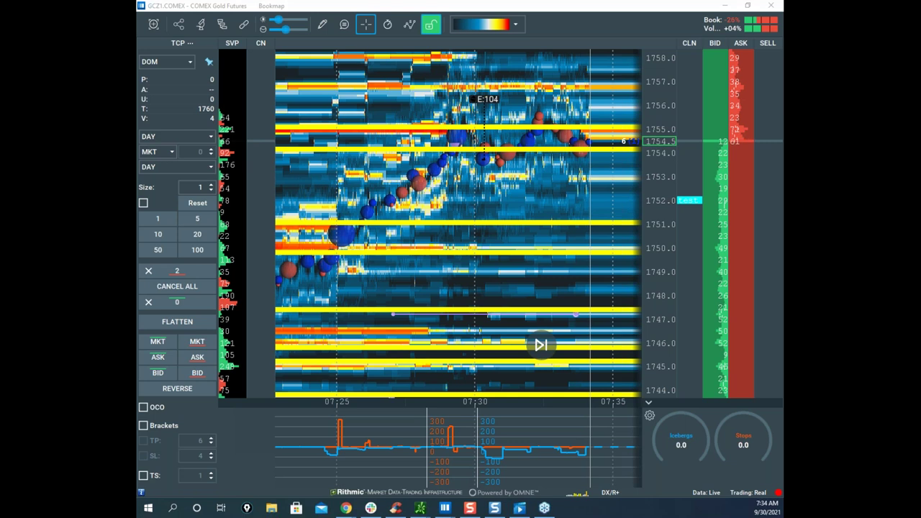
pyautogui.moveTo(367, 301)
pyautogui.mouseDown()
pyautogui.moveTo(507, 220)
pyautogui.moveTo(548, 253)
pyautogui.mouseUp()
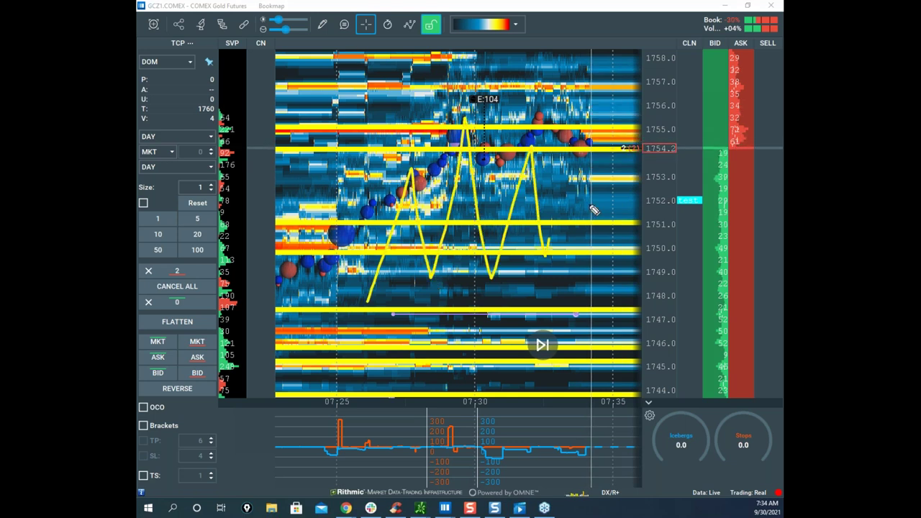
pyautogui.rightClick(602, 208)
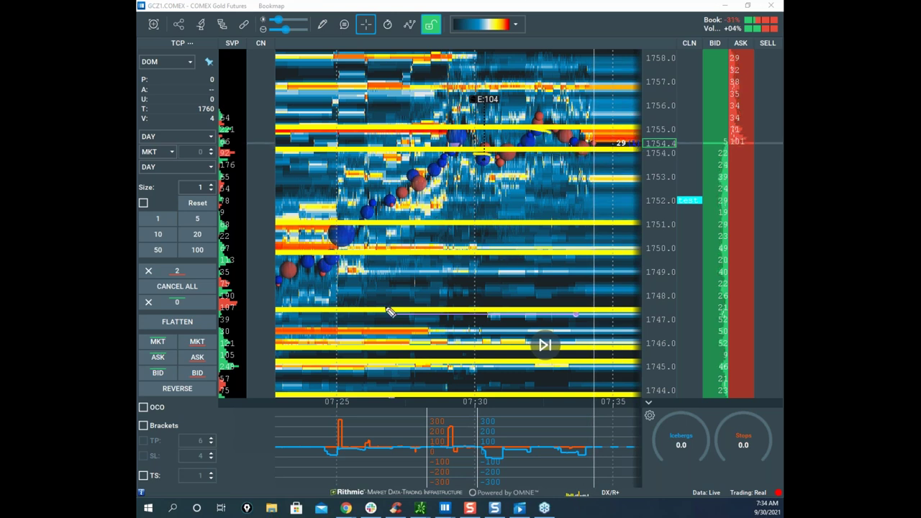
pyautogui.moveTo(365, 336)
pyautogui.mouseDown()
pyautogui.moveTo(442, 201)
pyautogui.moveTo(515, 152)
pyautogui.moveTo(575, 184)
pyautogui.moveTo(612, 305)
pyautogui.moveTo(663, 105)
pyautogui.mouseUp()
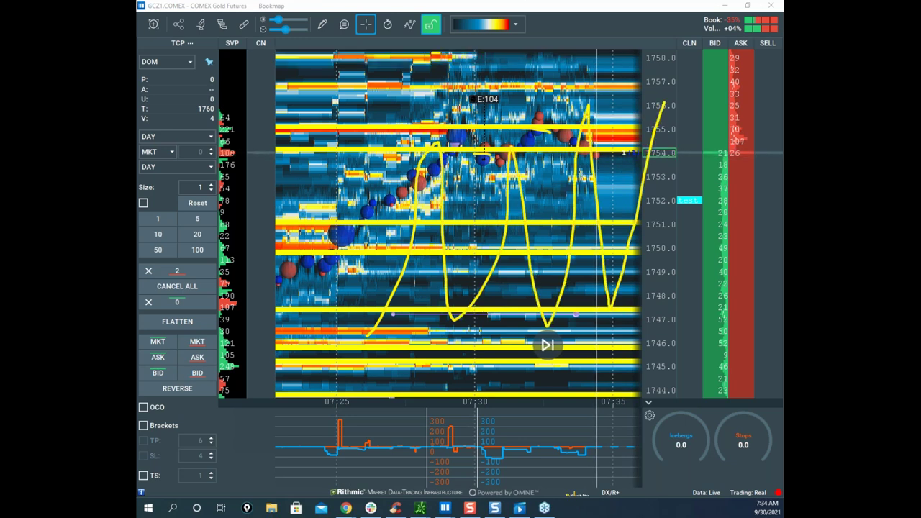
pyautogui.click(579, 137)
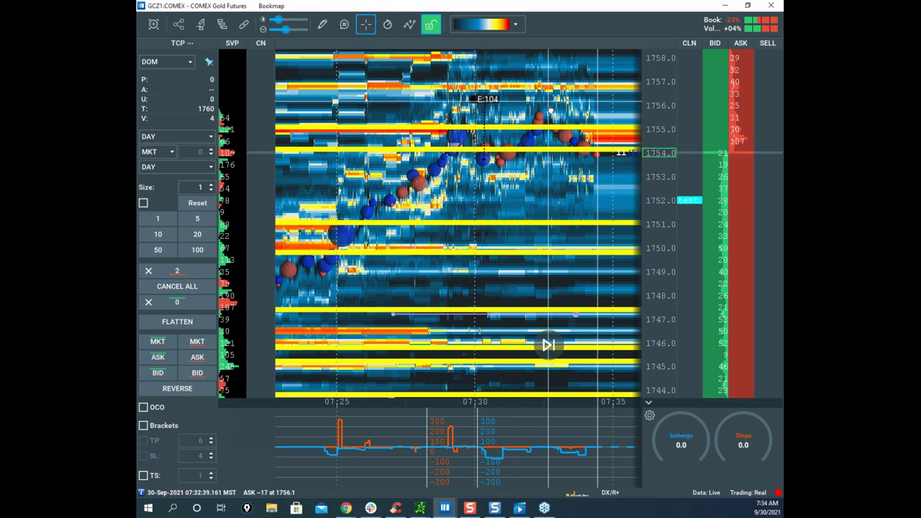
# Examine the gold heatmap's liquidity between about 1743 and 1762 and the recent price action near 1754 at several scales.
pyautogui.moveTo(548, 102); pyautogui.dragTo(499, 142)
pyautogui.scroll(-3, 559, 131)
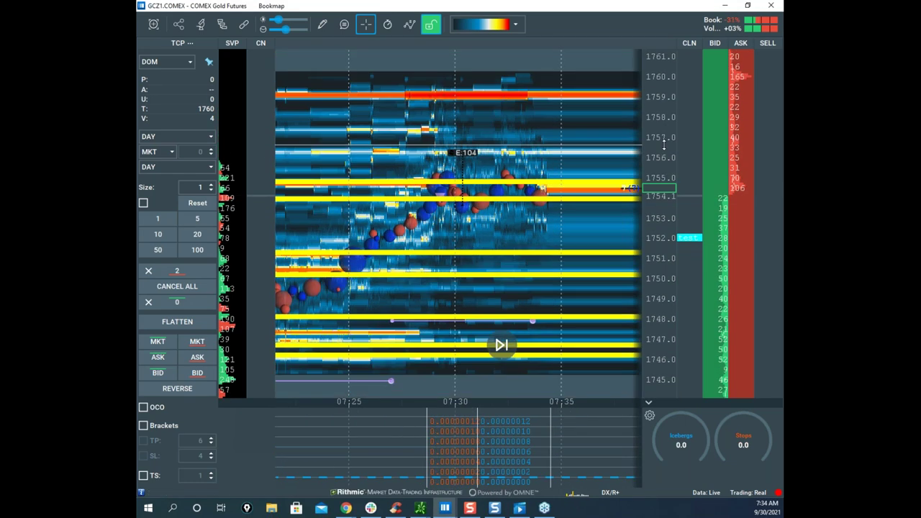
pyautogui.scroll(-3, 587, 144)
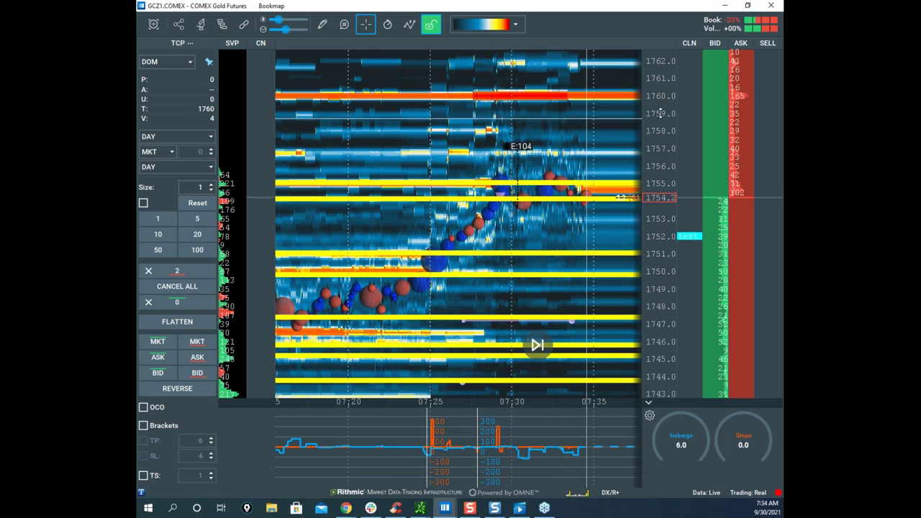
pyautogui.scroll(3, 661, 138)
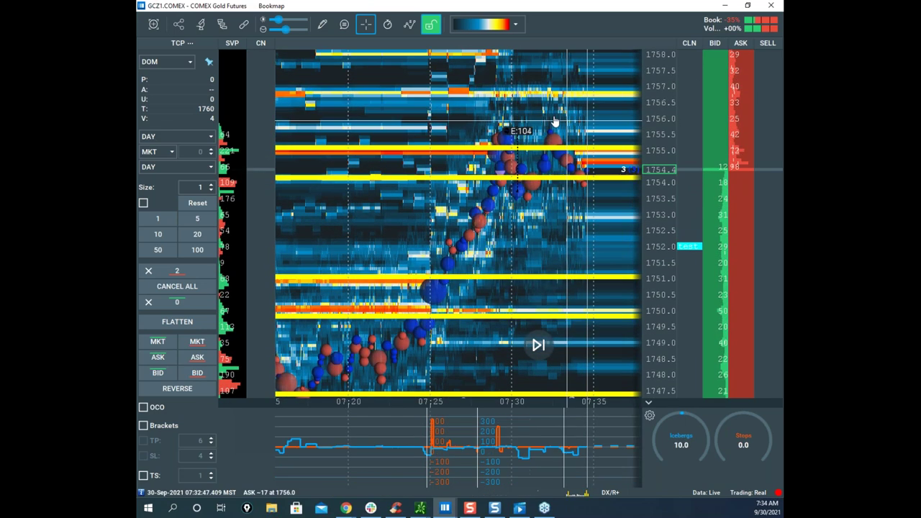
pyautogui.moveTo(572, 249); pyautogui.dragTo(528, 198)
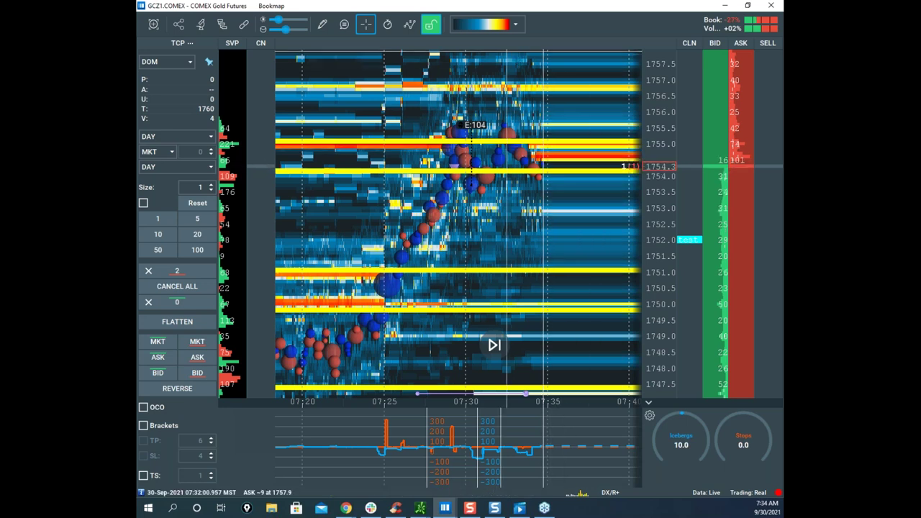
pyautogui.scroll(-3, 571, 137)
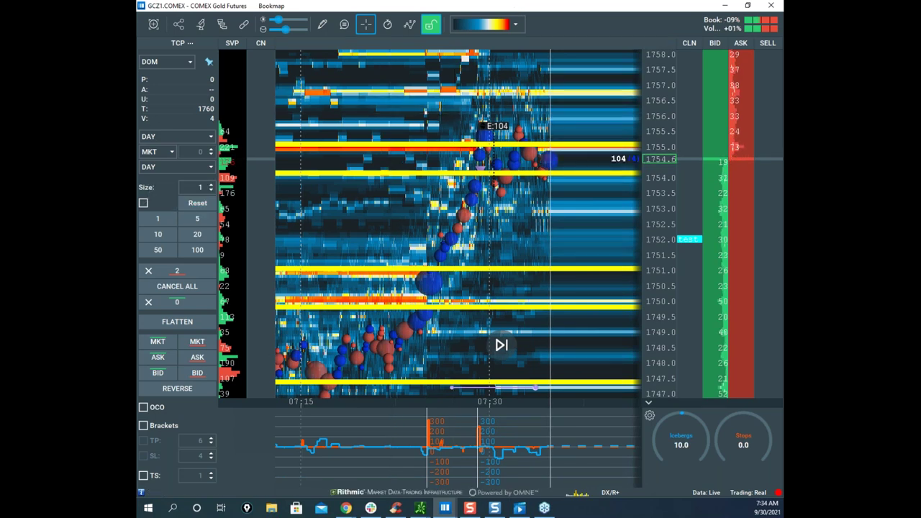
# Bring gold's 1750–1760 range into view on the heatmap, mark levels near 1758 and 1757, and clear the markings.
pyautogui.moveTo(541, 208); pyautogui.dragTo(505, 279)
pyautogui.moveTo(420, 128); pyautogui.dragTo(551, 132)
pyautogui.moveTo(473, 154); pyautogui.dragTo(490, 154)
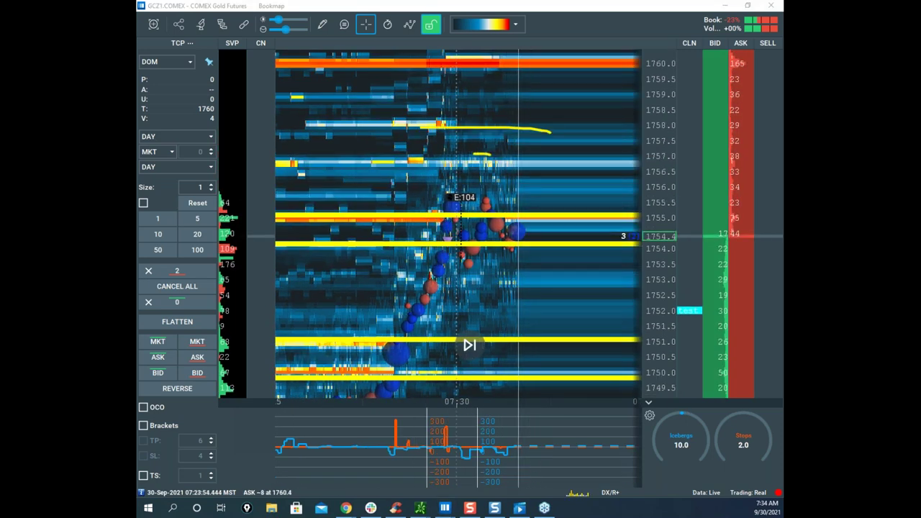
# Circle gold's 1754–1755 stop zone and its indicator spike, sketch a rise from about 1754.5 to 1760, and clear the markings.
pyautogui.moveTo(477, 250); pyautogui.dragTo(461, 238)
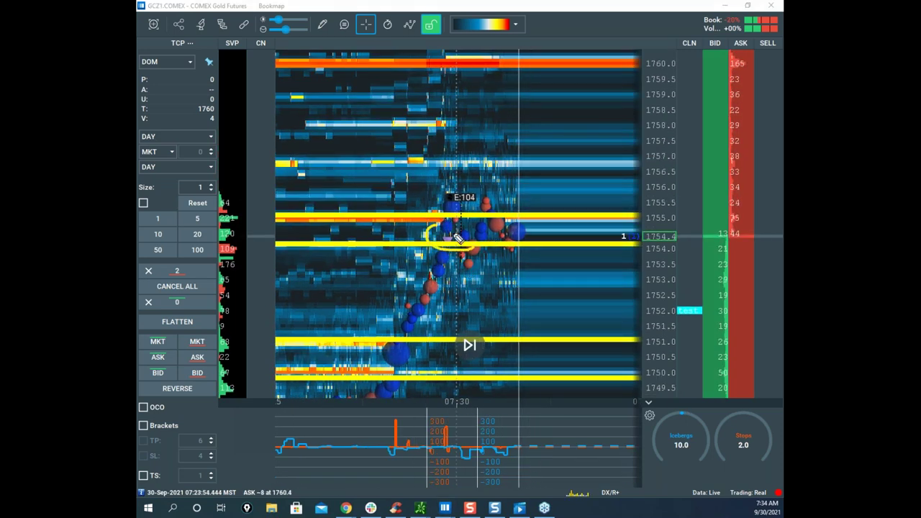
pyautogui.moveTo(440, 419)
pyautogui.mouseDown()
pyautogui.moveTo(429, 431)
pyautogui.moveTo(453, 421)
pyautogui.mouseUp()
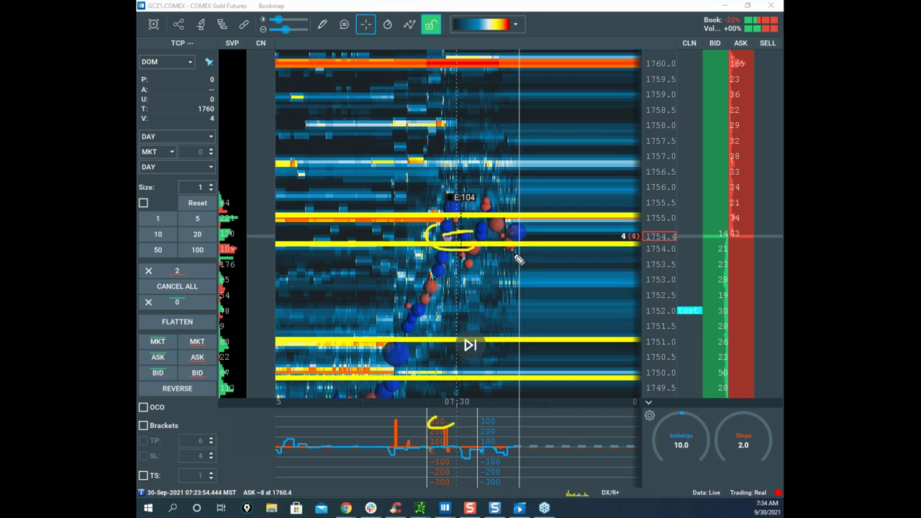
pyautogui.moveTo(443, 237)
pyautogui.mouseDown()
pyautogui.moveTo(489, 214)
pyautogui.moveTo(521, 152)
pyautogui.mouseUp()
pyautogui.moveTo(555, 45)
pyautogui.mouseDown()
pyautogui.moveTo(341, 44)
pyautogui.moveTo(673, 66)
pyautogui.mouseUp()
pyautogui.moveTo(487, 223)
pyautogui.mouseDown()
pyautogui.moveTo(533, 124)
pyautogui.moveTo(569, 215)
pyautogui.moveTo(590, 172)
pyautogui.moveTo(597, 211)
pyautogui.moveTo(615, 56)
pyautogui.moveTo(631, 71)
pyautogui.moveTo(668, 62)
pyautogui.mouseUp()
pyautogui.press('Escape')
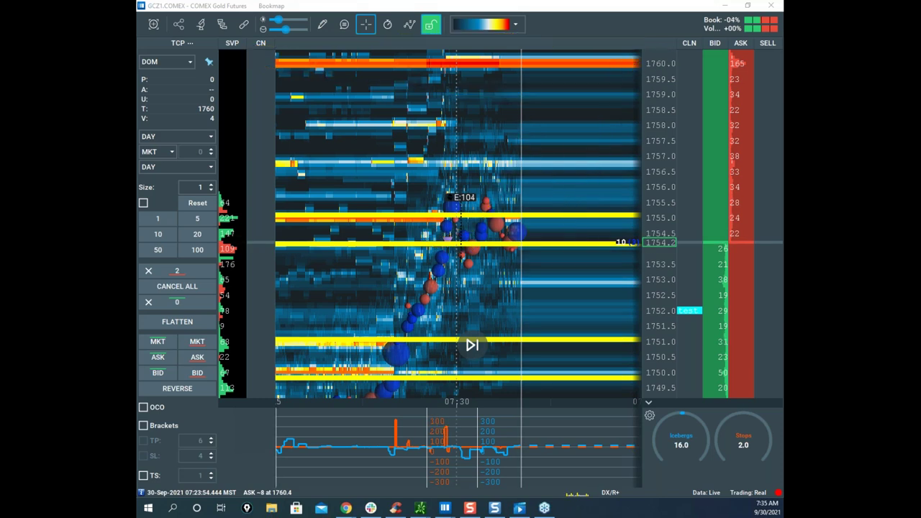
# Move the browser and gold heatmap windows away and show the hourly /GC chart in thinkorswim.
pyautogui.moveTo(138, 253); pyautogui.dragTo(649, 86)
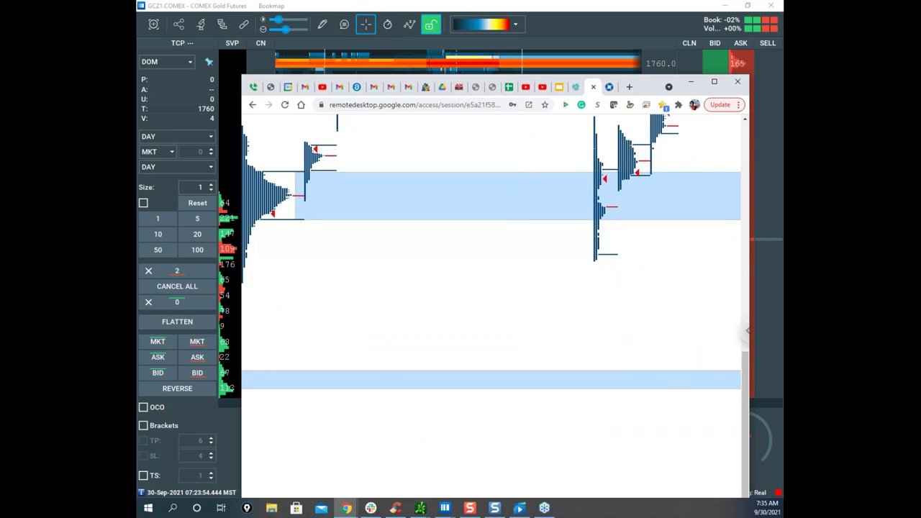
pyautogui.hotkey('alt', 'Tab')
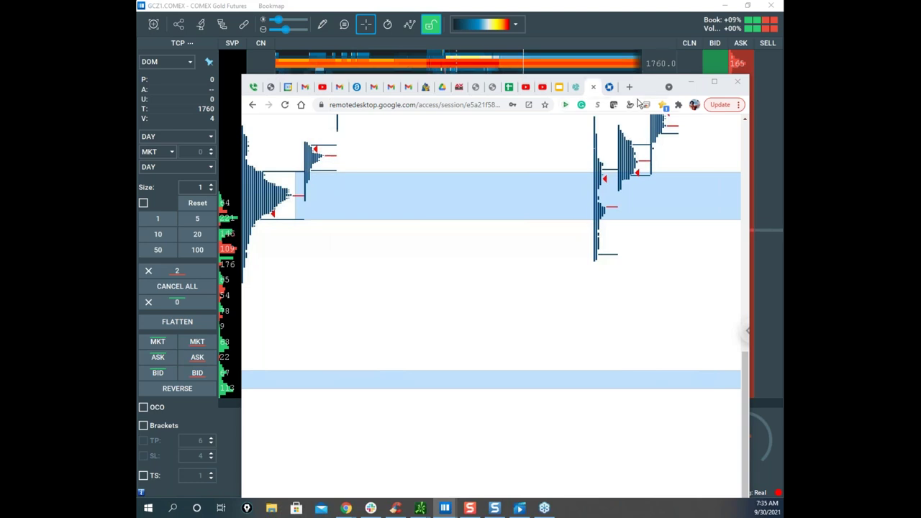
pyautogui.moveTo(652, 88); pyautogui.dragTo(647, 517)
pyautogui.moveTo(184, 6); pyautogui.dragTo(338, 517)
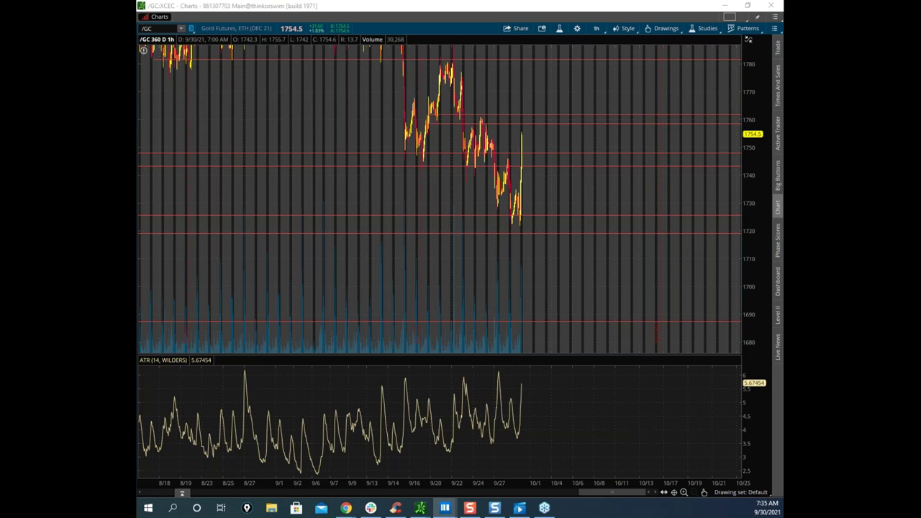
# Box gold's consolidation between about 1745 and 1758, sketch rises to 1780 and then to the 1760 level, and clear each sketch.
pyautogui.moveTo(460, 127)
pyautogui.mouseDown()
pyautogui.moveTo(489, 130)
pyautogui.moveTo(495, 163)
pyautogui.moveTo(466, 136)
pyautogui.moveTo(471, 148)
pyautogui.moveTo(499, 152)
pyautogui.moveTo(516, 144)
pyautogui.moveTo(524, 66)
pyautogui.mouseUp()
pyautogui.moveTo(524, 144); pyautogui.dragTo(525, 64)
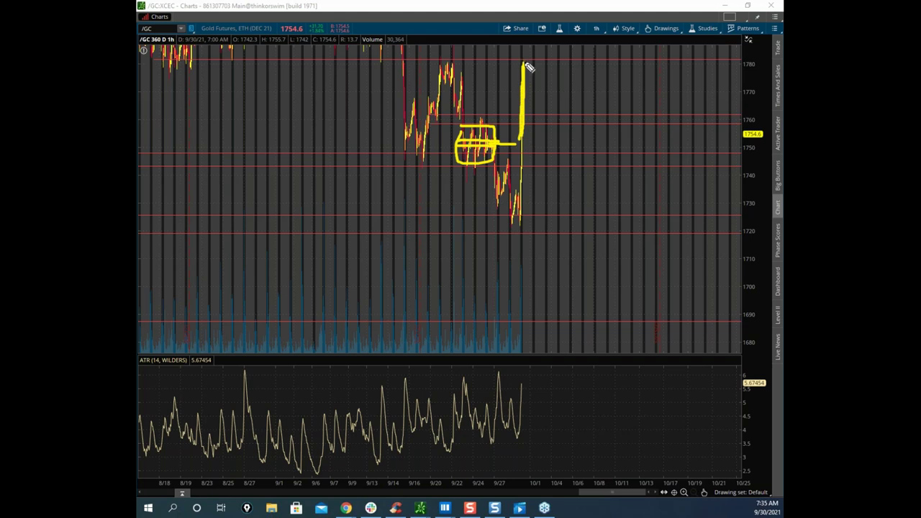
pyautogui.click(609, 115)
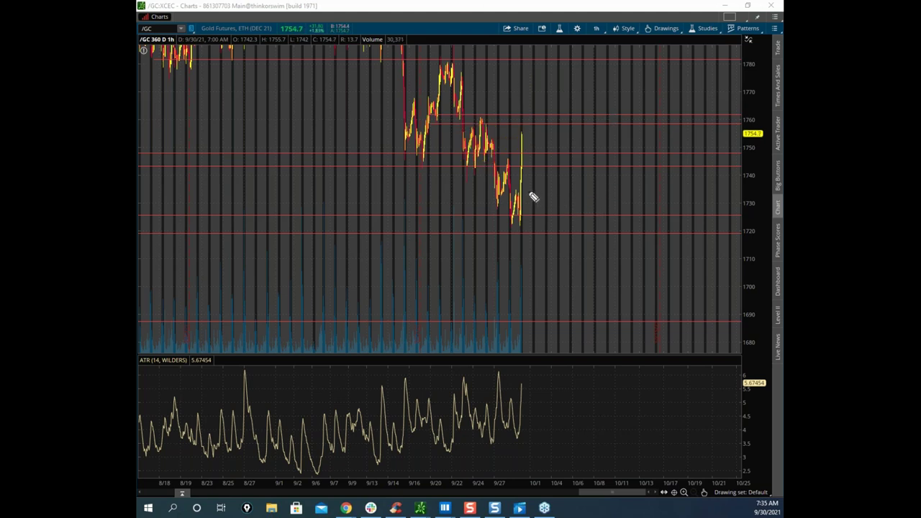
pyautogui.moveTo(523, 139)
pyautogui.mouseDown()
pyautogui.moveTo(528, 117)
pyautogui.moveTo(623, 122)
pyautogui.mouseUp()
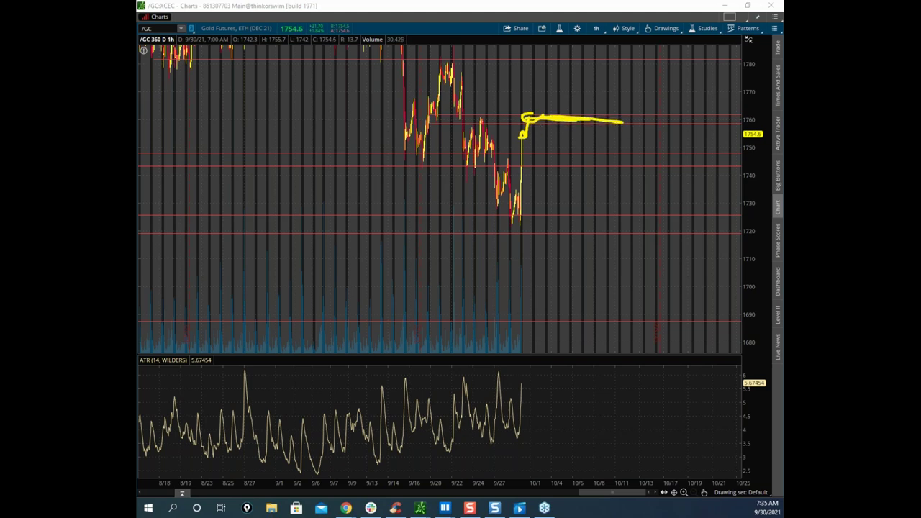
pyautogui.press('Escape')
# Bring the Bookmap gold heatmap back over the chart and maximize it.
pyautogui.moveTo(781, 101); pyautogui.dragTo(513, 58)
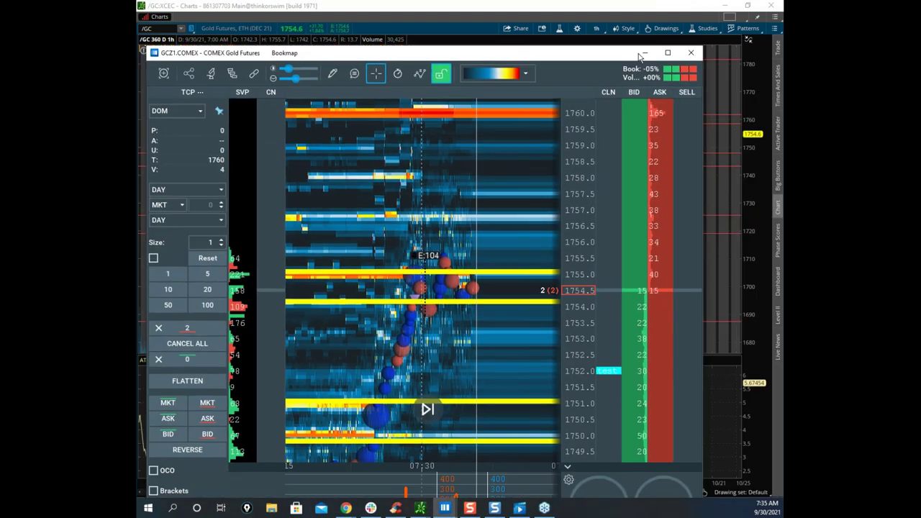
pyautogui.click(662, 54)
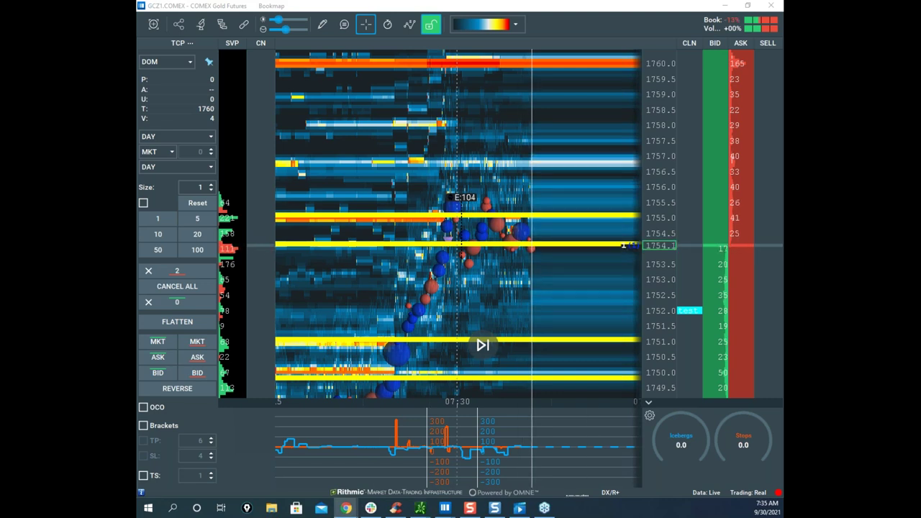
pyautogui.moveTo(138, 123); pyautogui.dragTo(137, 18)
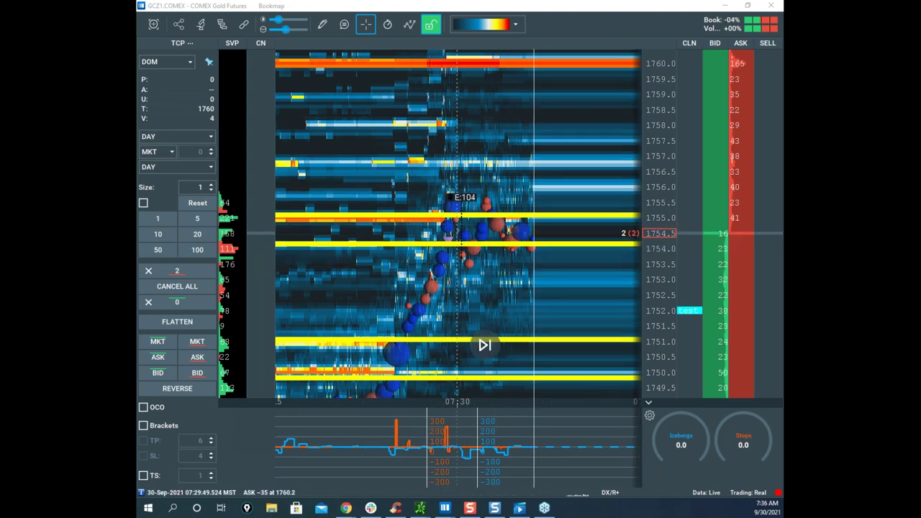
# Sketch gold swinging from 1755 to 1759, back to 1755 and above 1760, plus a drop from 1754 to 1751 and a mark near 1749.5.
pyautogui.moveTo(525, 115); pyautogui.dragTo(623, 122)
pyautogui.moveTo(480, 212)
pyautogui.mouseDown()
pyautogui.moveTo(511, 98)
pyautogui.moveTo(564, 226)
pyautogui.moveTo(569, 182)
pyautogui.moveTo(589, 187)
pyautogui.moveTo(590, 62)
pyautogui.moveTo(599, 92)
pyautogui.mouseUp()
pyautogui.moveTo(556, 67)
pyautogui.mouseDown()
pyautogui.moveTo(580, 78)
pyautogui.moveTo(597, 35)
pyautogui.mouseUp()
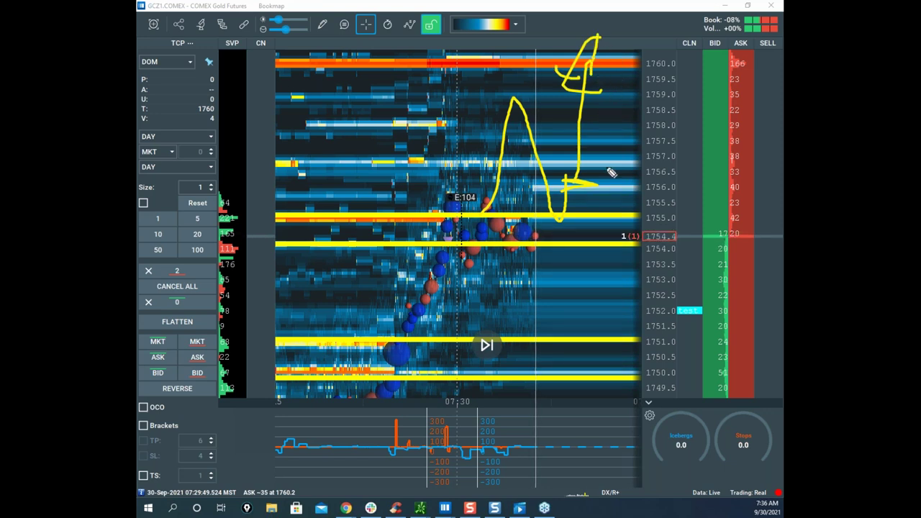
pyautogui.moveTo(575, 247)
pyautogui.mouseDown()
pyautogui.moveTo(576, 309)
pyautogui.moveTo(586, 311)
pyautogui.moveTo(577, 303)
pyautogui.moveTo(579, 316)
pyautogui.mouseUp()
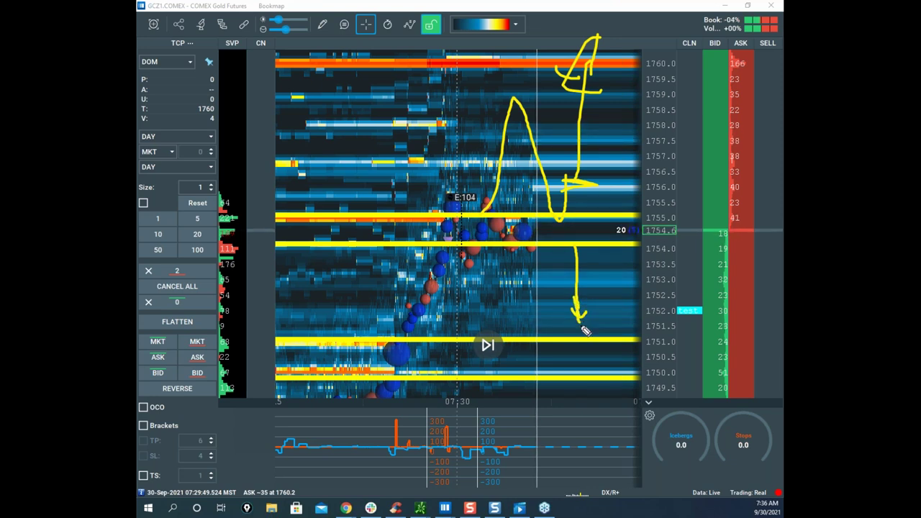
pyautogui.moveTo(582, 249); pyautogui.dragTo(581, 336)
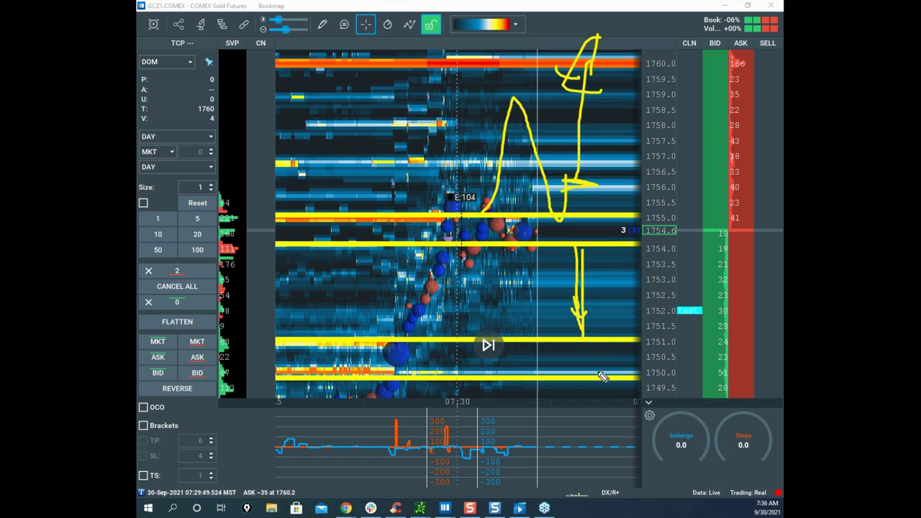
pyautogui.moveTo(590, 386); pyautogui.dragTo(604, 386)
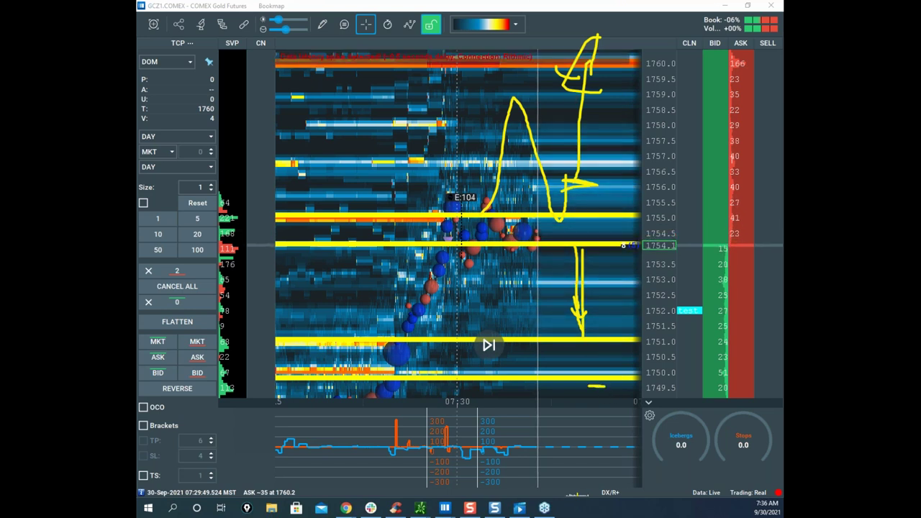
pyautogui.press('Escape')
# Move the gold heatmap away, reveal the desktop, and show the Bookmap Light Sweet Crude Oil heatmap maximized.
pyautogui.moveTo(514, 7)
pyautogui.mouseDown()
pyautogui.moveTo(633, 24)
pyautogui.moveTo(783, 29)
pyautogui.mouseUp()
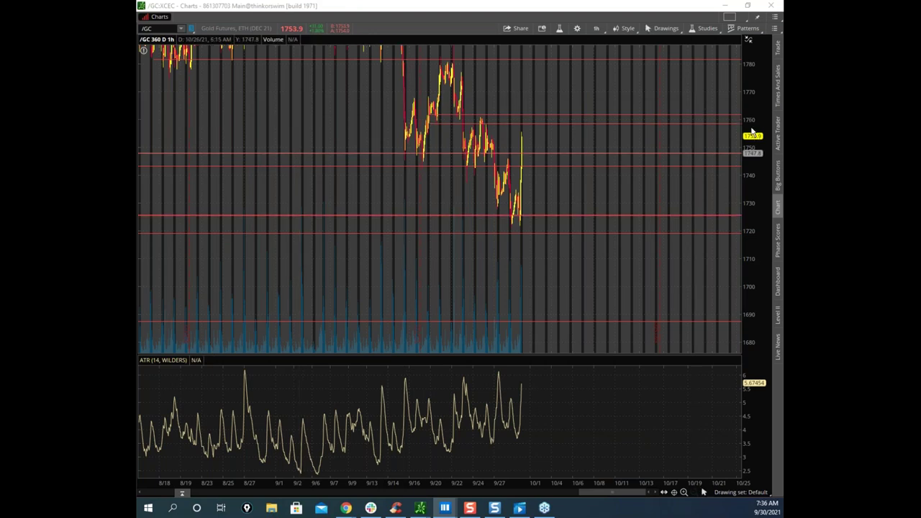
pyautogui.press('super+d')
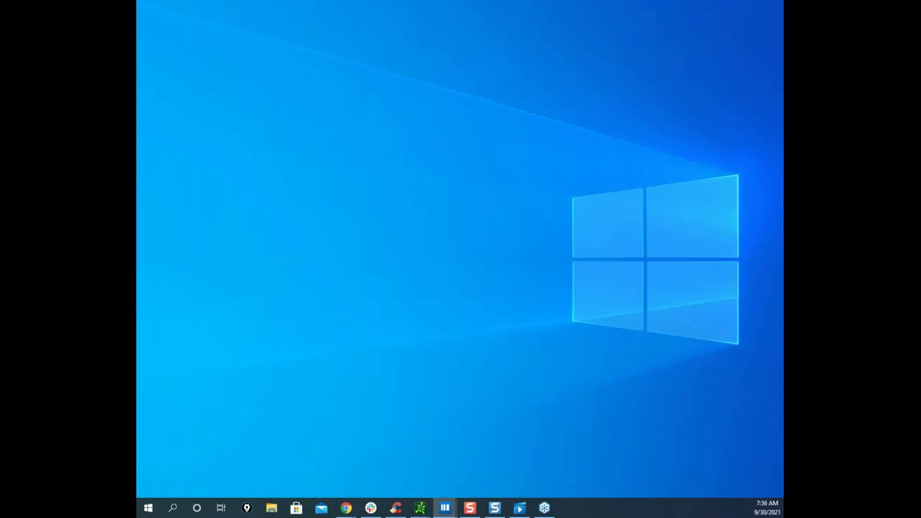
pyautogui.click(445, 508)
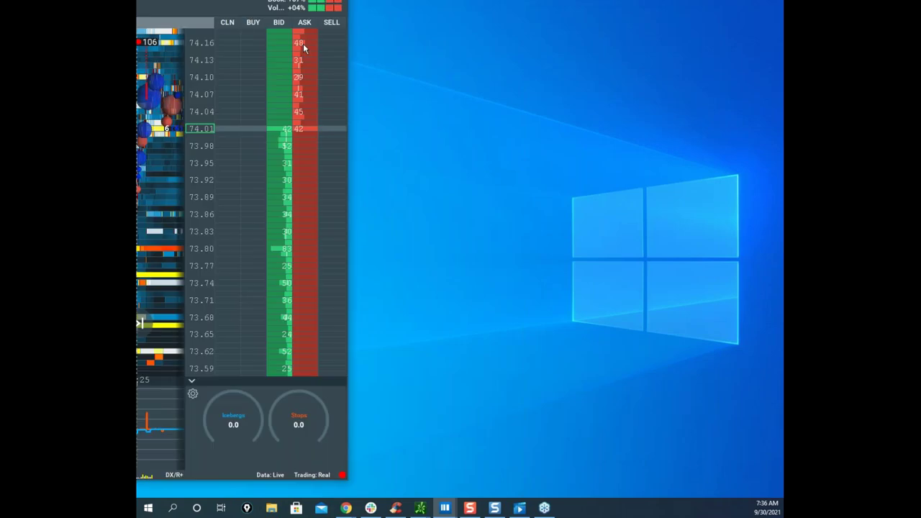
pyautogui.click(699, 51)
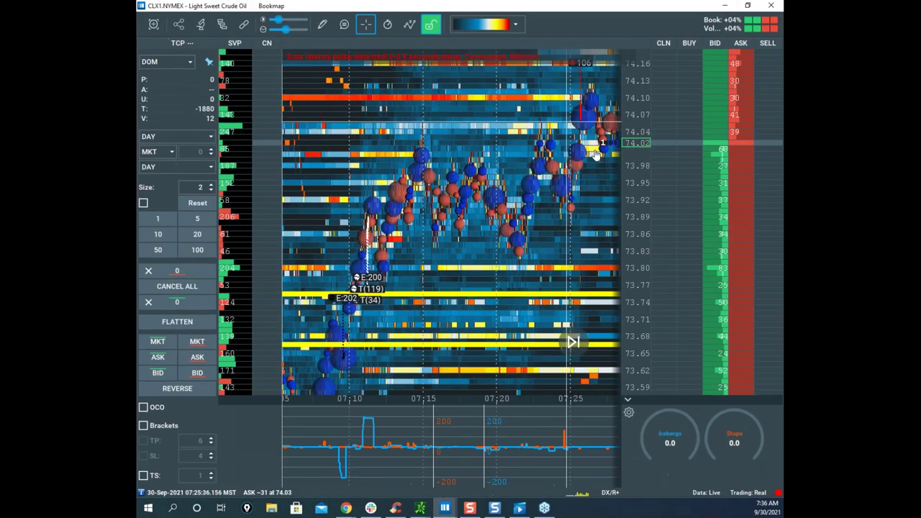
# Show the hourly /CL chart in thinkorswim with extra space after the latest bar, and clear the leftover sketch from it.
pyautogui.moveTo(138, 170); pyautogui.dragTo(513, 148)
pyautogui.click(580, 151)
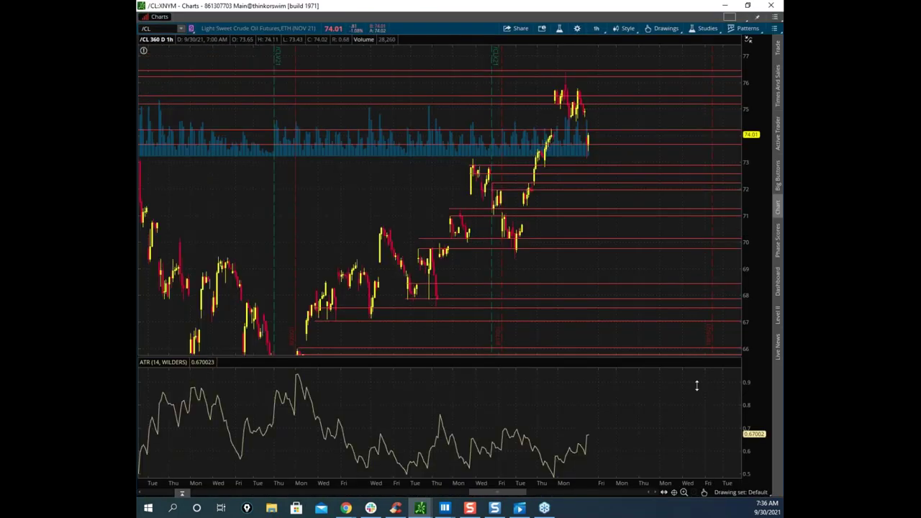
pyautogui.moveTo(595, 484); pyautogui.dragTo(440, 473)
pyautogui.moveTo(570, 161); pyautogui.dragTo(514, 74)
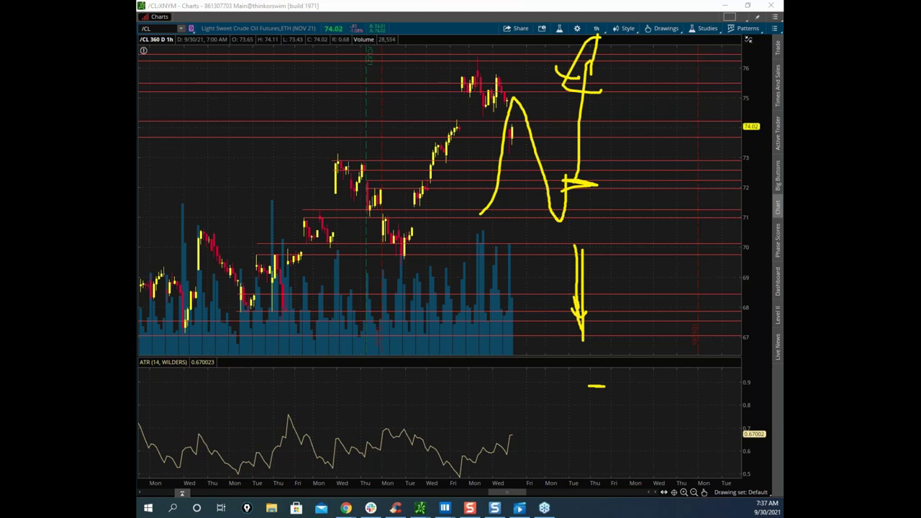
pyautogui.press('e')
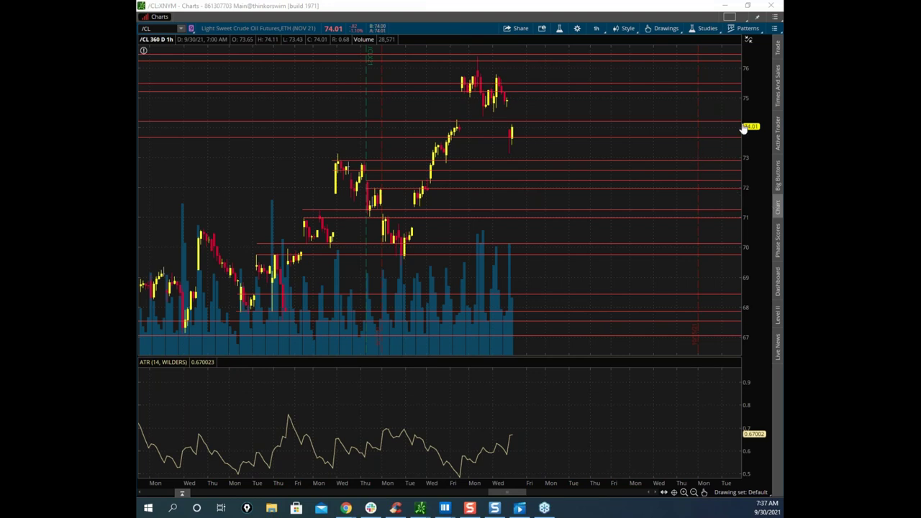
pyautogui.moveTo(752, 128)
pyautogui.mouseDown()
pyautogui.moveTo(757, 119)
pyautogui.moveTo(738, 121)
pyautogui.mouseUp()
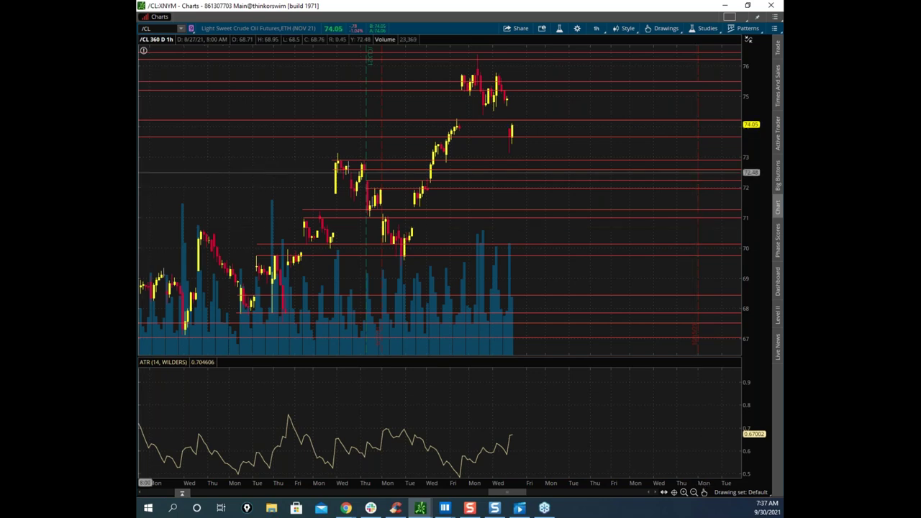
pyautogui.hotkey('alt', 'Tab')
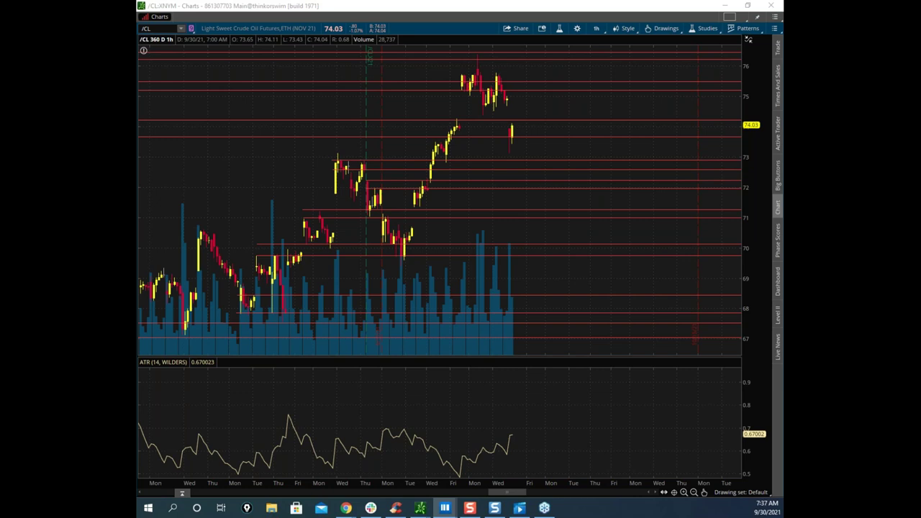
pyautogui.hotkey('alt', 'Tab')
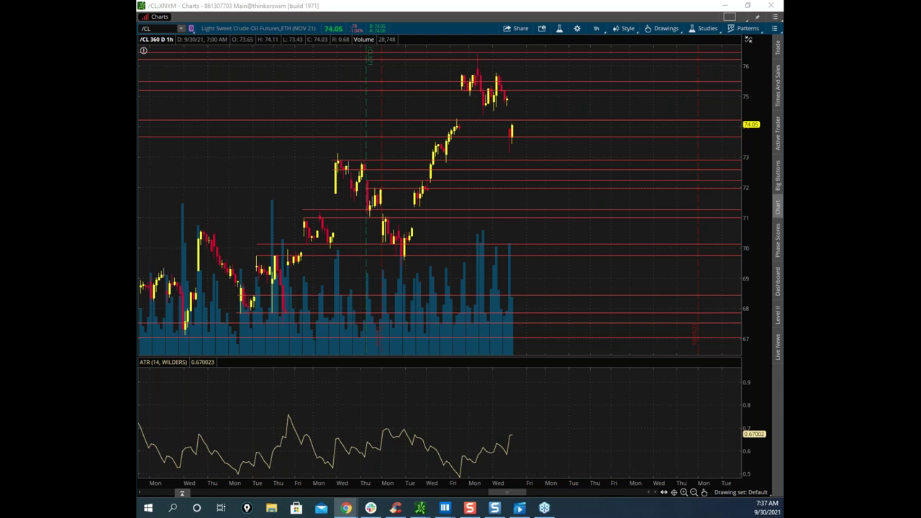
pyautogui.hotkey('alt', 'Tab')
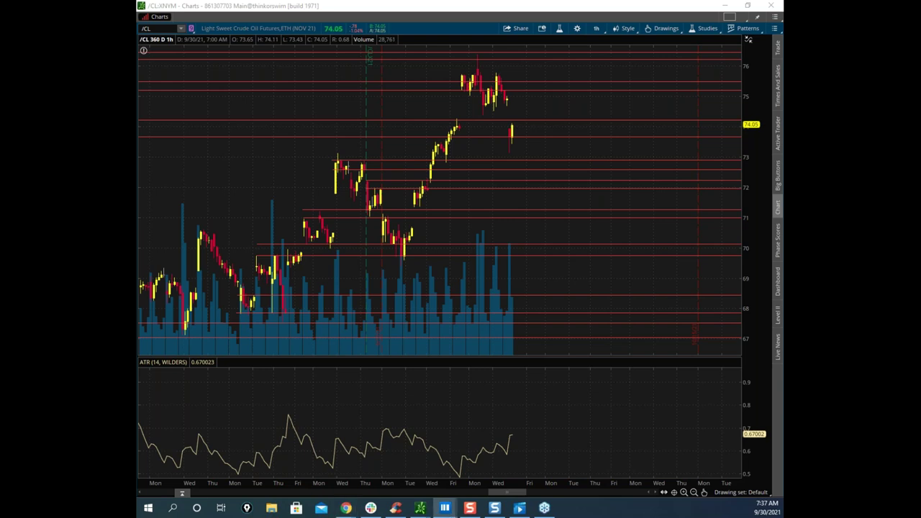
pyautogui.hotkey('alt', 'Tab')
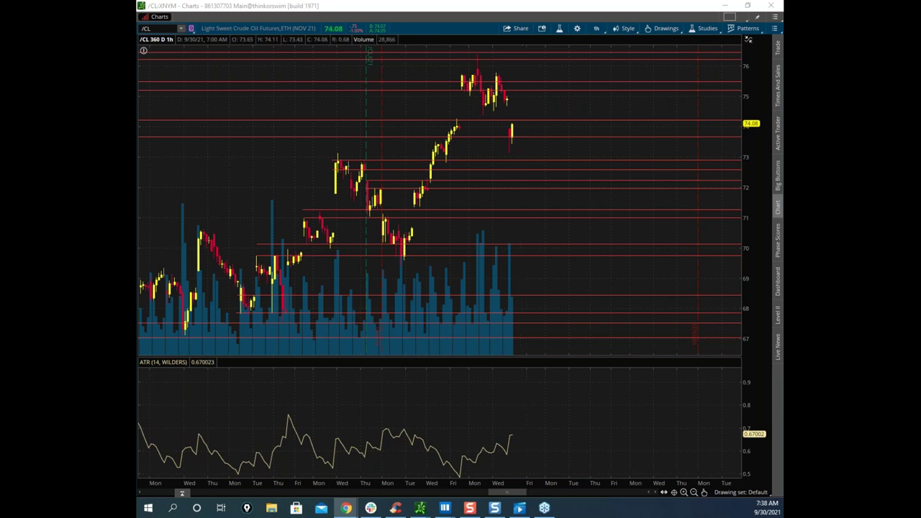
# Switch to the remote desktop browser window, maximize it, and bring Sierra Chart's chartbook tabs into view.
pyautogui.moveTo(14, 148); pyautogui.dragTo(608, 81)
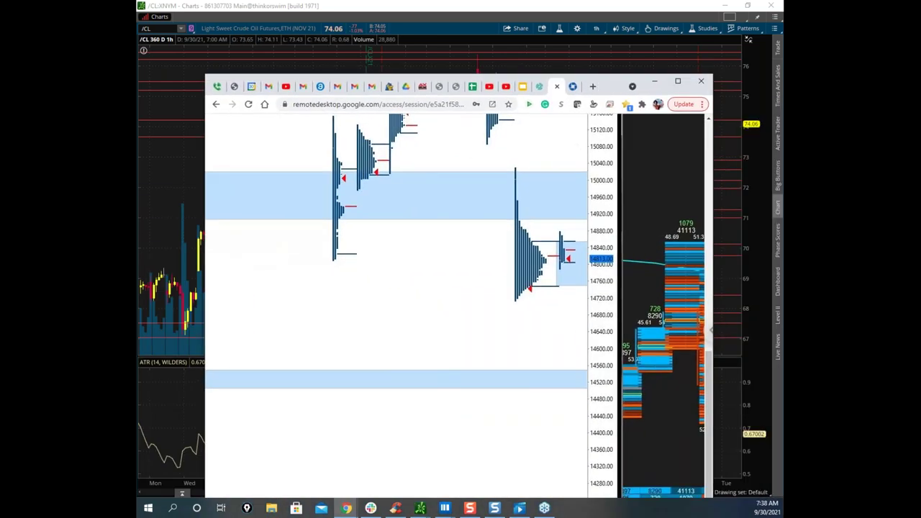
pyautogui.click(682, 84)
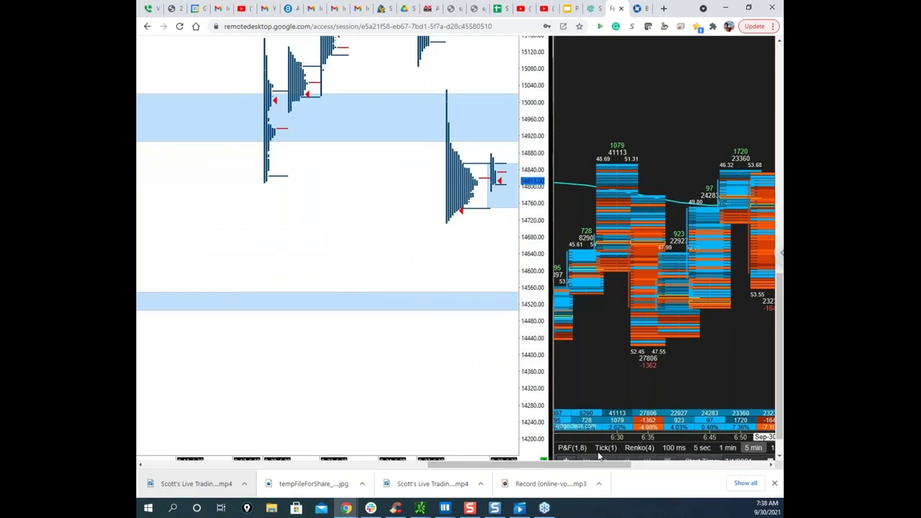
pyautogui.moveTo(595, 467); pyautogui.dragTo(538, 467)
pyautogui.moveTo(781, 365); pyautogui.dragTo(782, 289)
pyautogui.scroll(-1, 353, 229)
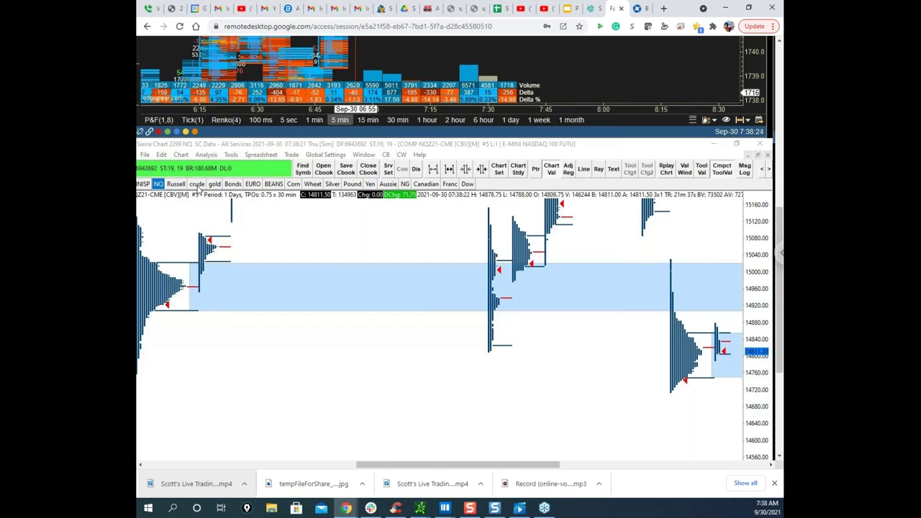
# Open the crude chartbook in Sierra Chart and examine its VWAP bands, value area lines and cumulative delta.
pyautogui.click(198, 185)
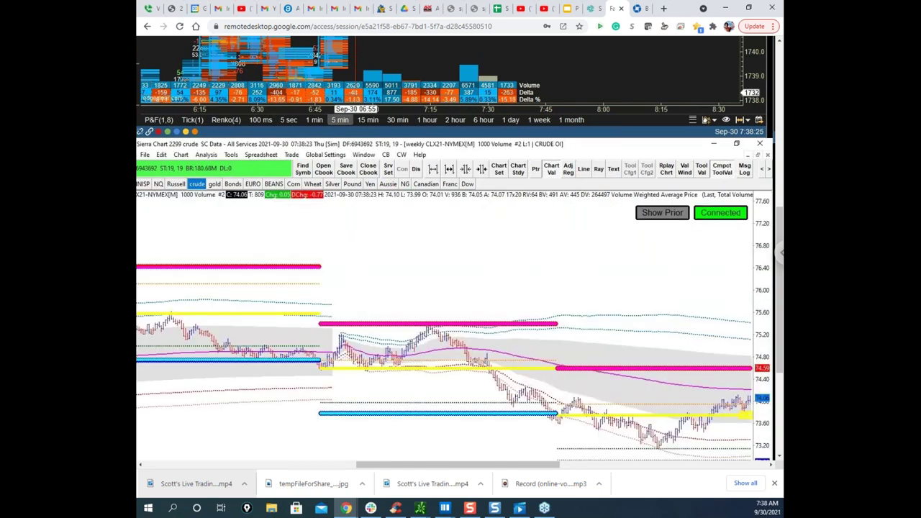
pyautogui.scroll(-3, 776, 301)
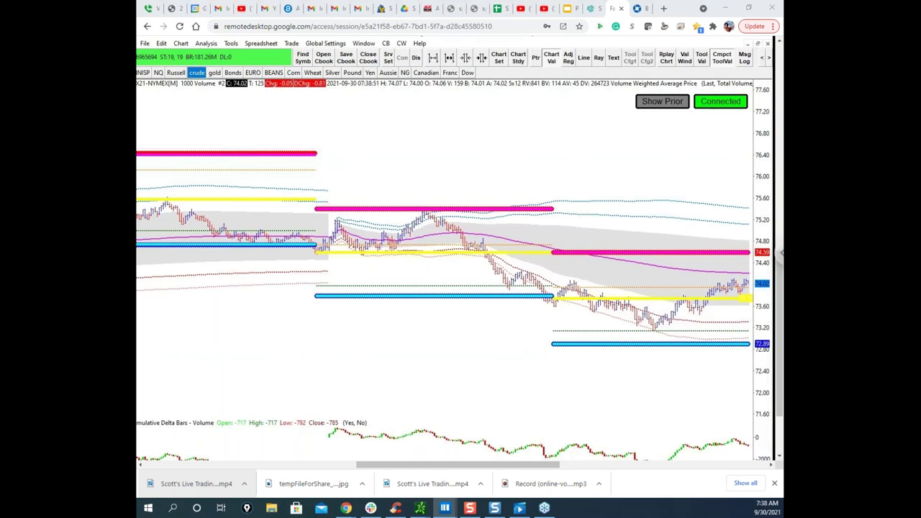
pyautogui.moveTo(136, 321)
pyautogui.mouseDown()
pyautogui.moveTo(359, 239)
pyautogui.moveTo(136, 317)
pyautogui.mouseUp()
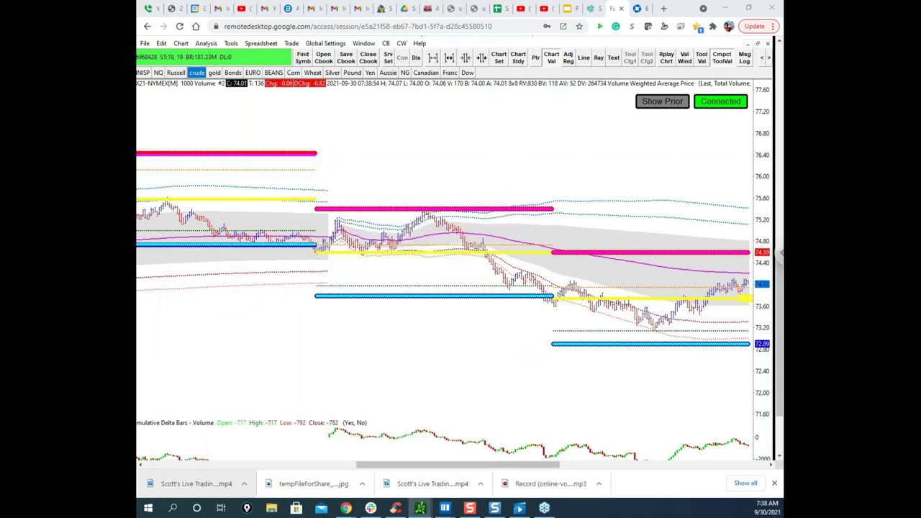
# Switch to thinkorswim's hourly /CL chart, trace the earlier drop from about 73 to 70 and its rebound freehand, and clear the sketch.
pyautogui.click(428, 508)
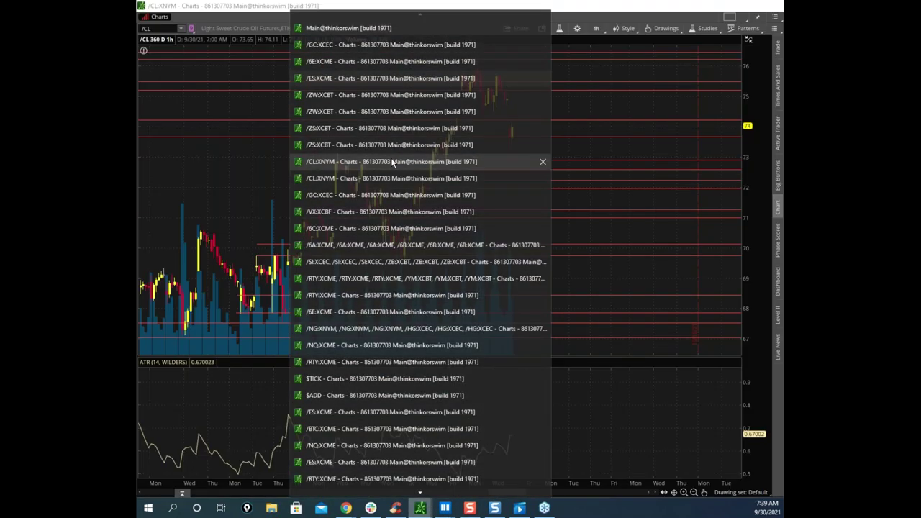
pyautogui.click(392, 162)
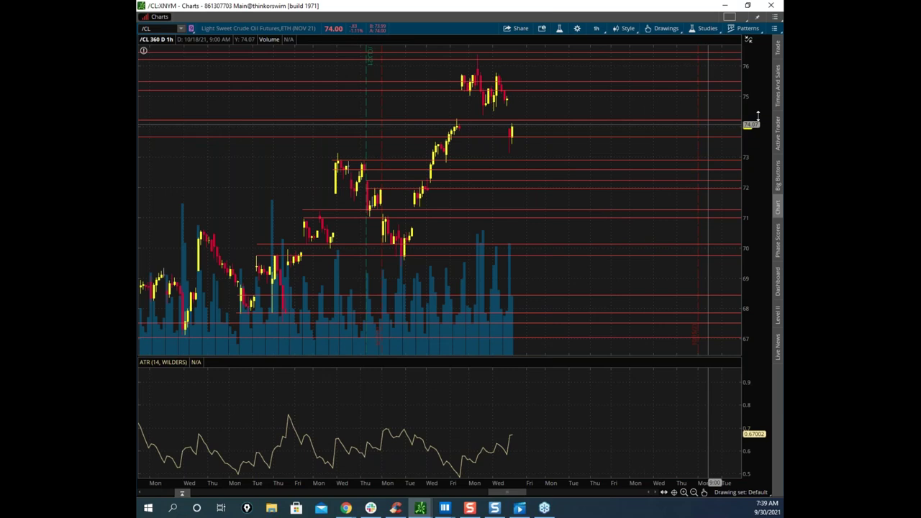
pyautogui.moveTo(749, 112); pyautogui.dragTo(749, 129)
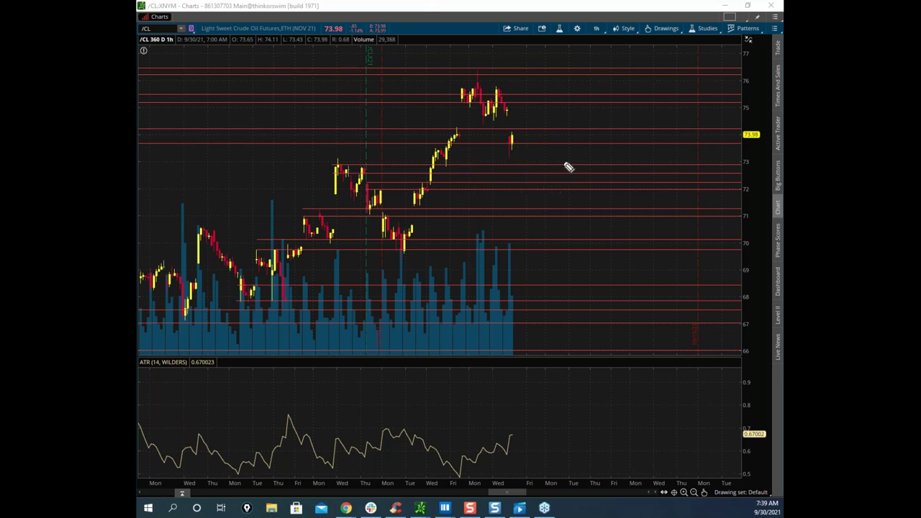
pyautogui.moveTo(327, 165)
pyautogui.mouseDown()
pyautogui.moveTo(367, 165)
pyautogui.moveTo(354, 192)
pyautogui.moveTo(368, 188)
pyautogui.moveTo(369, 216)
pyautogui.moveTo(372, 191)
pyautogui.moveTo(386, 229)
pyautogui.moveTo(419, 230)
pyautogui.moveTo(408, 232)
pyautogui.moveTo(439, 152)
pyautogui.mouseUp()
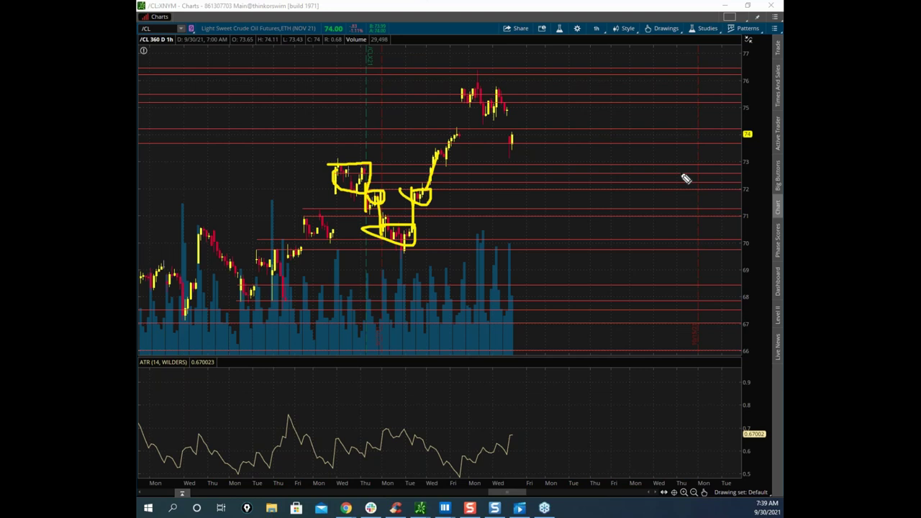
pyautogui.press('Escape')
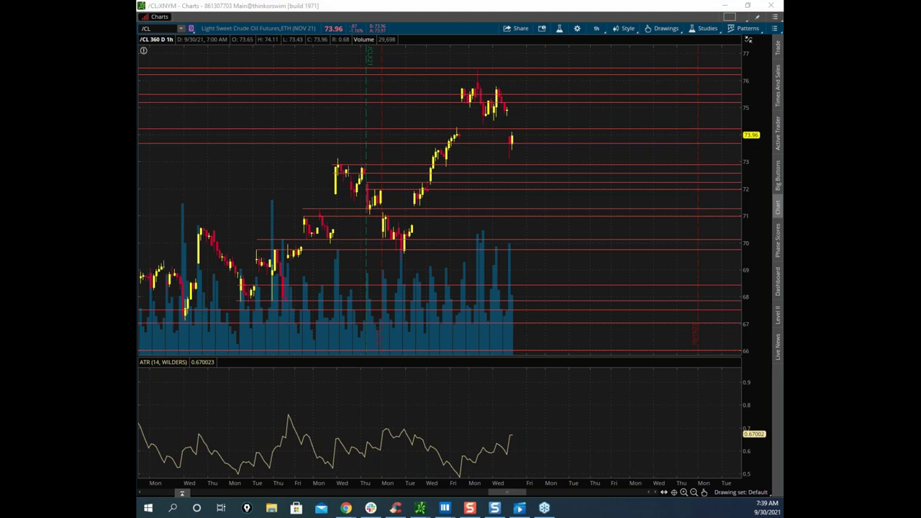
# Return to Sierra Chart's crude chartbook, restore the weekly chart so all charts are tiled, and move the small /CL window away.
pyautogui.click(420, 508)
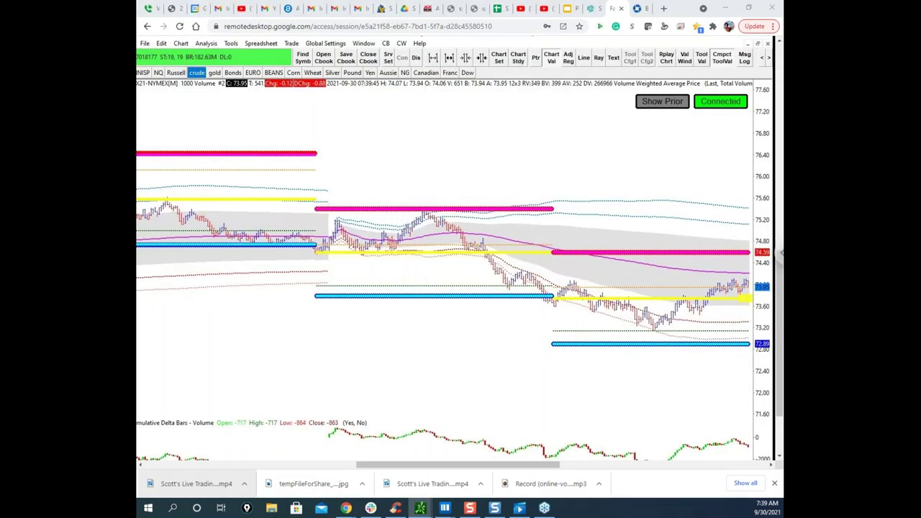
pyautogui.scroll(-1, 343, 264)
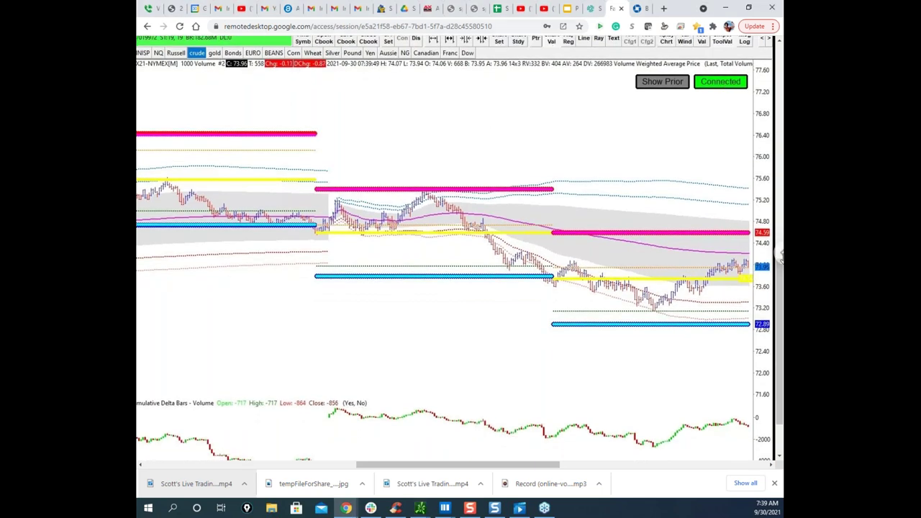
pyautogui.scroll(1, 741, 72)
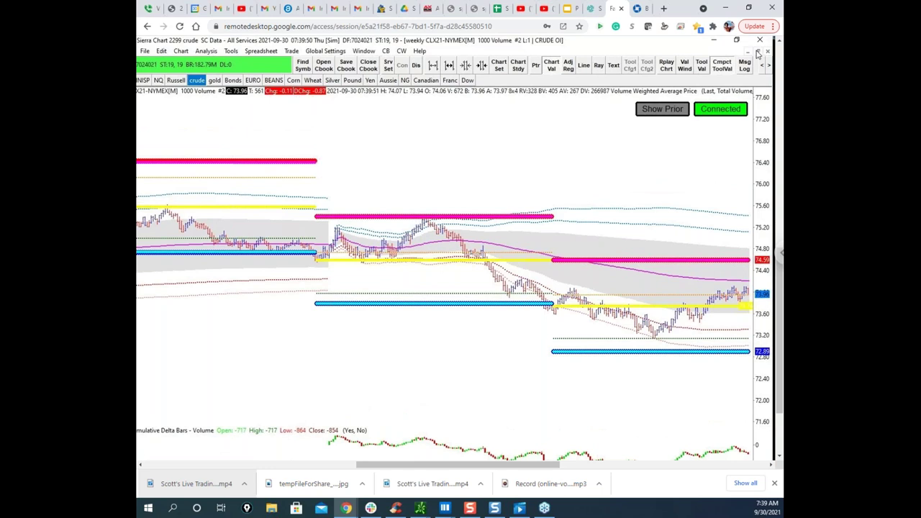
pyautogui.click(756, 52)
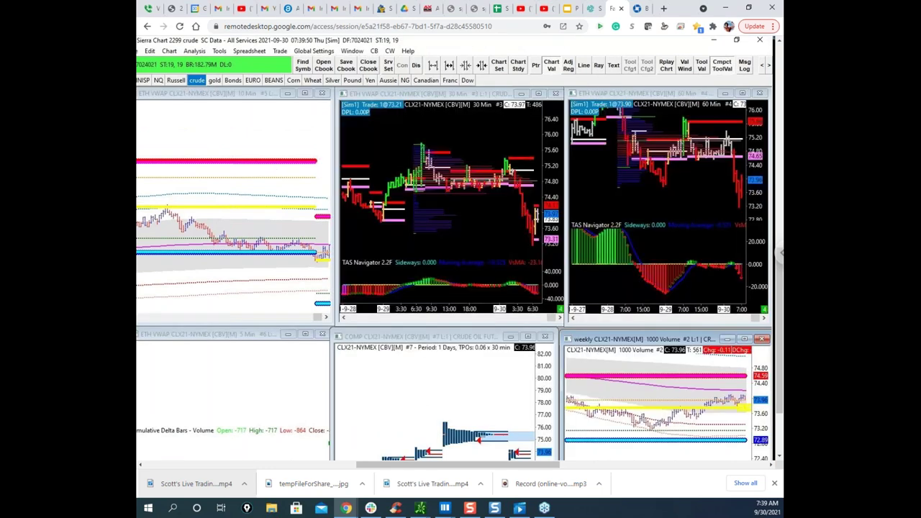
pyautogui.click(420, 508)
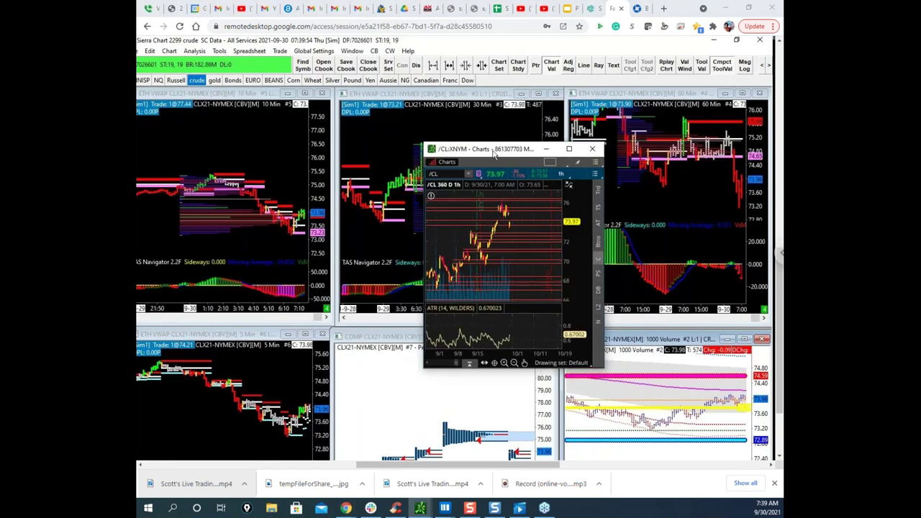
pyautogui.moveTo(490, 151); pyautogui.dragTo(486, 2)
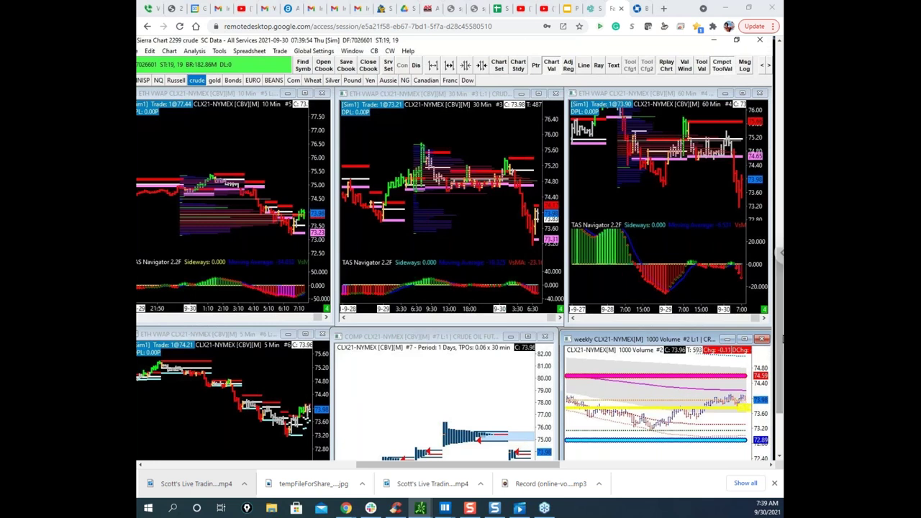
# Maximize the crude COMP profile chart and examine its daily profiles and value area zones.
pyautogui.scroll(-3, 552, 259)
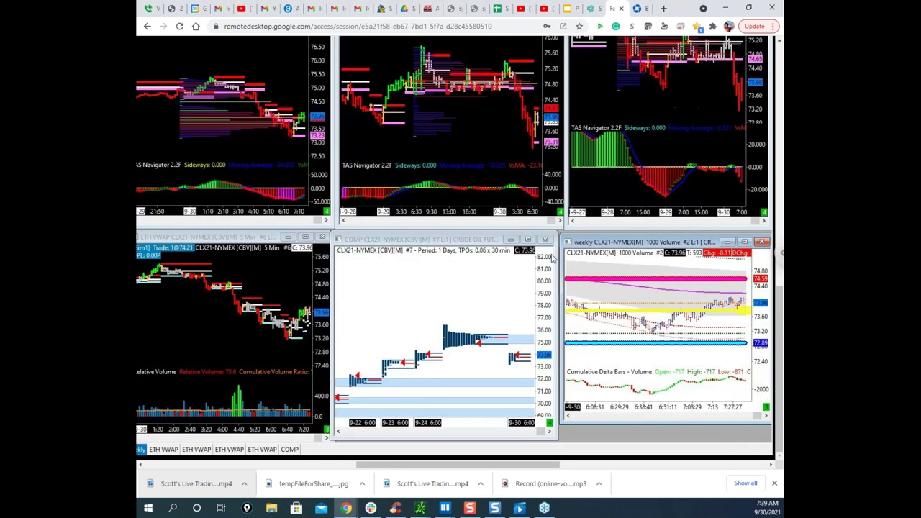
pyautogui.click(528, 240)
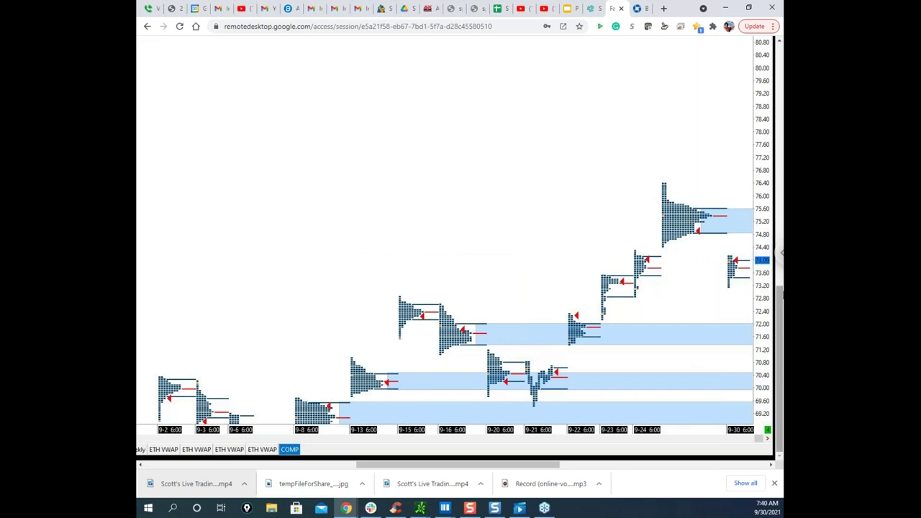
pyautogui.scroll(2, 781, 287)
pyautogui.scroll(1, 781, 288)
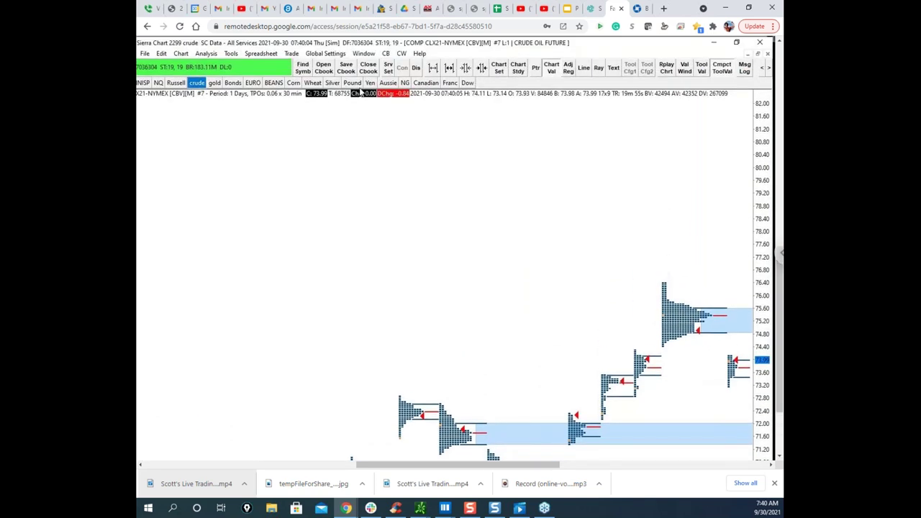
# Open the EMINISP chartbook and mark the edges of the zone between about 4376 and 4400 on the composite profile with temporary strokes.
pyautogui.click(143, 82)
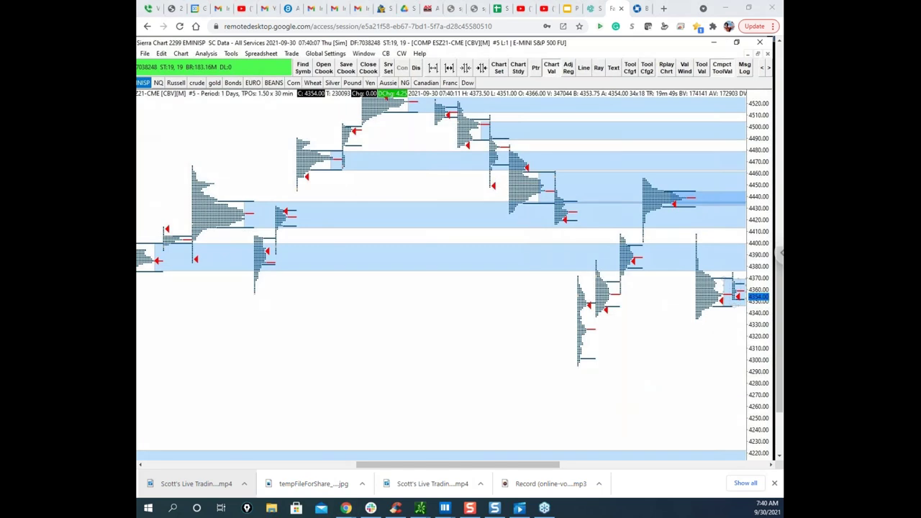
pyautogui.moveTo(759, 432); pyautogui.dragTo(759, 423)
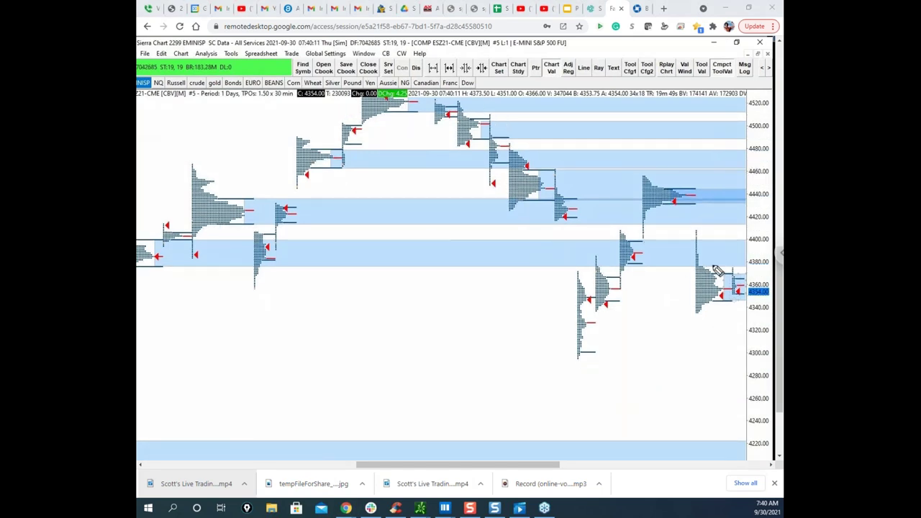
pyautogui.moveTo(712, 269); pyautogui.dragTo(738, 269)
pyautogui.moveTo(698, 243); pyautogui.dragTo(742, 242)
pyautogui.moveTo(156, 241); pyautogui.dragTo(306, 240)
pyautogui.moveTo(193, 267); pyautogui.dragTo(263, 267)
pyautogui.moveTo(731, 275); pyautogui.dragTo(740, 274)
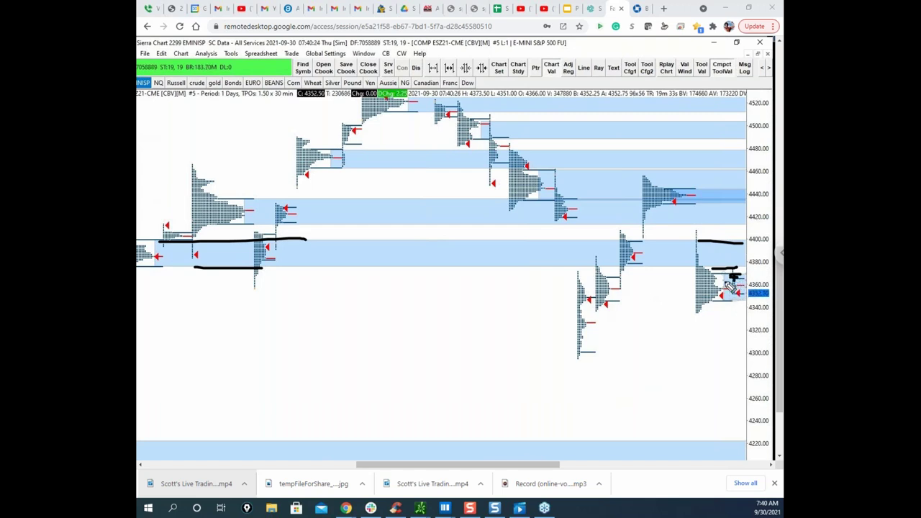
pyautogui.click(526, 57)
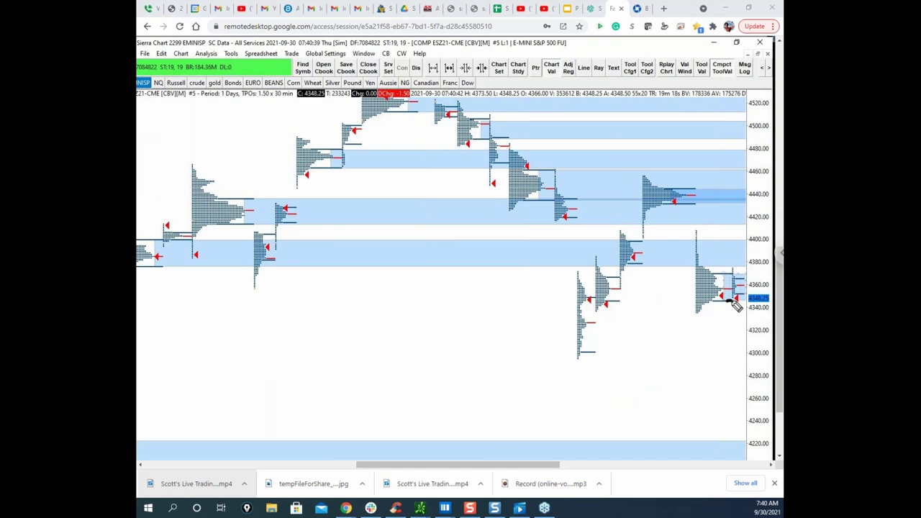
# Sketch an arrow to the value area low near 4346 and possible price paths above and below the latest profile, and clear the sketch.
pyautogui.moveTo(703, 332); pyautogui.dragTo(737, 302)
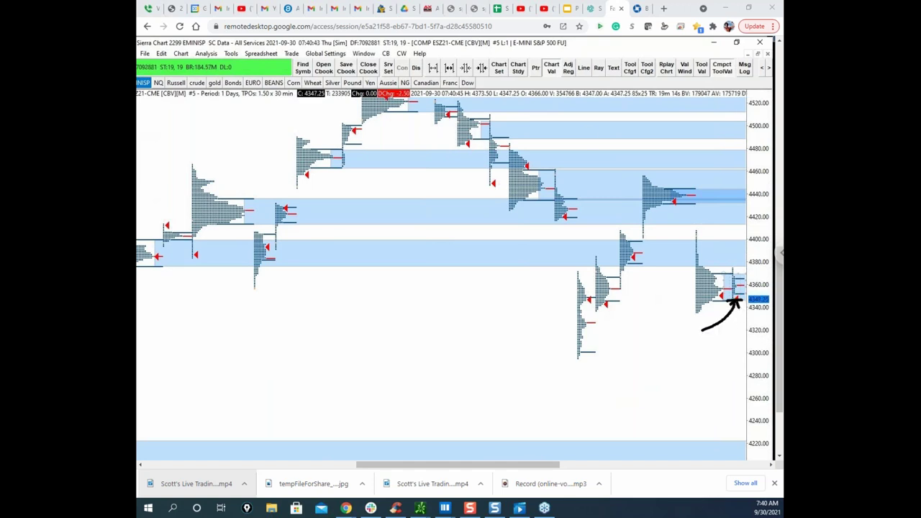
pyautogui.rightClick(710, 298)
pyautogui.moveTo(723, 302)
pyautogui.mouseDown()
pyautogui.moveTo(737, 301)
pyautogui.moveTo(740, 282)
pyautogui.moveTo(739, 318)
pyautogui.moveTo(735, 282)
pyautogui.moveTo(746, 285)
pyautogui.mouseUp()
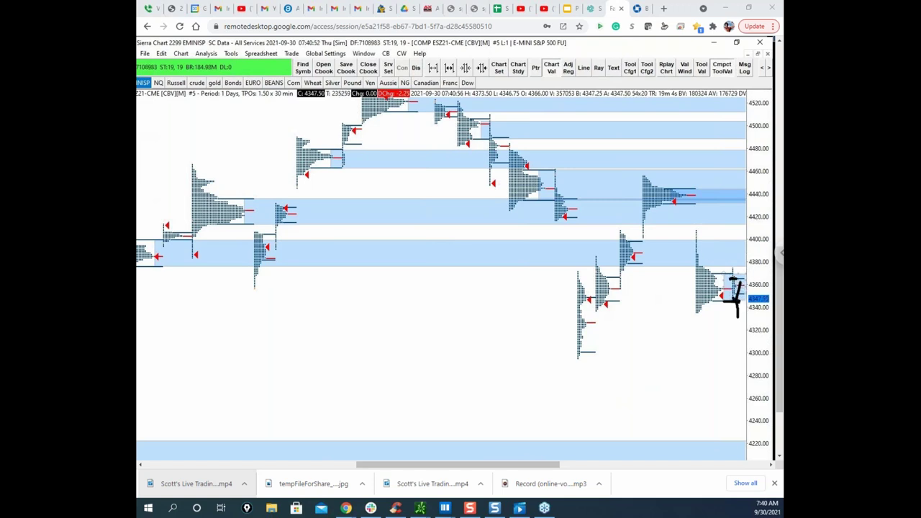
pyautogui.moveTo(740, 261)
pyautogui.mouseDown()
pyautogui.moveTo(742, 272)
pyautogui.moveTo(730, 274)
pyautogui.moveTo(746, 265)
pyautogui.mouseUp()
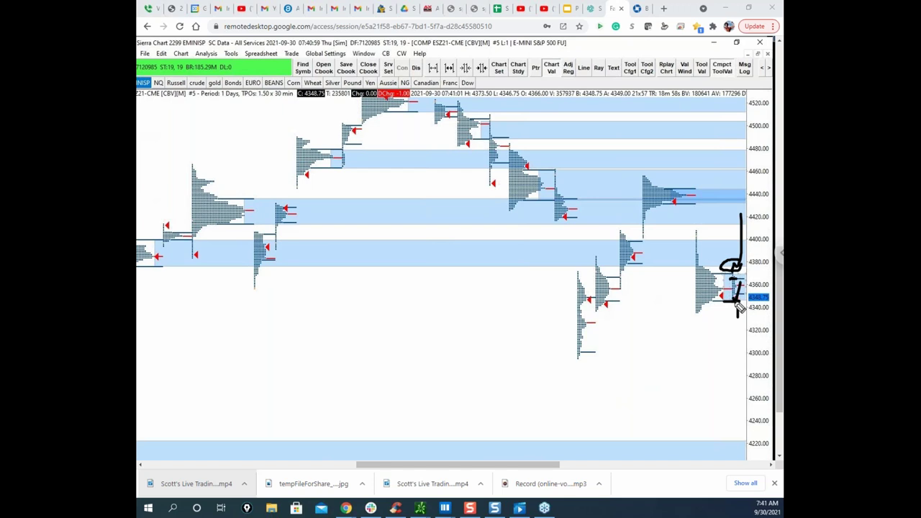
pyautogui.moveTo(737, 305); pyautogui.dragTo(737, 335)
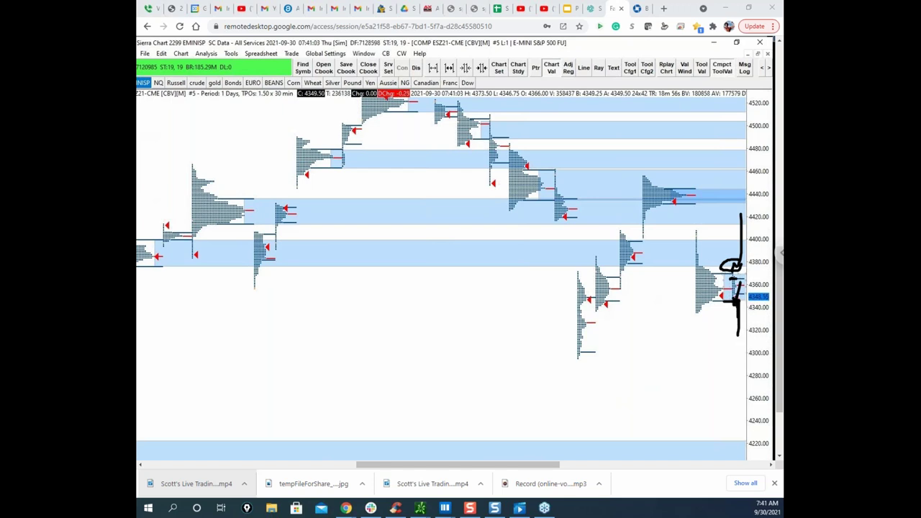
pyautogui.press('Escape')
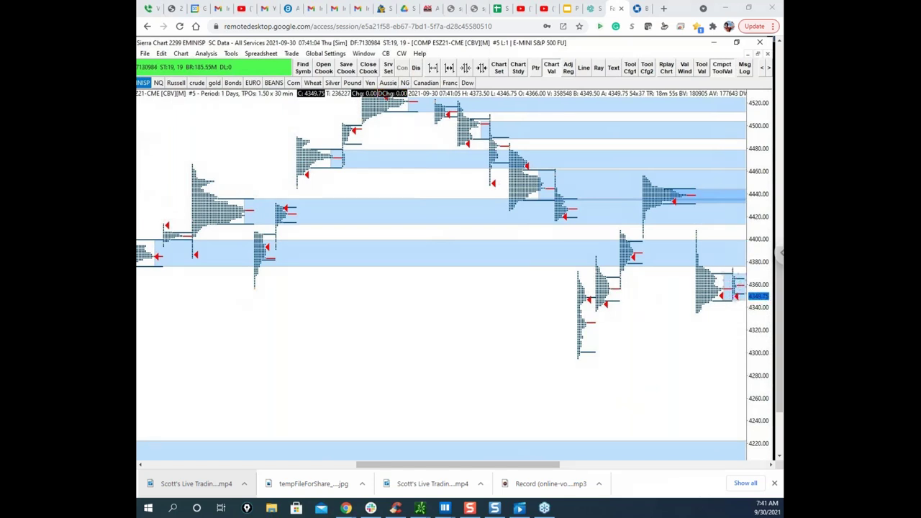
# Switch to the Bookmap E-Mini S&P 500 heatmap, maximize it, and examine the sell-off and stops around 07:40:40 up close.
pyautogui.click(445, 508)
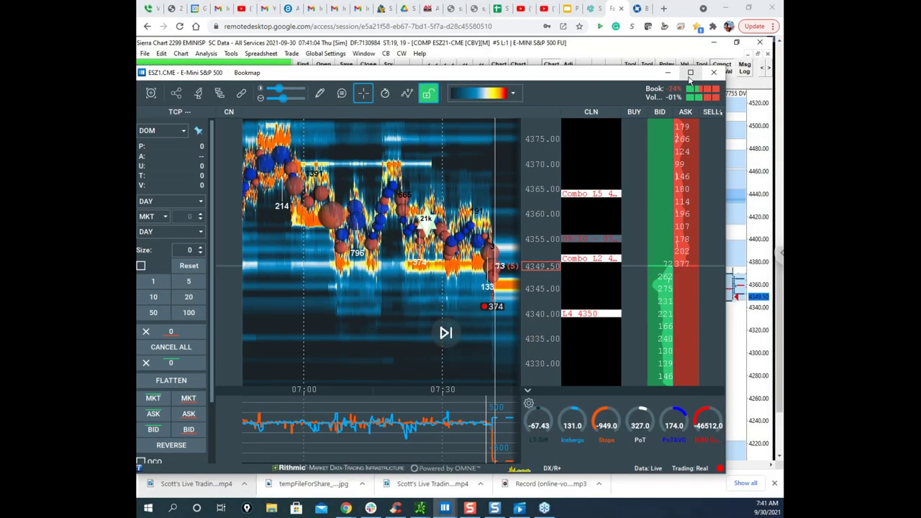
pyautogui.click(690, 74)
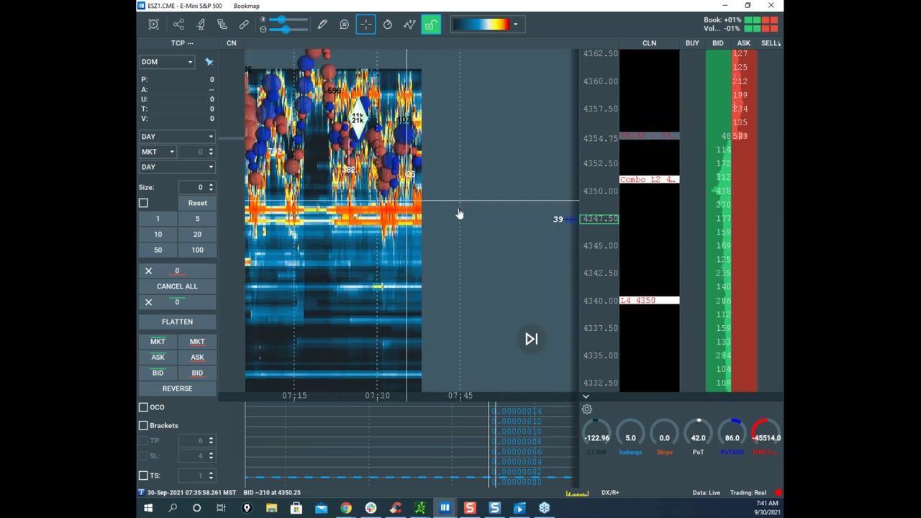
pyautogui.scroll(3, 480, 210)
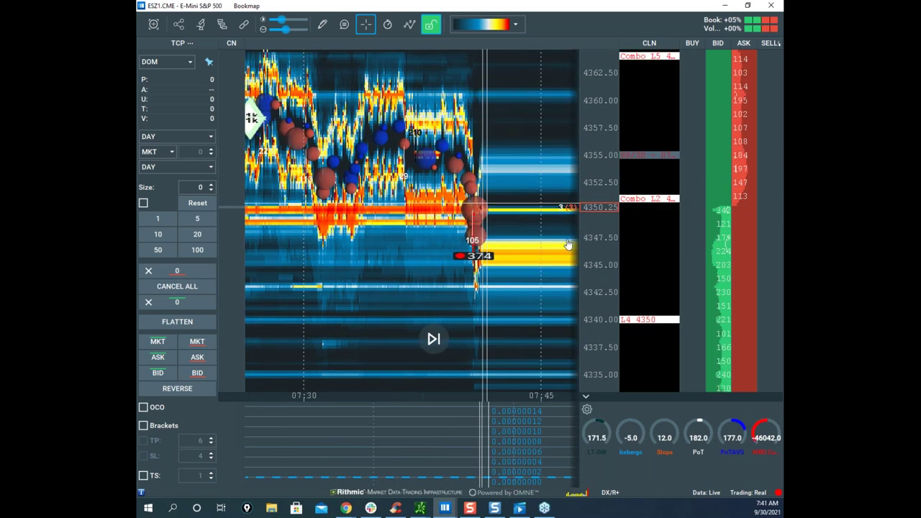
pyautogui.scroll(2, 518, 209)
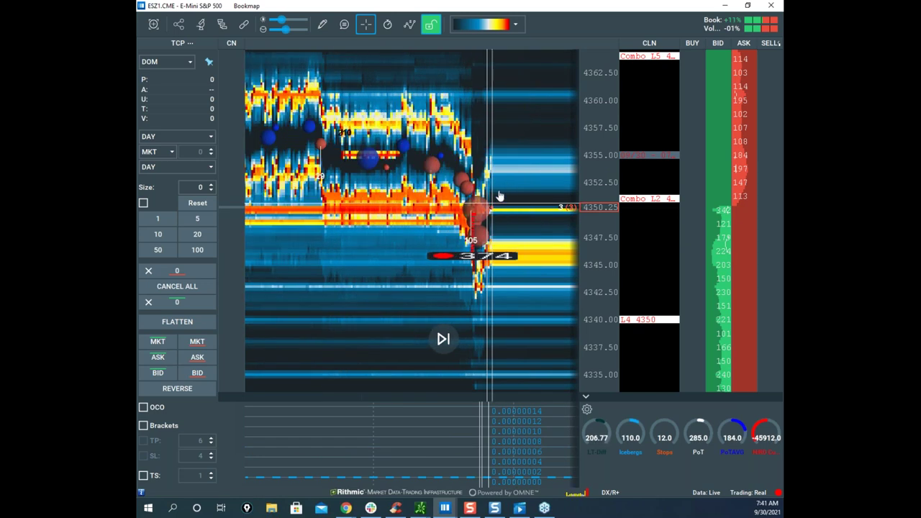
pyautogui.scroll(-2, 497, 199)
pyautogui.scroll(5, 466, 237)
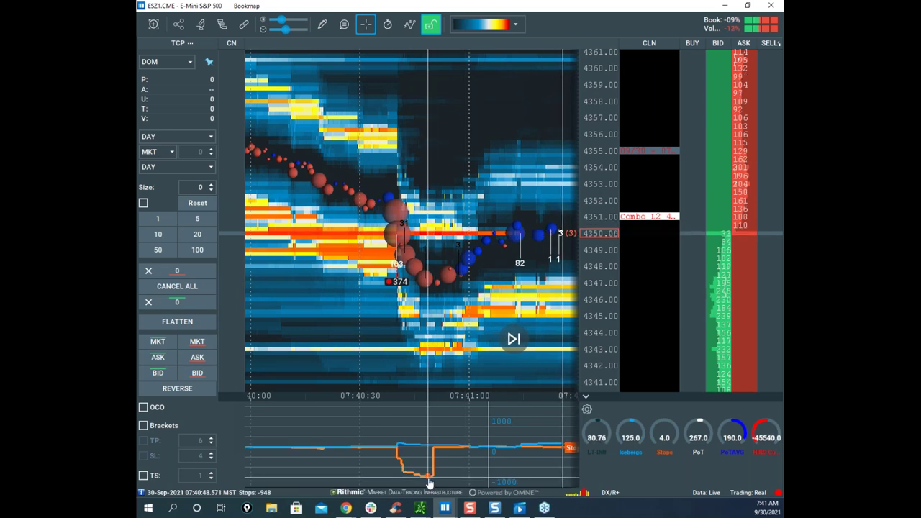
pyautogui.scroll(3, 587, 253)
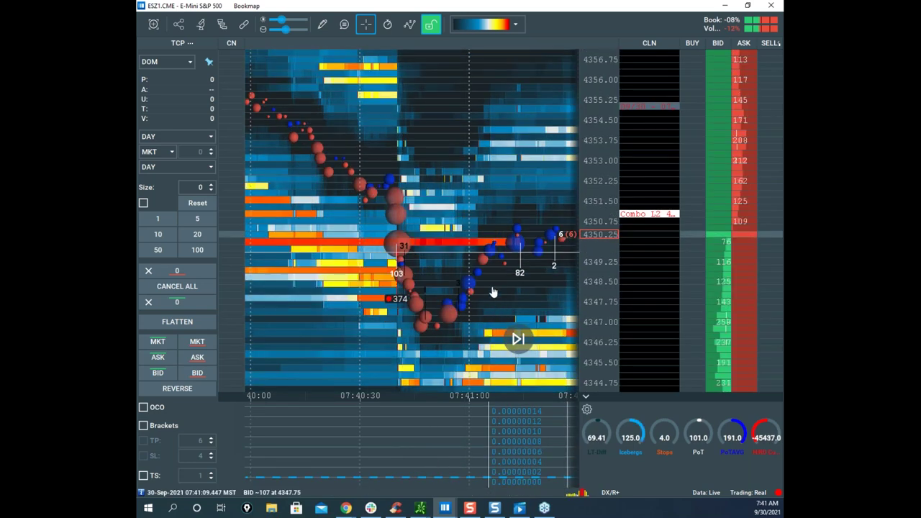
pyautogui.scroll(2, 431, 146)
# Draw horizontal lines at about 4351.75 and 4347.00 to bracket the stop-driven drop on the heatmap.
pyautogui.click(321, 24)
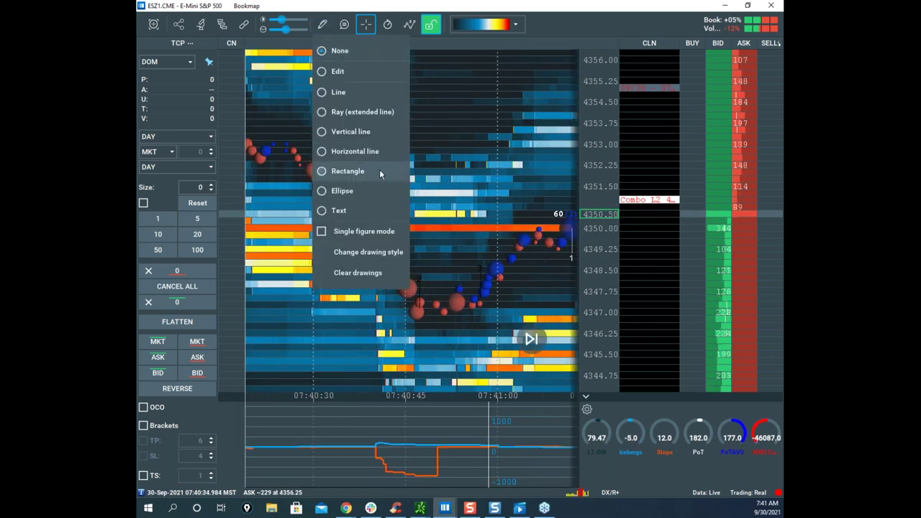
pyautogui.click(360, 152)
pyautogui.scroll(3, 338, 178)
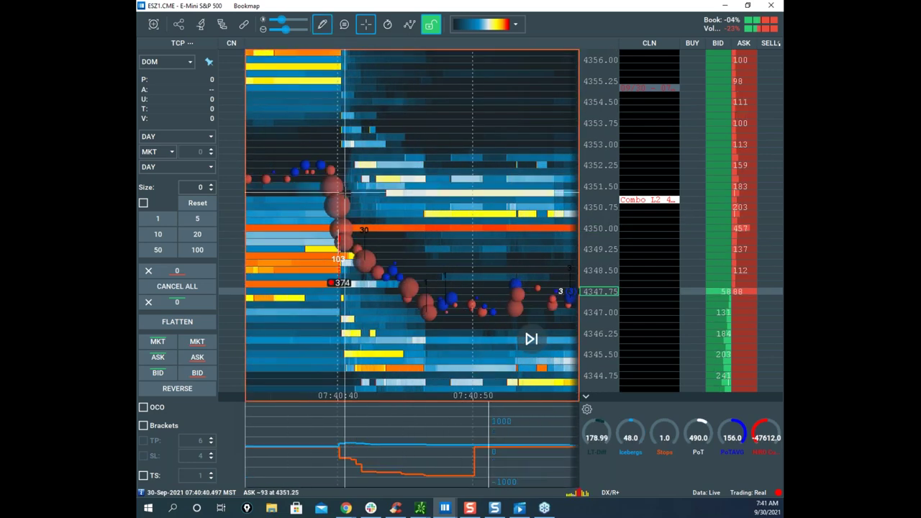
pyautogui.click(329, 175)
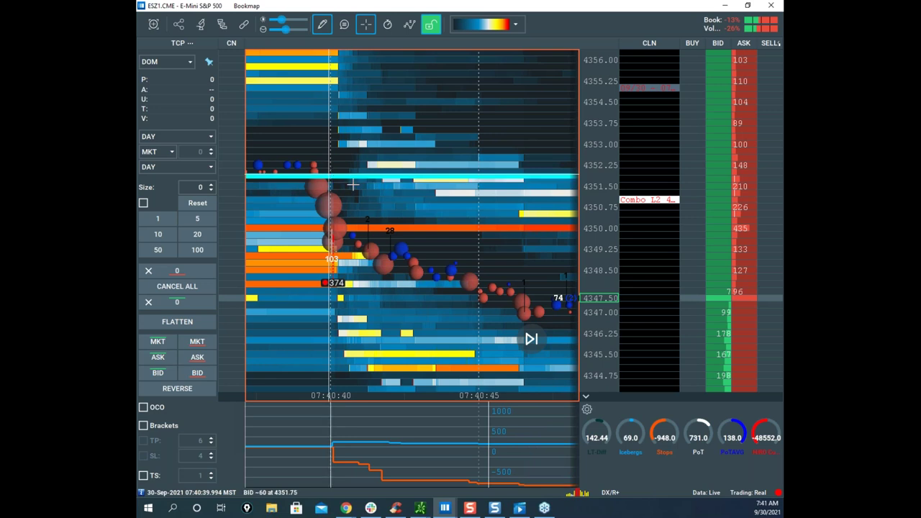
pyautogui.scroll(-5, 454, 221)
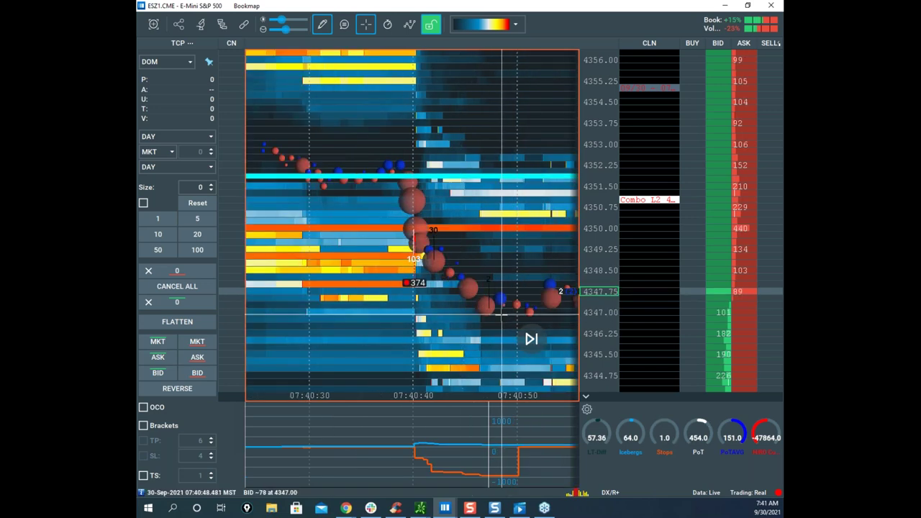
pyautogui.click(501, 315)
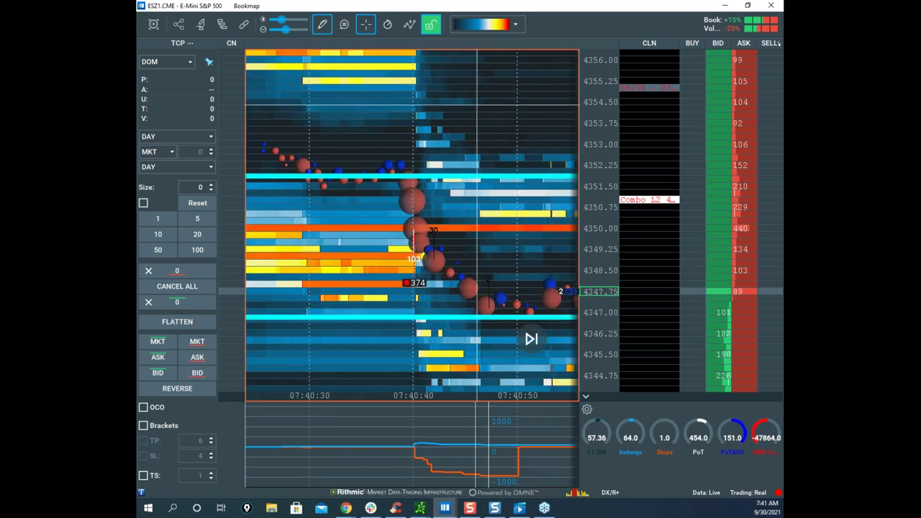
# Switch the drawing tool to Edit and open the line color chooser for the upper horizontal line.
pyautogui.click(322, 25)
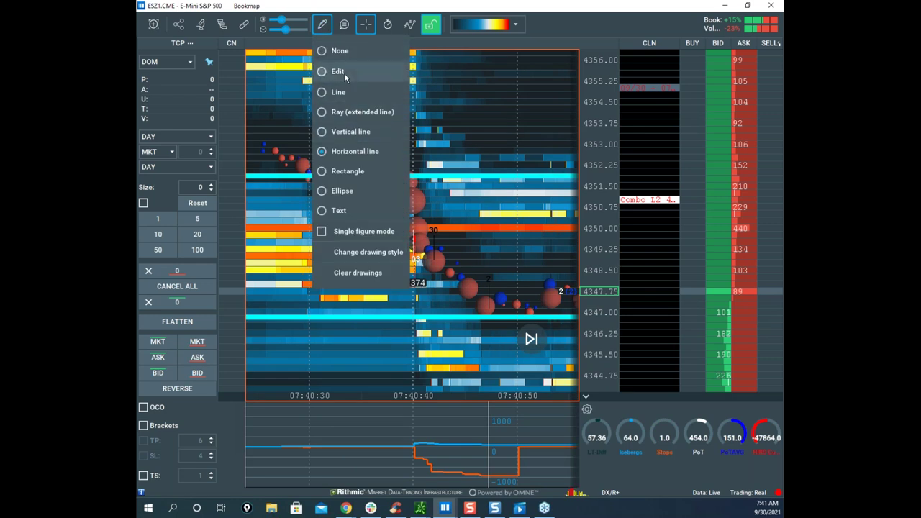
pyautogui.click(345, 76)
pyautogui.rightClick(450, 176)
pyautogui.click(472, 191)
pyautogui.click(468, 226)
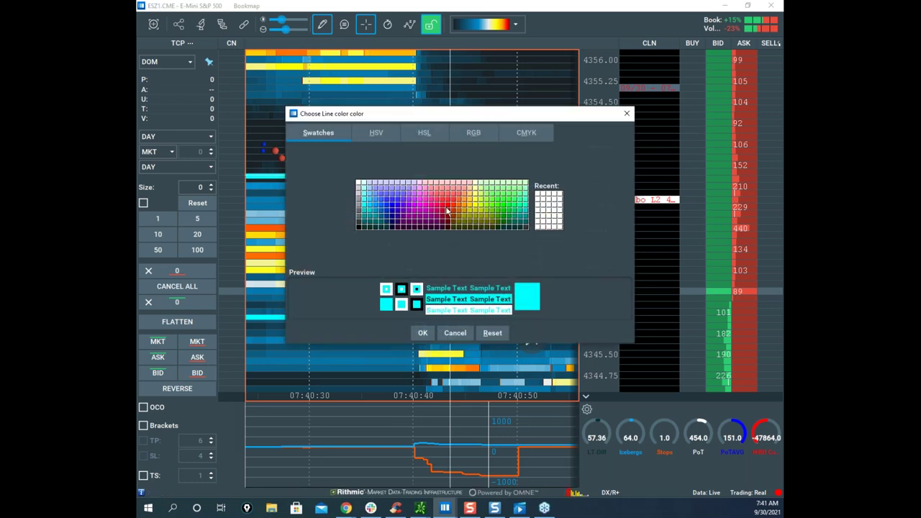
# Set the horizontal price line near 4352 to yellow and save its style.
pyautogui.click(474, 208)
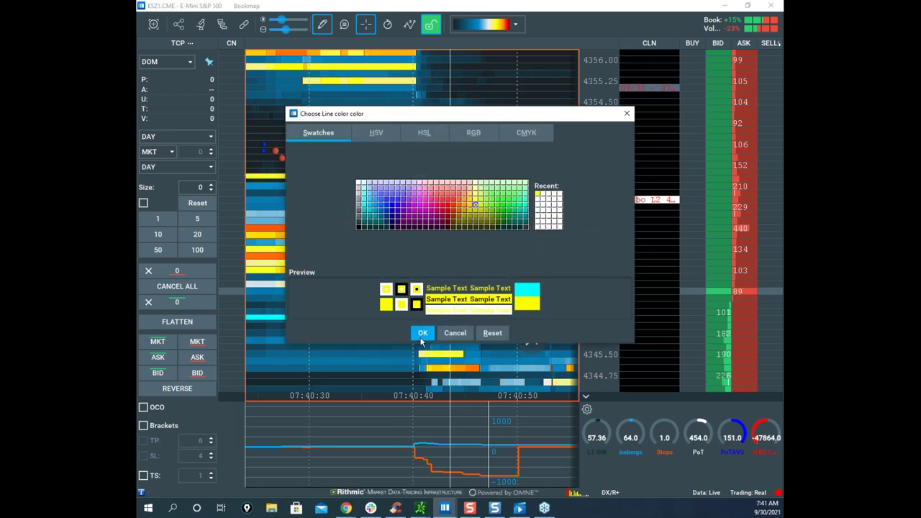
pyautogui.click(423, 333)
pyautogui.click(505, 292)
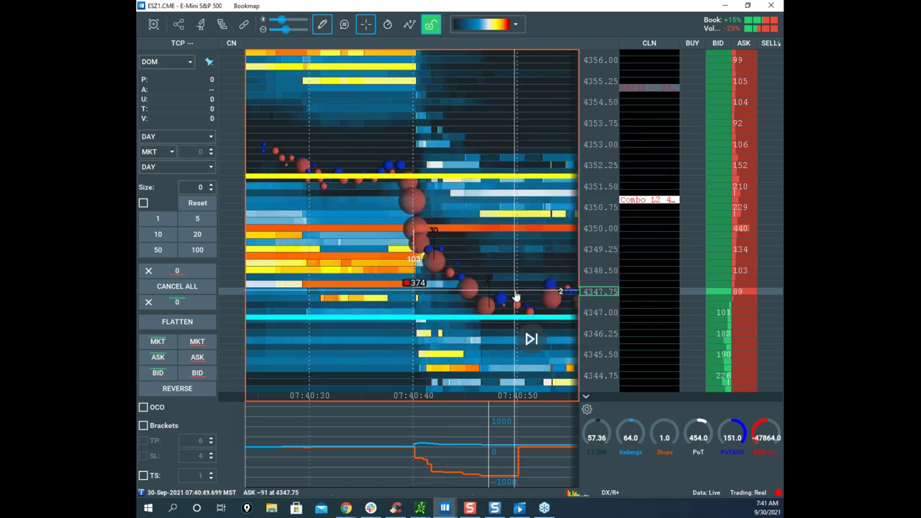
# Recolor the cyan horizontal line near 4347 yellow, save its style and leave drawing mode.
pyautogui.click(518, 334)
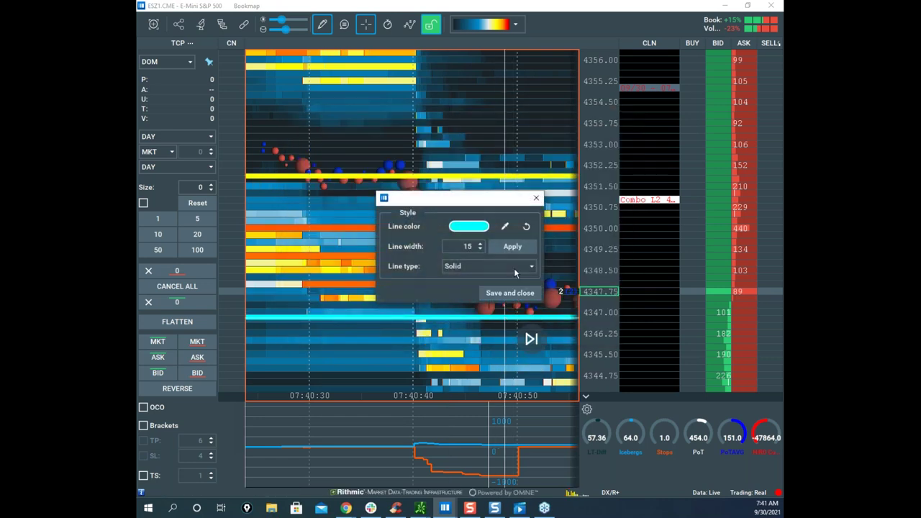
pyautogui.click(469, 227)
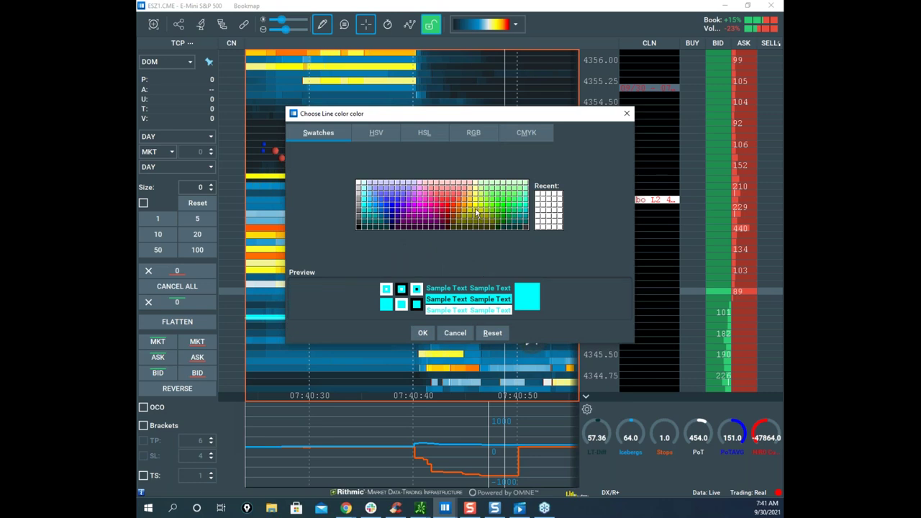
pyautogui.click(474, 205)
pyautogui.click(423, 333)
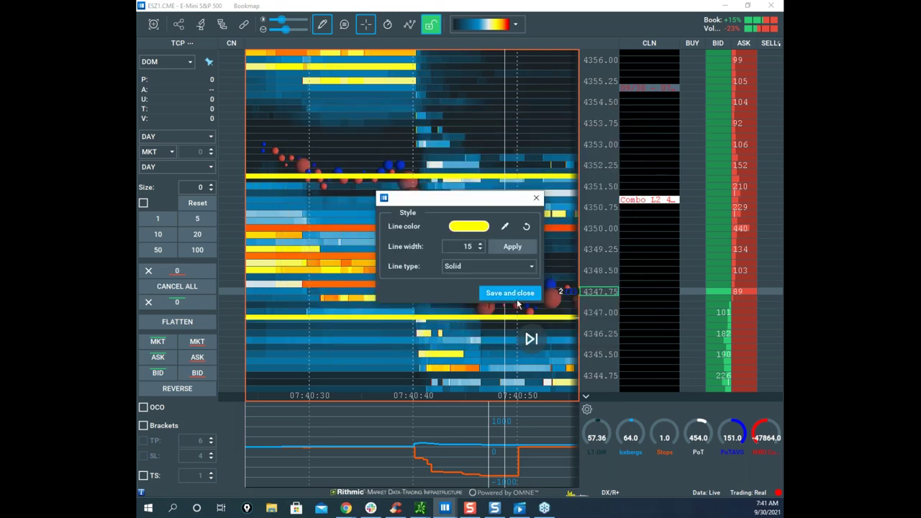
pyautogui.click(508, 292)
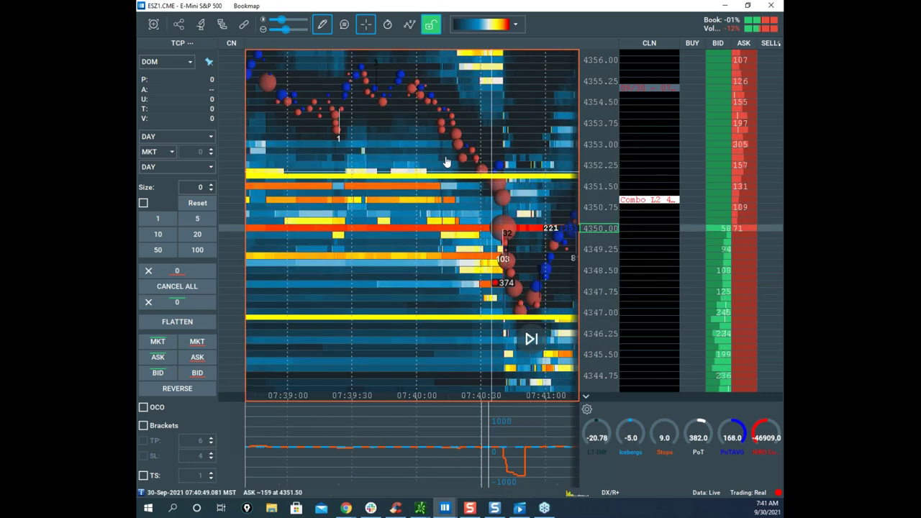
pyautogui.click(323, 27)
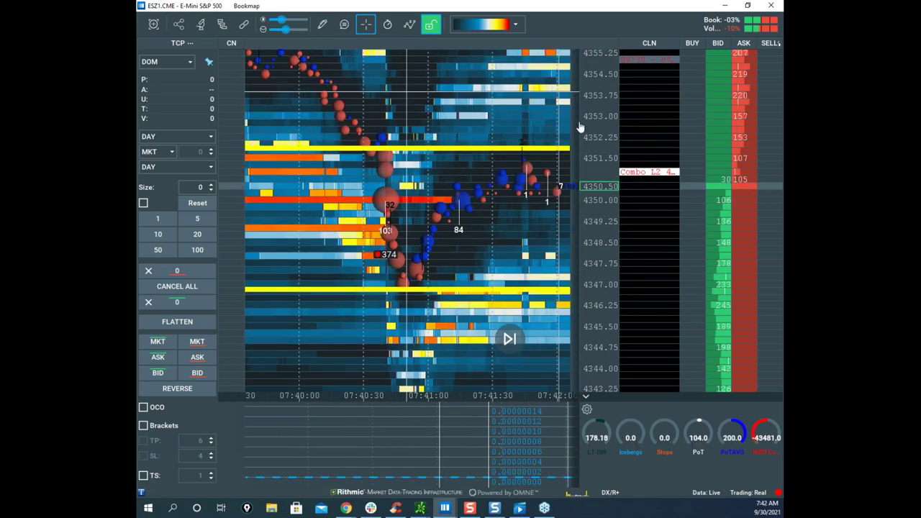
# Sketch the price drop and upward rebound paths on the heatmap, circle the lower-panel spike, and clear the annotations.
pyautogui.scroll(-3, 594, 148)
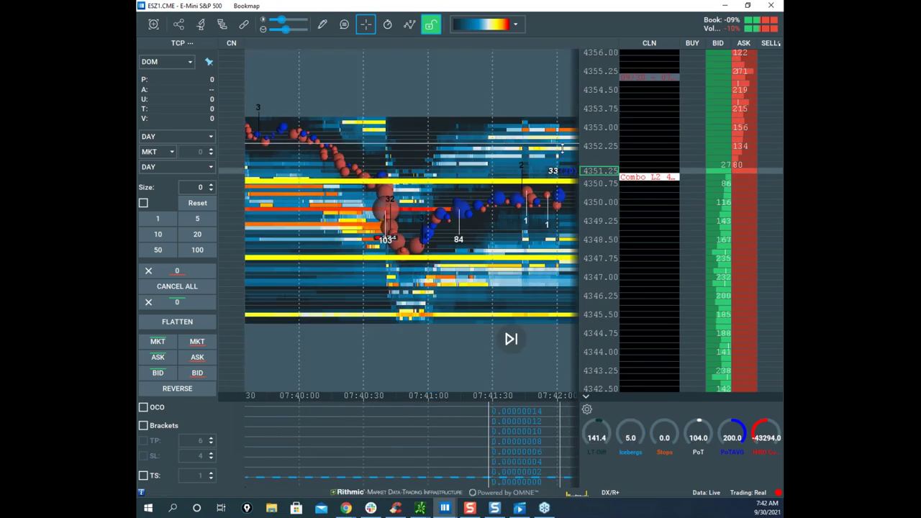
pyautogui.scroll(-3, 505, 147)
pyautogui.scroll(-2, 506, 147)
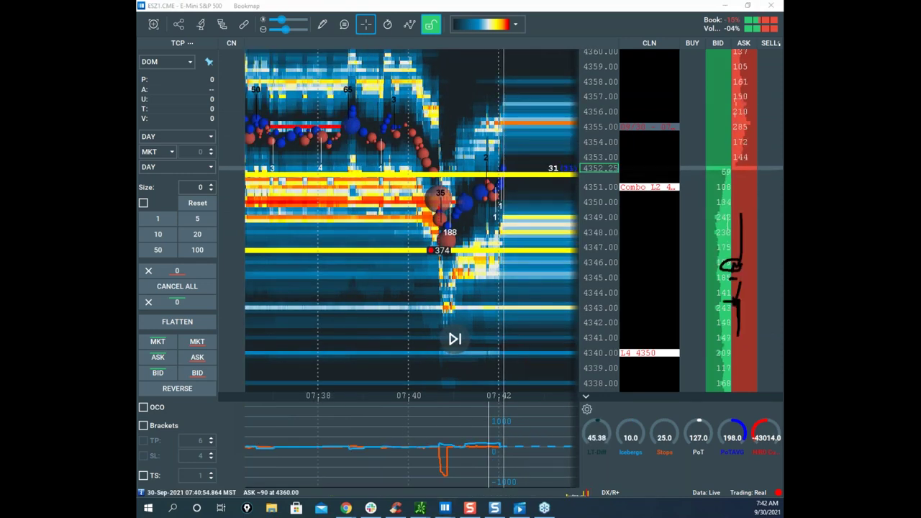
pyautogui.moveTo(425, 159)
pyautogui.mouseDown()
pyautogui.moveTo(447, 251)
pyautogui.moveTo(577, 83)
pyautogui.mouseUp()
pyautogui.moveTo(435, 441); pyautogui.dragTo(495, 452)
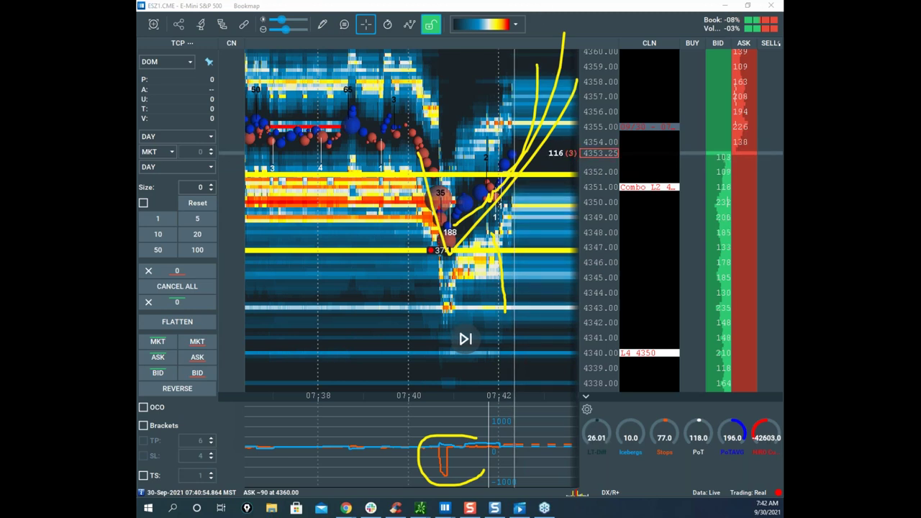
pyautogui.press('Escape')
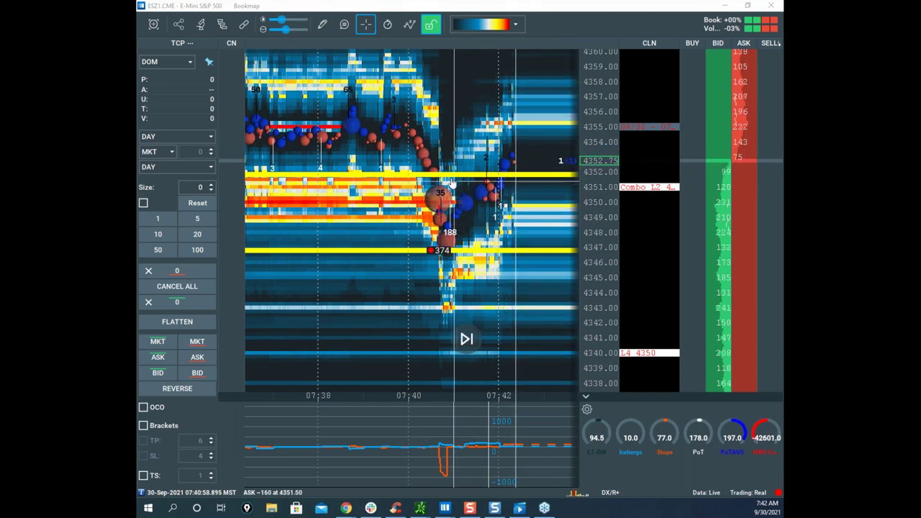
pyautogui.hotkey('ctrl', 'z')
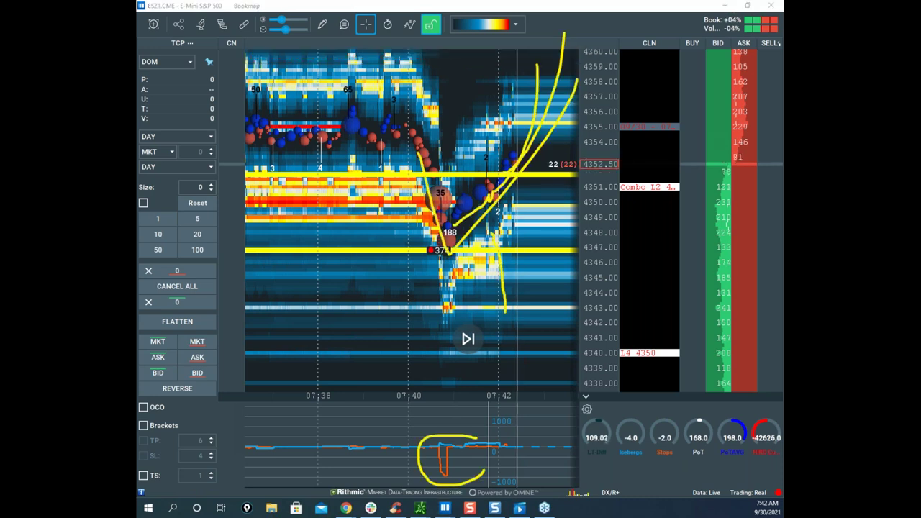
pyautogui.press('Escape')
# Annotate the zone between the two yellow lines, a breakdown path below 4347 and the lower-panel spike, then erase the marks.
pyautogui.moveTo(544, 115)
pyautogui.mouseDown()
pyautogui.moveTo(540, 101)
pyautogui.moveTo(536, 384)
pyautogui.moveTo(559, 389)
pyautogui.mouseUp()
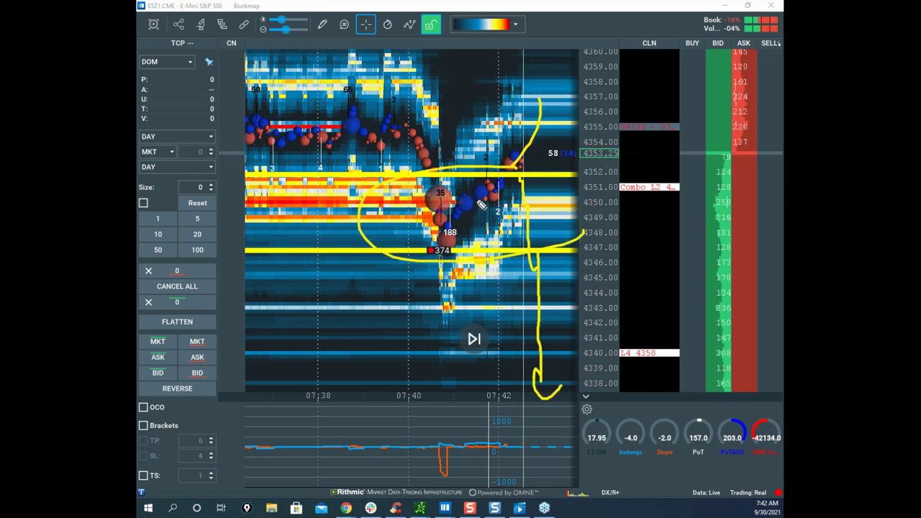
pyautogui.moveTo(435, 232); pyautogui.dragTo(502, 203)
pyautogui.moveTo(455, 423); pyautogui.dragTo(466, 492)
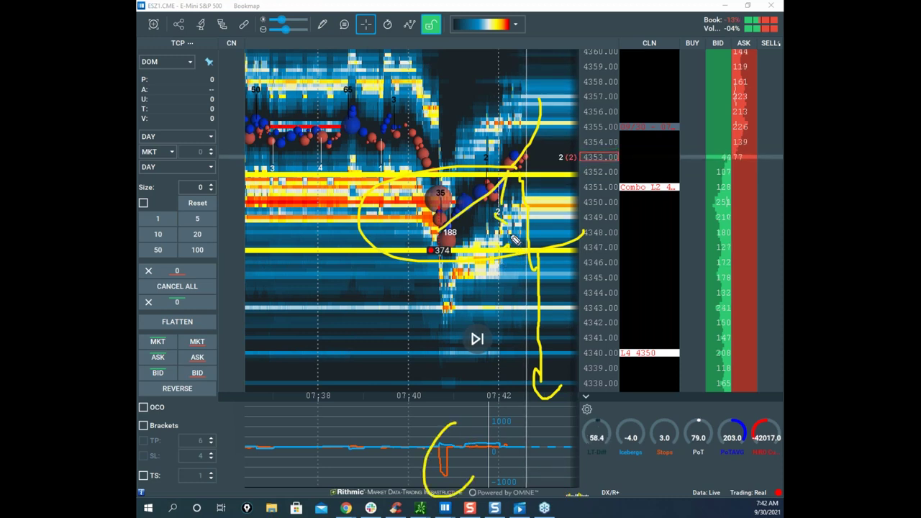
pyautogui.moveTo(534, 254); pyautogui.dragTo(537, 322)
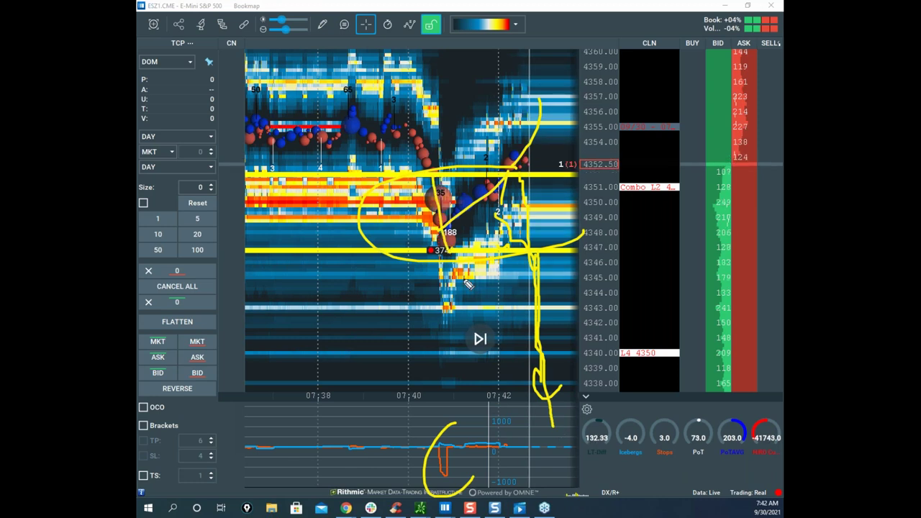
pyautogui.moveTo(452, 429); pyautogui.dragTo(443, 474)
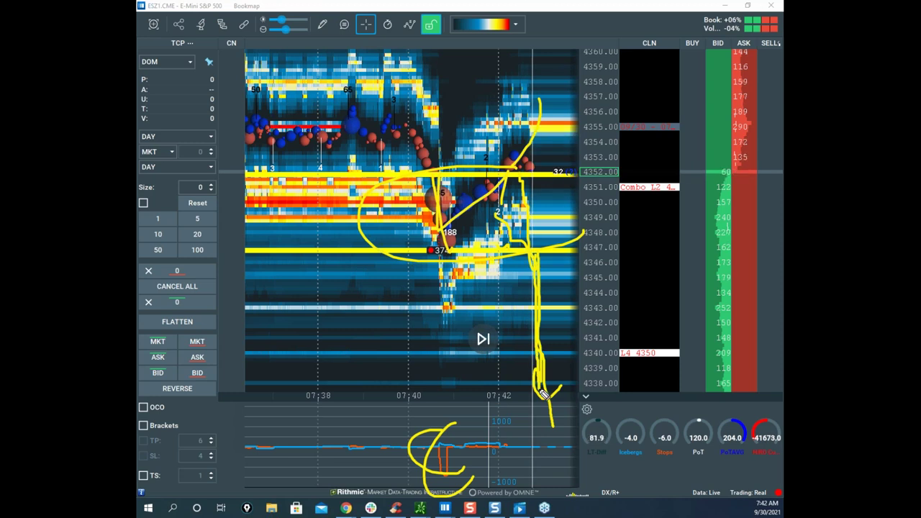
pyautogui.press('Escape')
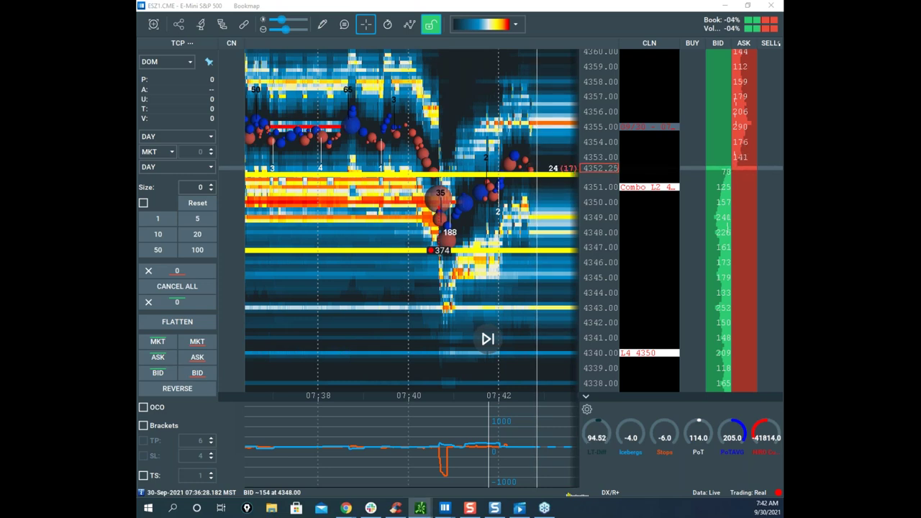
# View the /NQ one-hour chart in thinkorswim at full size and minimize it again.
pyautogui.moveTo(138, 317); pyautogui.dragTo(387, 239)
pyautogui.click(443, 238)
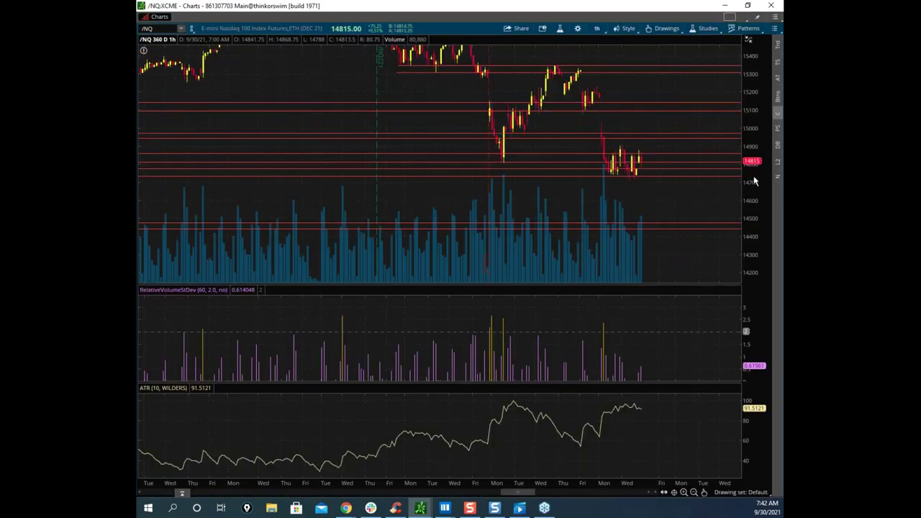
pyautogui.click(725, 5)
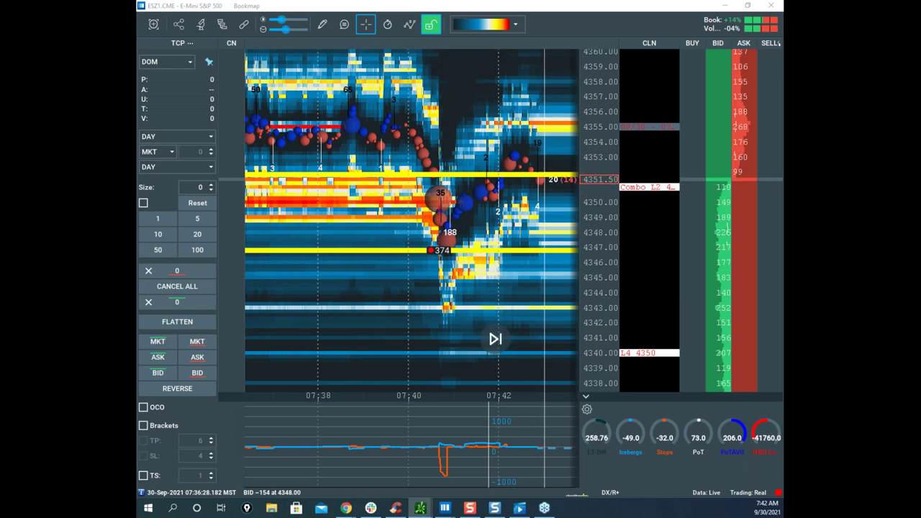
# Examine the /ES one-hour chart in thinkorswim at full size, clear the marks on the recent candles and minimize the chart.
pyautogui.moveTo(547, 511); pyautogui.dragTo(578, 266)
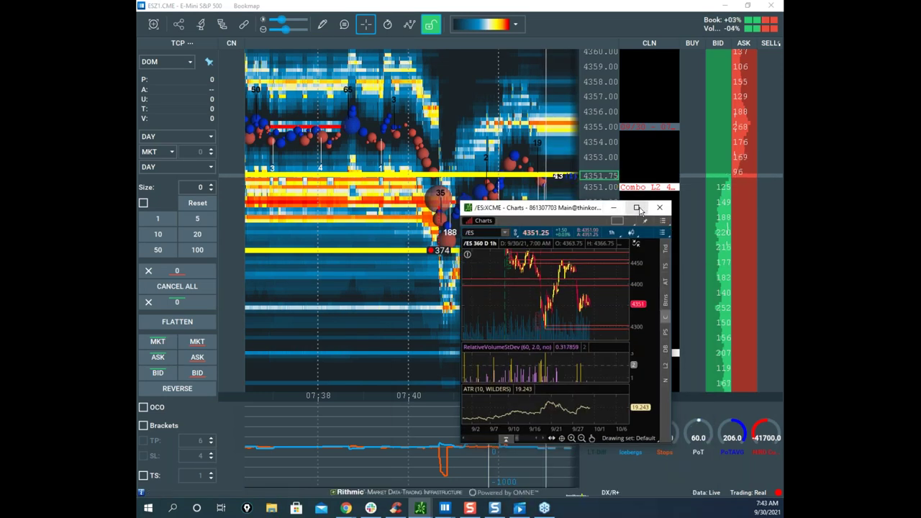
pyautogui.click(638, 207)
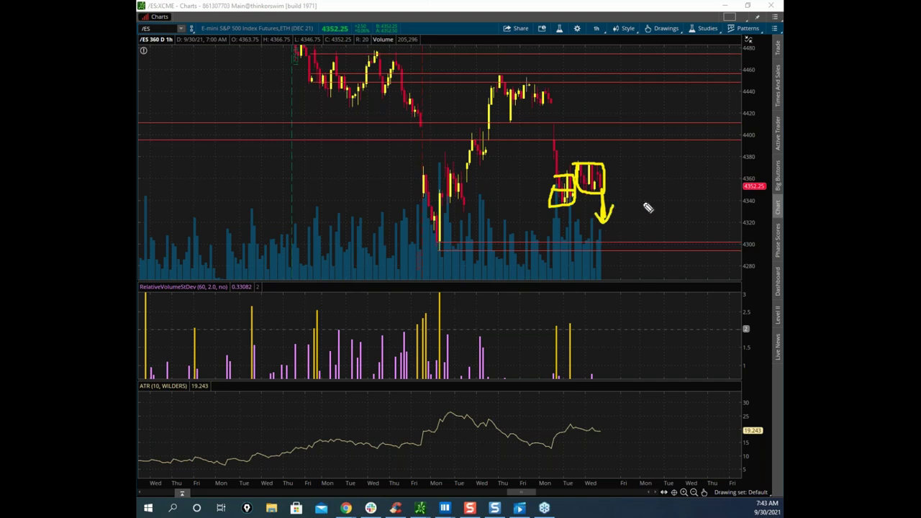
pyautogui.press('Escape')
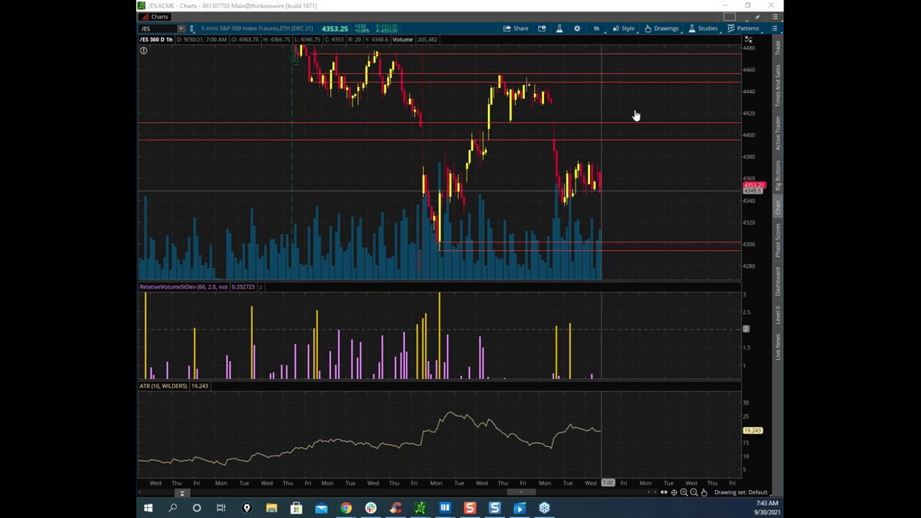
pyautogui.click(725, 6)
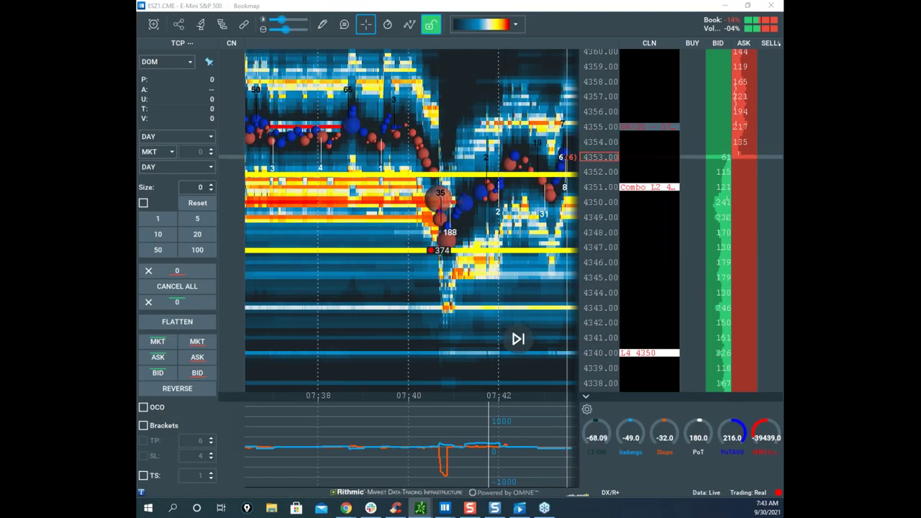
# Bring the /ES 5-minute thinkorswim chart over the Bookmap heatmap briefly and move it back off the screen.
pyautogui.moveTo(567, 256); pyautogui.dragTo(453, 281)
pyautogui.scroll(-1, 528, 223)
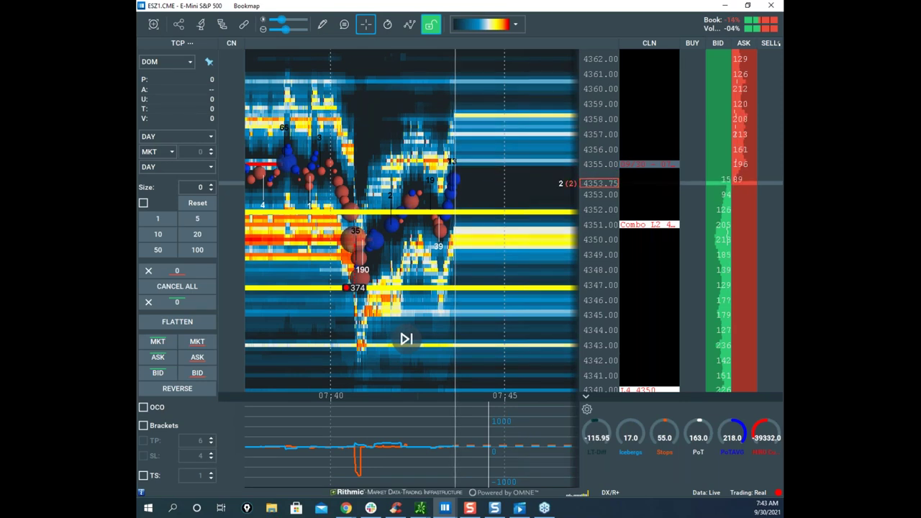
pyautogui.moveTo(782, 218); pyautogui.dragTo(383, 180)
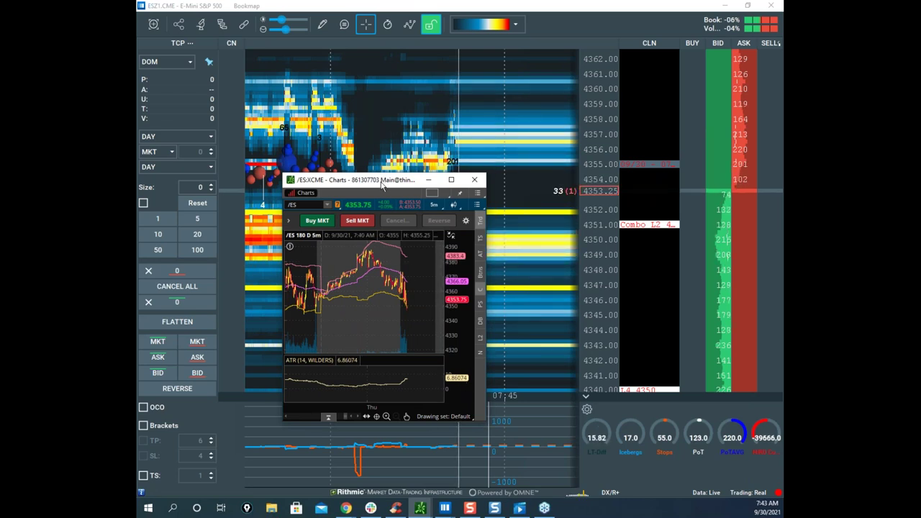
pyautogui.moveTo(382, 180); pyautogui.dragTo(137, 267)
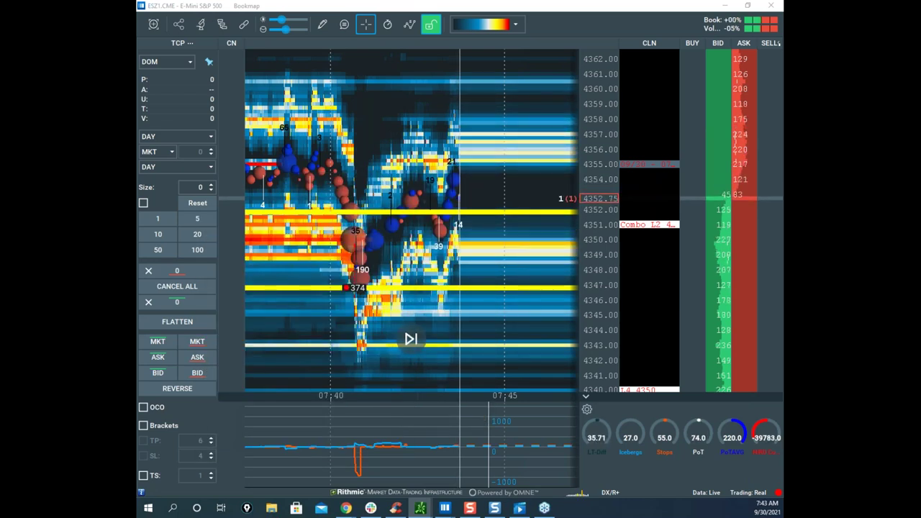
# Sketch strokes along both yellow levels with rebound paths rising above the upper line, then clear the annotations.
pyautogui.rightClick(399, 221)
pyautogui.moveTo(364, 284); pyautogui.dragTo(511, 297)
pyautogui.moveTo(342, 212); pyautogui.dragTo(517, 81)
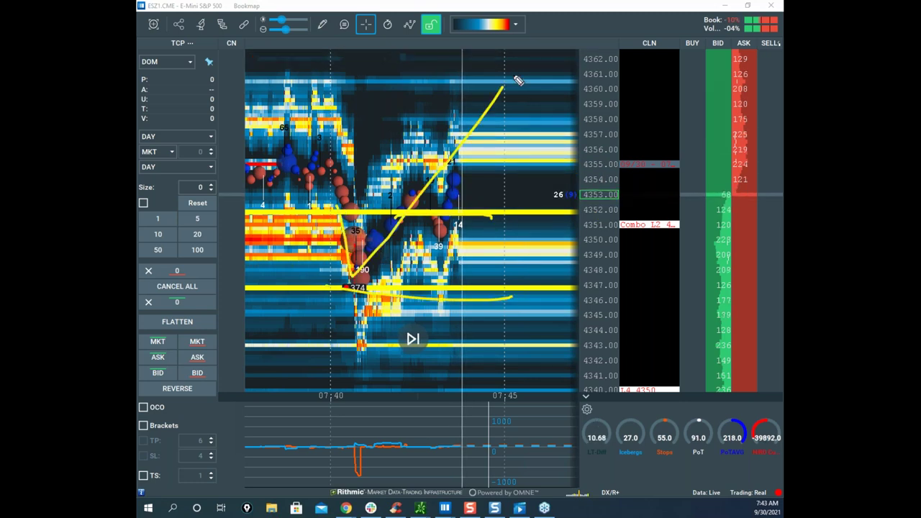
pyautogui.moveTo(500, 460); pyautogui.dragTo(497, 436)
pyautogui.moveTo(447, 233); pyautogui.dragTo(487, 119)
pyautogui.moveTo(464, 292); pyautogui.dragTo(476, 374)
pyautogui.press('Escape')
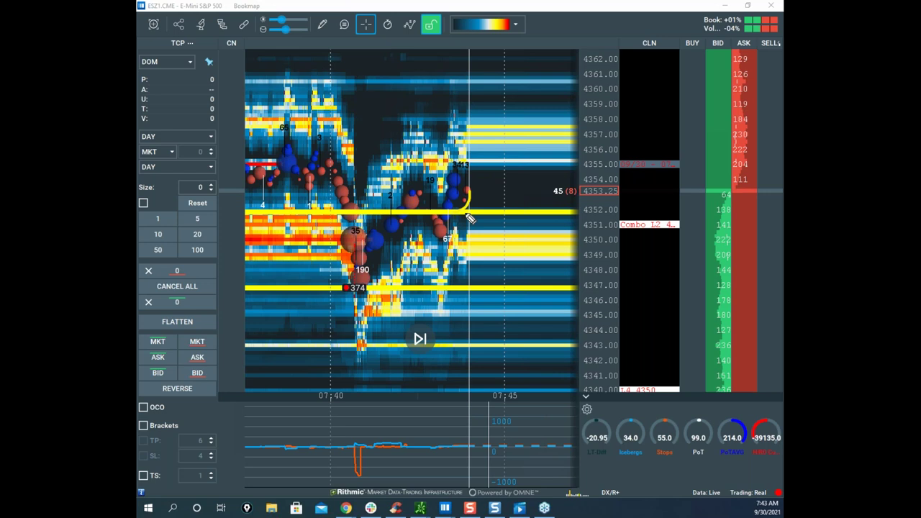
pyautogui.moveTo(493, 206); pyautogui.dragTo(528, 118)
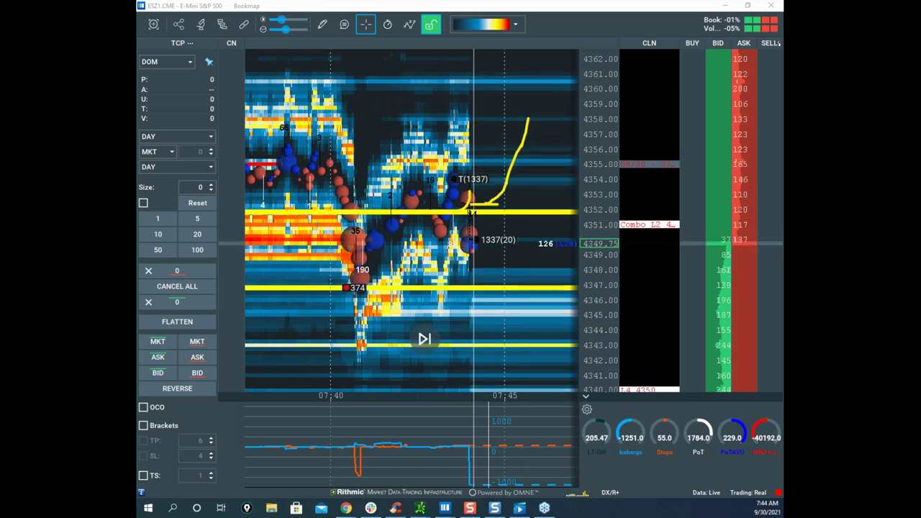
pyautogui.press('Escape')
# Sketch a rise from the upper yellow line to about 4357 and back, with a horizontal mark across the peak.
pyautogui.moveTo(474, 158); pyautogui.dragTo(438, 97)
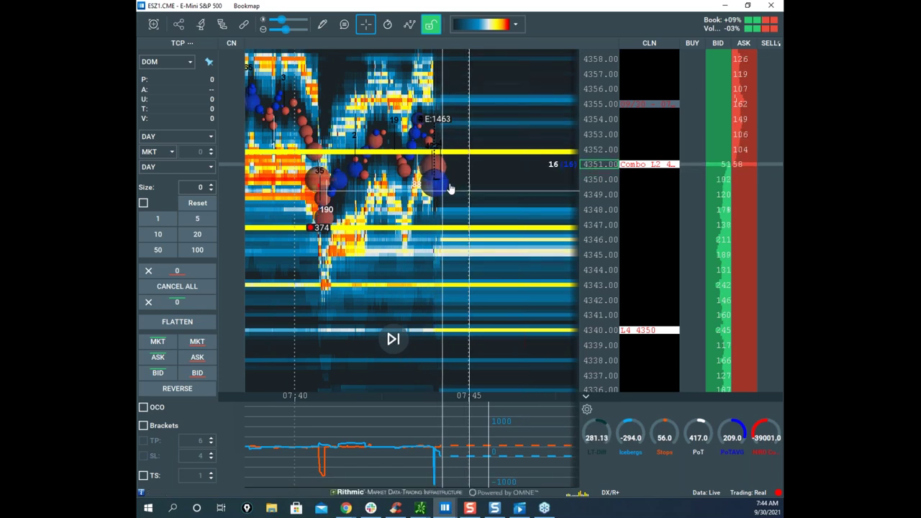
pyautogui.moveTo(489, 170); pyautogui.dragTo(521, 160)
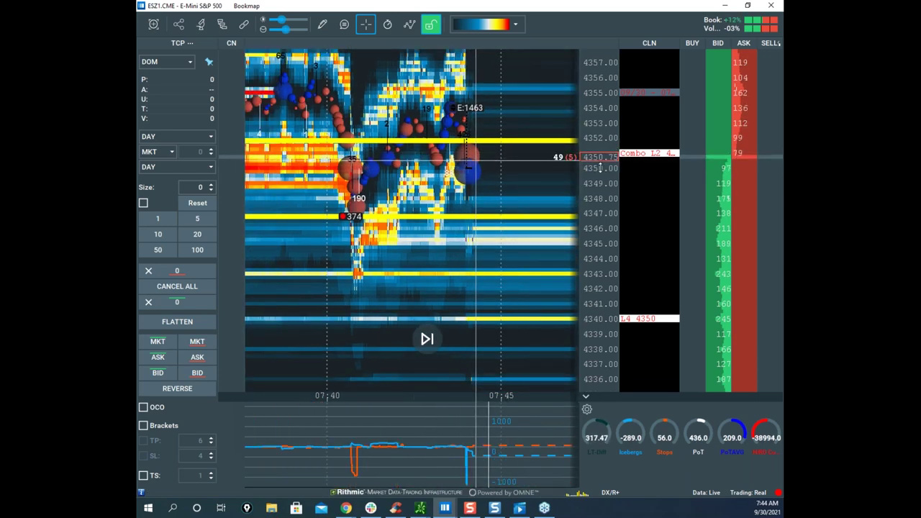
pyautogui.scroll(2, 600, 168)
pyautogui.moveTo(518, 190)
pyautogui.mouseDown()
pyautogui.moveTo(520, 213)
pyautogui.moveTo(496, 204)
pyautogui.moveTo(529, 119)
pyautogui.mouseUp()
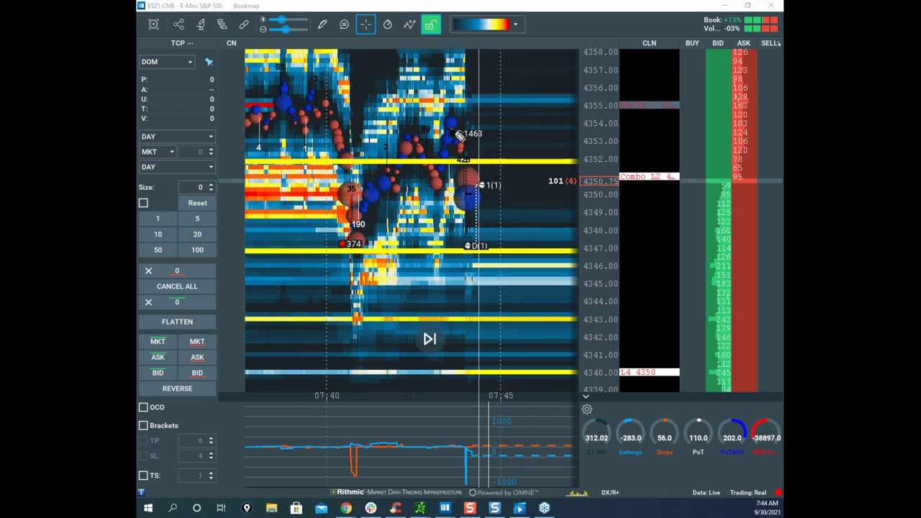
pyautogui.moveTo(466, 159)
pyautogui.mouseDown()
pyautogui.moveTo(501, 66)
pyautogui.moveTo(502, 128)
pyautogui.mouseUp()
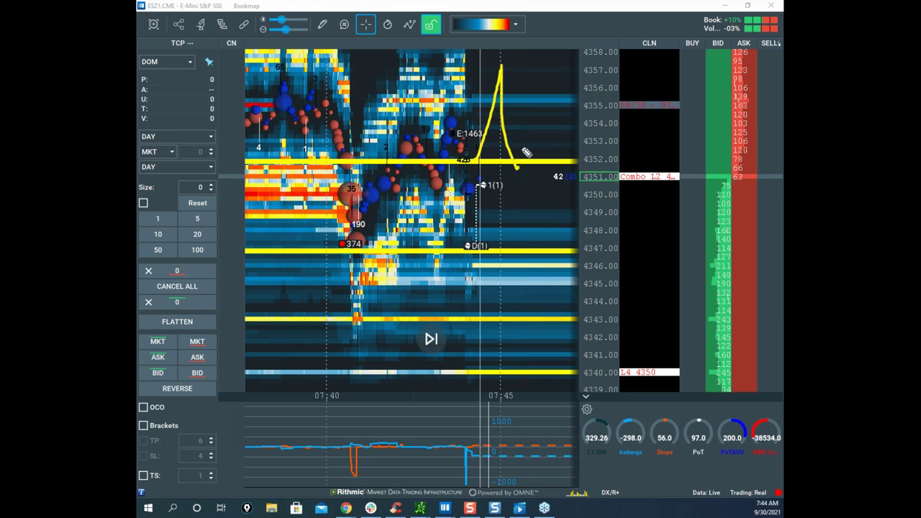
pyautogui.moveTo(480, 77); pyautogui.dragTo(536, 77)
pyautogui.moveTo(489, 150); pyautogui.dragTo(489, 251)
# Annotate the rebound off the lower yellow line, the latest lower-panel spike and a drop path below 4340 with freehand strokes.
pyautogui.moveTo(360, 99)
pyautogui.mouseDown()
pyautogui.moveTo(384, 240)
pyautogui.moveTo(509, 28)
pyautogui.mouseUp()
pyautogui.moveTo(477, 434)
pyautogui.mouseDown()
pyautogui.moveTo(453, 461)
pyautogui.moveTo(514, 481)
pyautogui.mouseUp()
pyautogui.moveTo(504, 189); pyautogui.dragTo(538, 130)
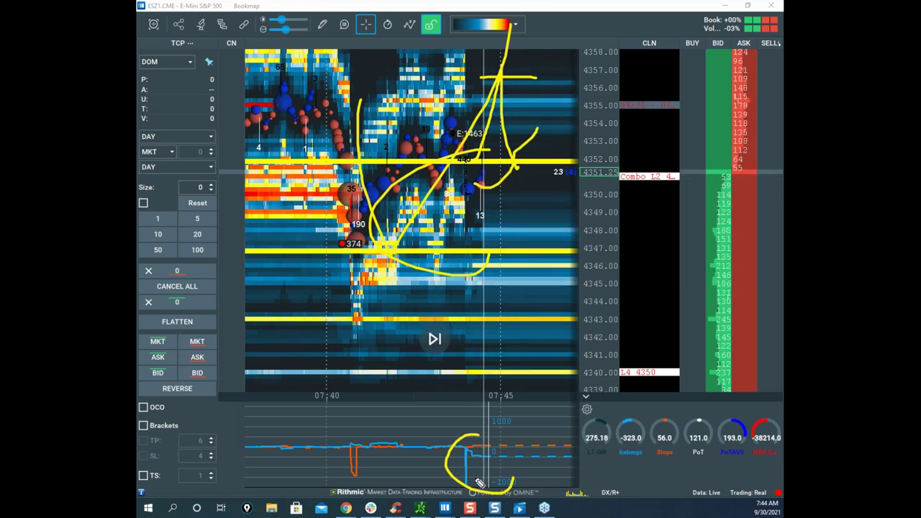
pyautogui.moveTo(483, 244); pyautogui.dragTo(531, 400)
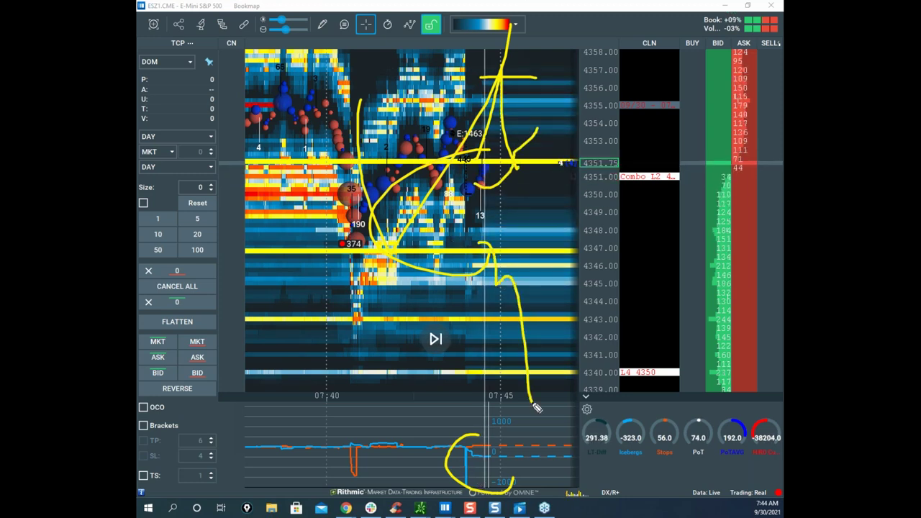
# Loop the latest spike in the lower panel with a freehand stroke, then clear the annotations.
pyautogui.moveTo(490, 434); pyautogui.dragTo(497, 468)
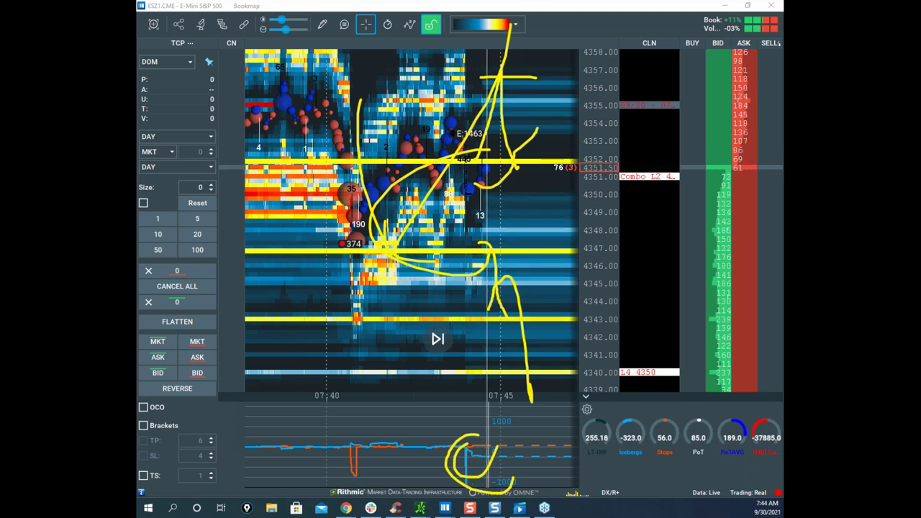
pyautogui.press('Escape')
# Examine the trades and resting liquidity around the 07:44:00 iceberg spike at close time scale on the heatmap.
pyautogui.scroll(3, 598, 146)
pyautogui.scroll(3, 506, 161)
pyautogui.moveTo(502, 196); pyautogui.dragTo(517, 239)
pyautogui.scroll(-3, 602, 172)
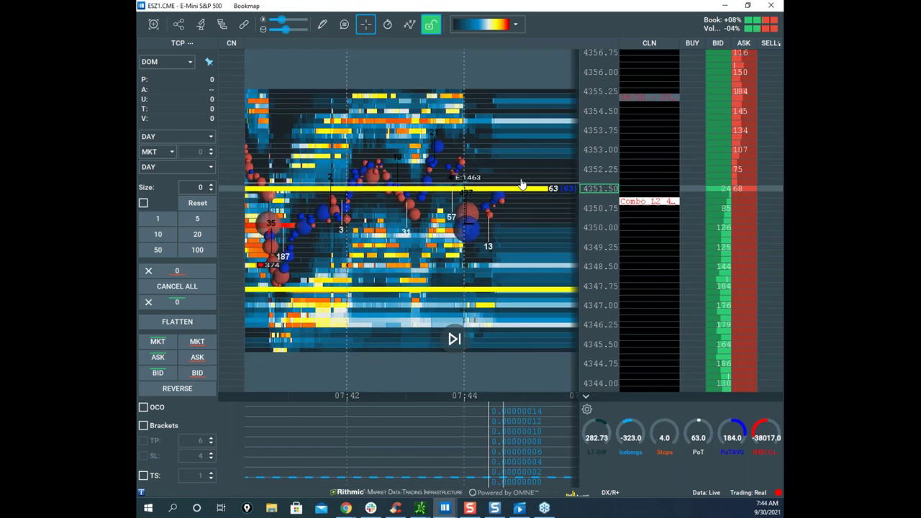
pyautogui.scroll(3, 508, 191)
pyautogui.moveTo(504, 195); pyautogui.dragTo(518, 170)
pyautogui.scroll(3, 530, 165)
pyautogui.scroll(-4, 590, 161)
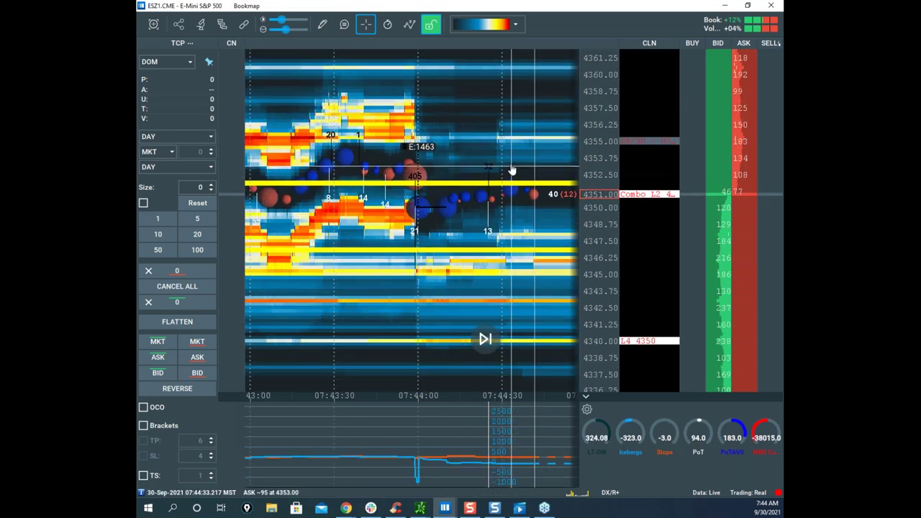
pyautogui.scroll(5, 590, 159)
pyautogui.scroll(-3, 502, 176)
pyautogui.scroll(3, 503, 176)
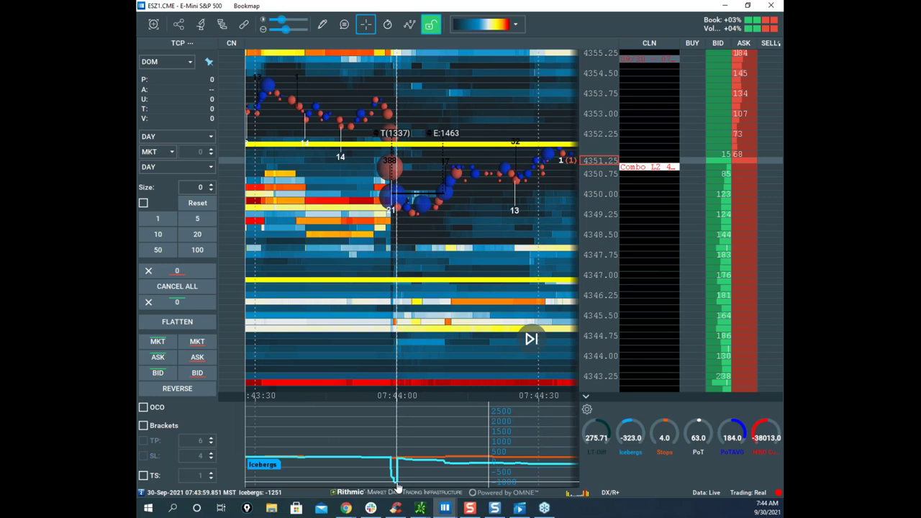
pyautogui.scroll(2, 450, 203)
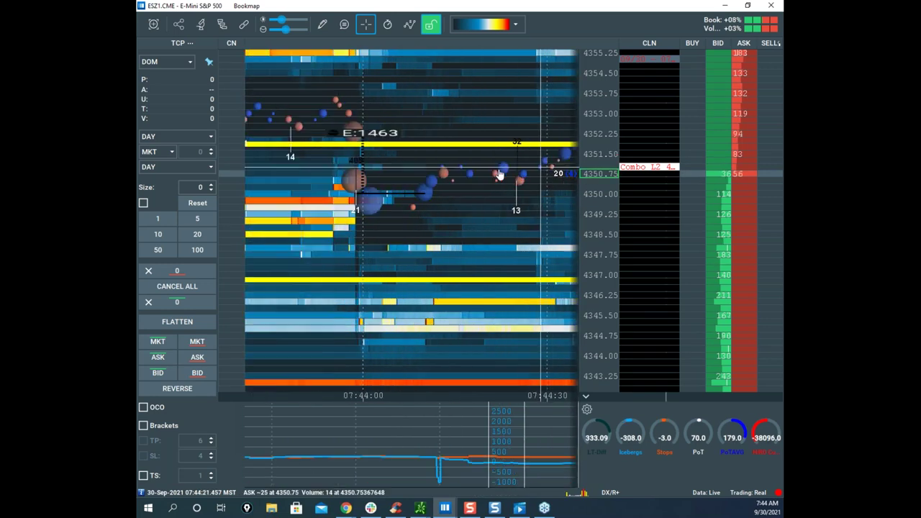
pyautogui.scroll(3, 424, 170)
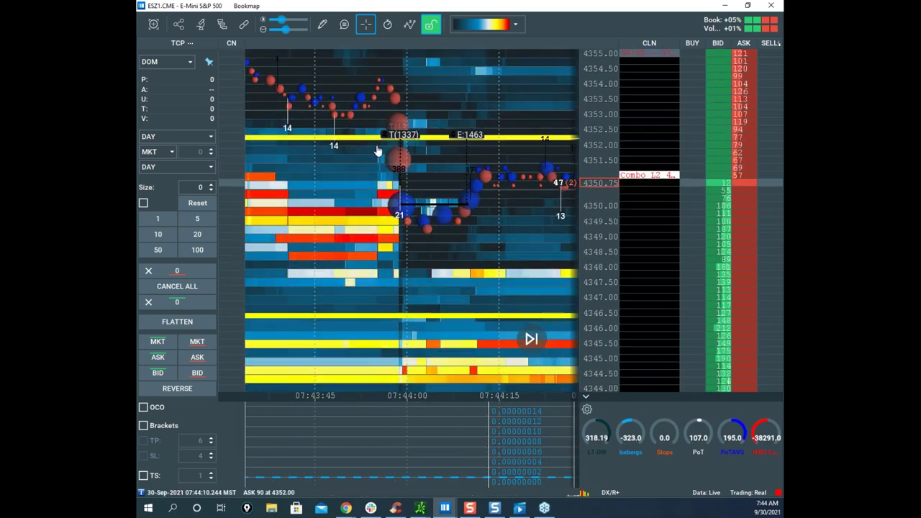
pyautogui.scroll(2, 444, 175)
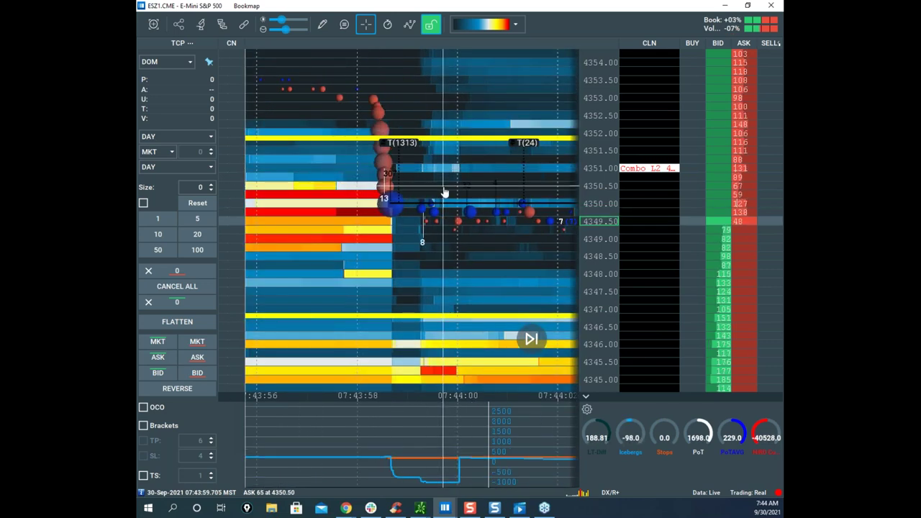
pyautogui.scroll(2, 424, 195)
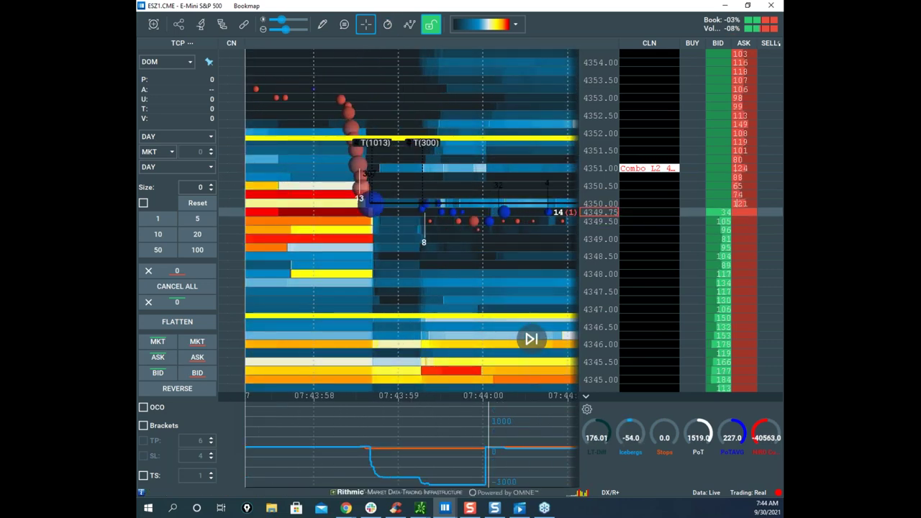
# Draw a yellow horizontal line at about 4350.50 on the heatmap and leave drawing mode.
pyautogui.press('Escape')
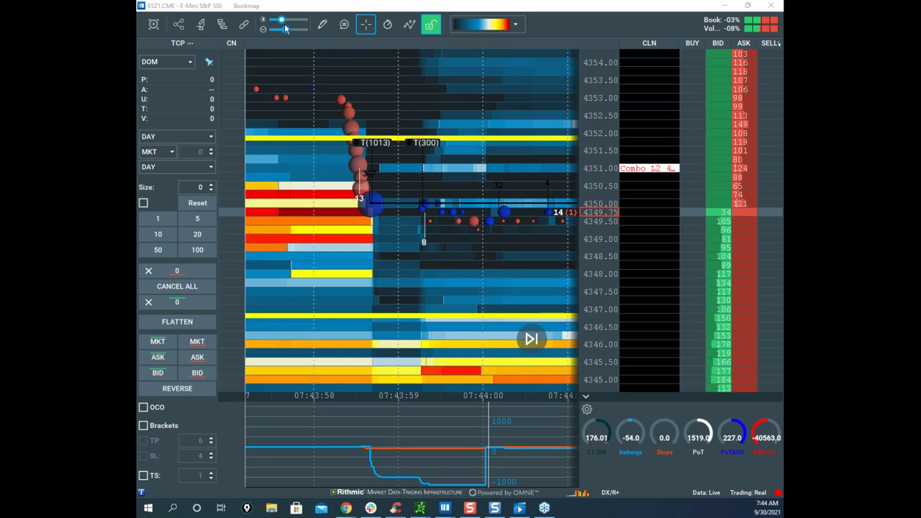
pyautogui.click(321, 31)
pyautogui.click(341, 127)
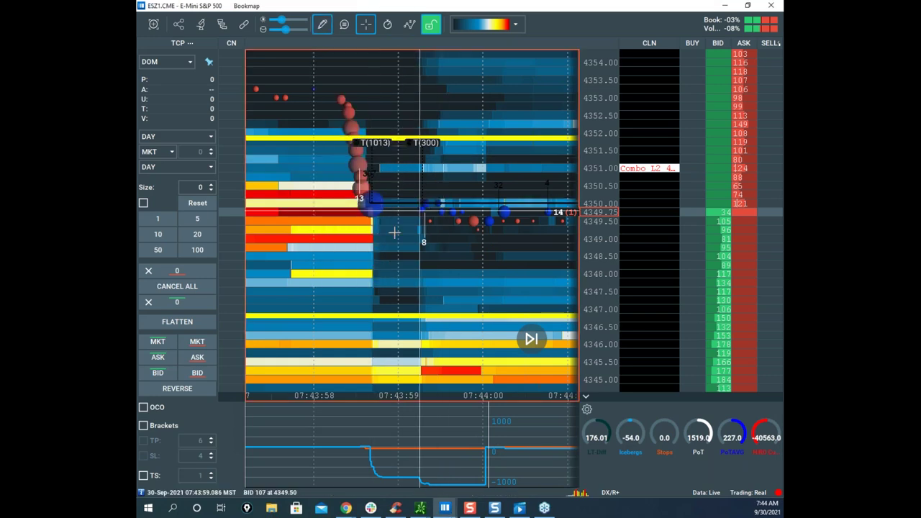
pyautogui.scroll(5, 363, 193)
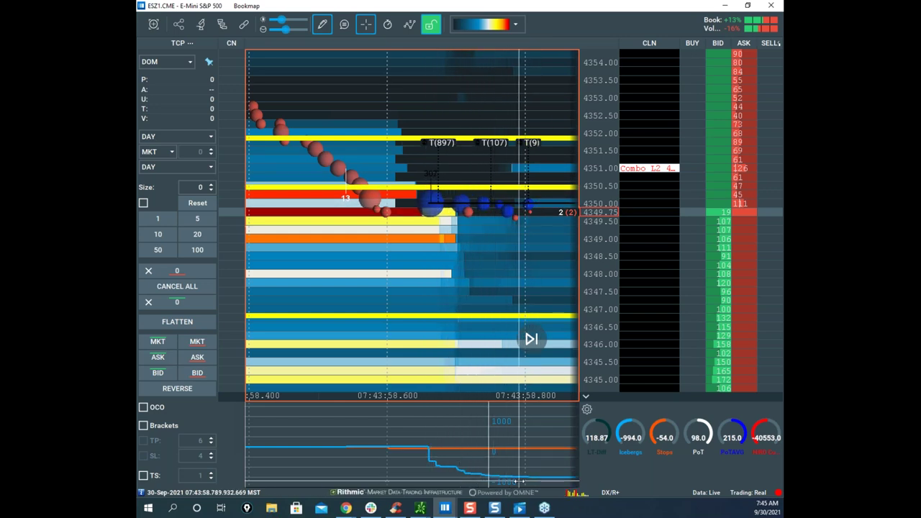
pyautogui.click(321, 24)
pyautogui.click(338, 50)
# Loop the trades after 07:43:59 between about 4348 and 4350 with a freehand stroke, then clear the annotations.
pyautogui.scroll(-2, 486, 110)
pyautogui.moveTo(486, 110); pyautogui.dragTo(369, 98)
pyautogui.scroll(-2, 396, 98)
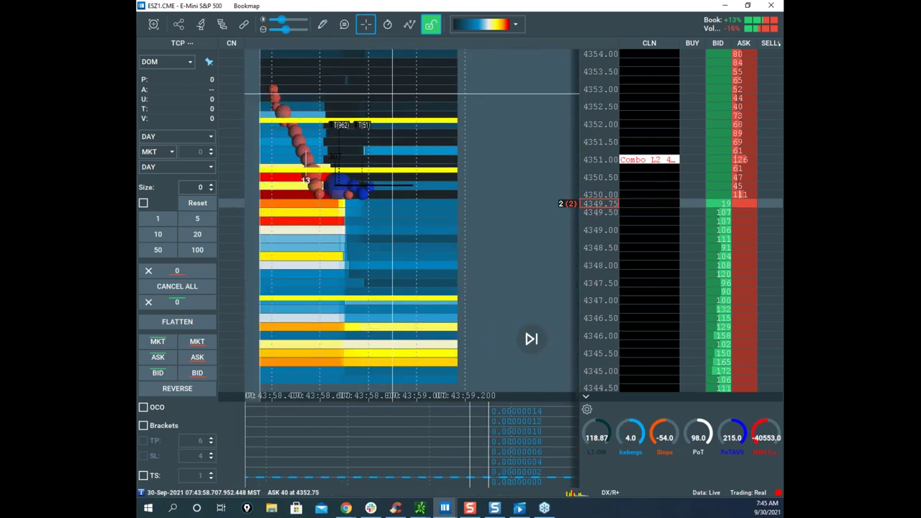
pyautogui.scroll(-2, 425, 303)
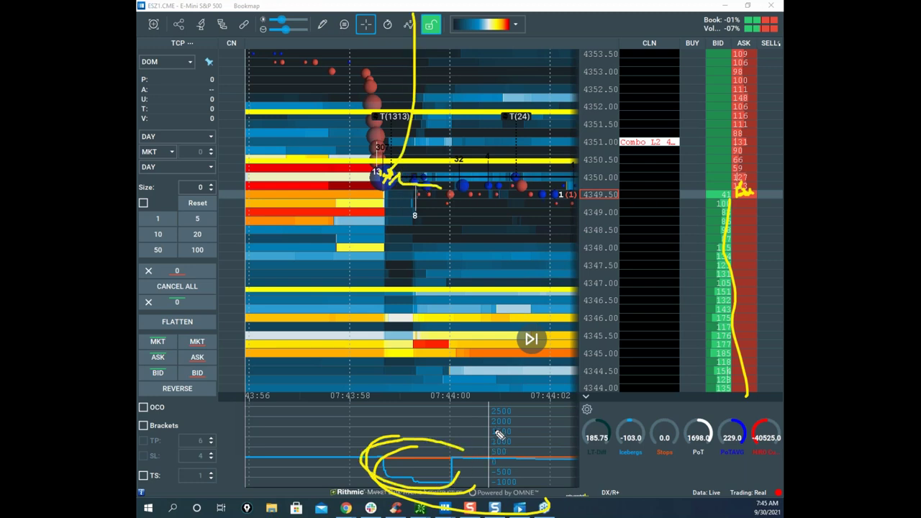
pyautogui.moveTo(456, 172); pyautogui.dragTo(596, 227)
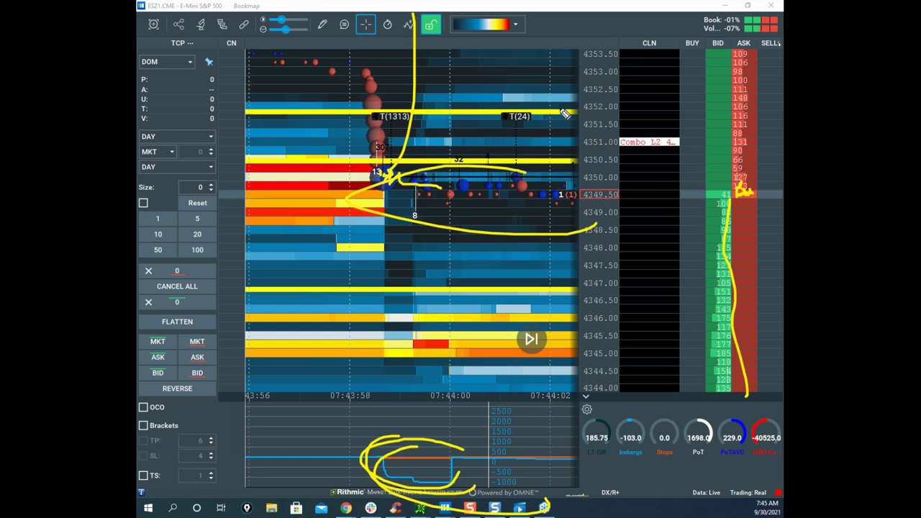
pyautogui.press('Escape')
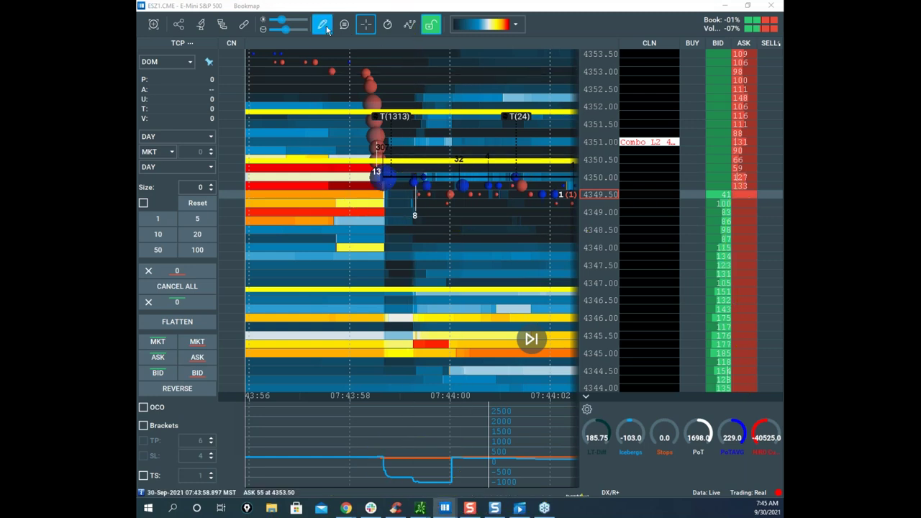
# Change the colour of the horizontal line at about 4350.50 to black and leave drawing mode.
pyautogui.click(322, 25)
pyautogui.click(352, 72)
pyautogui.rightClick(454, 174)
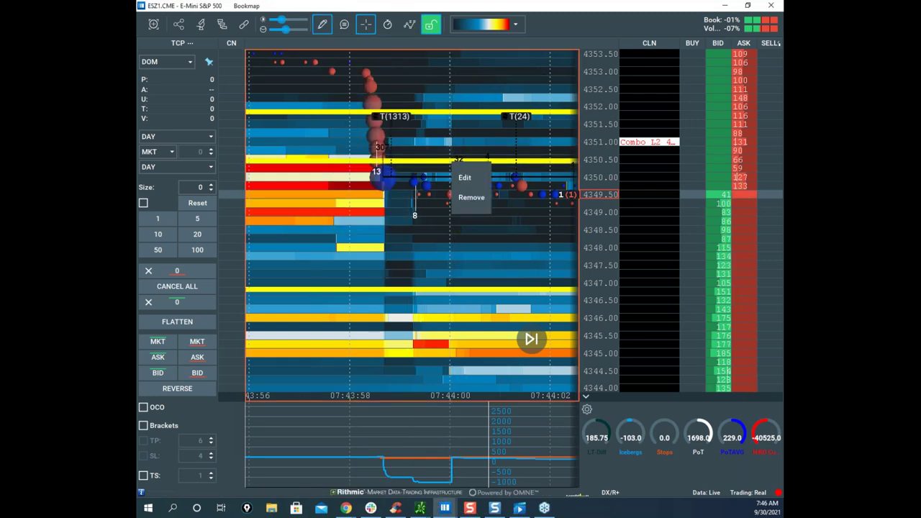
pyautogui.click(464, 178)
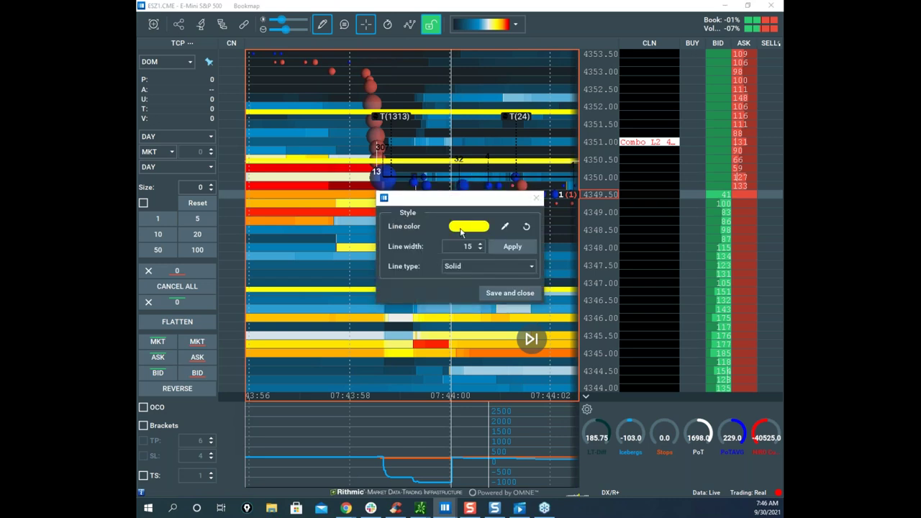
pyautogui.click(463, 229)
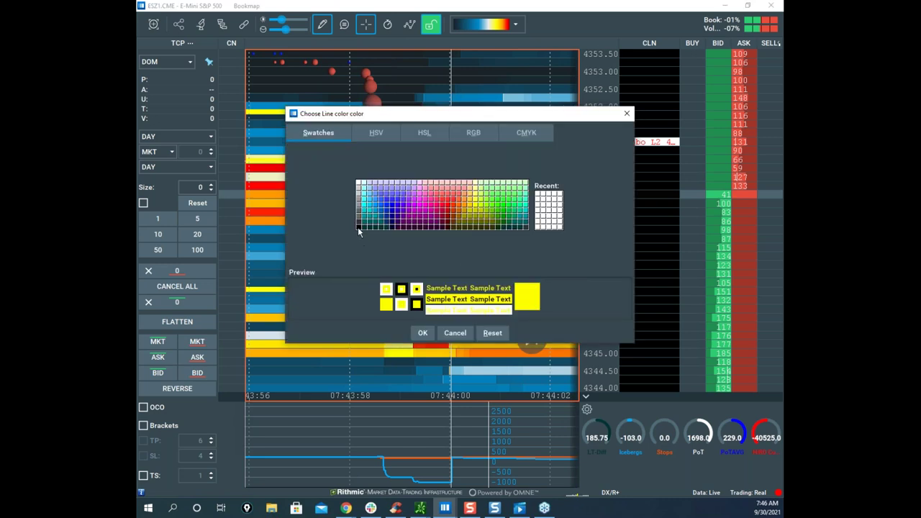
pyautogui.click(427, 334)
pyautogui.click(482, 292)
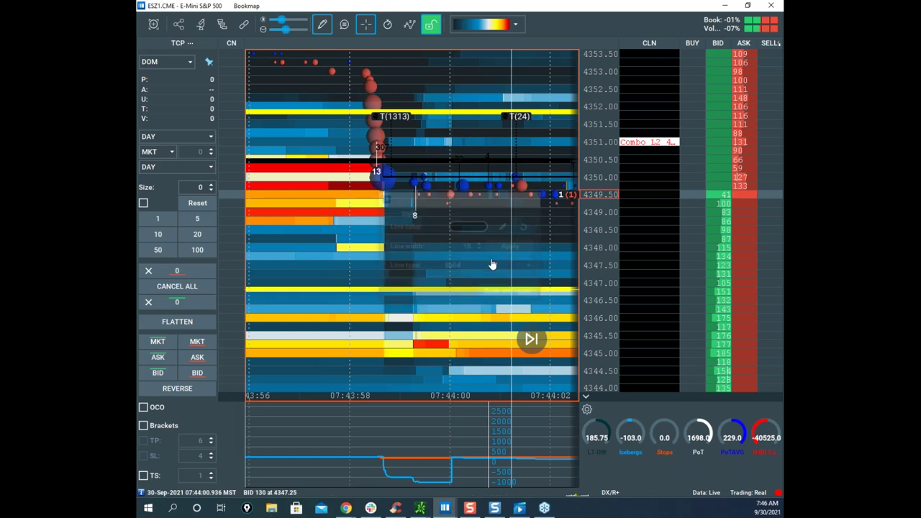
pyautogui.scroll(-3, 460, 63)
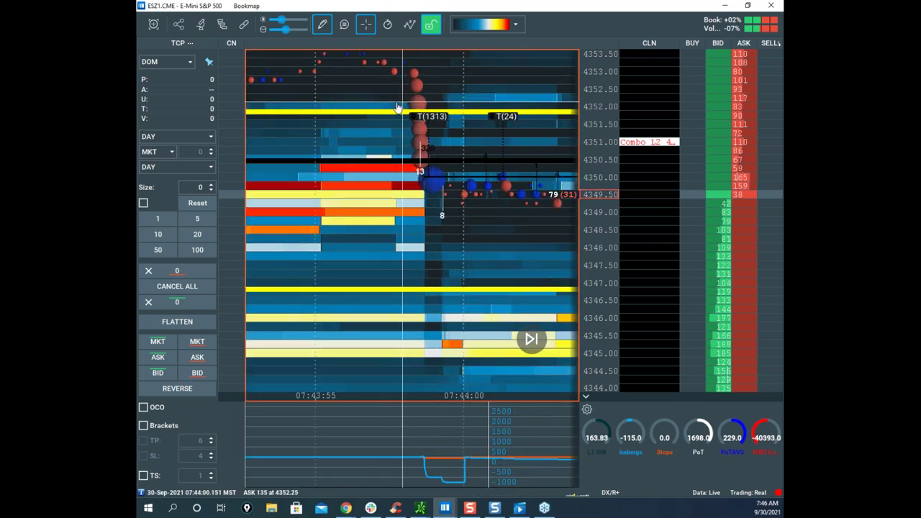
pyautogui.click(323, 27)
pyautogui.click(341, 50)
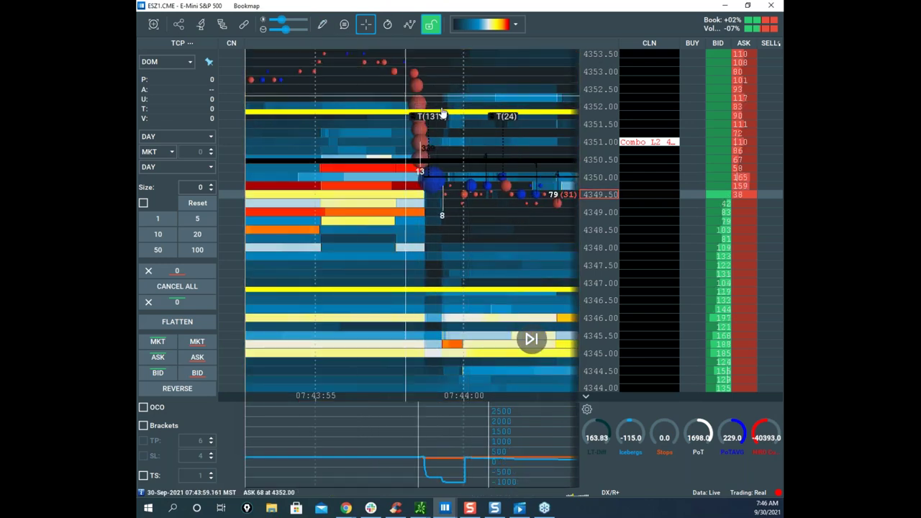
# Draw a second black horizontal line just above 4349.00 and leave drawing mode.
pyautogui.scroll(-4, 443, 113)
pyautogui.moveTo(569, 138); pyautogui.dragTo(414, 144)
pyautogui.scroll(-2, 424, 162)
pyautogui.moveTo(423, 175); pyautogui.dragTo(451, 184)
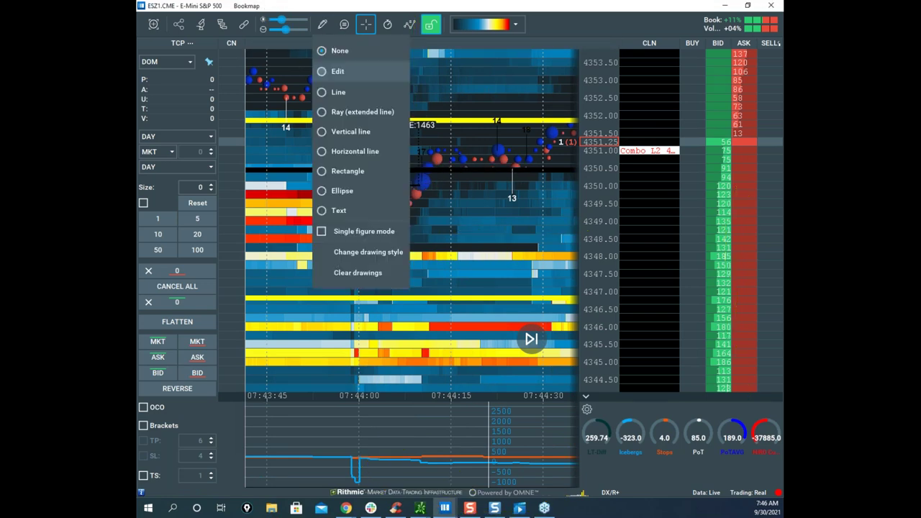
pyautogui.click(384, 128)
pyautogui.click(416, 216)
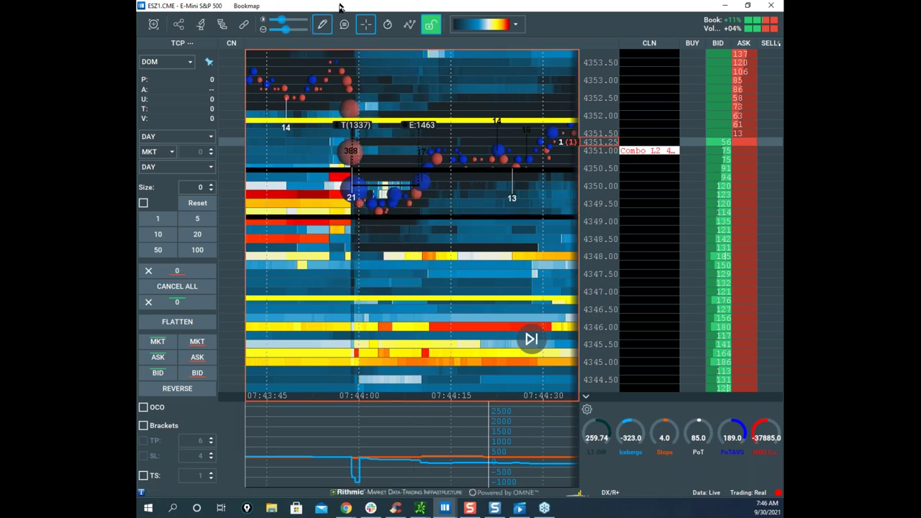
pyautogui.click(329, 26)
pyautogui.click(341, 52)
# Underline the lower yellow line near 4347 with a freehand stroke on the wider heatmap, then clear the annotations.
pyautogui.scroll(-4, 460, 106)
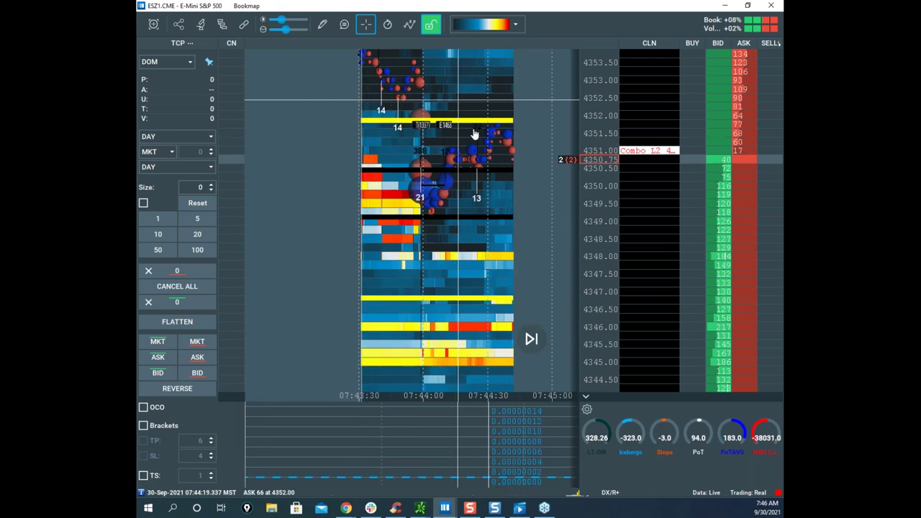
pyautogui.scroll(-3, 506, 121)
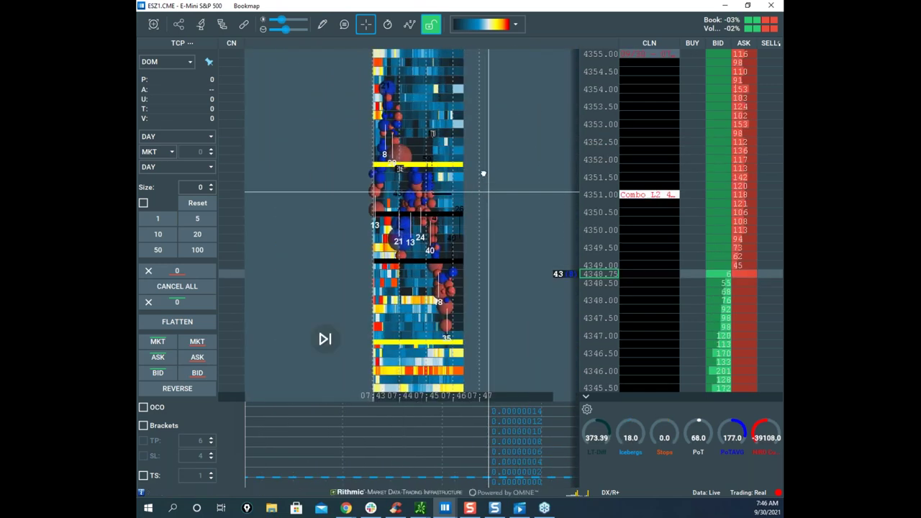
pyautogui.scroll(-5, 587, 203)
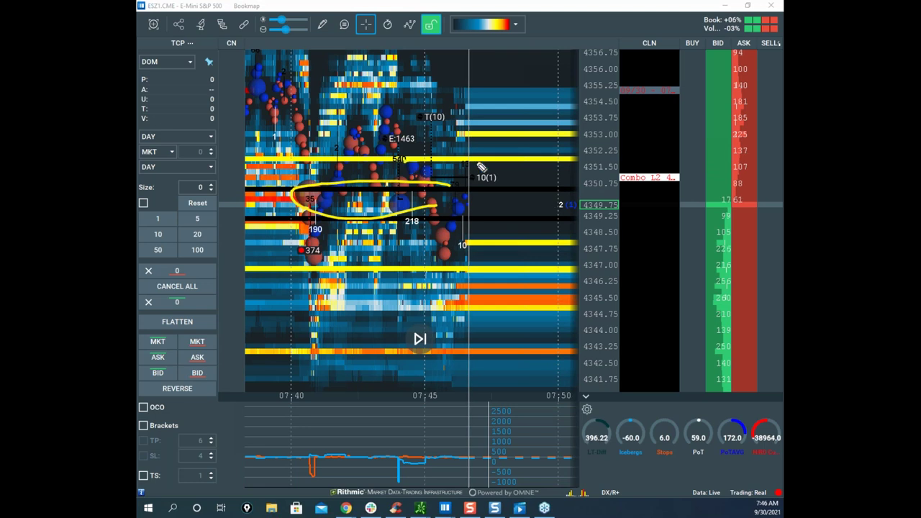
pyautogui.moveTo(414, 276)
pyautogui.mouseDown()
pyautogui.moveTo(467, 271)
pyautogui.moveTo(457, 267)
pyautogui.mouseUp()
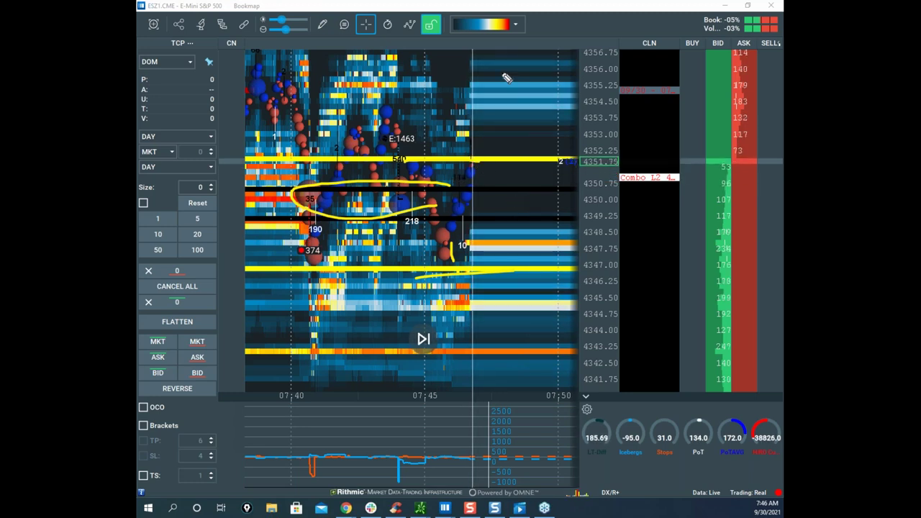
pyautogui.press('Escape')
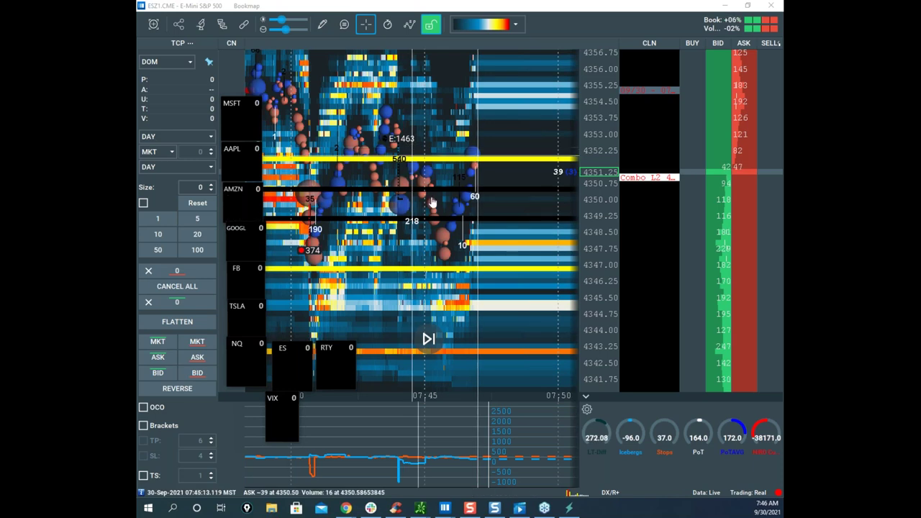
# Sketch a zigzag breakdown path from the lower yellow line to below 4340, then clear the annotations.
pyautogui.moveTo(589, 144); pyautogui.dragTo(589, 151)
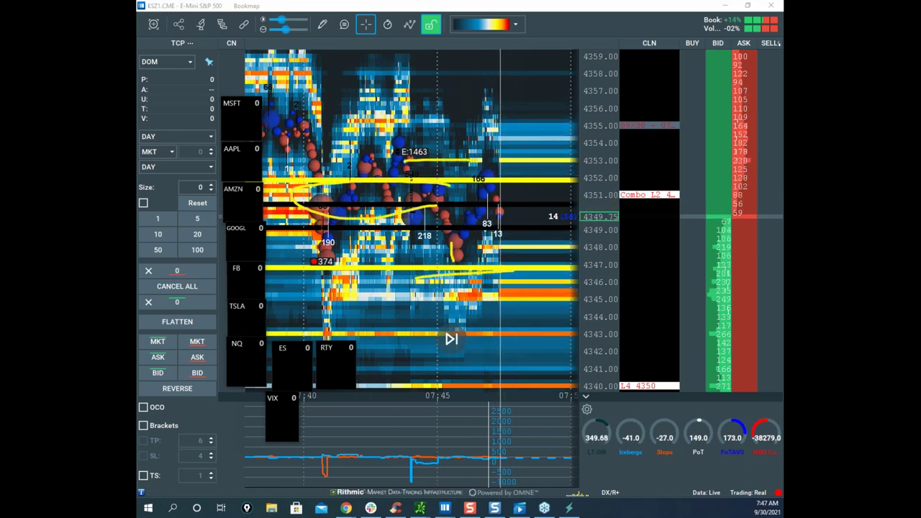
pyautogui.moveTo(482, 270)
pyautogui.mouseDown()
pyautogui.moveTo(484, 389)
pyautogui.moveTo(516, 315)
pyautogui.moveTo(531, 436)
pyautogui.mouseUp()
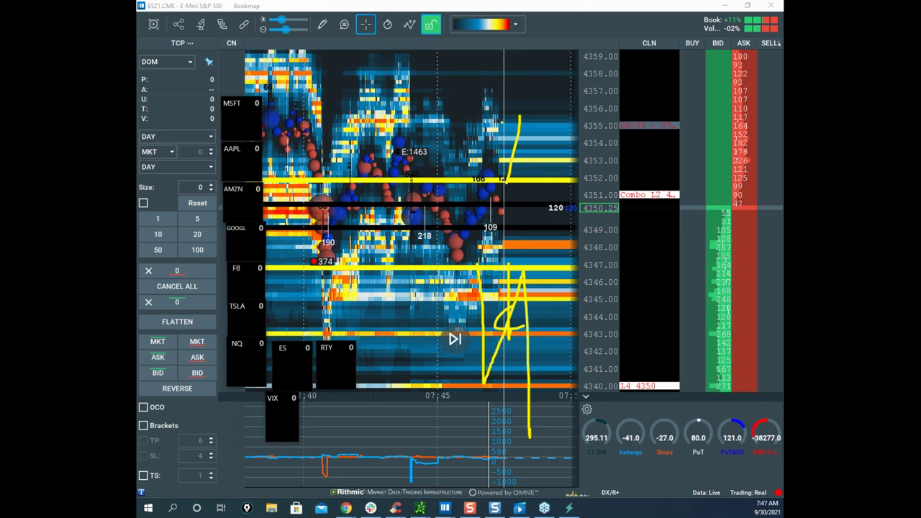
pyautogui.press('Escape')
# Sketch a drop, retest and breakdown under the lower yellow line and a rise above the upper one to about 4357, then clear the annotations.
pyautogui.moveTo(588, 135)
pyautogui.mouseDown()
pyautogui.moveTo(588, 144)
pyautogui.moveTo(509, 123)
pyautogui.mouseUp()
pyautogui.scroll(-2, 552, 152)
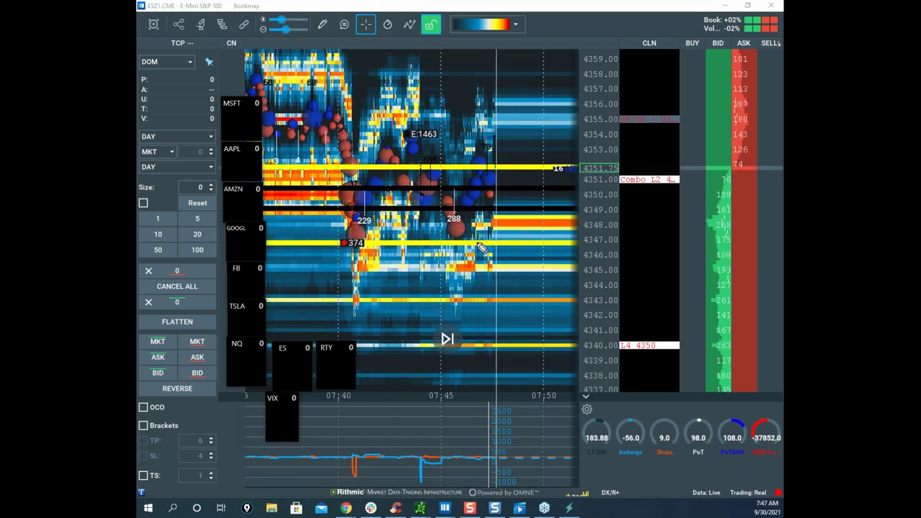
pyautogui.moveTo(497, 287); pyautogui.dragTo(500, 329)
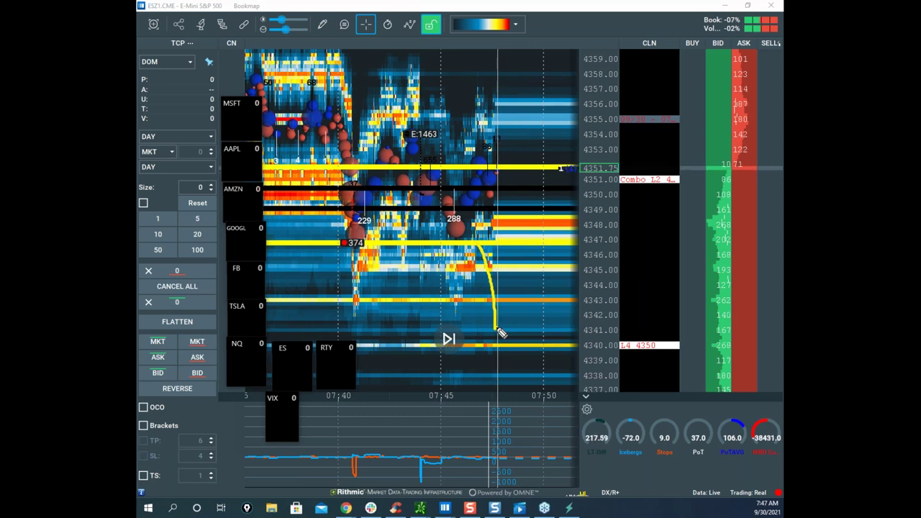
pyautogui.moveTo(529, 247)
pyautogui.mouseDown()
pyautogui.moveTo(551, 333)
pyautogui.moveTo(539, 374)
pyautogui.moveTo(551, 363)
pyautogui.mouseUp()
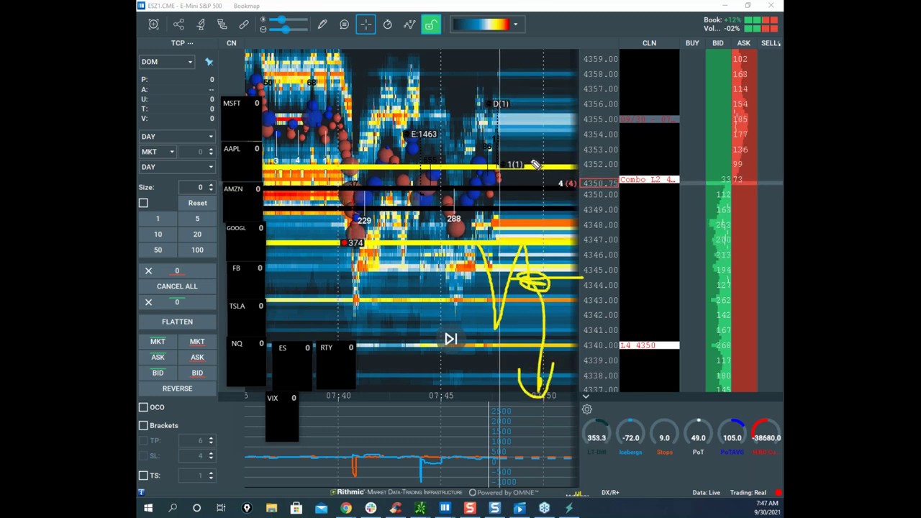
pyautogui.moveTo(532, 126)
pyautogui.mouseDown()
pyautogui.moveTo(541, 125)
pyautogui.moveTo(532, 108)
pyautogui.mouseUp()
pyautogui.moveTo(537, 163); pyautogui.dragTo(540, 102)
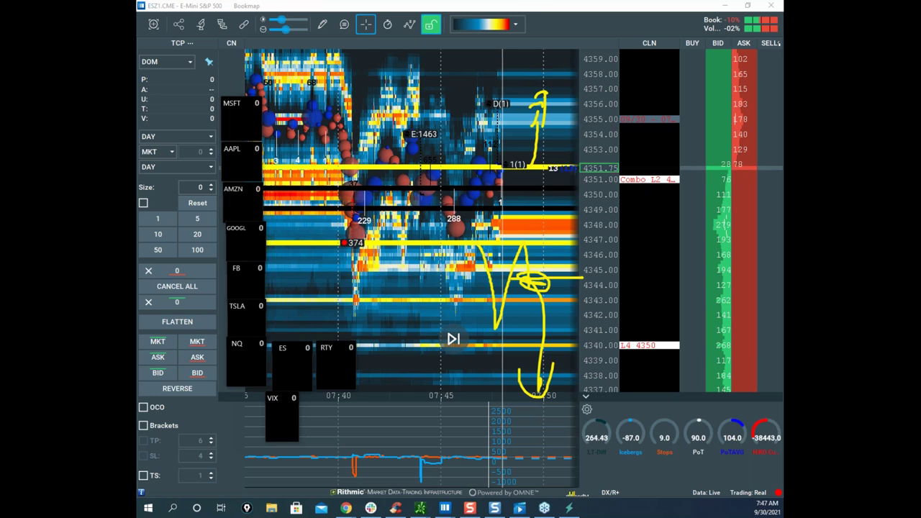
pyautogui.press('Escape')
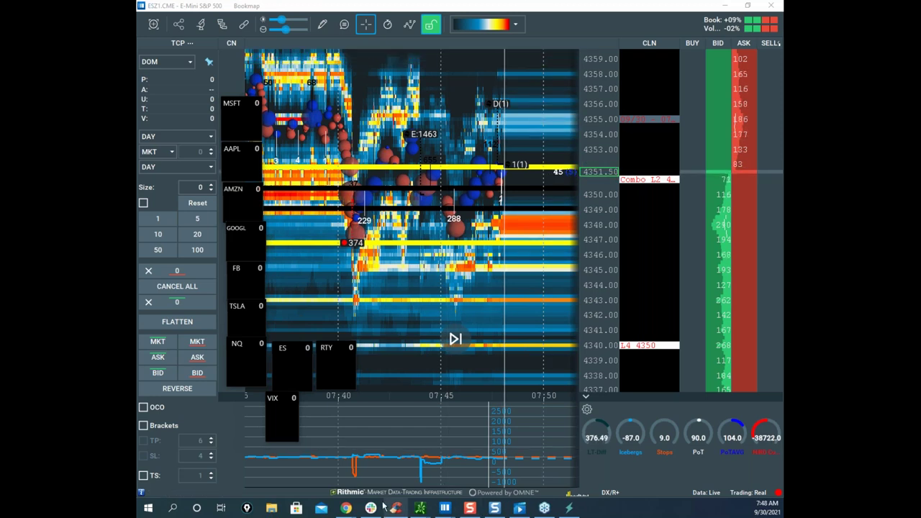
# Switch to the remote Sierra Chart profile, sketch a stroke at the latest profile's low and a drop to about 4255.
pyautogui.moveTo(346, 511)
pyautogui.click(203, 449)
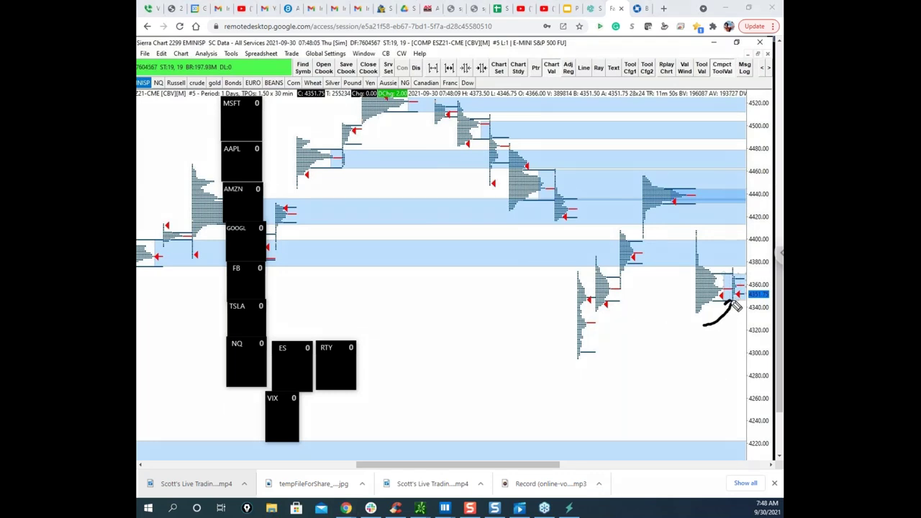
pyautogui.moveTo(734, 425); pyautogui.dragTo(735, 428)
pyautogui.moveTo(736, 317)
pyautogui.mouseDown()
pyautogui.moveTo(740, 438)
pyautogui.moveTo(744, 406)
pyautogui.mouseUp()
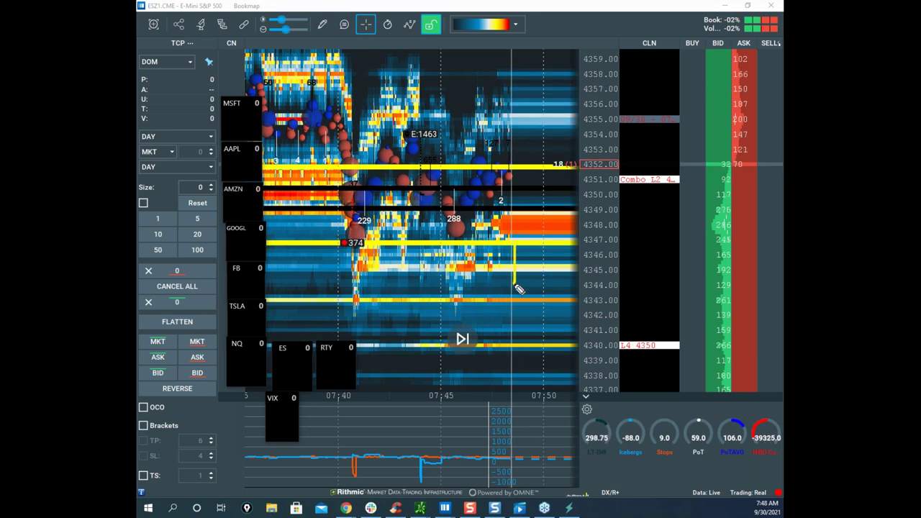
# Sketch drop, retest and breakdown paths from the lower yellow line to below 4338 on the Bookmap heatmap, then clear them.
pyautogui.moveTo(491, 274)
pyautogui.mouseDown()
pyautogui.moveTo(552, 274)
pyautogui.moveTo(529, 337)
pyautogui.mouseUp()
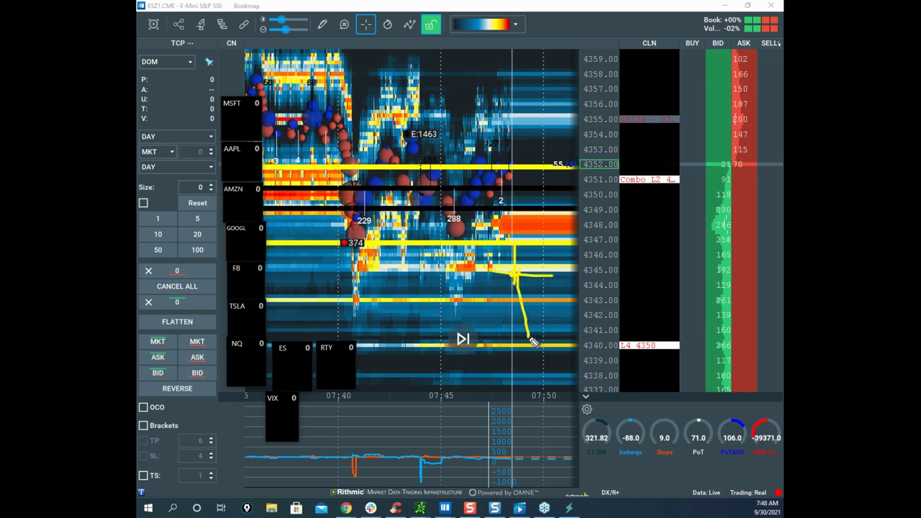
pyautogui.moveTo(516, 250)
pyautogui.mouseDown()
pyautogui.moveTo(517, 273)
pyautogui.moveTo(551, 259)
pyautogui.moveTo(556, 392)
pyautogui.mouseUp()
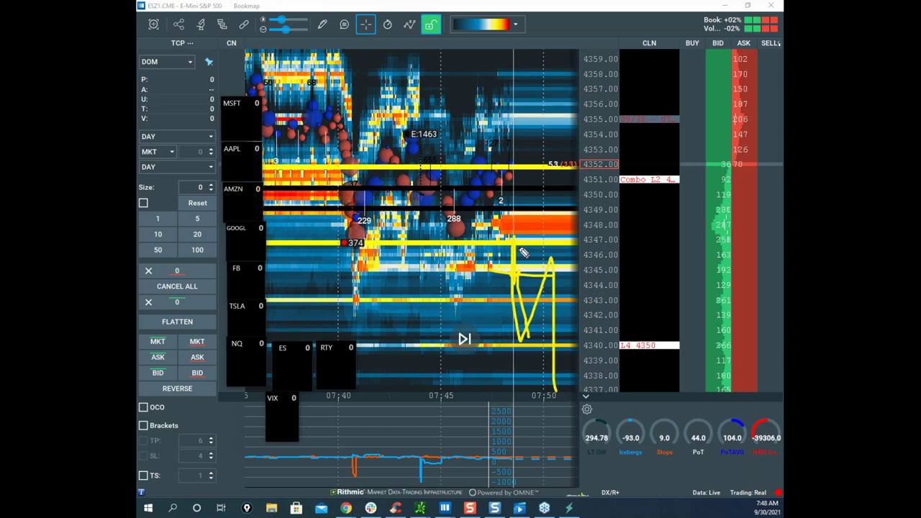
pyautogui.moveTo(515, 249)
pyautogui.mouseDown()
pyautogui.moveTo(516, 282)
pyautogui.moveTo(558, 256)
pyautogui.mouseUp()
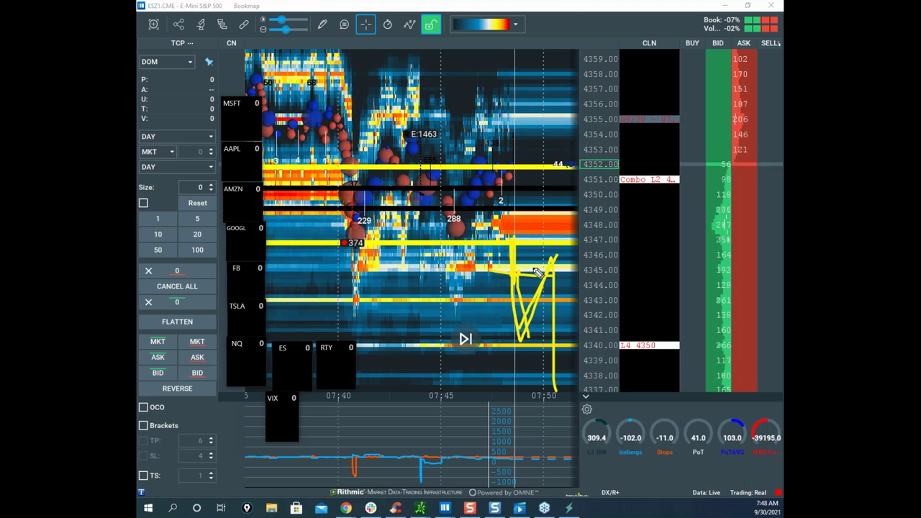
pyautogui.moveTo(513, 242)
pyautogui.mouseDown()
pyautogui.moveTo(550, 246)
pyautogui.moveTo(574, 446)
pyautogui.mouseUp()
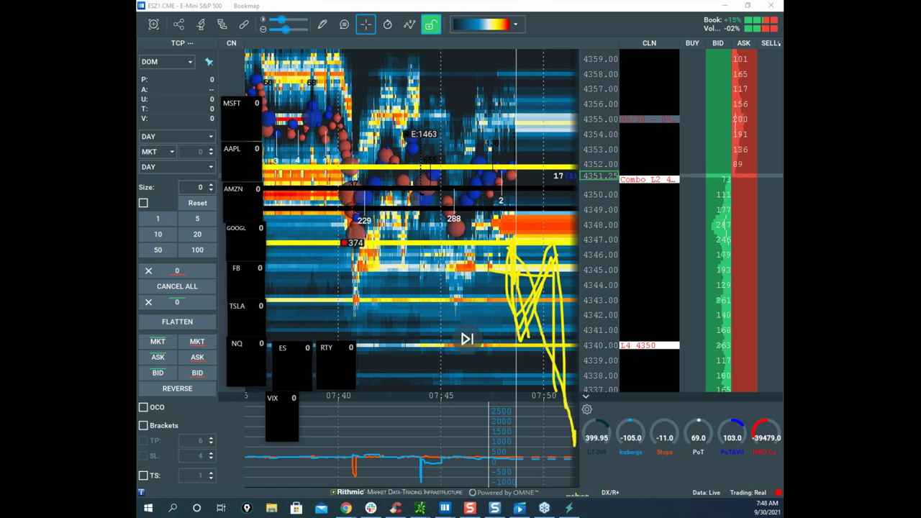
pyautogui.press('e')
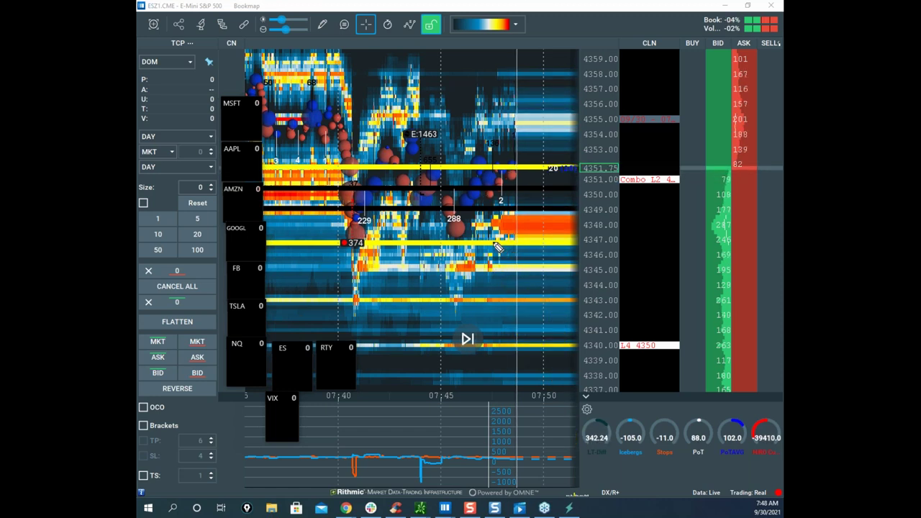
# Sketch a drop to about 4342, a retest of the lower yellow line and a long diagonal breakdown, then clear the annotations.
pyautogui.moveTo(508, 246)
pyautogui.mouseDown()
pyautogui.moveTo(511, 320)
pyautogui.moveTo(543, 246)
pyautogui.moveTo(520, 272)
pyautogui.moveTo(532, 298)
pyautogui.mouseUp()
pyautogui.moveTo(606, 471)
pyautogui.mouseDown()
pyautogui.moveTo(617, 512)
pyautogui.moveTo(610, 492)
pyautogui.mouseUp()
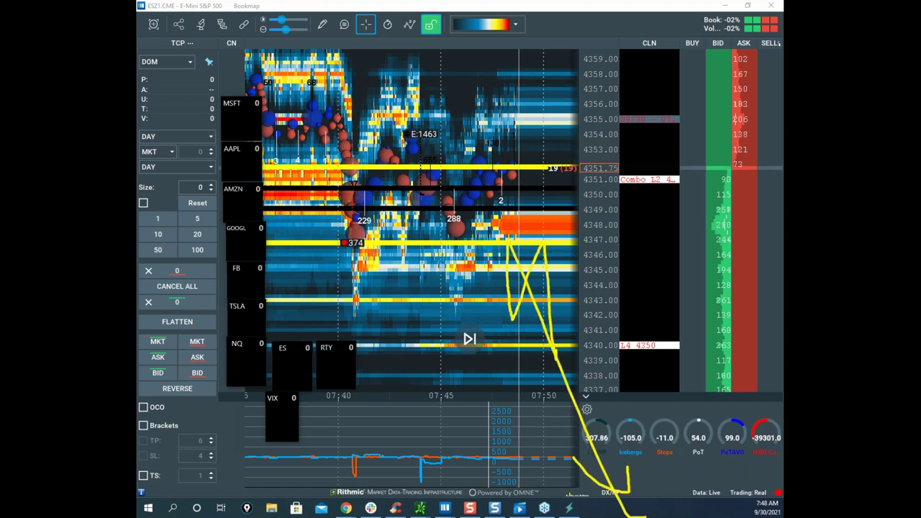
pyautogui.press('Escape')
# Sketch a steep diagonal drop from the orange liquidity band near 4348 to below the heatmap, then clear the stroke.
pyautogui.scroll(-3, 548, 151)
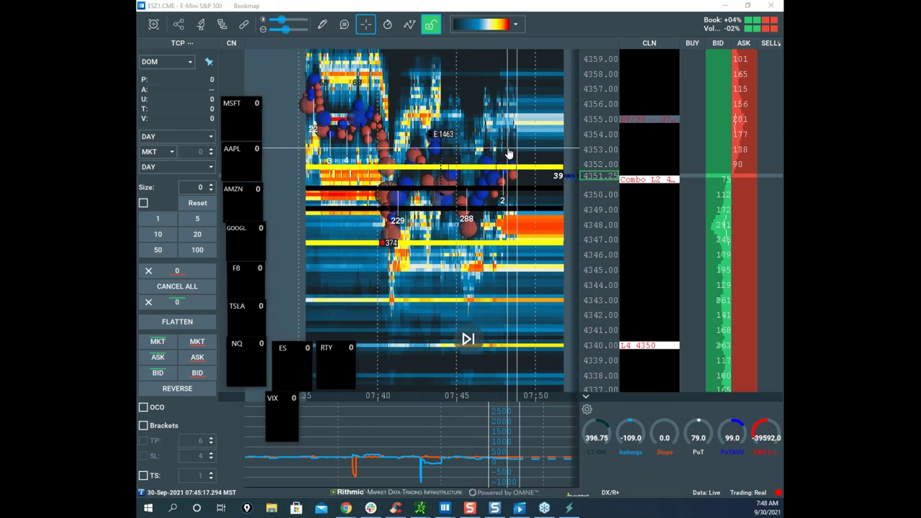
pyautogui.scroll(-2, 551, 118)
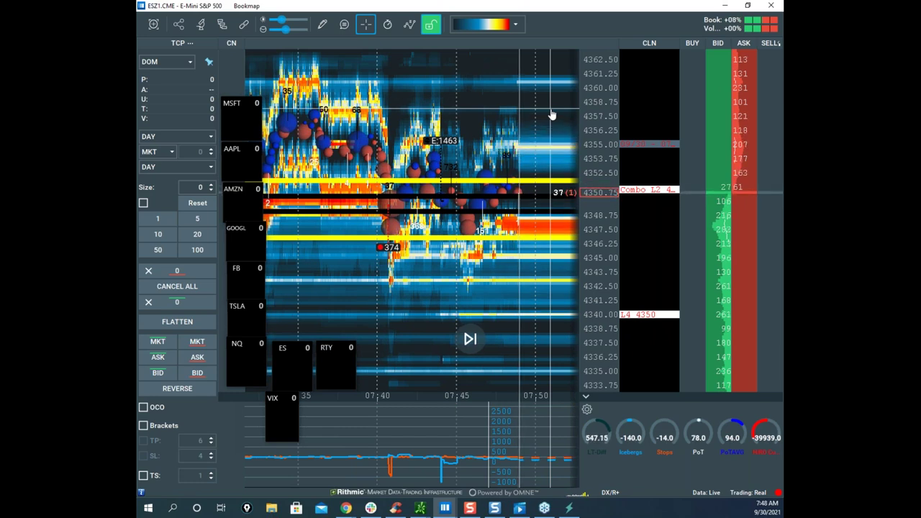
pyautogui.scroll(3, 597, 117)
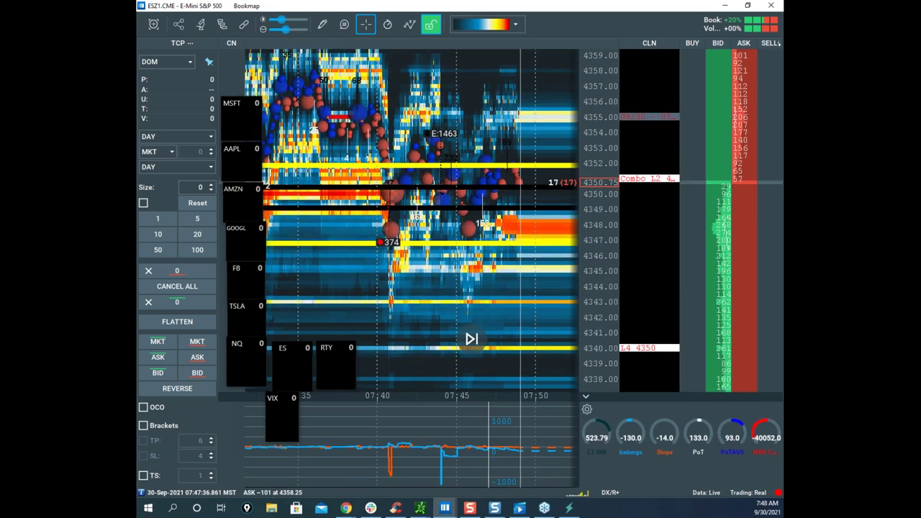
pyautogui.moveTo(505, 232); pyautogui.dragTo(643, 515)
pyautogui.rightClick(639, 236)
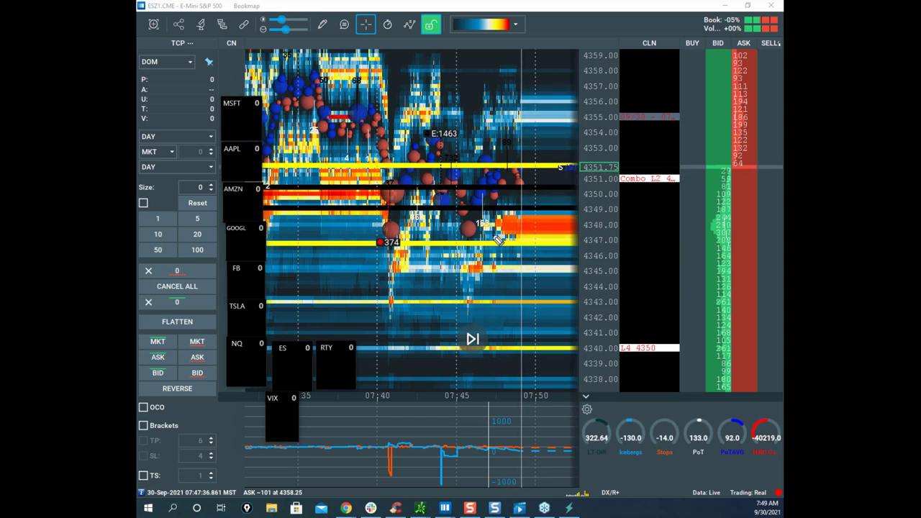
# Sketch a drop to a short horizontal line near 4344, circle the MSFT to TSLA stock boxes, then clear the annotations.
pyautogui.moveTo(531, 245)
pyautogui.mouseDown()
pyautogui.moveTo(534, 292)
pyautogui.moveTo(560, 282)
pyautogui.mouseUp()
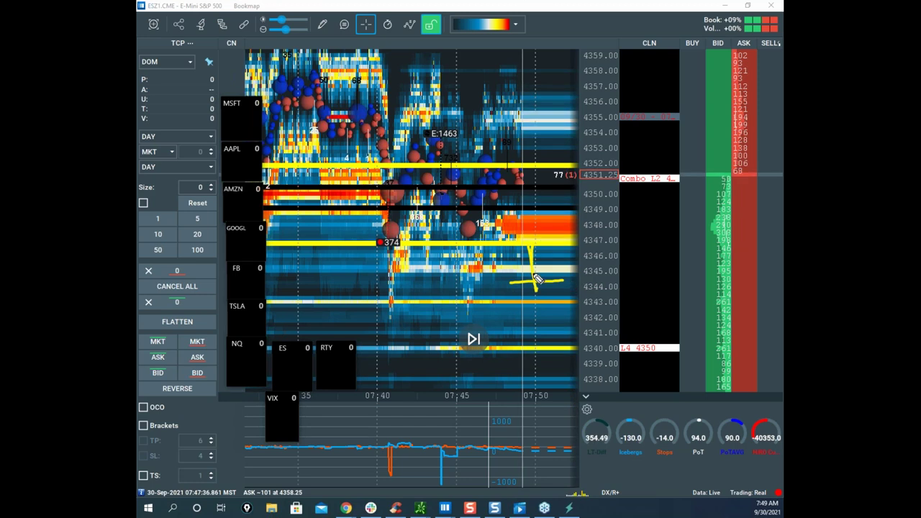
pyautogui.moveTo(259, 99)
pyautogui.mouseDown()
pyautogui.moveTo(224, 248)
pyautogui.moveTo(269, 108)
pyautogui.mouseUp()
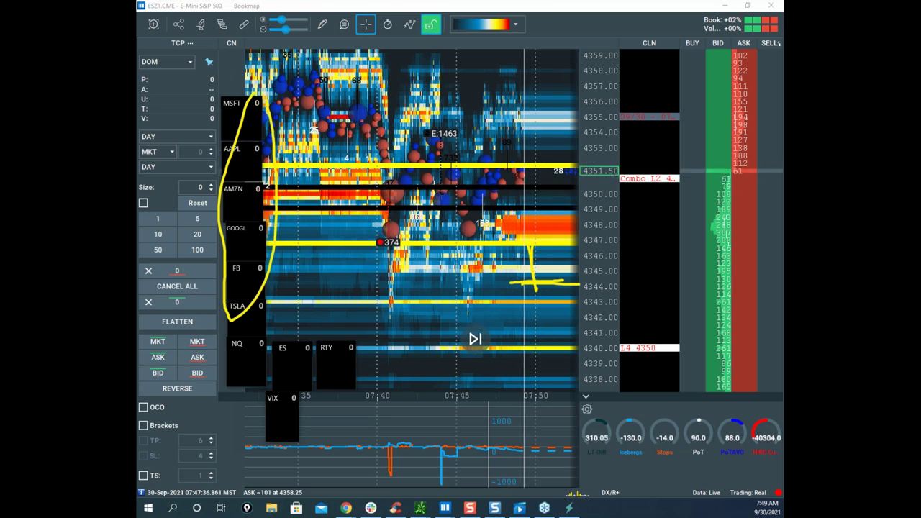
pyautogui.press('Escape')
# Sketch a V-shaped path falling to about 4335 and rising above the heatmap, then clear the annotation.
pyautogui.scroll(-3, 518, 100)
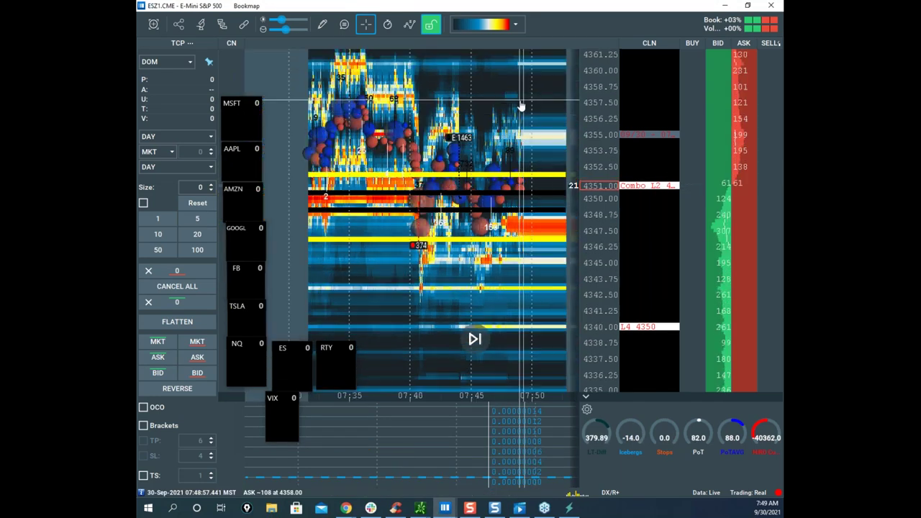
pyautogui.moveTo(518, 101); pyautogui.dragTo(424, 100)
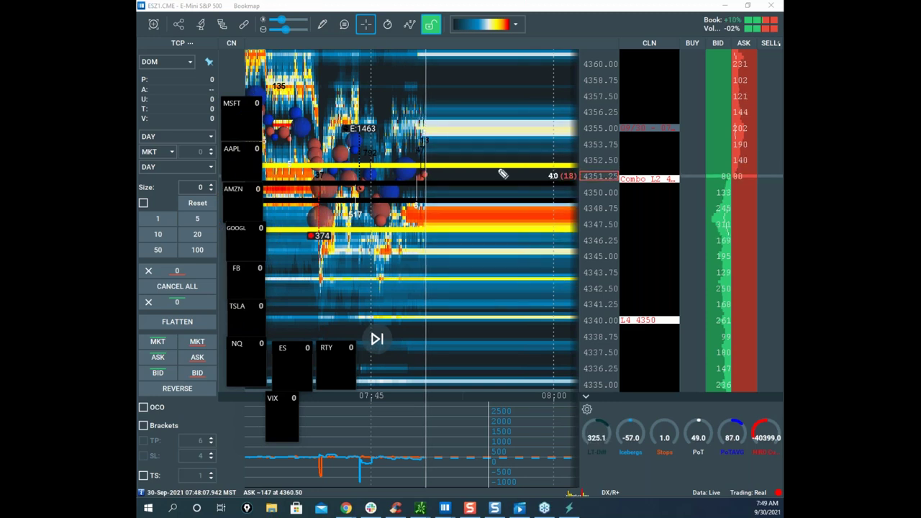
pyautogui.moveTo(303, 113); pyautogui.dragTo(548, 1)
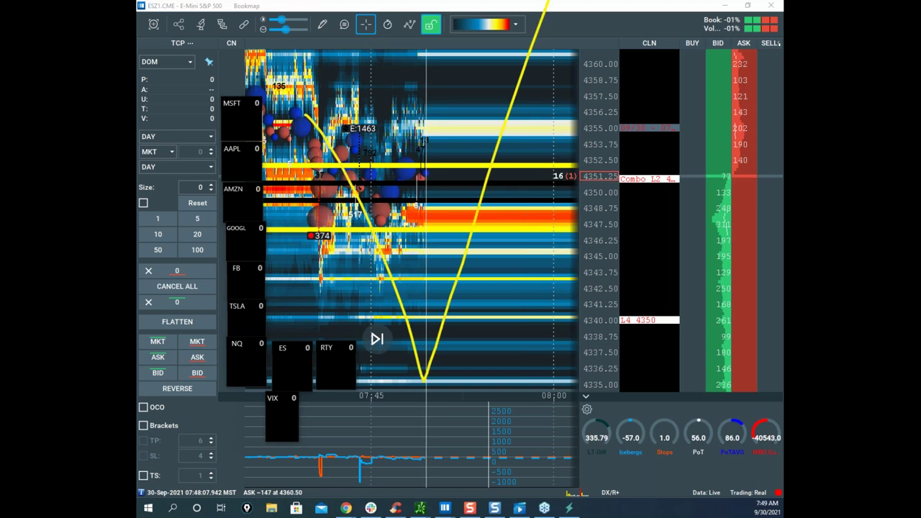
pyautogui.press('Escape')
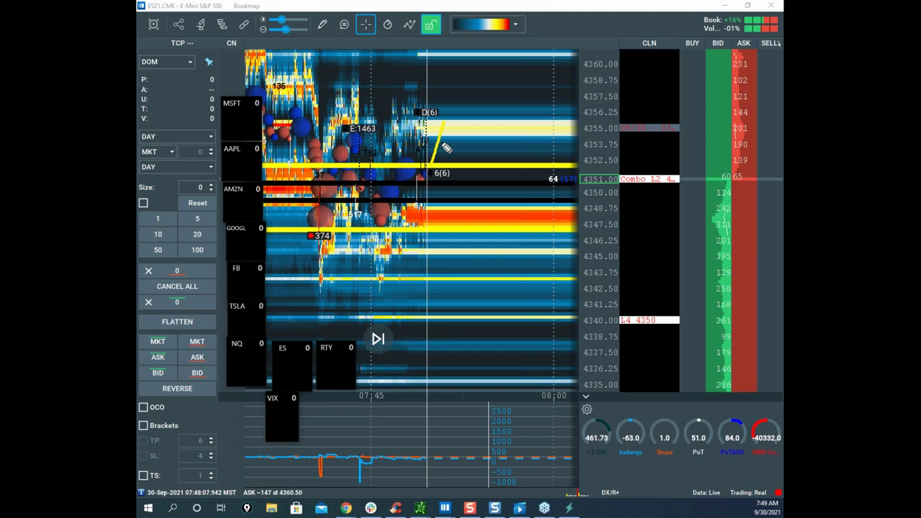
# Sketch a rise from the upper yellow line, a pullback to it and an upward breakout with an arrowhead, then clear the annotations.
pyautogui.moveTo(426, 156)
pyautogui.mouseDown()
pyautogui.moveTo(455, 133)
pyautogui.moveTo(488, 34)
pyautogui.mouseUp()
pyautogui.moveTo(444, 110)
pyautogui.mouseDown()
pyautogui.moveTo(460, 55)
pyautogui.moveTo(497, 164)
pyautogui.moveTo(528, 26)
pyautogui.mouseUp()
pyautogui.moveTo(490, 114)
pyautogui.mouseDown()
pyautogui.moveTo(532, 120)
pyautogui.moveTo(541, 1)
pyautogui.mouseUp()
pyautogui.moveTo(502, 36); pyautogui.dragTo(551, 46)
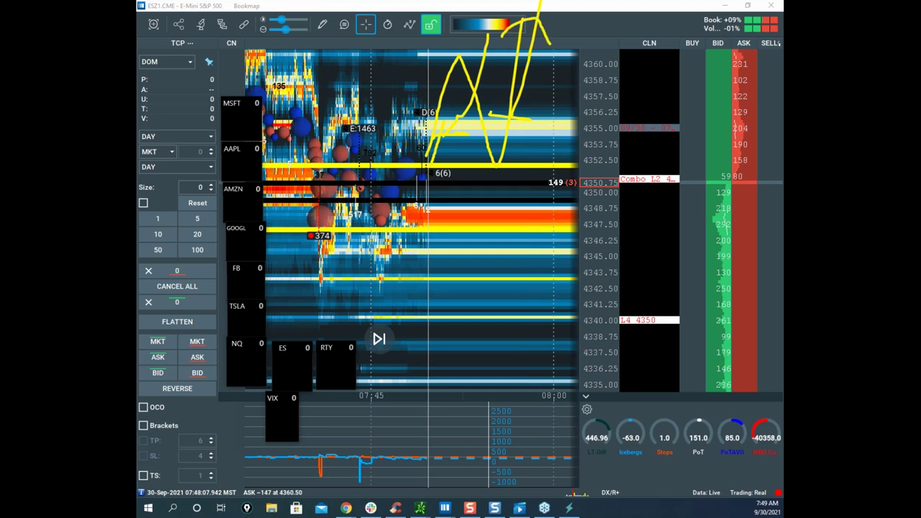
pyautogui.press('Escape')
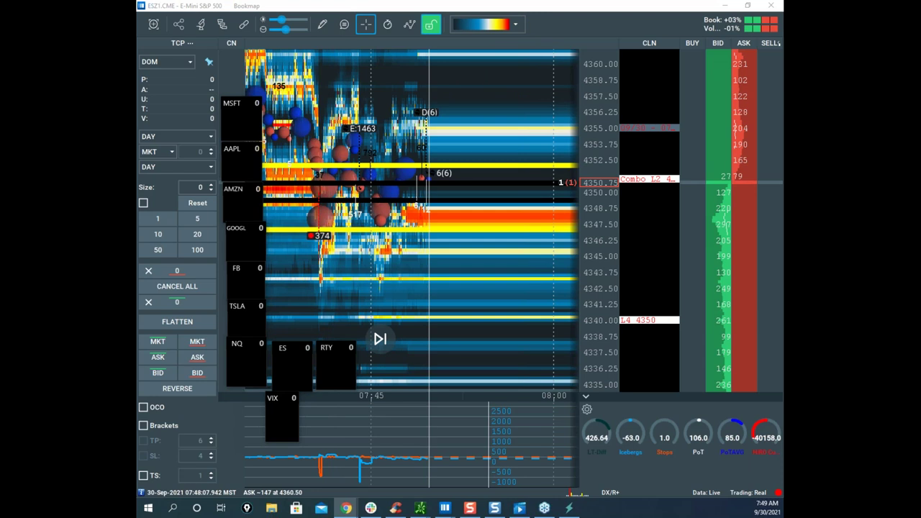
# Switch to the remote Sierra Chart profile, sketch a breakout to about 4405 and a zigzag inside the latest value area, then clear them.
pyautogui.moveTo(138, 85); pyautogui.dragTo(569, 85)
pyautogui.click(644, 77)
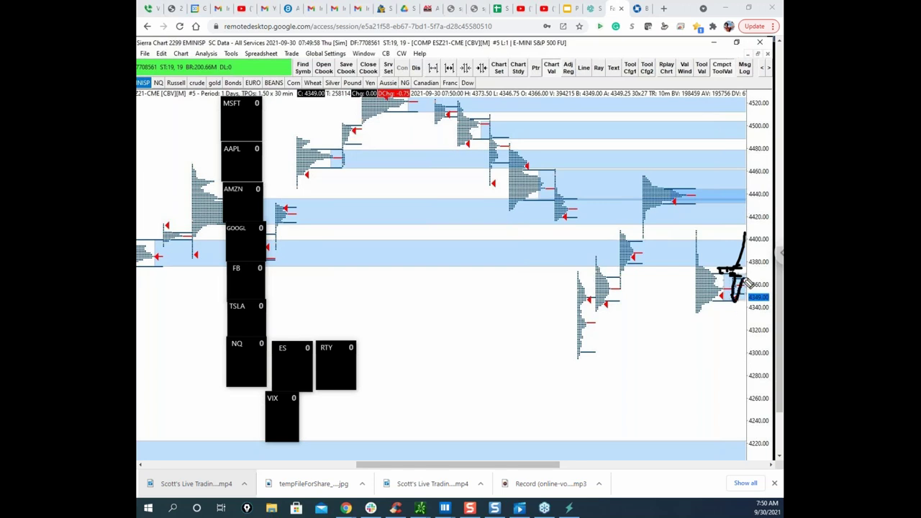
pyautogui.moveTo(757, 295); pyautogui.dragTo(761, 280)
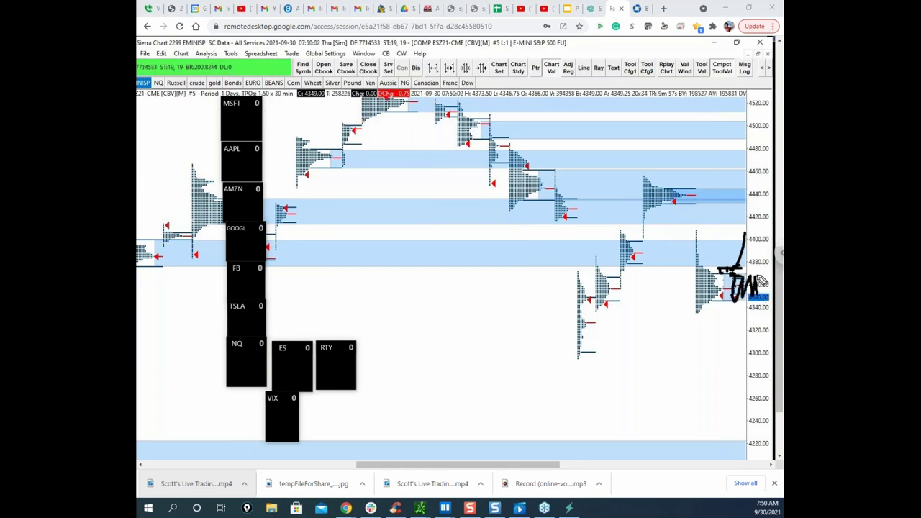
pyautogui.press('Escape')
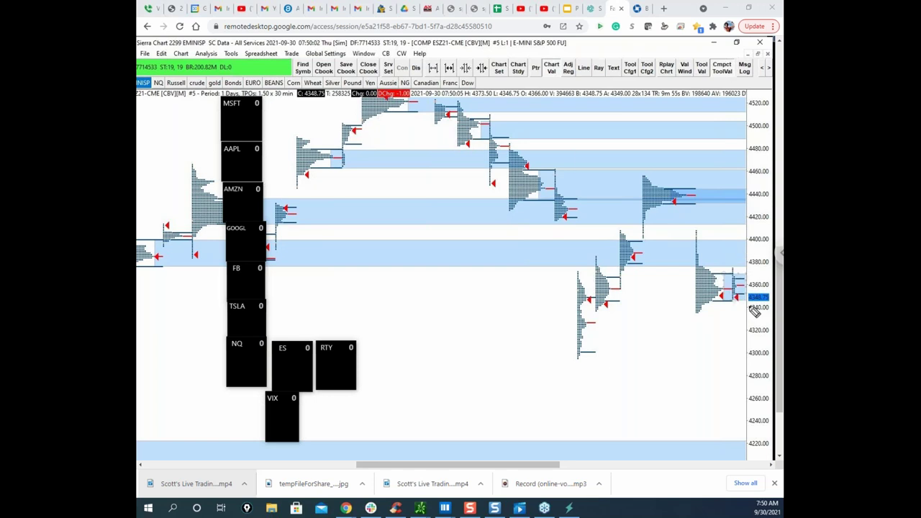
# Circle the latest profile's low near 4345 freehand, clear the annotation and minimize the chart window.
pyautogui.moveTo(751, 302)
pyautogui.mouseDown()
pyautogui.moveTo(734, 308)
pyautogui.moveTo(757, 302)
pyautogui.mouseUp()
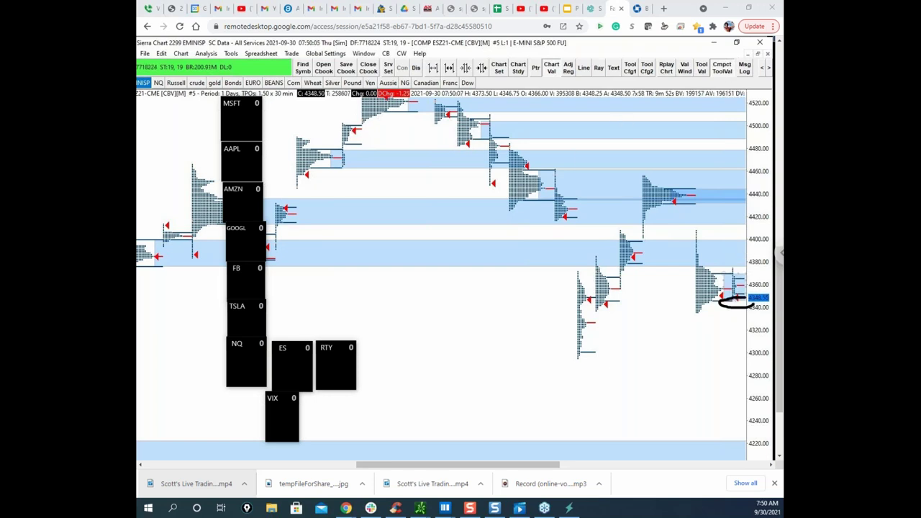
pyautogui.press('Escape')
pyautogui.click(725, 8)
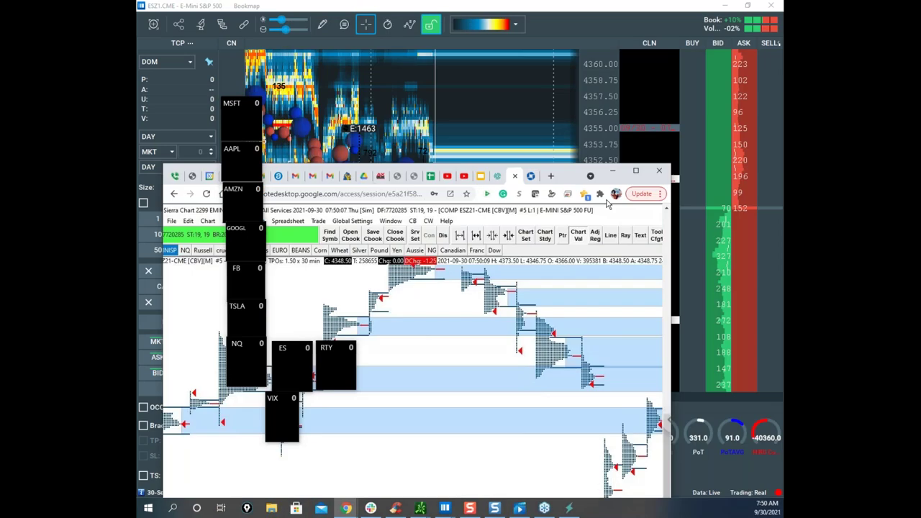
# Examine the heatmap's latest trades, iceberg activity and resting liquidity around the lower yellow line.
pyautogui.moveTo(480, 191); pyautogui.dragTo(495, 222)
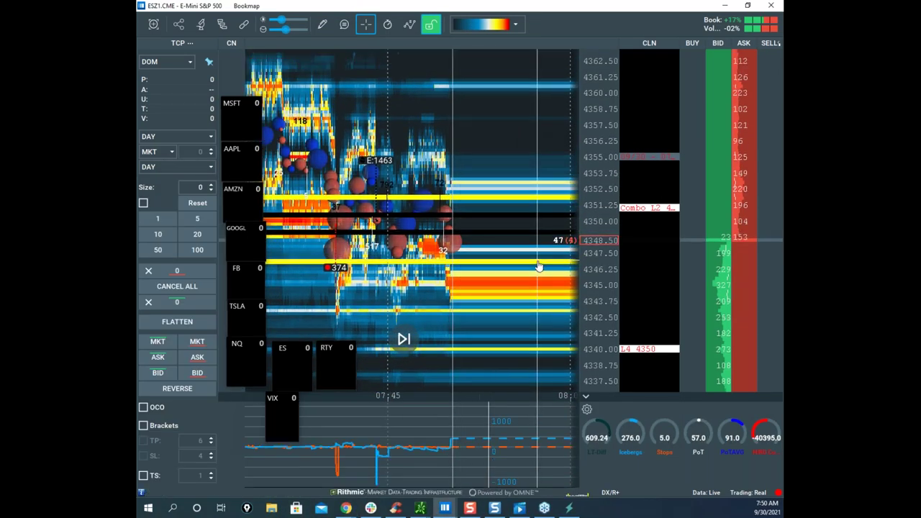
pyautogui.scroll(2, 592, 219)
pyautogui.scroll(1, 592, 220)
pyautogui.moveTo(506, 180); pyautogui.dragTo(508, 154)
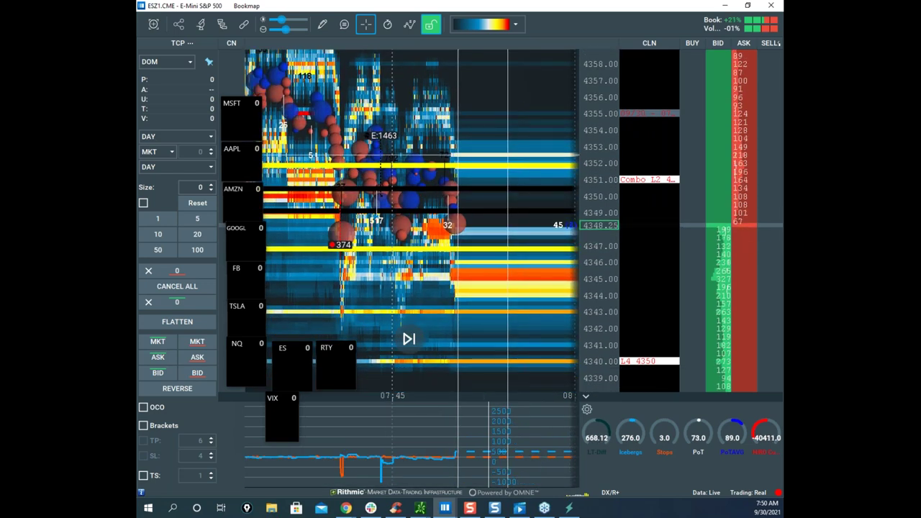
pyautogui.scroll(-2, 508, 154)
pyautogui.scroll(-1, 596, 163)
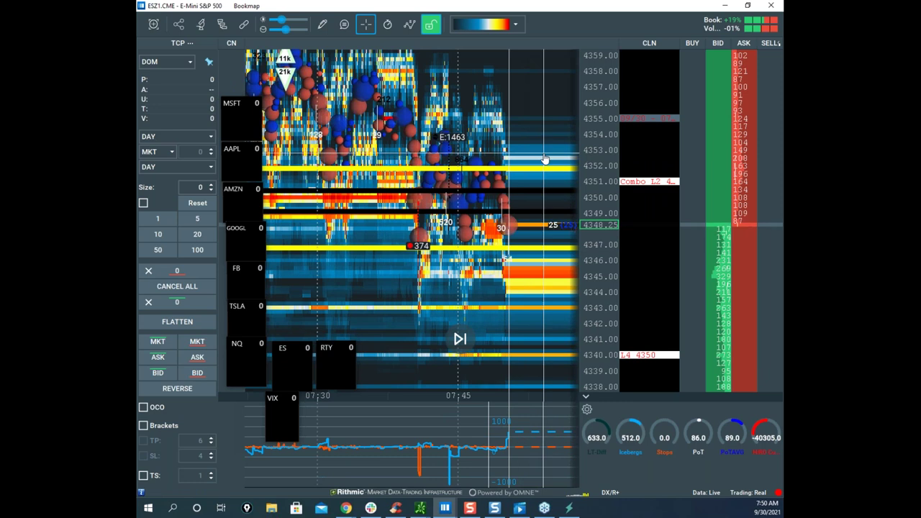
pyautogui.moveTo(536, 205); pyautogui.dragTo(510, 170)
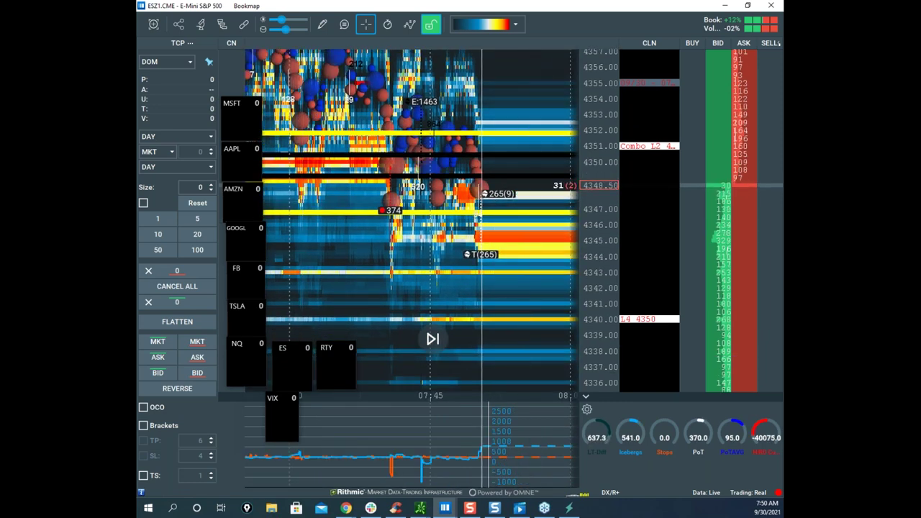
# Place the thinkorswim $TICK chart over the upper part of the heatmap and stretch its vertical scale.
pyautogui.click(346, 508)
pyautogui.moveTo(782, 119); pyautogui.dragTo(607, 19)
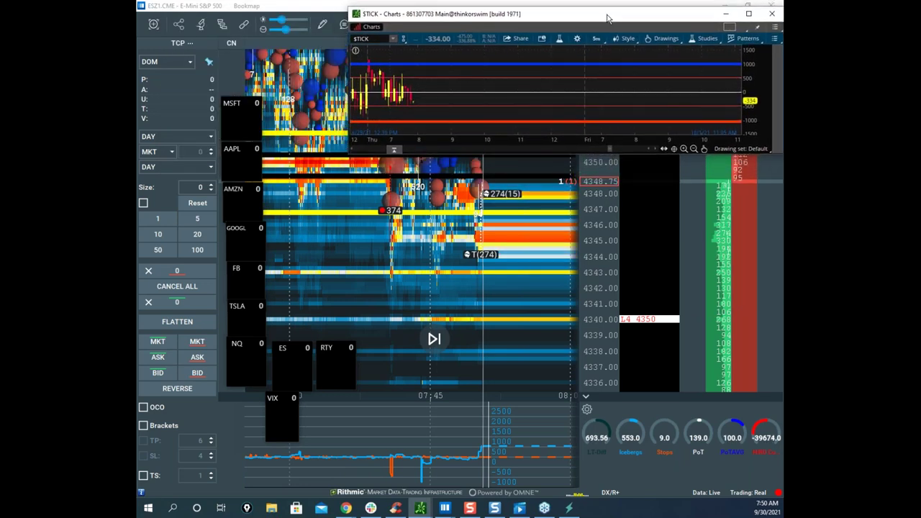
pyautogui.moveTo(749, 79); pyautogui.dragTo(748, 73)
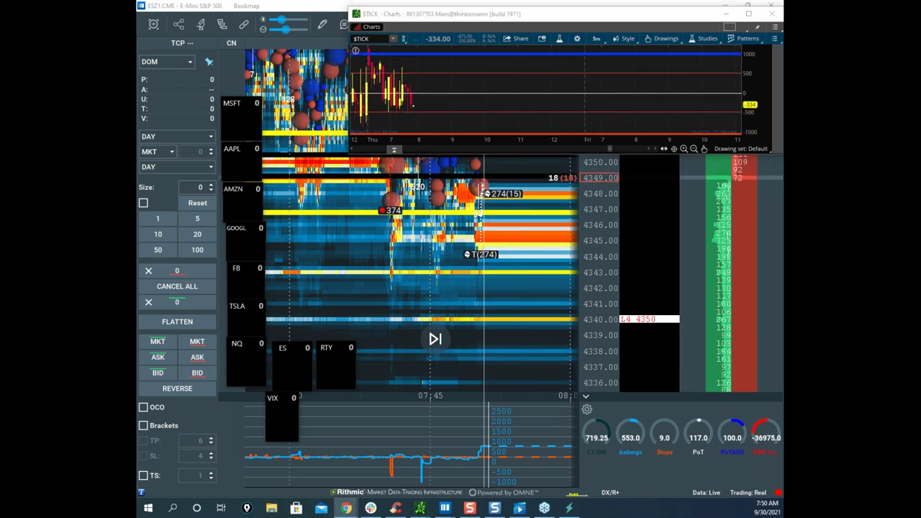
# Switch to the remote Sierra Chart session, restore the tiled chart layout and maximize the 6000 Volume VWAP chart.
pyautogui.click(346, 508)
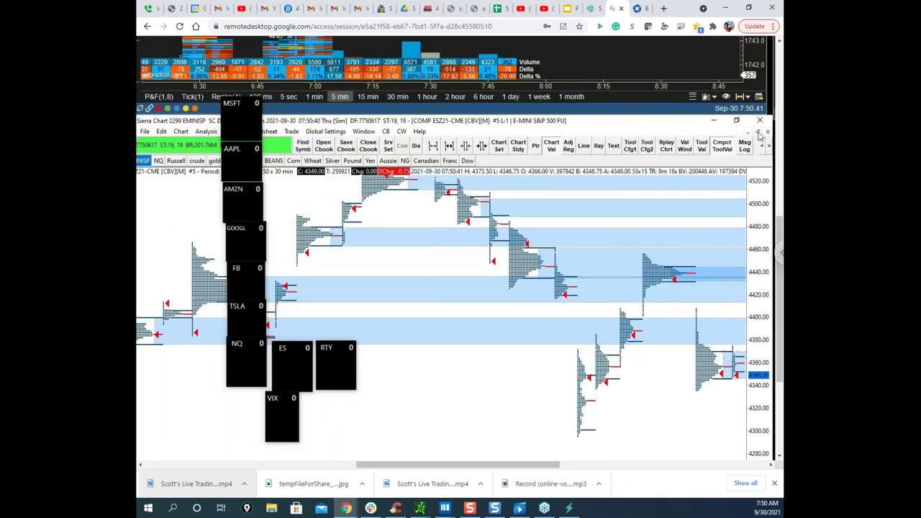
pyautogui.click(759, 135)
pyautogui.moveTo(780, 300); pyautogui.dragTo(782, 353)
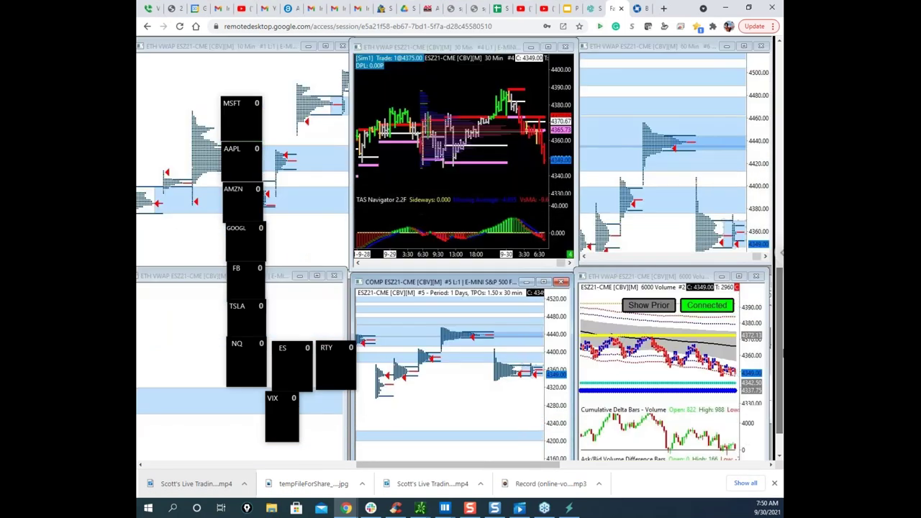
pyautogui.click(738, 276)
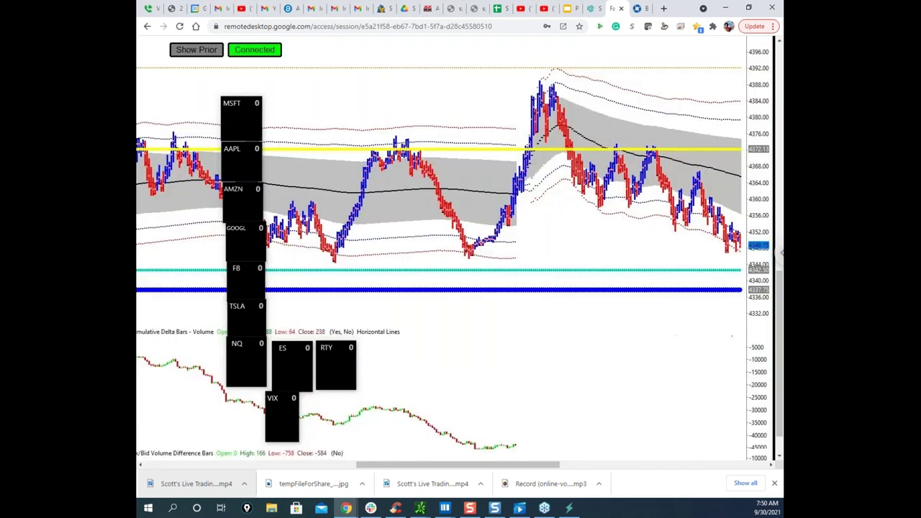
# Sketch a rebound from the latest low through the VWAP bands, circle the low near 4348, clear the drawings and minimize the browser.
pyautogui.moveTo(752, 299); pyautogui.dragTo(754, 305)
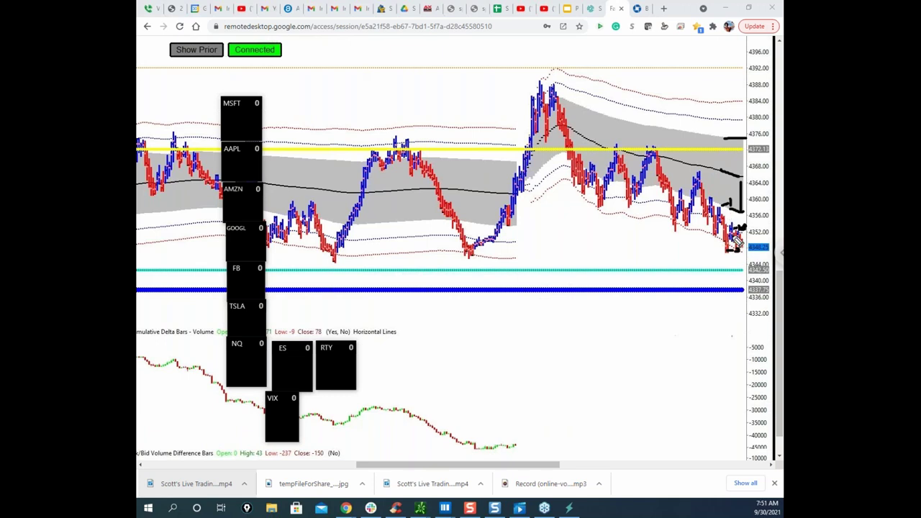
pyautogui.moveTo(750, 205); pyautogui.dragTo(751, 167)
pyautogui.moveTo(730, 110); pyautogui.dragTo(753, 170)
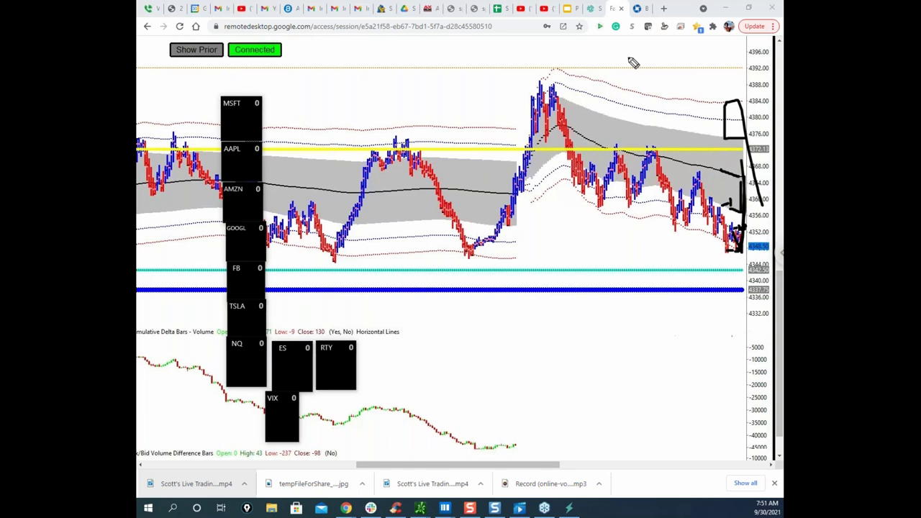
pyautogui.rightClick(774, 310)
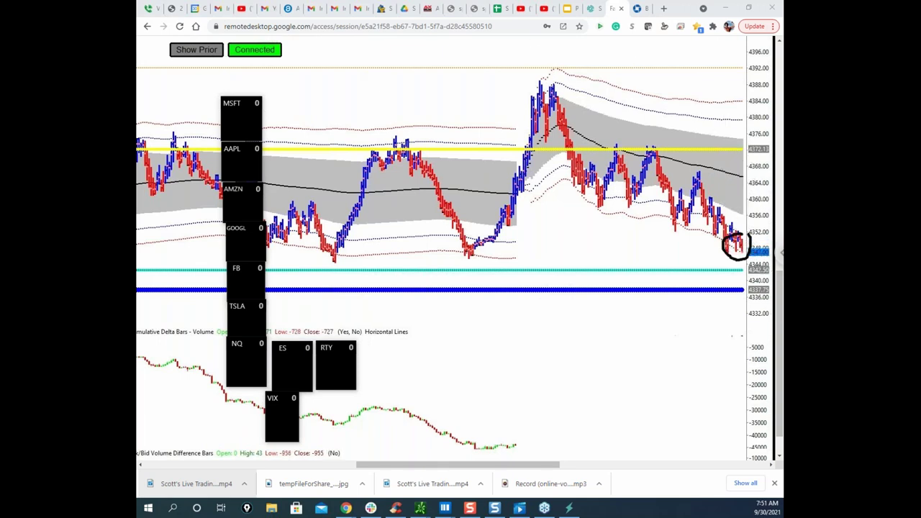
pyautogui.press('Escape')
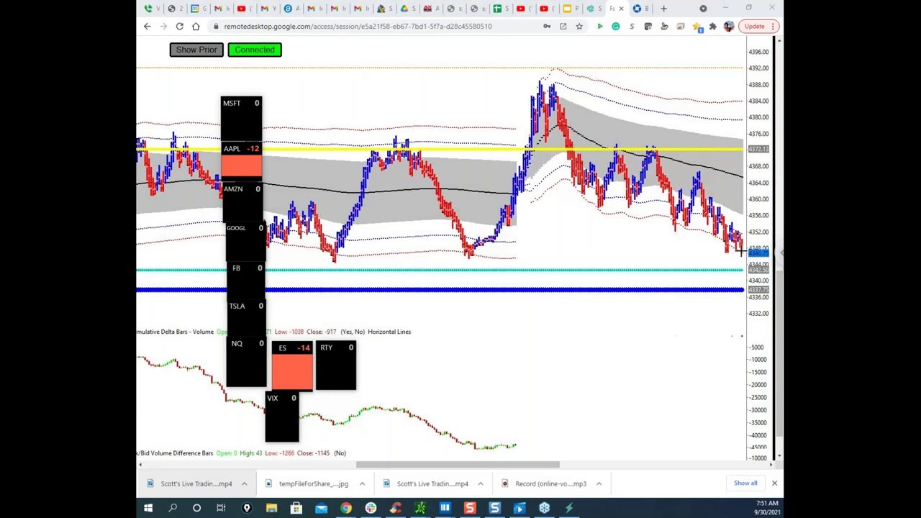
pyautogui.click(725, 8)
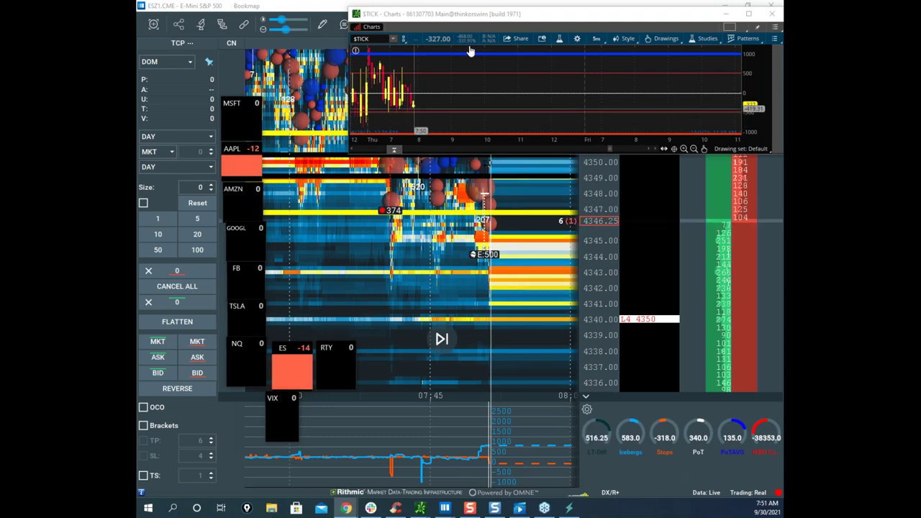
# Minimize the $TICK chart to check the heatmap, then place it over the heatmap's middle and adjust its vertical scale.
pyautogui.click(497, 10)
pyautogui.click(725, 13)
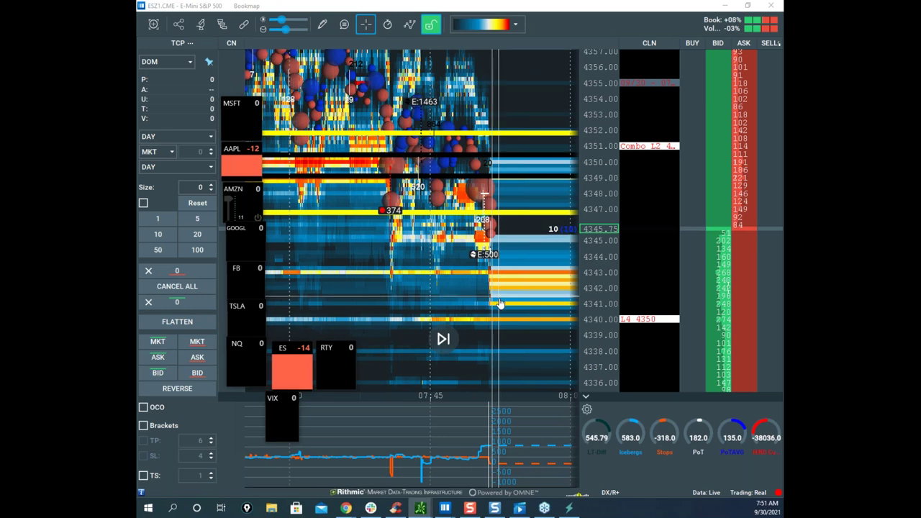
pyautogui.moveTo(782, 144); pyautogui.dragTo(550, 120)
pyautogui.moveTo(750, 203); pyautogui.dragTo(753, 210)
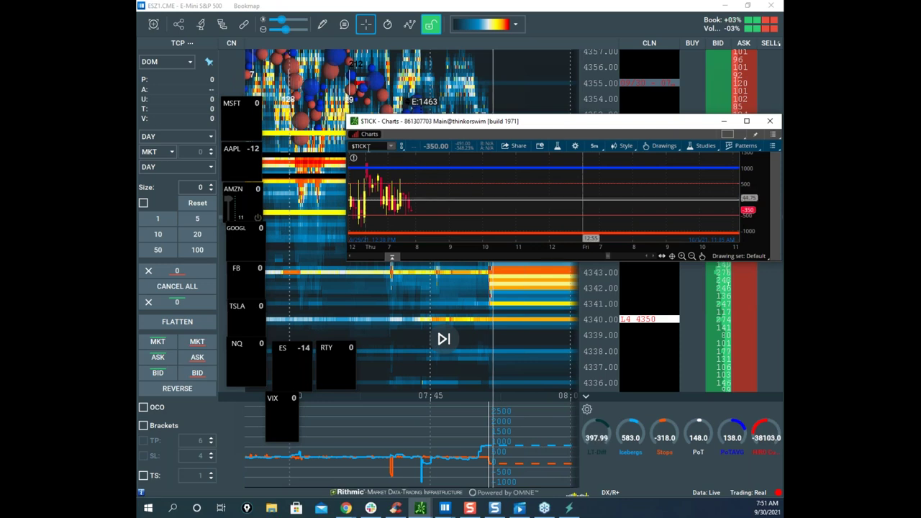
# Mark the +500 and -500 levels on the $TICK chart, sketch a zigzag between them and a drop below -500, then clear the drawings.
pyautogui.click(243, 208)
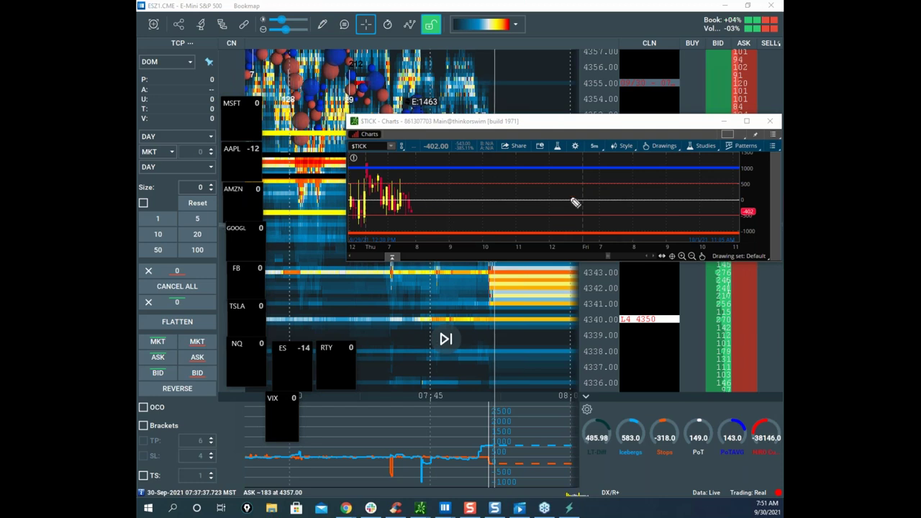
pyautogui.moveTo(393, 181); pyautogui.dragTo(422, 180)
pyautogui.moveTo(396, 213); pyautogui.dragTo(436, 216)
pyautogui.moveTo(684, 214); pyautogui.dragTo(732, 213)
pyautogui.moveTo(727, 182); pyautogui.dragTo(741, 181)
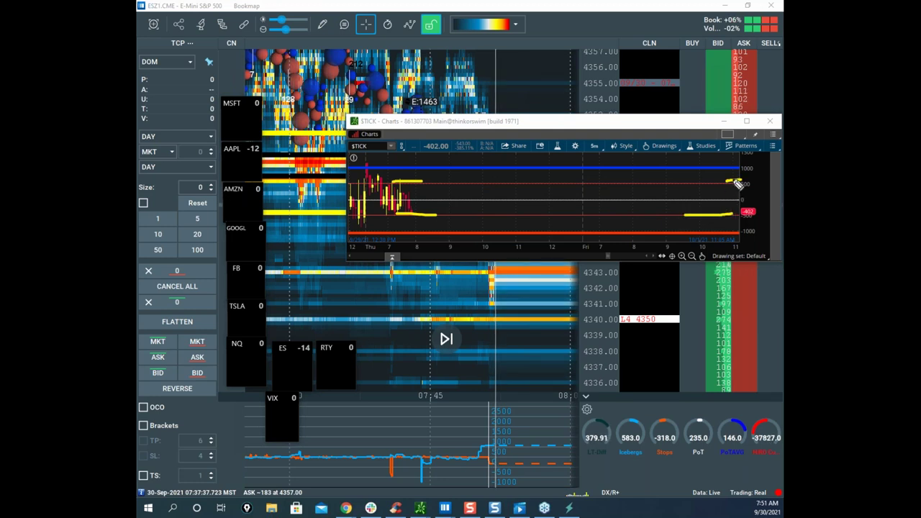
pyautogui.moveTo(425, 186)
pyautogui.mouseDown()
pyautogui.moveTo(450, 198)
pyautogui.moveTo(498, 196)
pyautogui.mouseUp()
pyautogui.moveTo(406, 211); pyautogui.dragTo(424, 230)
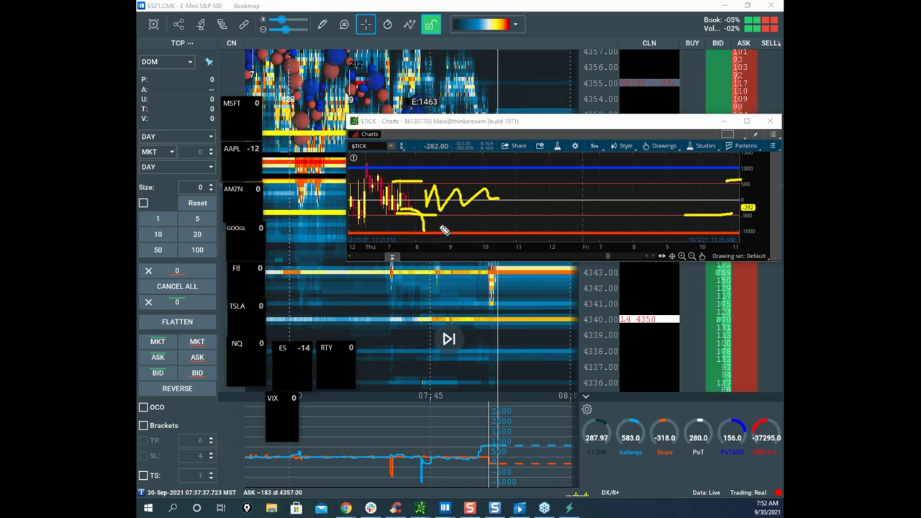
pyautogui.press('Escape')
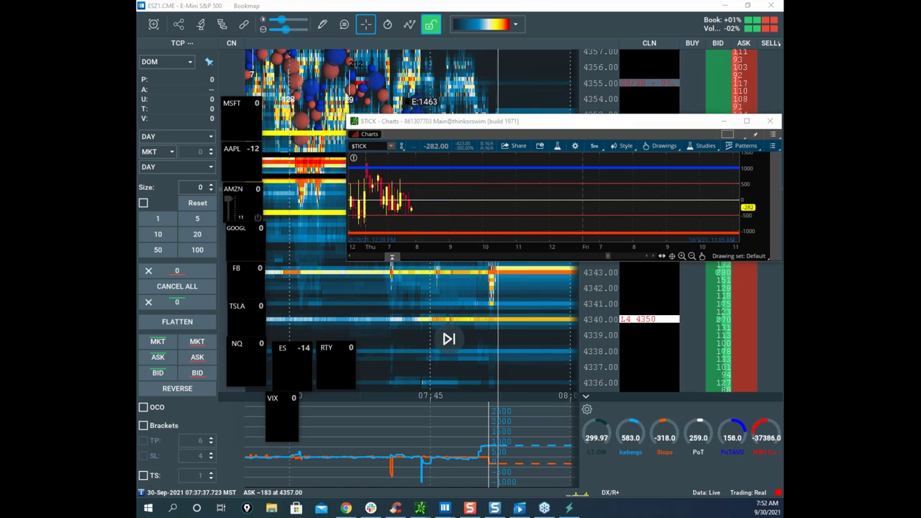
# Check the latest price on the remote VWAP volume chart and return to the $TICK chart.
pyautogui.click(346, 508)
pyautogui.doubleClick(502, 65)
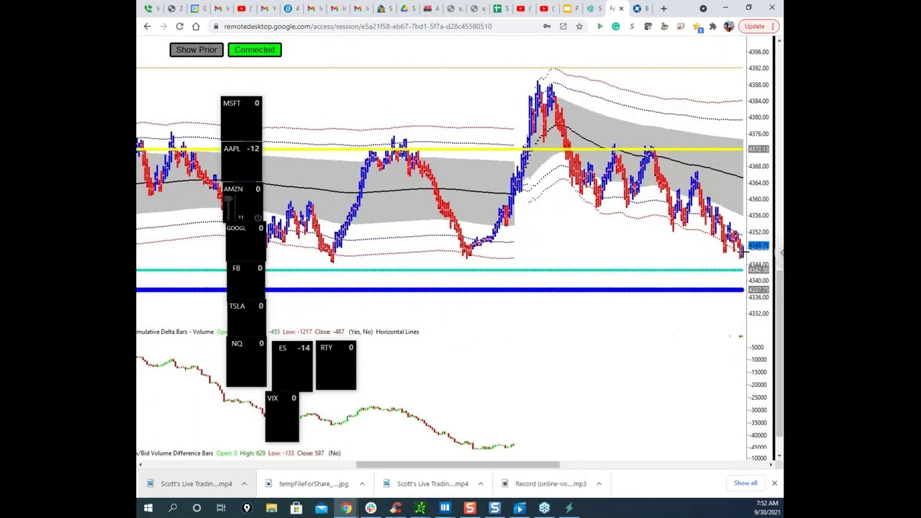
pyautogui.moveTo(681, 17); pyautogui.dragTo(138, 187)
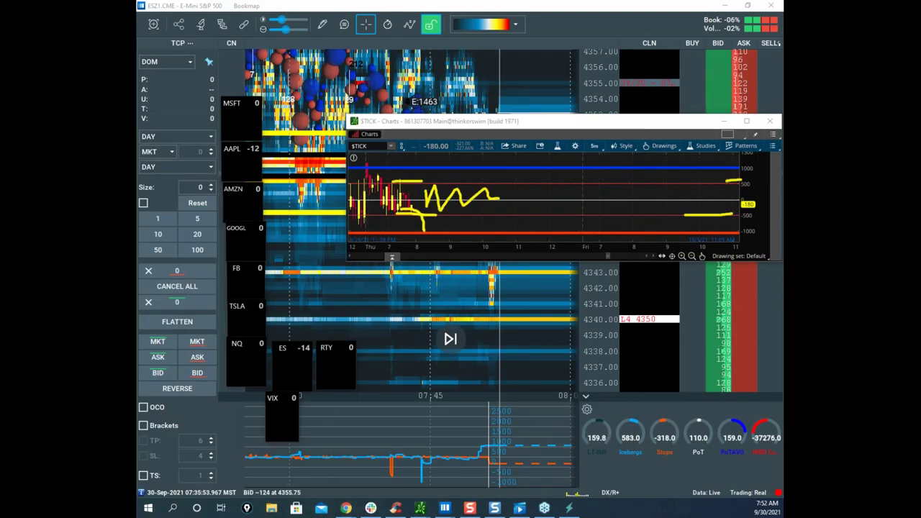
# Sketch a $TICK drop from the latest bar to about -1000, mark the +500 and -500 levels, then clear the drawings.
pyautogui.moveTo(412, 207); pyautogui.dragTo(422, 237)
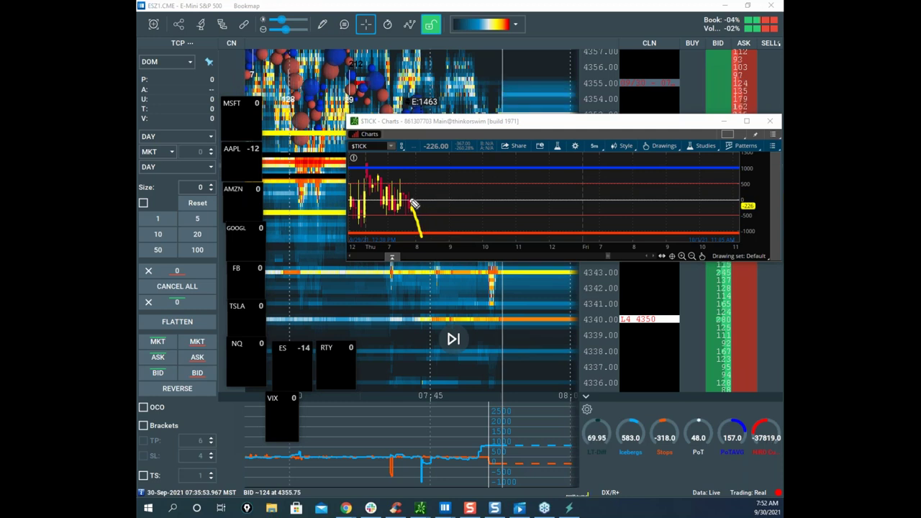
pyautogui.moveTo(393, 184); pyautogui.dragTo(424, 181)
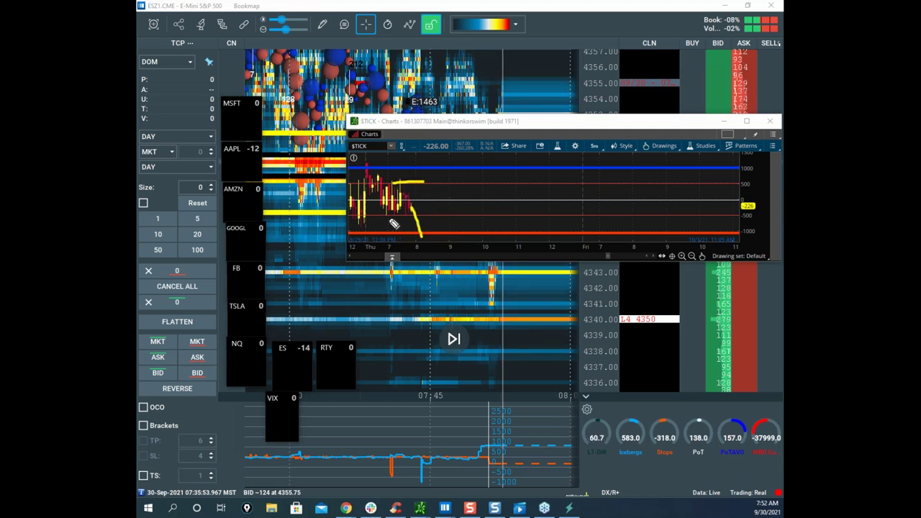
pyautogui.moveTo(393, 213); pyautogui.dragTo(445, 212)
pyautogui.press('Escape')
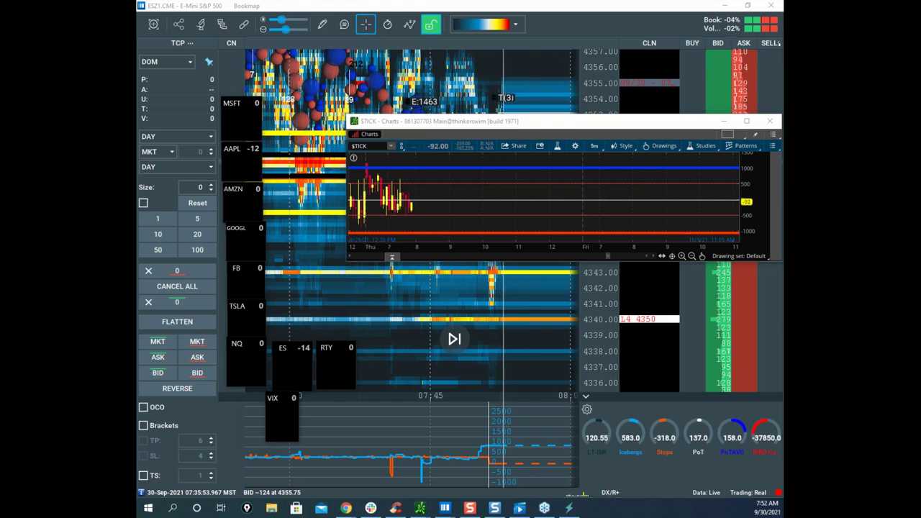
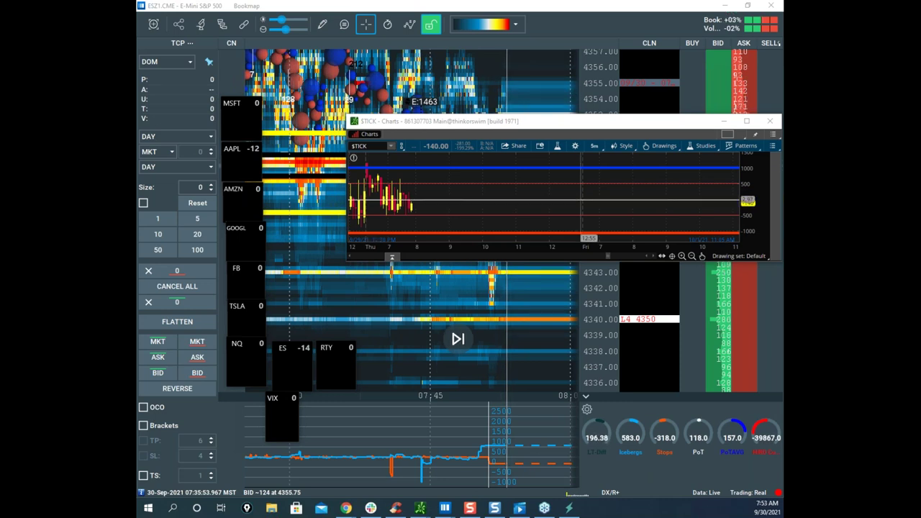
# Move the $TICK chart higher, circle the -500 to -1000 zone and the range between +500 and -500, then clear the drawings.
pyautogui.moveTo(565, 123); pyautogui.dragTo(525, 88)
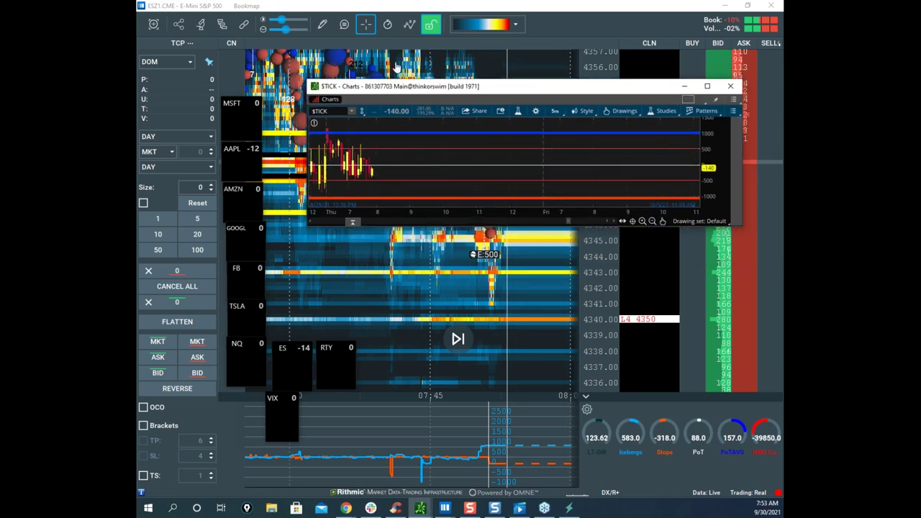
pyautogui.moveTo(393, 183); pyautogui.dragTo(424, 181)
pyautogui.moveTo(392, 214); pyautogui.dragTo(444, 212)
pyautogui.moveTo(412, 208); pyautogui.dragTo(421, 236)
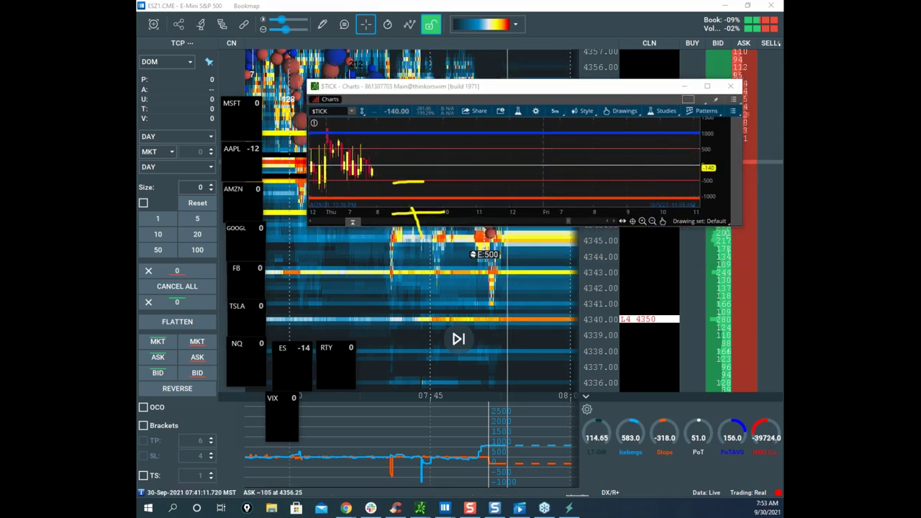
pyautogui.moveTo(406, 187); pyautogui.dragTo(424, 204)
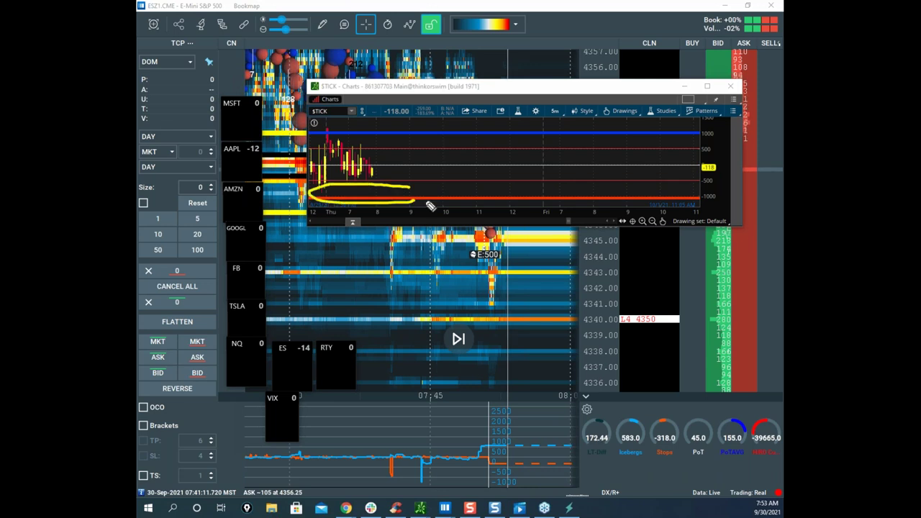
pyautogui.moveTo(373, 179); pyautogui.dragTo(375, 196)
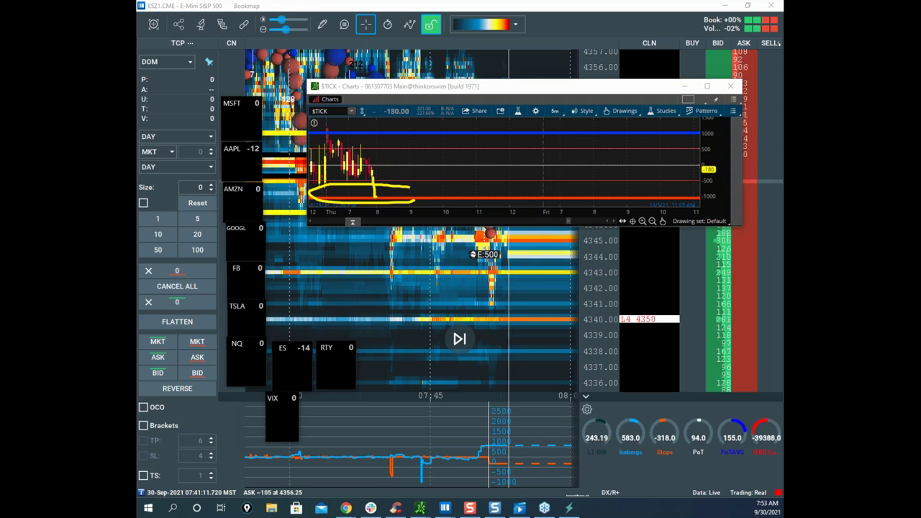
pyautogui.moveTo(370, 144)
pyautogui.mouseDown()
pyautogui.moveTo(353, 175)
pyautogui.moveTo(373, 154)
pyautogui.moveTo(368, 179)
pyautogui.moveTo(434, 176)
pyautogui.mouseUp()
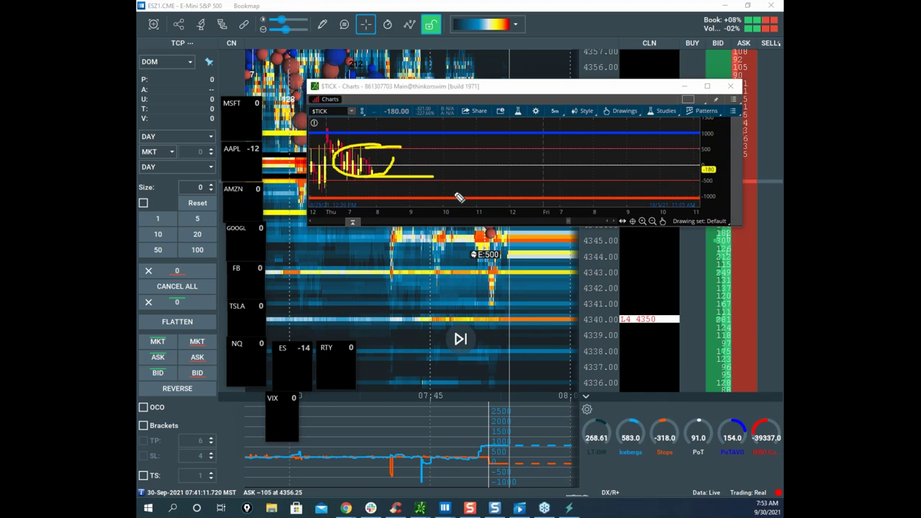
pyautogui.press('Escape')
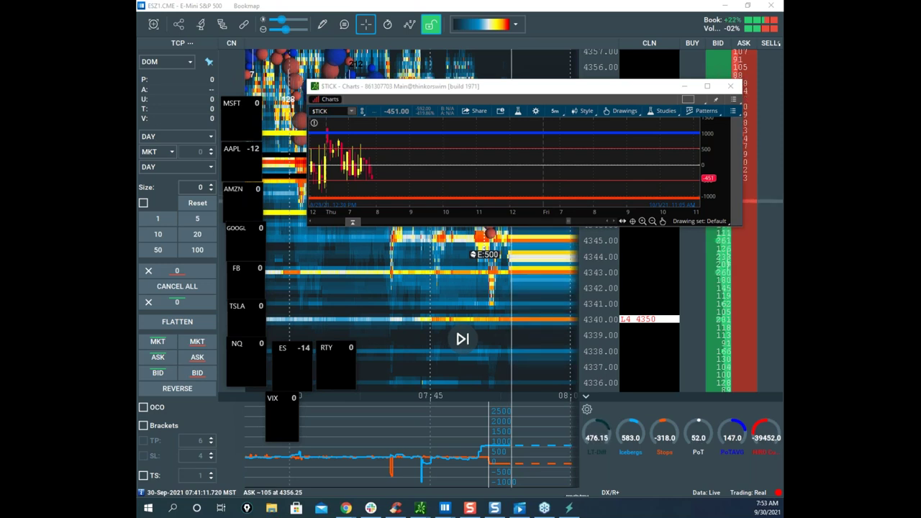
# Hide the $TICK chart and zoom out the heatmap's price scale to span about 4330 to 4362.50.
pyautogui.click(431, 67)
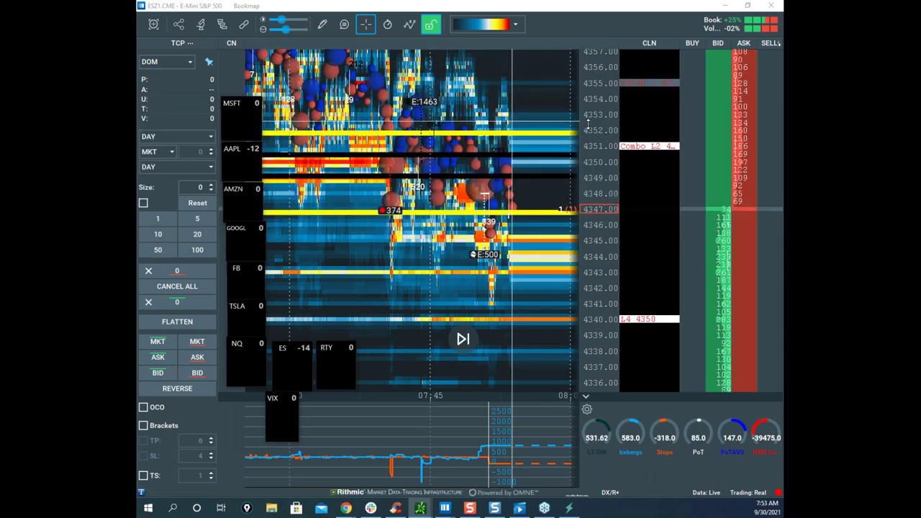
pyautogui.scroll(-1, 528, 123)
pyautogui.scroll(-1, 550, 131)
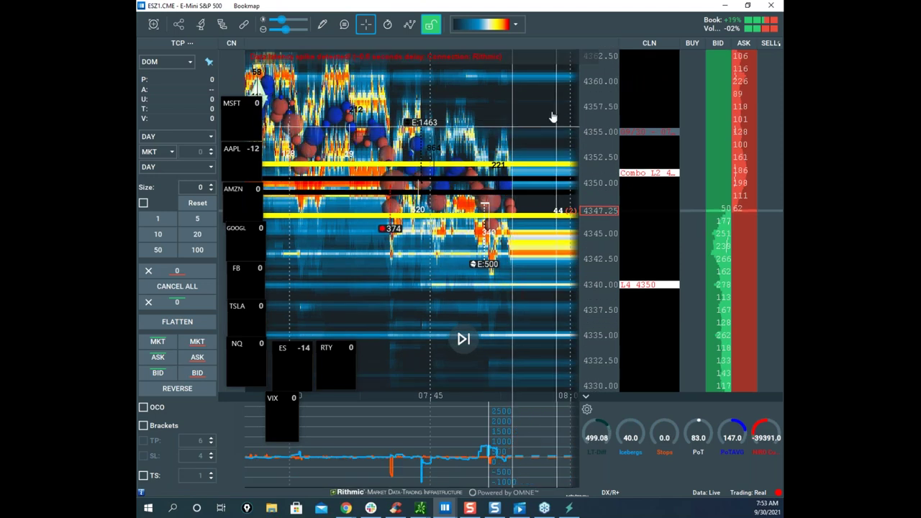
# Bring the $TICK chart over the lower heatmap, move it up beside the yellow levels to compare readings, then hide it.
pyautogui.moveTo(597, 258); pyautogui.dragTo(542, 269)
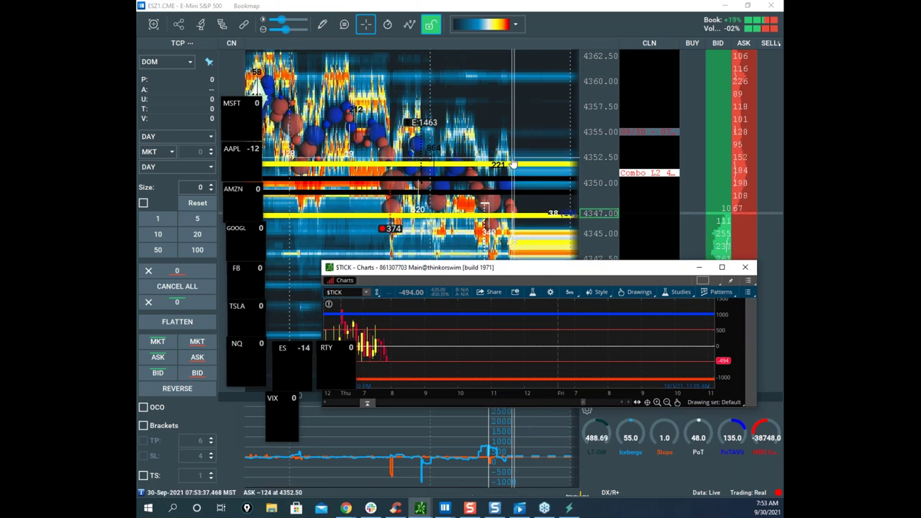
pyautogui.moveTo(510, 264); pyautogui.dragTo(542, 169)
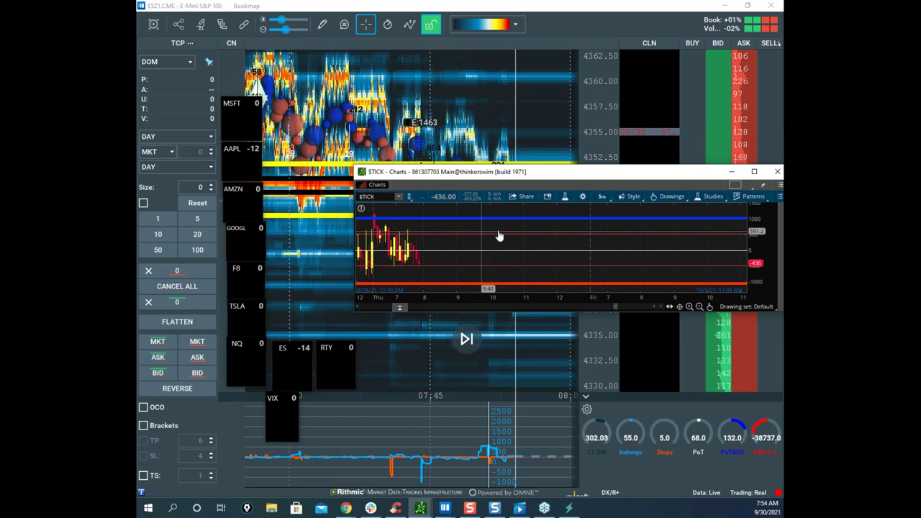
pyautogui.moveTo(395, 149); pyautogui.dragTo(433, 176)
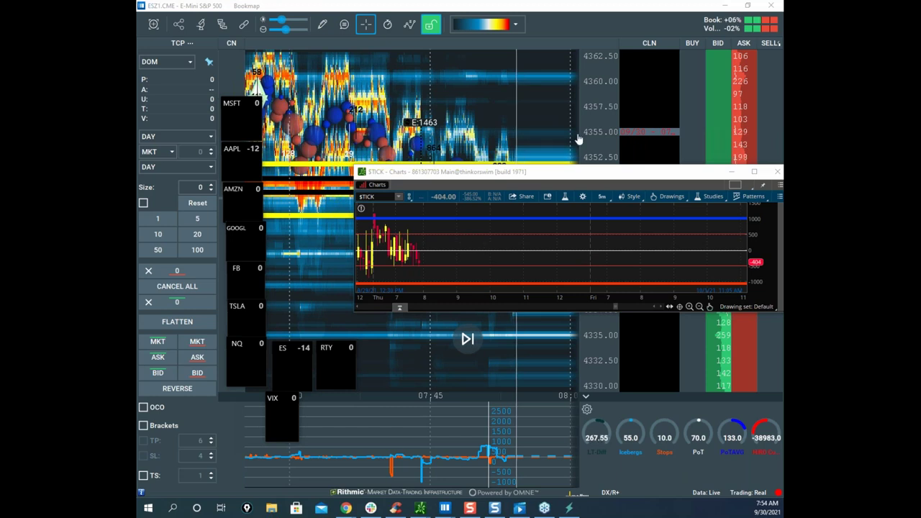
pyautogui.moveTo(581, 173); pyautogui.dragTo(137, 186)
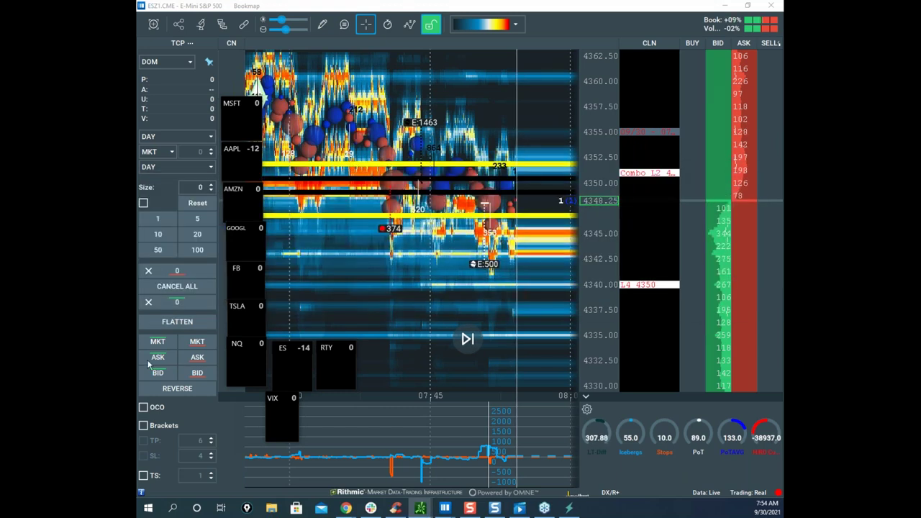
# Switch to the remote VWAP volume chart, maximize its browser window and bring the chart's time axis into view.
pyautogui.moveTo(137, 61); pyautogui.dragTo(616, 44)
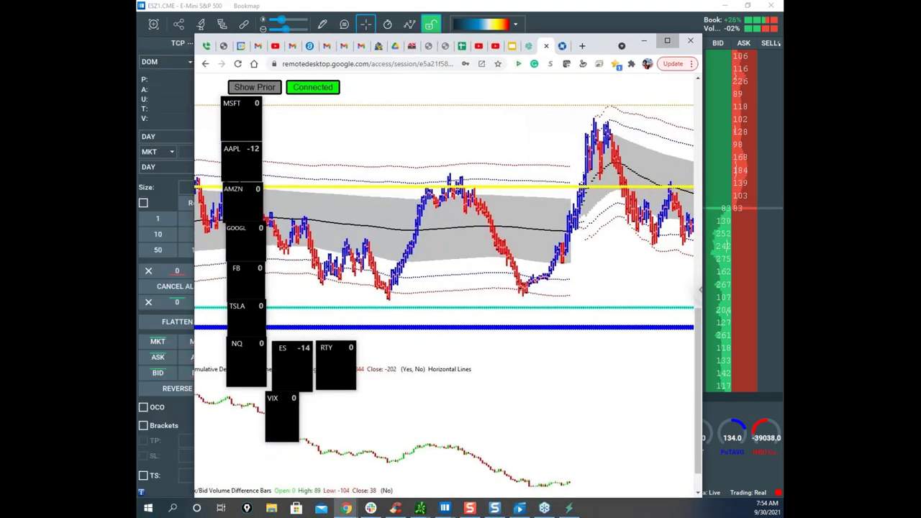
pyautogui.click(667, 42)
pyautogui.moveTo(779, 328); pyautogui.dragTo(779, 322)
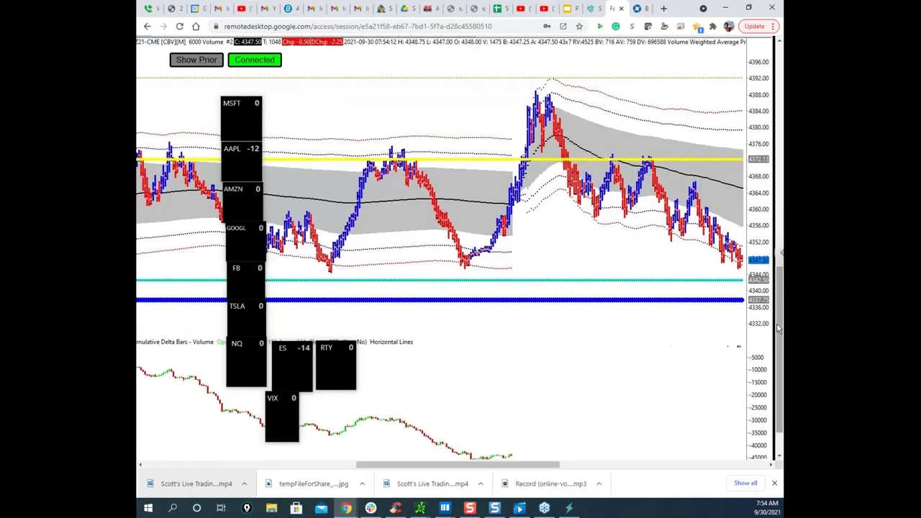
pyautogui.moveTo(529, 465)
pyautogui.mouseDown()
pyautogui.moveTo(477, 465)
pyautogui.moveTo(557, 463)
pyautogui.moveTo(528, 463)
pyautogui.mouseUp()
pyautogui.moveTo(779, 308); pyautogui.dragTo(779, 328)
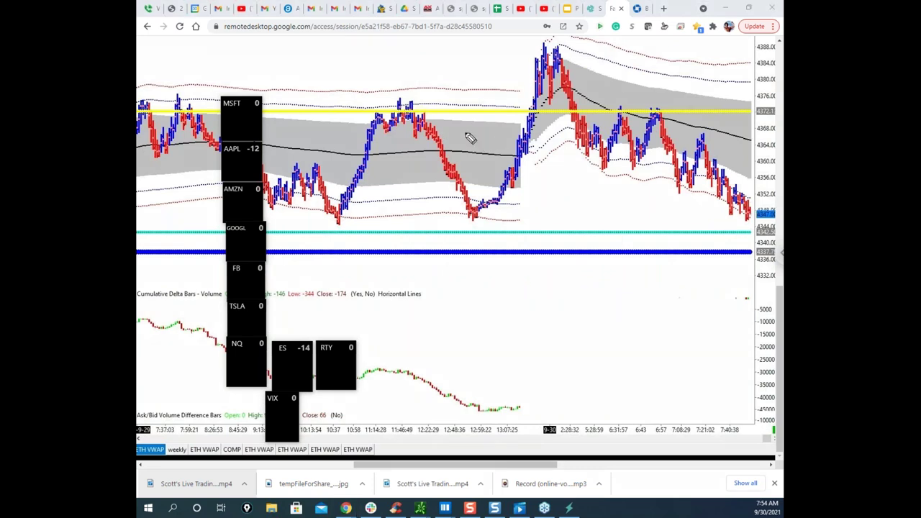
# Trace the prior session's midday drop from the yellow line to its low, bring up the $TICK chart and clear the drawing.
pyautogui.moveTo(414, 105)
pyautogui.mouseDown()
pyautogui.moveTo(457, 165)
pyautogui.moveTo(472, 217)
pyautogui.mouseUp()
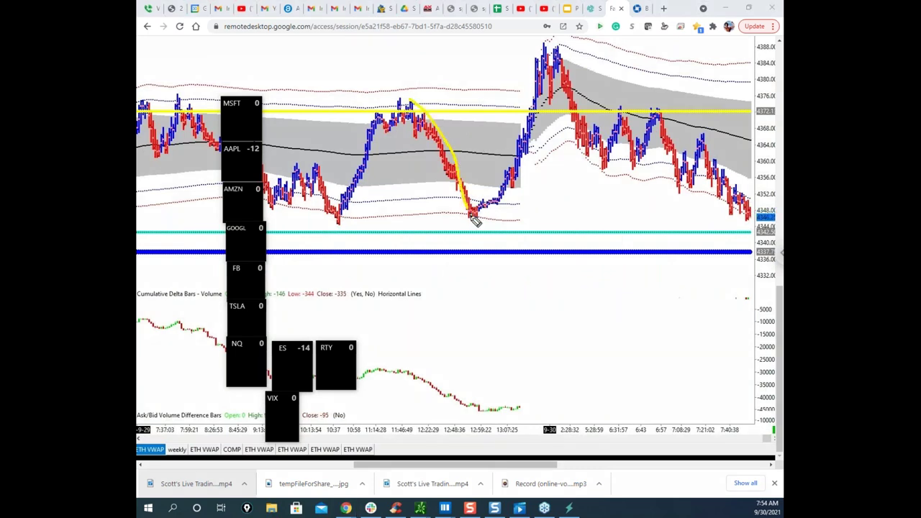
pyautogui.moveTo(423, 115); pyautogui.dragTo(473, 217)
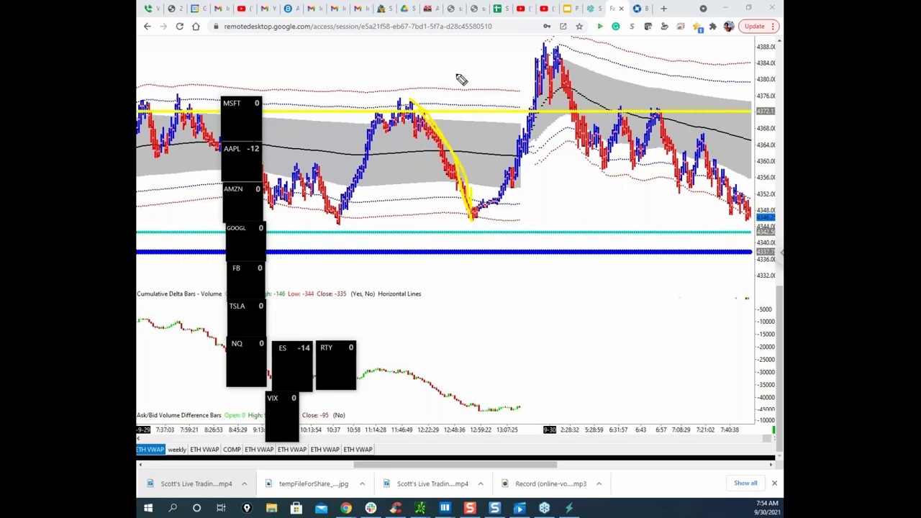
pyautogui.press('Escape')
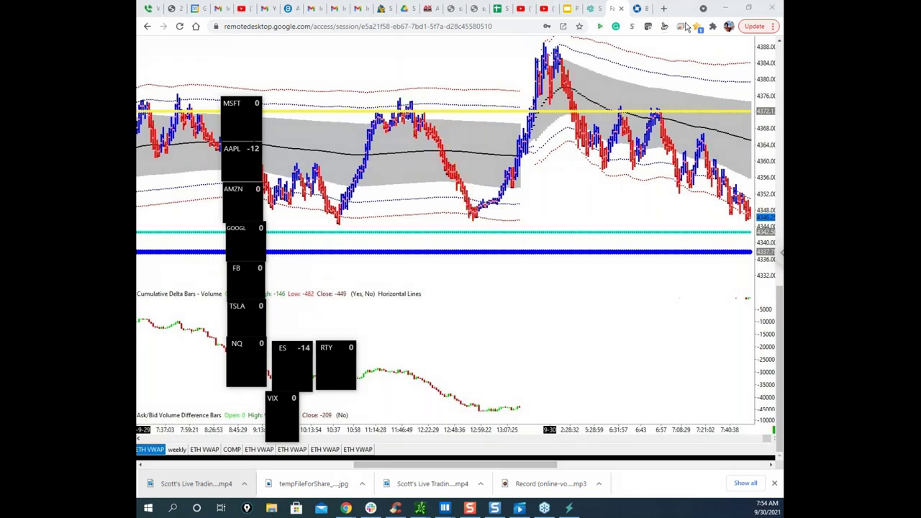
pyautogui.click(420, 508)
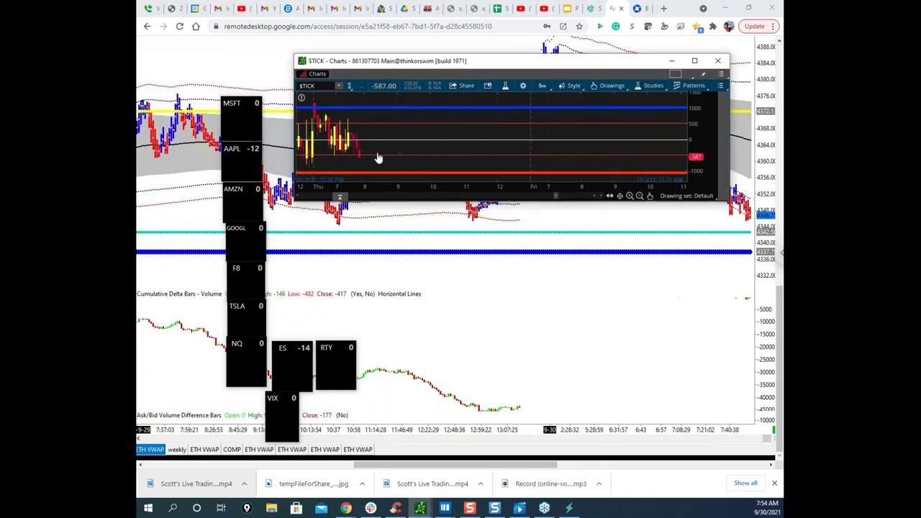
pyautogui.moveTo(411, 93); pyautogui.dragTo(473, 208)
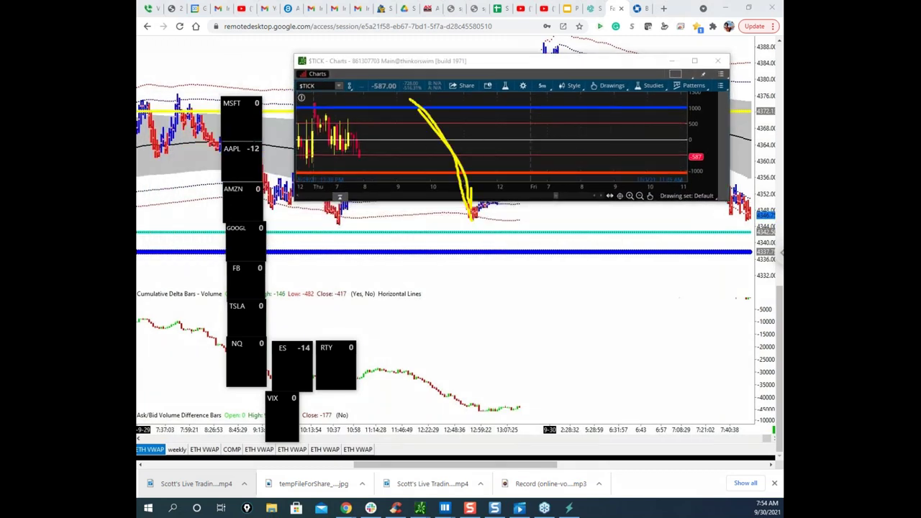
pyautogui.press('Escape')
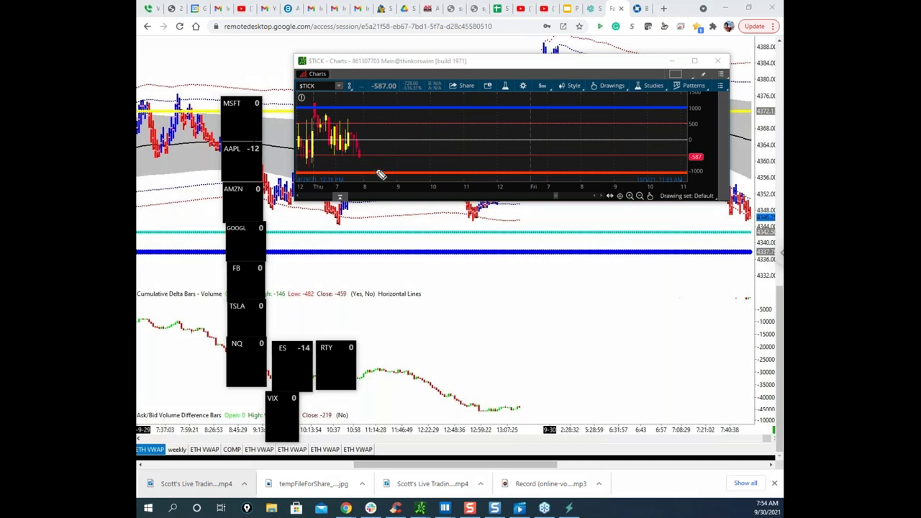
# Circle the latest price bars above the teal line, sketch $TICK falling to -1000, and draw a price rebound toward the yellow line.
pyautogui.moveTo(754, 208)
pyautogui.mouseDown()
pyautogui.moveTo(730, 232)
pyautogui.moveTo(764, 224)
pyautogui.mouseUp()
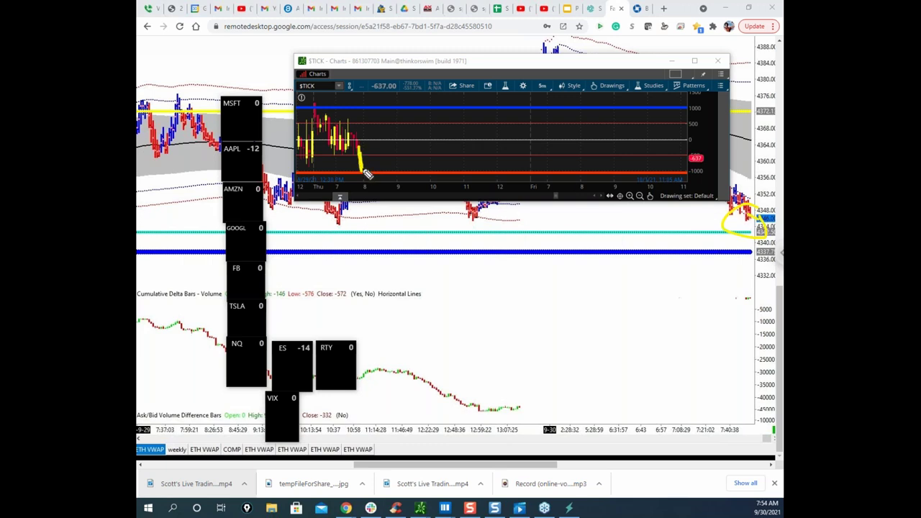
pyautogui.moveTo(364, 160); pyautogui.dragTo(388, 174)
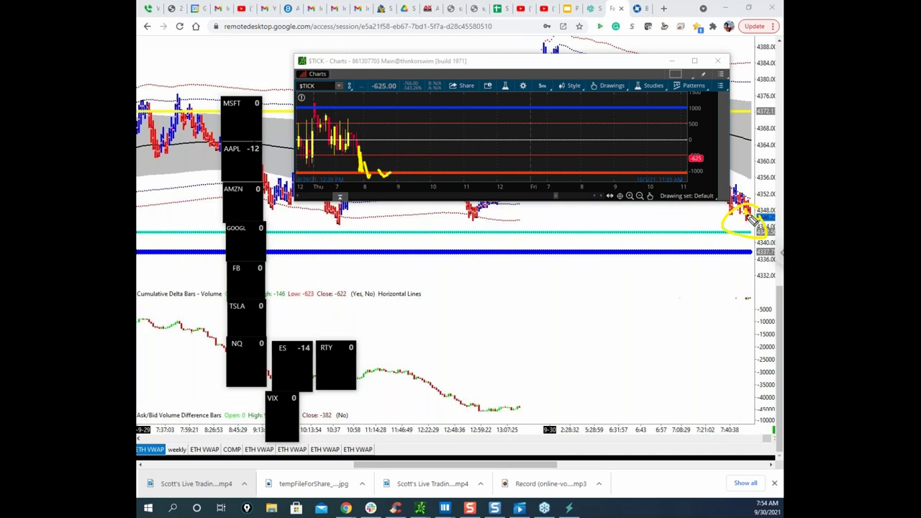
pyautogui.moveTo(754, 220); pyautogui.dragTo(754, 129)
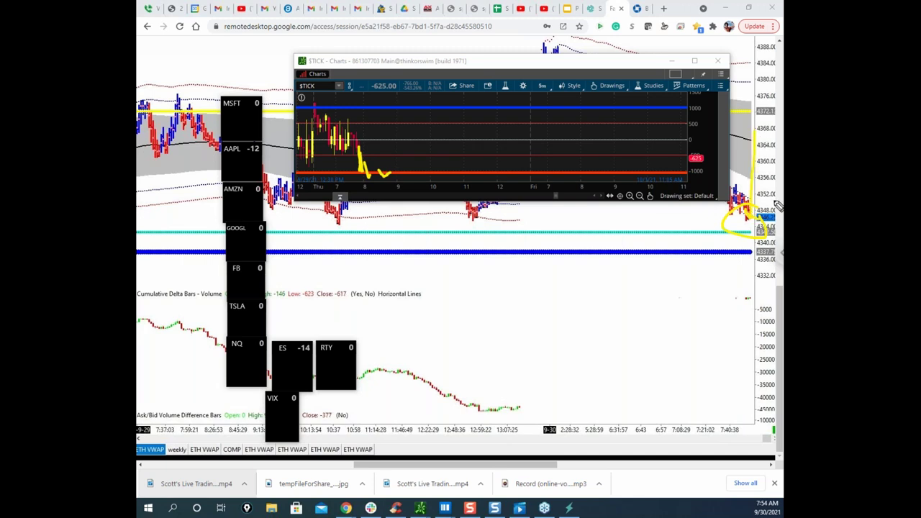
pyautogui.press('Escape')
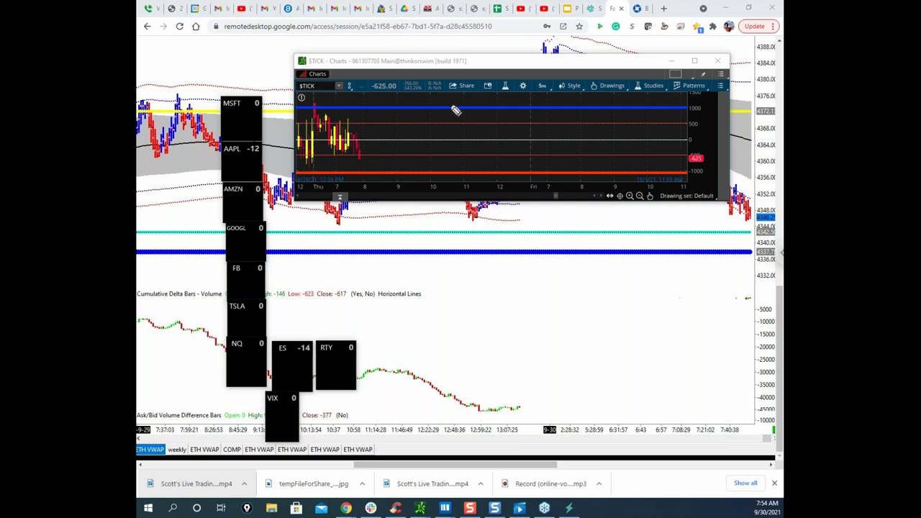
pyautogui.moveTo(757, 225); pyautogui.dragTo(760, 133)
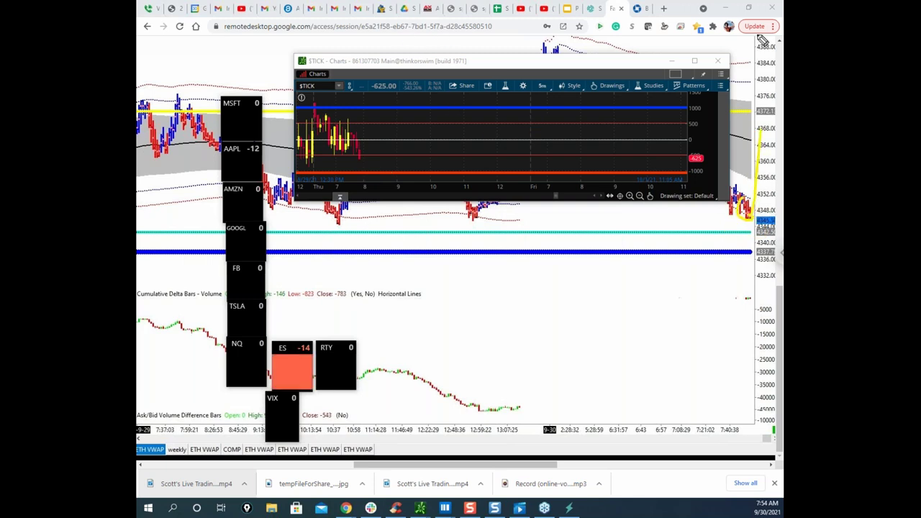
# Lower the $TICK chart, shift its time axis slightly, and move the chart off the VWAP chart.
pyautogui.moveTo(531, 66); pyautogui.dragTo(547, 96)
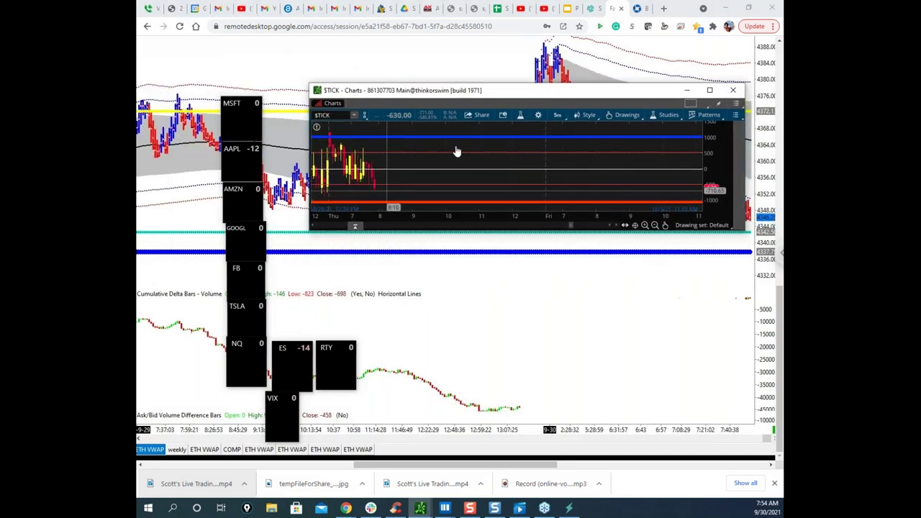
pyautogui.moveTo(454, 150); pyautogui.dragTo(446, 149)
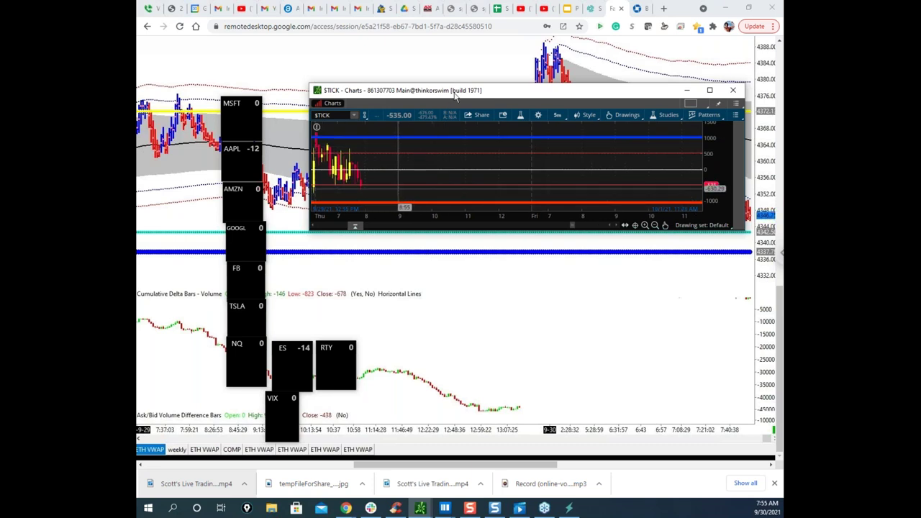
pyautogui.moveTo(454, 91); pyautogui.dragTo(137, 201)
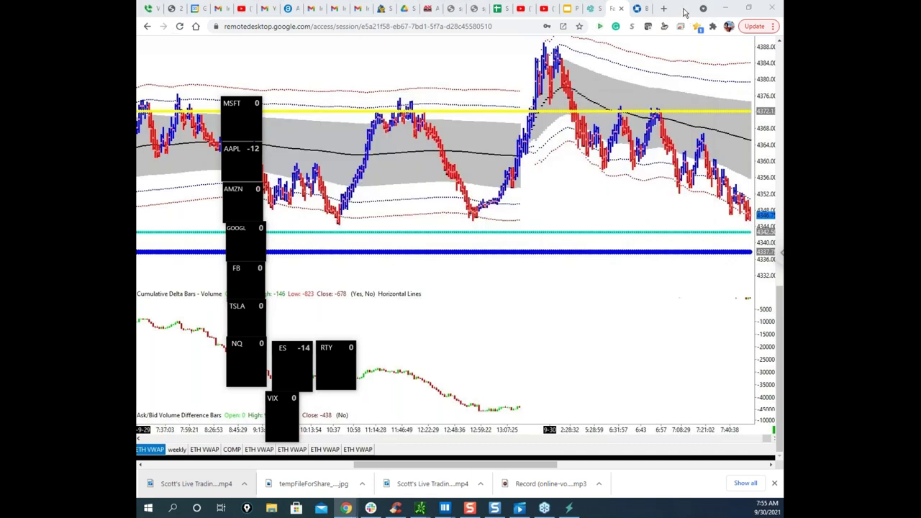
# Return to the Bookmap heatmap and zoom in on the 07:54 to 07:56 price action between about 4337 and 4352.
pyautogui.click(725, 8)
pyautogui.moveTo(589, 145); pyautogui.dragTo(590, 81)
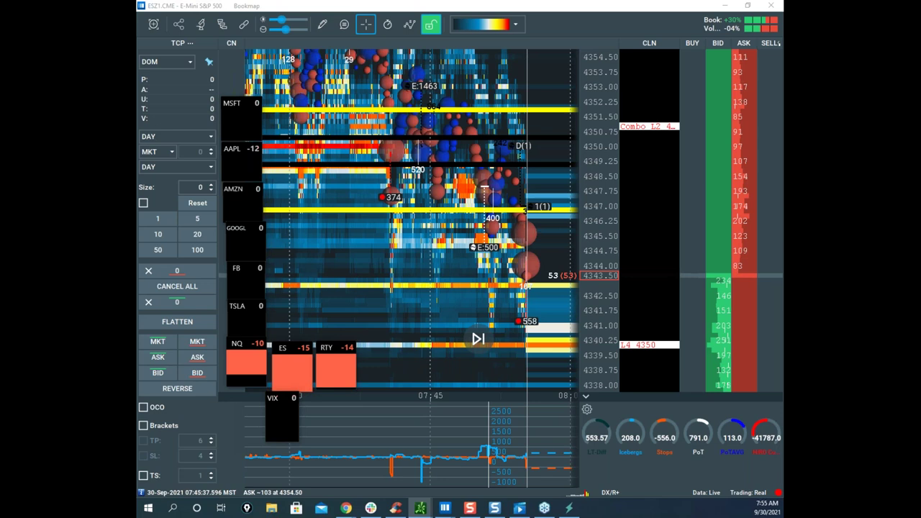
pyautogui.click(420, 508)
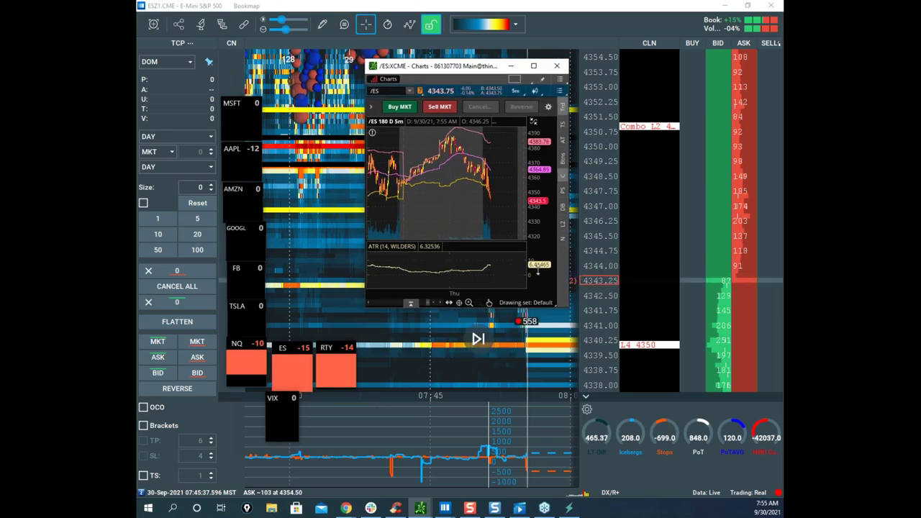
pyautogui.hotkey('alt', 'Tab')
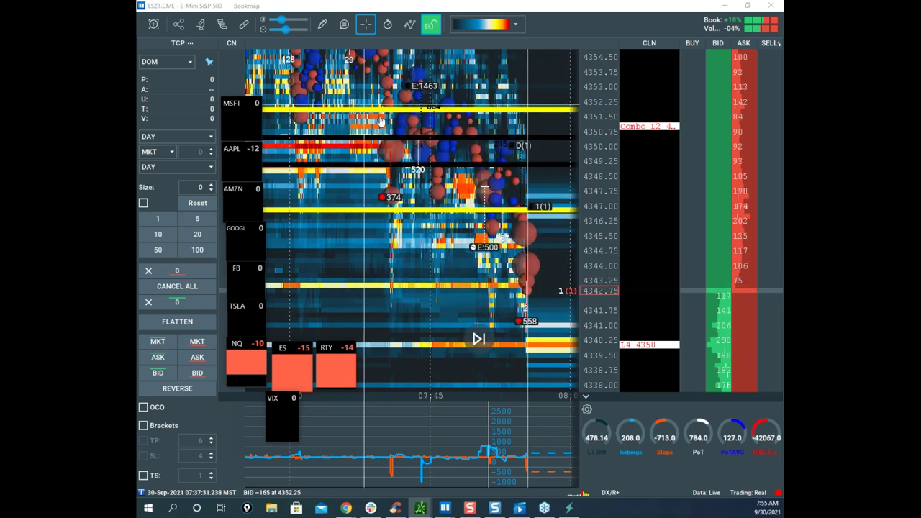
pyautogui.scroll(1, 488, 158)
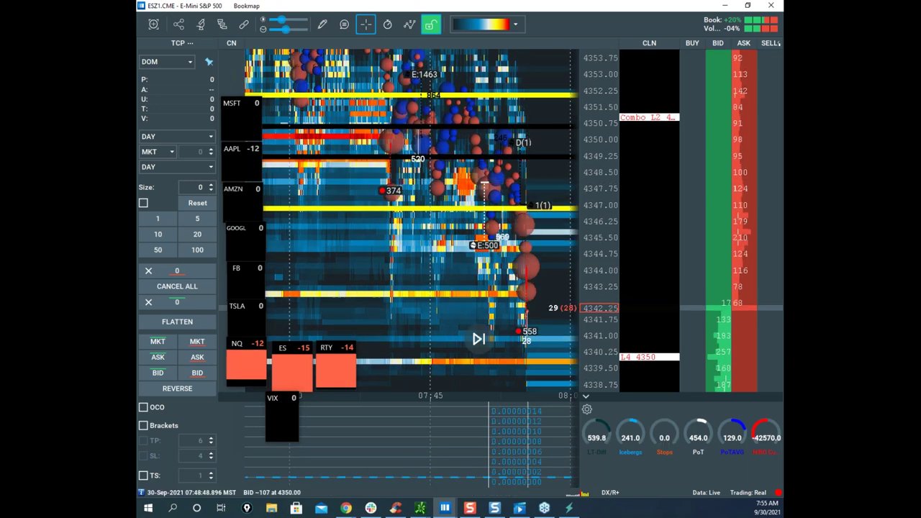
pyautogui.moveTo(488, 156); pyautogui.dragTo(420, 135)
pyautogui.scroll(4, 419, 135)
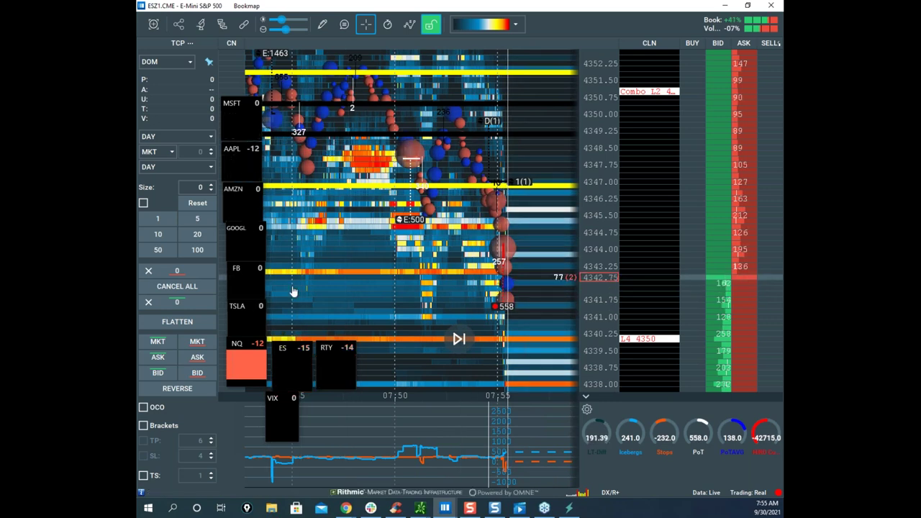
pyautogui.scroll(4, 524, 194)
pyautogui.scroll(3, 442, 119)
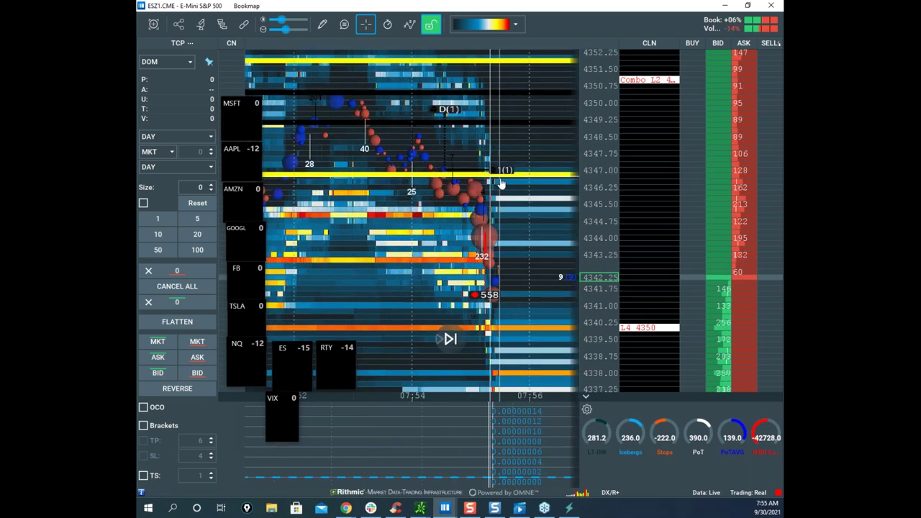
# Bring the $TICK chart over the heatmap, underline its latest low above -1000, then clear the marks and move the chart away.
pyautogui.moveTo(427, 2); pyautogui.dragTo(485, 35)
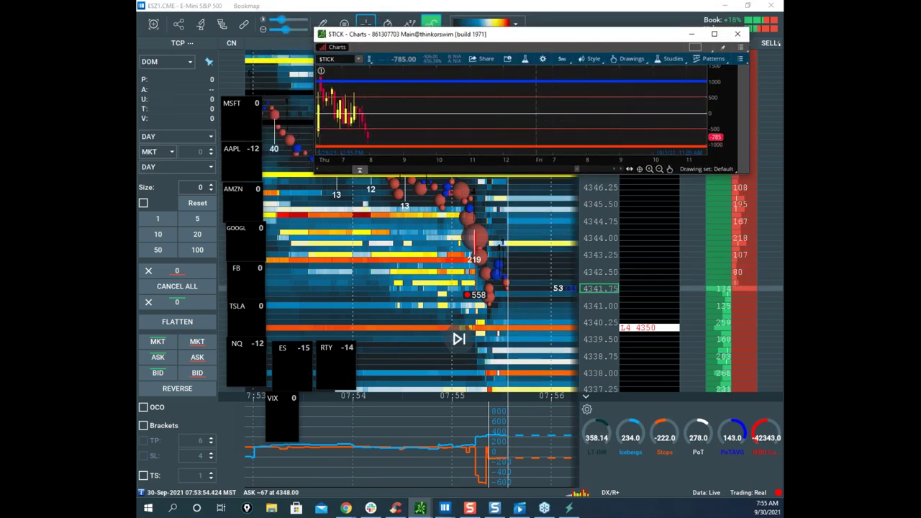
pyautogui.moveTo(760, 129); pyautogui.dragTo(741, 200)
pyautogui.moveTo(407, 139)
pyautogui.mouseDown()
pyautogui.moveTo(377, 142)
pyautogui.moveTo(400, 148)
pyautogui.moveTo(406, 141)
pyautogui.mouseUp()
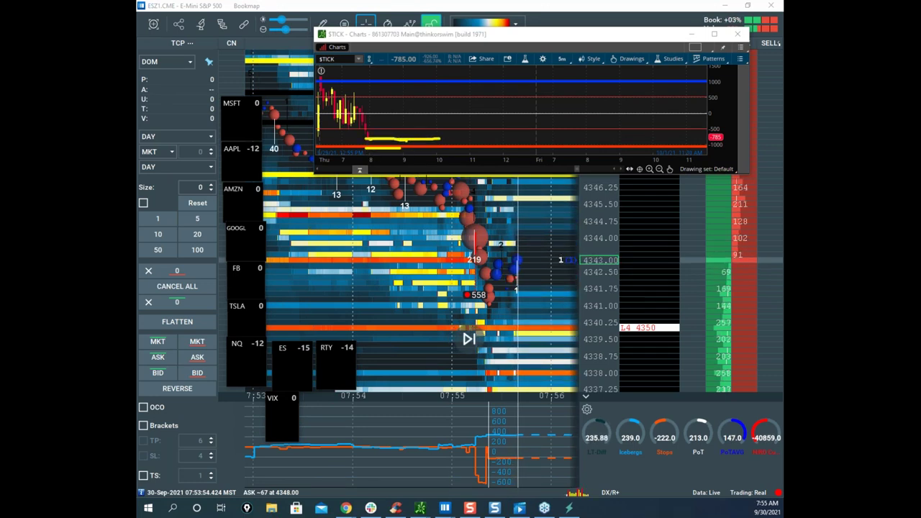
pyautogui.press('Escape')
pyautogui.moveTo(502, 37); pyautogui.dragTo(0, 96)
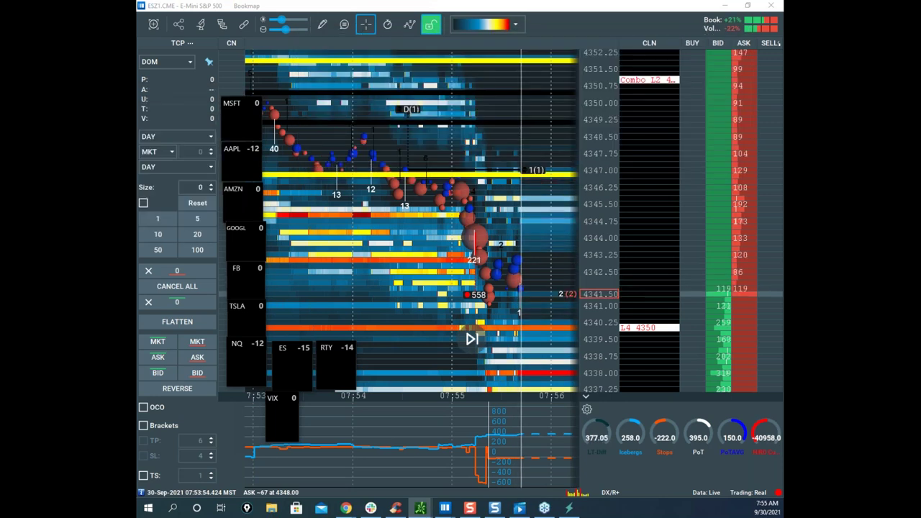
# Adjust the heatmap view to show prices from about 4332 to 4350 with the latest trades in sight.
pyautogui.scroll(-3, 595, 205)
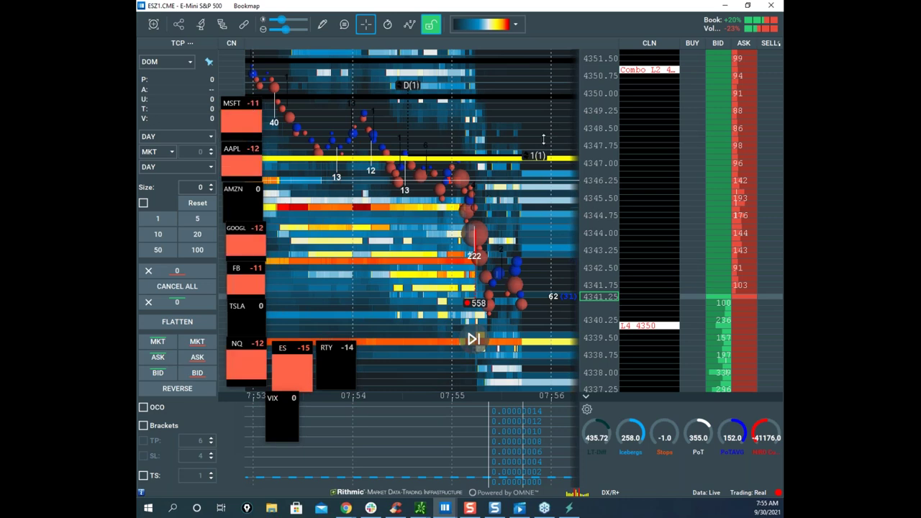
pyautogui.scroll(2, 500, 169)
pyautogui.moveTo(500, 169); pyautogui.dragTo(460, 82)
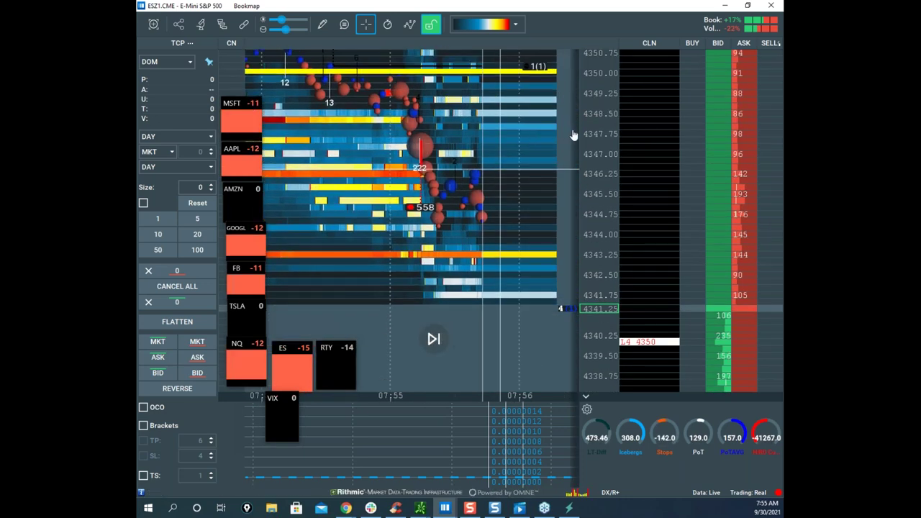
pyautogui.scroll(-3, 597, 133)
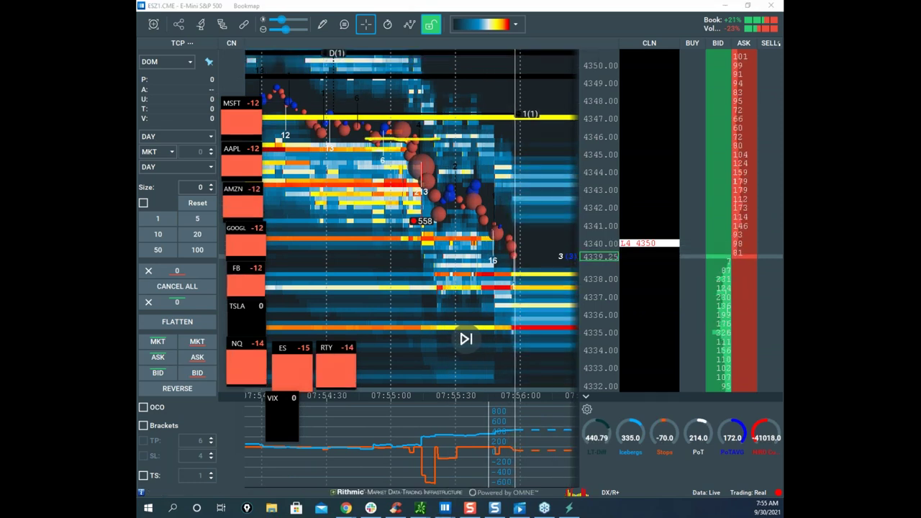
# Draw the drop from 4347 to 4340, a rebound to 4347 that fails, and a direct breakdown path, then clear the drawings.
pyautogui.moveTo(421, 147)
pyautogui.mouseDown()
pyautogui.moveTo(498, 238)
pyautogui.moveTo(522, 250)
pyautogui.mouseUp()
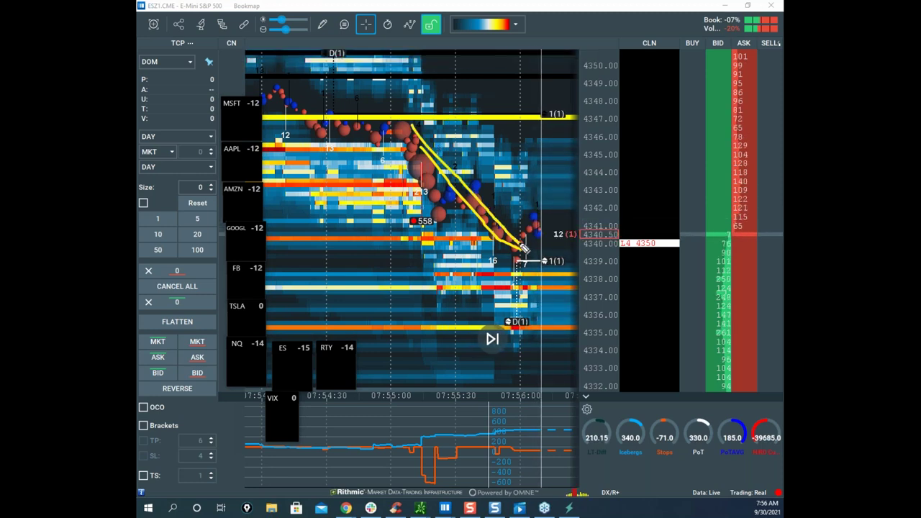
pyautogui.moveTo(529, 236); pyautogui.dragTo(551, 127)
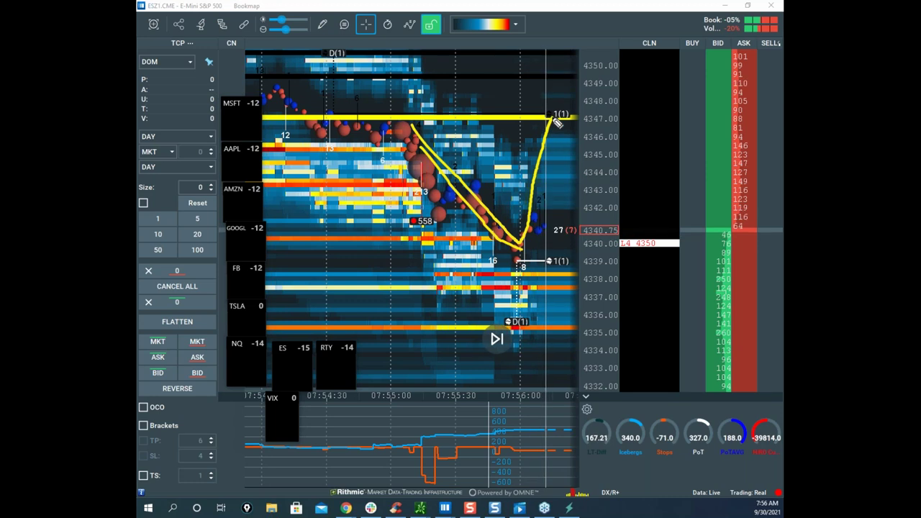
pyautogui.moveTo(421, 129)
pyautogui.mouseDown()
pyautogui.moveTo(460, 189)
pyautogui.moveTo(556, 136)
pyautogui.moveTo(589, 326)
pyautogui.mouseUp()
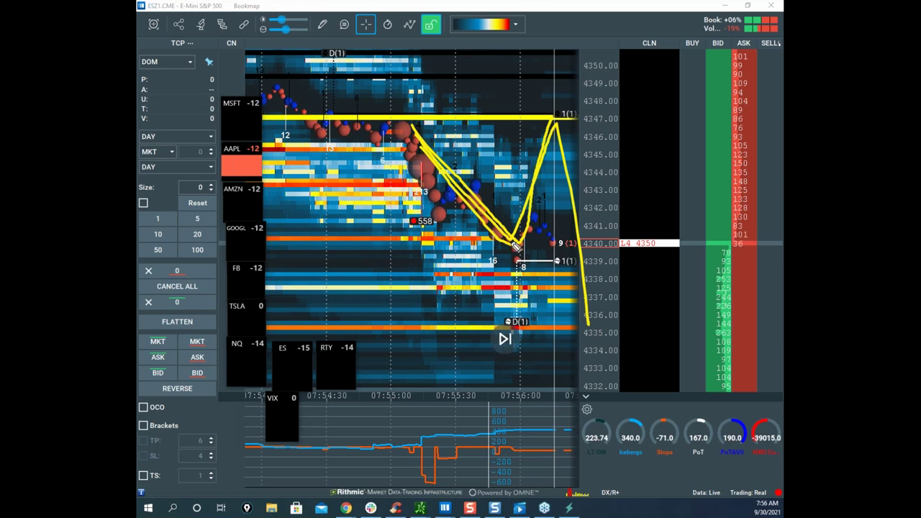
pyautogui.moveTo(520, 248); pyautogui.dragTo(626, 450)
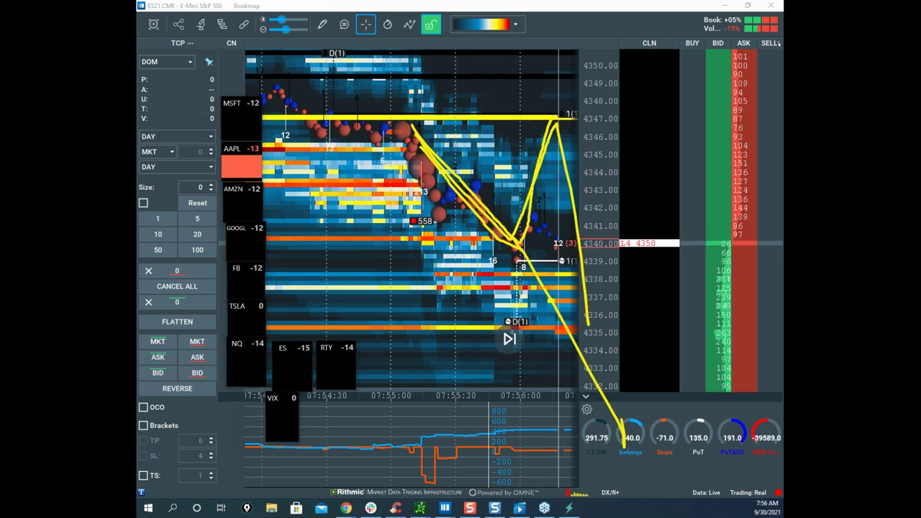
pyautogui.press('Escape')
# Circle the low near 4340 and sketch a rebound to the yellow 4347 line followed by a reversal, then clear the drawings.
pyautogui.moveTo(545, 219)
pyautogui.mouseDown()
pyautogui.moveTo(536, 253)
pyautogui.moveTo(567, 118)
pyautogui.moveTo(574, 168)
pyautogui.mouseUp()
pyautogui.moveTo(523, 181)
pyautogui.mouseDown()
pyautogui.moveTo(571, 169)
pyautogui.moveTo(573, 184)
pyautogui.moveTo(602, 186)
pyautogui.moveTo(593, 258)
pyautogui.mouseUp()
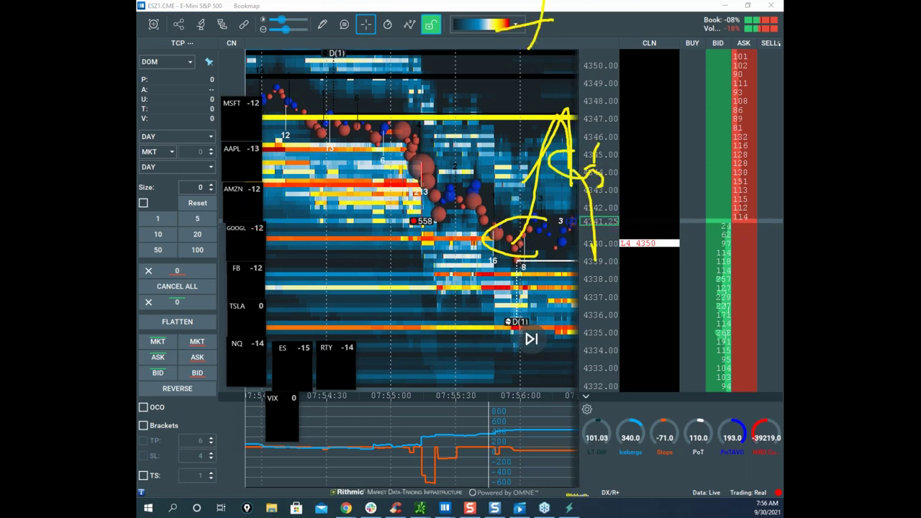
pyautogui.press('Escape')
# Zoom out the heatmap's price scale to span about 4327.50 to 4357.50 and shift it to show the newest trades.
pyautogui.scroll(-5, 511, 138)
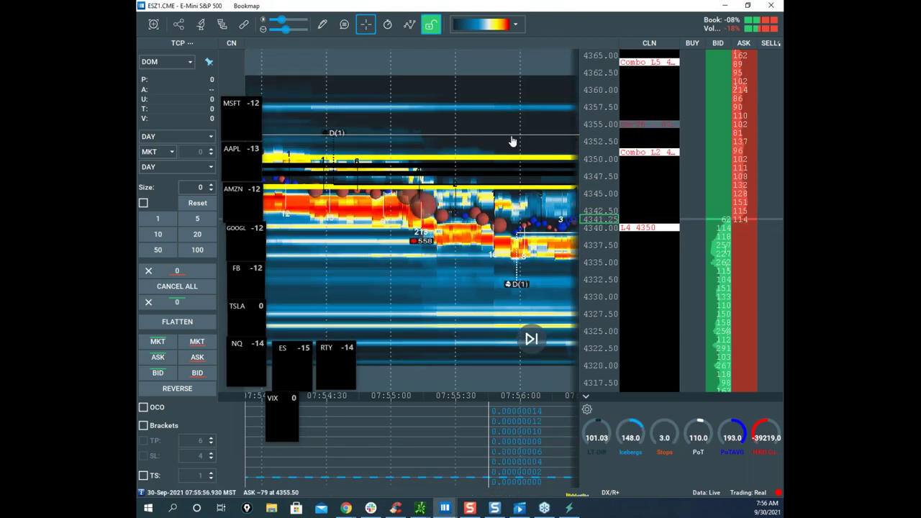
pyautogui.scroll(4, 514, 165)
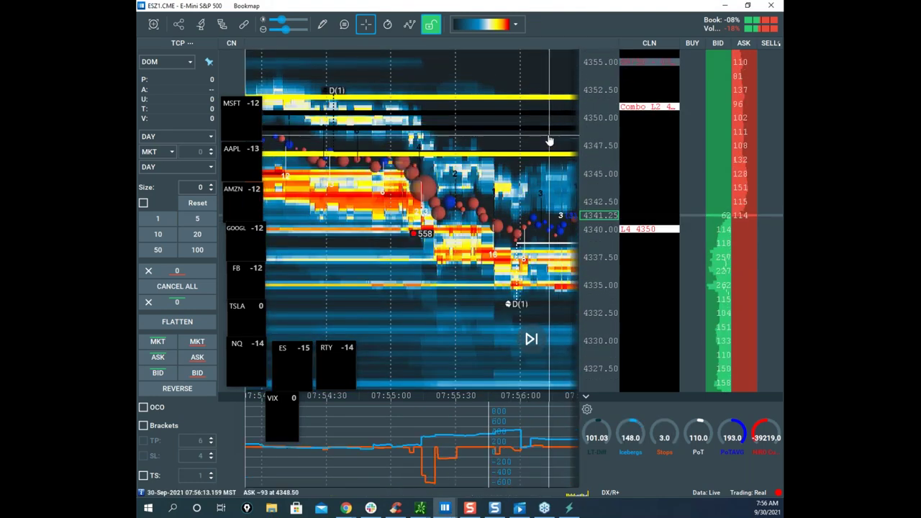
pyautogui.moveTo(504, 158); pyautogui.dragTo(501, 152)
pyautogui.scroll(-2, 497, 109)
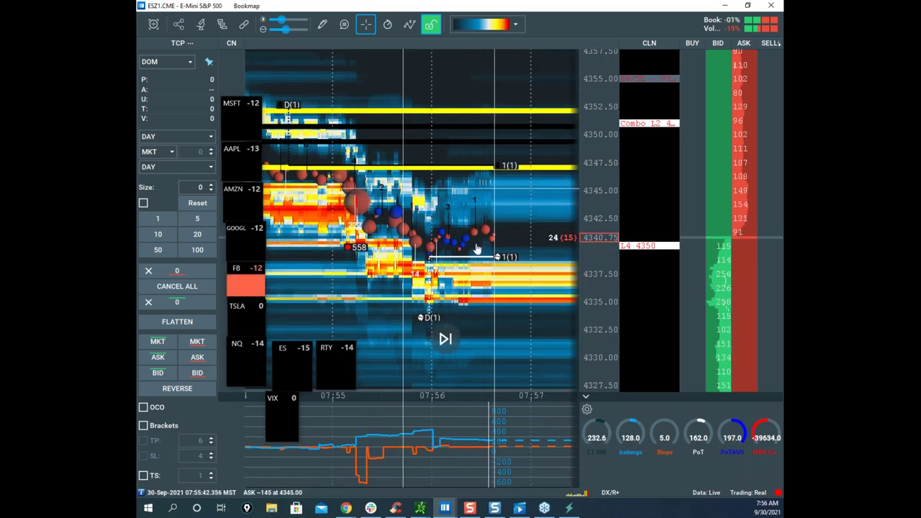
# Switch back to the remote VWAP volume chart.
pyautogui.moveTo(138, 85); pyautogui.dragTo(597, 100)
pyautogui.click(652, 91)
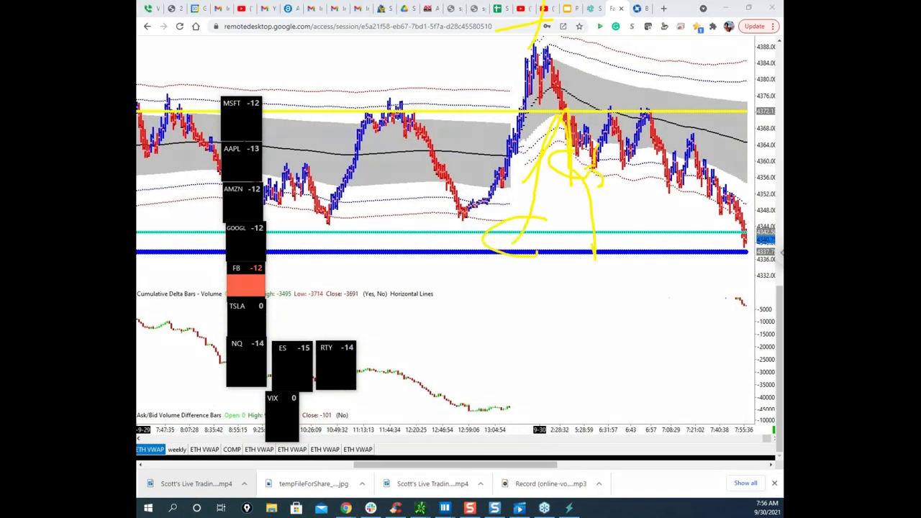
# Clear the yellow sketches, circle the low at the blue line, draw a rebound to about 4354 that reverses below 4332, then clear it.
pyautogui.press('Escape')
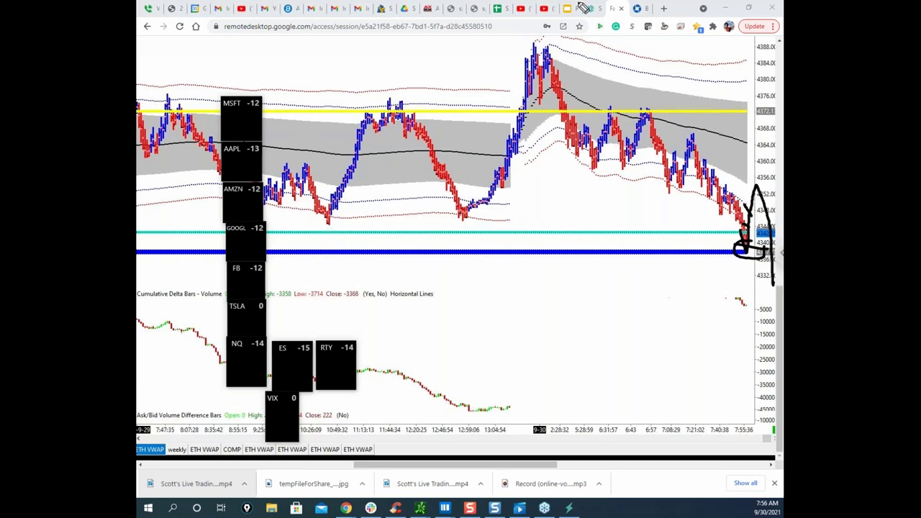
pyautogui.press('Escape')
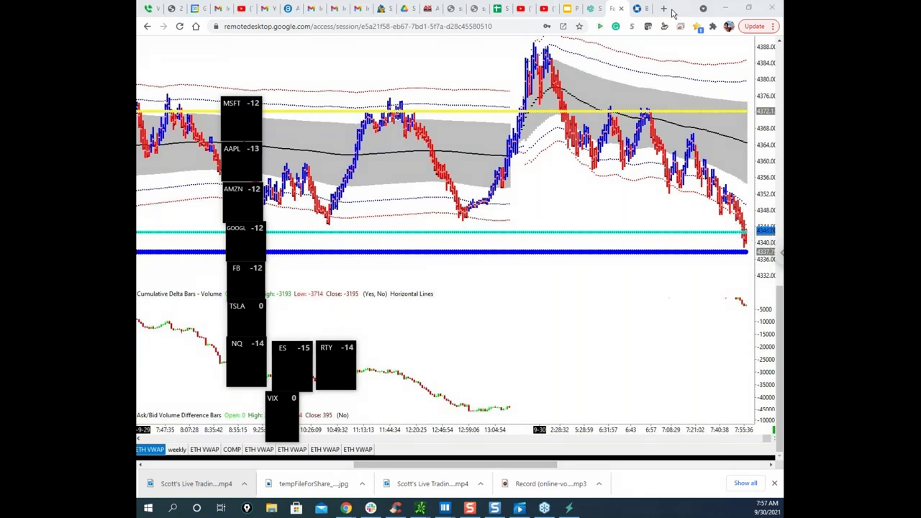
# Switch to the Bookmap heatmap and adjust its view to span about 4334.25 to 4350, with space after the newest trades.
pyautogui.click(725, 8)
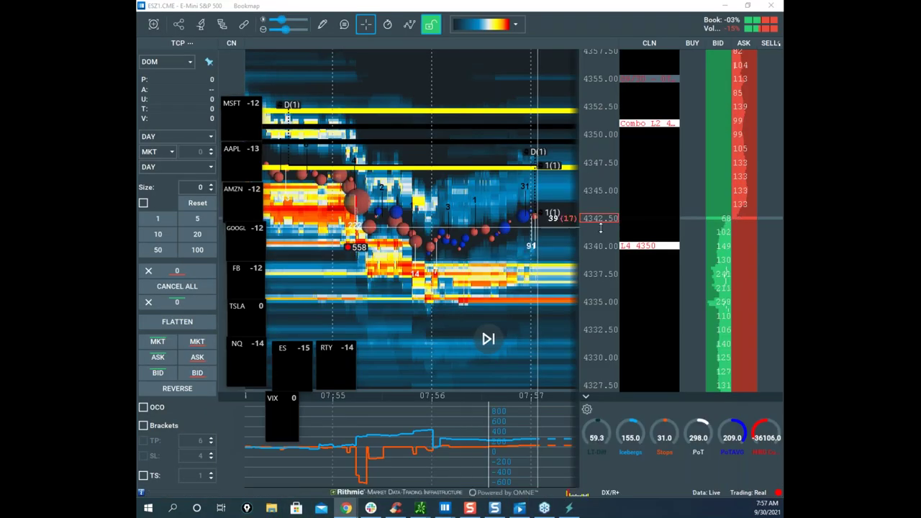
pyautogui.scroll(5, 589, 173)
pyautogui.scroll(-2, 557, 205)
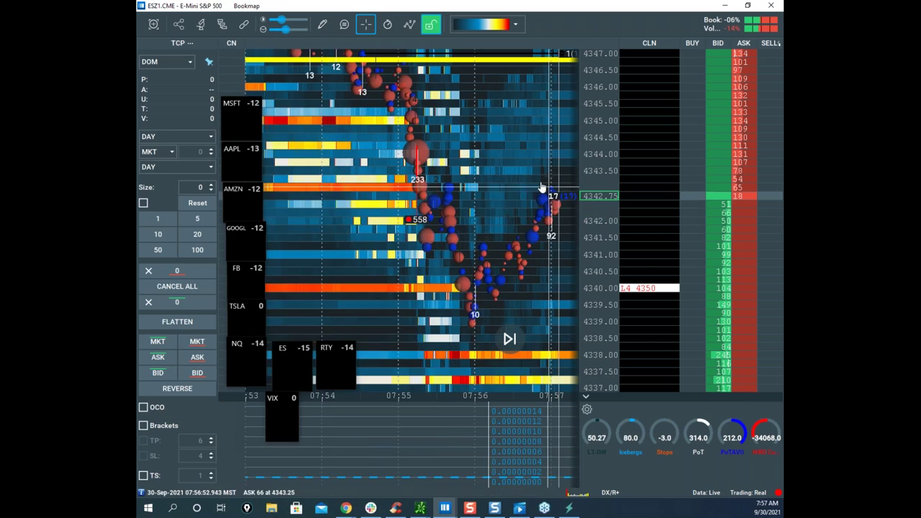
pyautogui.moveTo(541, 189); pyautogui.dragTo(462, 183)
pyautogui.scroll(-2, 597, 172)
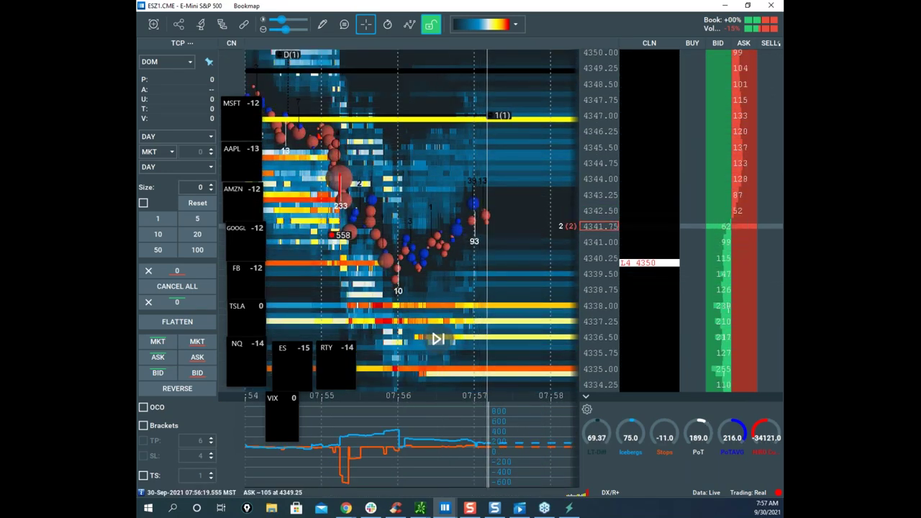
# Sketch a rebound from about 4341 to the black line near 4349.25 and a stepped drop to about 4338, then clear it.
pyautogui.moveTo(420, 240); pyautogui.dragTo(524, 79)
pyautogui.moveTo(557, 142); pyautogui.dragTo(590, 302)
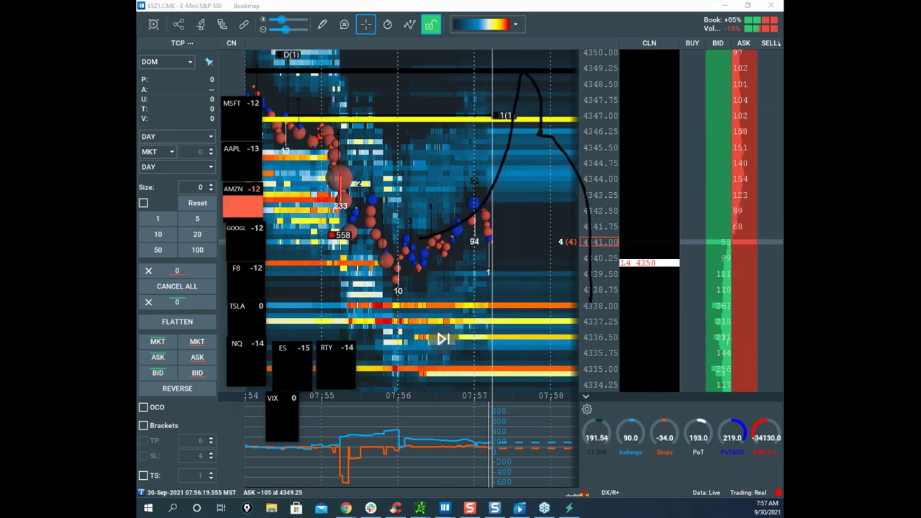
pyautogui.press('Escape')
# Zoom out the heatmap's time and price scales so prices span about 4331 to 4353.
pyautogui.scroll(-3, 436, 126)
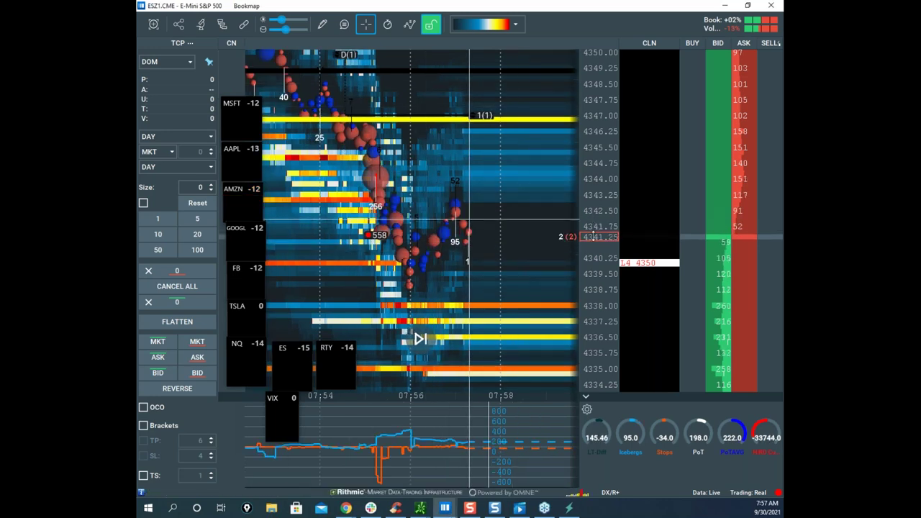
pyautogui.scroll(-3, 597, 232)
pyautogui.scroll(4, 513, 205)
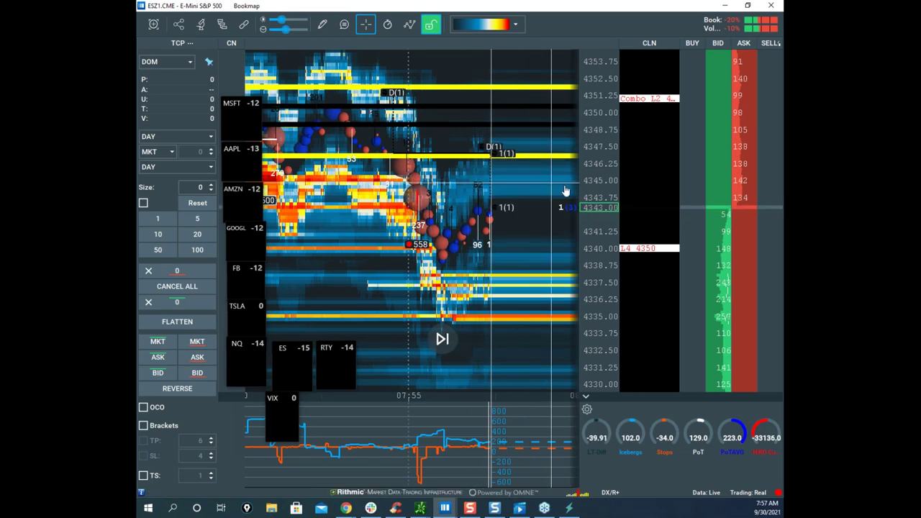
pyautogui.scroll(1, 597, 191)
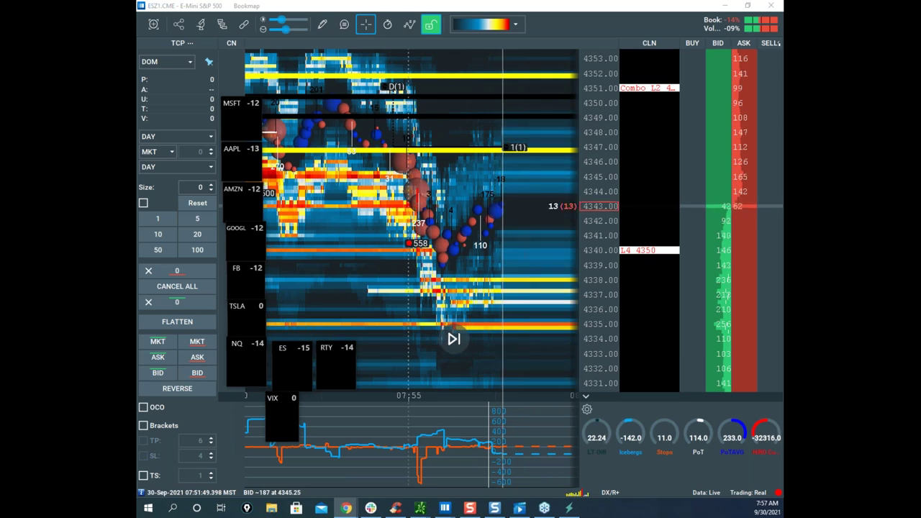
# Bring up the thinkorswim /ES 5-tick chart full screen, enlarge its latest decline within about 4330 to 4390, then move the chart away.
pyautogui.moveTo(353, 135); pyautogui.dragTo(384, 137)
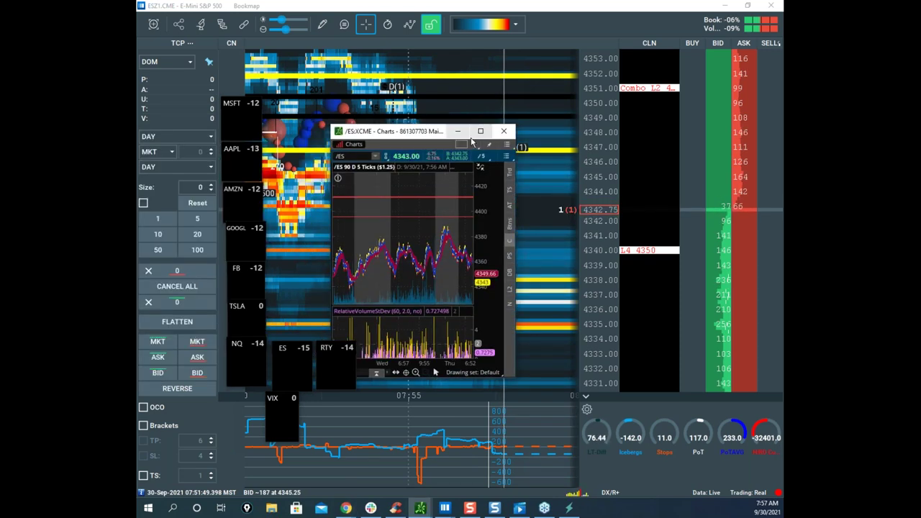
pyautogui.click(481, 131)
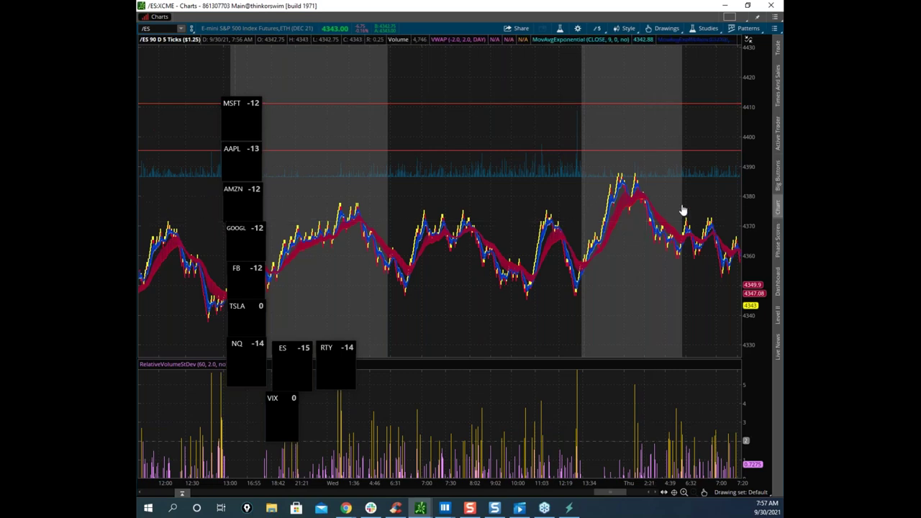
pyautogui.moveTo(523, 161); pyautogui.dragTo(401, 155)
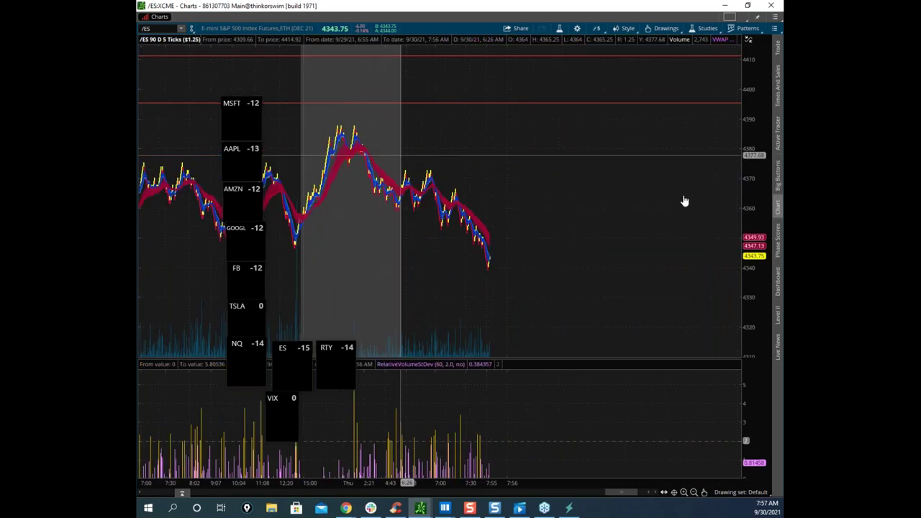
pyautogui.moveTo(761, 188); pyautogui.dragTo(770, 121)
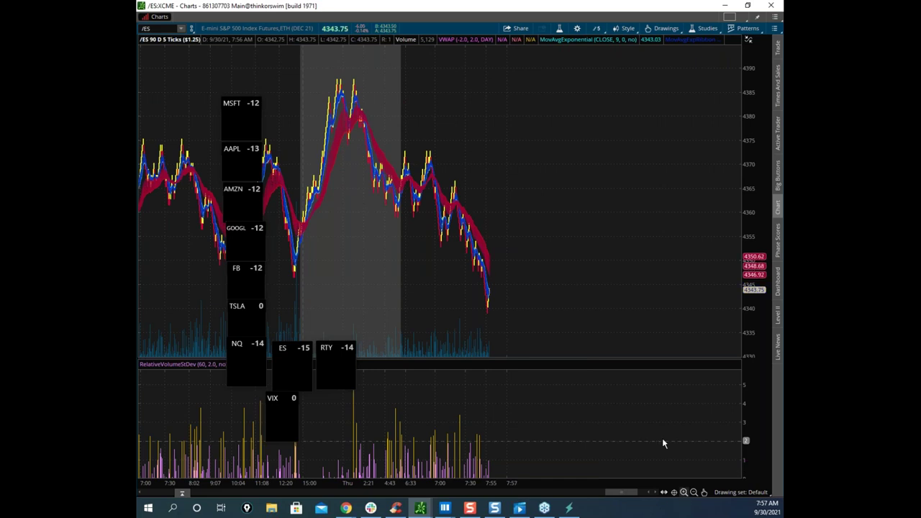
pyautogui.scroll(1, 644, 320)
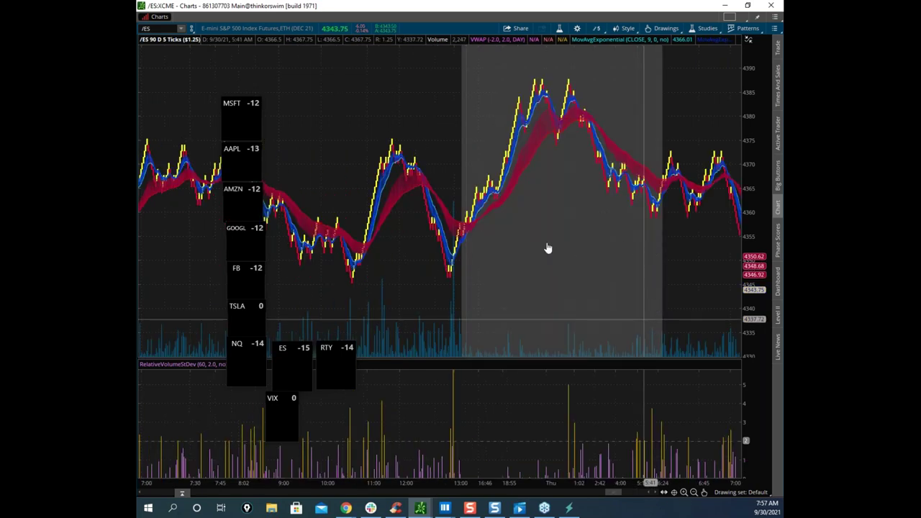
pyautogui.moveTo(548, 247); pyautogui.dragTo(431, 242)
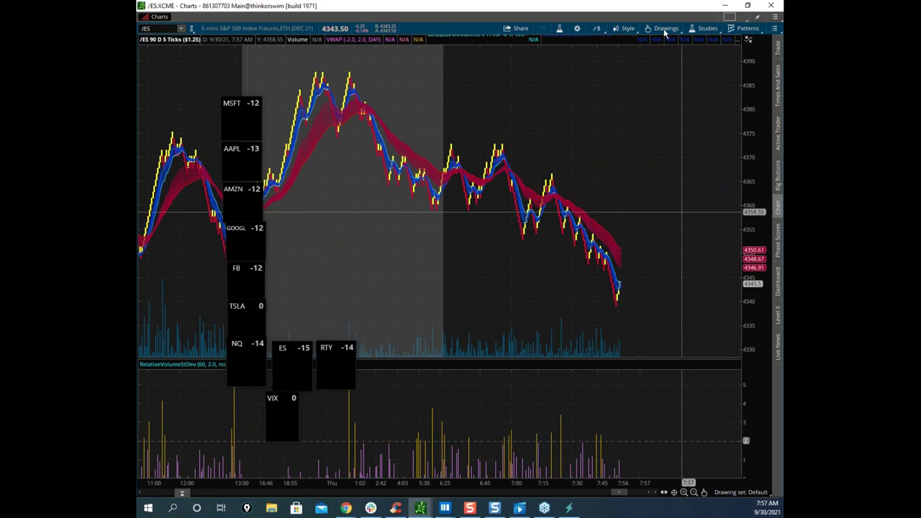
pyautogui.moveTo(634, 9); pyautogui.dragTo(302, 517)
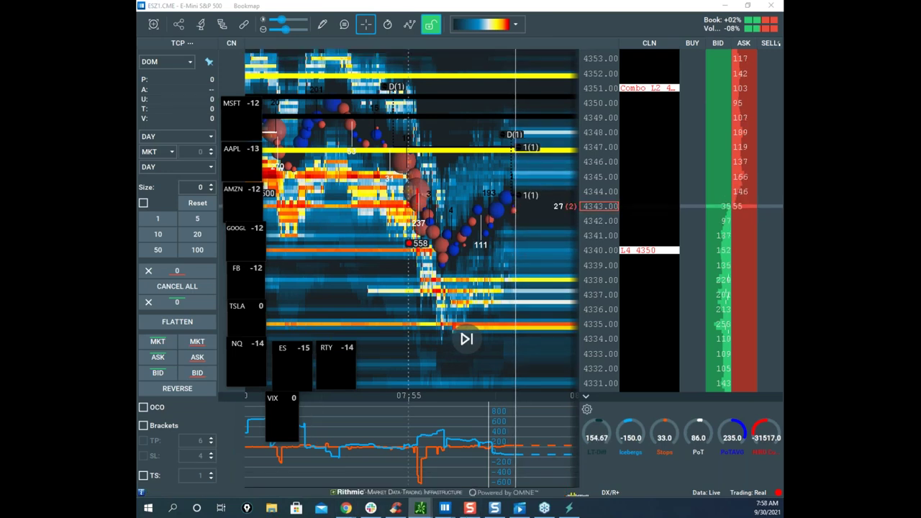
# Switch to the remote desktop session in Chrome and display the COMP daily volume profile chart instead of the ETH VWAP chart.
pyautogui.moveTo(138, 43); pyautogui.dragTo(567, 115)
pyautogui.click(630, 111)
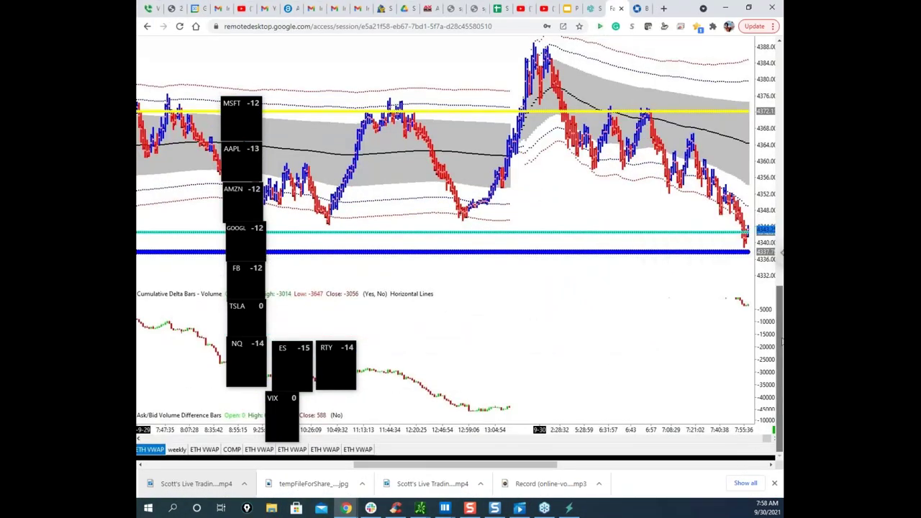
pyautogui.scroll(2, 782, 346)
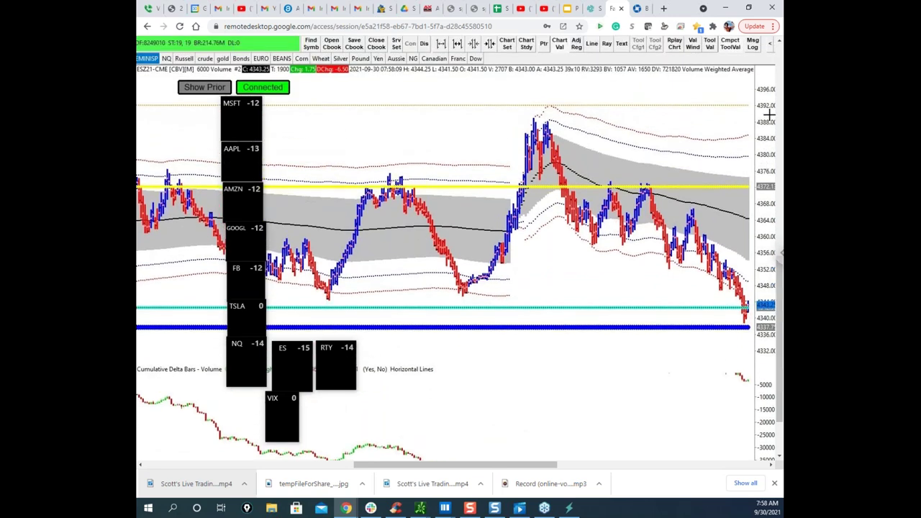
pyautogui.moveTo(553, 468)
pyautogui.mouseDown()
pyautogui.moveTo(585, 471)
pyautogui.moveTo(568, 468)
pyautogui.mouseUp()
pyautogui.moveTo(779, 324); pyautogui.dragTo(779, 302)
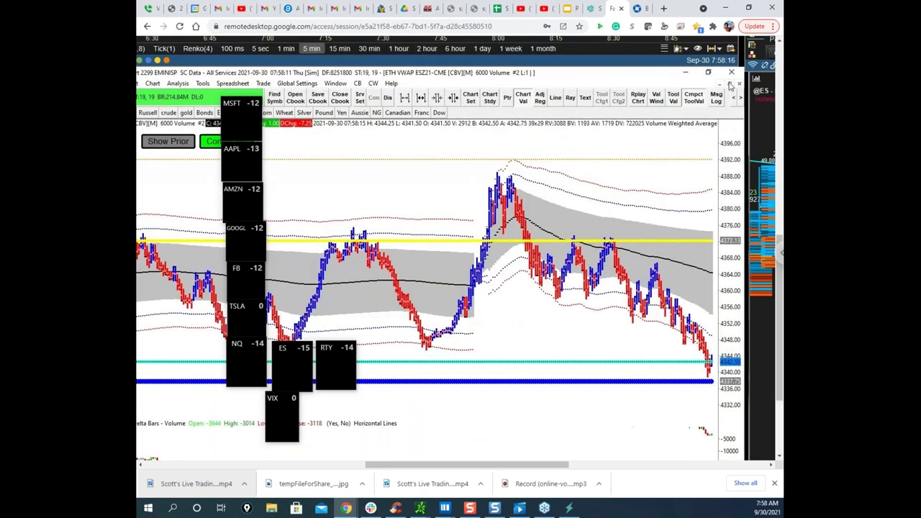
pyautogui.click(730, 84)
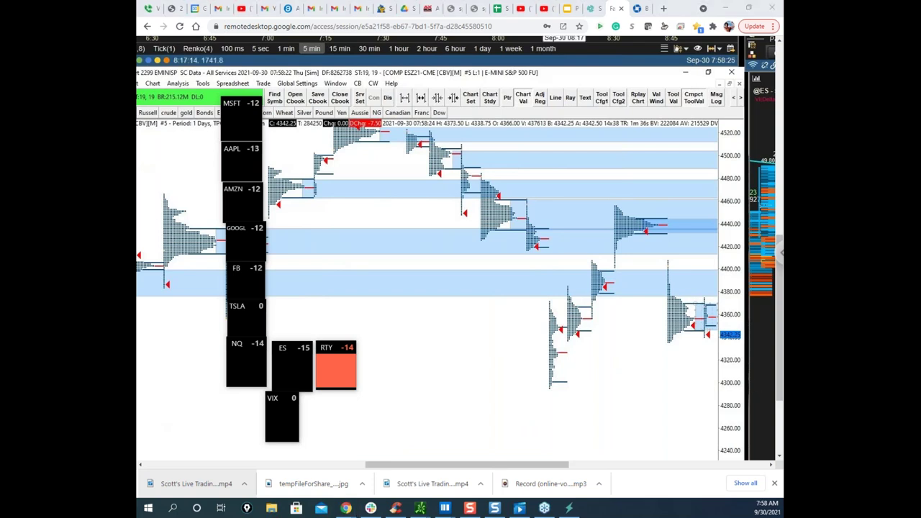
pyautogui.moveTo(420, 238); pyautogui.dragTo(592, 303)
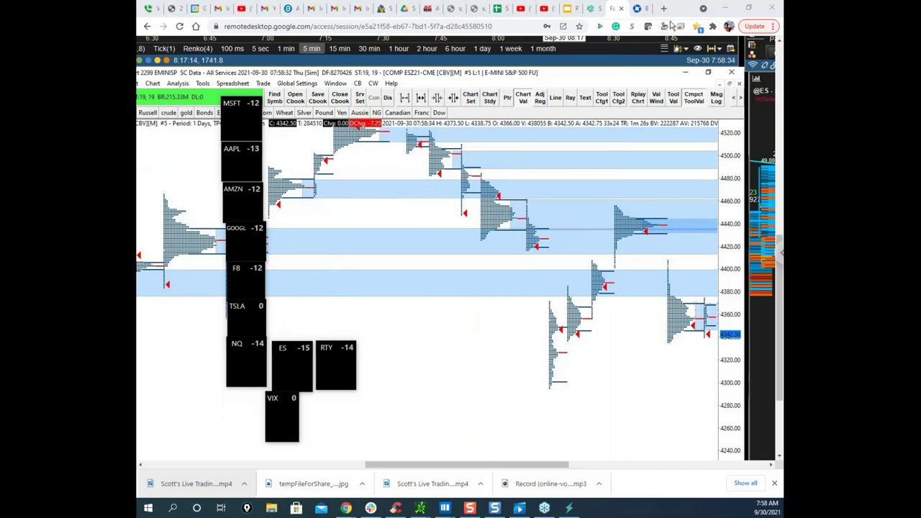
# Return to the Bookmap heatmap and zoom out its time scale to cover 07:50 to 08:00.
pyautogui.moveTo(675, 16); pyautogui.dragTo(137, 97)
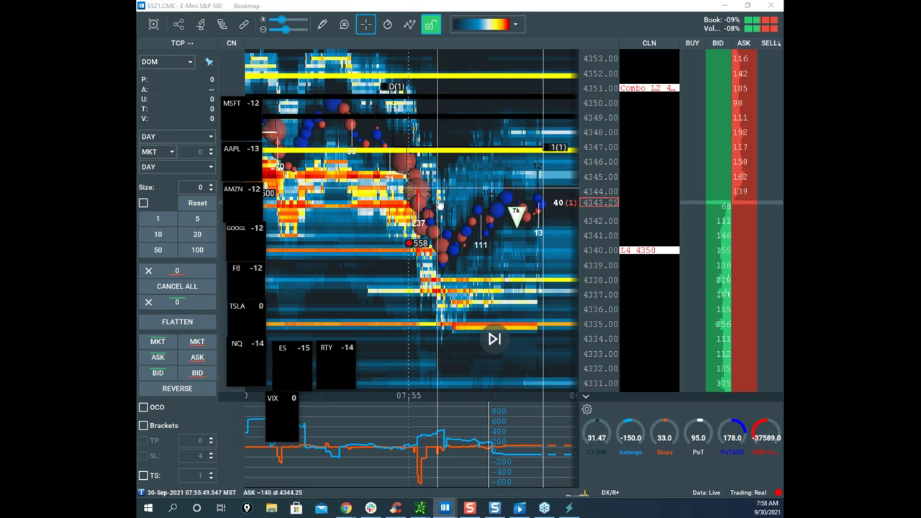
pyautogui.scroll(-2, 449, 201)
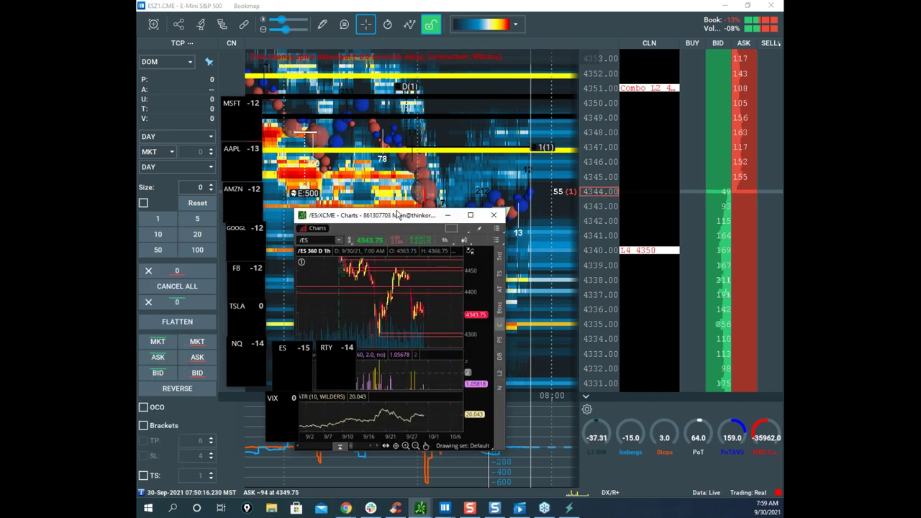
# Maximize the thinkorswim /ES hourly chart, outline the latest range and circle its low in yellow, then clear the marks and move the chart away.
pyautogui.moveTo(400, 214); pyautogui.dragTo(478, 164)
pyautogui.click(549, 164)
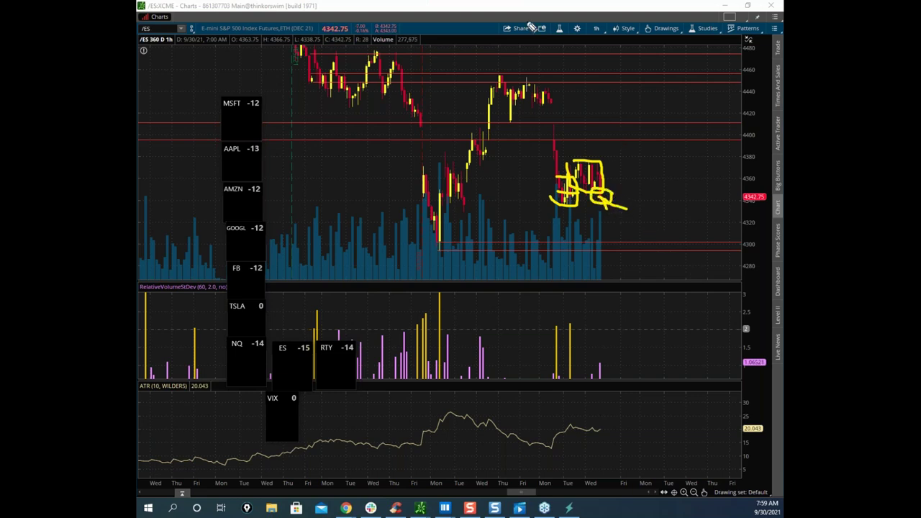
pyautogui.press('Escape')
pyautogui.moveTo(627, 7)
pyautogui.mouseDown()
pyautogui.moveTo(633, 43)
pyautogui.moveTo(536, 517)
pyautogui.mouseUp()
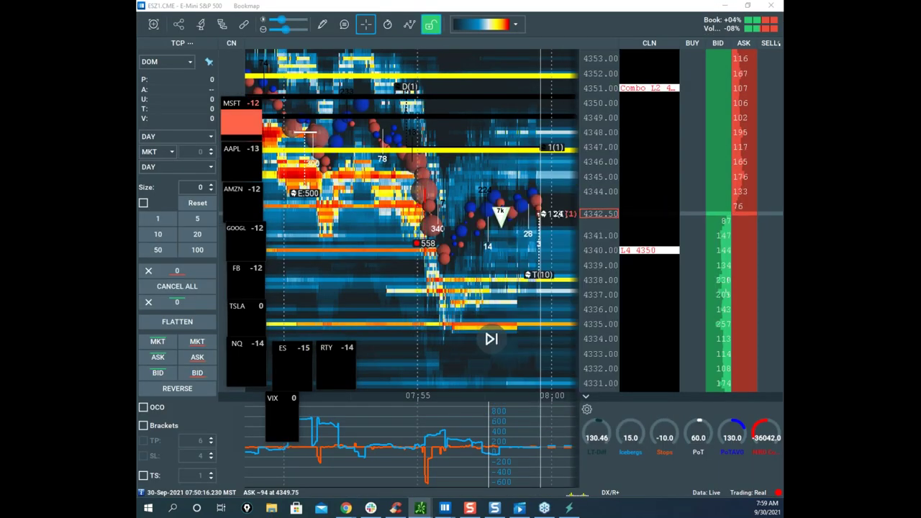
# Zoom out the heatmap's time scale further and clear the leftover yellow range sketch.
pyautogui.scroll(-2, 468, 280)
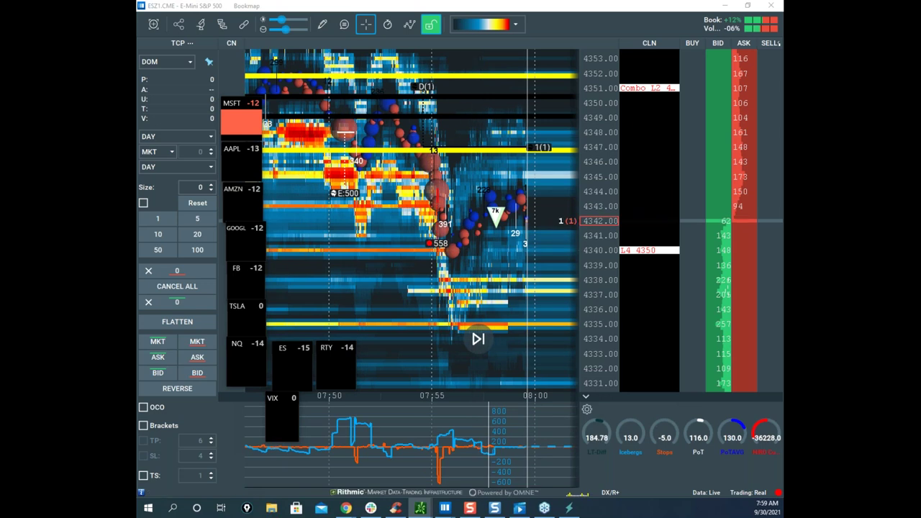
pyautogui.moveTo(551, 196); pyautogui.dragTo(627, 210)
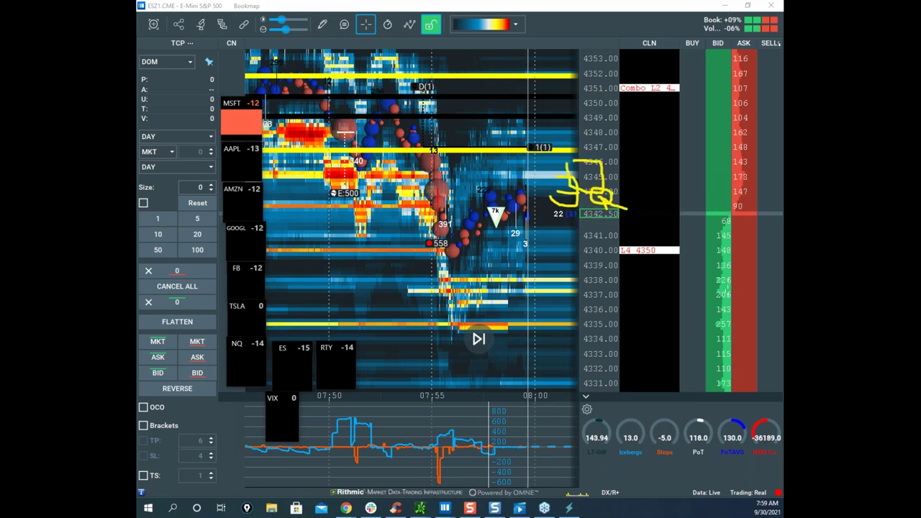
pyautogui.press('Escape')
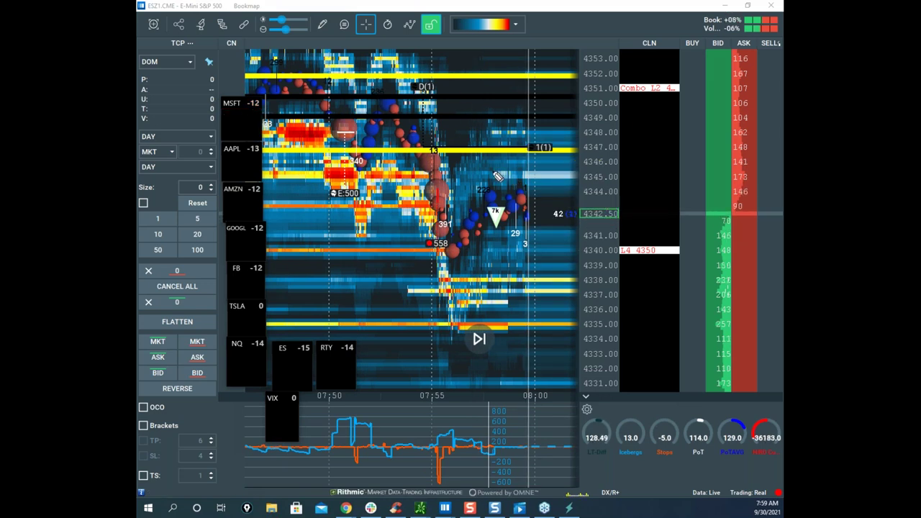
# Circle the earlier trading zone above 4344, draw the drop to 4340, a rebound to about 4348 and downside paths, then clear the drawings.
pyautogui.moveTo(500, 78)
pyautogui.mouseDown()
pyautogui.moveTo(359, 153)
pyautogui.moveTo(428, 140)
pyautogui.moveTo(449, 236)
pyautogui.moveTo(490, 215)
pyautogui.moveTo(524, 156)
pyautogui.moveTo(543, 268)
pyautogui.moveTo(546, 169)
pyautogui.moveTo(540, 207)
pyautogui.moveTo(585, 380)
pyautogui.moveTo(584, 425)
pyautogui.mouseUp()
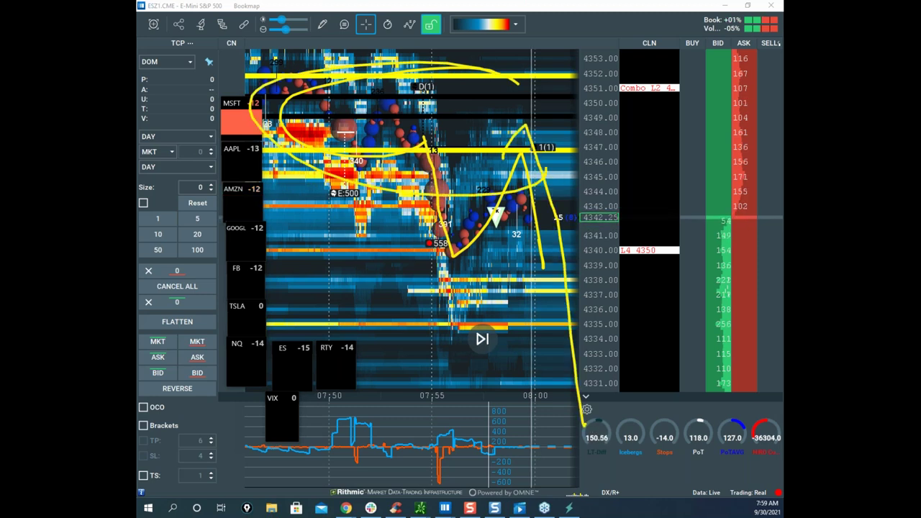
pyautogui.press('Escape')
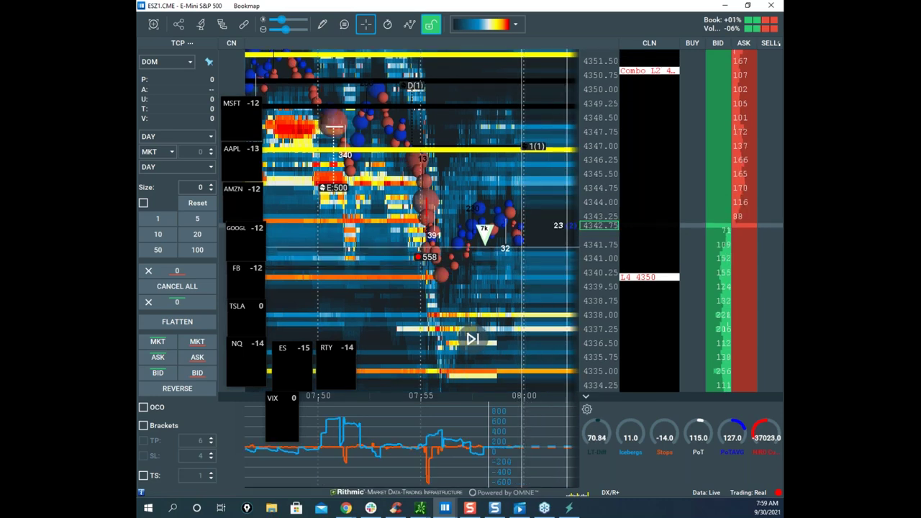
# Zoom out to about 4330 to 4356, sketch the decline toward 4340, circle the consolidation above the yellow 4347 line, then clear the drawings.
pyautogui.scroll(-2, 587, 243)
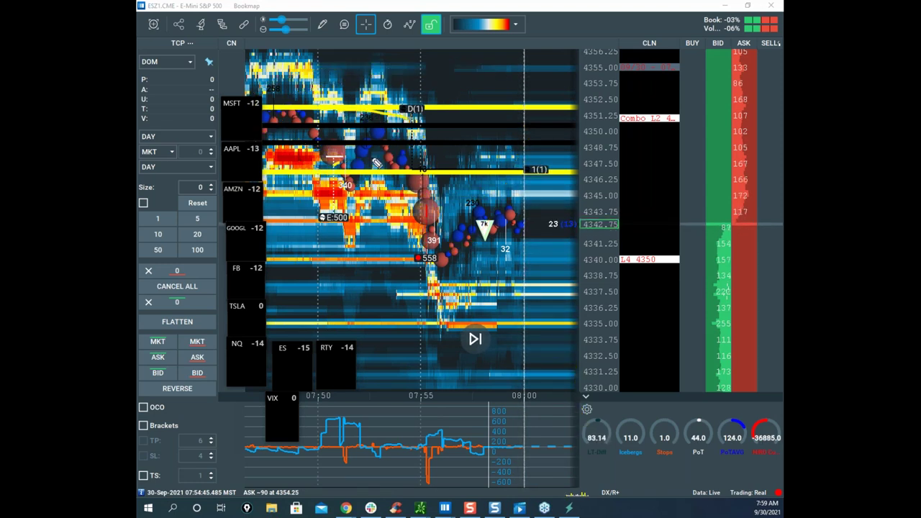
pyautogui.moveTo(347, 167)
pyautogui.mouseDown()
pyautogui.moveTo(403, 166)
pyautogui.moveTo(431, 215)
pyautogui.mouseUp()
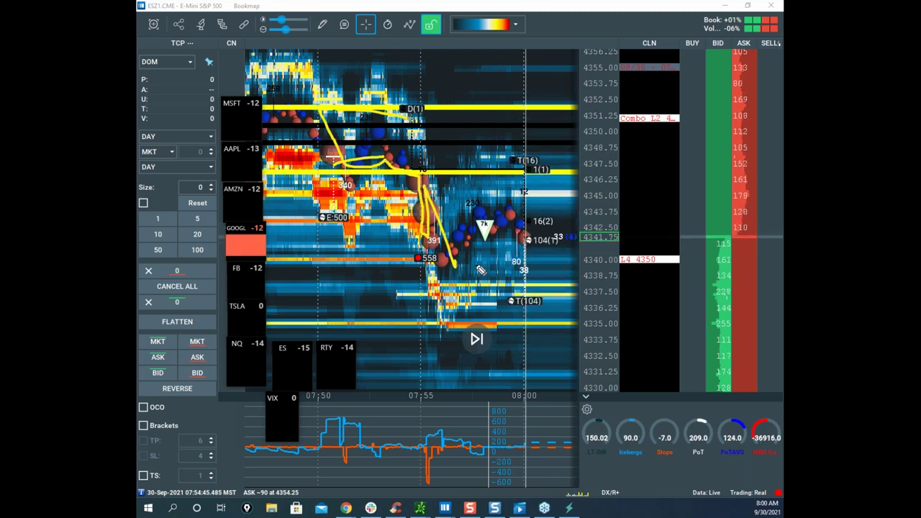
pyautogui.moveTo(398, 124); pyautogui.dragTo(492, 155)
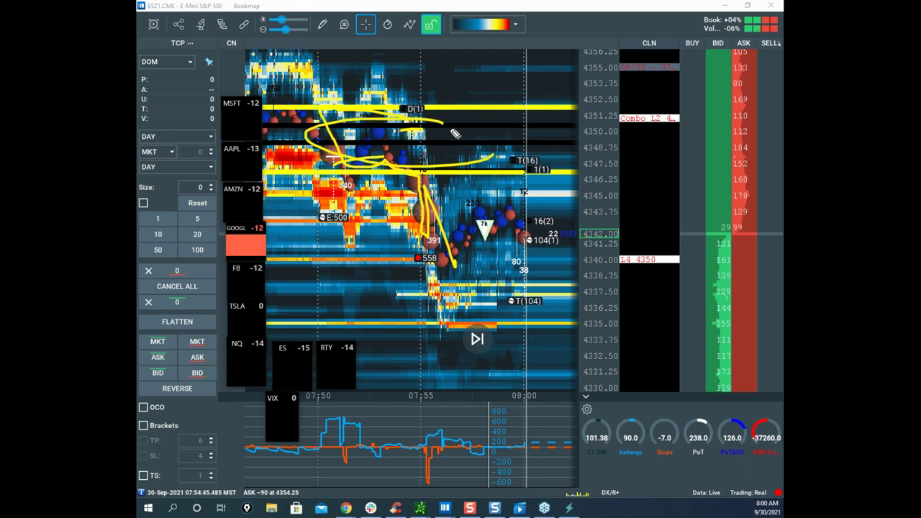
pyautogui.moveTo(451, 130); pyautogui.dragTo(465, 132)
pyautogui.moveTo(425, 149); pyautogui.dragTo(492, 155)
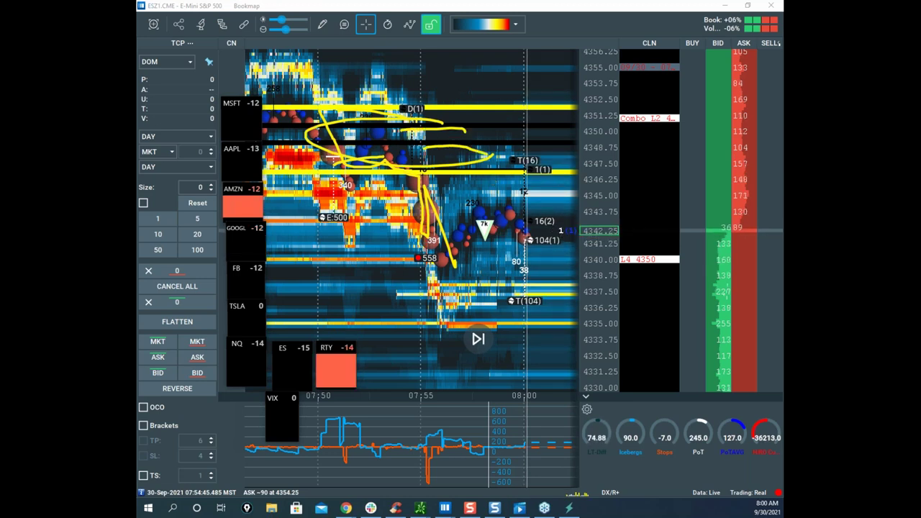
pyautogui.press('Escape')
# Zoom the heatmap's price scale in to about 4334 to 4352 and shift it to leave space after the newest trades.
pyautogui.scroll(3, 588, 165)
pyautogui.moveTo(498, 168); pyautogui.dragTo(436, 160)
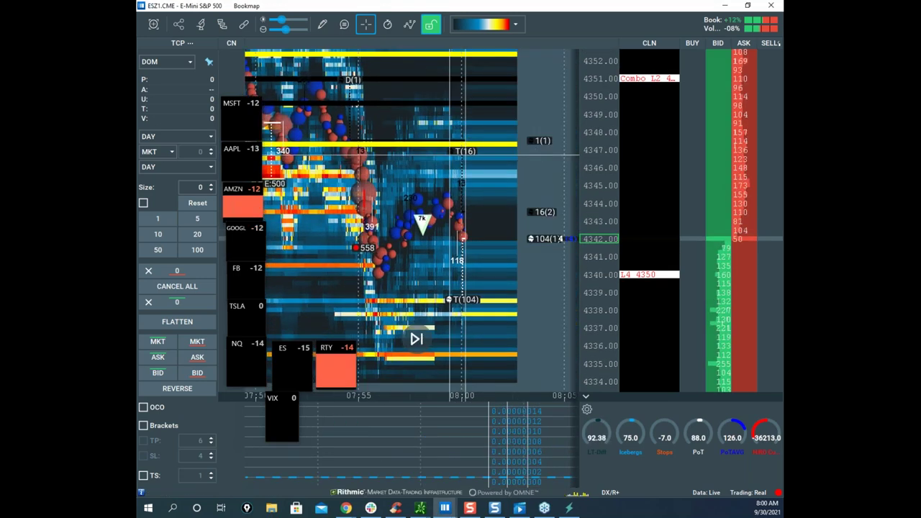
# Bring up the $TICK chart in thinkorswim over the heatmap and move it back out of view.
pyautogui.scroll(-4, 589, 176)
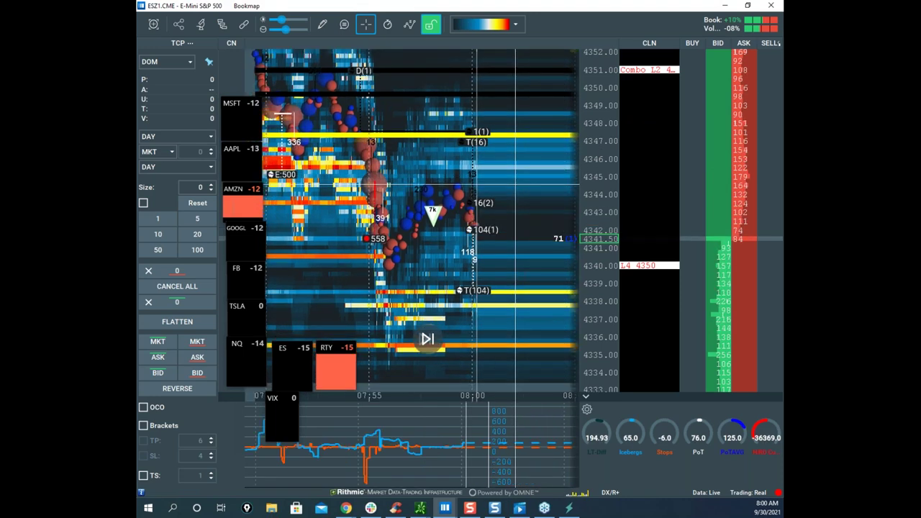
pyautogui.scroll(4, 588, 180)
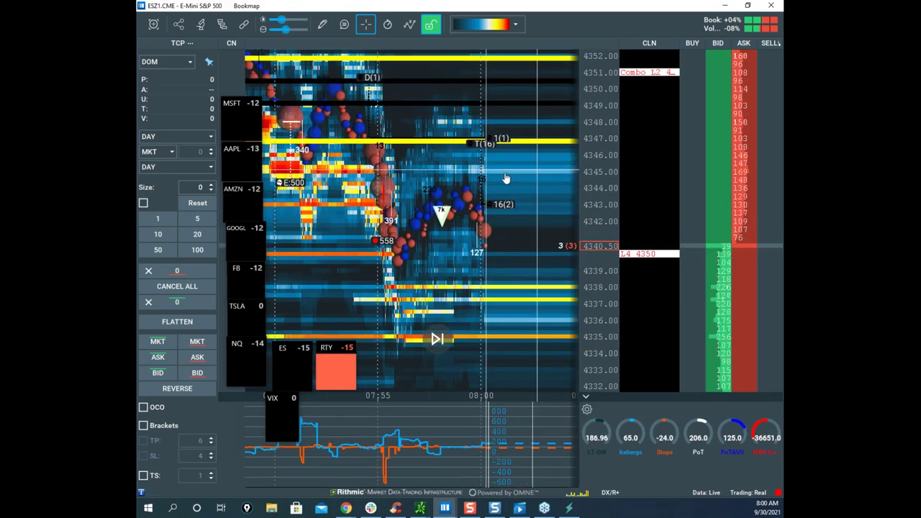
pyautogui.scroll(-2, 589, 182)
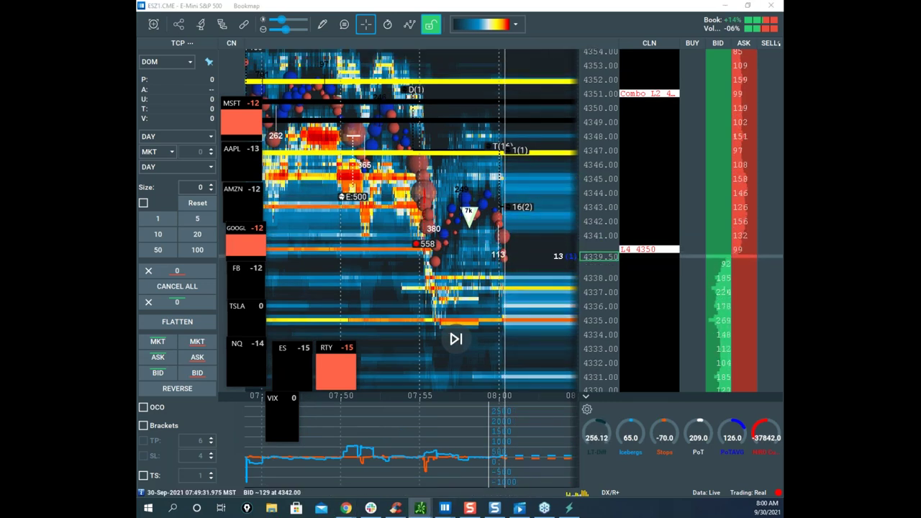
pyautogui.click(420, 508)
pyautogui.moveTo(497, 264); pyautogui.dragTo(557, 37)
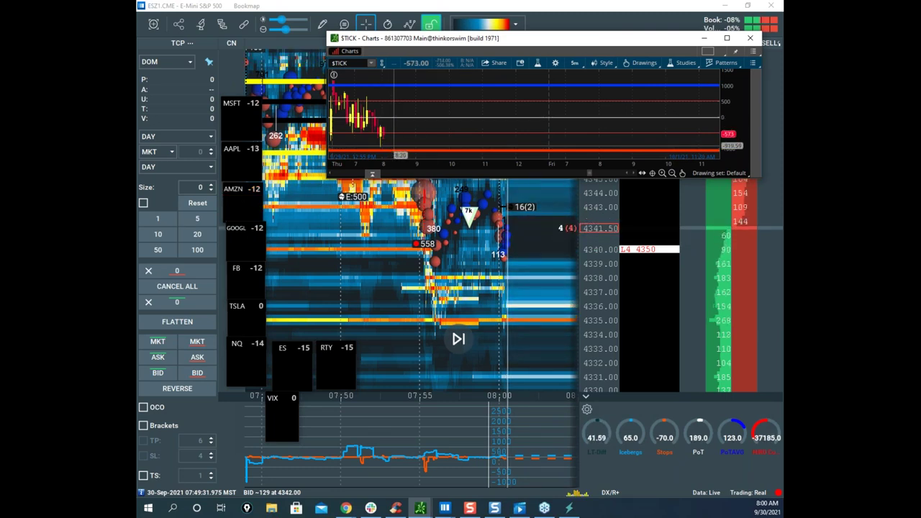
pyautogui.moveTo(517, 44); pyautogui.dragTo(782, 45)
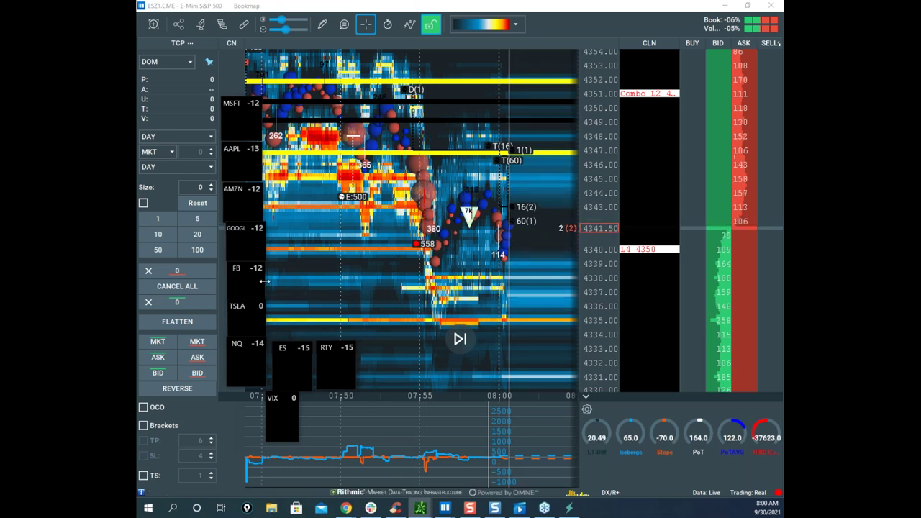
# Rescale the heatmap to about 4336 to 4349 and examine the rebound from the 4340 area.
pyautogui.scroll(1, 446, 244)
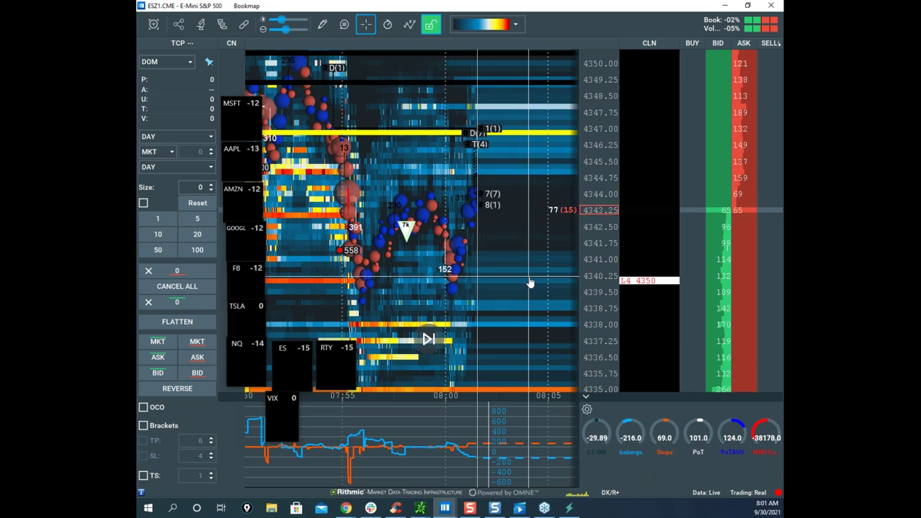
pyautogui.moveTo(583, 185); pyautogui.dragTo(584, 195)
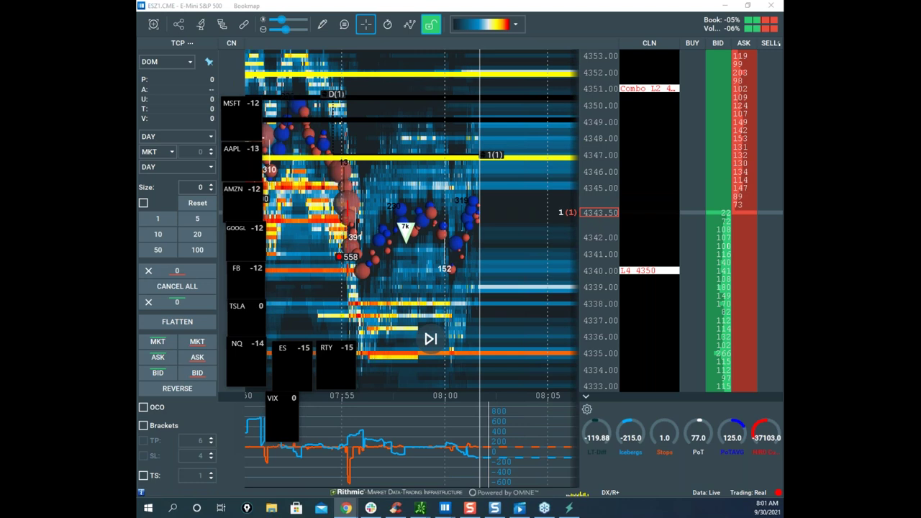
pyautogui.hotkey('alt', 'Tab')
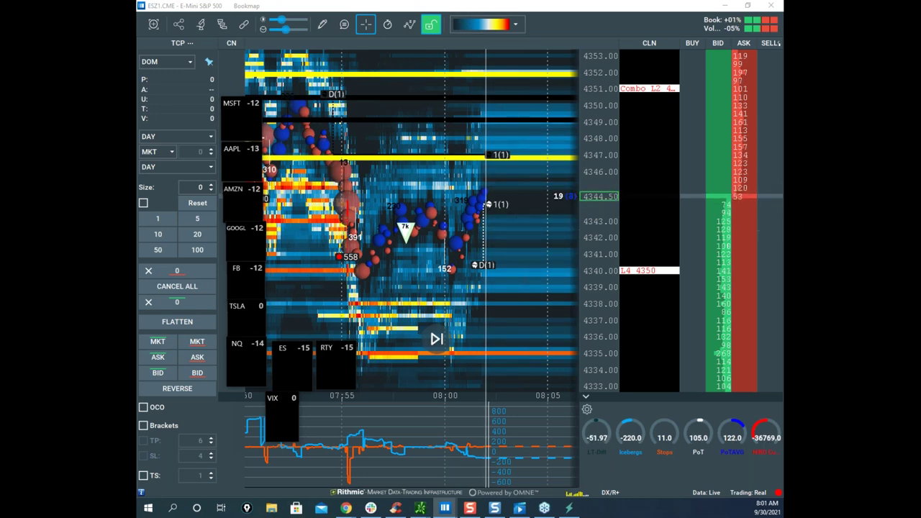
pyautogui.scroll(-2, 571, 126)
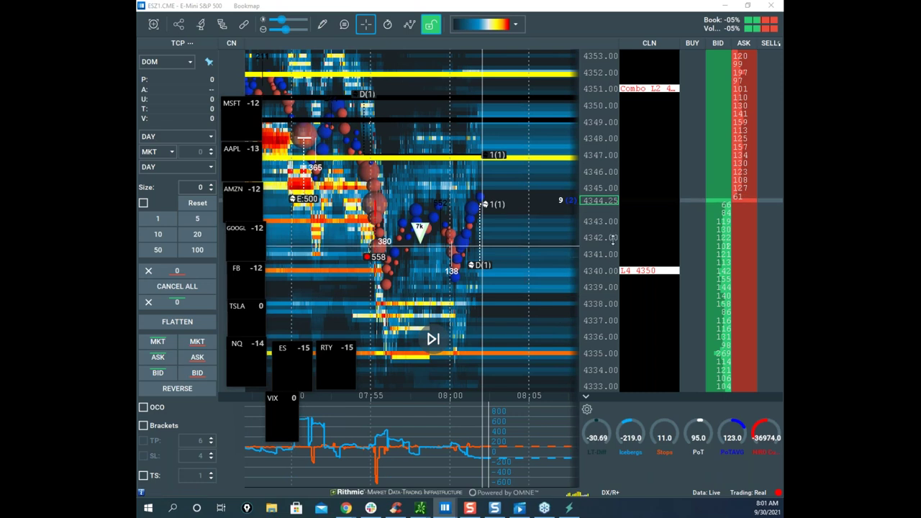
pyautogui.moveTo(608, 235); pyautogui.dragTo(575, 333)
pyautogui.scroll(2, 575, 332)
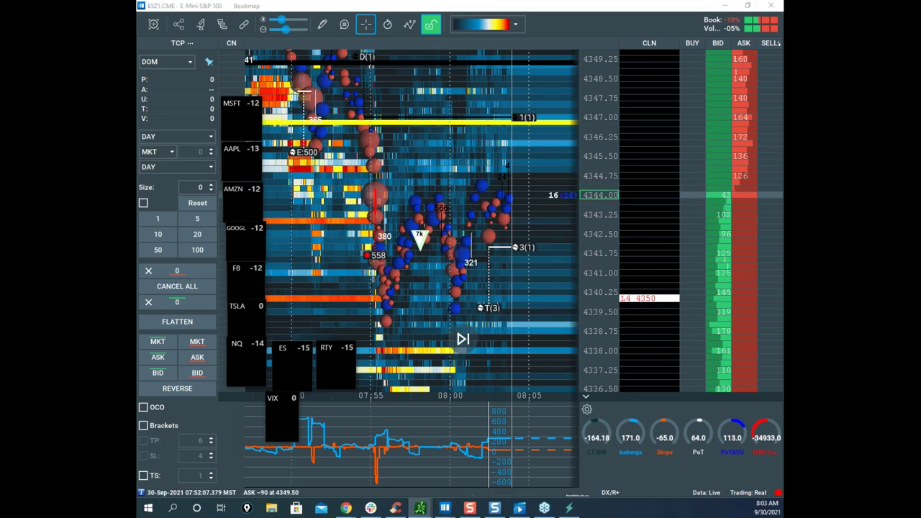
# Maximize the thinkorswim /GC hourly chart, box the consolidation near 1750, draw the surge to about 1783, then clear the drawings and return to Bookmap.
pyautogui.moveTo(139, 44); pyautogui.dragTo(557, 183)
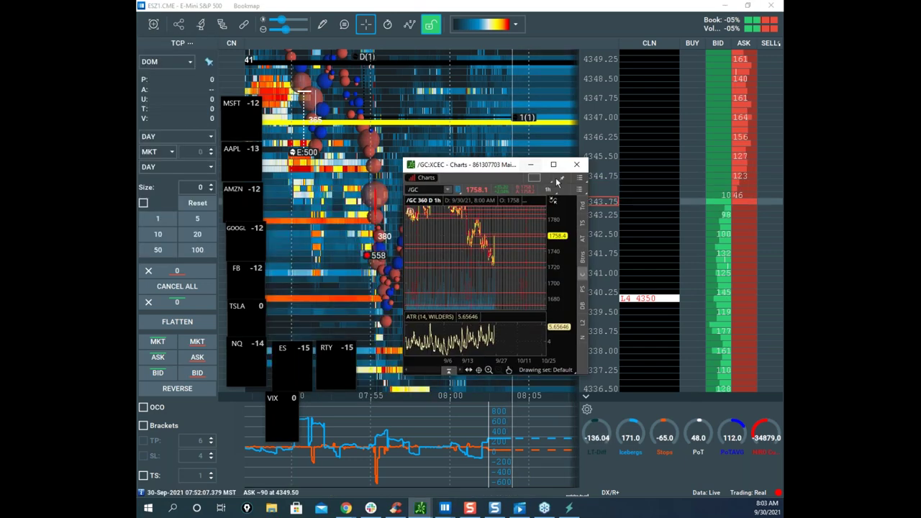
pyautogui.click(551, 164)
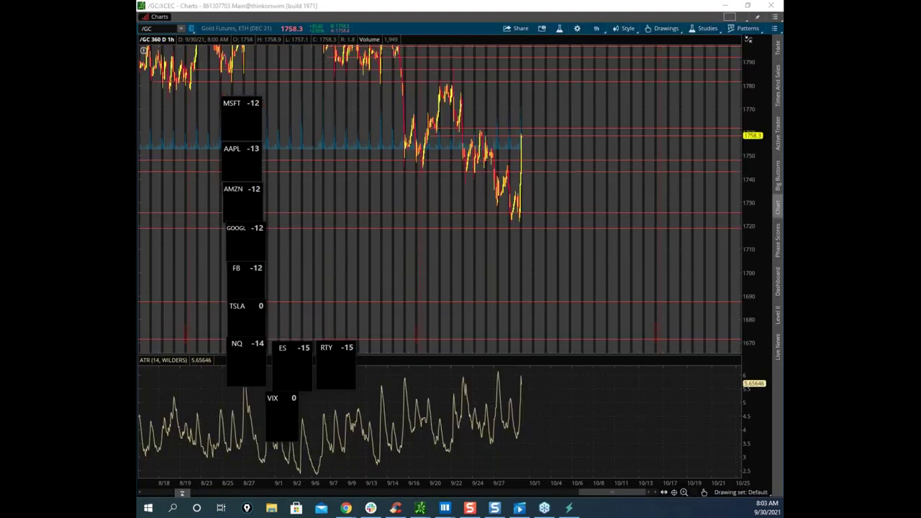
pyautogui.rightClick(536, 194)
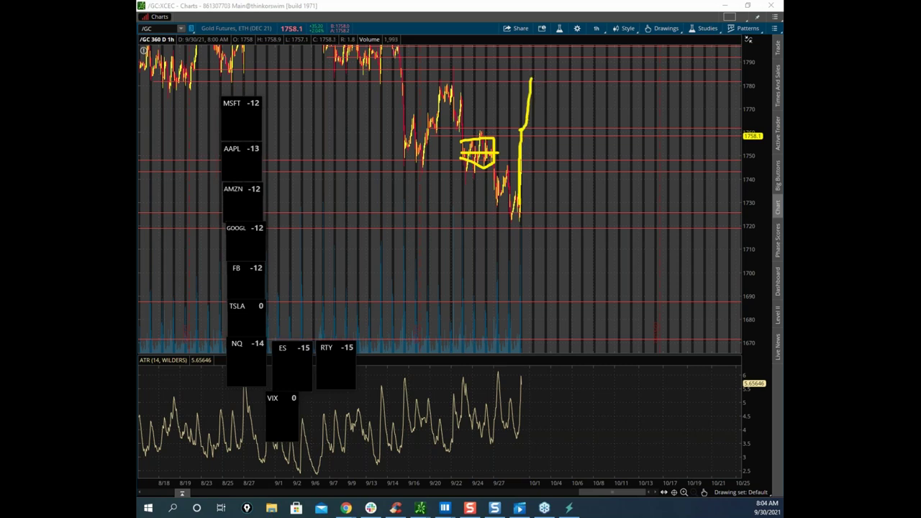
pyautogui.press('Escape')
pyautogui.moveTo(522, 8); pyautogui.dragTo(198, 515)
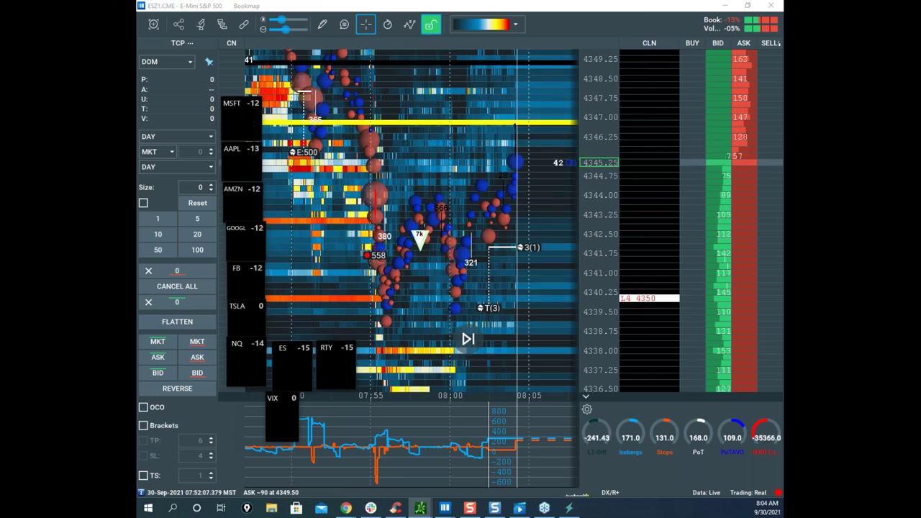
# Rescale the heatmap to about 4338 to 4351 and shift it to leave space after the newest trades.
pyautogui.scroll(2, 598, 188)
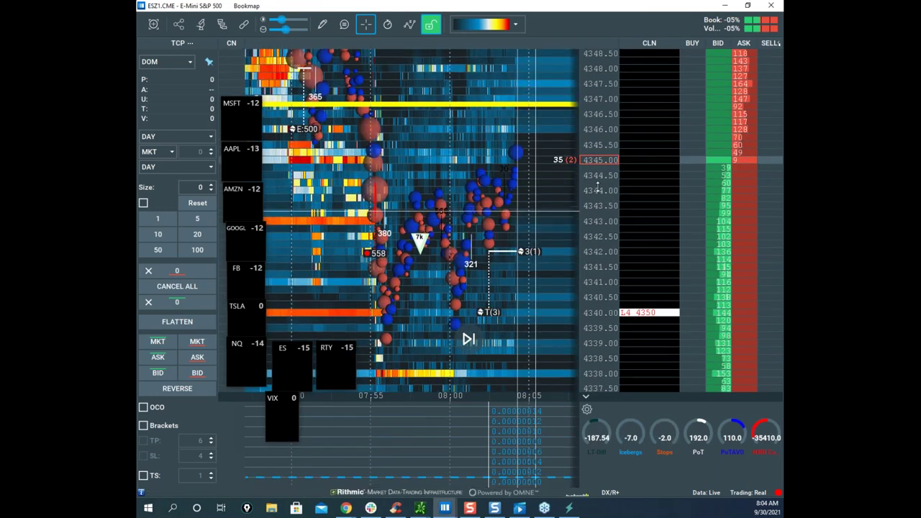
pyautogui.scroll(-2, 541, 263)
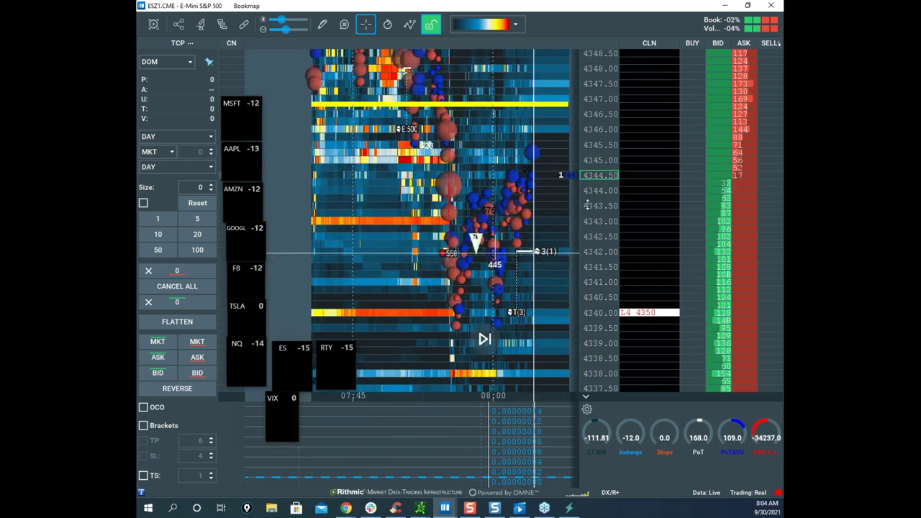
pyautogui.scroll(-2, 592, 228)
pyautogui.moveTo(536, 238); pyautogui.dragTo(497, 240)
pyautogui.scroll(1, 498, 242)
pyautogui.scroll(2, 499, 245)
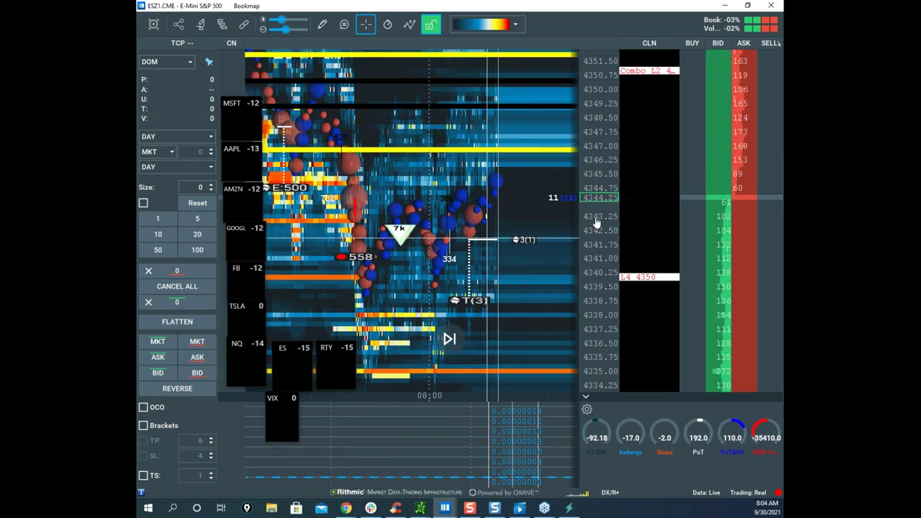
pyautogui.scroll(2, 595, 223)
pyautogui.moveTo(522, 195); pyautogui.dragTo(517, 252)
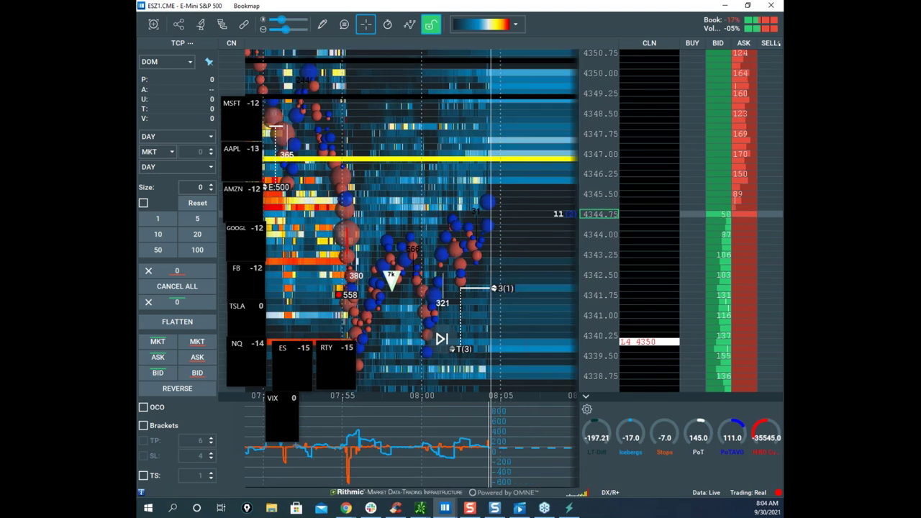
# On the remote volume profile chart, mark the latest profile's lower edge near 4345, draw a drop to about 4280, then clear it and return to Bookmap.
pyautogui.hotkey('alt', 'Tab')
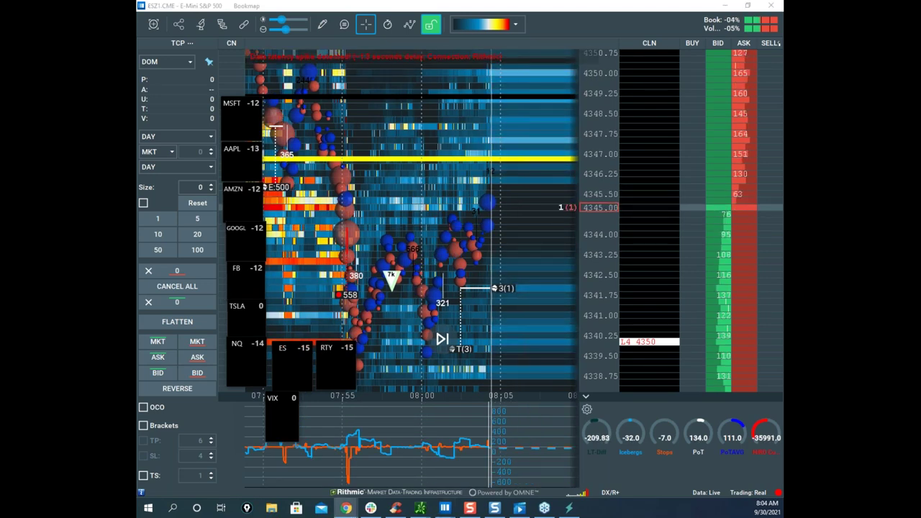
pyautogui.moveTo(137, 65); pyautogui.dragTo(570, 33)
pyautogui.click(639, 32)
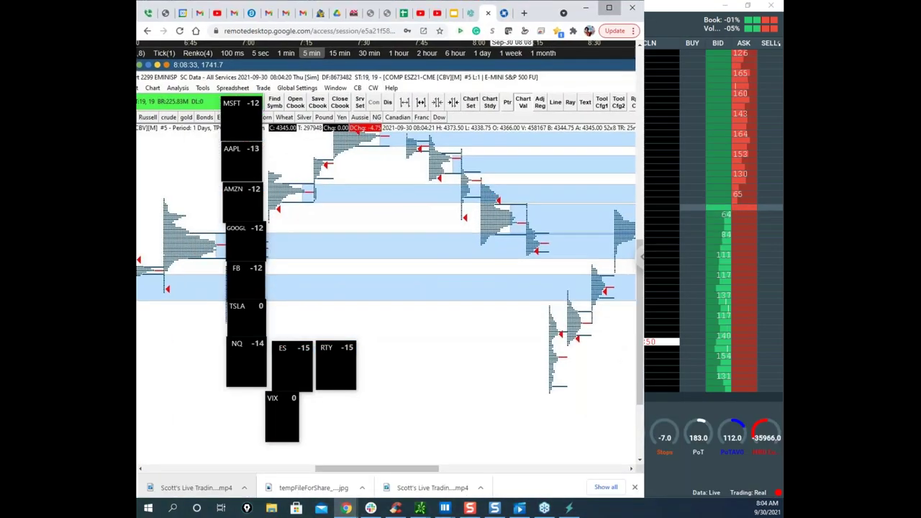
pyautogui.press('super+Up')
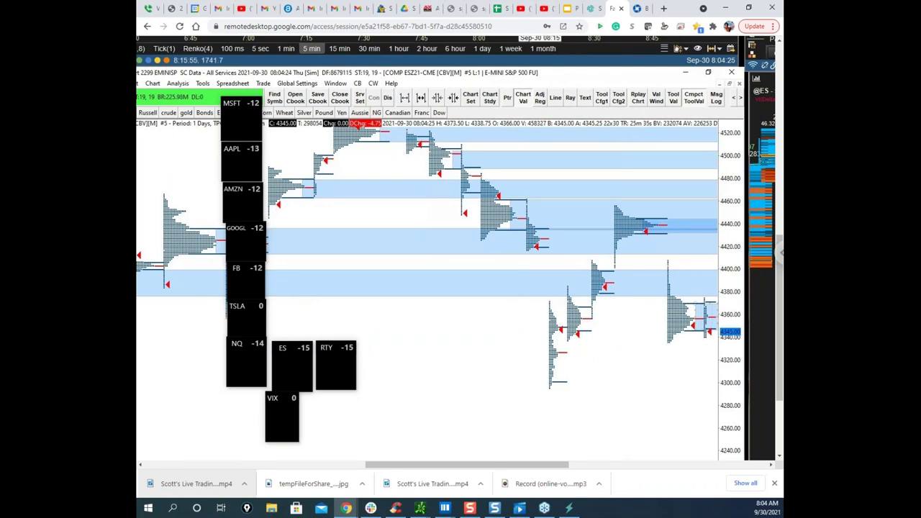
pyautogui.moveTo(531, 78); pyautogui.dragTo(520, 203)
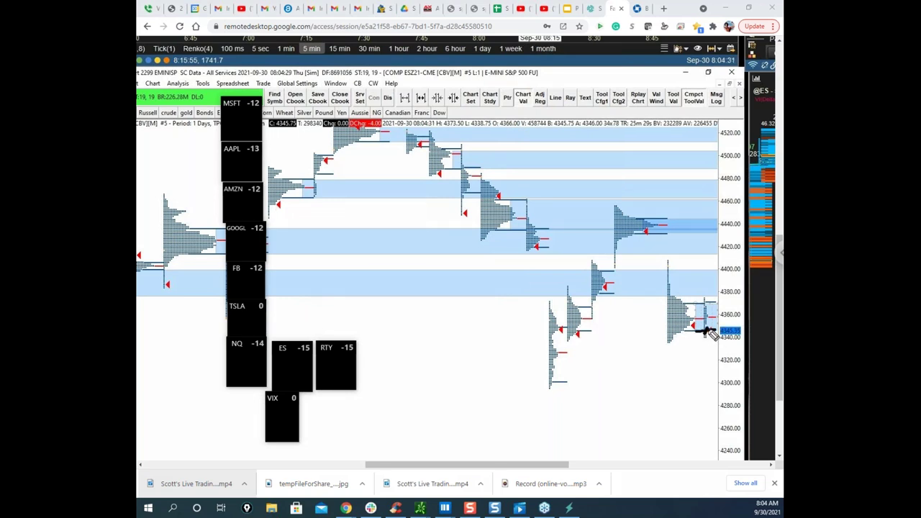
pyautogui.moveTo(710, 332); pyautogui.dragTo(712, 412)
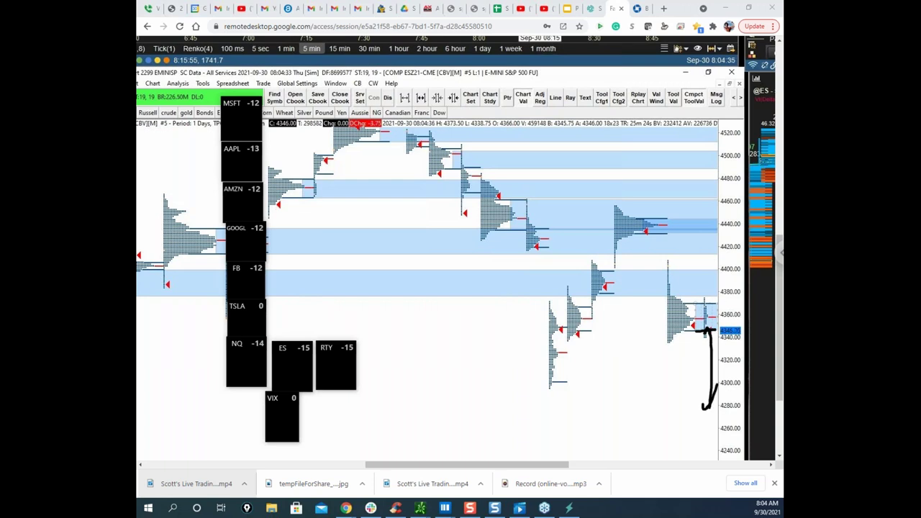
pyautogui.press('Escape')
pyautogui.click(680, 9)
pyautogui.moveTo(681, 10); pyautogui.dragTo(138, 115)
# Examine the newest heatmap trades and resting liquidity just below the yellow 4347 line at close range.
pyautogui.scroll(3, 487, 231)
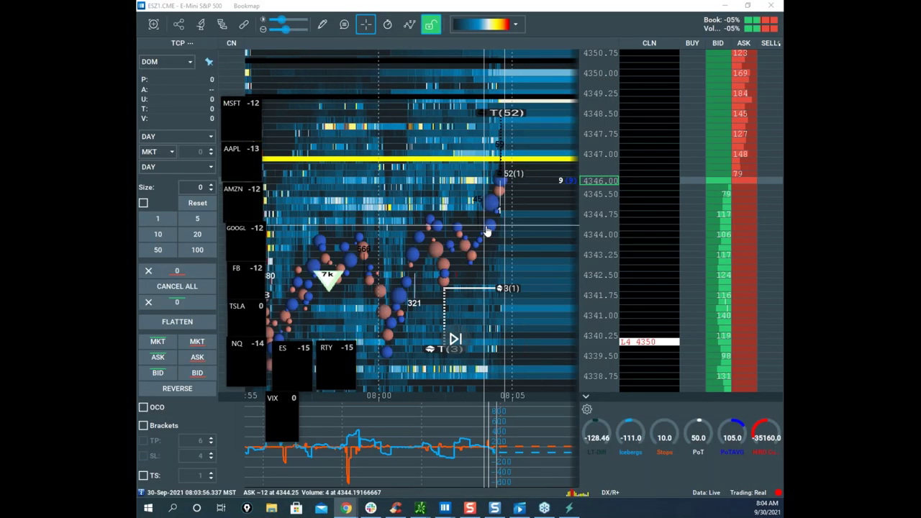
pyautogui.moveTo(504, 242); pyautogui.dragTo(510, 296)
pyautogui.scroll(5, 514, 237)
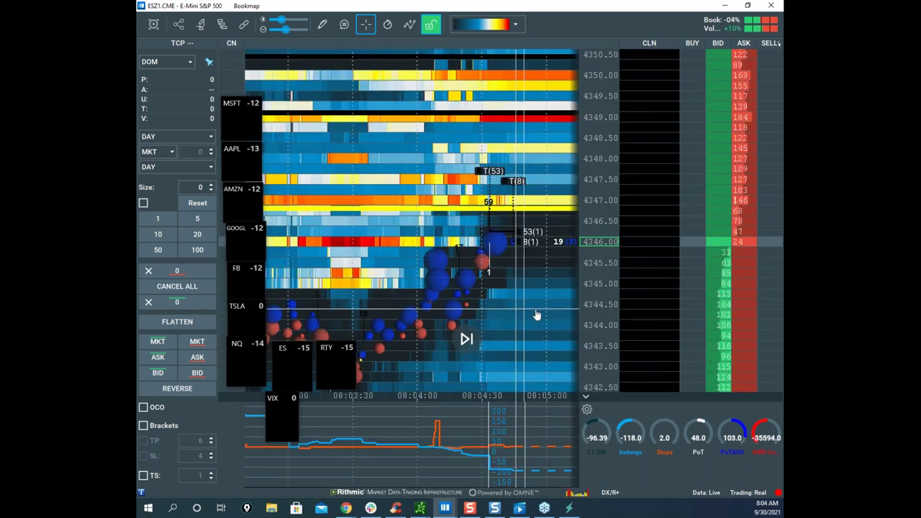
pyautogui.scroll(-3, 538, 314)
pyautogui.scroll(-5, 541, 314)
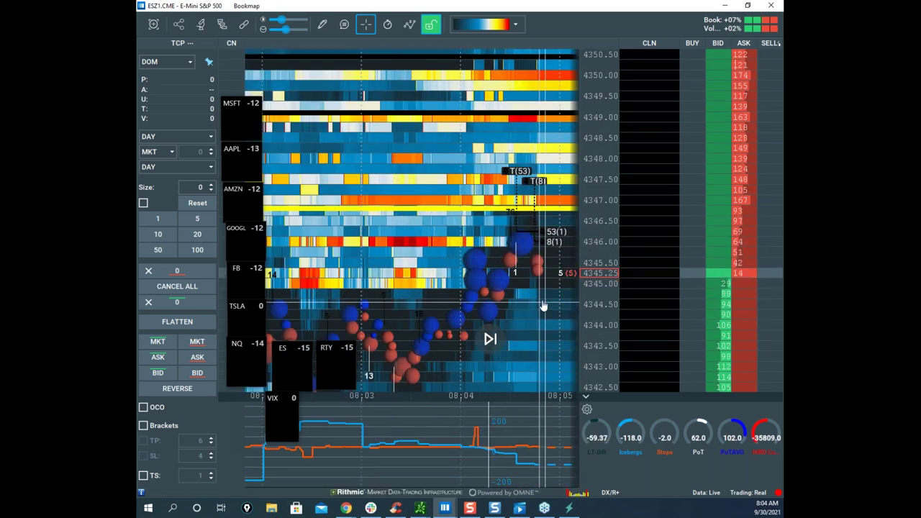
pyautogui.scroll(4, 587, 207)
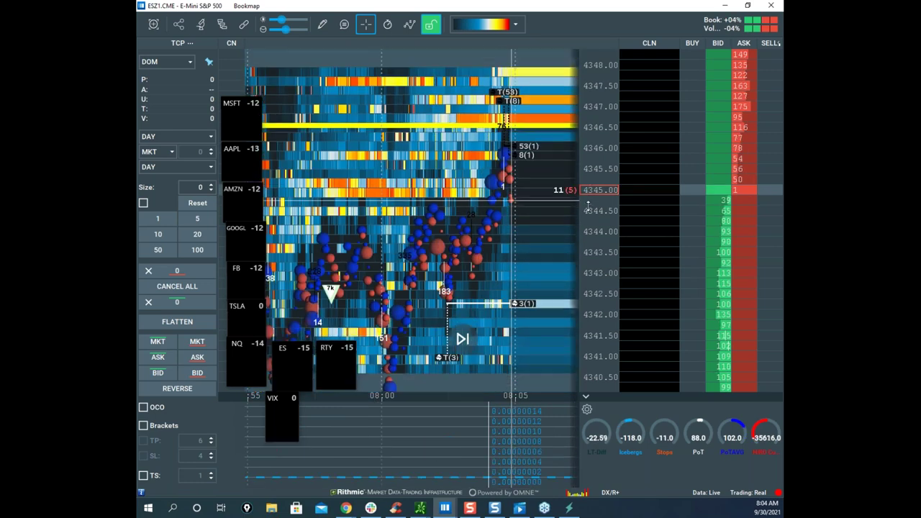
pyautogui.moveTo(489, 182); pyautogui.dragTo(484, 243)
pyautogui.scroll(5, 483, 243)
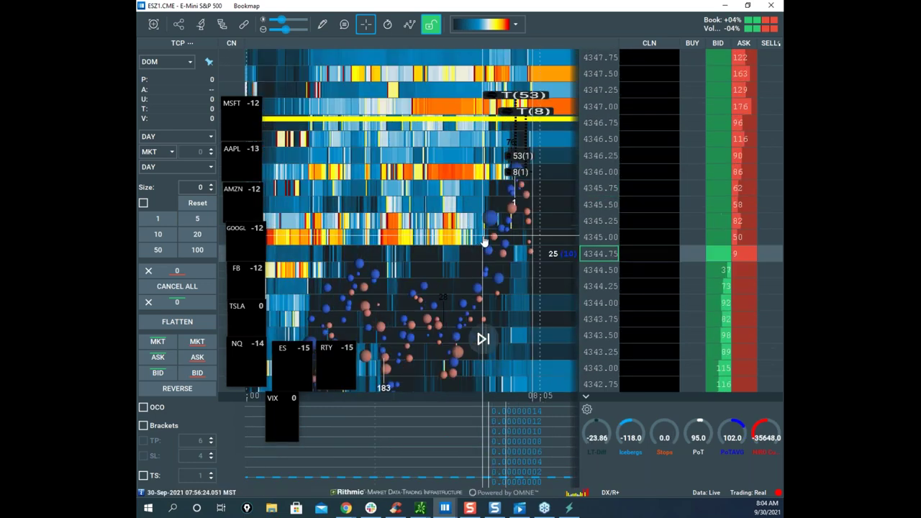
pyautogui.scroll(5, 483, 243)
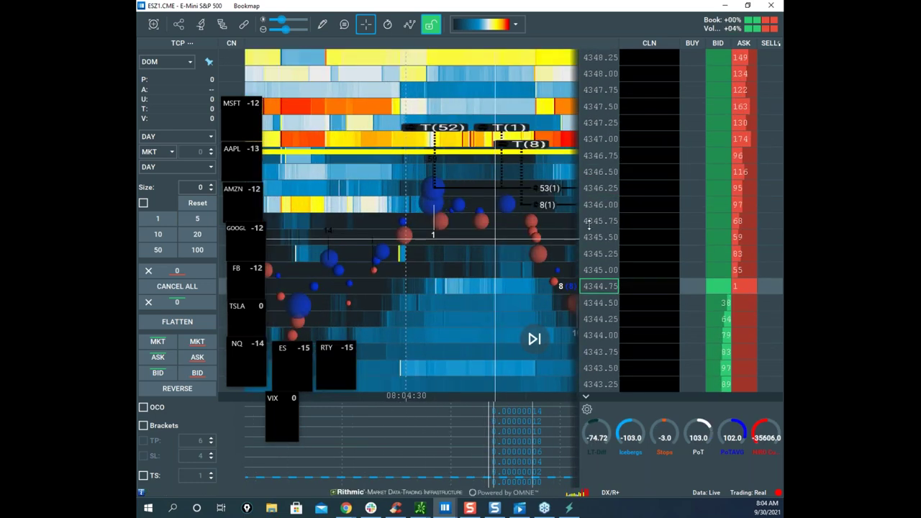
pyautogui.scroll(3, 588, 221)
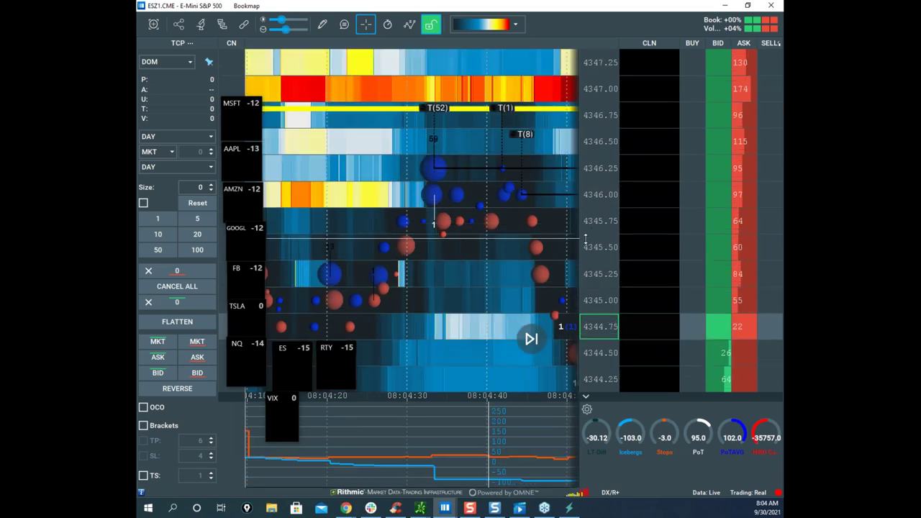
# Zoom the heatmap back out to about 4337 to 4348, with trades from about 07:30 onward in view.
pyautogui.scroll(-5, 585, 239)
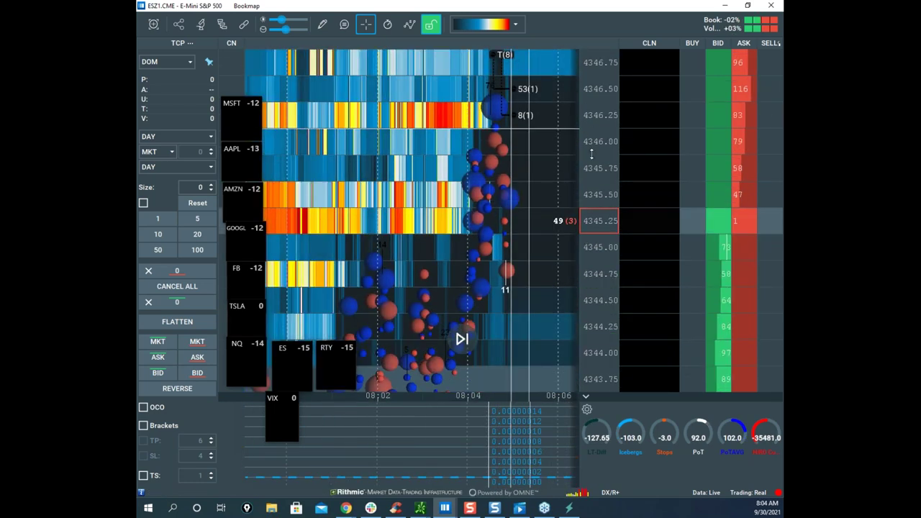
pyautogui.scroll(-4, 591, 154)
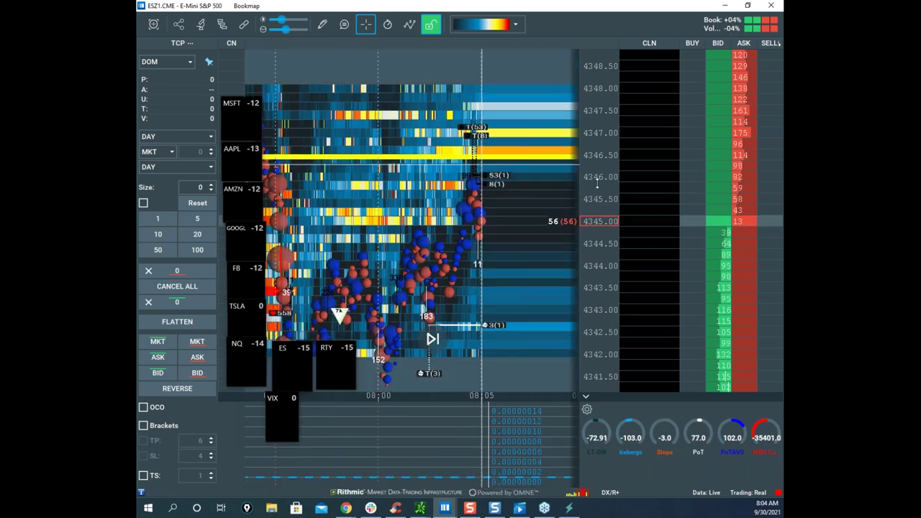
pyautogui.scroll(-3, 496, 243)
pyautogui.scroll(-2, 567, 182)
pyautogui.moveTo(484, 188); pyautogui.dragTo(504, 196)
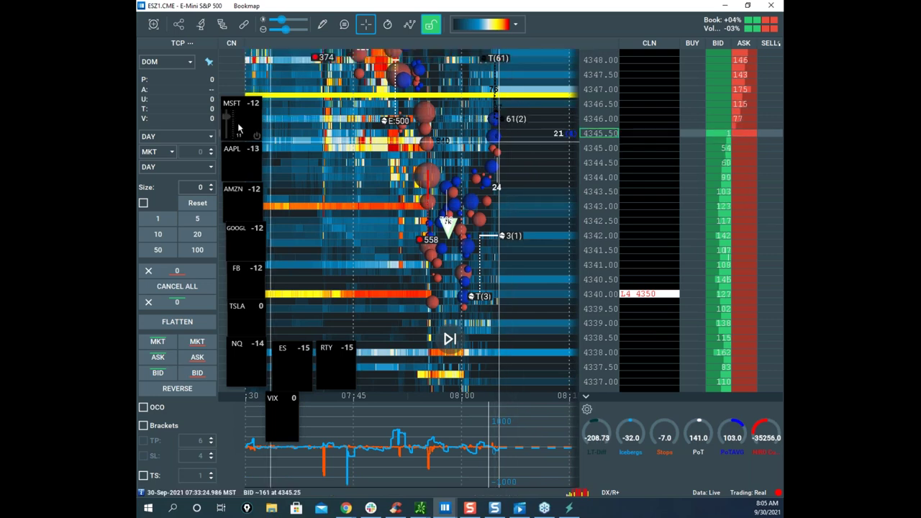
# Set the order size to 6 and rescale the heatmap to about 4339 to 4352.
pyautogui.click(211, 186)
pyautogui.click(210, 186)
pyautogui.click(211, 186)
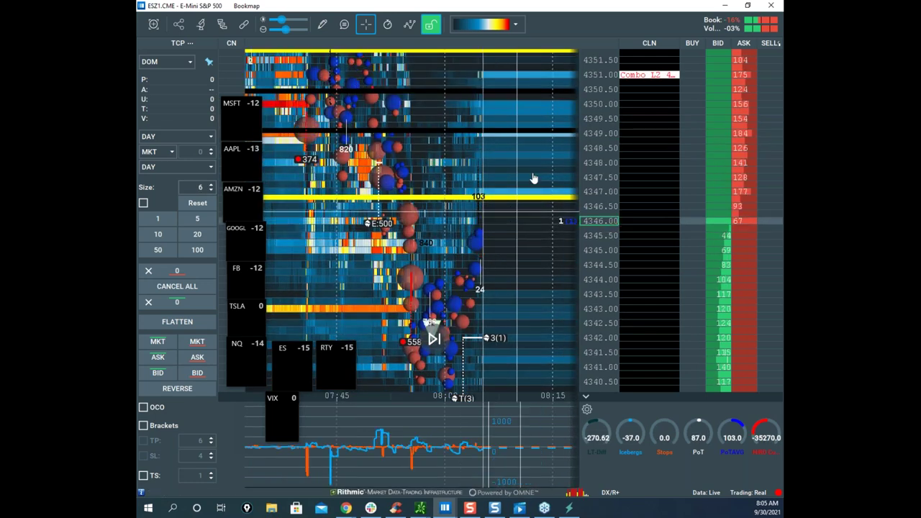
pyautogui.moveTo(584, 155); pyautogui.dragTo(580, 183)
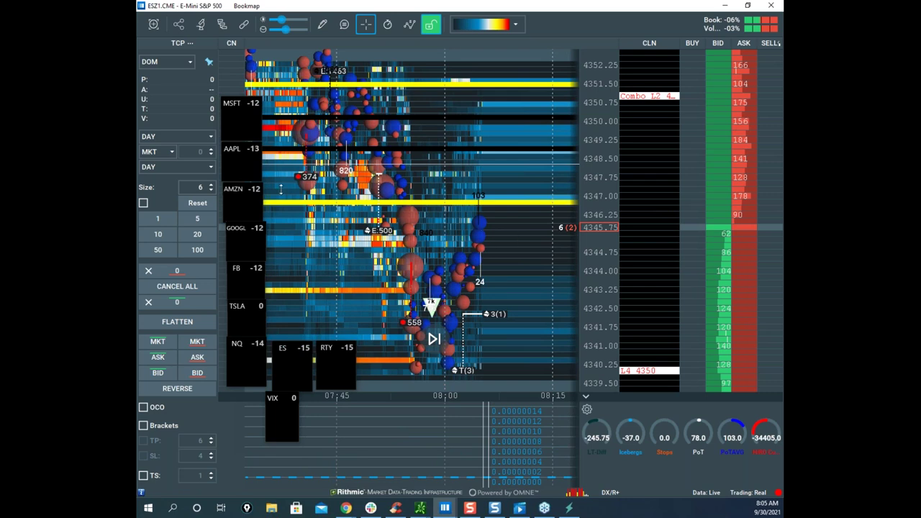
# Examine the newest heatmap trades and the resting liquidity above them at several scales, up to about 4356.
pyautogui.scroll(3, 486, 396)
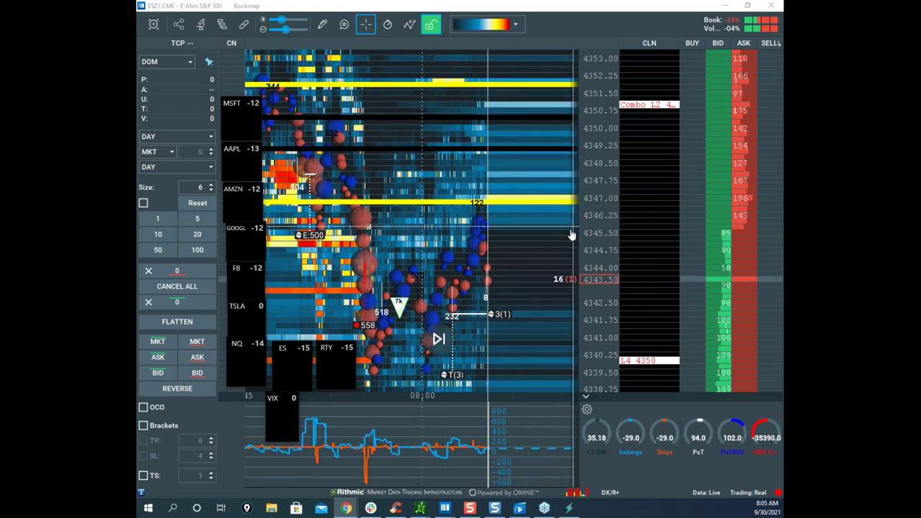
pyautogui.scroll(2, 430, 189)
pyautogui.moveTo(430, 189); pyautogui.dragTo(395, 176)
pyautogui.moveTo(587, 246)
pyautogui.mouseDown()
pyautogui.moveTo(583, 192)
pyautogui.moveTo(598, 248)
pyautogui.mouseUp()
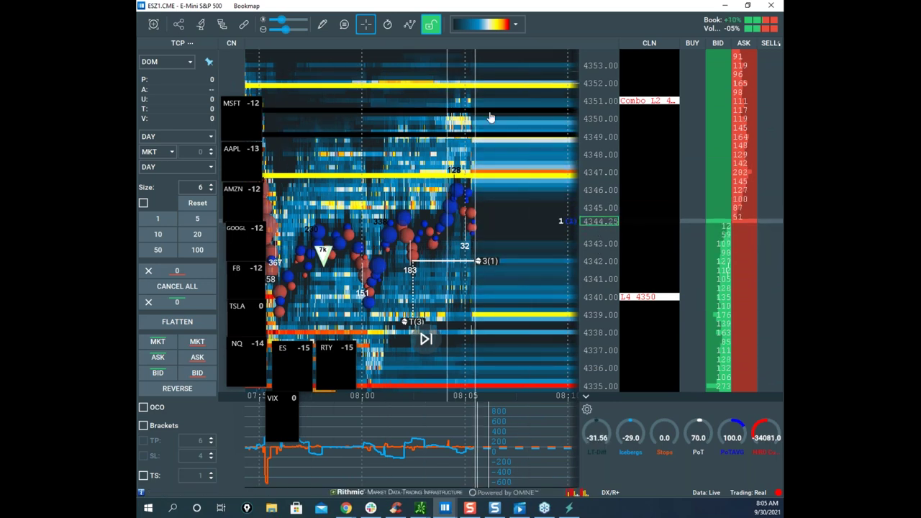
pyautogui.moveTo(575, 210); pyautogui.dragTo(590, 177)
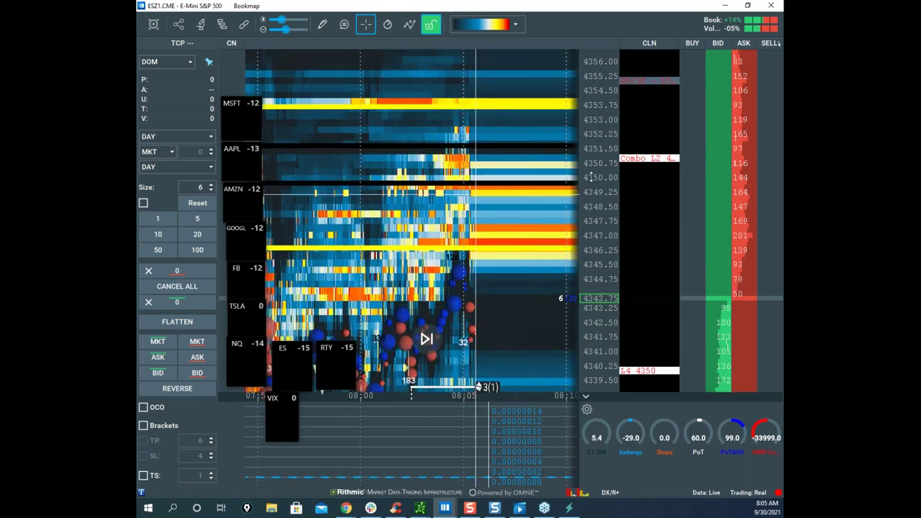
pyautogui.moveTo(607, 109); pyautogui.dragTo(607, 103)
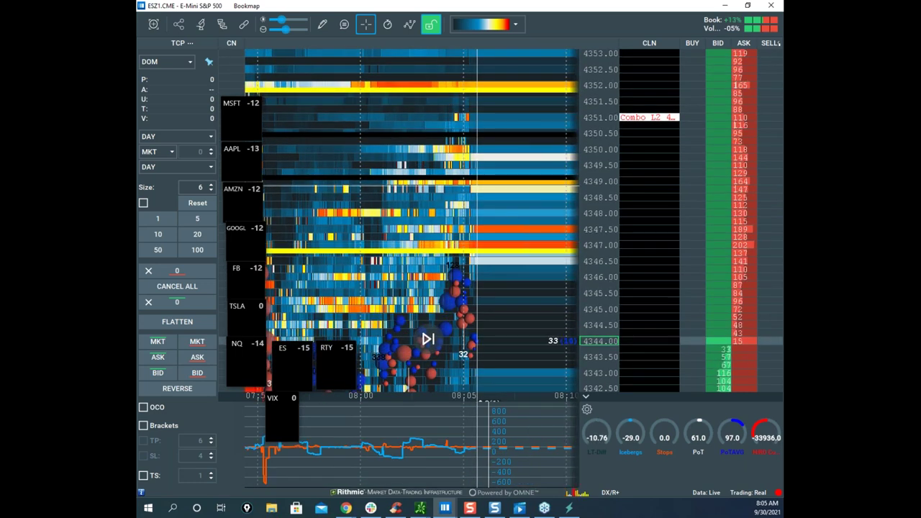
# Sketch an L-shaped mark from about 4347 down to 4343.25 ahead of the newest trades, then clear the drawing.
pyautogui.scroll(-5, 600, 230)
pyautogui.moveTo(551, 236); pyautogui.dragTo(534, 199)
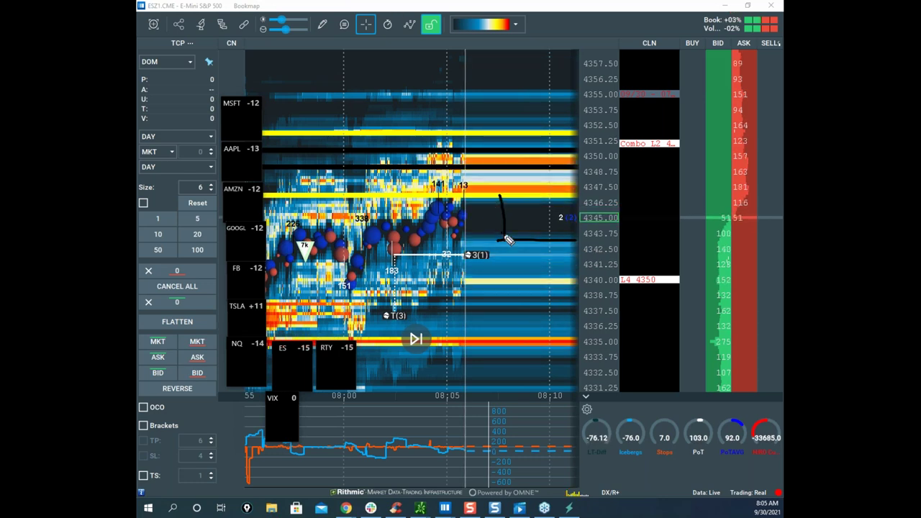
pyautogui.moveTo(520, 103)
pyautogui.mouseDown()
pyautogui.moveTo(506, 104)
pyautogui.moveTo(505, 198)
pyautogui.mouseUp()
pyautogui.press('Escape')
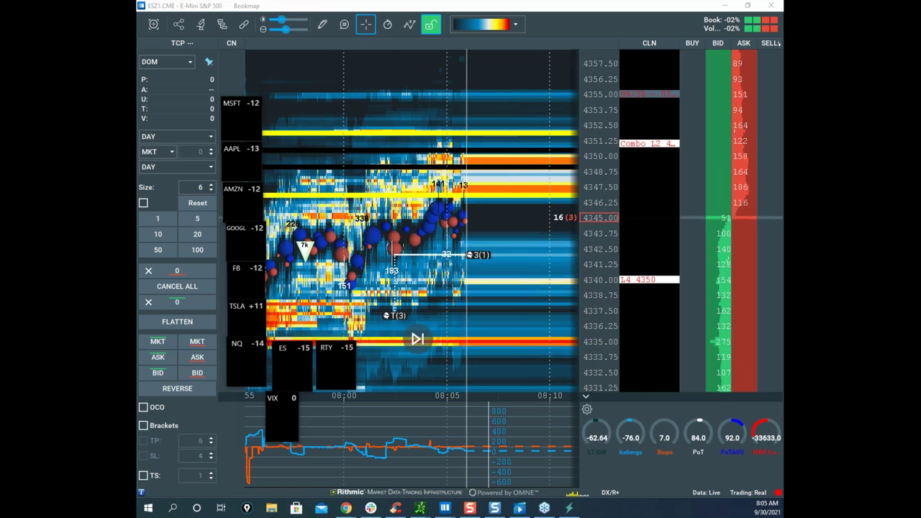
# Switch to the browser's Google Sheets risk worksheet, shown in a reduced window over Bookmap, and view its account size and risk inputs.
pyautogui.moveTo(138, 26); pyautogui.dragTo(628, 36)
pyautogui.click(653, 36)
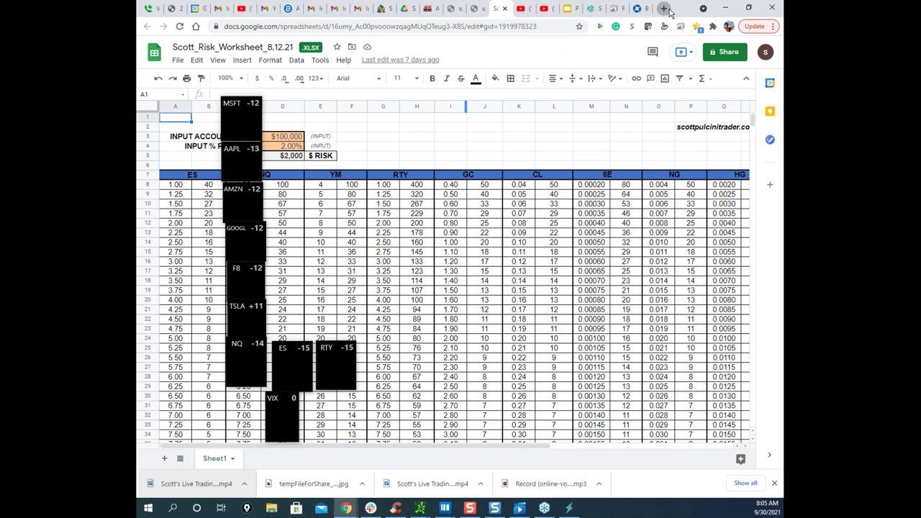
pyautogui.doubleClick(681, 13)
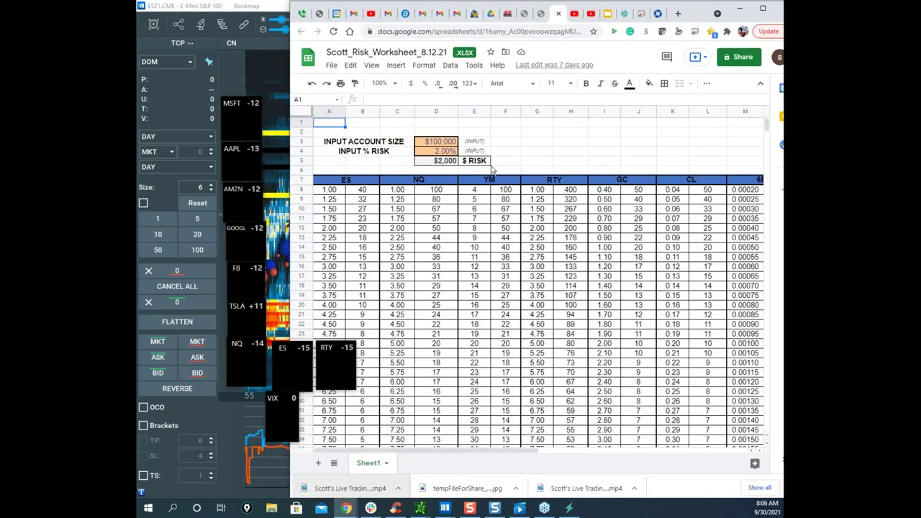
pyautogui.scroll(-1, 334, 220)
pyautogui.scroll(1, 452, 146)
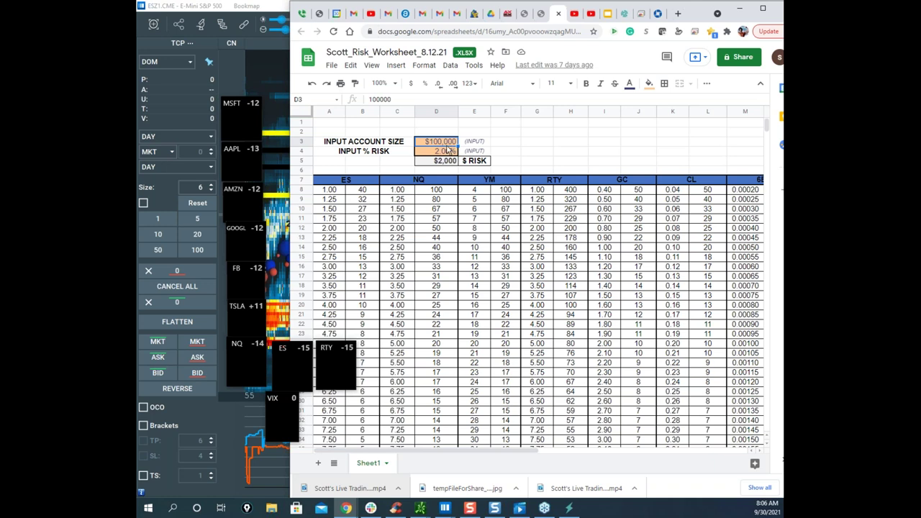
# Examine the worksheet's ES contract sizes down to the 15.50-point row against the account size input, then minimize the browser.
pyautogui.scroll(-6, 373, 211)
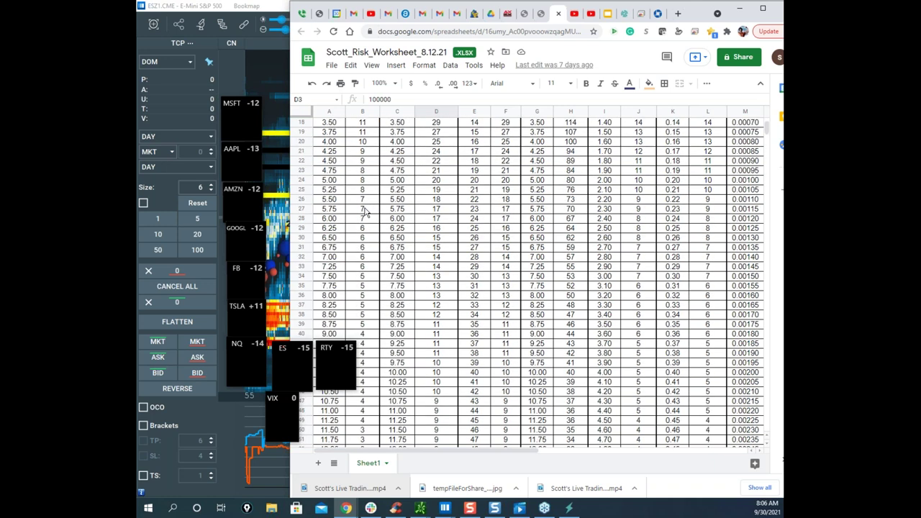
pyautogui.scroll(-12, 365, 210)
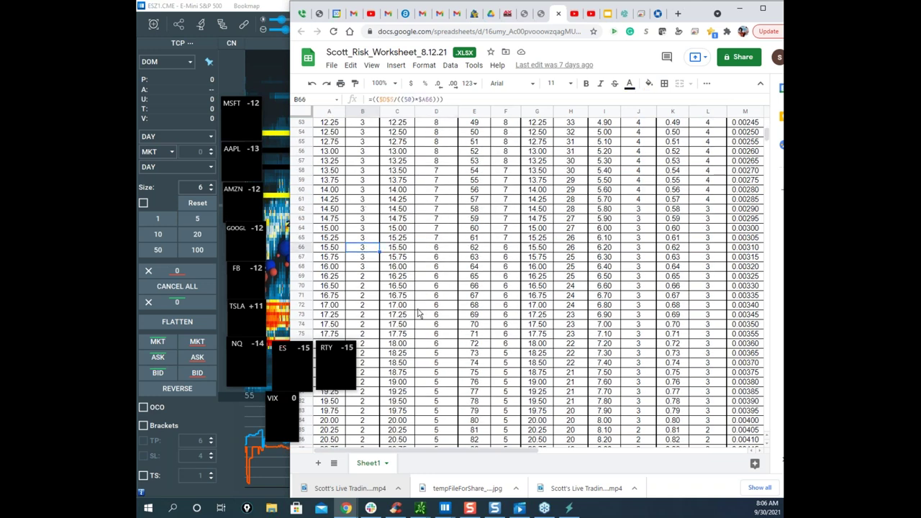
pyautogui.scroll(18, 351, 207)
pyautogui.scroll(-6, 402, 188)
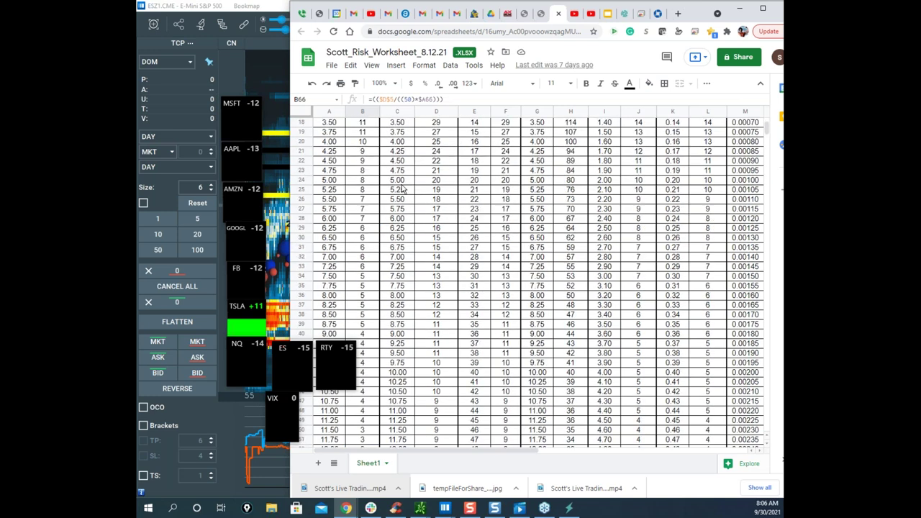
pyautogui.scroll(6, 403, 188)
pyautogui.click(436, 142)
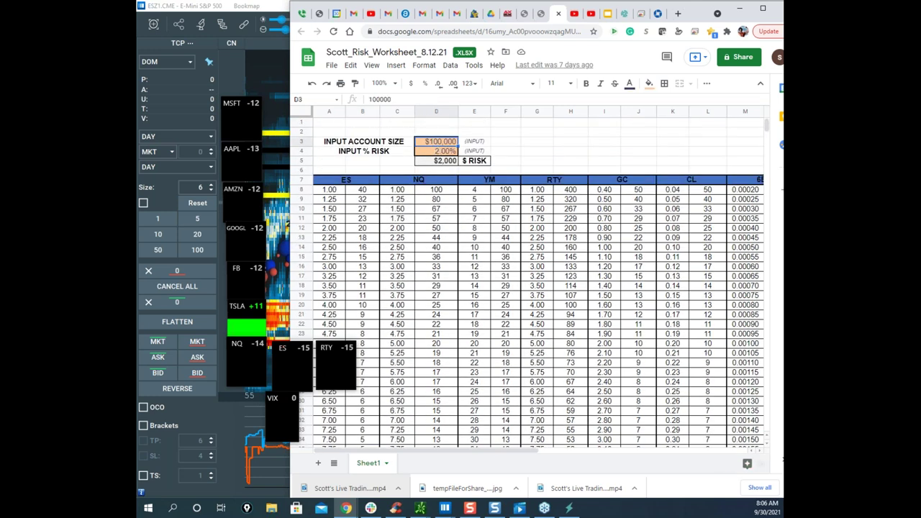
pyautogui.scroll(-15, 364, 315)
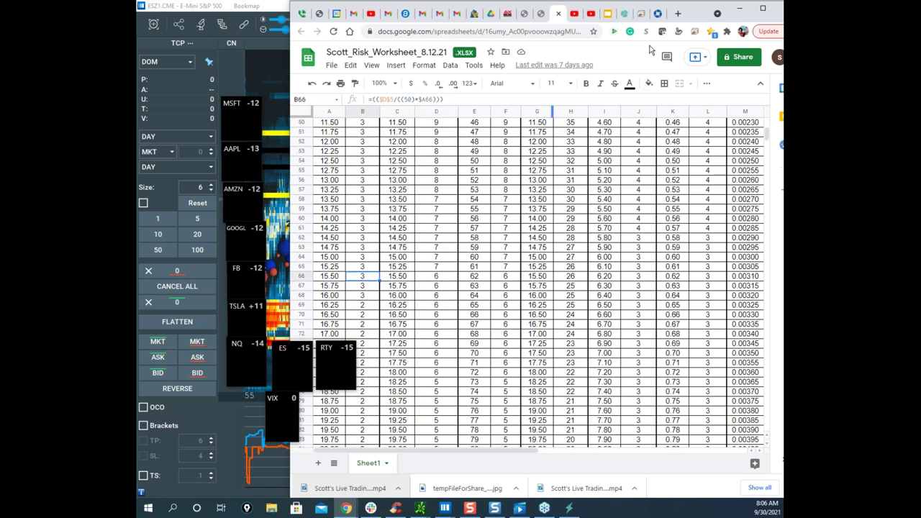
pyautogui.click(739, 8)
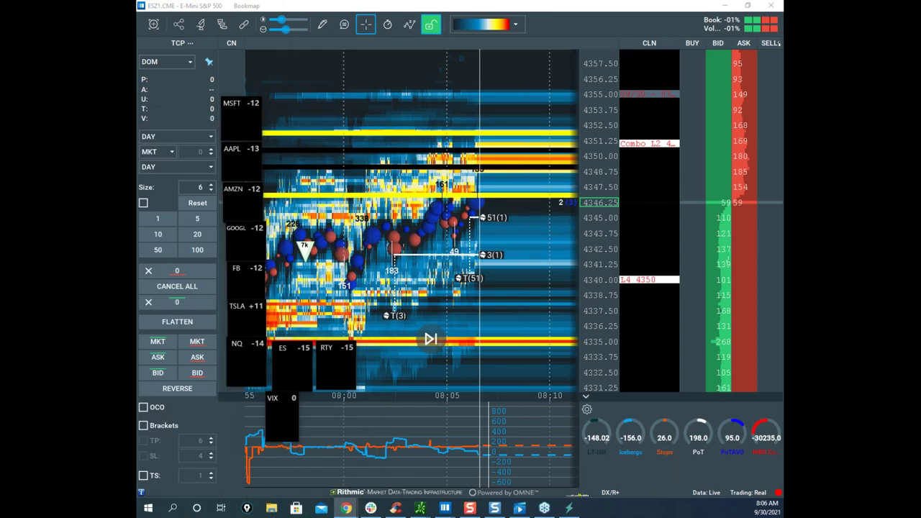
# Rescale the heatmap to about 4340 to 4352, sketch a bracket from about 4350.50 down to 4345.50, then clear it.
pyautogui.moveTo(586, 154); pyautogui.dragTo(587, 184)
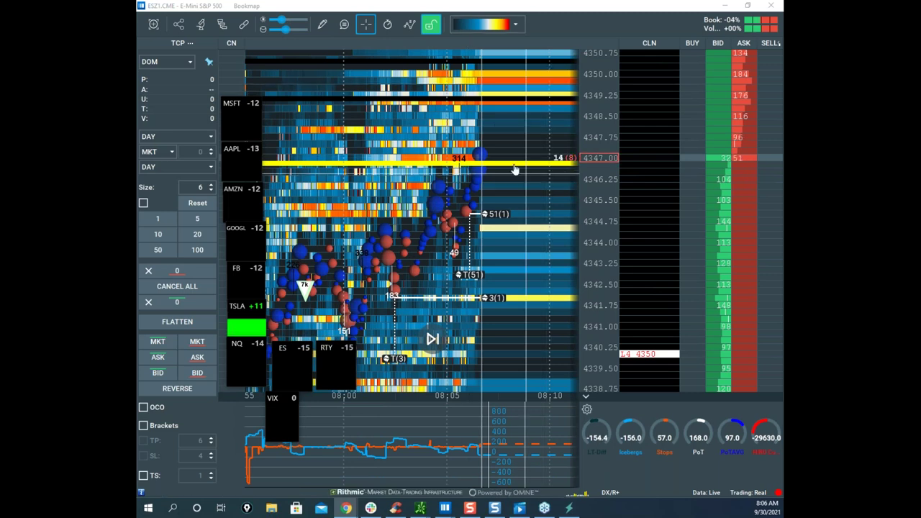
pyautogui.moveTo(487, 198); pyautogui.dragTo(480, 195)
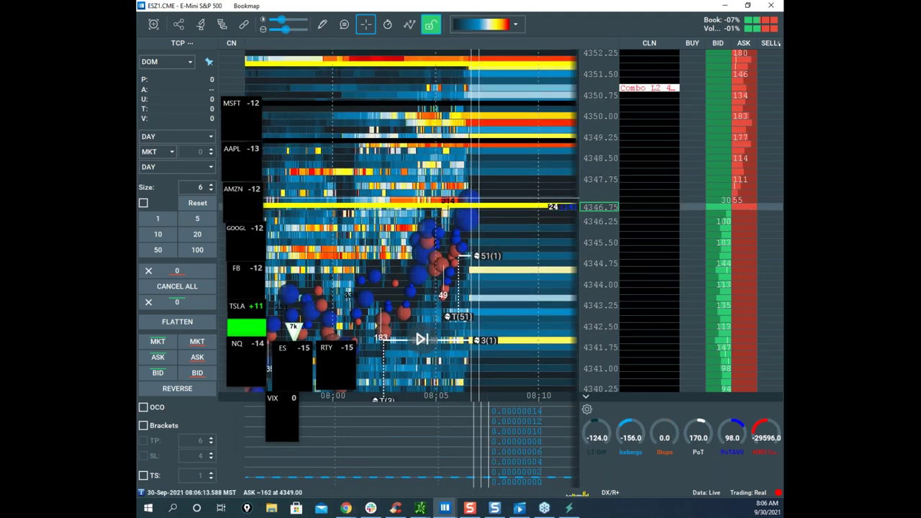
pyautogui.moveTo(487, 97); pyautogui.dragTo(518, 102)
pyautogui.moveTo(506, 103); pyautogui.dragTo(509, 246)
pyautogui.moveTo(498, 238); pyautogui.dragTo(575, 240)
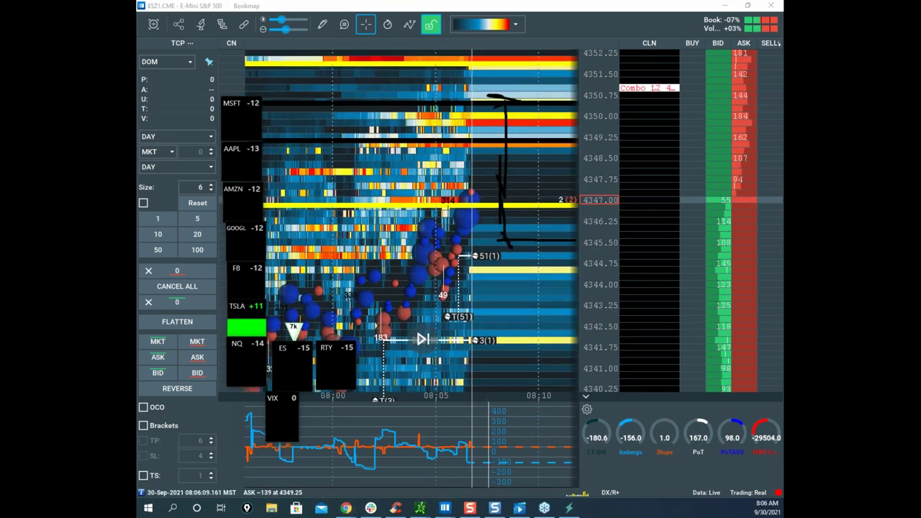
pyautogui.rightClick(461, 238)
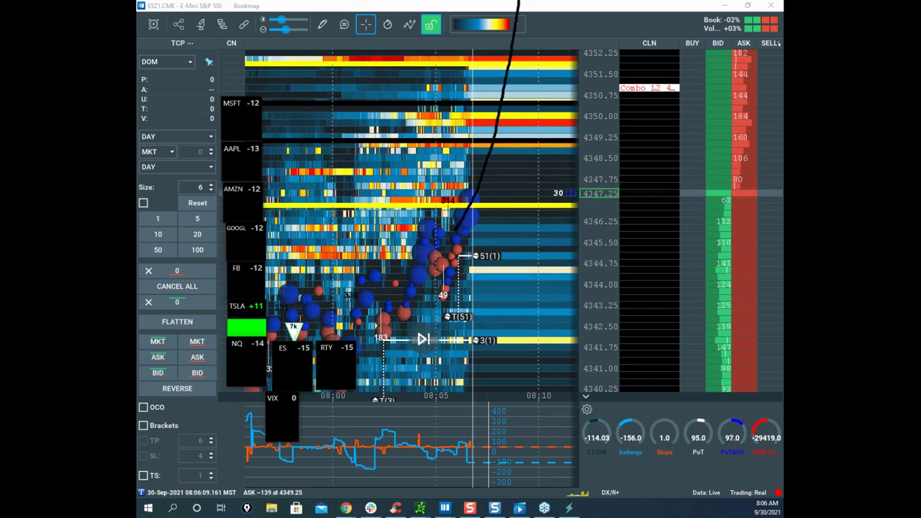
# Sketch a curve rolling over near 4351.75 and a drop from about 4348 to 4341.50 crossed near 4344.50, then clear the drawings.
pyautogui.moveTo(457, 81); pyautogui.dragTo(536, 94)
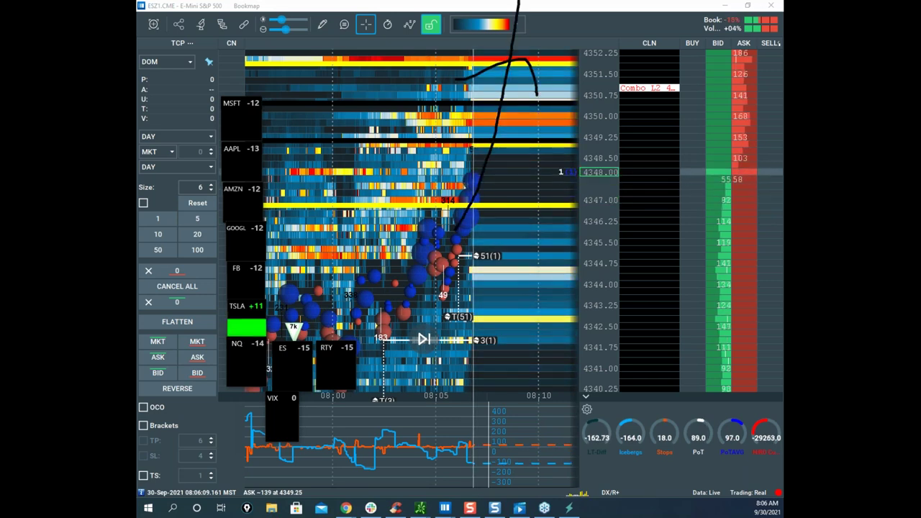
pyautogui.moveTo(477, 165); pyautogui.dragTo(534, 351)
pyautogui.moveTo(493, 270); pyautogui.dragTo(552, 262)
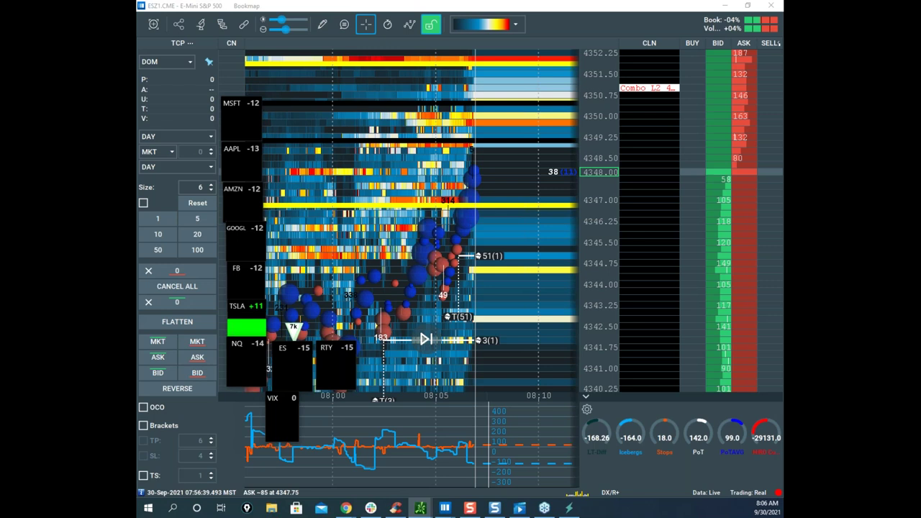
# Bring the thinkorswim /ES 5-minute chart over the heatmap for a look, then move it back out of view.
pyautogui.moveTo(138, 206); pyautogui.dragTo(462, 169)
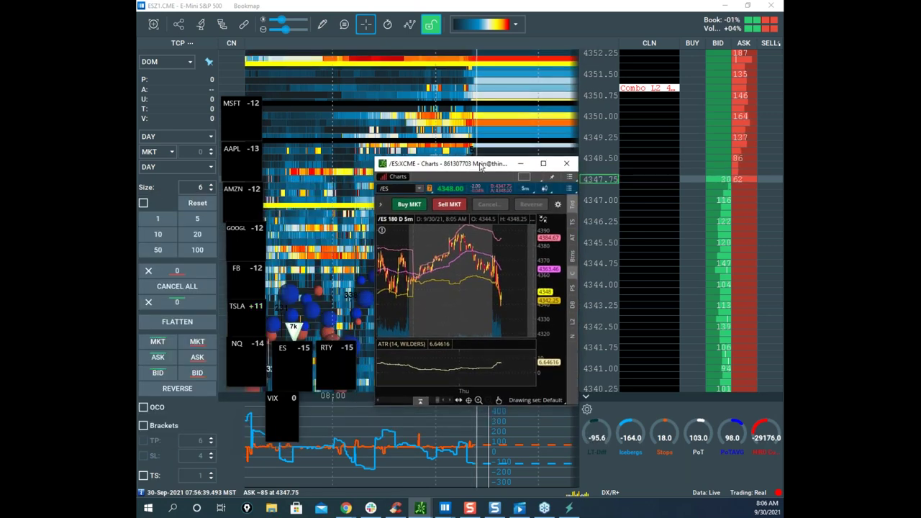
pyautogui.moveTo(480, 166); pyautogui.dragTo(138, 209)
# Rescale the heatmap to about 4342.50 to 4350 and lower the order size to 3.
pyautogui.moveTo(587, 220); pyautogui.dragTo(587, 180)
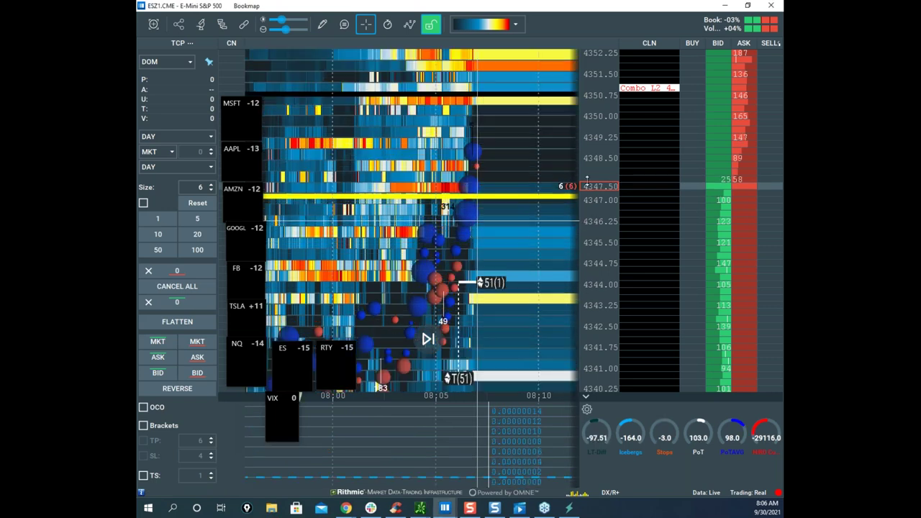
pyautogui.scroll(-2, 587, 180)
pyautogui.click(210, 190)
pyautogui.click(210, 190)
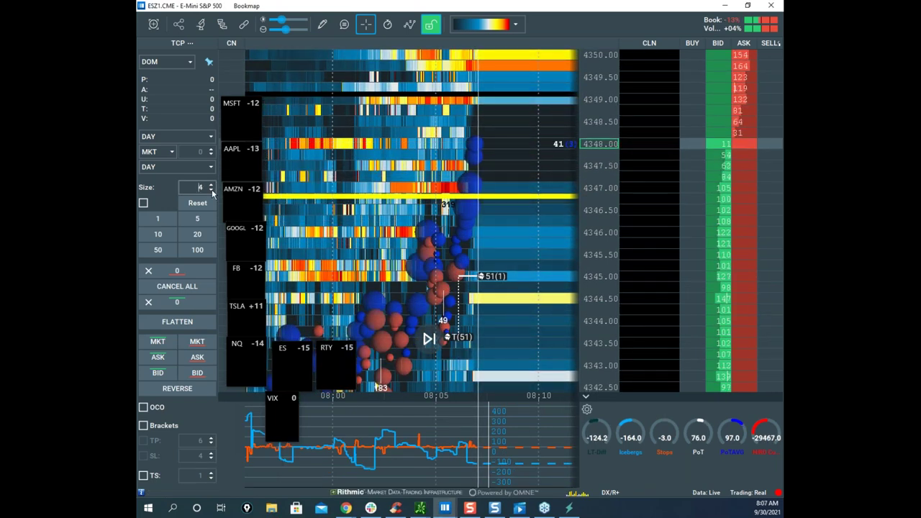
pyautogui.click(211, 191)
# Place a 3-contract sell stop order at 4343.25 on the E-mini S&P 500 price ladder.
pyautogui.scroll(2, 548, 222)
pyautogui.moveTo(548, 222); pyautogui.dragTo(419, 243)
pyautogui.moveTo(611, 188); pyautogui.dragTo(615, 250)
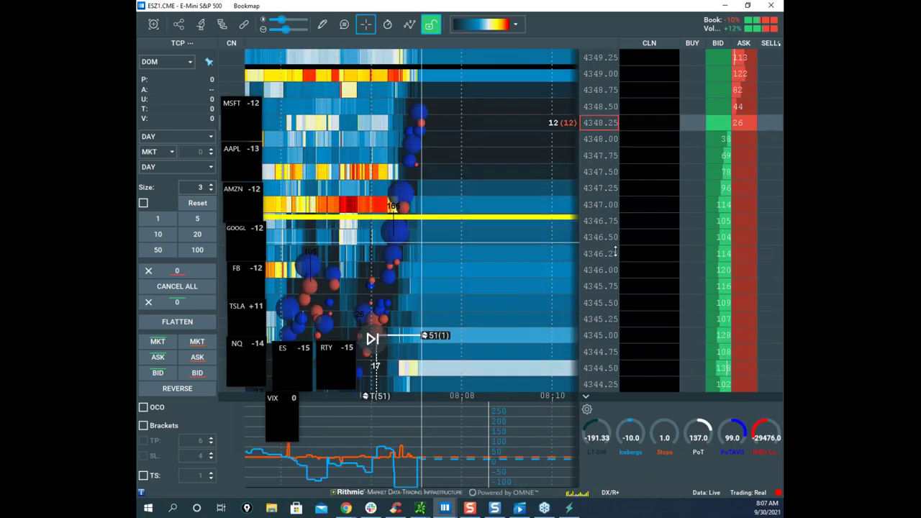
pyautogui.scroll(2, 615, 251)
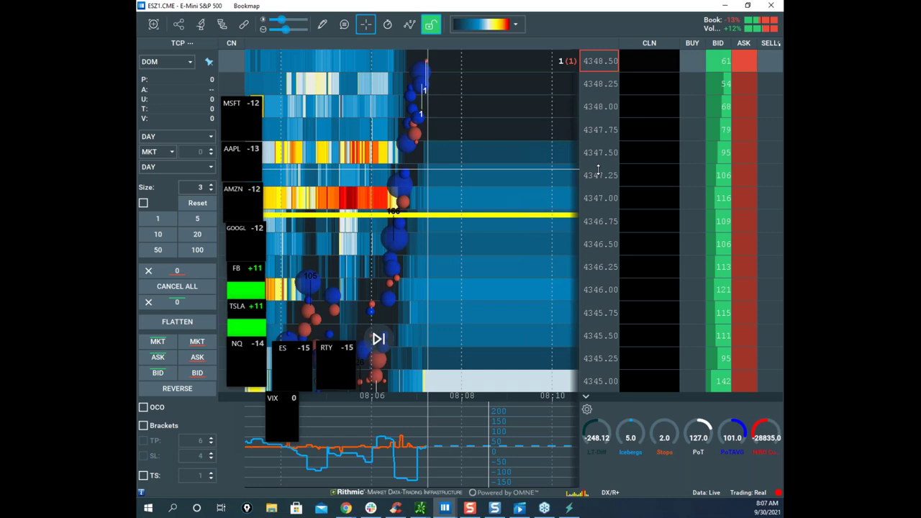
pyautogui.moveTo(599, 191); pyautogui.dragTo(602, 269)
pyautogui.click(741, 348)
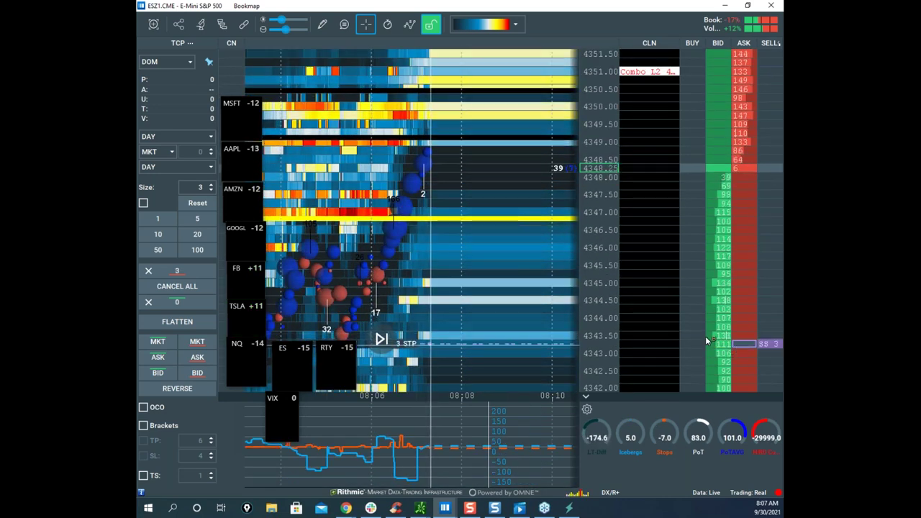
# Examine trades and resting liquidity around the 4343.25 sell stop, ending with about 4330 to 4356 and trades from 07:55 in view.
pyautogui.scroll(-3, 555, 222)
pyautogui.moveTo(582, 220); pyautogui.dragTo(581, 258)
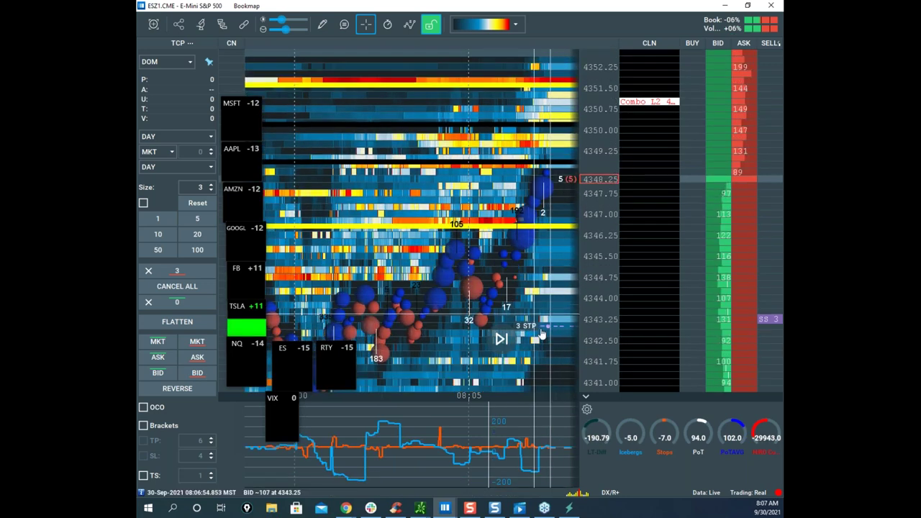
pyautogui.moveTo(551, 298); pyautogui.dragTo(450, 326)
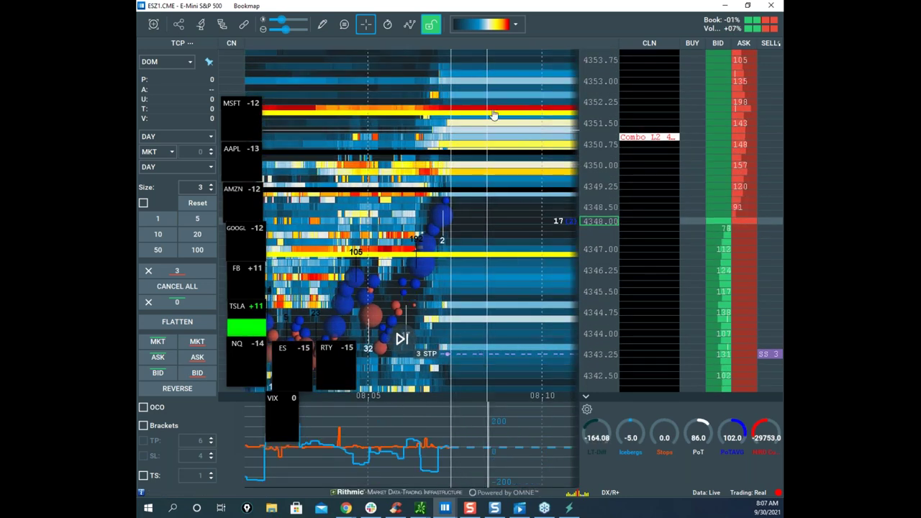
pyautogui.moveTo(590, 125); pyautogui.dragTo(552, 170)
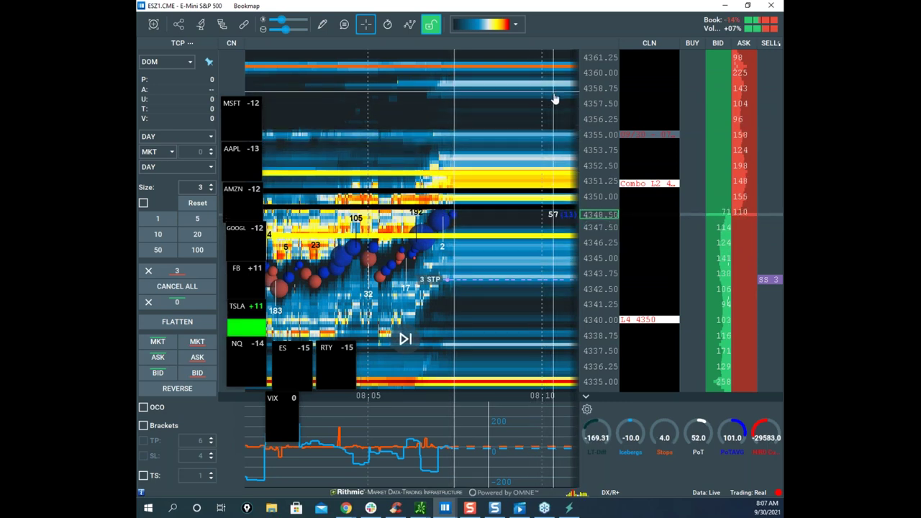
pyautogui.moveTo(598, 112); pyautogui.dragTo(537, 136)
pyautogui.scroll(-3, 538, 187)
pyautogui.moveTo(538, 187); pyautogui.dragTo(567, 173)
pyautogui.scroll(-2, 567, 172)
pyautogui.moveTo(600, 223); pyautogui.dragTo(599, 200)
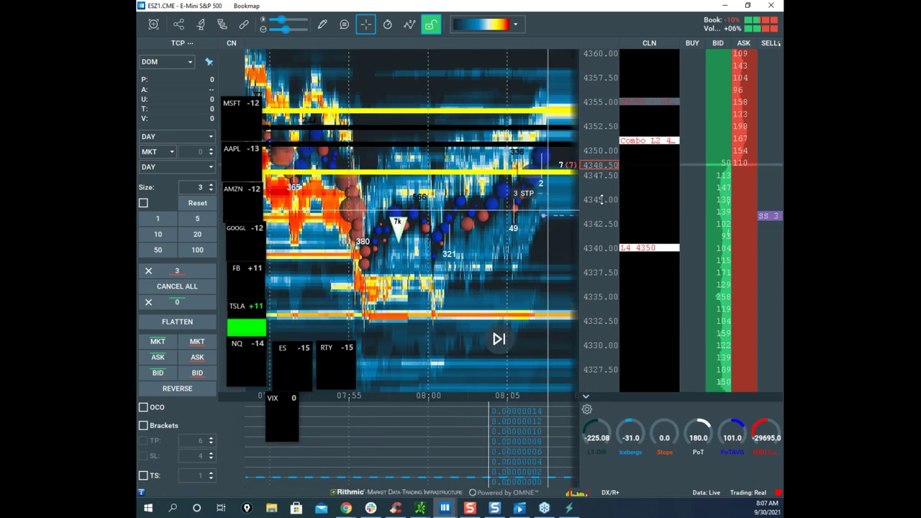
pyautogui.moveTo(575, 254); pyautogui.dragTo(547, 260)
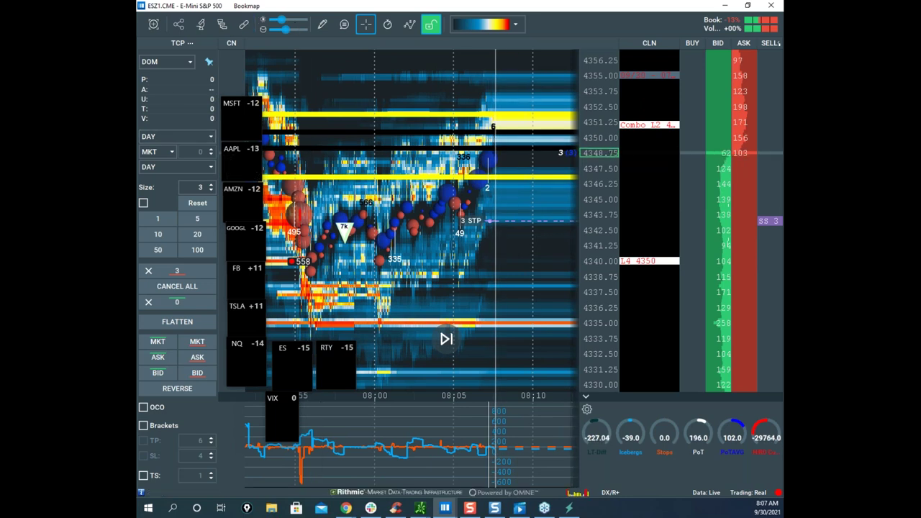
# Bring up the COMEX Gold Futures heatmap, maximize it and inspect the trades around 07:30 at close range.
pyautogui.moveTo(781, 353); pyautogui.dragTo(584, 56)
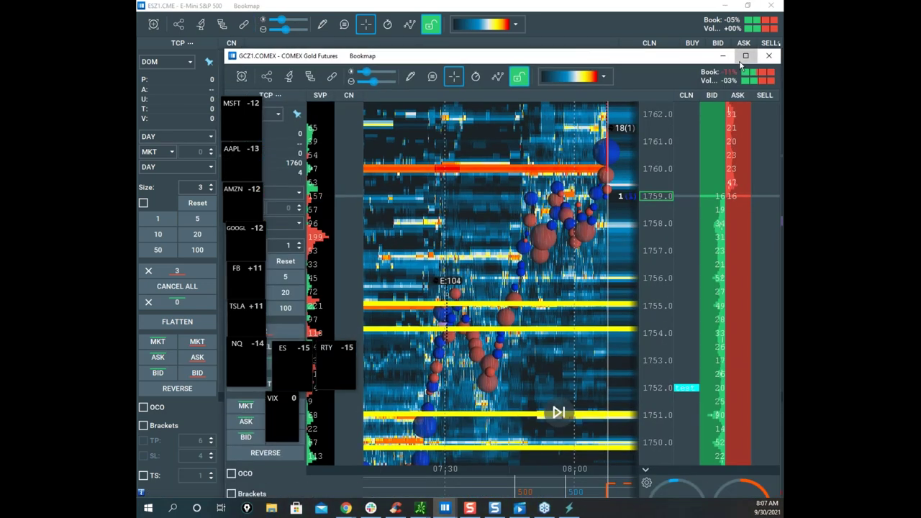
pyautogui.click(744, 56)
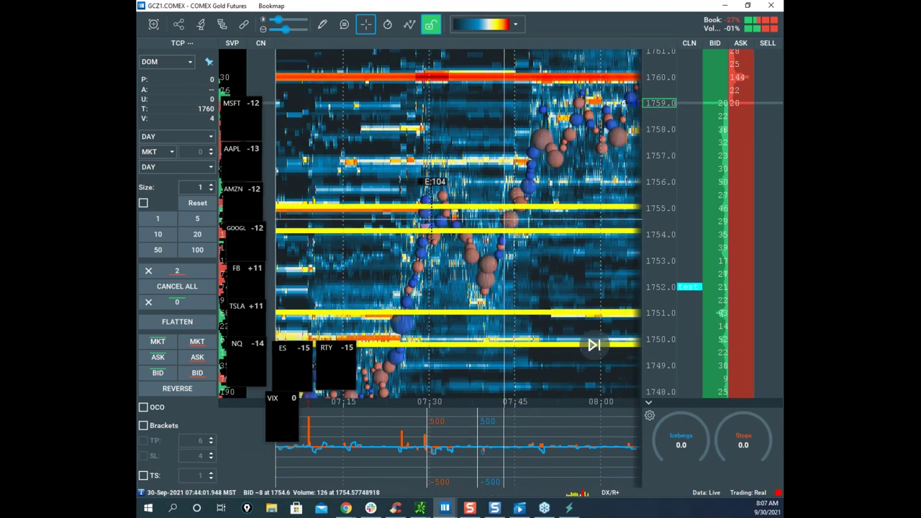
pyautogui.moveTo(471, 255); pyautogui.dragTo(531, 230)
pyautogui.scroll(4, 520, 247)
pyautogui.scroll(5, 669, 231)
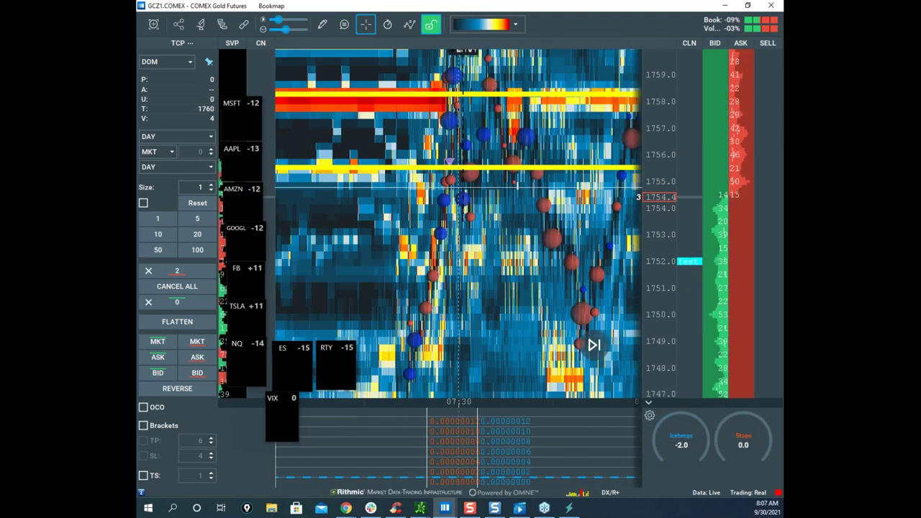
# Examine gold's trades and resting liquidity from about 07:00 to 08:00, widening the heatmap's price and time range.
pyautogui.scroll(3, 513, 209)
pyautogui.scroll(-5, 548, 196)
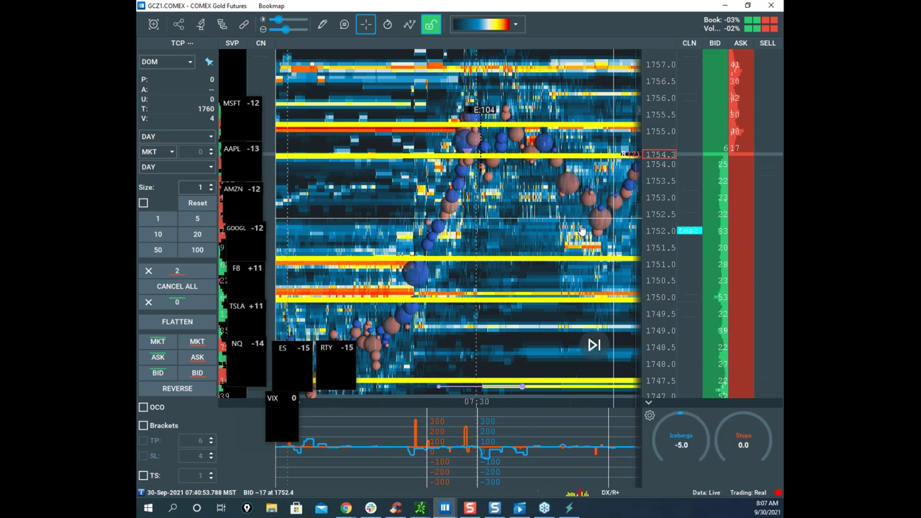
pyautogui.moveTo(548, 196); pyautogui.dragTo(487, 209)
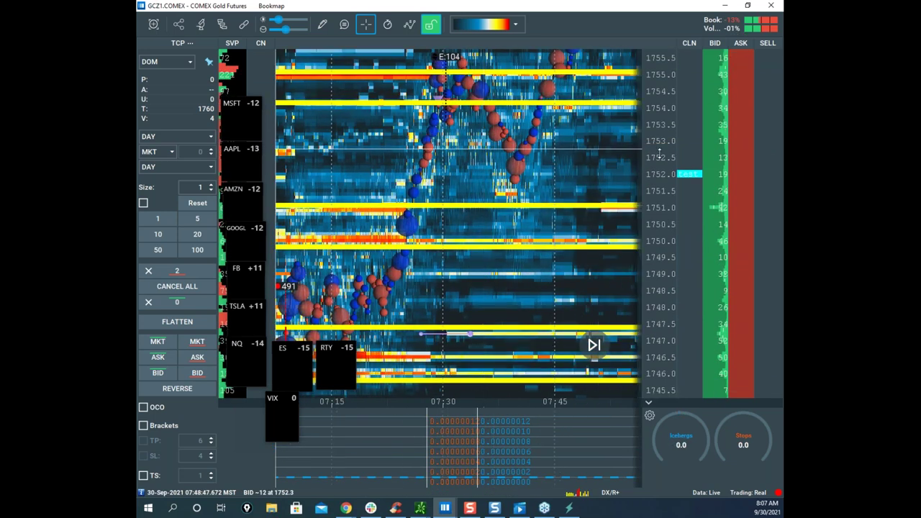
pyautogui.scroll(-5, 657, 152)
pyautogui.moveTo(600, 185); pyautogui.dragTo(487, 239)
pyautogui.scroll(-2, 490, 239)
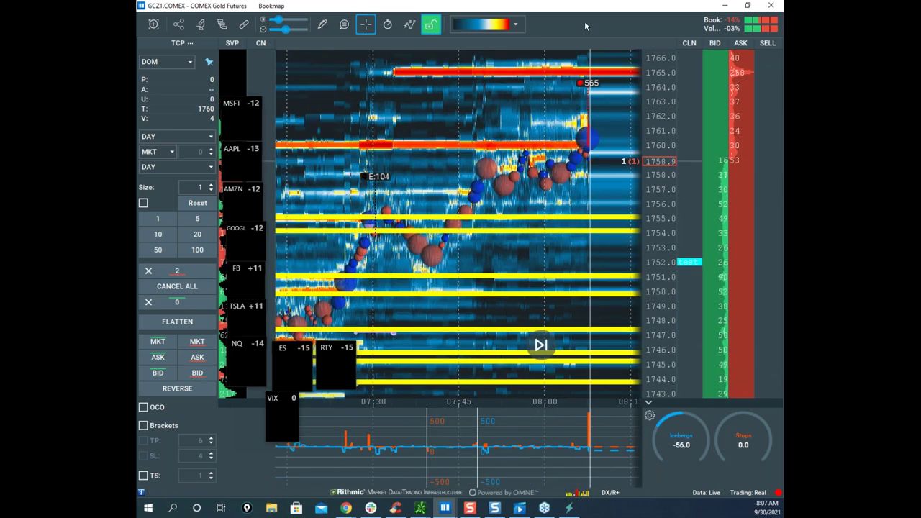
pyautogui.scroll(-3, 573, 146)
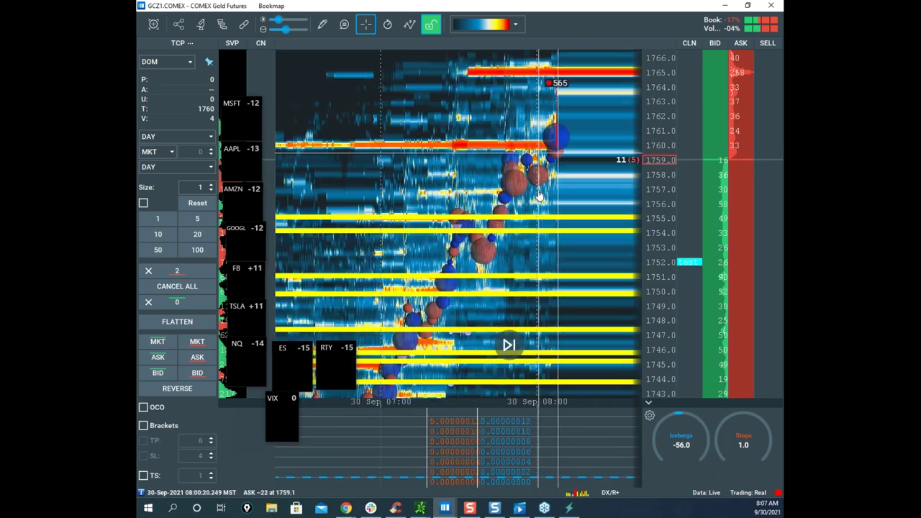
pyautogui.moveTo(536, 182); pyautogui.dragTo(541, 137)
pyautogui.moveTo(510, 235); pyautogui.dragTo(528, 200)
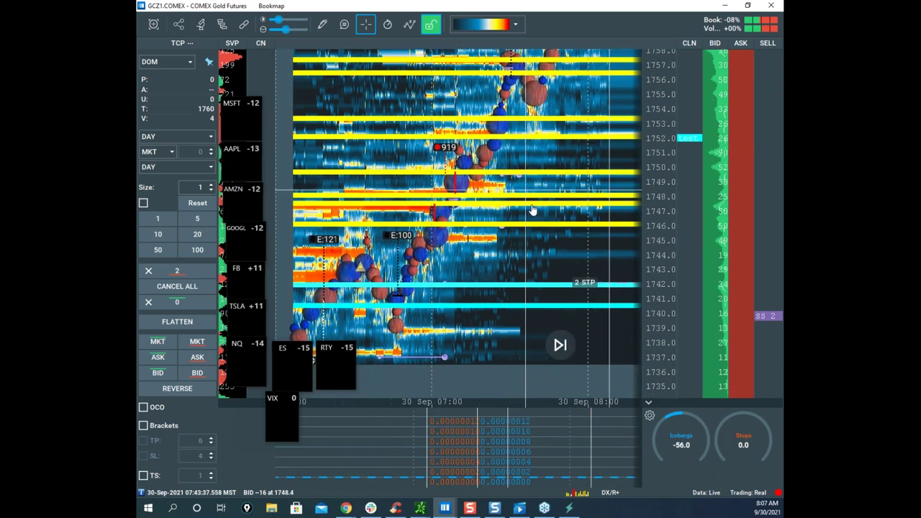
# Examine the gold heatmap's trades and liquidity bands between 07:00 and 07:45 at about 1742 to 1753.
pyautogui.moveTo(440, 242); pyautogui.dragTo(450, 273)
pyautogui.scroll(5, 652, 229)
pyautogui.moveTo(518, 248); pyautogui.dragTo(488, 284)
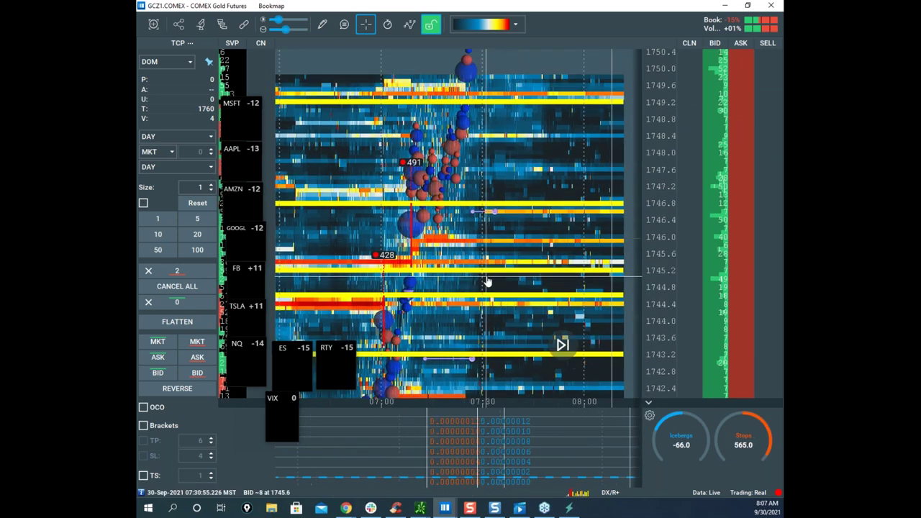
pyautogui.scroll(4, 530, 238)
pyautogui.moveTo(577, 213); pyautogui.dragTo(642, 189)
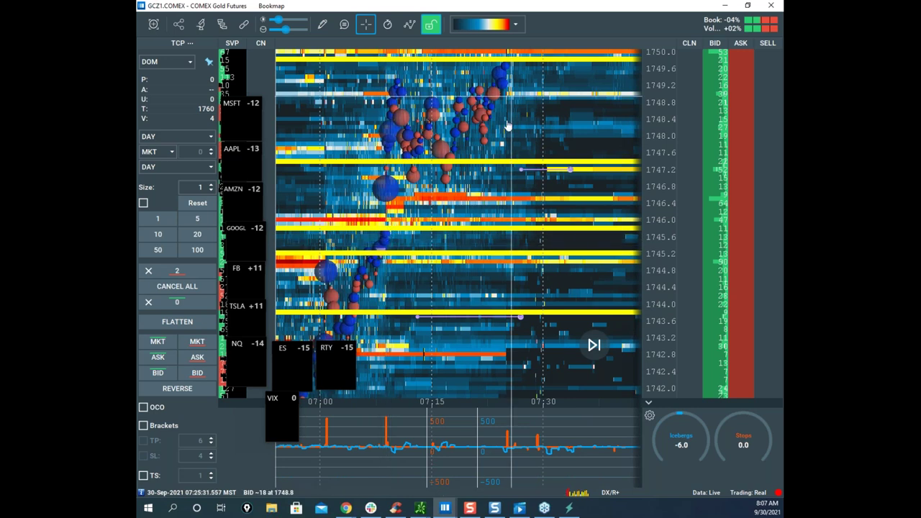
pyautogui.scroll(-4, 660, 187)
pyautogui.scroll(4, 661, 176)
pyautogui.scroll(-5, 660, 200)
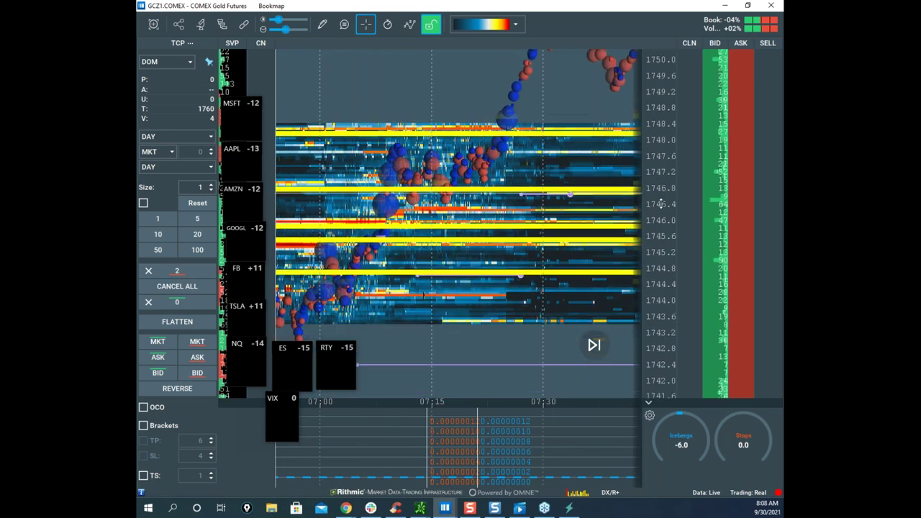
pyautogui.scroll(2, 660, 205)
pyautogui.scroll(-2, 660, 207)
pyautogui.scroll(1, 661, 206)
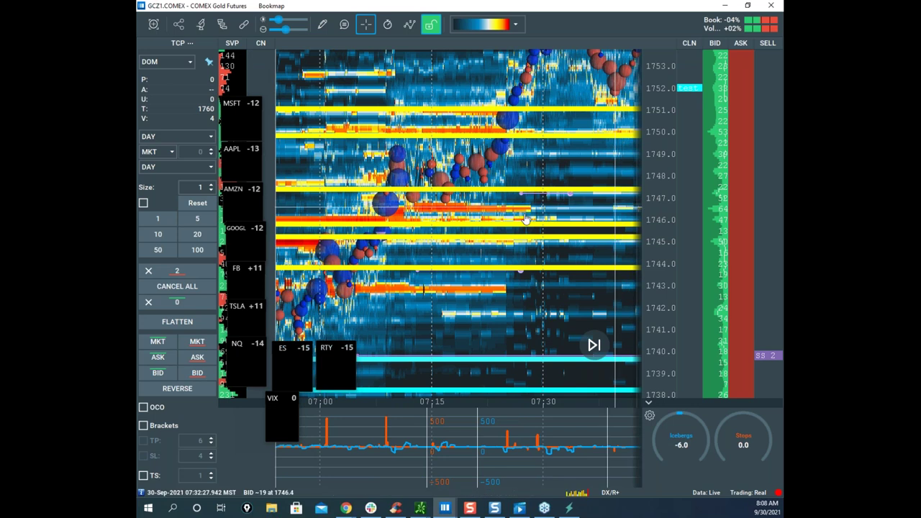
pyautogui.scroll(-2, 480, 203)
pyautogui.moveTo(512, 200); pyautogui.dragTo(506, 230)
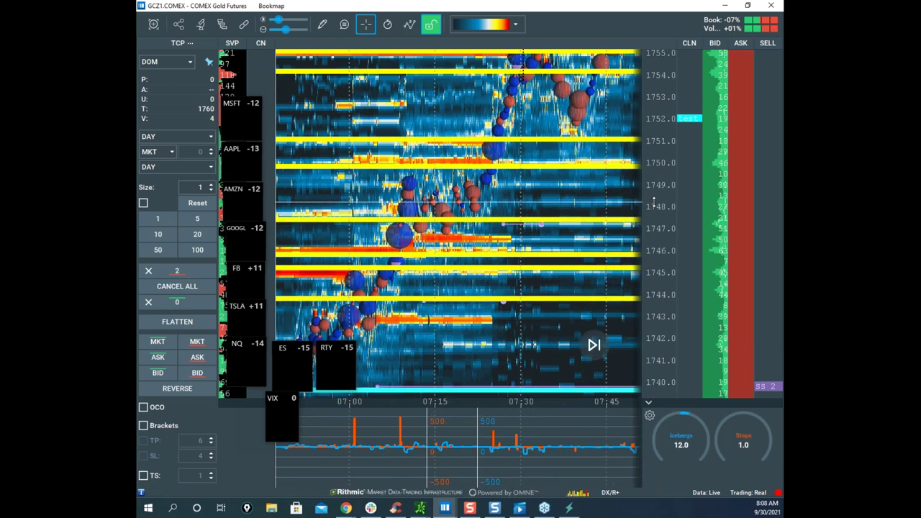
pyautogui.scroll(2, 648, 200)
pyautogui.moveTo(536, 198); pyautogui.dragTo(523, 206)
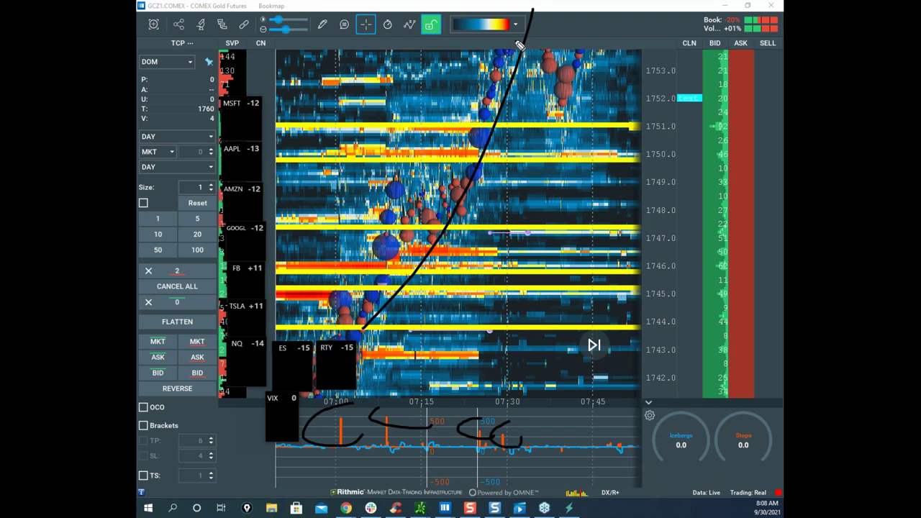
# Clear the drawn annotations, restore the gold heatmap to a smaller window and move it off the E-mini S&P 500 heatmap.
pyautogui.press('Escape')
pyautogui.doubleClick(585, 9)
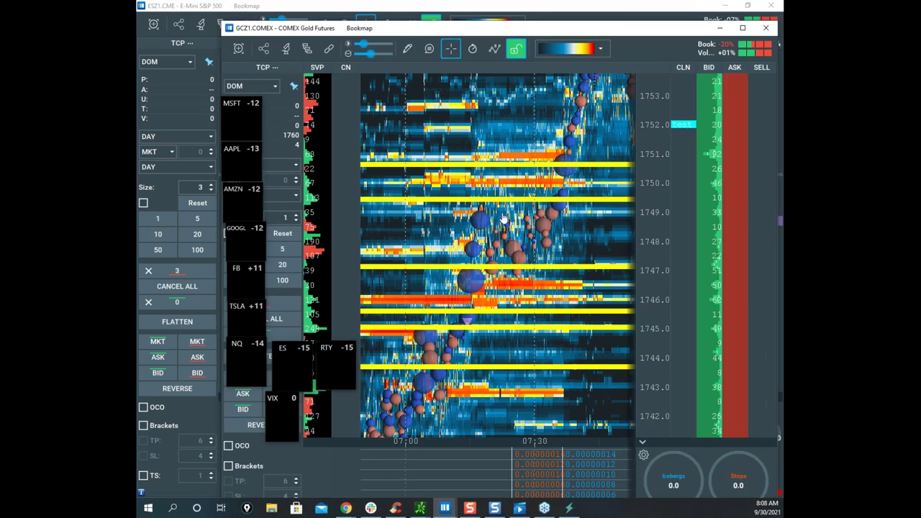
pyautogui.scroll(-2, 556, 196)
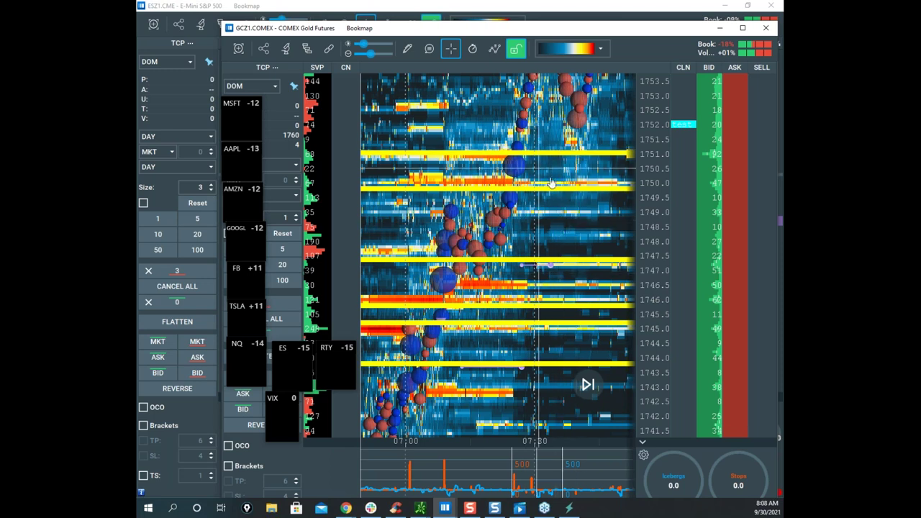
pyautogui.moveTo(569, 31); pyautogui.dragTo(782, 58)
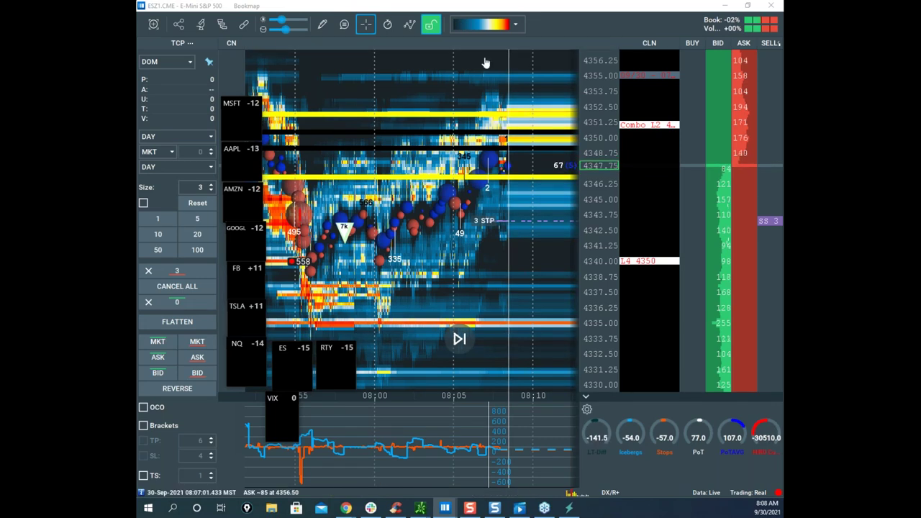
pyautogui.scroll(1, 565, 144)
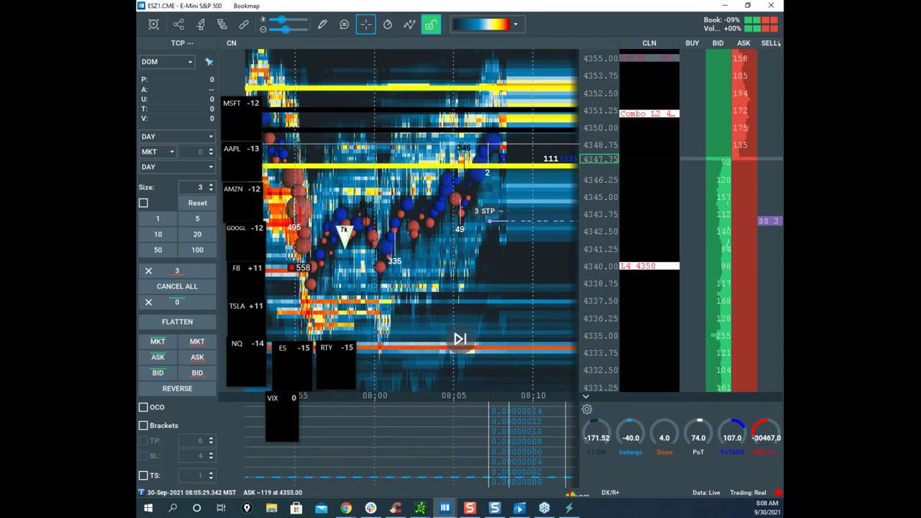
# Switch to thinkorswim's one-hour /GC chart, maximize it and mark the latest rally from about 1720 up to 1755.
pyautogui.moveTo(138, 53); pyautogui.dragTo(591, 166)
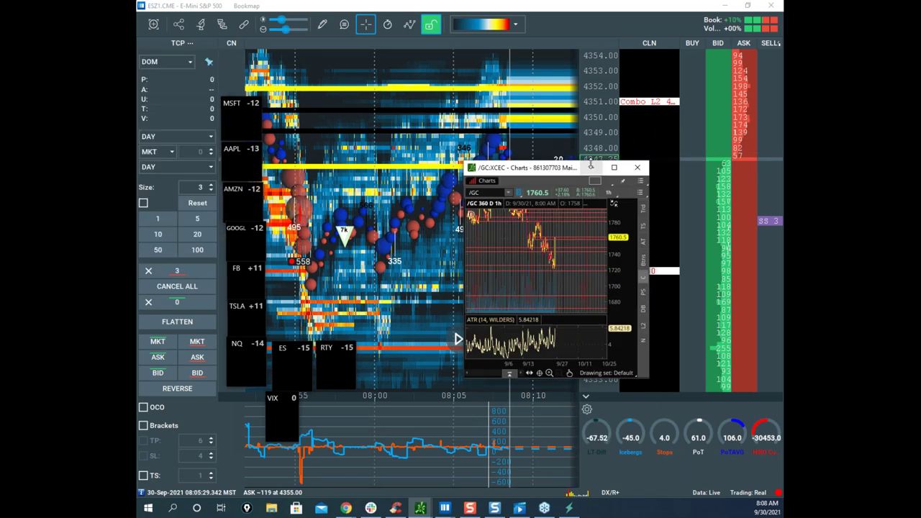
pyautogui.click(614, 167)
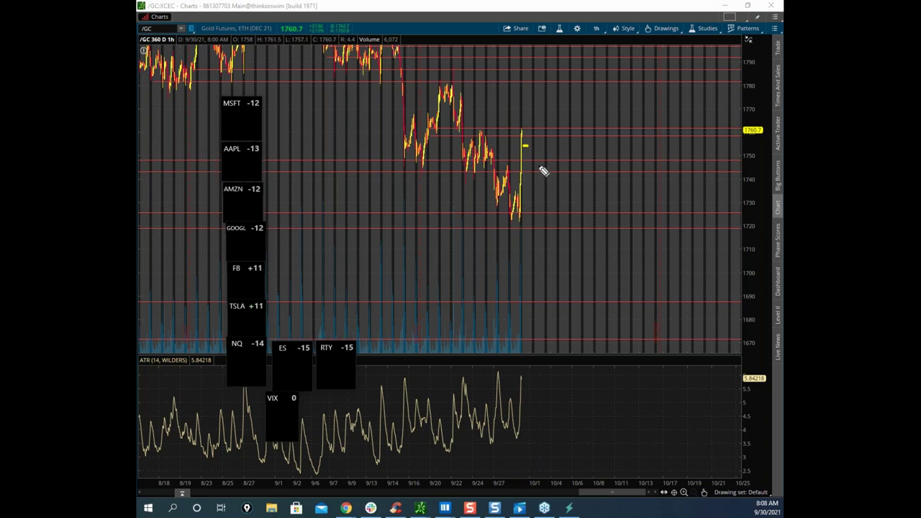
pyautogui.moveTo(523, 225); pyautogui.dragTo(550, 231)
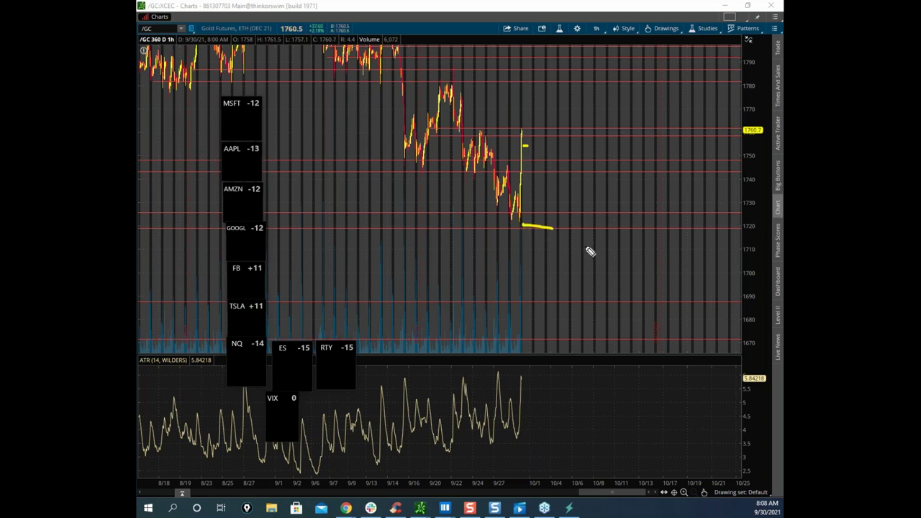
pyautogui.moveTo(531, 223); pyautogui.dragTo(540, 141)
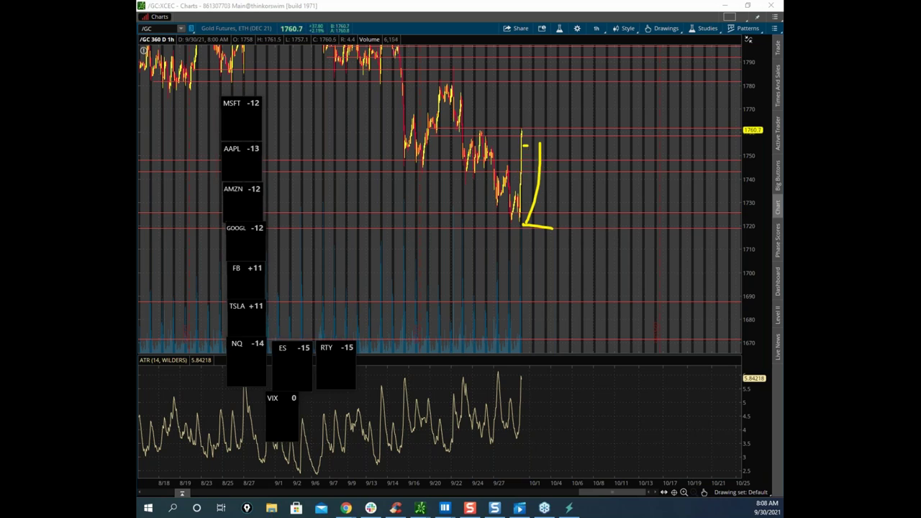
pyautogui.press('Escape')
# Switch to the Chrome remote desktop session showing the E-mini S&P 500 market profile and maximize the browser window.
pyautogui.moveTo(115, 40)
pyautogui.mouseDown()
pyautogui.moveTo(585, 35)
pyautogui.moveTo(614, 26)
pyautogui.mouseUp()
pyautogui.click(536, 29)
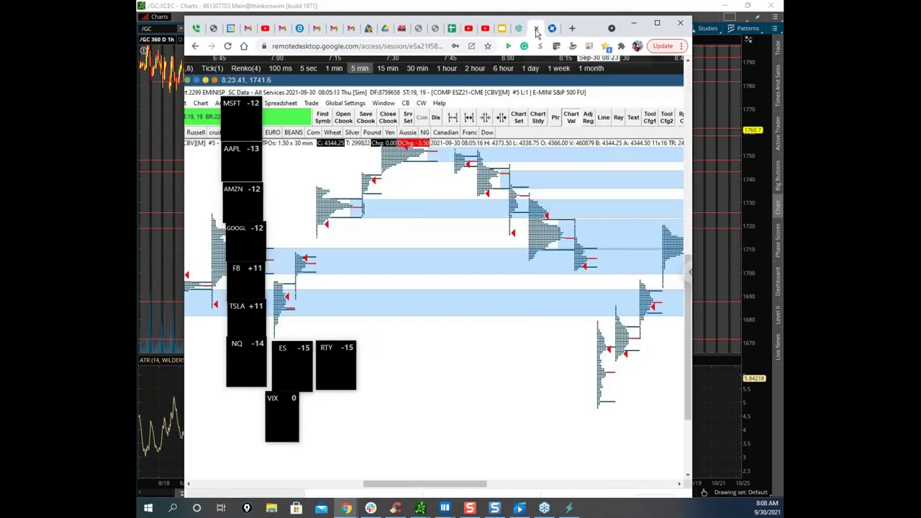
pyautogui.click(657, 23)
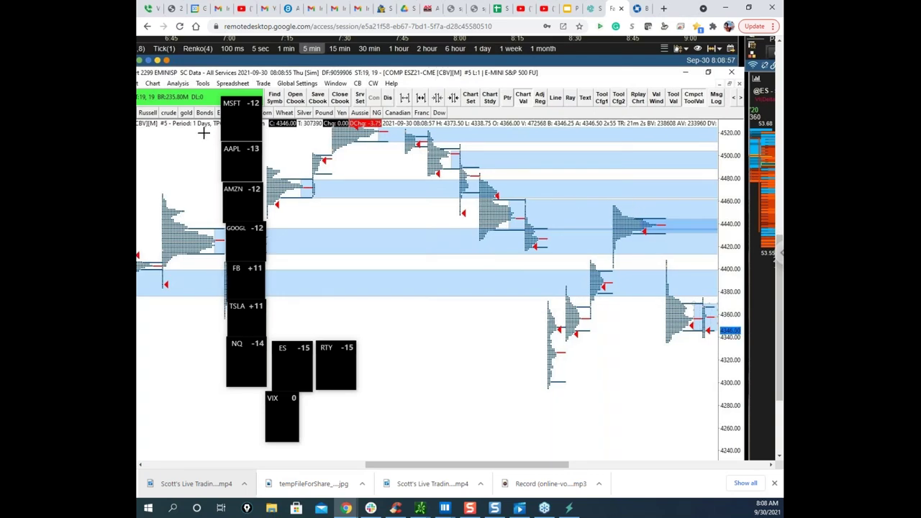
# Open the gold chartbook in the remote session and shift its price scale to cover about 1675 to 1790.
pyautogui.moveTo(418, 461); pyautogui.dragTo(418, 467)
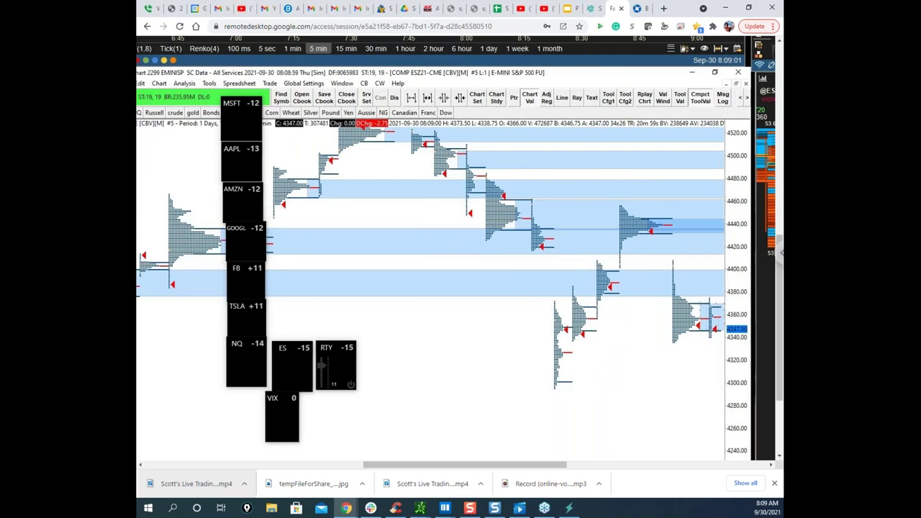
pyautogui.click(192, 113)
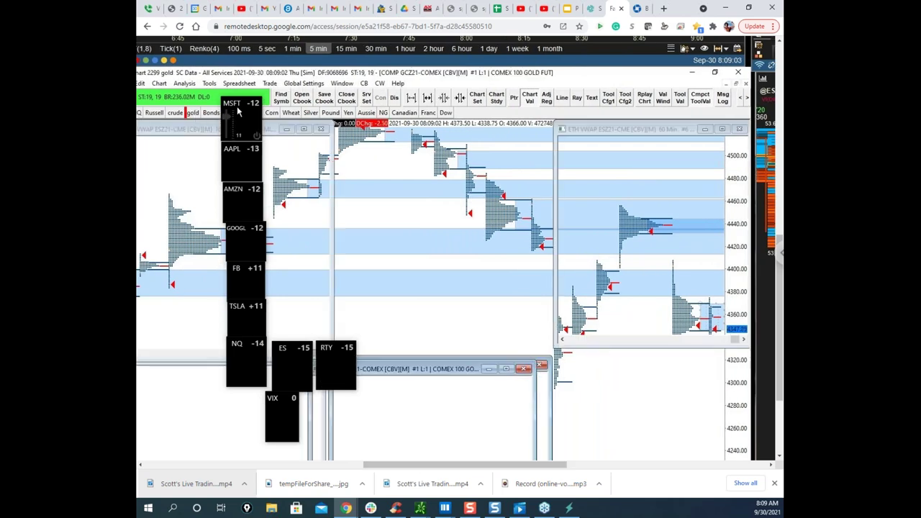
pyautogui.moveTo(547, 467); pyautogui.dragTo(563, 467)
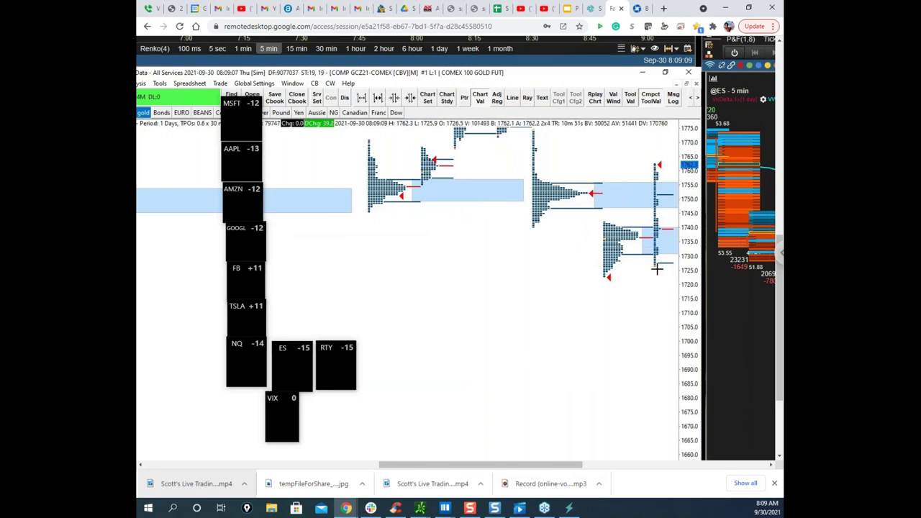
pyautogui.moveTo(690, 246); pyautogui.dragTo(690, 297)
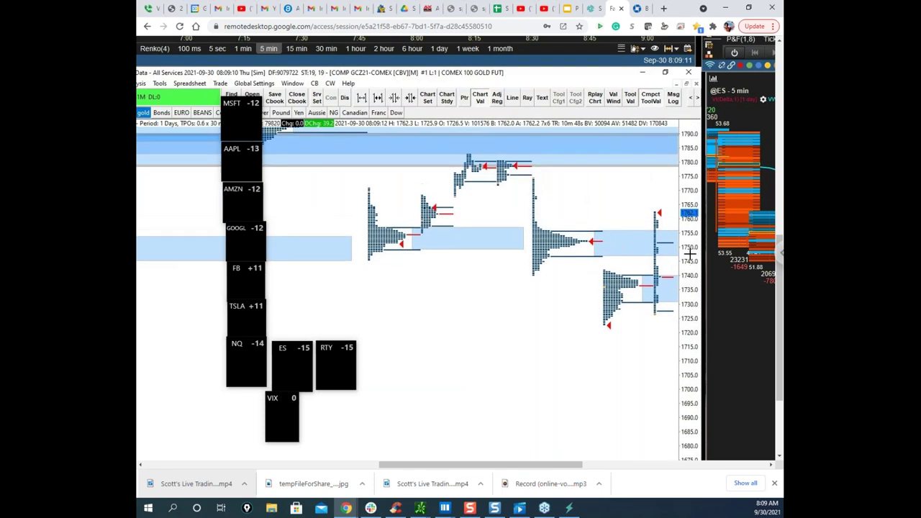
# Mark two upward paths from about 1757 on the current gold profile and circle the shaded zone around 1780 to 1790.
pyautogui.moveTo(540, 142); pyautogui.dragTo(528, 223)
pyautogui.moveTo(524, 225); pyautogui.dragTo(552, 229)
pyautogui.moveTo(523, 145); pyautogui.dragTo(528, 145)
pyautogui.press('Escape')
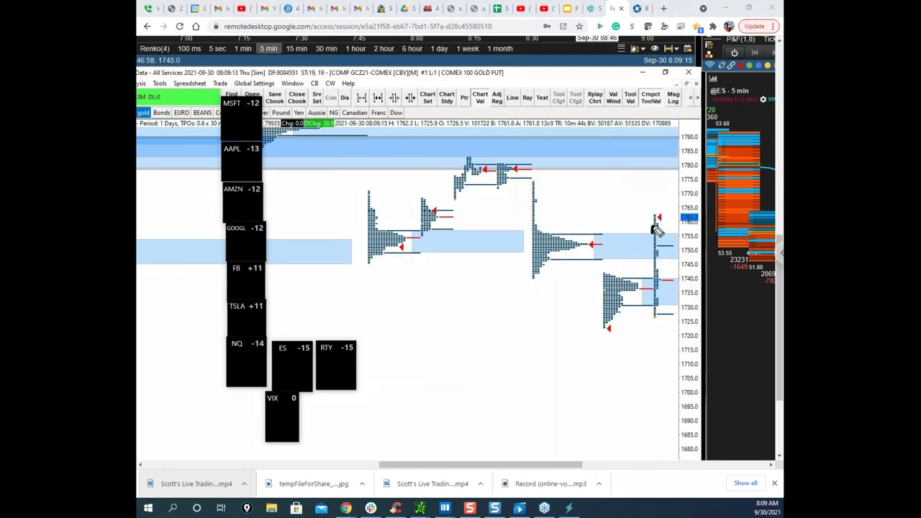
pyautogui.moveTo(656, 230); pyautogui.dragTo(675, 142)
pyautogui.moveTo(656, 219); pyautogui.dragTo(660, 146)
pyautogui.moveTo(660, 125)
pyautogui.mouseDown()
pyautogui.moveTo(632, 139)
pyautogui.moveTo(633, 115)
pyautogui.mouseUp()
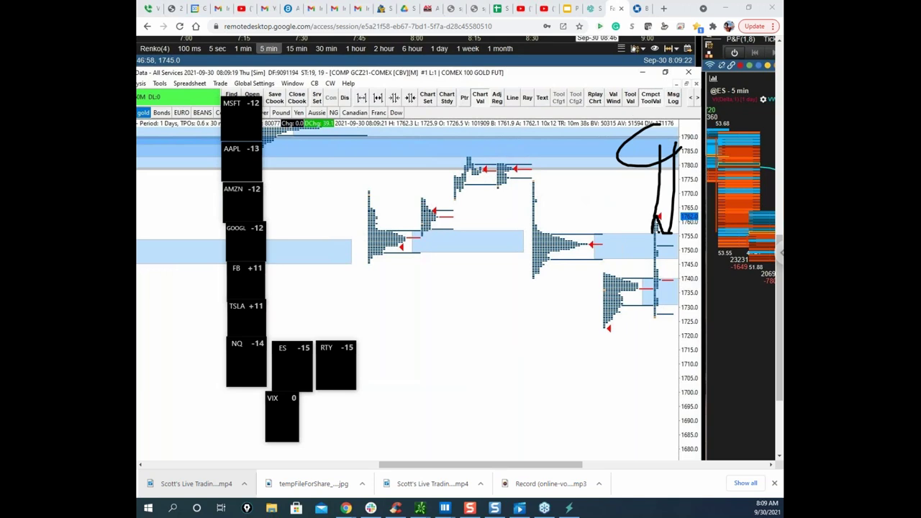
# Merge the gold profile near 1780 with the prior profile and toggle Letters/Blocks In Own Column for it.
pyautogui.rightClick(411, 174)
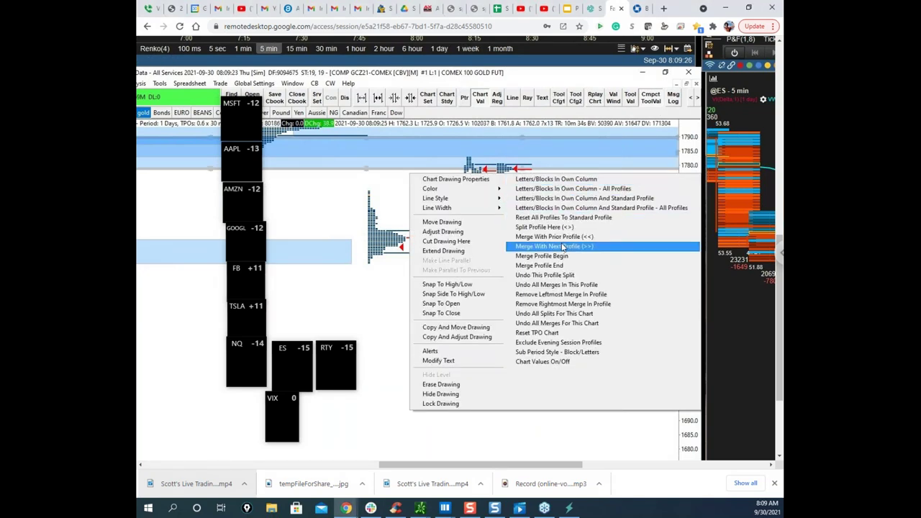
pyautogui.click(554, 236)
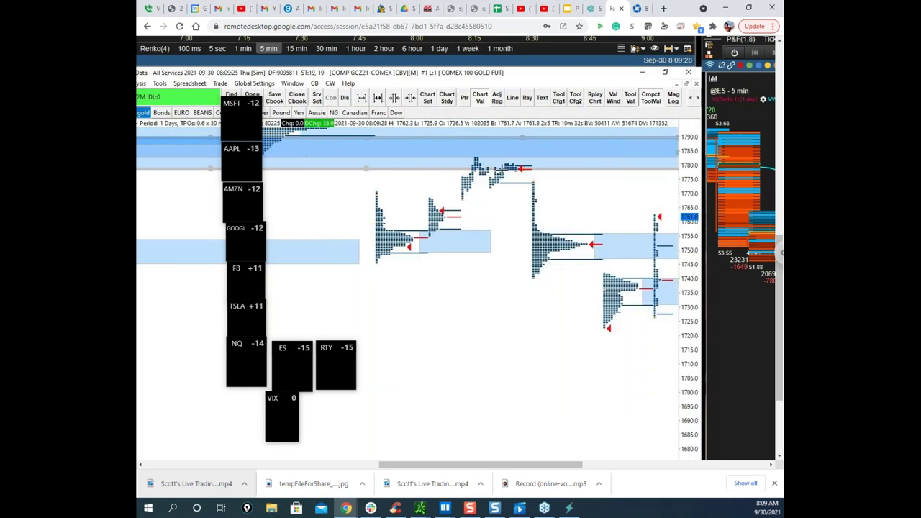
pyautogui.rightClick(498, 173)
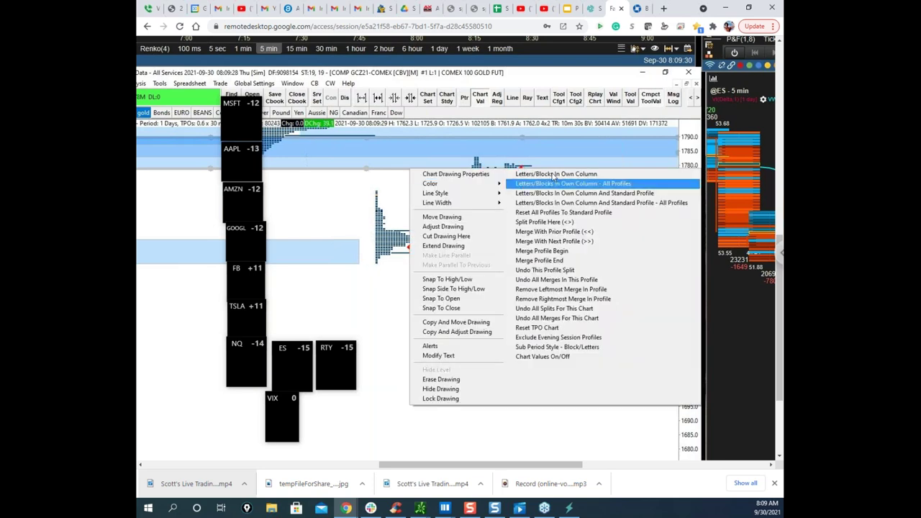
pyautogui.click(518, 173)
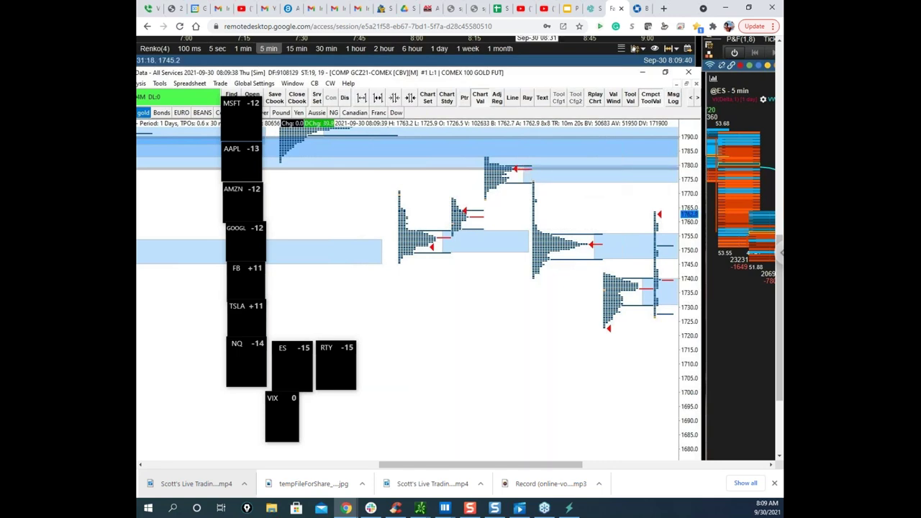
# Mark gold's fall from about 1775 to 1758 on the profile chart, and return to the E-mini S&P 500 heatmap in Bookmap.
pyautogui.moveTo(678, 126); pyautogui.dragTo(663, 229)
pyautogui.press('Escape')
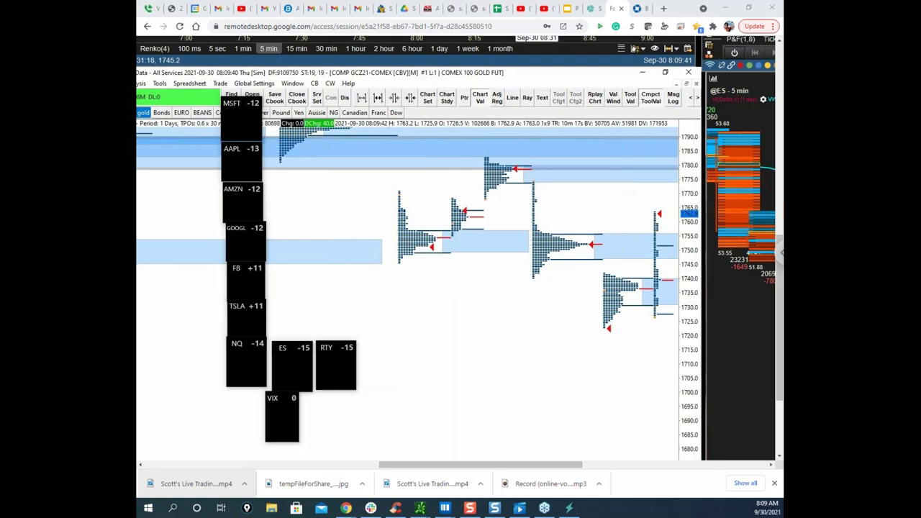
pyautogui.moveTo(535, 183); pyautogui.dragTo(532, 230)
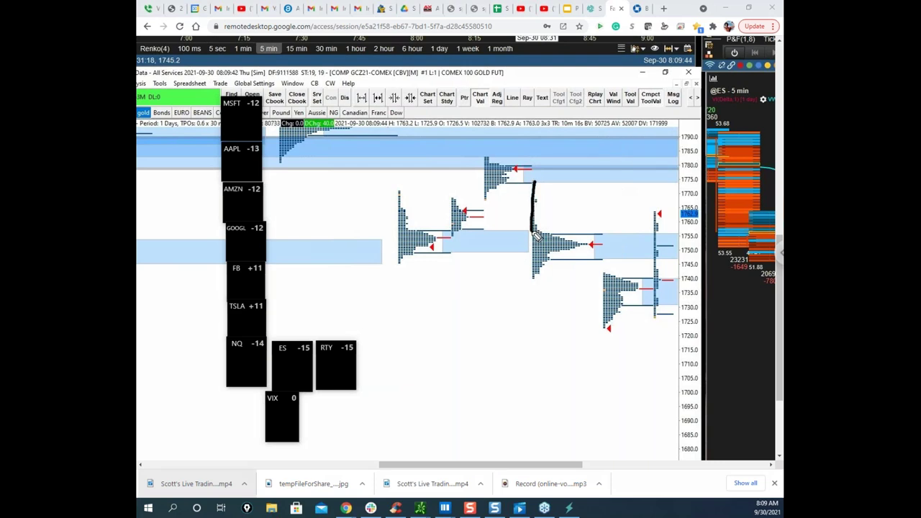
pyautogui.moveTo(657, 213)
pyautogui.mouseDown()
pyautogui.moveTo(662, 189)
pyautogui.moveTo(682, 184)
pyautogui.mouseUp()
pyautogui.moveTo(659, 320)
pyautogui.mouseDown()
pyautogui.moveTo(647, 186)
pyautogui.moveTo(671, 237)
pyautogui.moveTo(680, 188)
pyautogui.moveTo(664, 185)
pyautogui.moveTo(665, 232)
pyautogui.mouseUp()
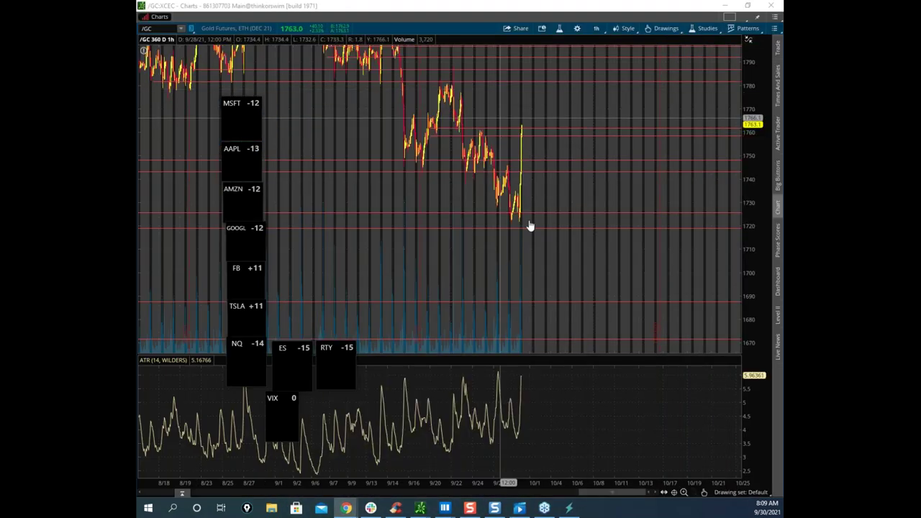
pyautogui.moveTo(746, 162); pyautogui.dragTo(746, 172)
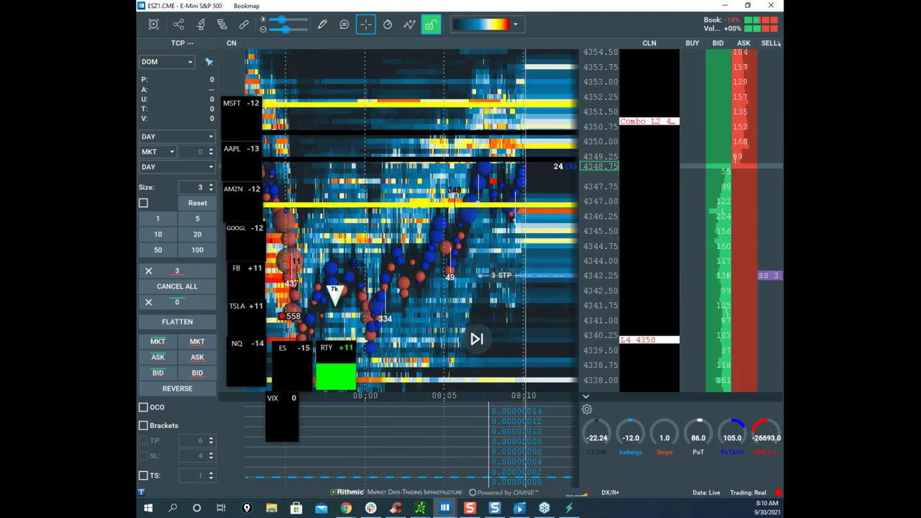
# Circle the liquidity around 4350, mark a drop to about 4346 and the range above the sell stop, circle the tickers, and clear the marks.
pyautogui.moveTo(534, 182); pyautogui.dragTo(533, 230)
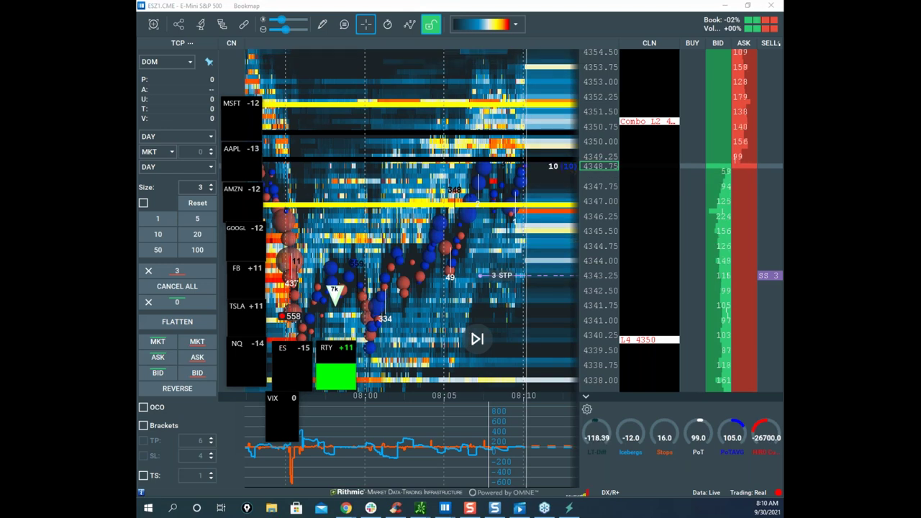
pyautogui.scroll(3, 600, 154)
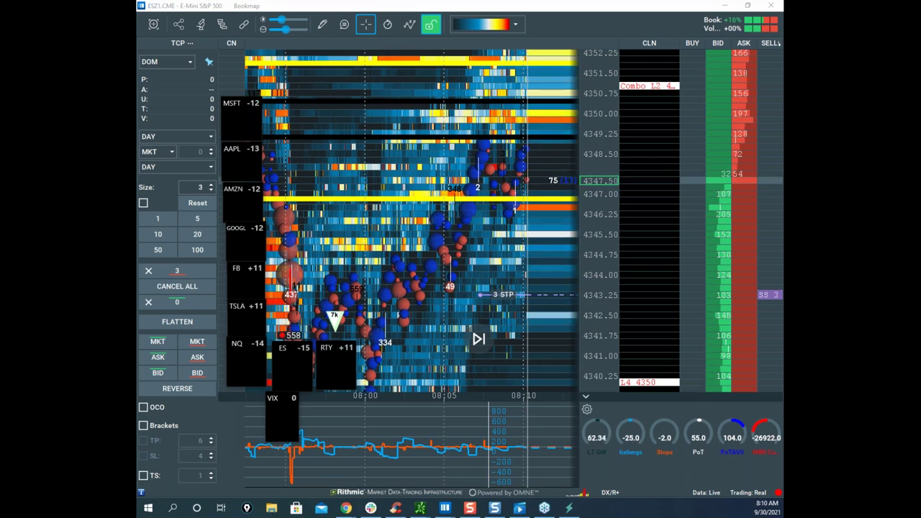
pyautogui.moveTo(486, 97)
pyautogui.mouseDown()
pyautogui.moveTo(519, 134)
pyautogui.moveTo(533, 219)
pyautogui.mouseUp()
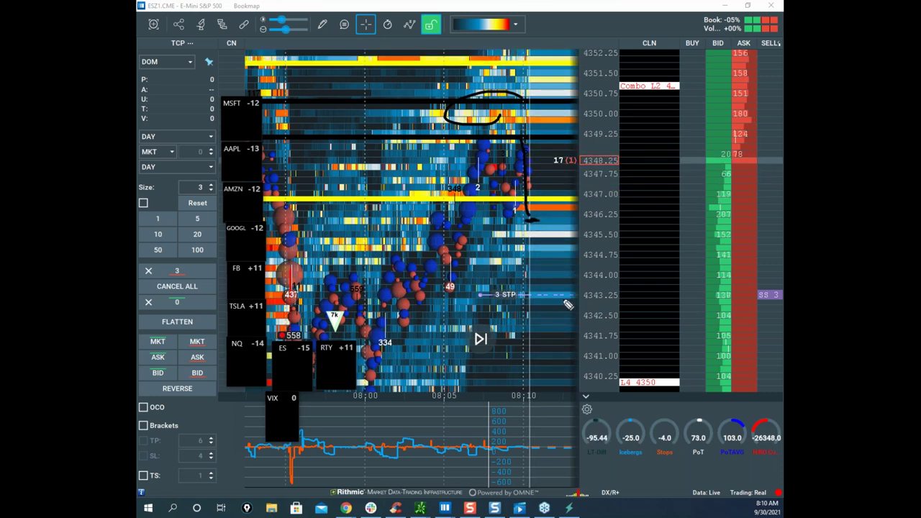
pyautogui.moveTo(560, 296); pyautogui.dragTo(563, 241)
pyautogui.moveTo(266, 92)
pyautogui.mouseDown()
pyautogui.moveTo(191, 356)
pyautogui.moveTo(224, 382)
pyautogui.mouseUp()
pyautogui.moveTo(270, 313); pyautogui.dragTo(295, 166)
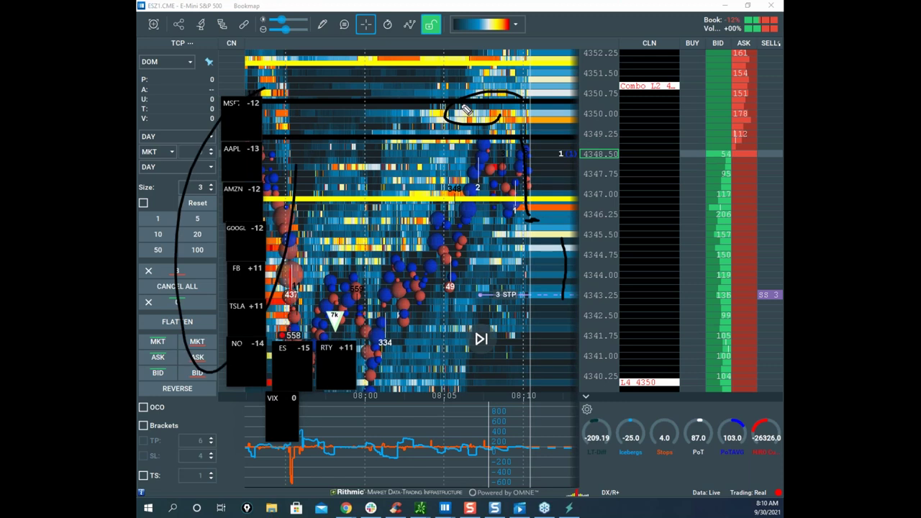
pyautogui.rightClick(484, 148)
# Mark the levels near 4352 and 4347, trace rise-and-fall paths, and circle the sell stop at 4343.25 and the liquidity around 4350.
pyautogui.moveTo(441, 64); pyautogui.dragTo(510, 63)
pyautogui.moveTo(442, 200); pyautogui.dragTo(493, 198)
pyautogui.moveTo(443, 263); pyautogui.dragTo(523, 286)
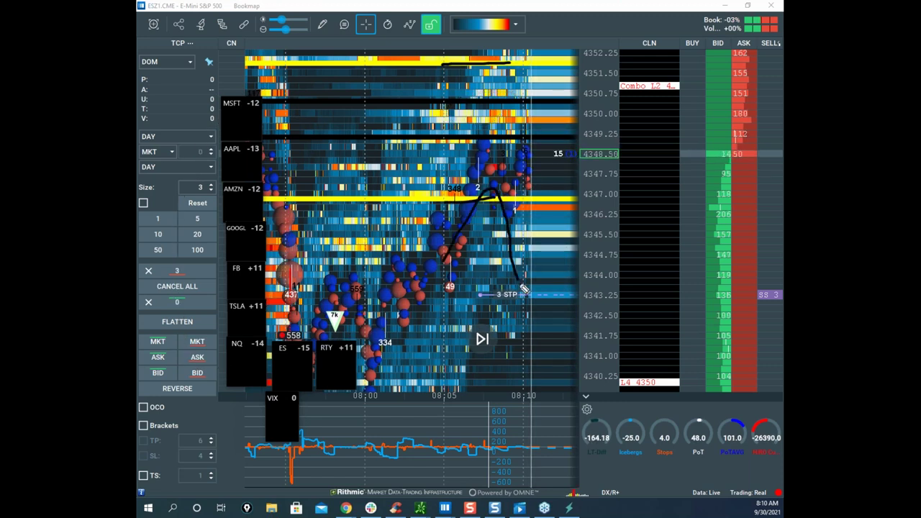
pyautogui.moveTo(741, 275); pyautogui.dragTo(782, 315)
pyautogui.moveTo(525, 92); pyautogui.dragTo(545, 72)
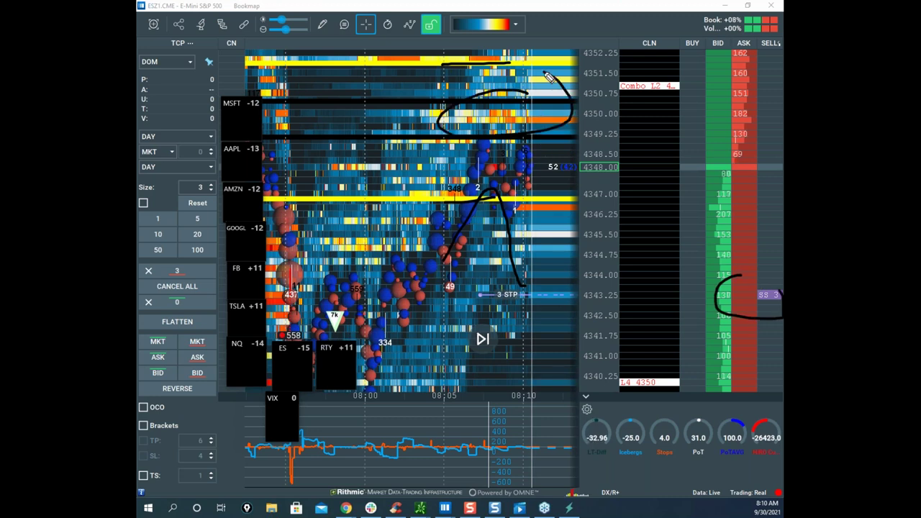
pyautogui.moveTo(466, 208)
pyautogui.mouseDown()
pyautogui.moveTo(490, 140)
pyautogui.moveTo(530, 136)
pyautogui.moveTo(532, 213)
pyautogui.mouseUp()
# Circle the ticker blocks, emphasize the sell stop and the liquidity around 4350 again, and clear all marks.
pyautogui.moveTo(220, 122); pyautogui.dragTo(225, 250)
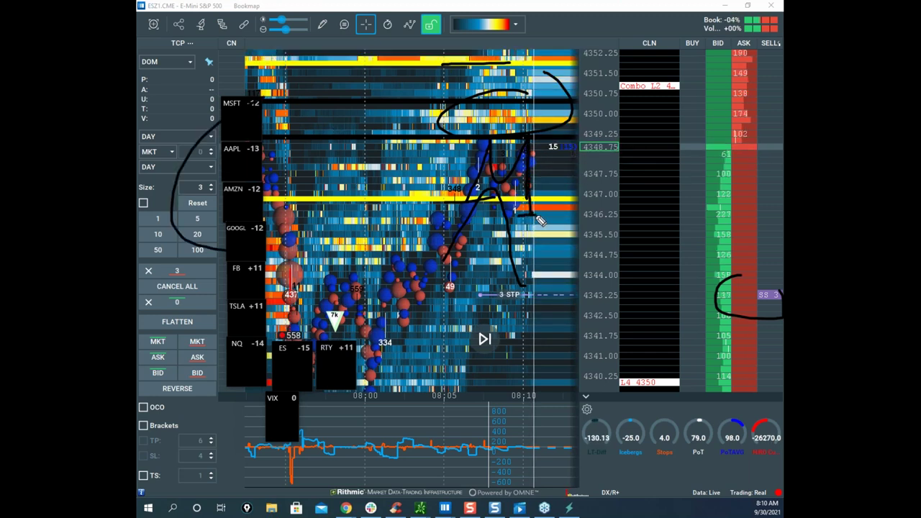
pyautogui.moveTo(741, 286); pyautogui.dragTo(779, 302)
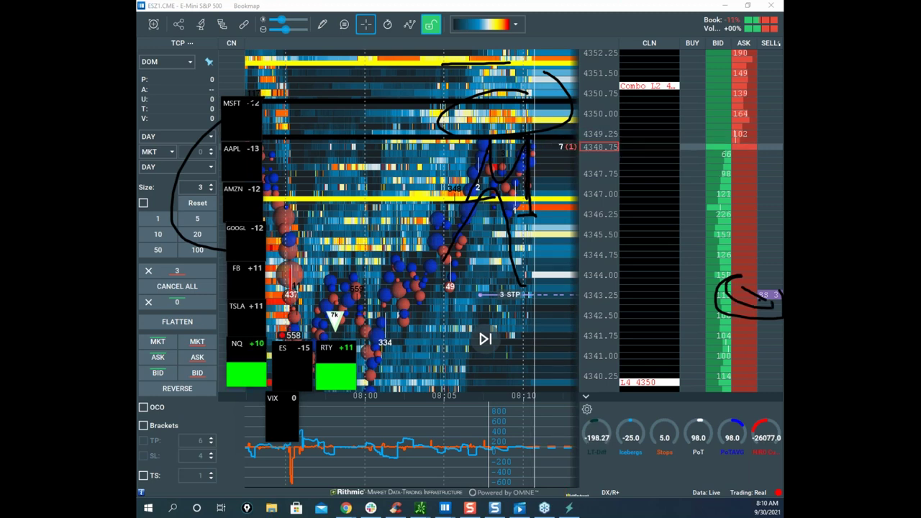
pyautogui.moveTo(542, 86)
pyautogui.mouseDown()
pyautogui.moveTo(413, 134)
pyautogui.moveTo(564, 149)
pyautogui.mouseUp()
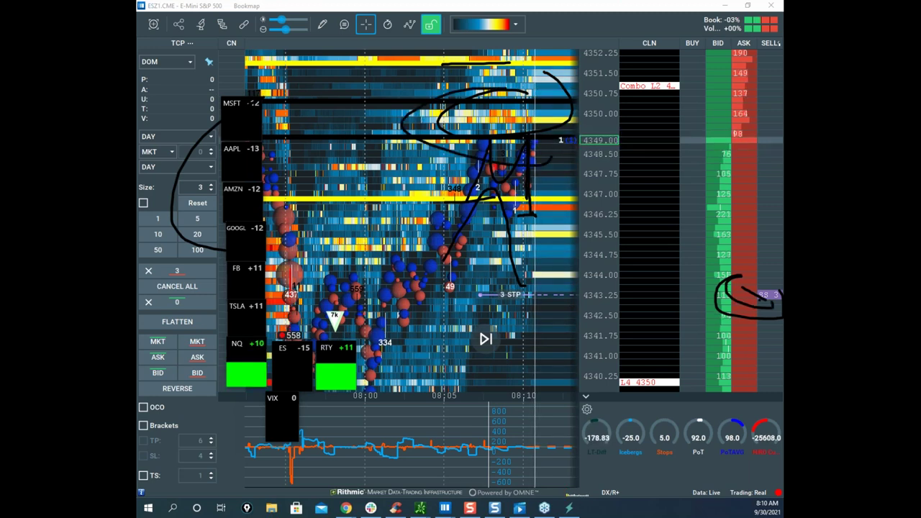
pyautogui.press('Escape')
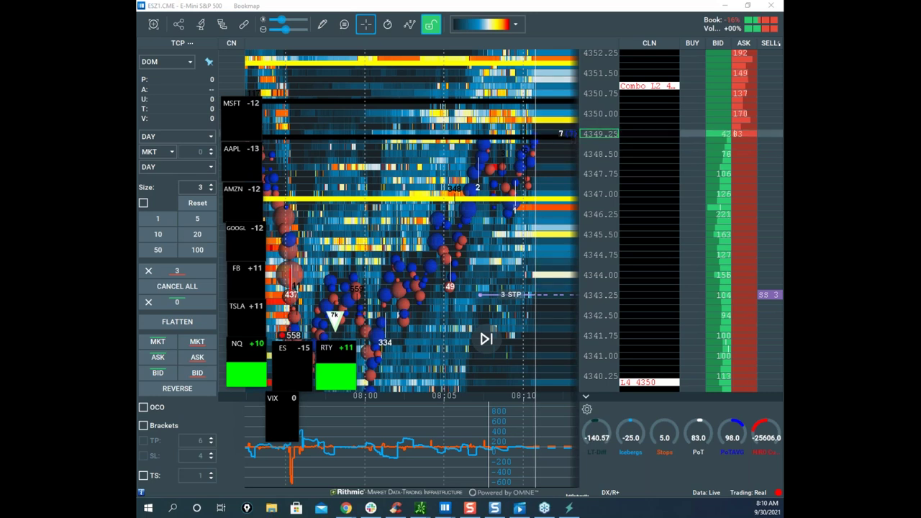
# Bring the remote desktop session back at full size and switch from the gold chartbook to EMINISP.
pyautogui.moveTo(138, 129); pyautogui.dragTo(605, 93)
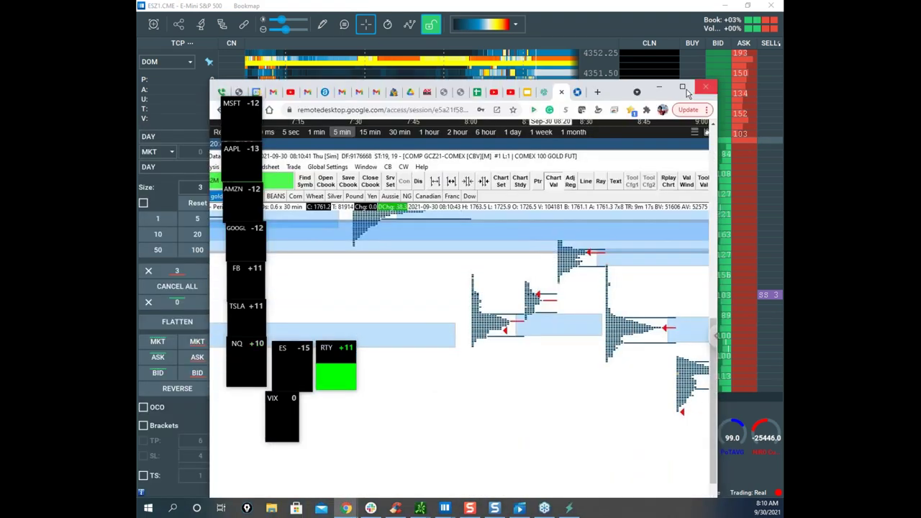
pyautogui.click(683, 89)
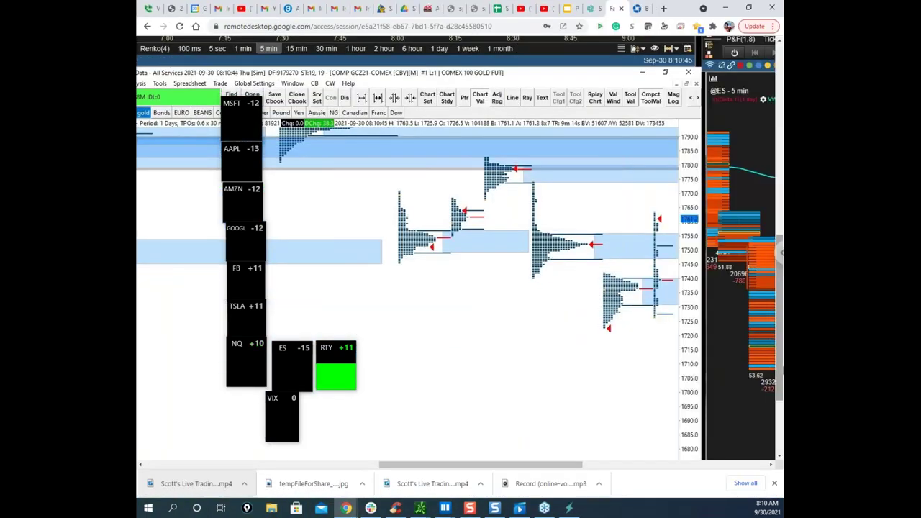
pyautogui.moveTo(575, 469); pyautogui.dragTo(547, 469)
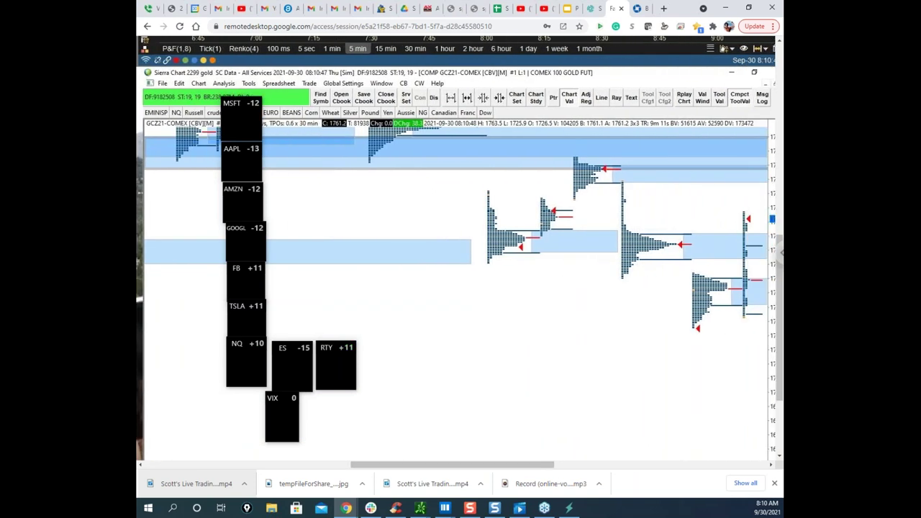
pyautogui.click(157, 113)
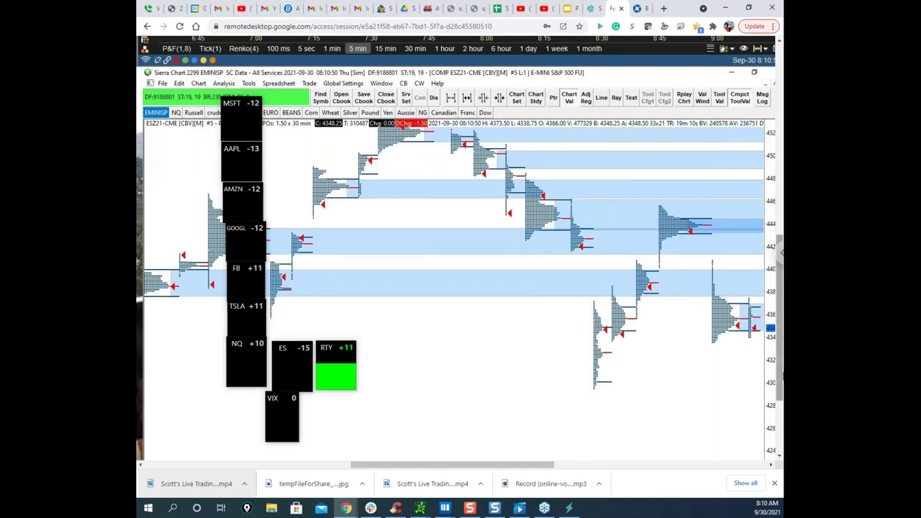
# Restore the tiled E-mini S&P 500 charts and maximize the 6000 Volume VWAP chart.
pyautogui.moveTo(780, 371); pyautogui.dragTo(780, 360)
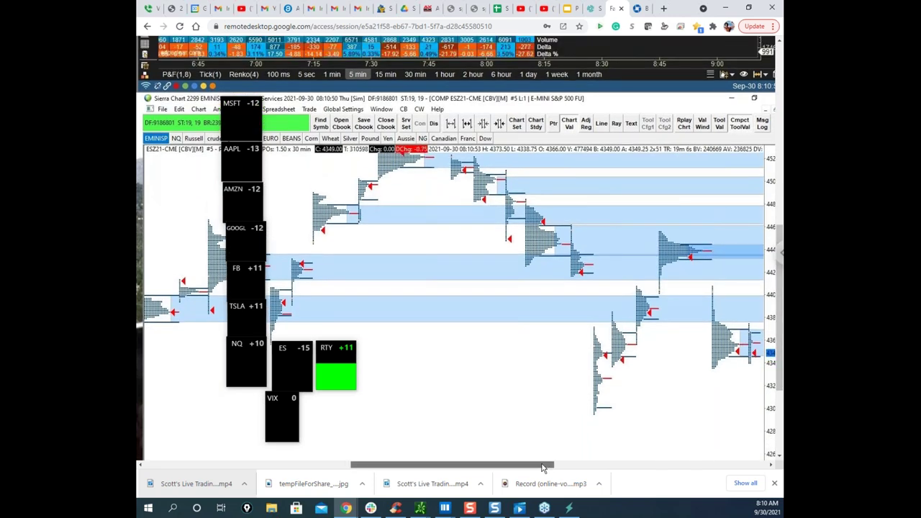
pyautogui.moveTo(542, 468); pyautogui.dragTo(555, 468)
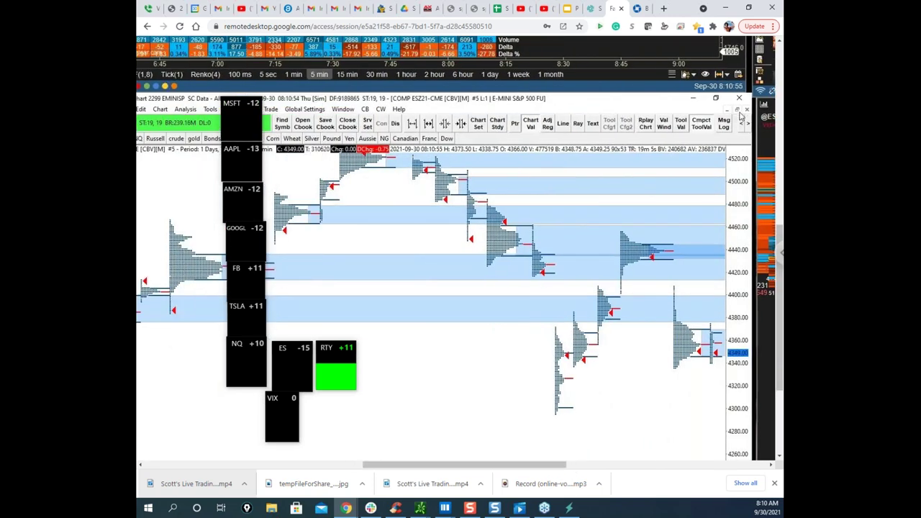
pyautogui.click(737, 110)
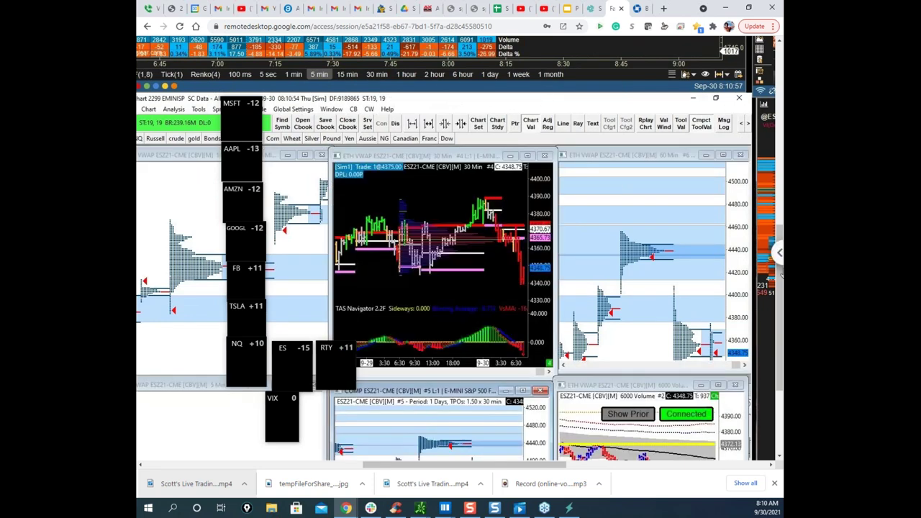
pyautogui.moveTo(779, 302); pyautogui.dragTo(779, 334)
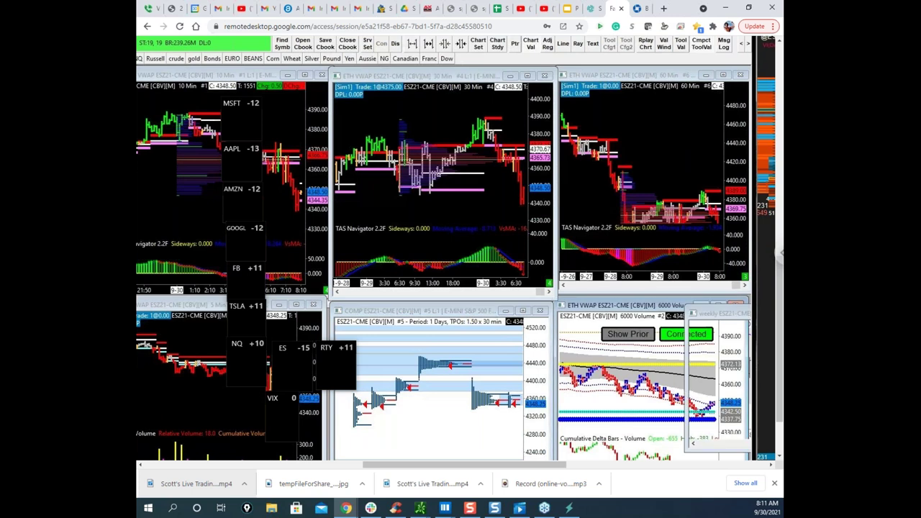
pyautogui.click(718, 307)
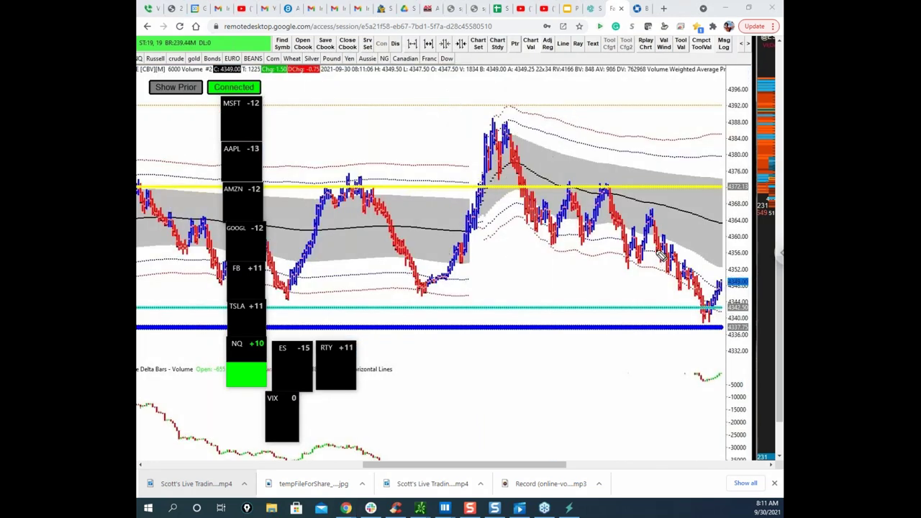
# Mark the lower VWAP bands beside the latest bars, circle the low near 4338, and draw two downward paths from it.
pyautogui.moveTo(719, 315)
pyautogui.mouseDown()
pyautogui.moveTo(725, 333)
pyautogui.moveTo(728, 316)
pyautogui.mouseUp()
pyautogui.moveTo(714, 264)
pyautogui.mouseDown()
pyautogui.moveTo(718, 253)
pyautogui.moveTo(734, 282)
pyautogui.mouseUp()
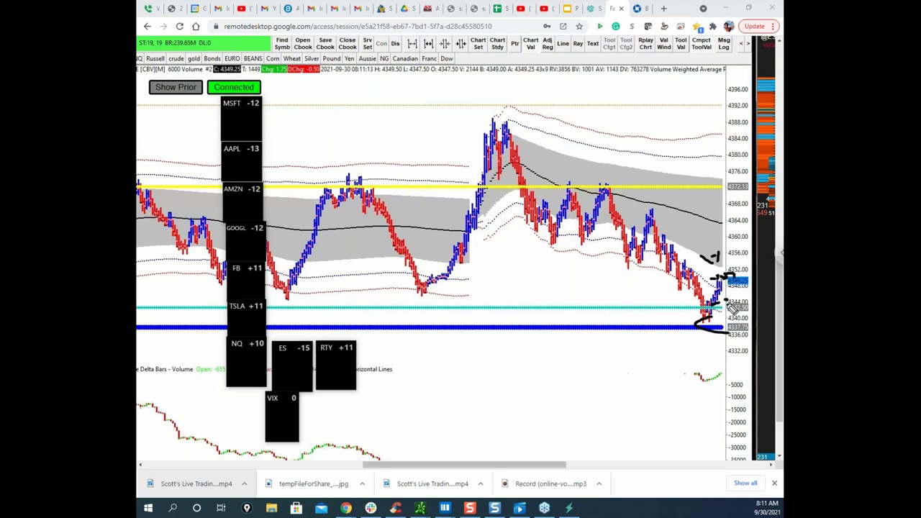
pyautogui.moveTo(723, 328); pyautogui.dragTo(738, 375)
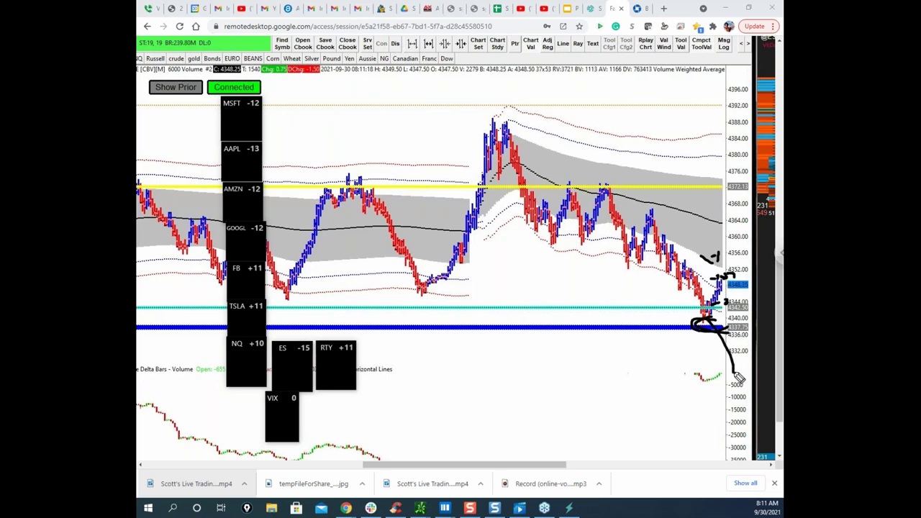
pyautogui.moveTo(716, 333); pyautogui.dragTo(736, 417)
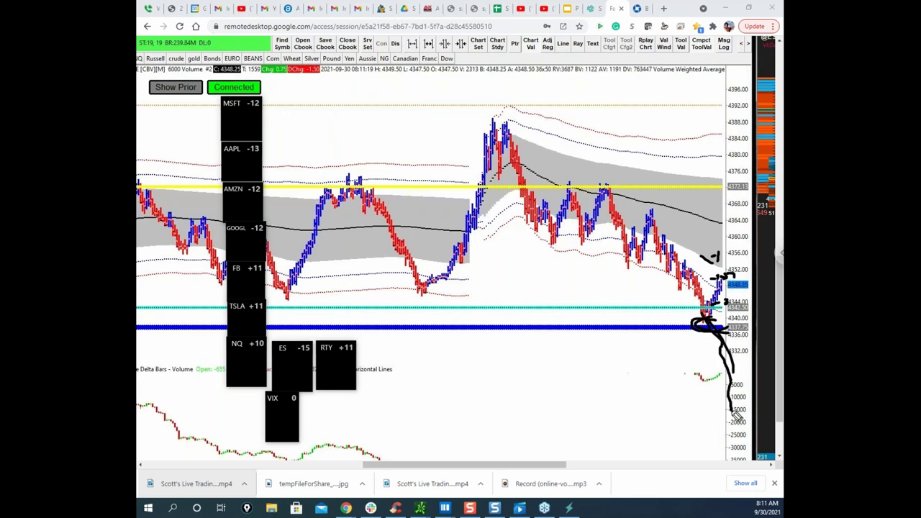
# Draw a rebound to about 4355, mark levels near 4348 and 4351 with a falling path from there, and clear the marks.
pyautogui.moveTo(702, 324); pyautogui.dragTo(726, 253)
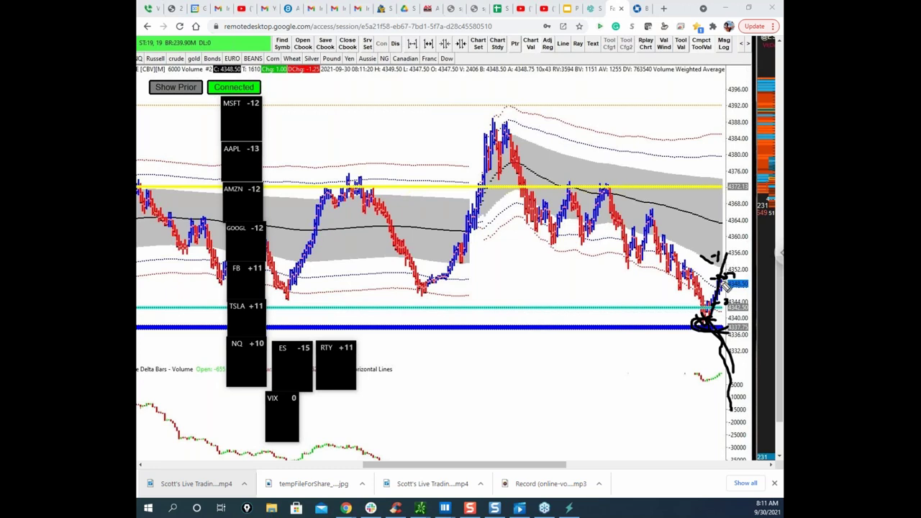
pyautogui.moveTo(704, 283); pyautogui.dragTo(723, 292)
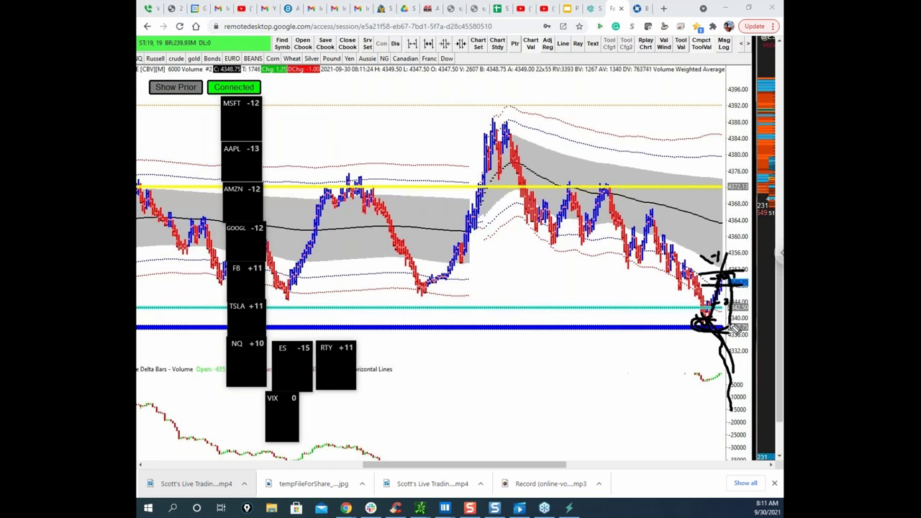
pyautogui.moveTo(731, 329); pyautogui.dragTo(745, 399)
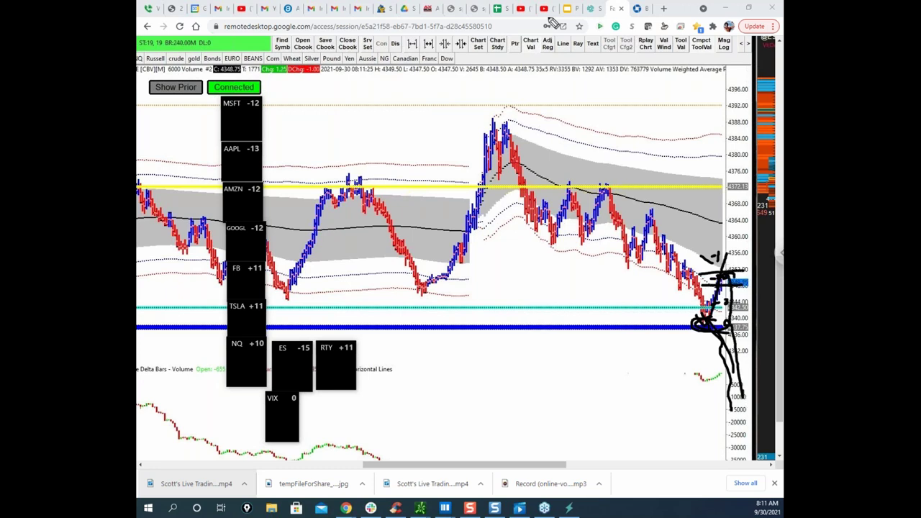
pyautogui.press('Escape')
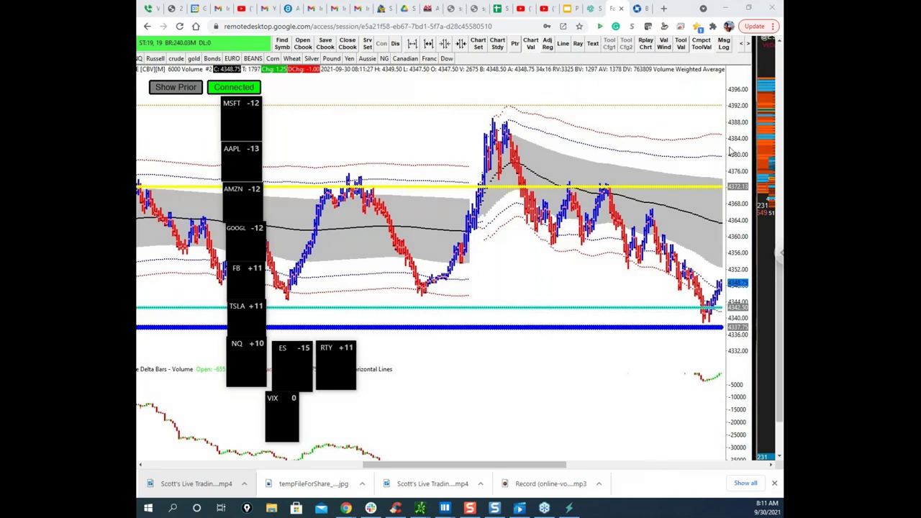
# Return to the E-mini S&P 500 heatmap in Bookmap and widen its price scale to about 4337 to 4354.50.
pyautogui.click(725, 8)
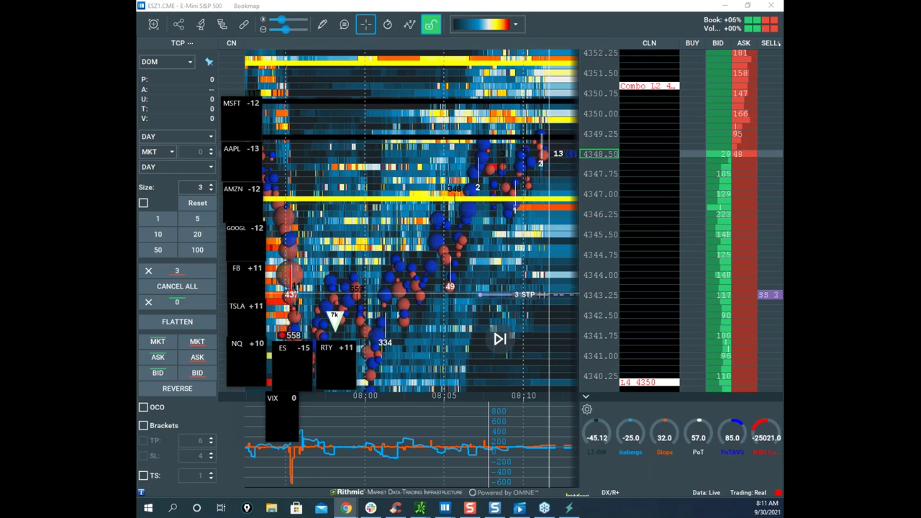
pyautogui.moveTo(600, 205); pyautogui.dragTo(596, 243)
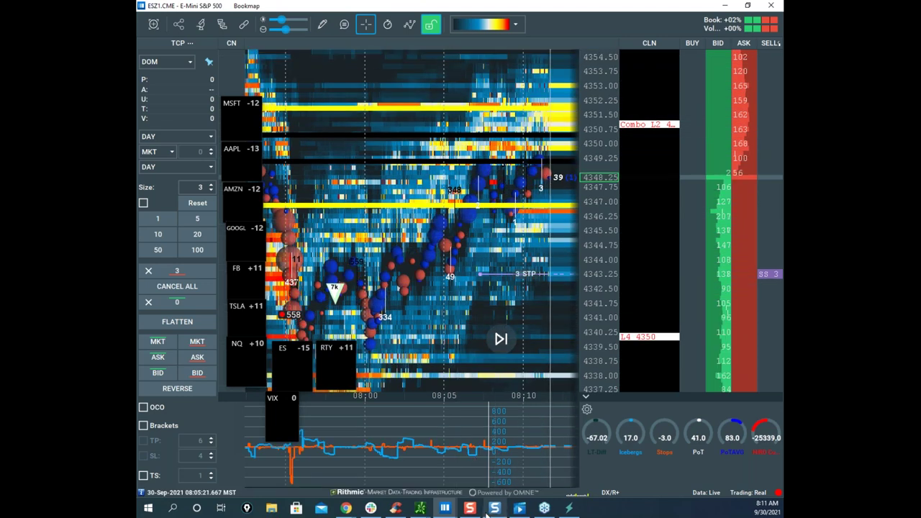
# Switch to the open Snagit Editor window.
pyautogui.moveTo(496, 510)
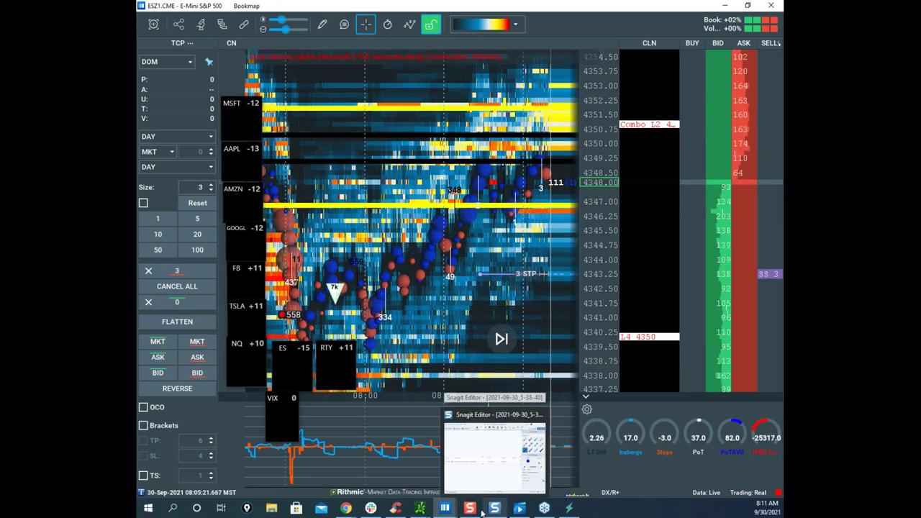
pyautogui.click(492, 512)
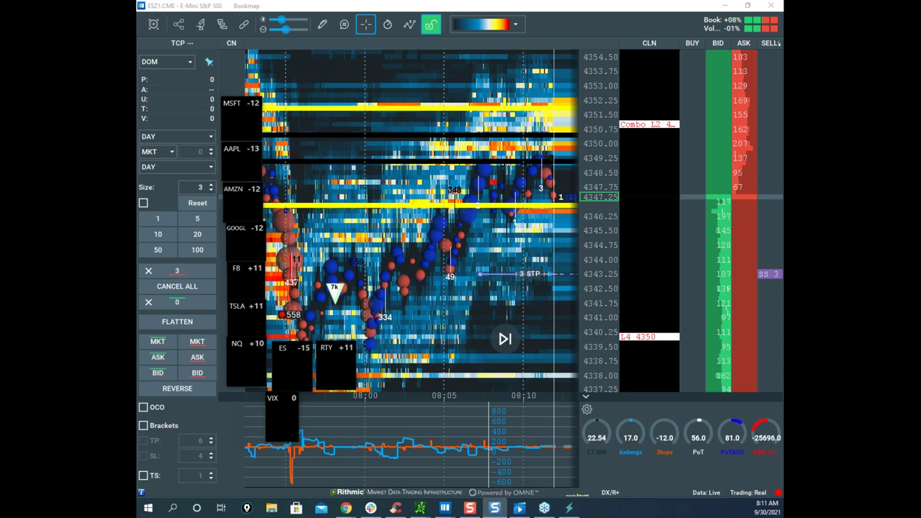
# Bring the Snagit Editor onto this screen, open ES9-27T-.png from the Sep 27 captures, and clear the stray ink.
pyautogui.moveTo(783, 80); pyautogui.dragTo(486, 76)
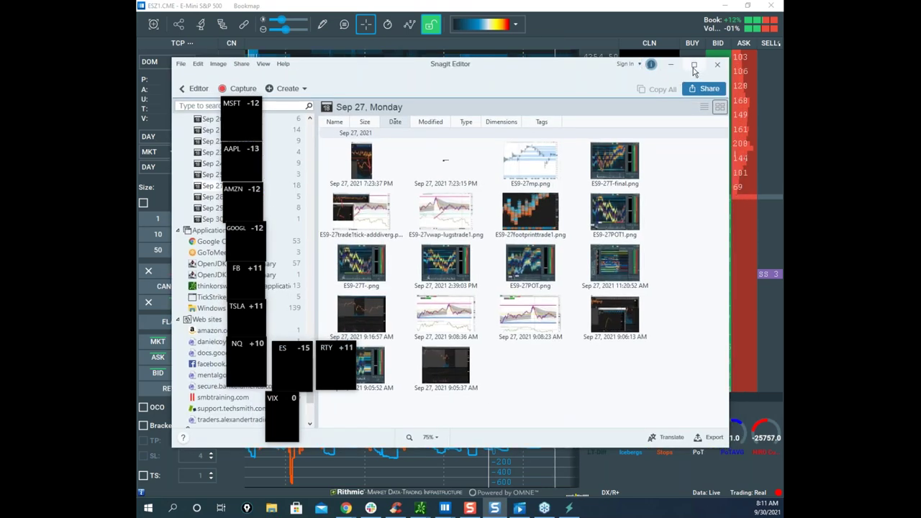
pyautogui.click(694, 64)
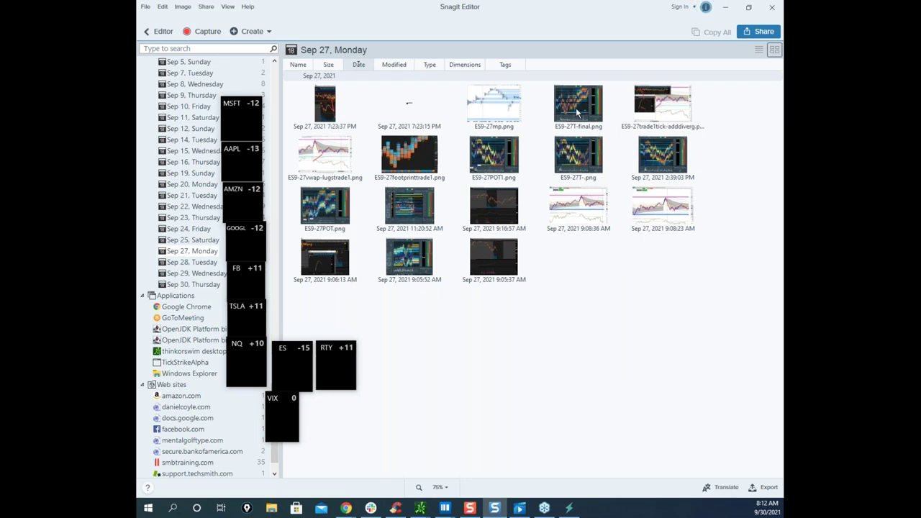
pyautogui.doubleClick(587, 163)
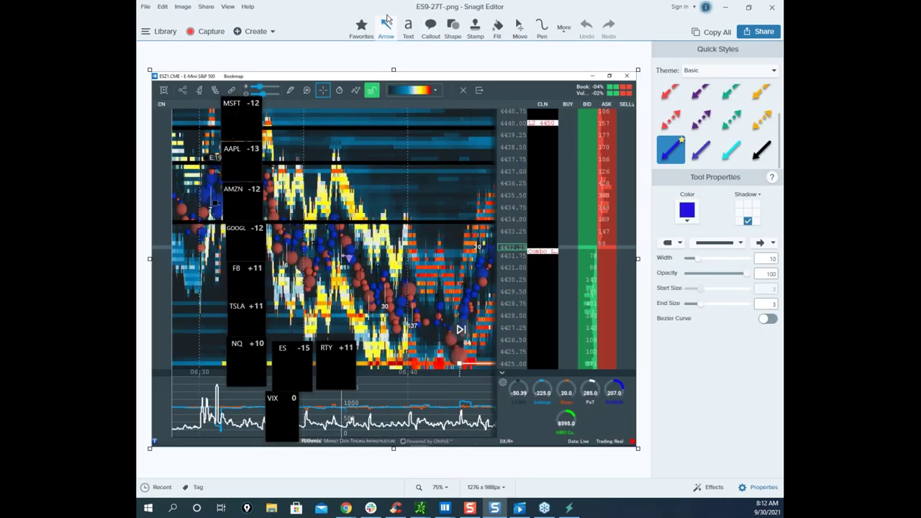
pyautogui.moveTo(353, 10); pyautogui.dragTo(467, 28)
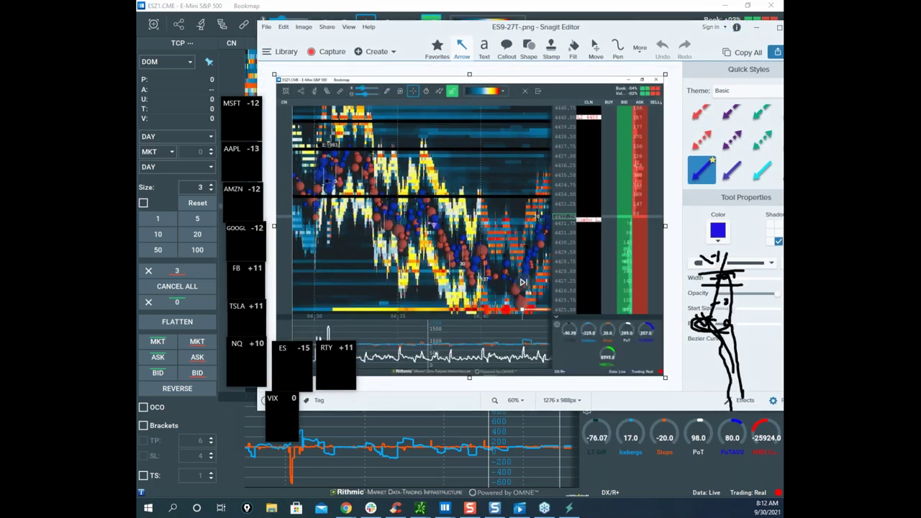
pyautogui.press('Escape')
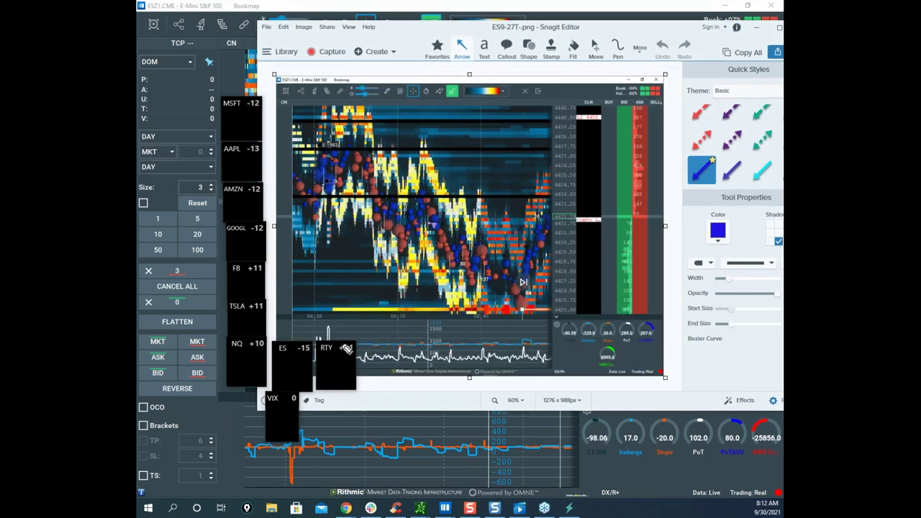
# Draw freehand black lines over the ES9-27T- heatmap tracing the decline, circling the low near 4425, and showing the rebound.
pyautogui.moveTo(377, 176)
pyautogui.mouseDown()
pyautogui.moveTo(408, 259)
pyautogui.moveTo(430, 200)
pyautogui.moveTo(439, 234)
pyautogui.moveTo(635, 225)
pyautogui.mouseUp()
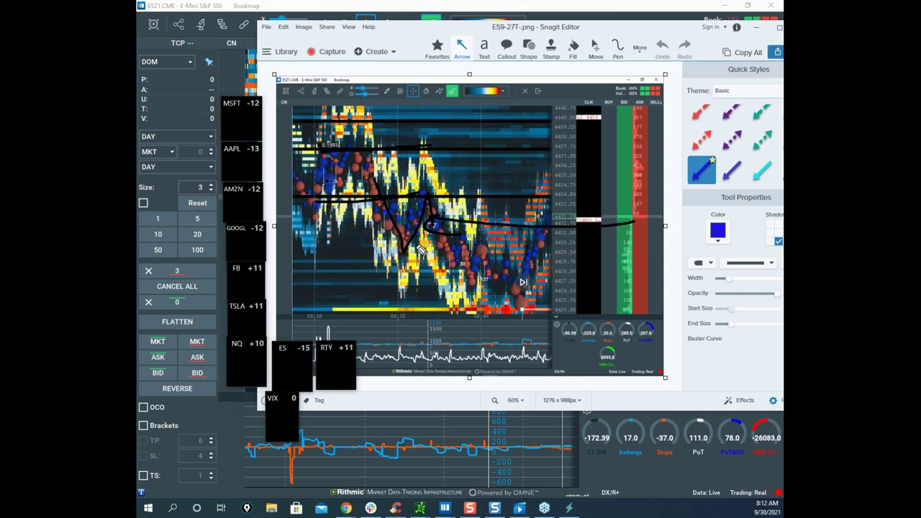
pyautogui.moveTo(435, 220); pyautogui.dragTo(524, 310)
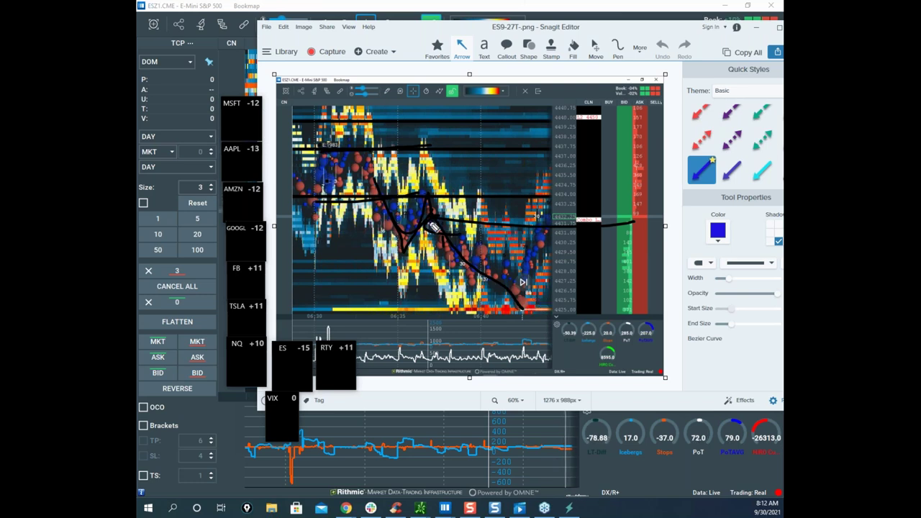
pyautogui.moveTo(534, 311)
pyautogui.mouseDown()
pyautogui.moveTo(505, 308)
pyautogui.moveTo(521, 311)
pyautogui.moveTo(576, 99)
pyautogui.mouseUp()
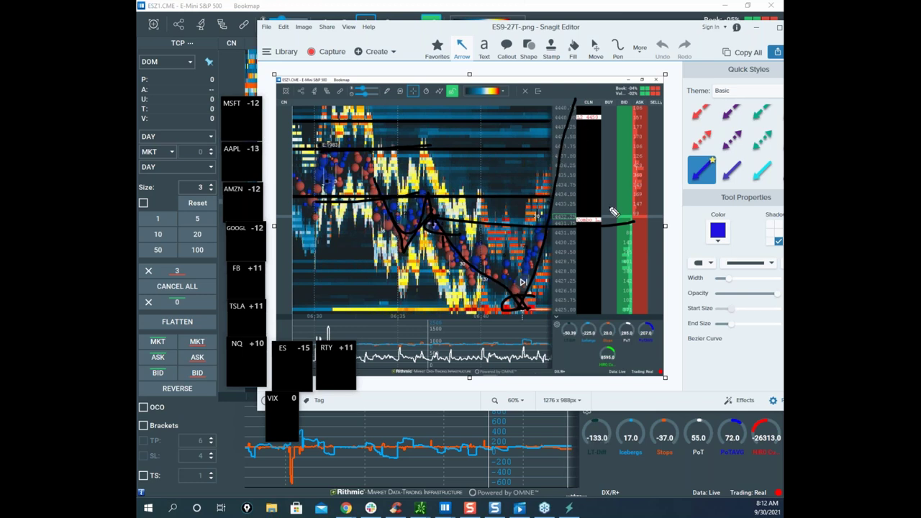
pyautogui.moveTo(540, 297)
pyautogui.mouseDown()
pyautogui.moveTo(555, 304)
pyautogui.moveTo(533, 302)
pyautogui.moveTo(536, 315)
pyautogui.moveTo(530, 302)
pyautogui.moveTo(551, 248)
pyautogui.moveTo(575, 282)
pyautogui.mouseUp()
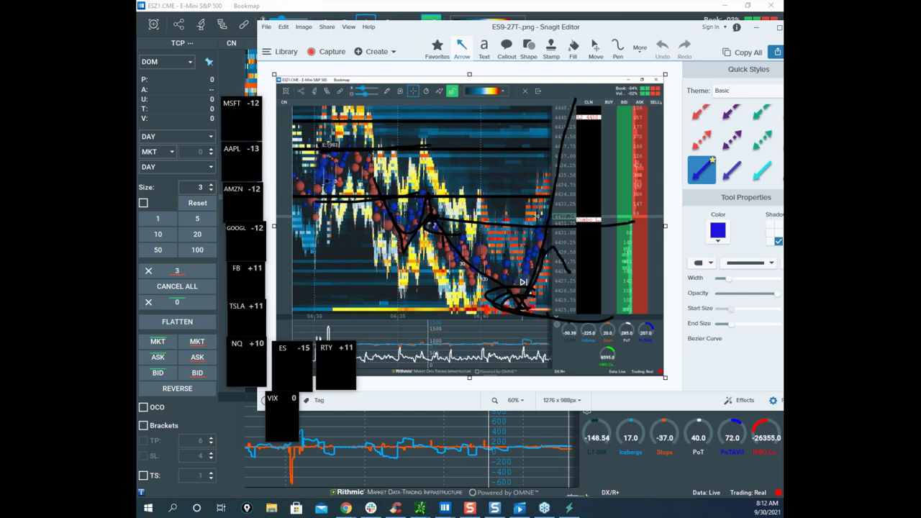
# Open ES9-27trade1tick-adddiverg.png from the Sep 27 captures in the library.
pyautogui.click(280, 51)
pyautogui.scroll(-3, 340, 134)
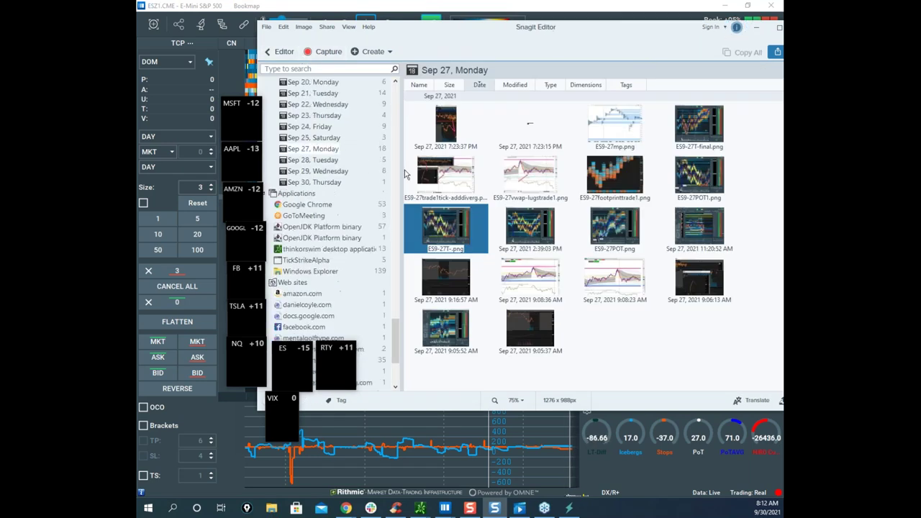
pyautogui.click(452, 175)
pyautogui.doubleClick(452, 174)
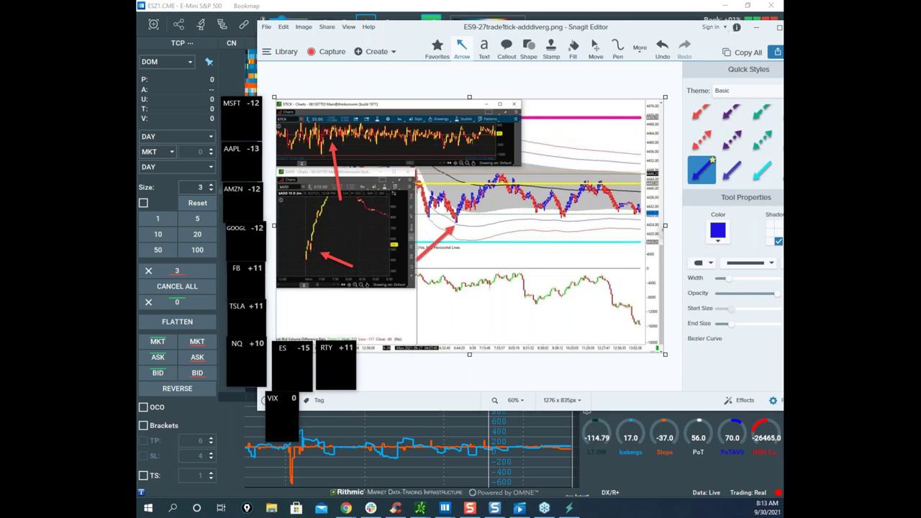
pyautogui.press('Escape')
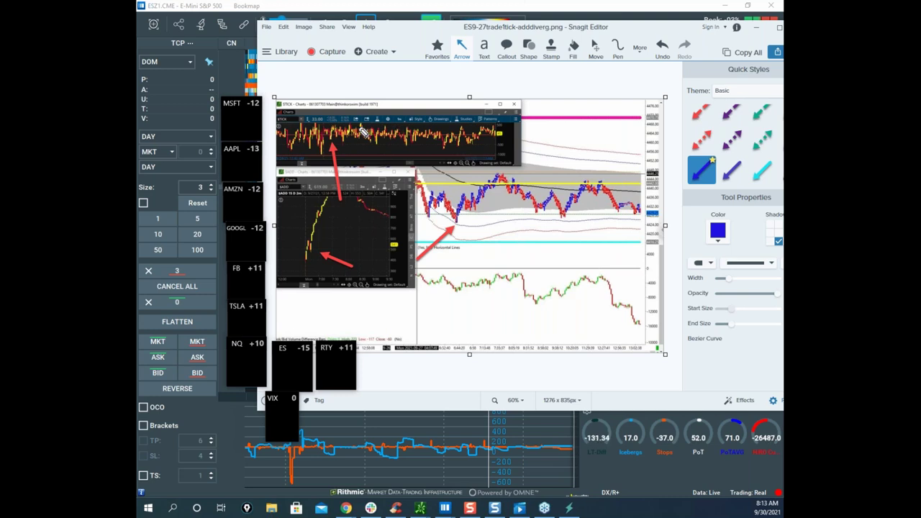
# Draw a yellow line across the early $TICK highs, mark the price low at the red arrow, and clear the ink.
pyautogui.moveTo(332, 126); pyautogui.dragTo(359, 124)
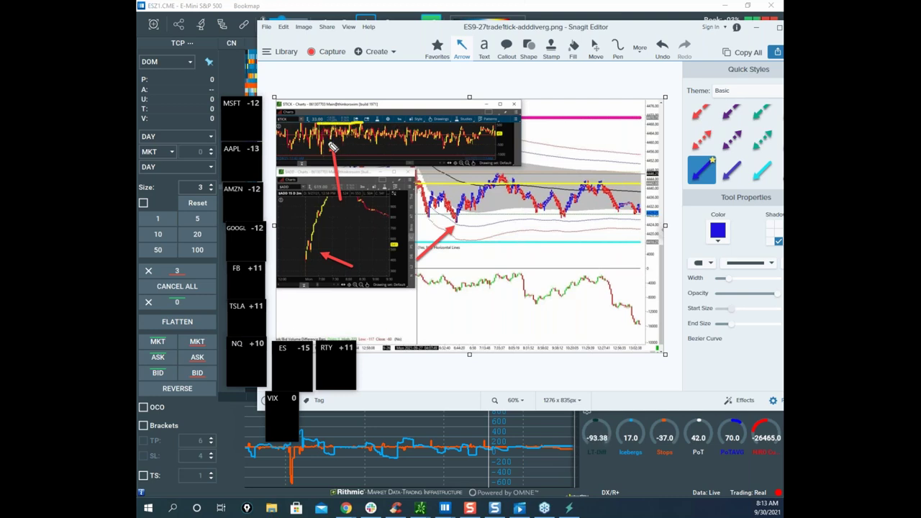
pyautogui.moveTo(459, 218); pyautogui.dragTo(468, 230)
pyautogui.press('Escape')
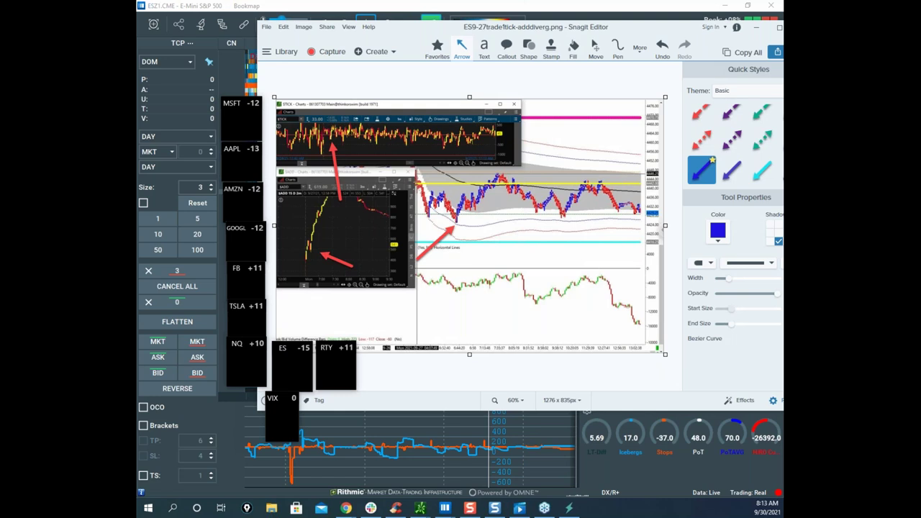
# Mark the black average line and price low in black, and draw the lower-lows line and $ADD low circle in yellow.
pyautogui.moveTo(468, 182); pyautogui.dragTo(495, 189)
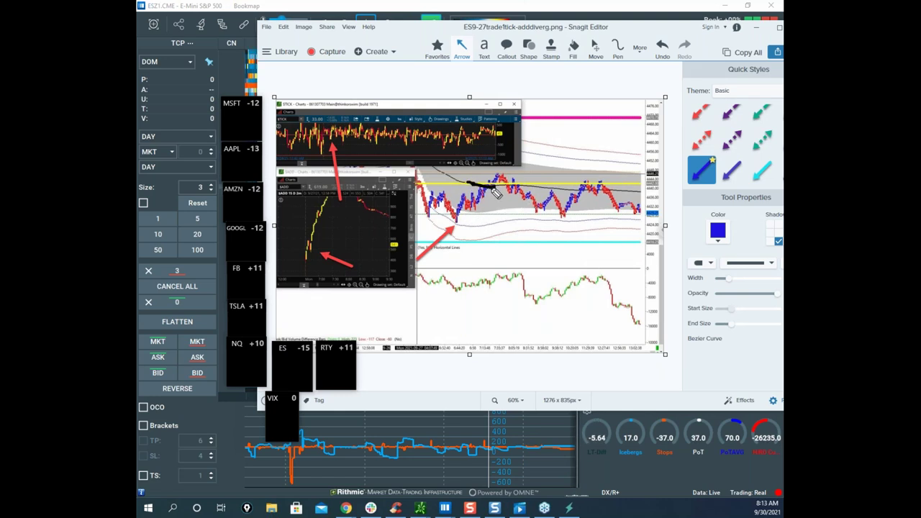
pyautogui.moveTo(464, 210)
pyautogui.mouseDown()
pyautogui.moveTo(481, 209)
pyautogui.moveTo(466, 221)
pyautogui.mouseUp()
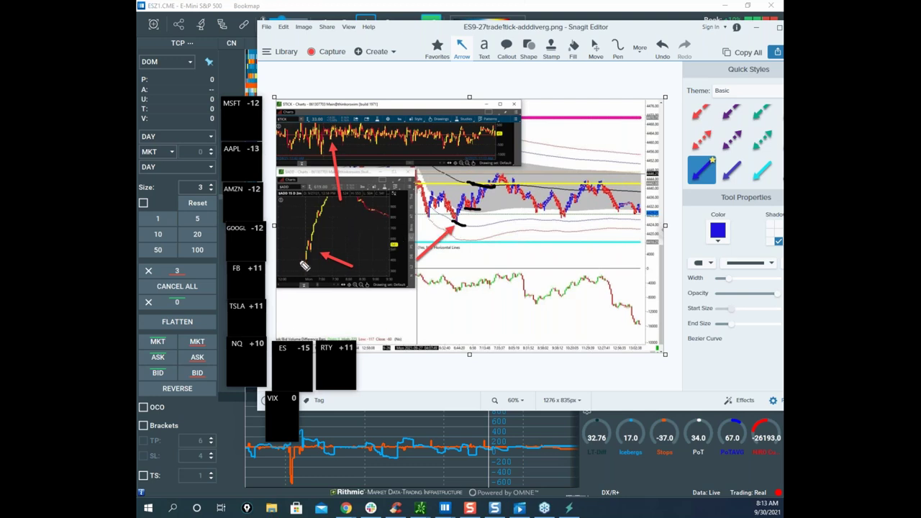
pyautogui.moveTo(418, 208); pyautogui.dragTo(480, 229)
pyautogui.moveTo(307, 253); pyautogui.dragTo(341, 249)
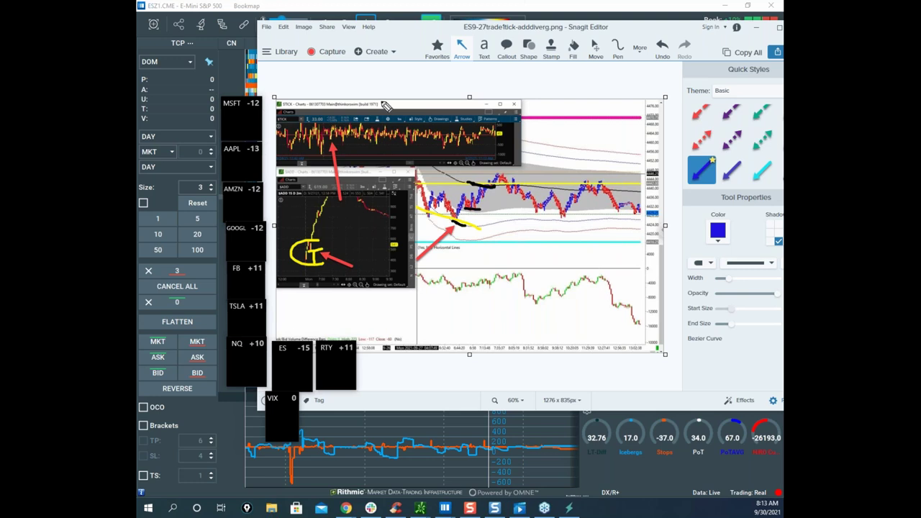
# Trace the rally from the price low and mark the matching $TICK reading in yellow, and erase all the ink.
pyautogui.moveTo(454, 234)
pyautogui.mouseDown()
pyautogui.moveTo(488, 235)
pyautogui.moveTo(482, 229)
pyautogui.mouseUp()
pyautogui.moveTo(452, 215); pyautogui.dragTo(500, 174)
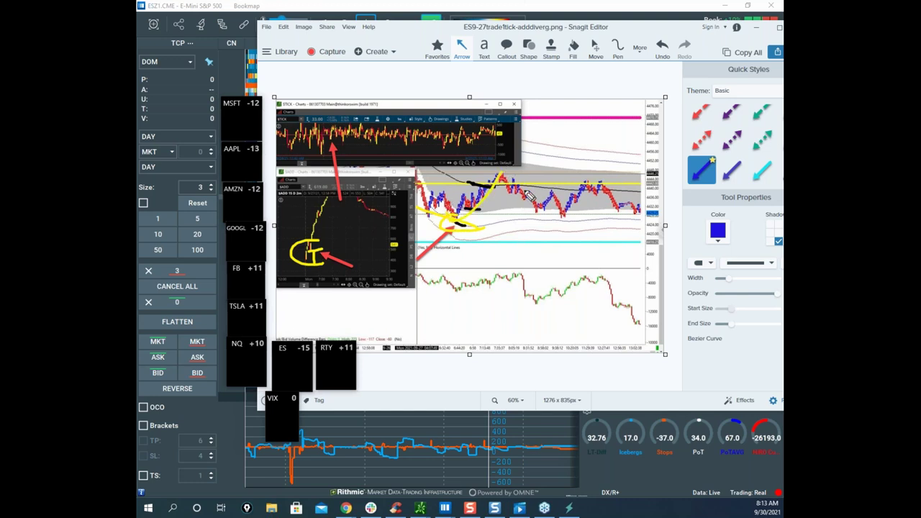
pyautogui.moveTo(340, 136); pyautogui.dragTo(346, 187)
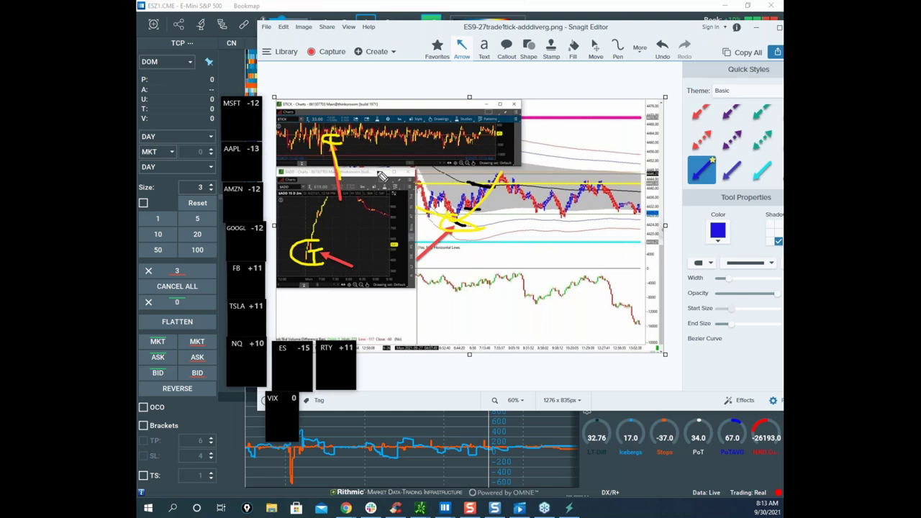
pyautogui.moveTo(458, 223); pyautogui.dragTo(578, 72)
pyautogui.press('e')
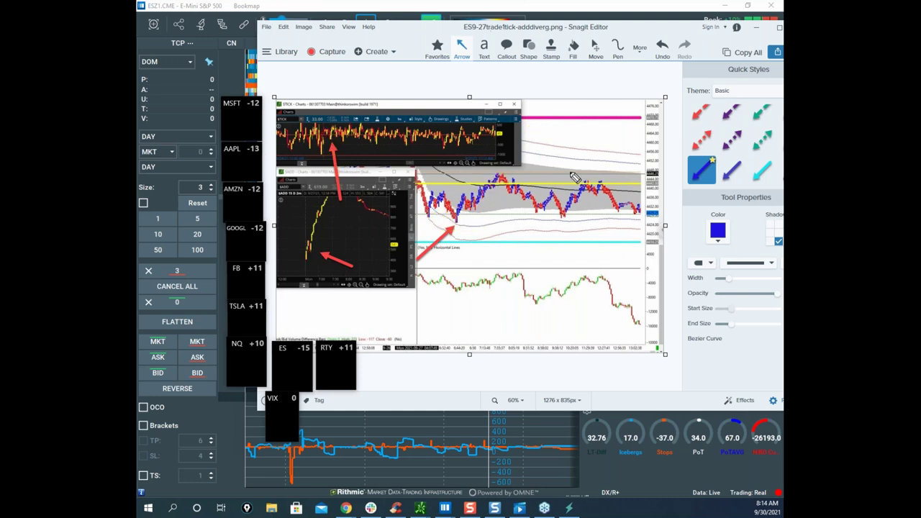
# Draw a yellow line up from the price low through the circled first rally high, and clear the ink.
pyautogui.moveTo(460, 222); pyautogui.dragTo(512, 180)
pyautogui.moveTo(472, 207); pyautogui.dragTo(531, 155)
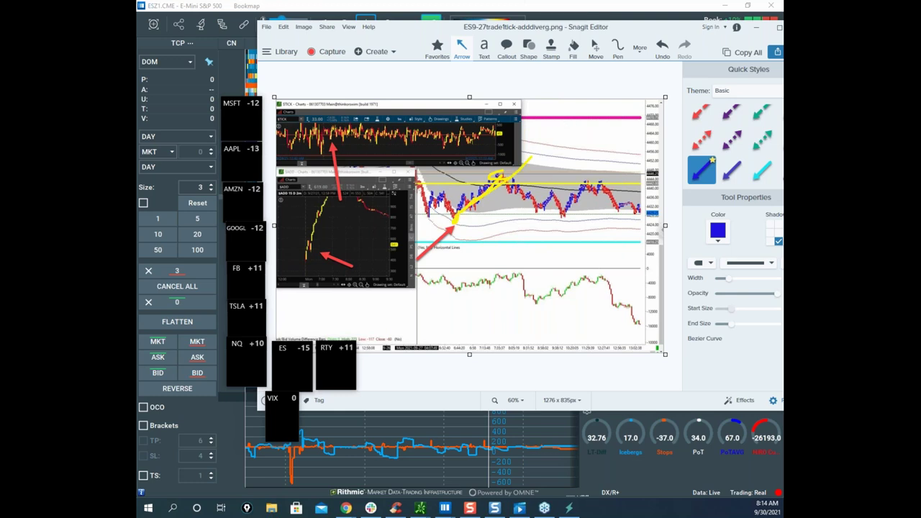
pyautogui.press('Escape')
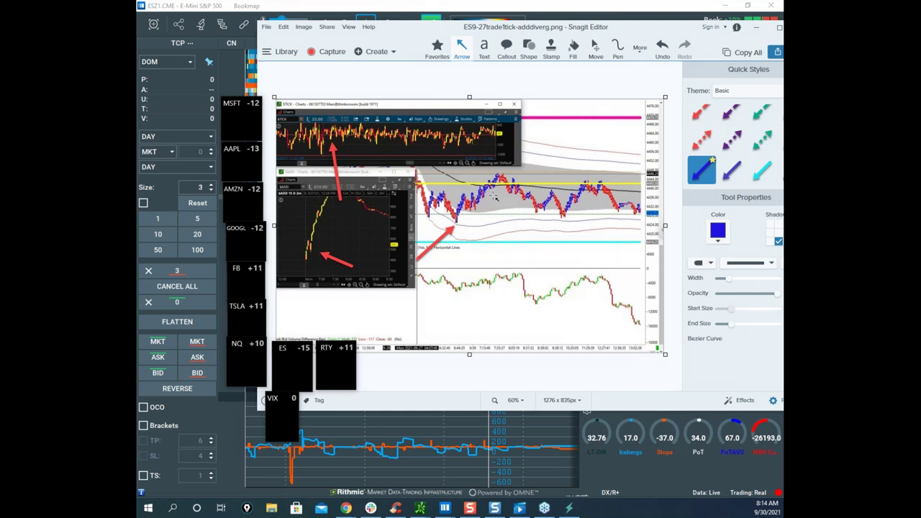
# Open the Sep 27, 2021 7:23:37 PM capture and trace its lower band, price swings, and first $TICK low in yellow.
pyautogui.click(286, 54)
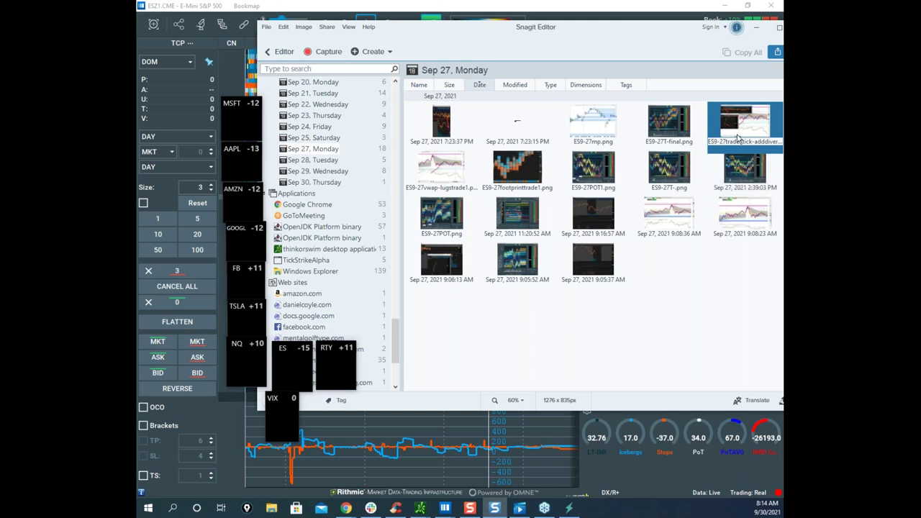
pyautogui.doubleClick(447, 124)
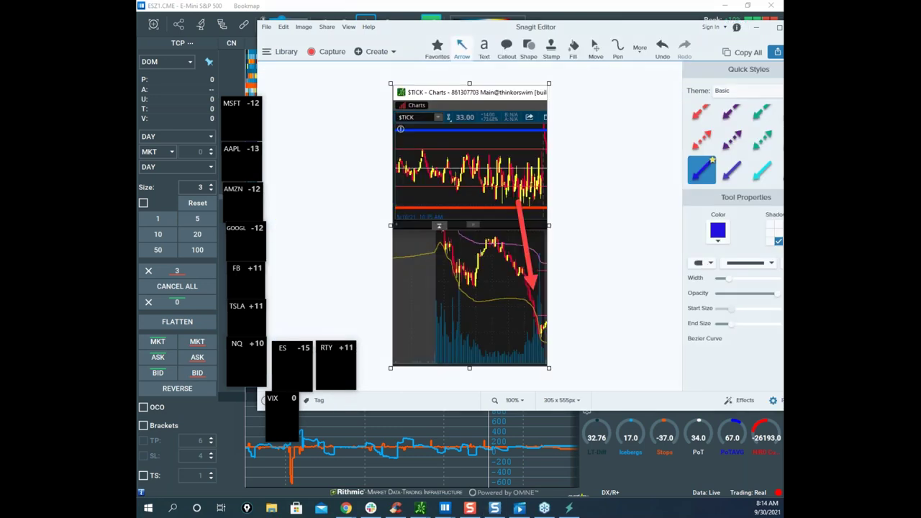
pyautogui.moveTo(453, 276)
pyautogui.mouseDown()
pyautogui.moveTo(468, 297)
pyautogui.moveTo(502, 301)
pyautogui.moveTo(543, 332)
pyautogui.mouseUp()
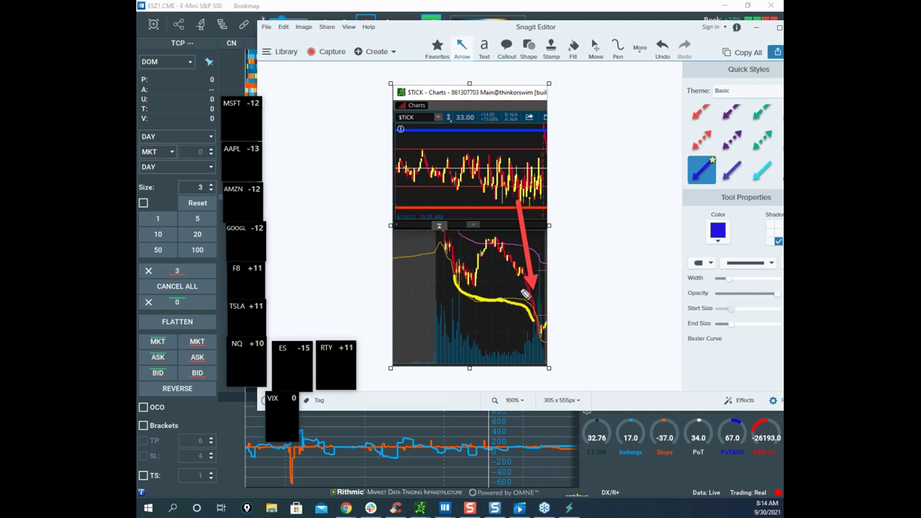
pyautogui.moveTo(464, 285); pyautogui.dragTo(487, 266)
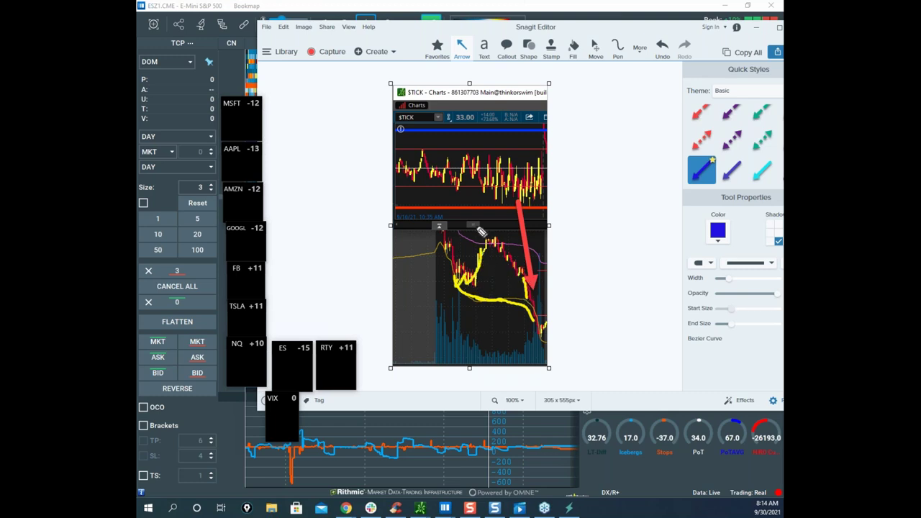
pyautogui.moveTo(456, 190); pyautogui.dragTo(459, 268)
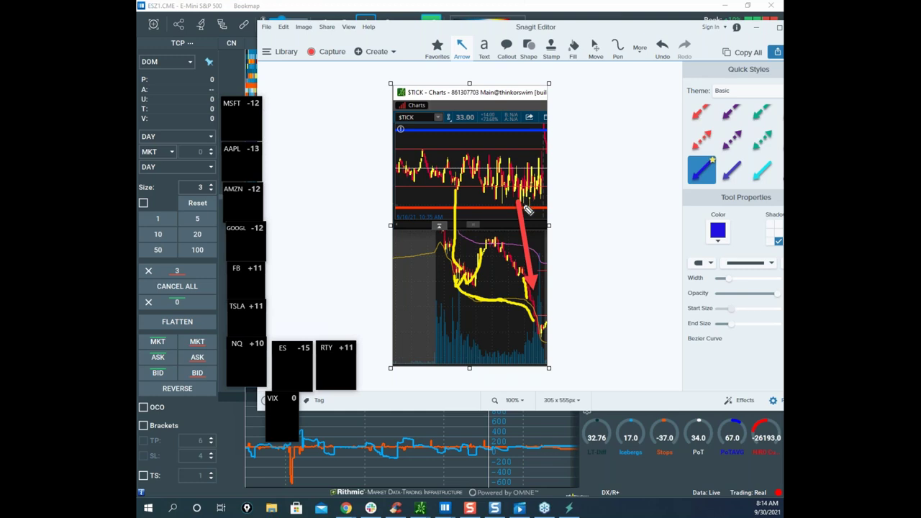
# Underline the clustered $TICK lows in yellow and draw arrows following the price breakdown below the lower band.
pyautogui.moveTo(502, 217); pyautogui.dragTo(544, 223)
pyautogui.moveTo(524, 218)
pyautogui.mouseDown()
pyautogui.moveTo(512, 190)
pyautogui.moveTo(526, 215)
pyautogui.moveTo(538, 194)
pyautogui.mouseUp()
pyautogui.moveTo(527, 300); pyautogui.dragTo(555, 358)
pyautogui.moveTo(532, 308); pyautogui.dragTo(577, 367)
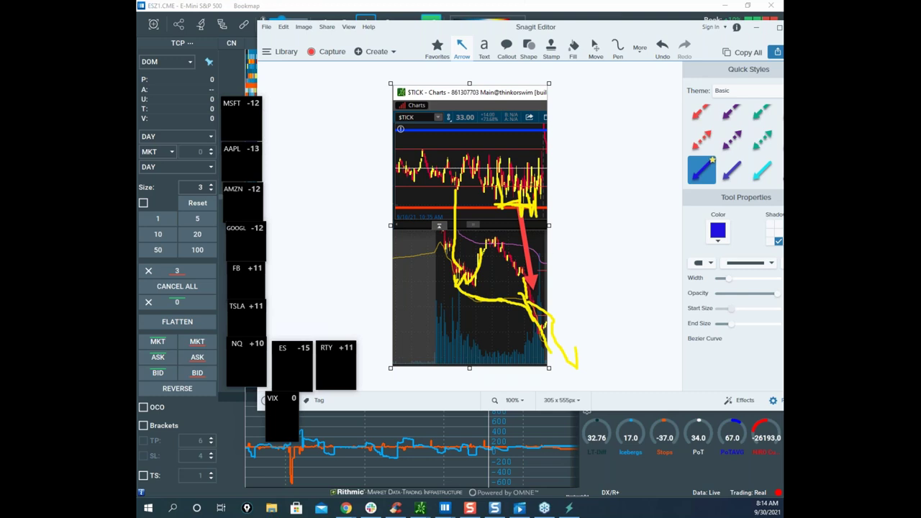
# Redraw the yellow underline beneath the $TICK lows, mark the lower-band break, and circle the price drop below it.
pyautogui.click(552, 259)
pyautogui.moveTo(533, 307)
pyautogui.mouseDown()
pyautogui.moveTo(546, 301)
pyautogui.moveTo(529, 308)
pyautogui.moveTo(546, 273)
pyautogui.mouseUp()
pyautogui.moveTo(495, 208); pyautogui.dragTo(548, 204)
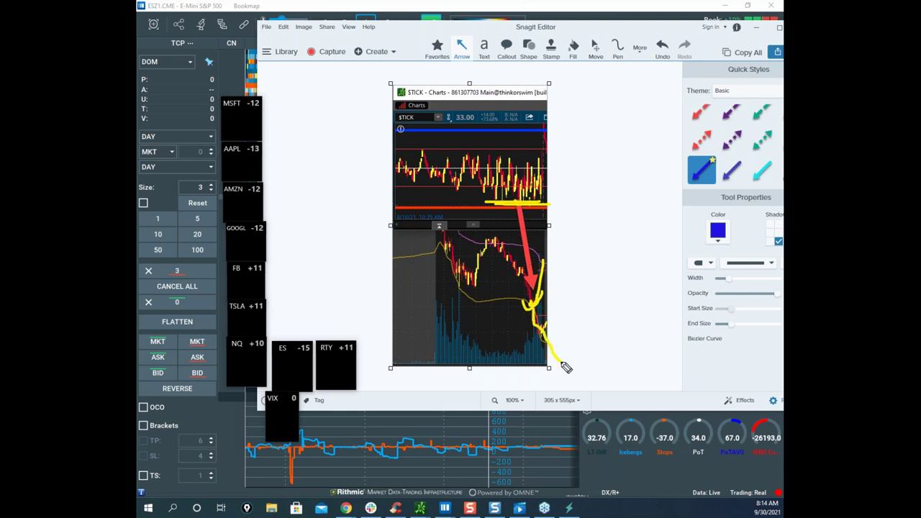
pyautogui.moveTo(524, 325); pyautogui.dragTo(563, 310)
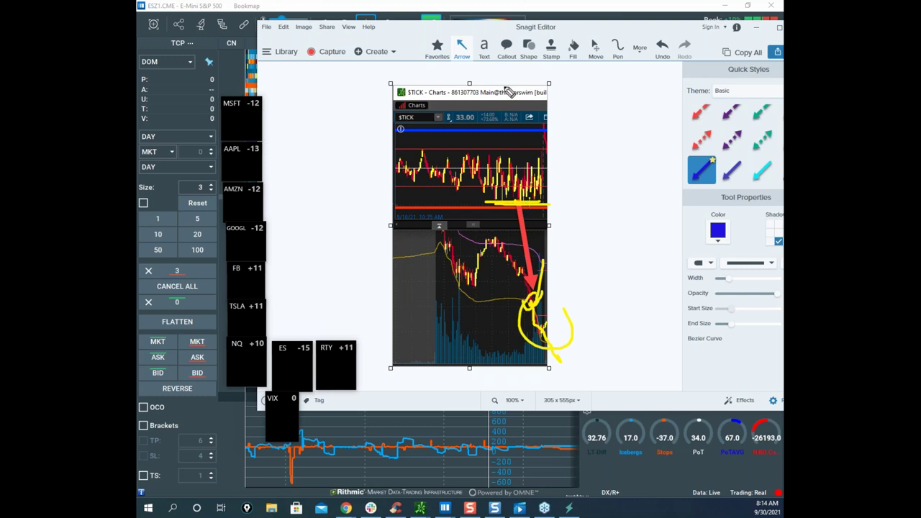
# Clear the yellow marks, circle the clustered $TICK lows, and remove that circle.
pyautogui.hotkey('ctrl', 'z')
pyautogui.hotkey('ctrl', 'z')
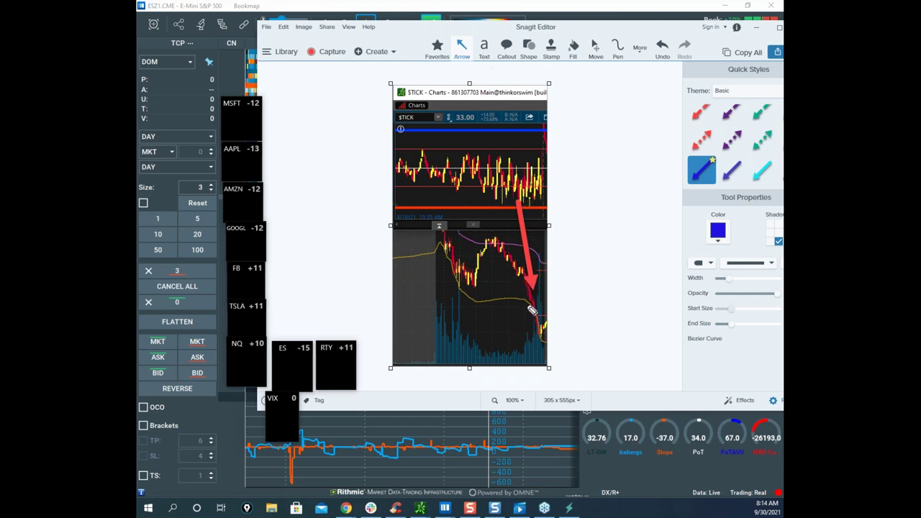
pyautogui.moveTo(538, 202); pyautogui.dragTo(554, 213)
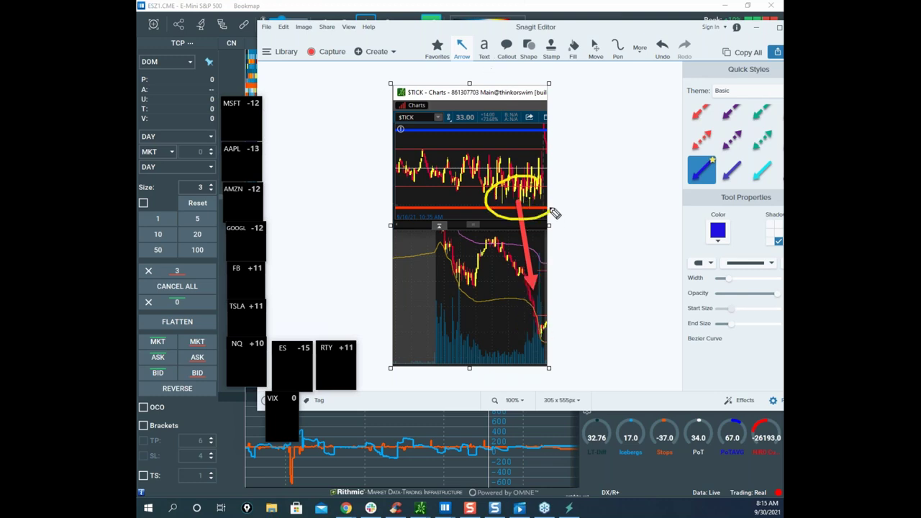
pyautogui.hotkey('ctrl', 'z')
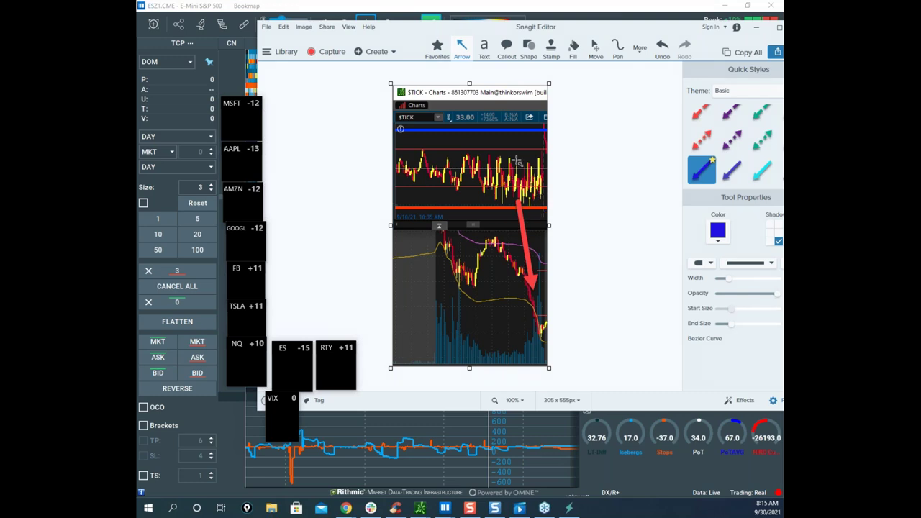
# Move the Snagit Editor off this screen and zoom out the Bookmap chart, shifting it to leave empty space after the latest prices.
pyautogui.moveTo(584, 33); pyautogui.dragTo(580, 0)
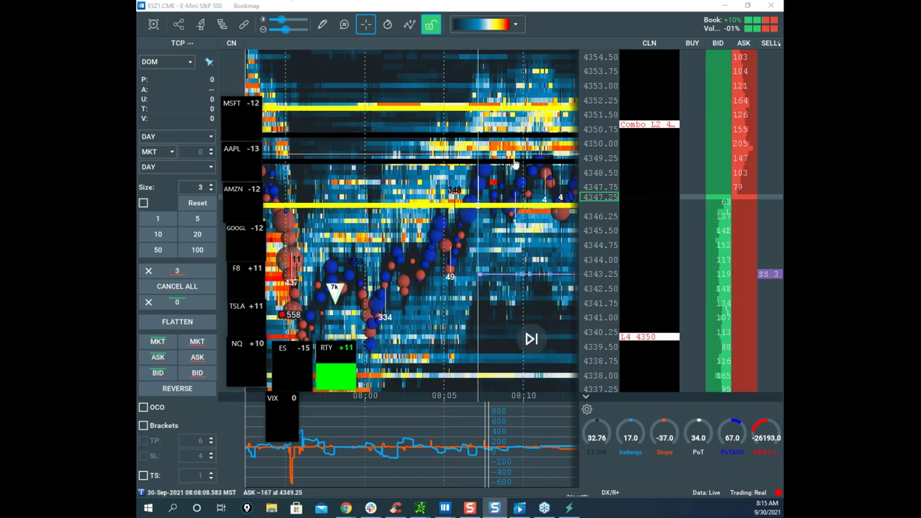
pyautogui.scroll(-3, 533, 141)
pyautogui.moveTo(538, 138); pyautogui.dragTo(427, 118)
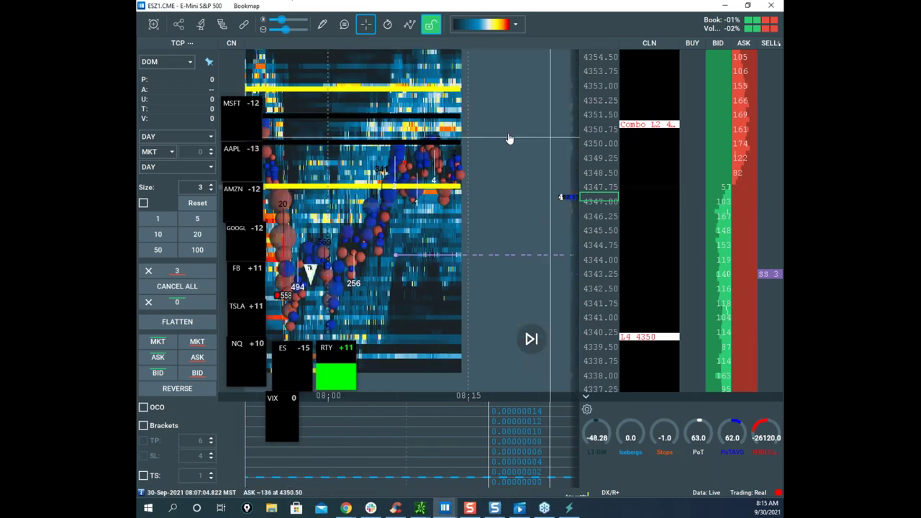
# Rescale the Bookmap chart's price and time axes to show more of the price action before 08:00.
pyautogui.scroll(-3, 588, 174)
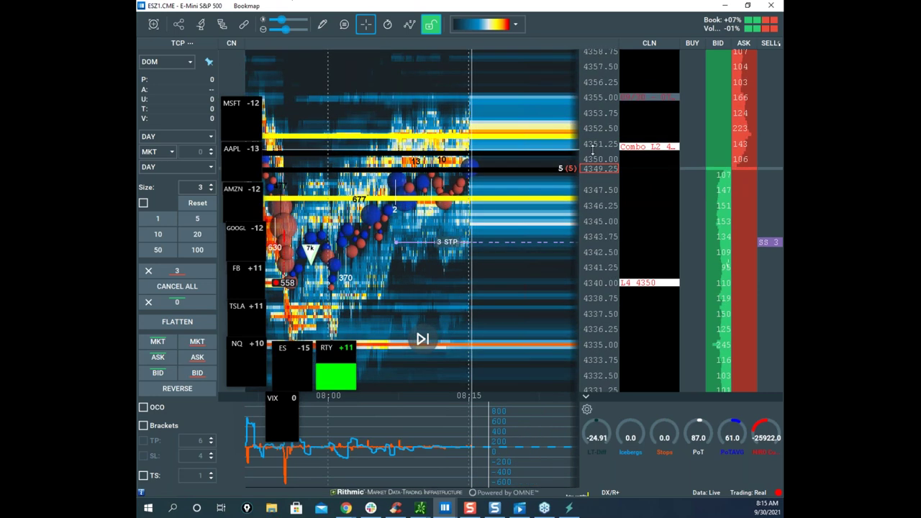
pyautogui.scroll(2, 588, 158)
pyautogui.scroll(-2, 551, 164)
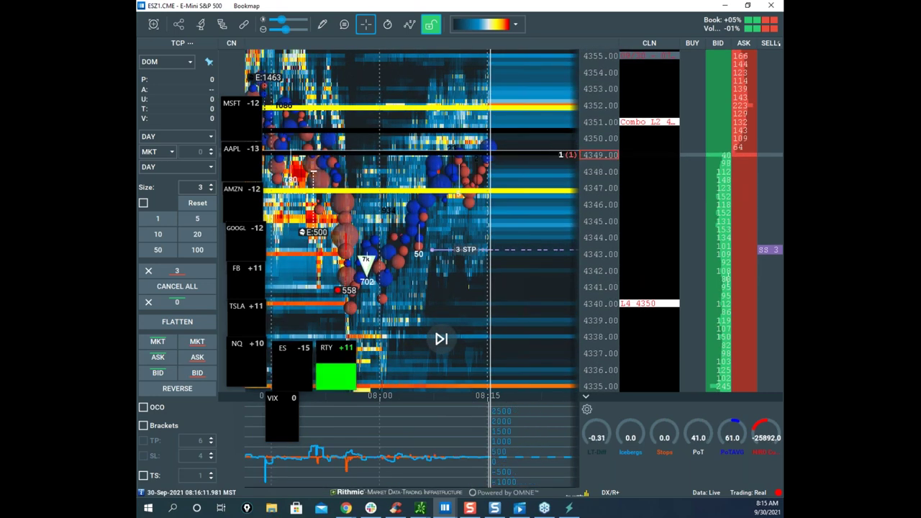
# Switch to the Chrome window with the remote desktop VWAP chart, bring it onto this screen and maximize it.
pyautogui.hotkey('alt', 'Tab')
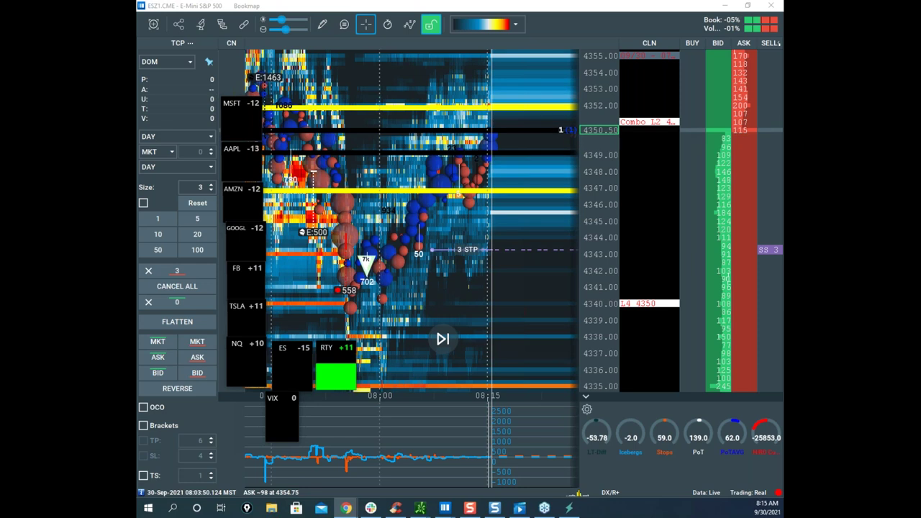
pyautogui.moveTo(137, 69); pyautogui.dragTo(561, 49)
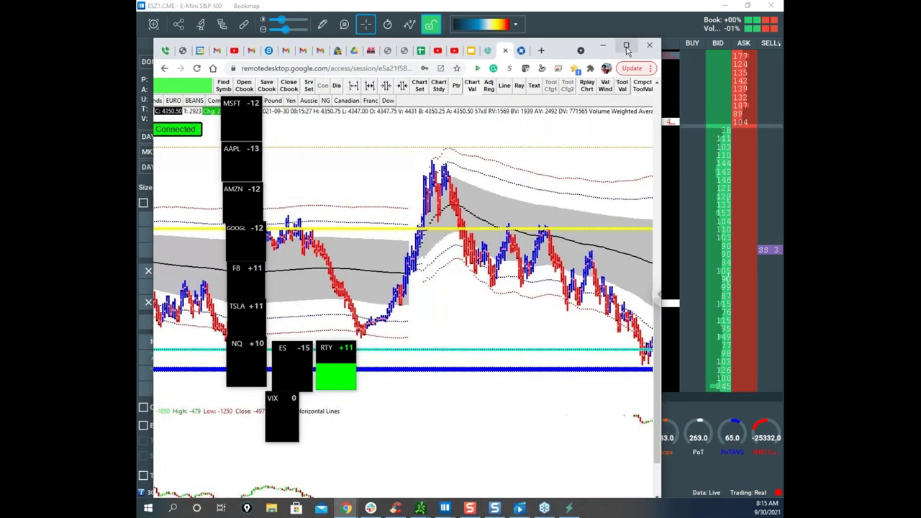
pyautogui.click(626, 45)
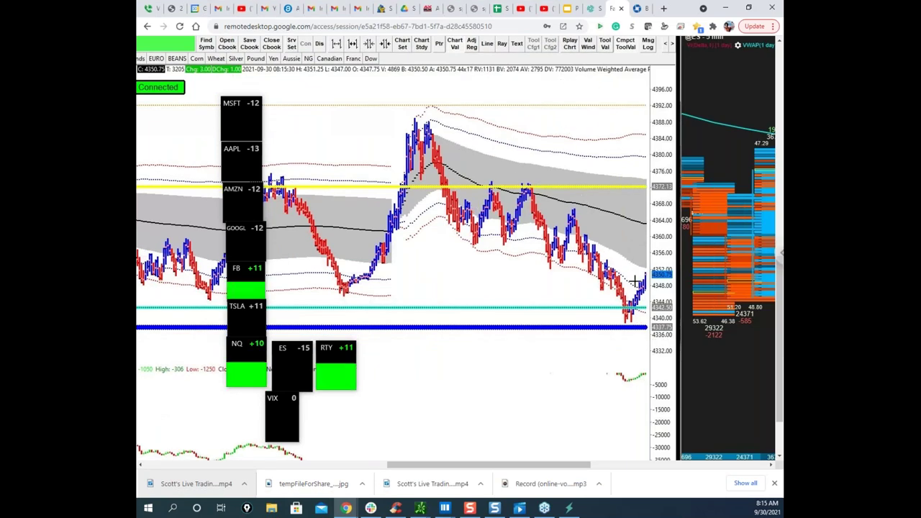
# Circle the two matching highs at the yellow level in yellow, clear them, mark the latest low and rebound in black, and clear again.
pyautogui.moveTo(538, 181); pyautogui.dragTo(550, 210)
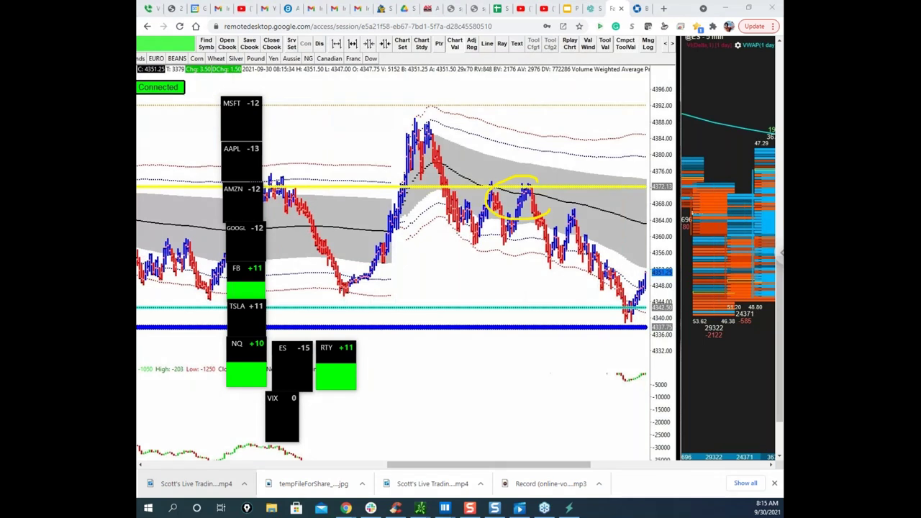
pyautogui.press('Escape')
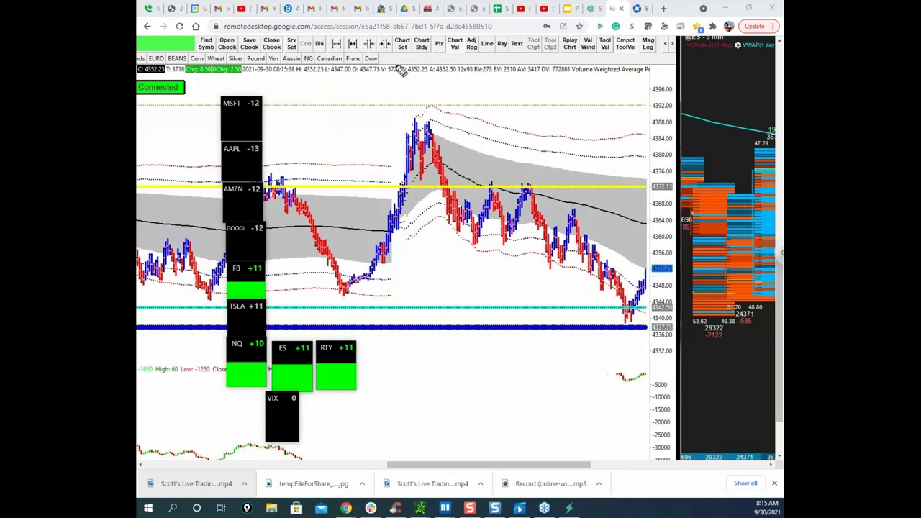
pyautogui.moveTo(623, 303); pyautogui.dragTo(640, 317)
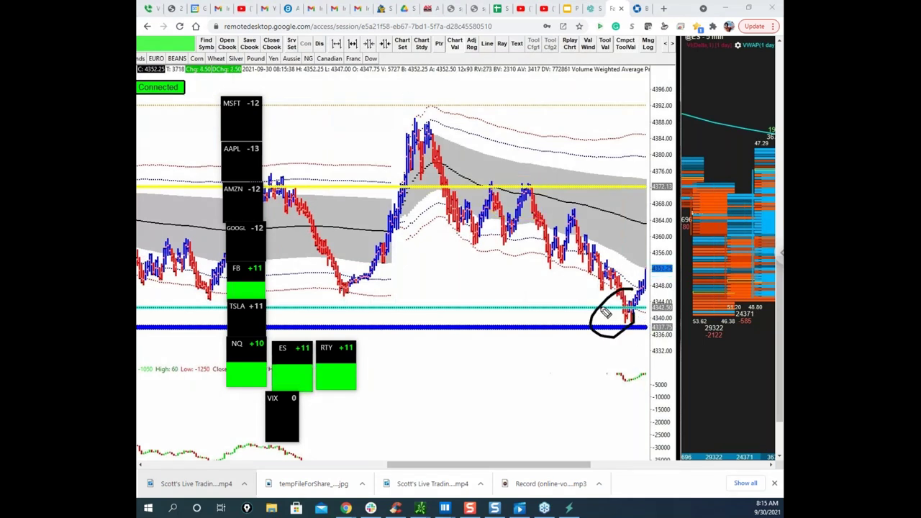
pyautogui.moveTo(613, 298); pyautogui.dragTo(647, 236)
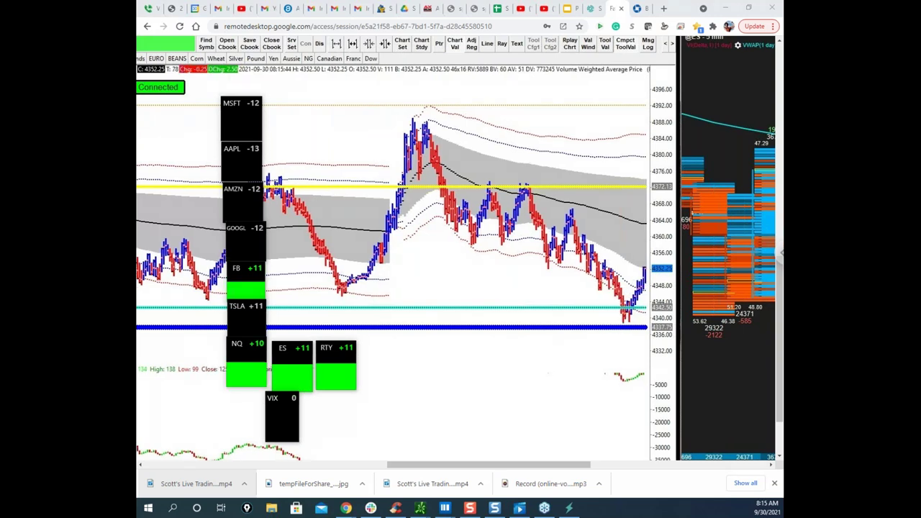
# Move the Chrome window off this screen and cancel the 3-contract sell stop order at 4343.25 in Bookmap.
pyautogui.moveTo(681, 11); pyautogui.dragTo(920, 46)
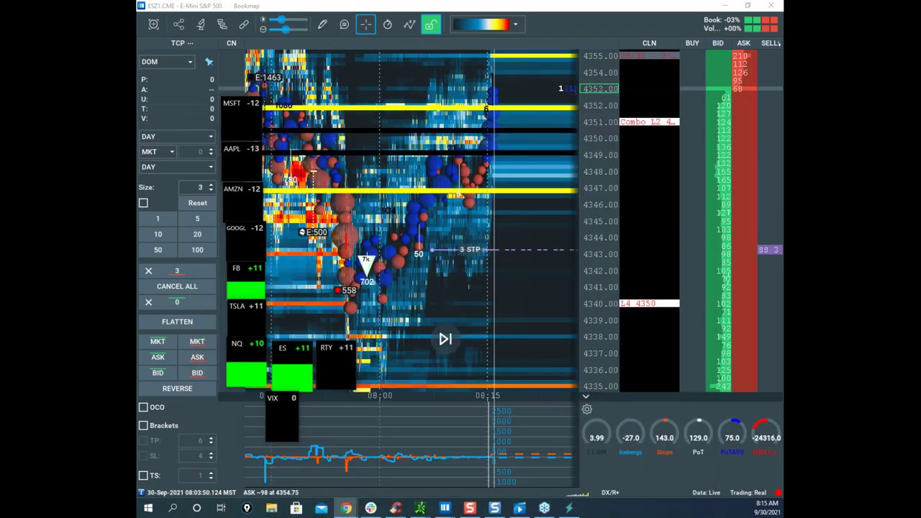
pyautogui.moveTo(594, 133); pyautogui.dragTo(593, 185)
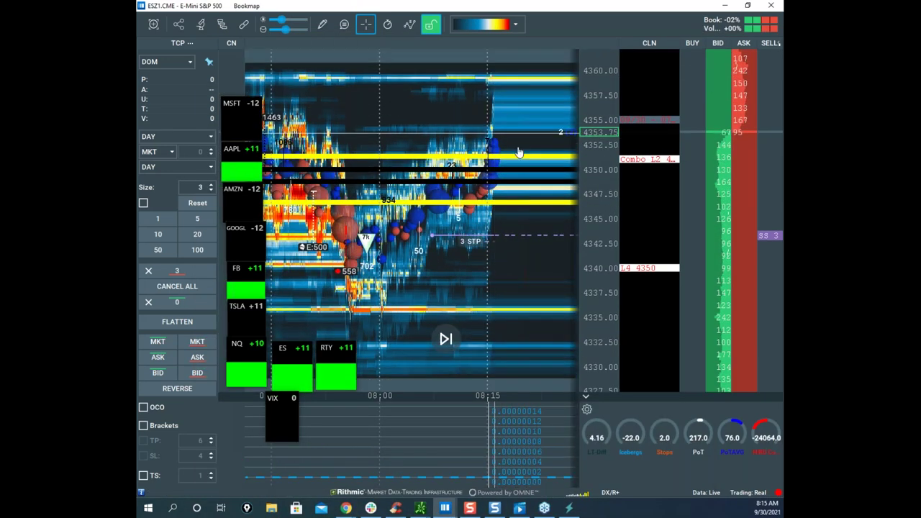
pyautogui.scroll(-2, 520, 152)
pyautogui.moveTo(518, 149); pyautogui.dragTo(519, 177)
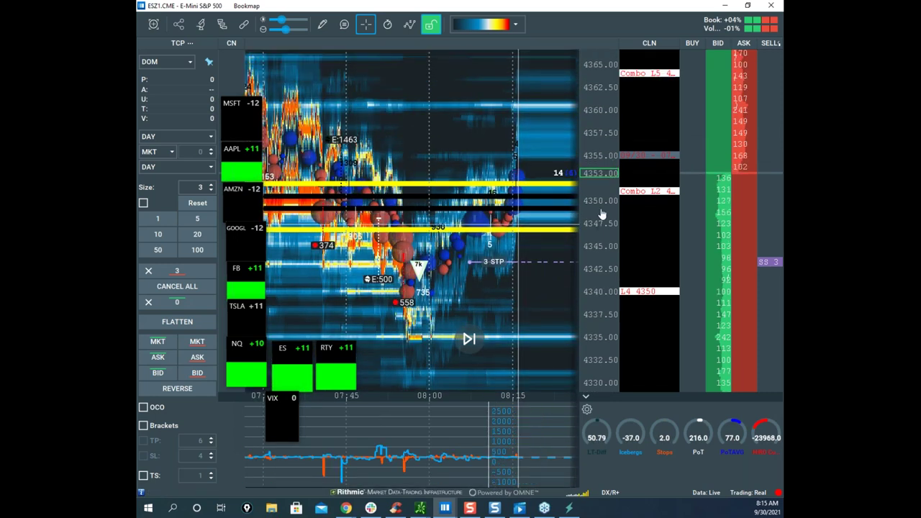
pyautogui.scroll(2, 602, 213)
pyautogui.moveTo(554, 213); pyautogui.dragTo(549, 311)
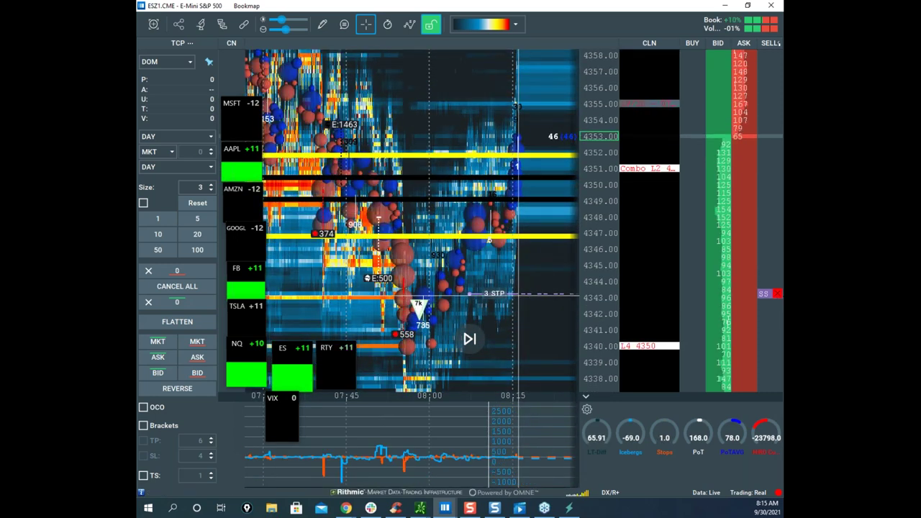
pyautogui.click(773, 293)
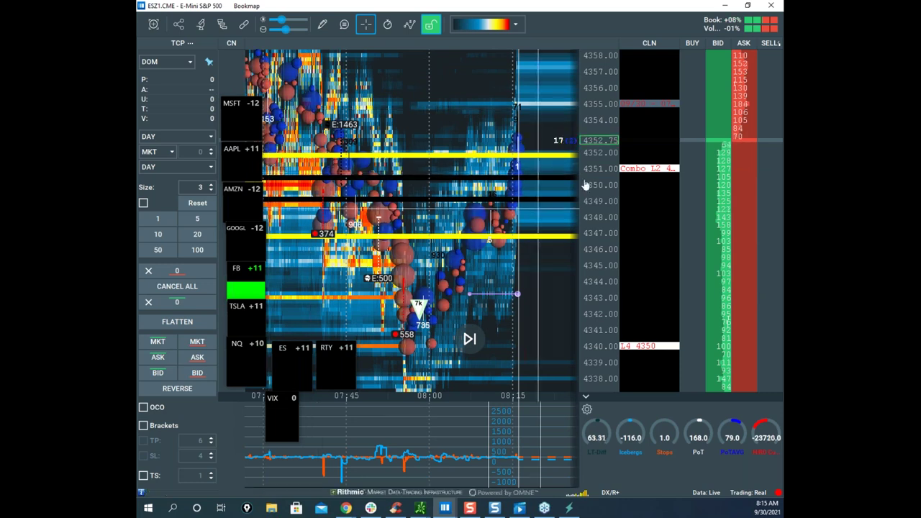
# Bring the remote desktop VWAP chart back to full screen for review and move it away again to return to Bookmap.
pyautogui.scroll(-2, 610, 147)
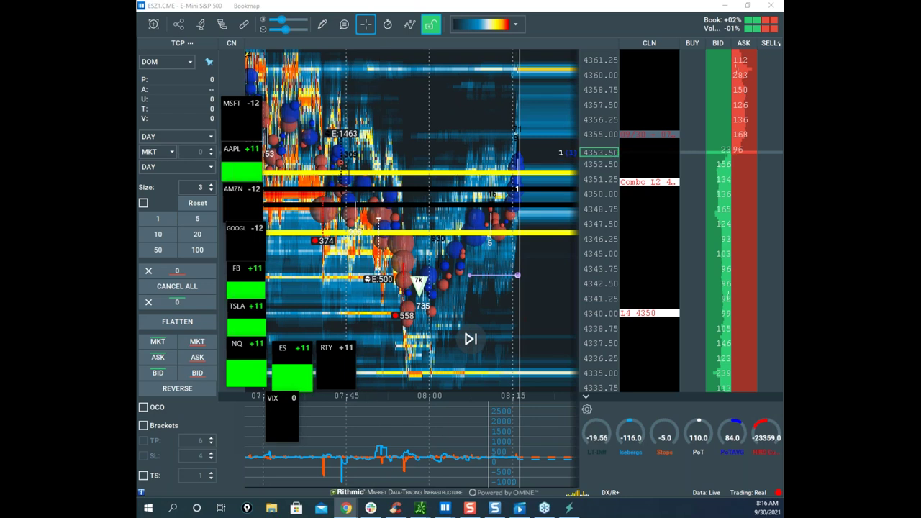
pyautogui.moveTo(138, 94); pyautogui.dragTo(612, 91)
pyautogui.click(673, 93)
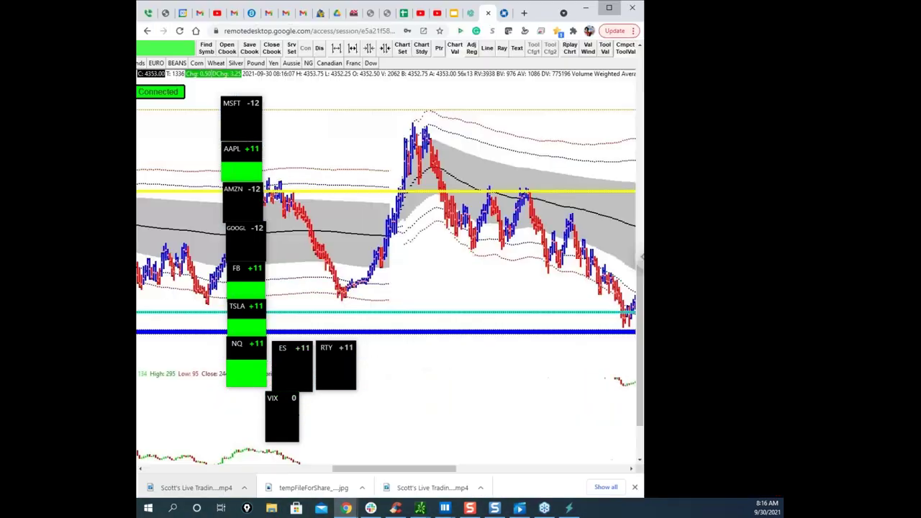
pyautogui.moveTo(588, 465); pyautogui.dragTo(582, 466)
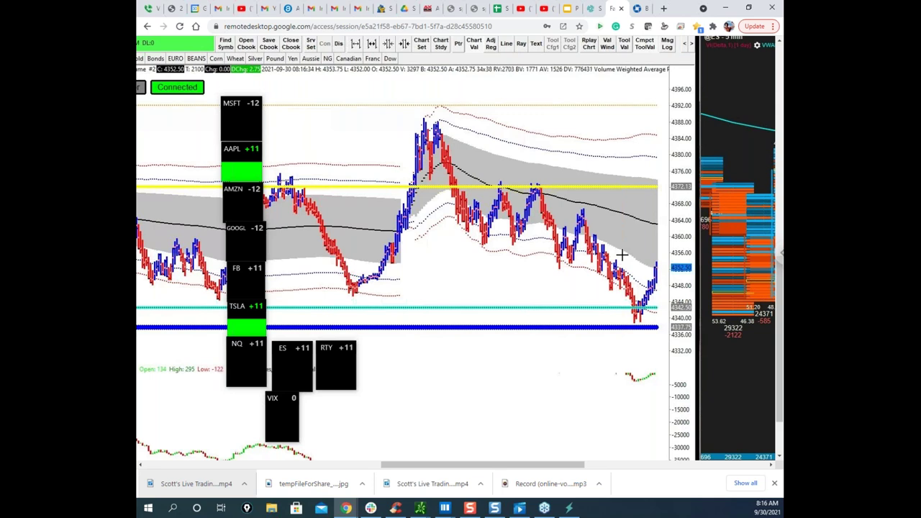
pyautogui.click(725, 8)
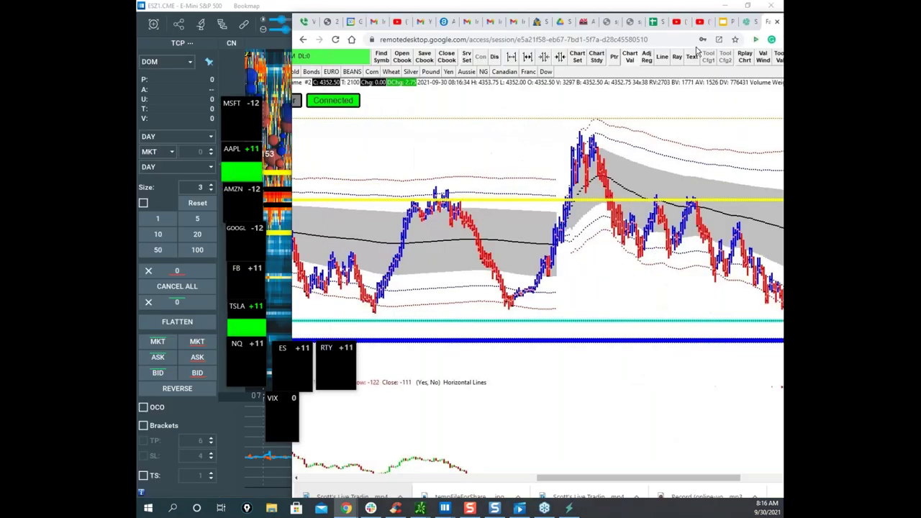
pyautogui.moveTo(591, 172); pyautogui.dragTo(595, 156)
pyautogui.scroll(3, 532, 175)
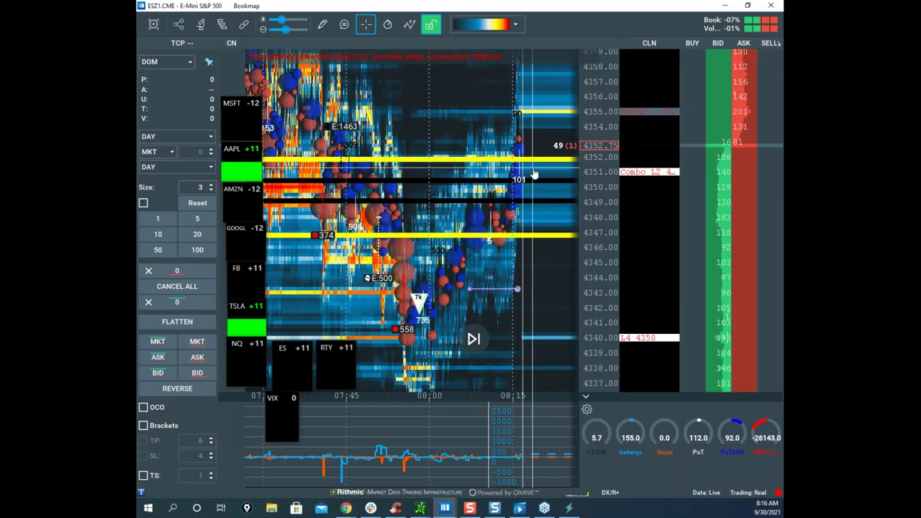
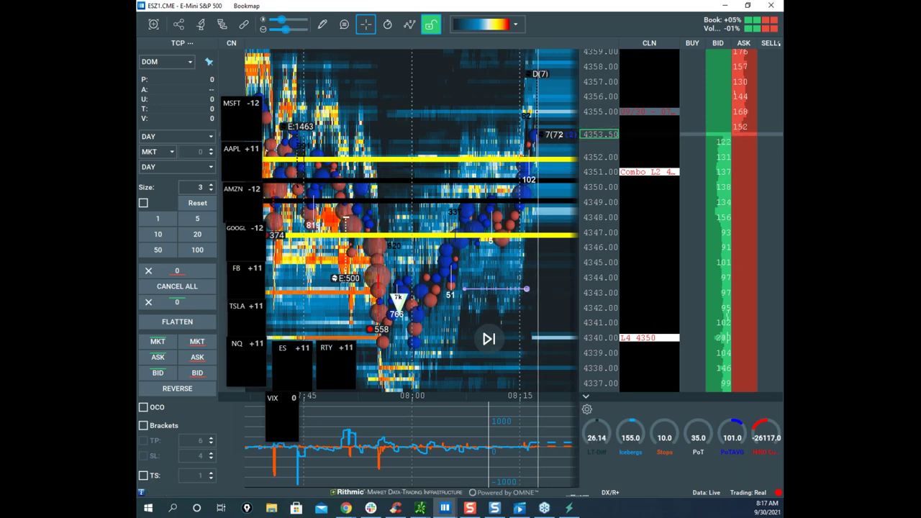
# Sketch yellow freehand lines and arrows around the latest Bookmap prices between 4351 and 4355 with an upward path, and clear them.
pyautogui.moveTo(617, 291); pyautogui.dragTo(614, 286)
pyautogui.moveTo(428, 130)
pyautogui.mouseDown()
pyautogui.moveTo(596, 132)
pyautogui.moveTo(538, 126)
pyautogui.moveTo(590, 122)
pyautogui.mouseUp()
pyautogui.moveTo(481, 157); pyautogui.dragTo(588, 146)
pyautogui.moveTo(540, 108); pyautogui.dragTo(548, 126)
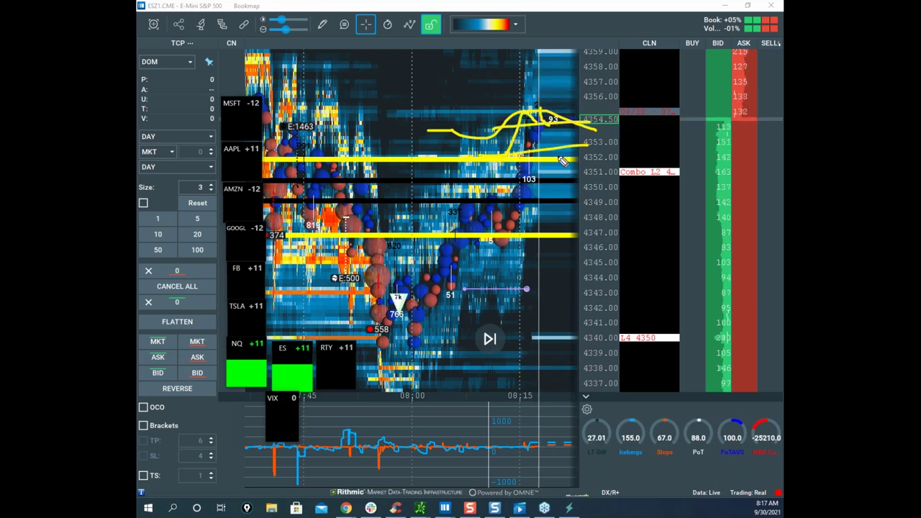
pyautogui.moveTo(563, 161)
pyautogui.mouseDown()
pyautogui.moveTo(554, 147)
pyautogui.moveTo(574, 231)
pyautogui.moveTo(568, 144)
pyautogui.moveTo(597, 25)
pyautogui.mouseUp()
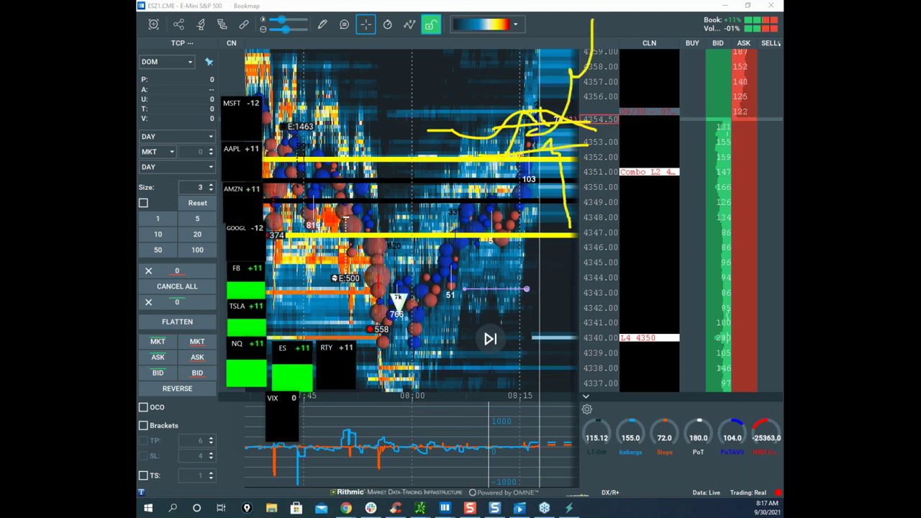
pyautogui.press('Escape')
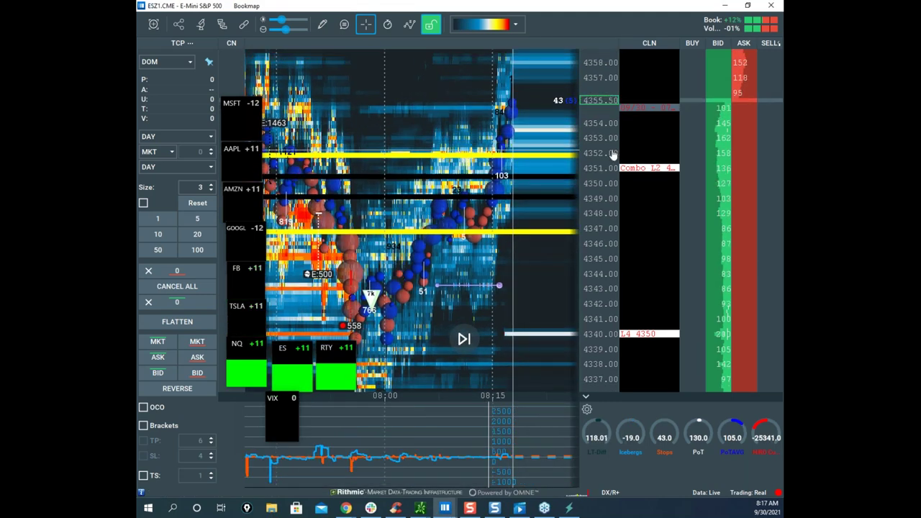
# Rescale and shift the Bookmap chart to examine the latest rally and the liquidity levels above it.
pyautogui.scroll(-3, 601, 134)
pyautogui.scroll(4, 600, 140)
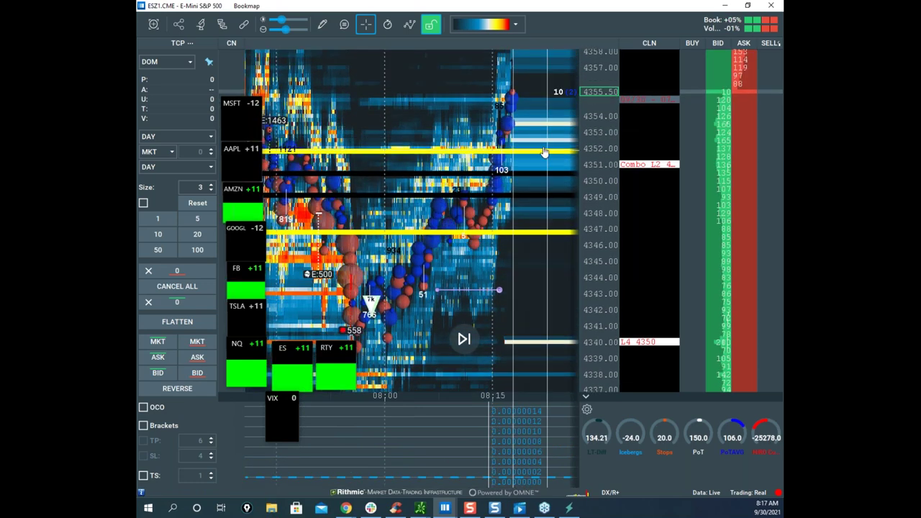
pyautogui.scroll(-4, 485, 172)
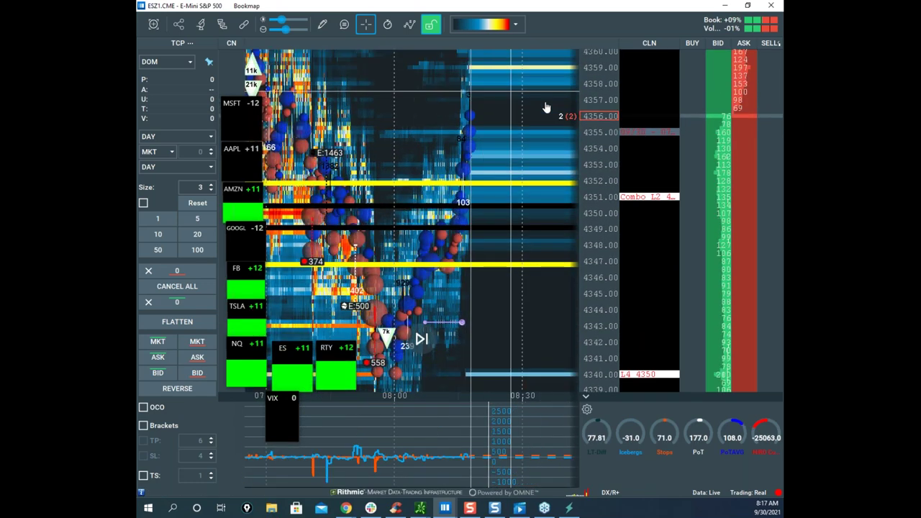
pyautogui.scroll(3, 493, 147)
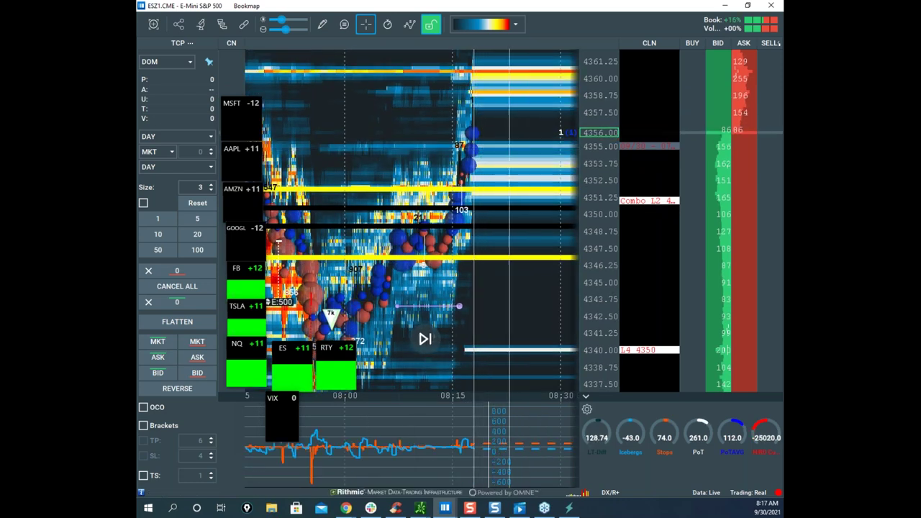
pyautogui.moveTo(448, 291); pyautogui.dragTo(491, 271)
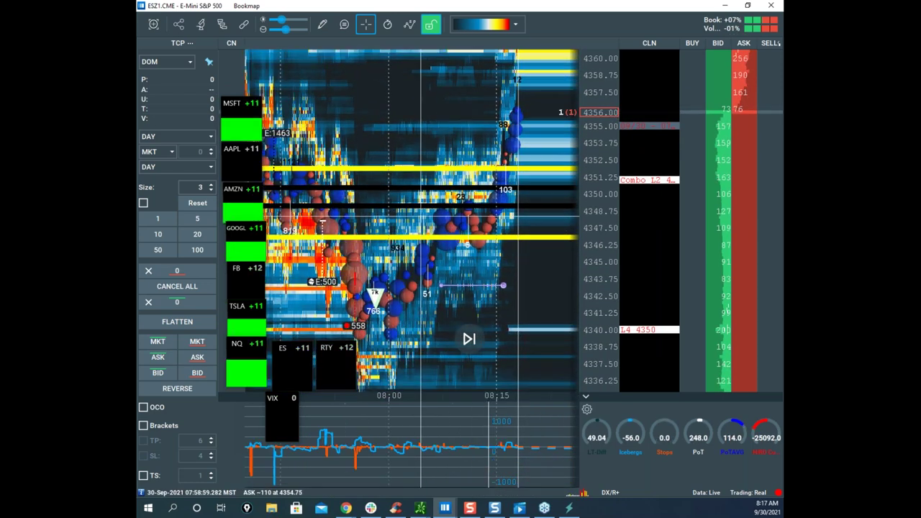
# Show the remote desktop window full-screen, restore the 6000 Volume VWAP chart to its tiled size, and maximize the 30-minute TPO profile chart.
pyautogui.moveTo(137, 46); pyautogui.dragTo(504, 47)
pyautogui.click(567, 45)
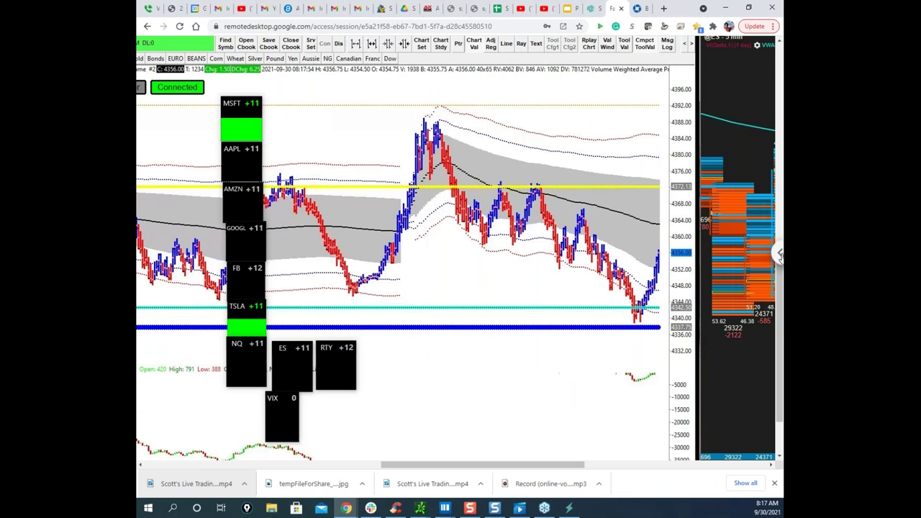
pyautogui.moveTo(779, 283); pyautogui.dragTo(779, 266)
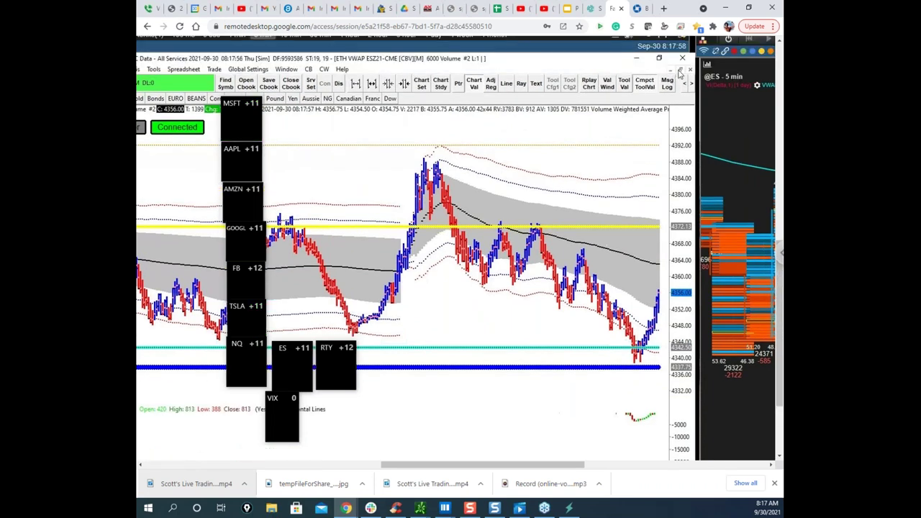
pyautogui.click(681, 70)
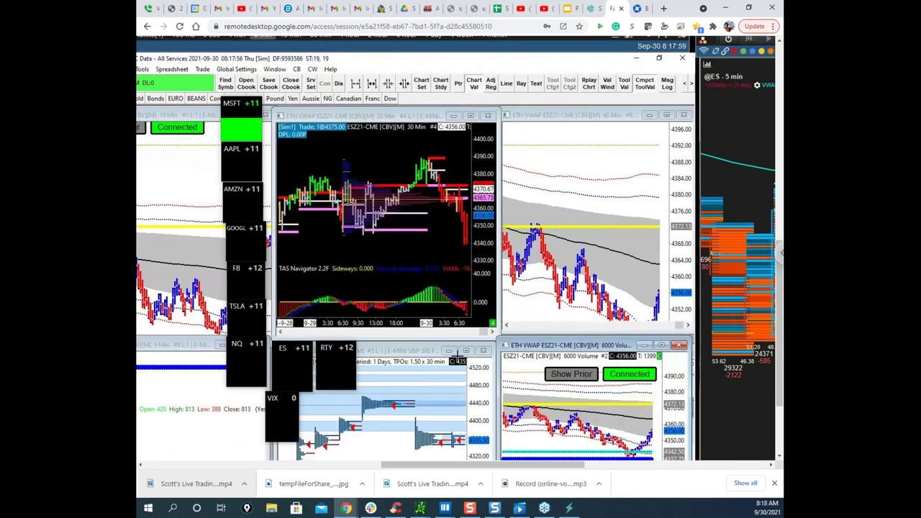
pyautogui.click(466, 351)
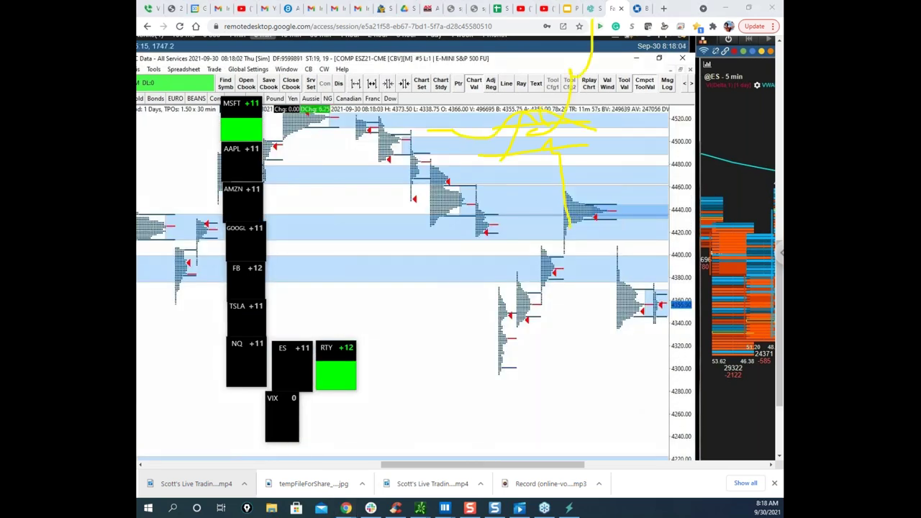
# Draw black freehand strokes extending below and above the latest session's TPO profile, and clear them.
pyautogui.moveTo(645, 325)
pyautogui.mouseDown()
pyautogui.moveTo(654, 321)
pyautogui.moveTo(662, 403)
pyautogui.mouseUp()
pyautogui.moveTo(662, 342); pyautogui.dragTo(658, 425)
pyautogui.moveTo(658, 322); pyautogui.dragTo(667, 291)
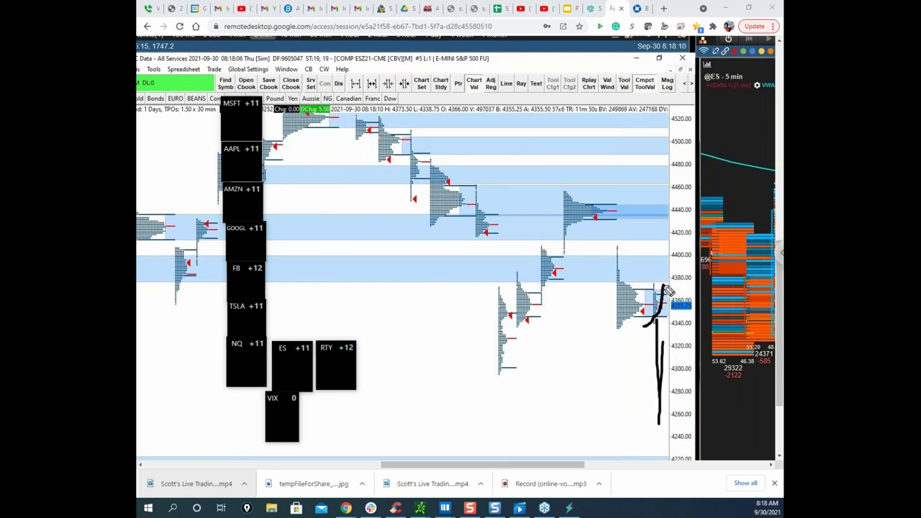
pyautogui.press('Escape')
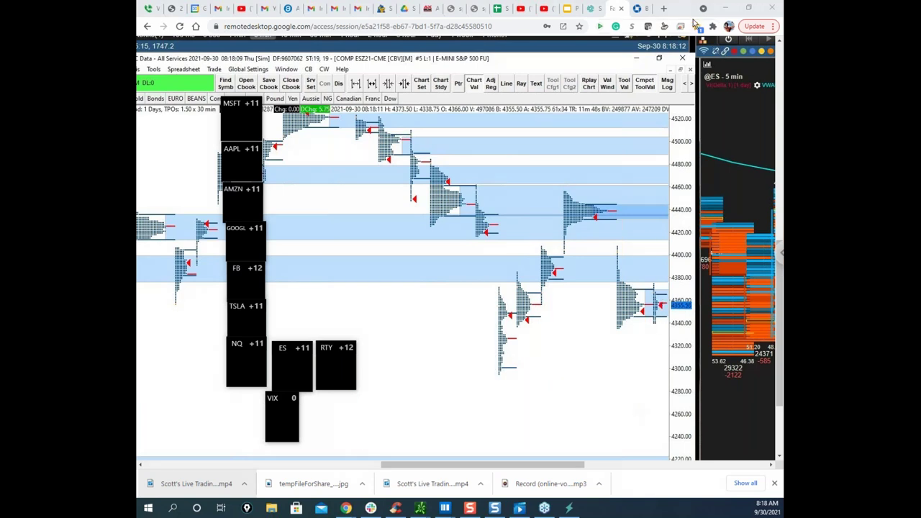
# Move the Chrome window off this screen and zoom out the Bookmap chart to show prices back to about 07:30.
pyautogui.moveTo(684, 12); pyautogui.dragTo(920, 72)
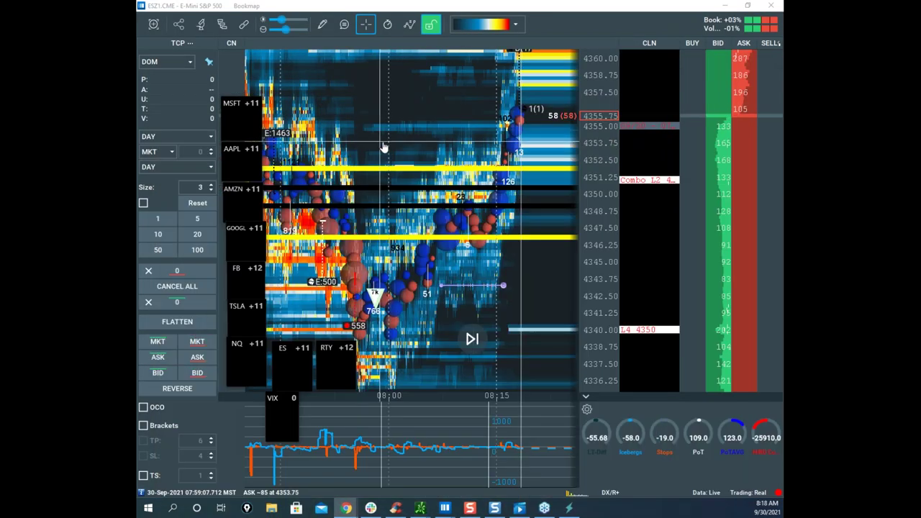
pyautogui.scroll(-2, 410, 153)
pyautogui.moveTo(410, 153); pyautogui.dragTo(428, 170)
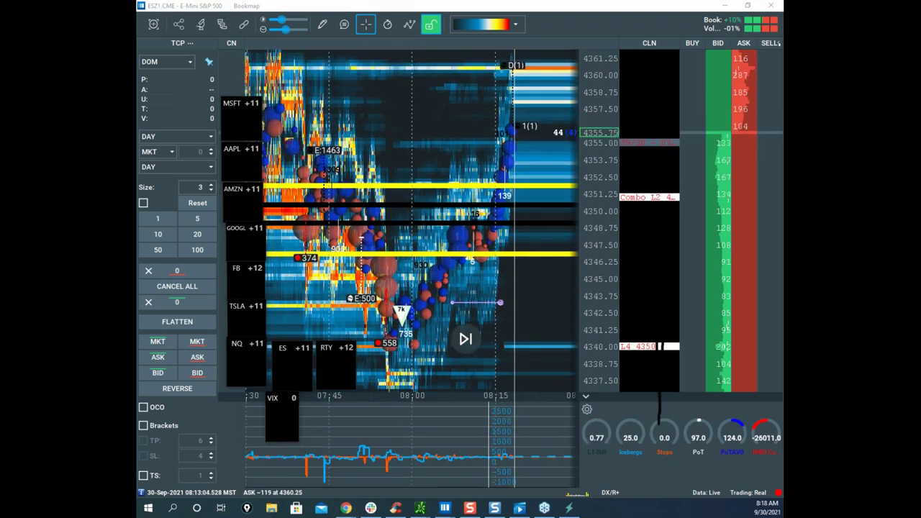
# Draw a yellow freehand zigzag over the dip around 08:00 with loops around the price levels and upward strokes, and clear them.
pyautogui.moveTo(459, 269)
pyautogui.mouseDown()
pyautogui.moveTo(523, 420)
pyautogui.moveTo(521, 400)
pyautogui.mouseUp()
pyautogui.moveTo(507, 286)
pyautogui.mouseDown()
pyautogui.moveTo(577, 316)
pyautogui.moveTo(610, 309)
pyautogui.mouseUp()
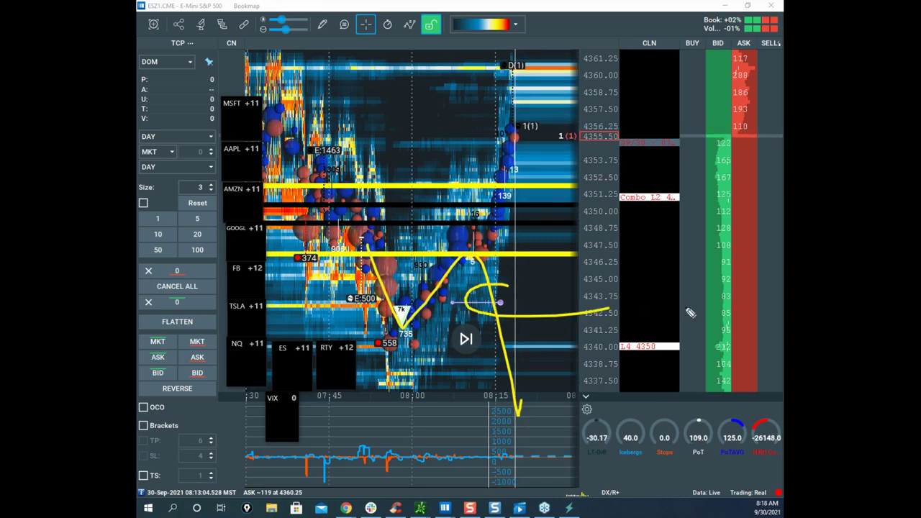
pyautogui.moveTo(454, 178)
pyautogui.mouseDown()
pyautogui.moveTo(362, 188)
pyautogui.moveTo(515, 289)
pyautogui.moveTo(525, 307)
pyautogui.mouseUp()
pyautogui.moveTo(424, 264)
pyautogui.mouseDown()
pyautogui.moveTo(506, 154)
pyautogui.moveTo(531, 65)
pyautogui.moveTo(572, 114)
pyautogui.mouseUp()
pyautogui.moveTo(424, 167)
pyautogui.mouseDown()
pyautogui.moveTo(277, 216)
pyautogui.moveTo(467, 284)
pyautogui.moveTo(502, 255)
pyautogui.mouseUp()
pyautogui.moveTo(471, 207); pyautogui.dragTo(467, 210)
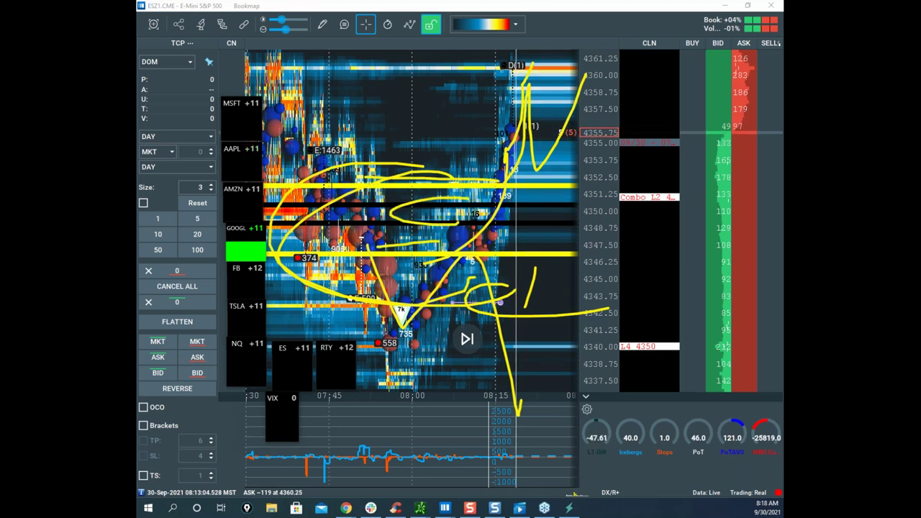
pyautogui.press('e')
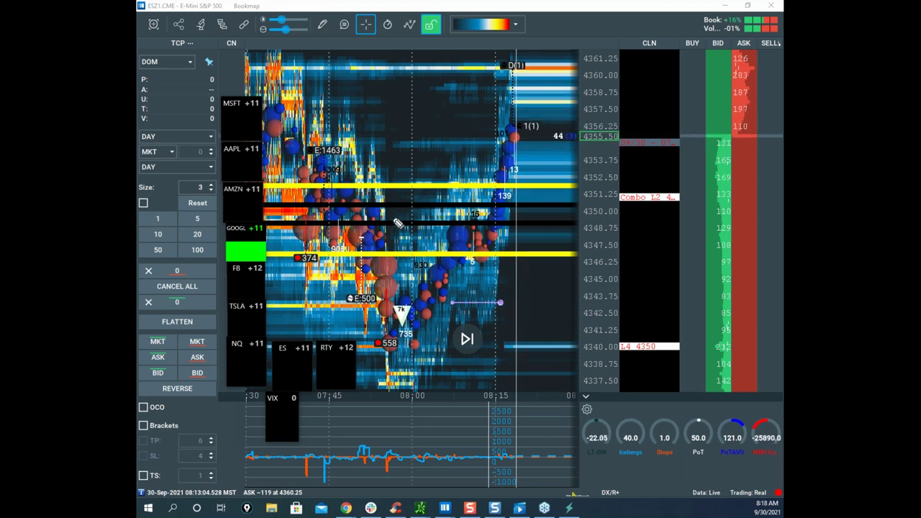
# Trace the drop into the 08:00 low and its rebound in yellow, add loops beside the levels, and clear the strokes.
pyautogui.moveTo(366, 241); pyautogui.dragTo(407, 352)
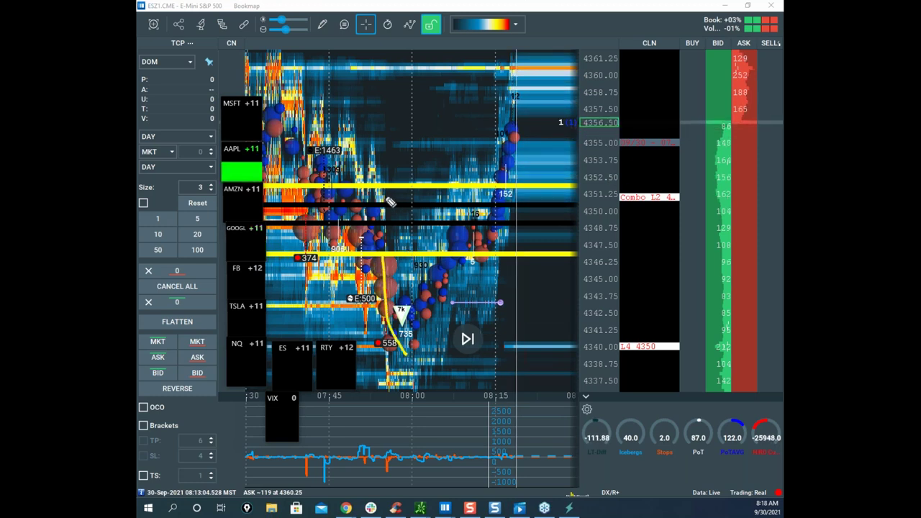
pyautogui.moveTo(366, 191)
pyautogui.mouseDown()
pyautogui.moveTo(409, 355)
pyautogui.moveTo(445, 270)
pyautogui.mouseUp()
pyautogui.moveTo(451, 174)
pyautogui.mouseDown()
pyautogui.moveTo(425, 248)
pyautogui.moveTo(502, 312)
pyautogui.mouseUp()
pyautogui.moveTo(453, 283); pyautogui.dragTo(538, 314)
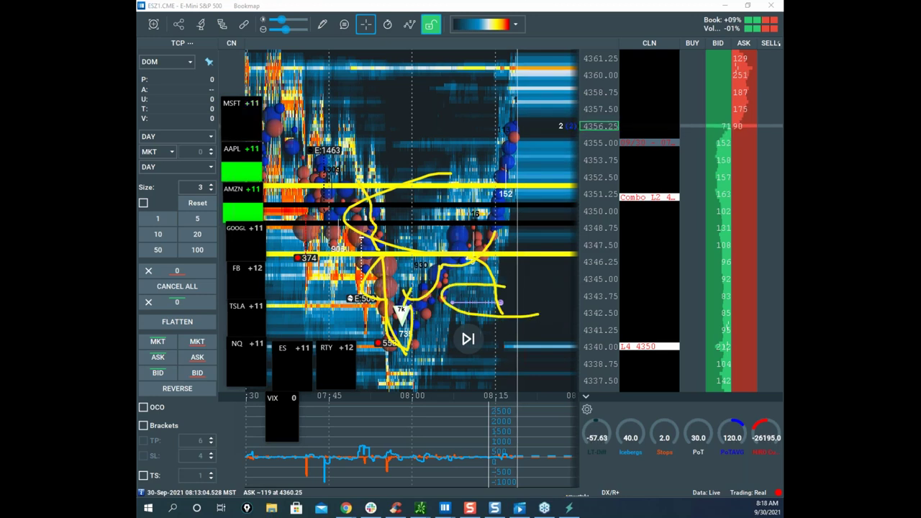
pyautogui.press('e')
# Draw the drop, rebound and pullback path, circle the middle price zone, extend a stroke to the latest high, and leave drawing mode.
pyautogui.moveTo(358, 206); pyautogui.dragTo(391, 341)
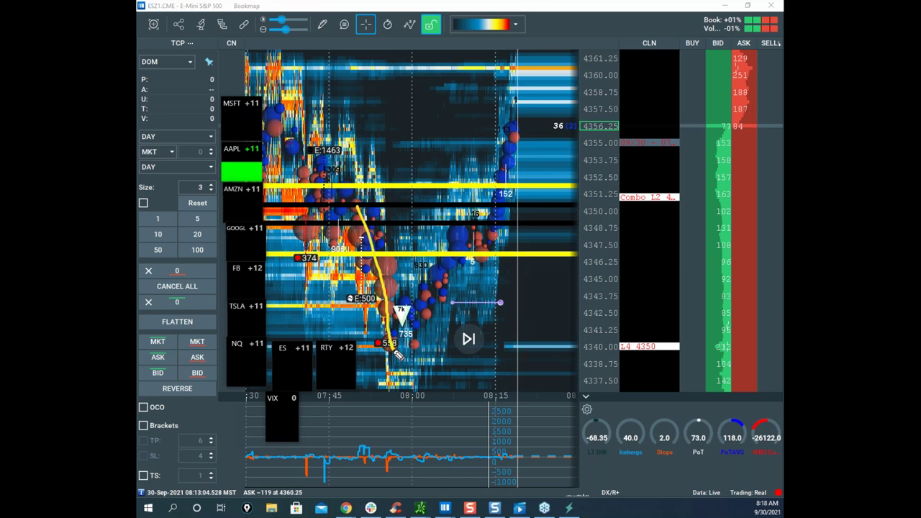
pyautogui.moveTo(483, 262)
pyautogui.mouseDown()
pyautogui.moveTo(499, 301)
pyautogui.moveTo(489, 306)
pyautogui.mouseUp()
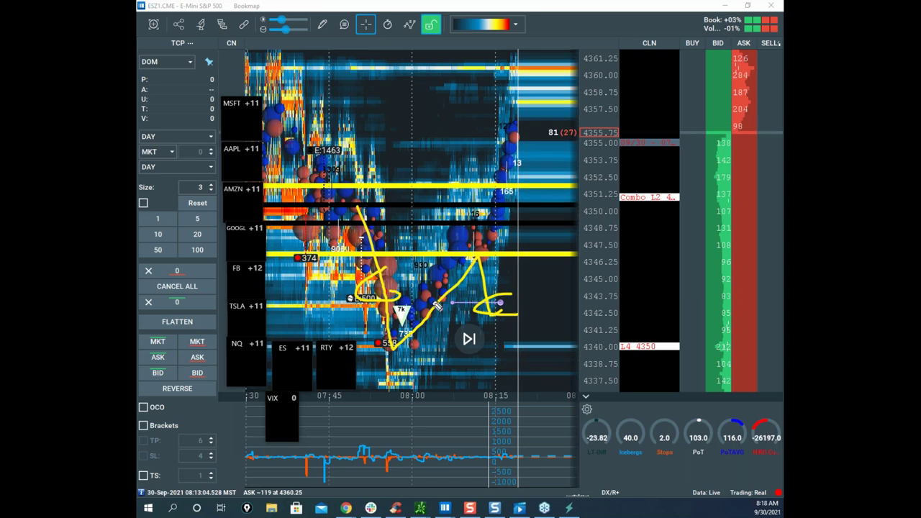
pyautogui.moveTo(527, 167)
pyautogui.mouseDown()
pyautogui.moveTo(331, 295)
pyautogui.moveTo(637, 161)
pyautogui.mouseUp()
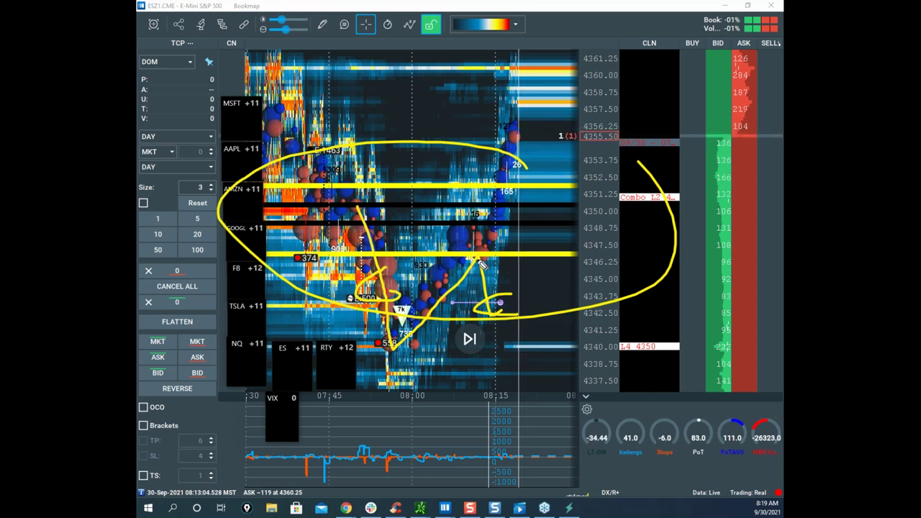
pyautogui.moveTo(432, 304); pyautogui.dragTo(517, 122)
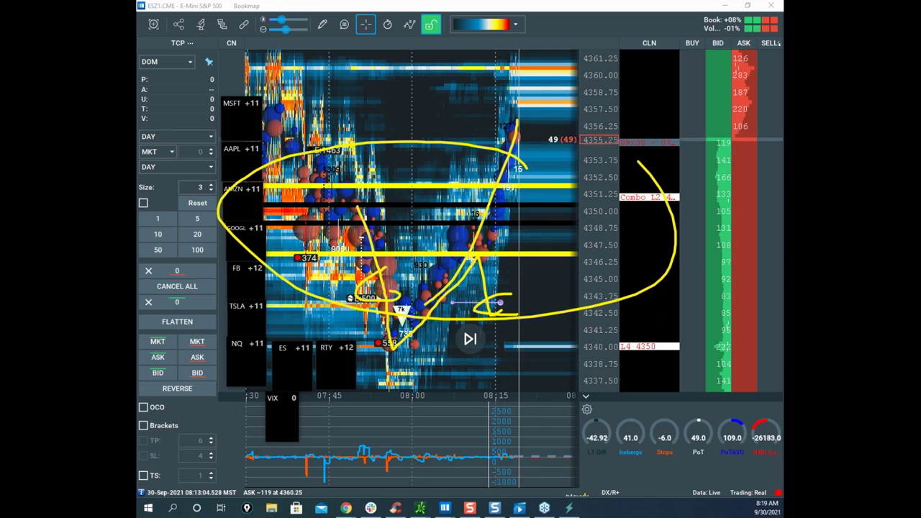
pyautogui.press('Escape')
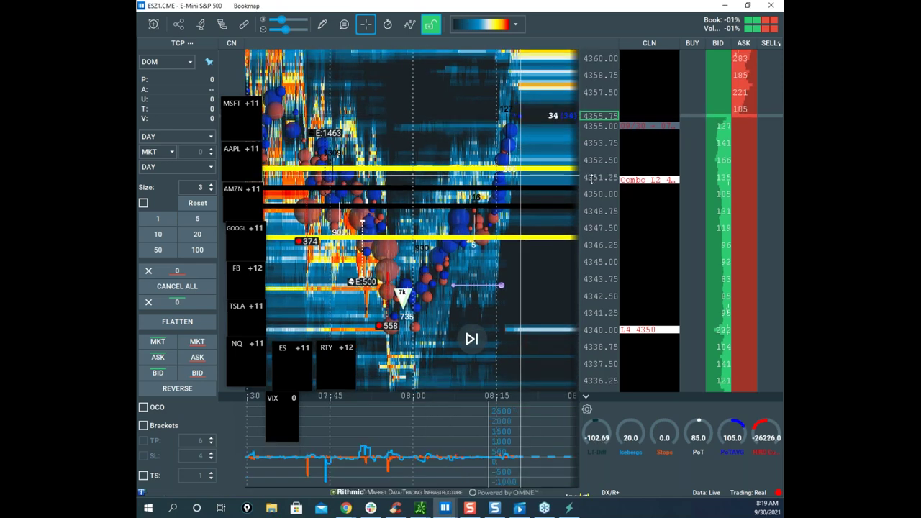
# Rescale the Bookmap time and price axes to examine the 08:15 rally and the liquidity above it.
pyautogui.scroll(2, 537, 164)
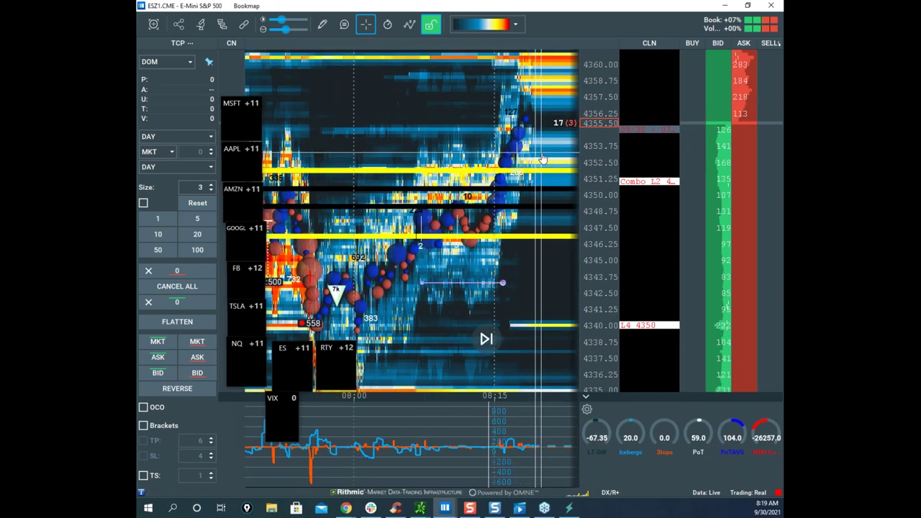
pyautogui.scroll(-1, 543, 158)
pyautogui.scroll(-2, 543, 158)
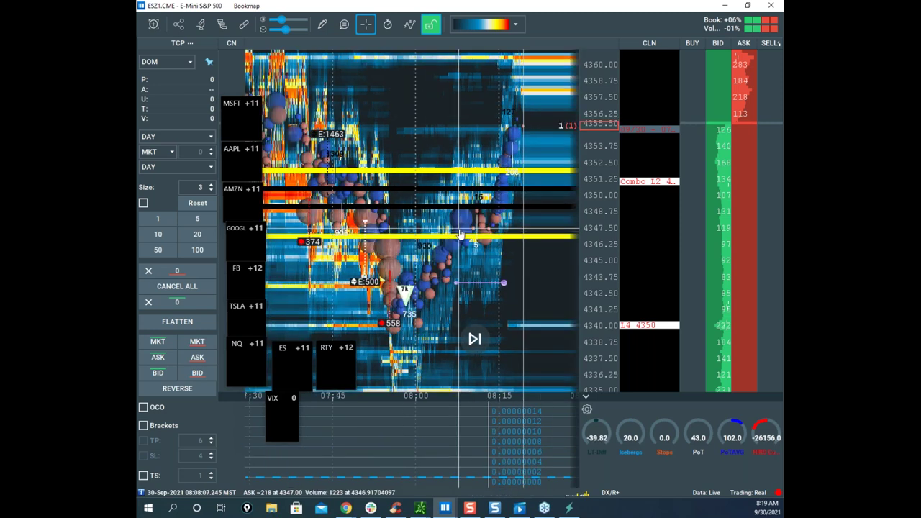
pyautogui.scroll(-2, 592, 175)
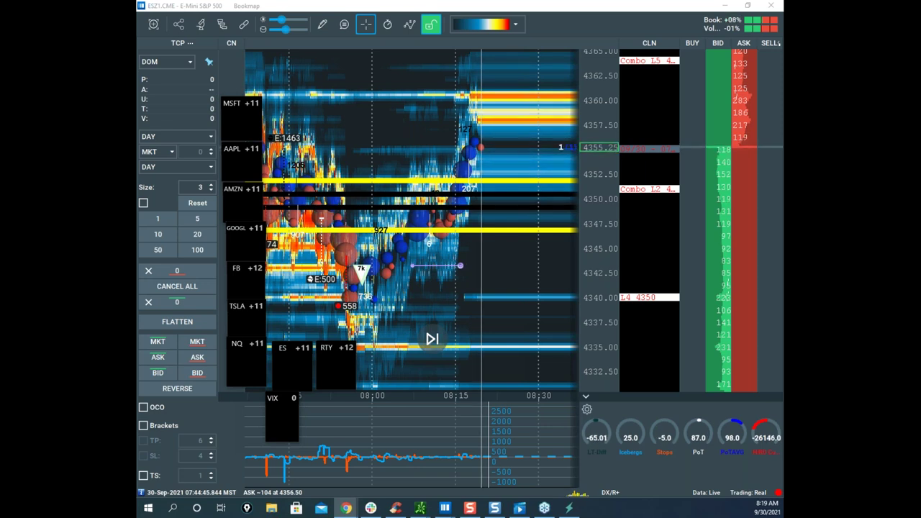
pyautogui.click(524, 129)
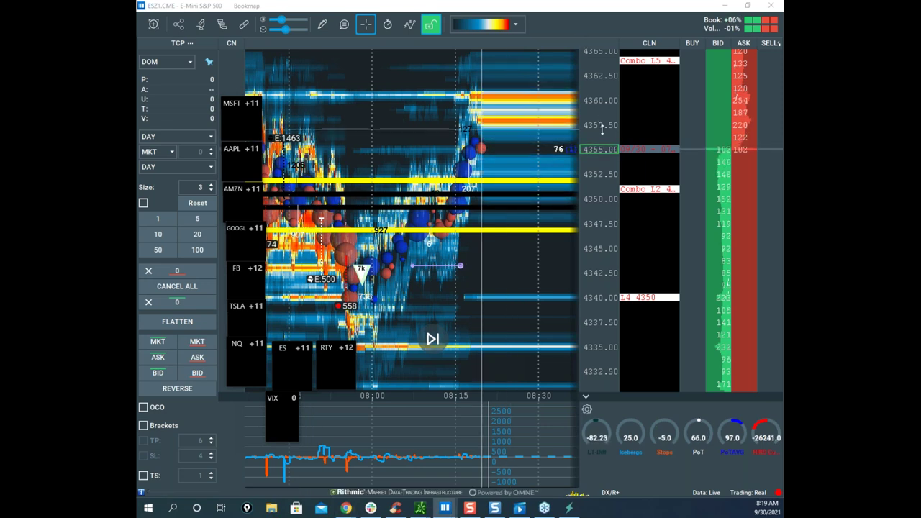
pyautogui.scroll(5, 523, 115)
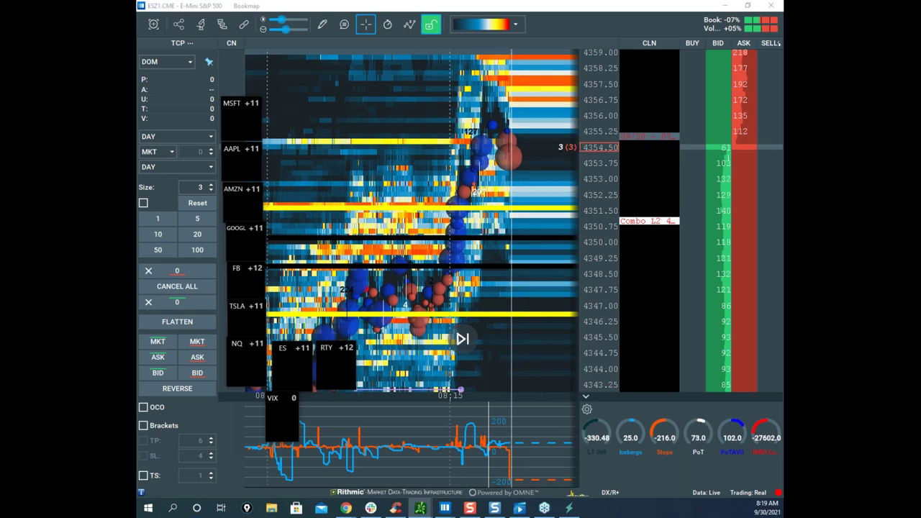
# Bring up the thinkorswim 5-minute /ES chart window, minimize it, and widen the Bookmap price range.
pyautogui.click(420, 508)
pyautogui.moveTo(422, 263); pyautogui.dragTo(532, 171)
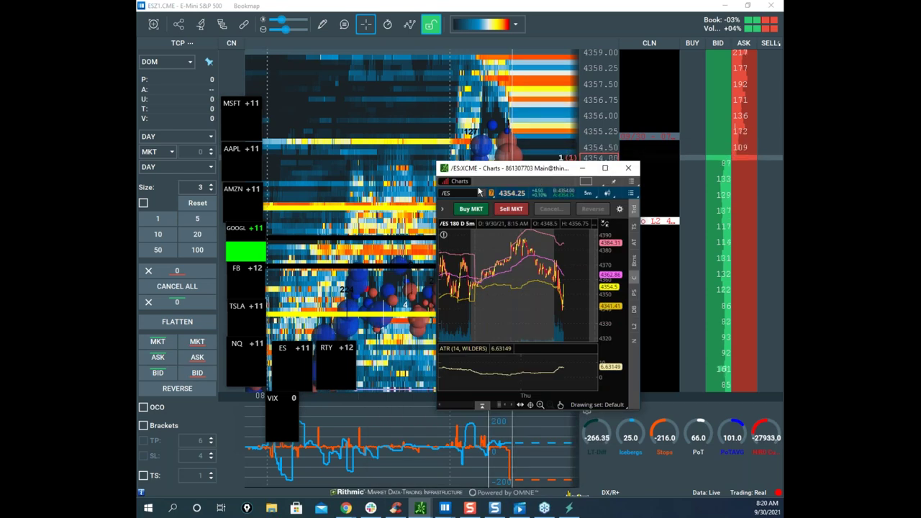
pyautogui.click(582, 169)
pyautogui.scroll(-4, 597, 198)
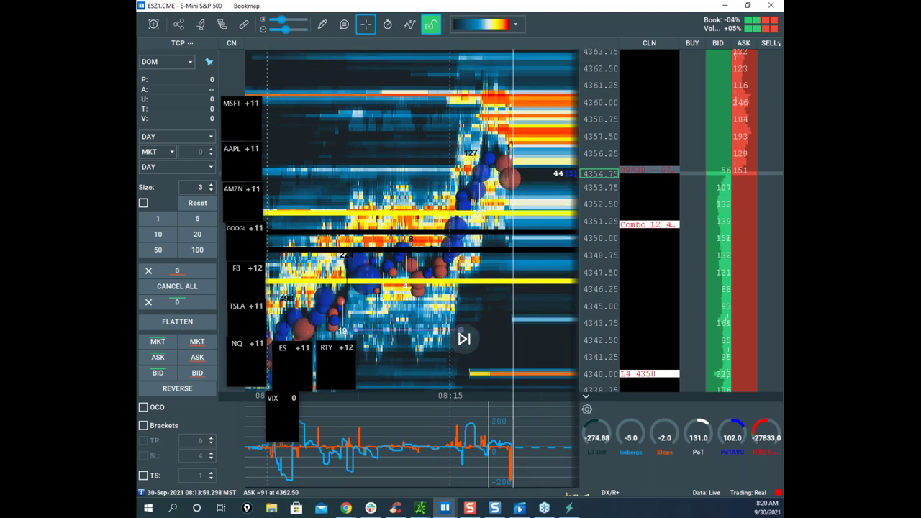
# Draw a yellow zigzag from the lower yellow level down towards 4340, leave drawing mode, and shift the Bookmap chart.
pyautogui.hotkey('ctrl', 'shift', 'd')
pyautogui.rightClick(624, 192)
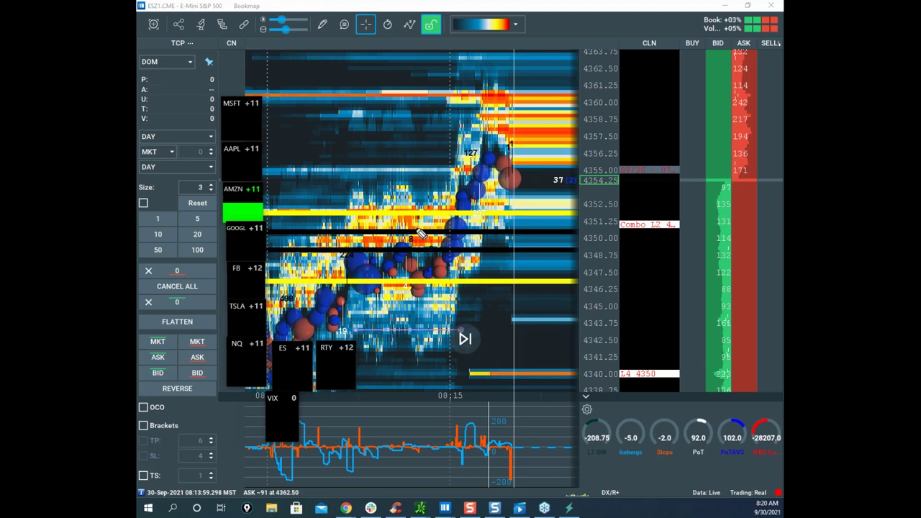
pyautogui.moveTo(423, 285)
pyautogui.mouseDown()
pyautogui.moveTo(442, 348)
pyautogui.moveTo(470, 290)
pyautogui.moveTo(477, 369)
pyautogui.mouseUp()
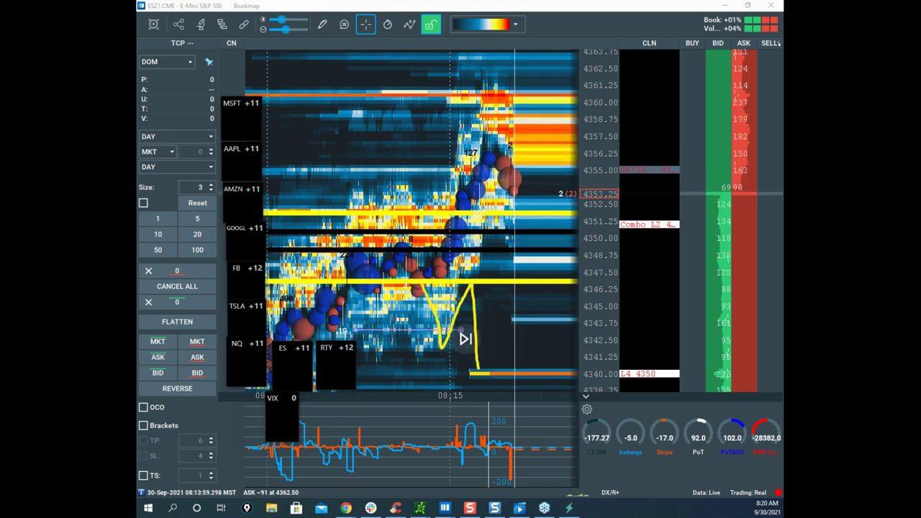
pyautogui.press('Escape')
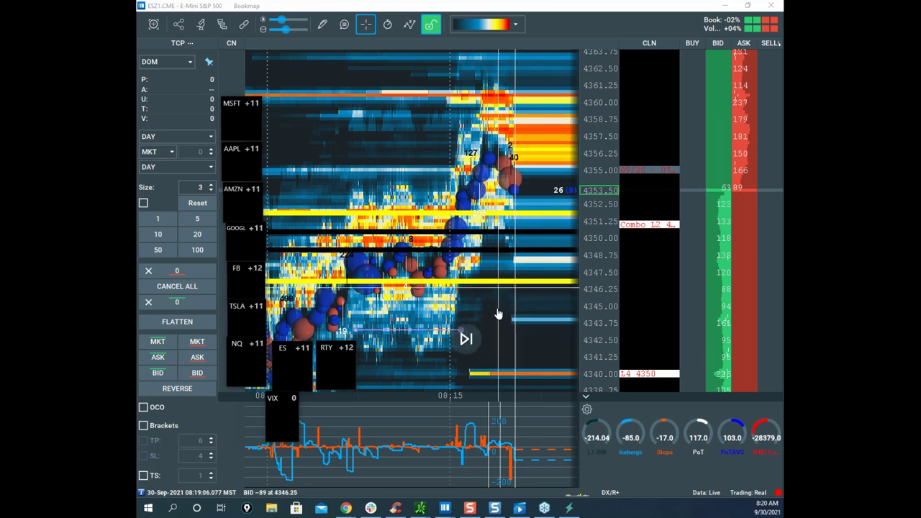
pyautogui.moveTo(450, 282); pyautogui.dragTo(484, 252)
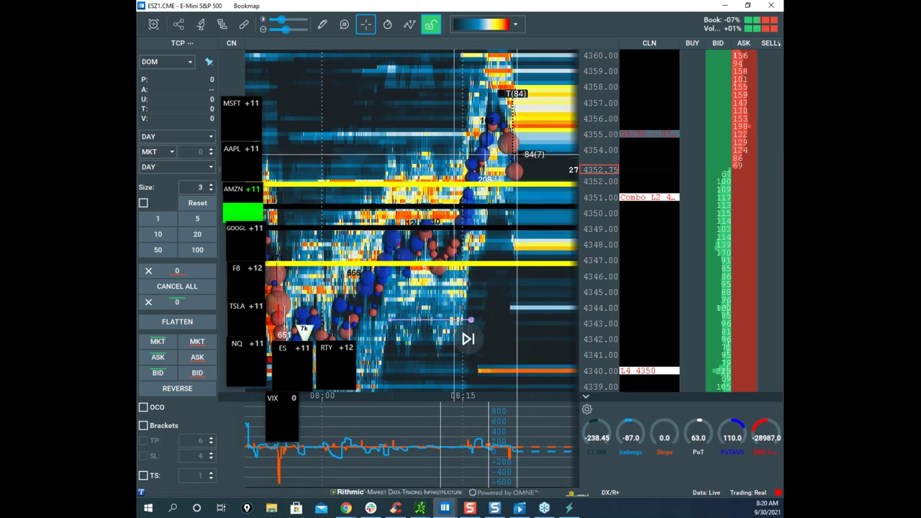
# Switch to the thinkorswim 5-minute /ES chart, maximize it, and dismiss the leftover zigzag annotation.
pyautogui.click(420, 508)
pyautogui.moveTo(407, 154); pyautogui.dragTo(449, 132)
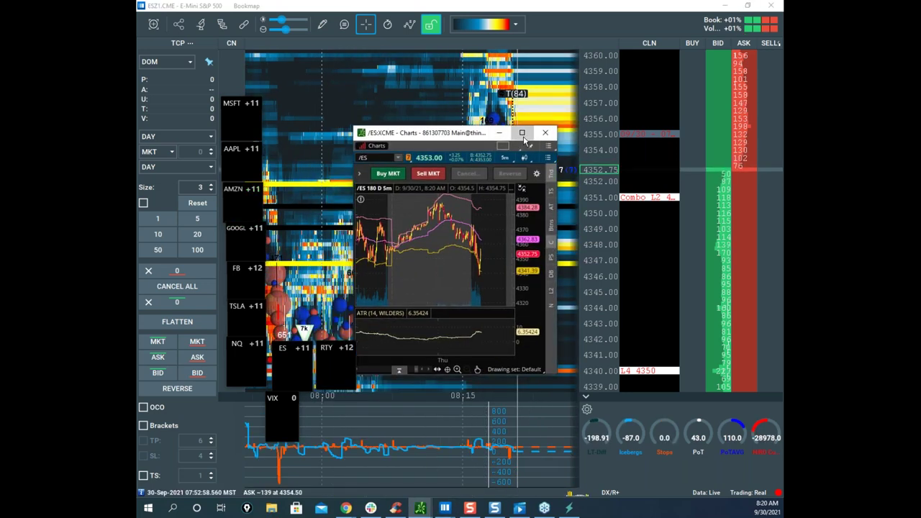
pyautogui.click(523, 135)
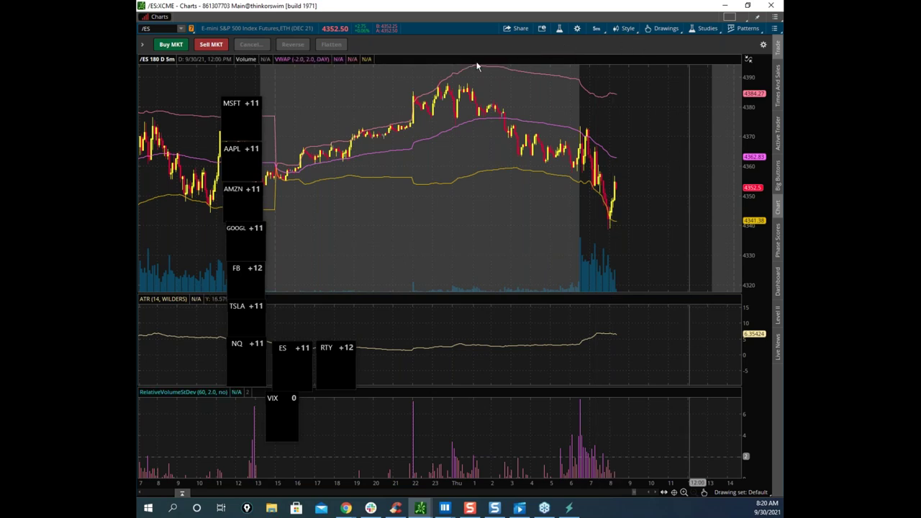
pyautogui.moveTo(422, 284); pyautogui.dragTo(478, 368)
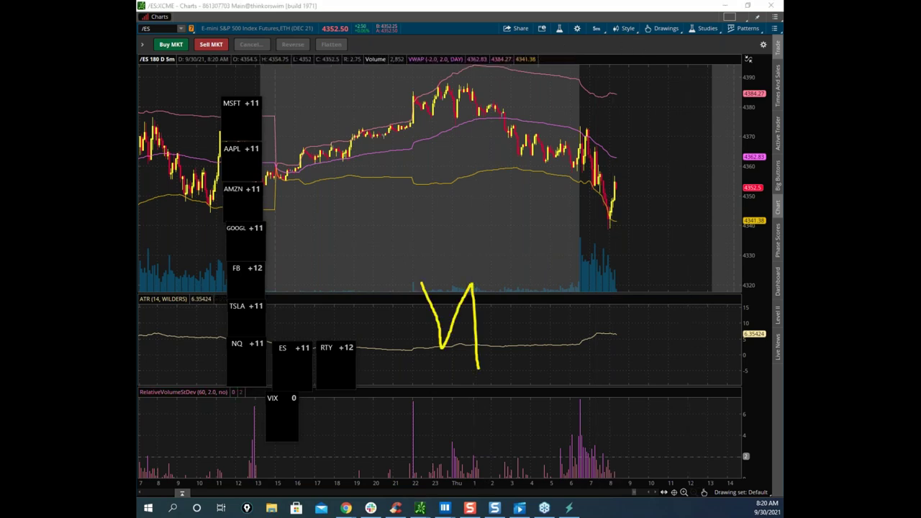
pyautogui.press('Escape')
pyautogui.moveTo(758, 368); pyautogui.dragTo(768, 335)
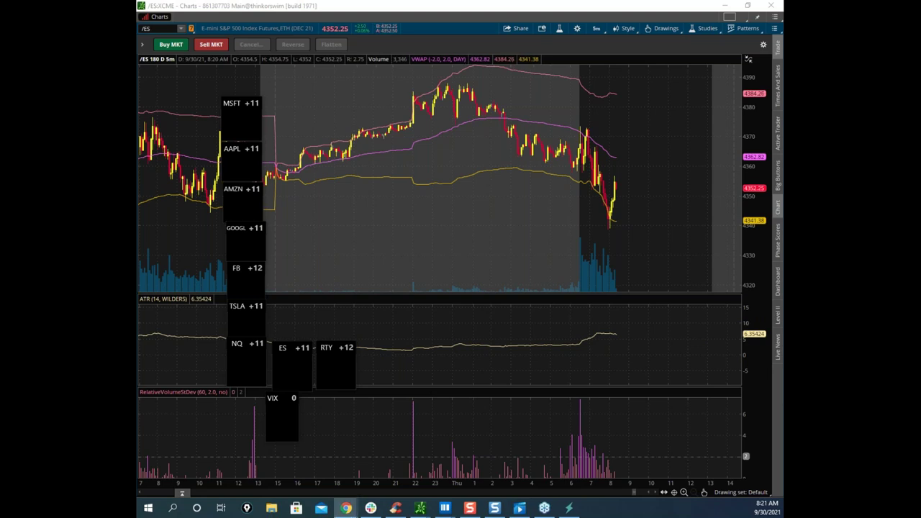
# Bring the one-hour /ES chart window forward and move it off this screen.
pyautogui.click(420, 508)
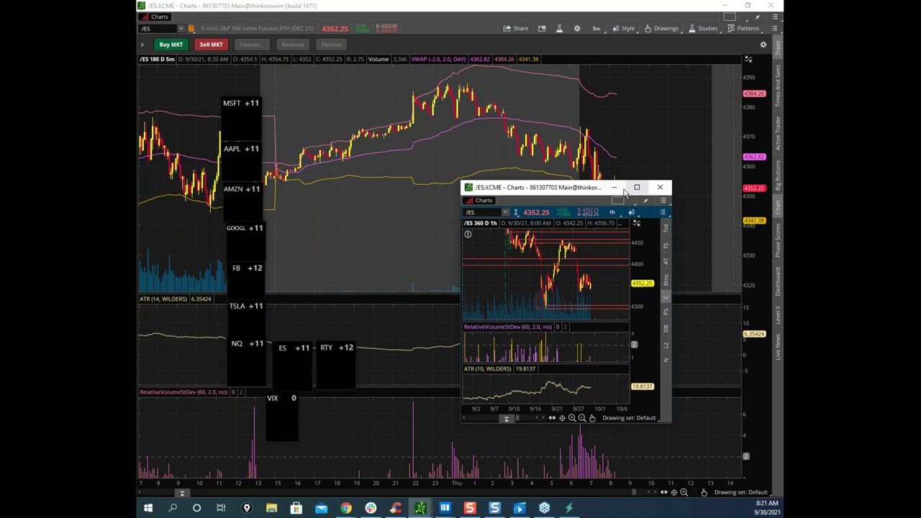
pyautogui.moveTo(578, 190); pyautogui.dragTo(138, 190)
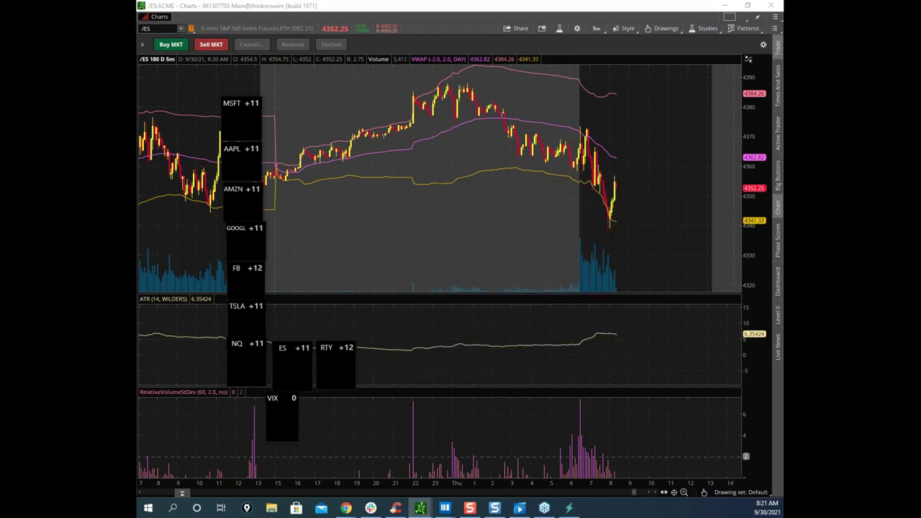
# Circle the 5-minute ATR reading, handwrite 24 beside it, draw two strokes rising from the session low, and leave drawing mode.
pyautogui.moveTo(762, 310); pyautogui.dragTo(783, 350)
pyautogui.rightClick(651, 175)
pyautogui.moveTo(606, 230); pyautogui.dragTo(625, 55)
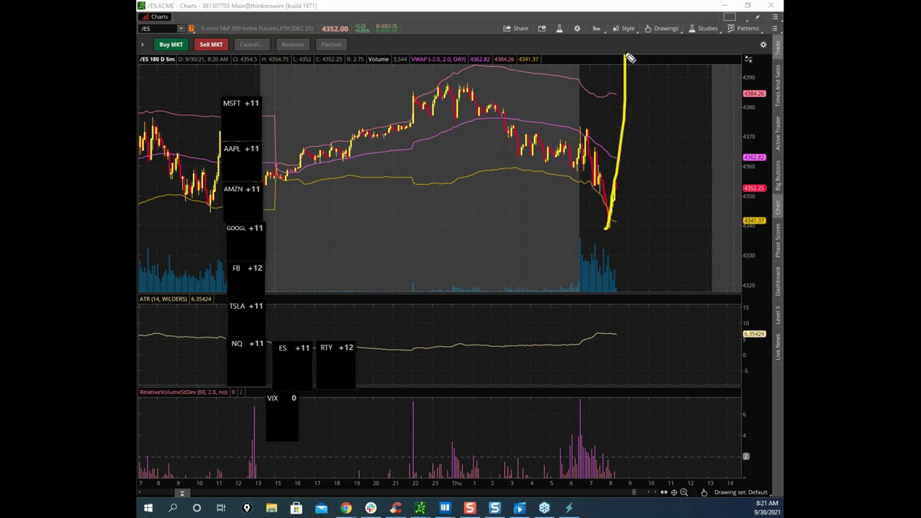
pyautogui.moveTo(768, 312); pyautogui.dragTo(771, 346)
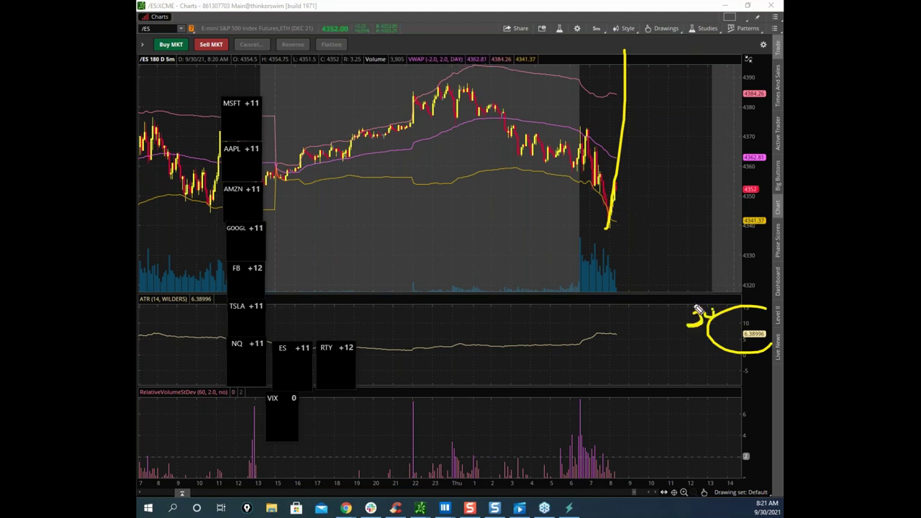
pyautogui.moveTo(732, 314); pyautogui.dragTo(741, 308)
pyautogui.moveTo(603, 233); pyautogui.dragTo(611, 112)
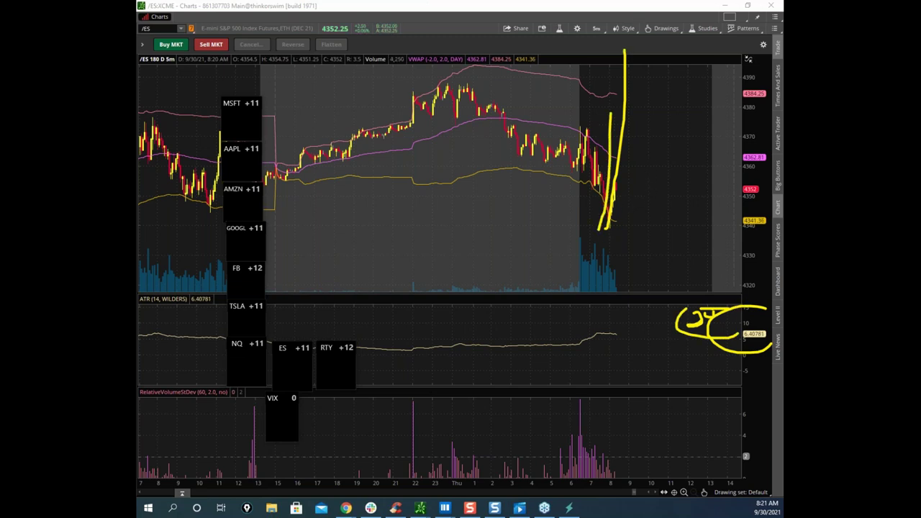
pyautogui.press('Escape')
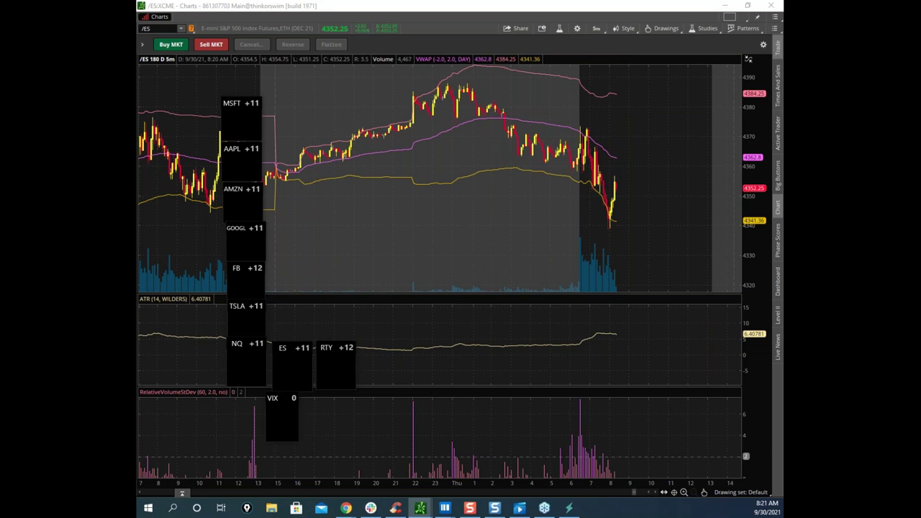
# Bring the one-hour /ES chart back to this screen, maximize it, and clear the leftover yellow annotations.
pyautogui.moveTo(537, 140); pyautogui.dragTo(556, 139)
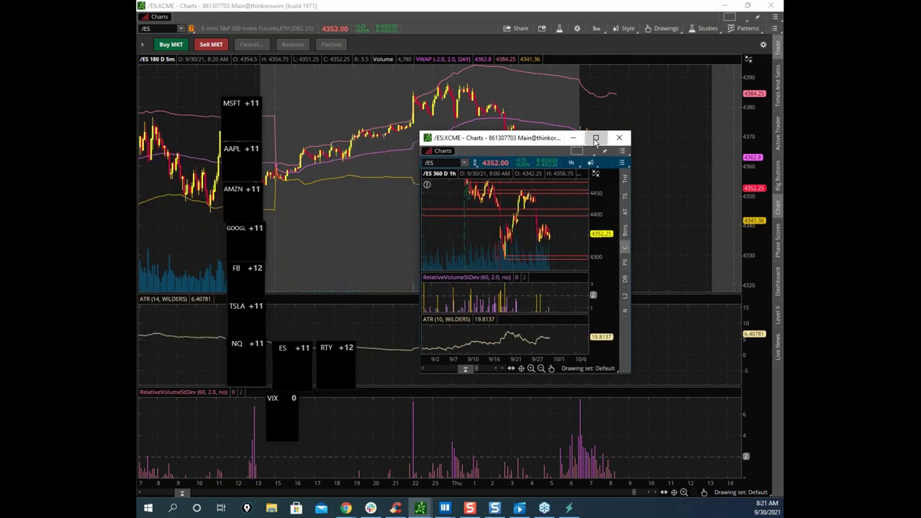
pyautogui.click(596, 138)
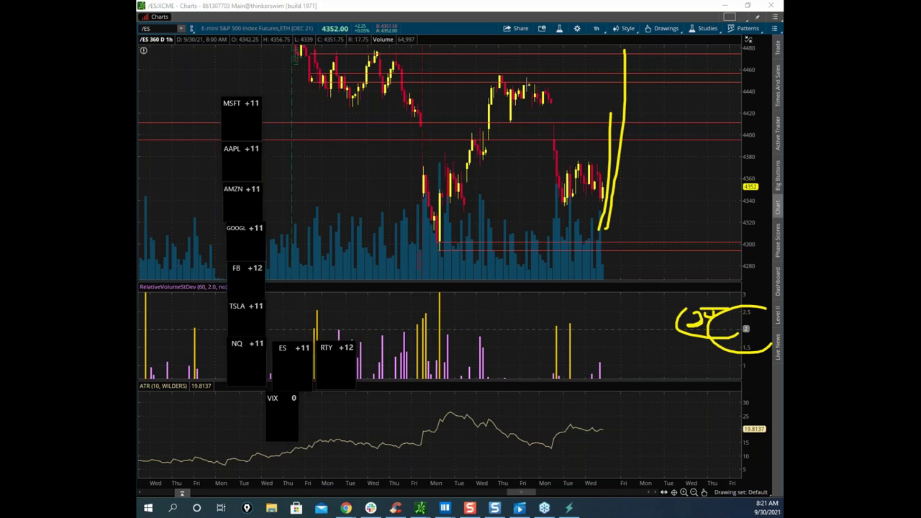
pyautogui.rightClick(662, 297)
# Circle the one-hour ATR reading twice in yellow and handwrite 4pt above it.
pyautogui.moveTo(765, 416); pyautogui.dragTo(777, 444)
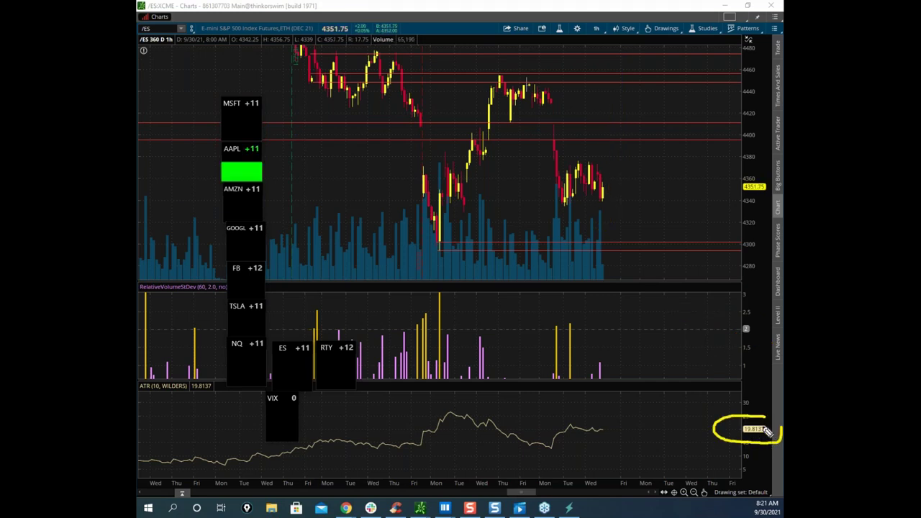
pyautogui.moveTo(687, 341)
pyautogui.mouseDown()
pyautogui.moveTo(698, 365)
pyautogui.moveTo(712, 348)
pyautogui.moveTo(720, 364)
pyautogui.moveTo(732, 350)
pyautogui.mouseUp()
pyautogui.moveTo(760, 400); pyautogui.dragTo(748, 434)
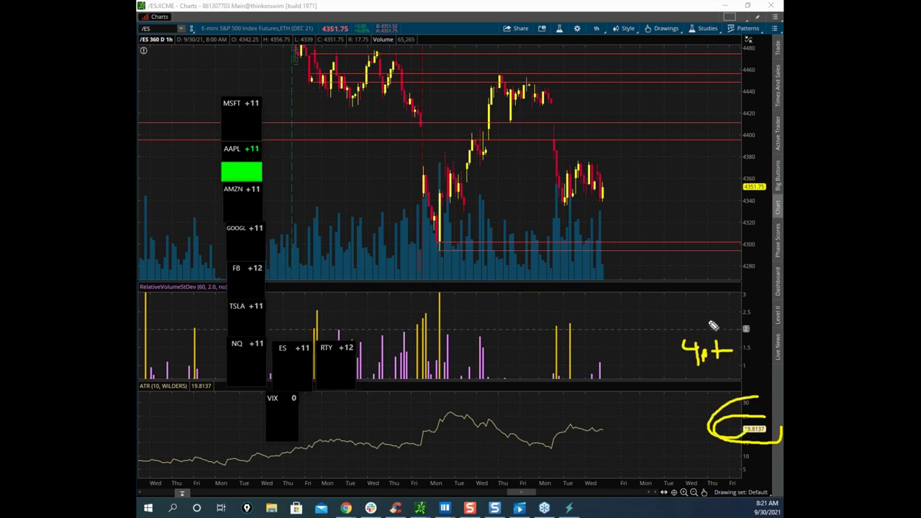
# Draw two yellow strokes rising from the latest one-hour candle near 4340 to about 4420, and leave drawing mode.
pyautogui.moveTo(601, 201); pyautogui.dragTo(612, 113)
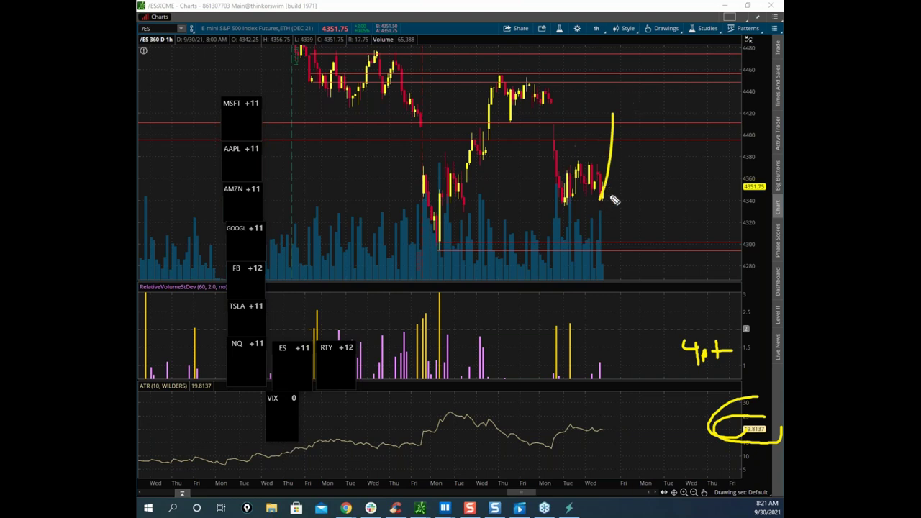
pyautogui.moveTo(603, 200); pyautogui.dragTo(625, 111)
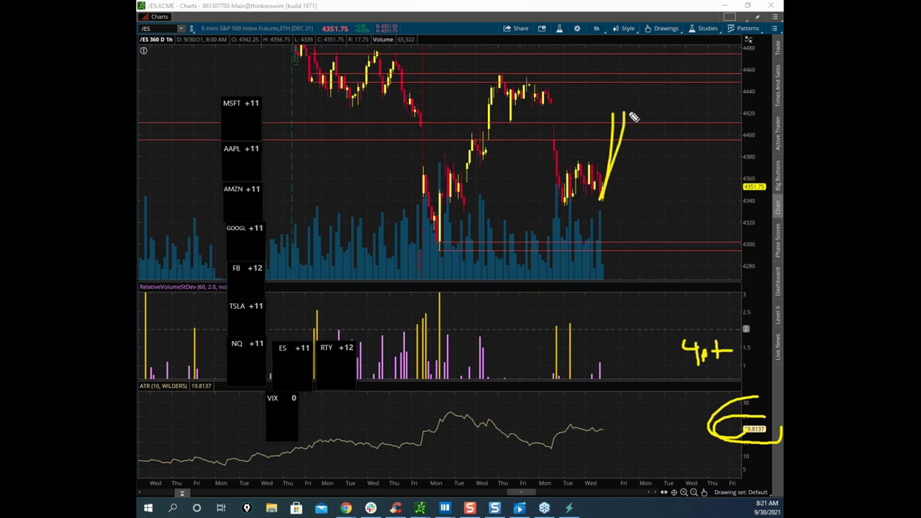
pyautogui.press('Escape')
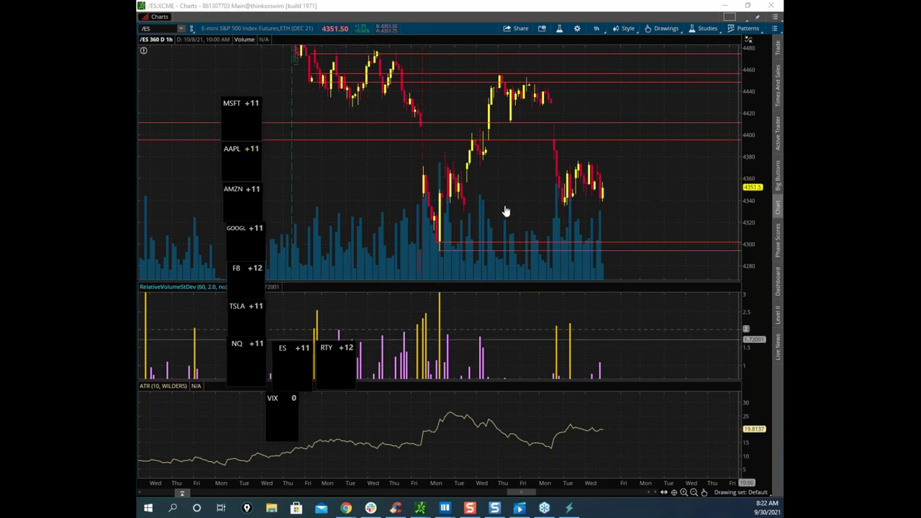
# Move the /ES chart windows off this screen to reveal Bookmap, and fit the heatmap around the rise after 08:00.
pyautogui.click(653, 8)
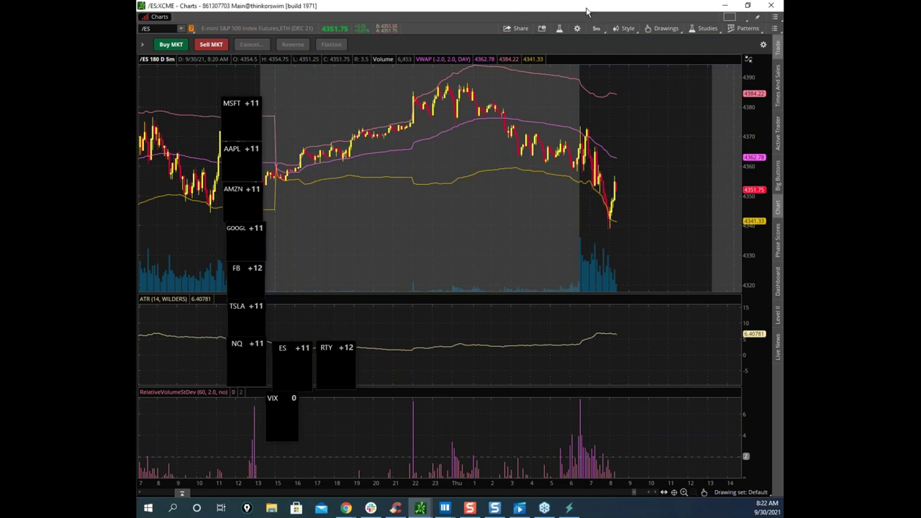
pyautogui.moveTo(588, 16); pyautogui.dragTo(547, 1)
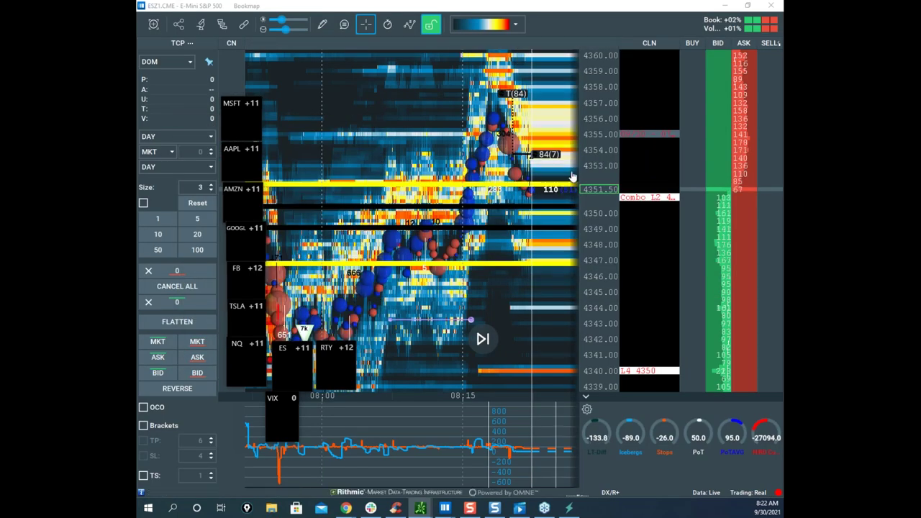
pyautogui.scroll(-3, 578, 157)
pyautogui.moveTo(595, 134); pyautogui.dragTo(595, 174)
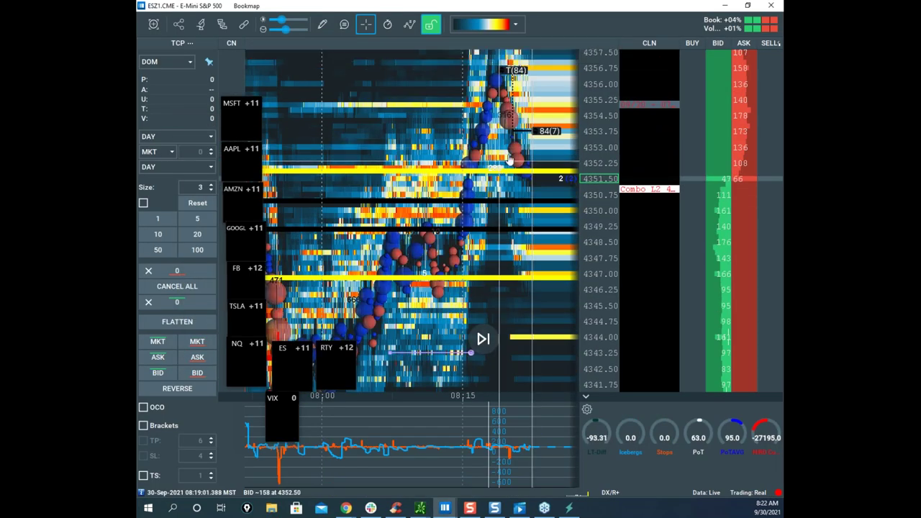
pyautogui.moveTo(507, 81); pyautogui.dragTo(496, 128)
pyautogui.scroll(-3, 593, 116)
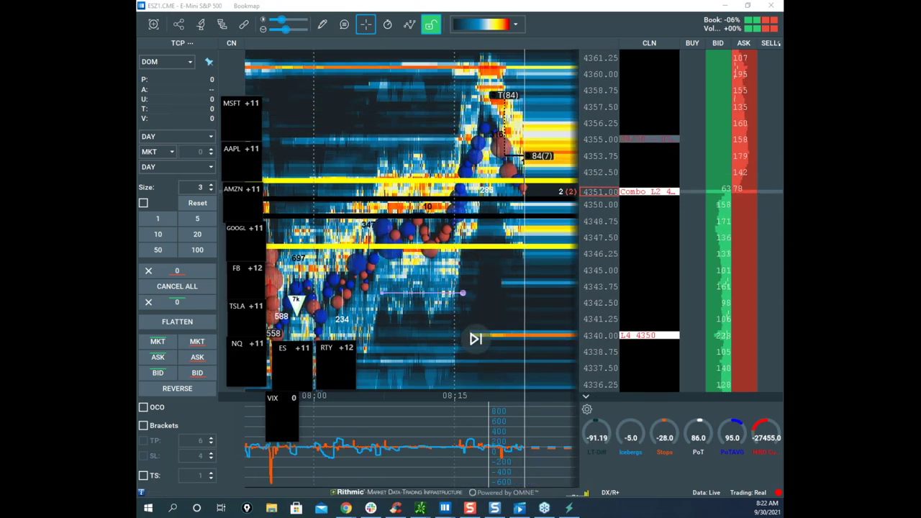
# Trace the drop and arc around 08:00 on the heatmap in yellow, and circle the downward spike in the lower indicator.
pyautogui.press('e')
pyautogui.moveTo(269, 227)
pyautogui.mouseDown()
pyautogui.moveTo(277, 292)
pyautogui.moveTo(340, 178)
pyautogui.moveTo(295, 190)
pyautogui.mouseUp()
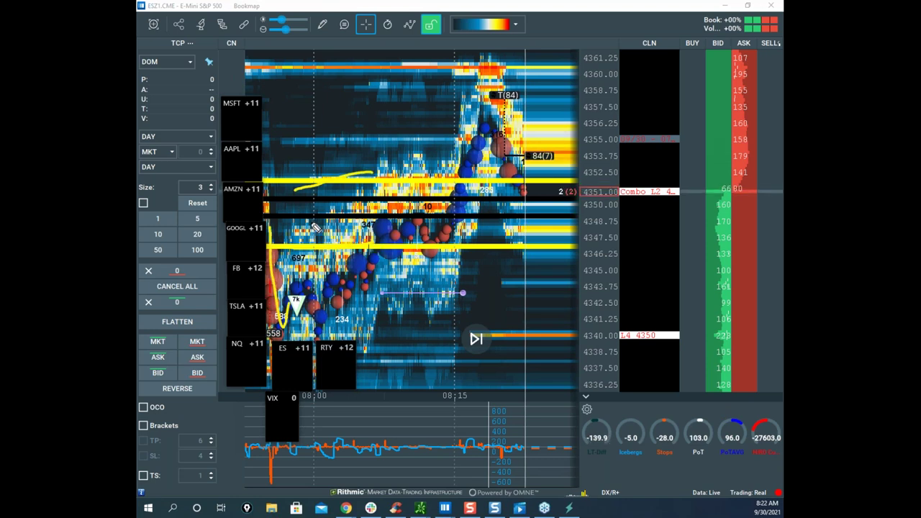
pyautogui.moveTo(272, 240)
pyautogui.mouseDown()
pyautogui.moveTo(321, 267)
pyautogui.moveTo(364, 347)
pyautogui.mouseUp()
pyautogui.moveTo(278, 454)
pyautogui.mouseDown()
pyautogui.moveTo(271, 484)
pyautogui.moveTo(289, 459)
pyautogui.mouseUp()
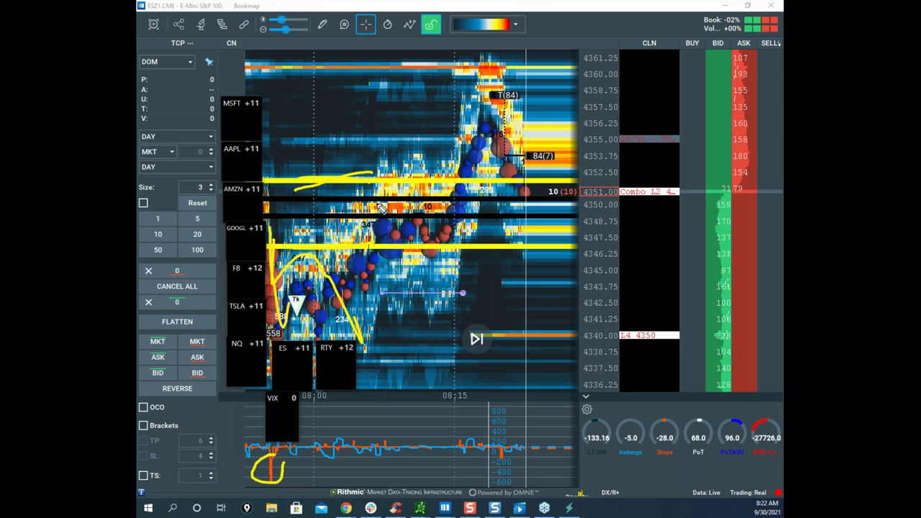
# Circle the orange liquidity band near 4350, sketch a projected path falling to the 4340 level, and leave drawing mode.
pyautogui.moveTo(439, 197); pyautogui.dragTo(458, 191)
pyautogui.moveTo(388, 213); pyautogui.dragTo(451, 210)
pyautogui.moveTo(328, 317); pyautogui.dragTo(349, 350)
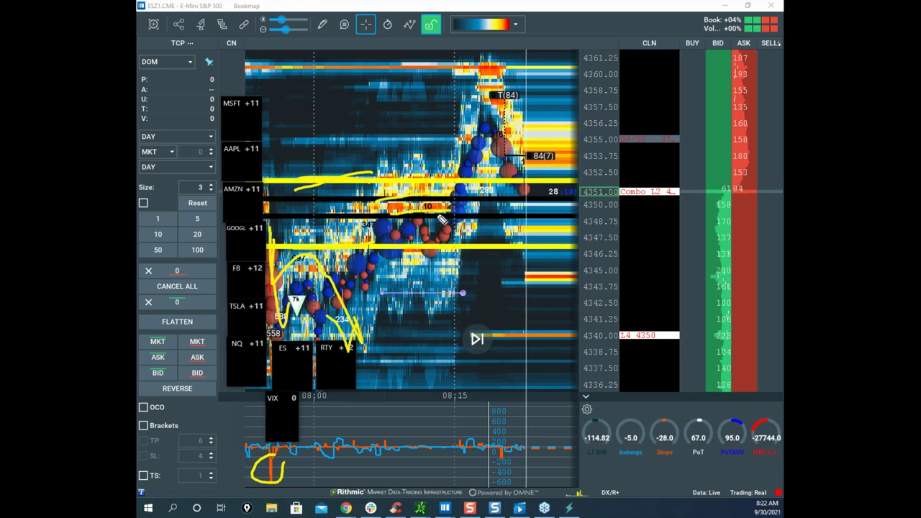
pyautogui.moveTo(374, 208)
pyautogui.mouseDown()
pyautogui.moveTo(478, 205)
pyautogui.moveTo(468, 222)
pyautogui.moveTo(402, 216)
pyautogui.moveTo(467, 210)
pyautogui.mouseUp()
pyautogui.moveTo(497, 126)
pyautogui.mouseDown()
pyautogui.moveTo(223, 245)
pyautogui.moveTo(518, 178)
pyautogui.moveTo(563, 351)
pyautogui.mouseUp()
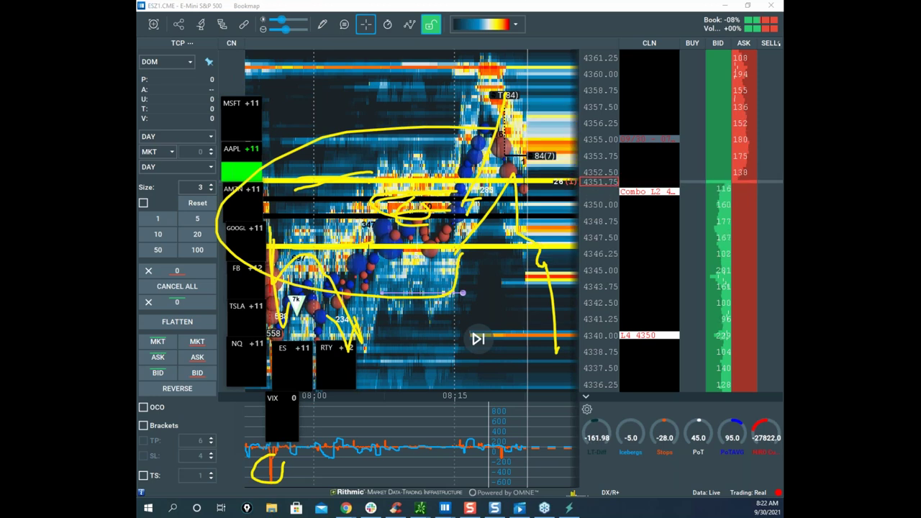
pyautogui.press('Escape')
# Examine the heatmap liquidity around the peak after 08:15 and down toward the lower price levels.
pyautogui.scroll(5, 597, 93)
pyautogui.moveTo(551, 103); pyautogui.dragTo(534, 202)
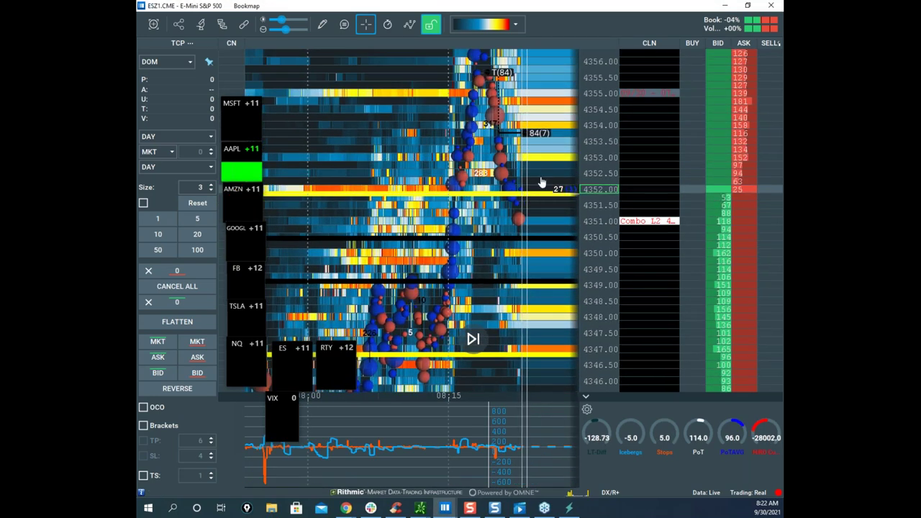
pyautogui.scroll(-1, 612, 111)
pyautogui.moveTo(554, 123); pyautogui.dragTo(551, 180)
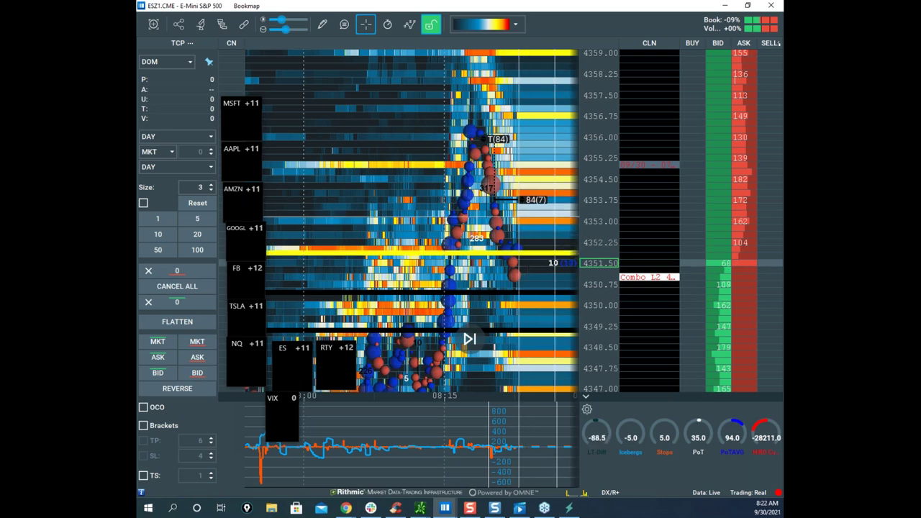
pyautogui.scroll(-4, 594, 164)
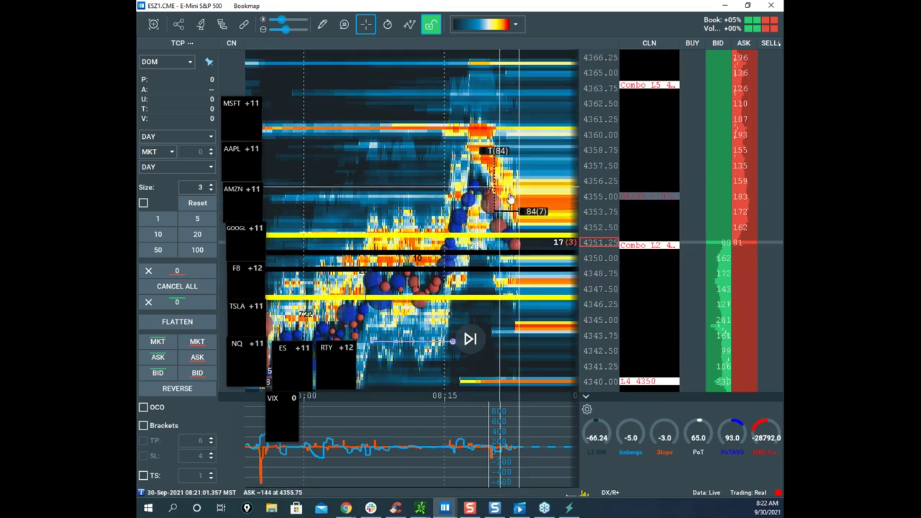
pyautogui.moveTo(521, 223); pyautogui.dragTo(526, 150)
pyautogui.scroll(-5, 584, 130)
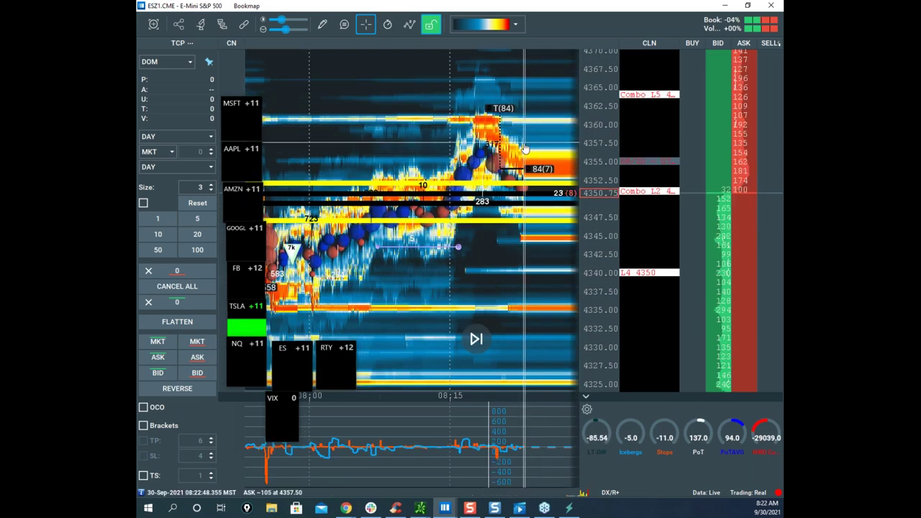
pyautogui.scroll(3, 584, 133)
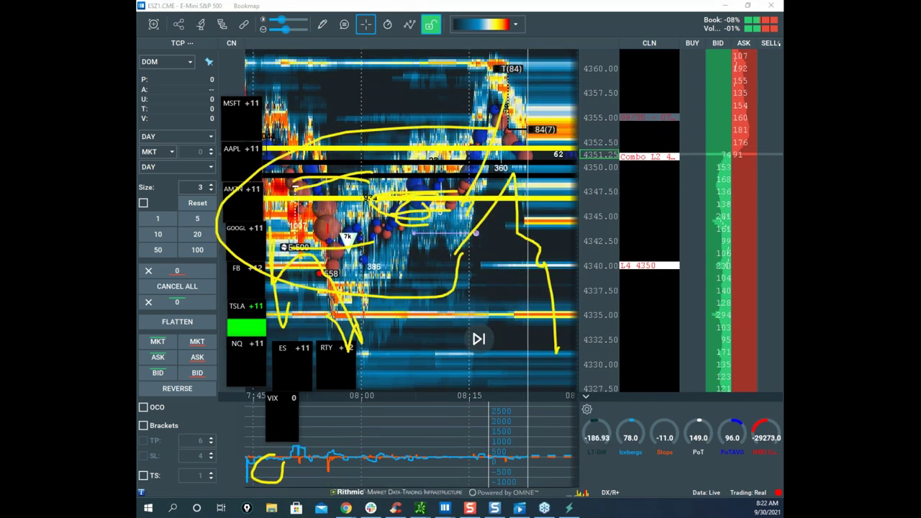
# Sketch the 08:00 rebound with a drop, mark the level near 4343 and draw price falling to it, and leave drawing mode.
pyautogui.moveTo(405, 149)
pyautogui.mouseDown()
pyautogui.moveTo(334, 200)
pyautogui.moveTo(421, 186)
pyautogui.moveTo(453, 360)
pyautogui.mouseUp()
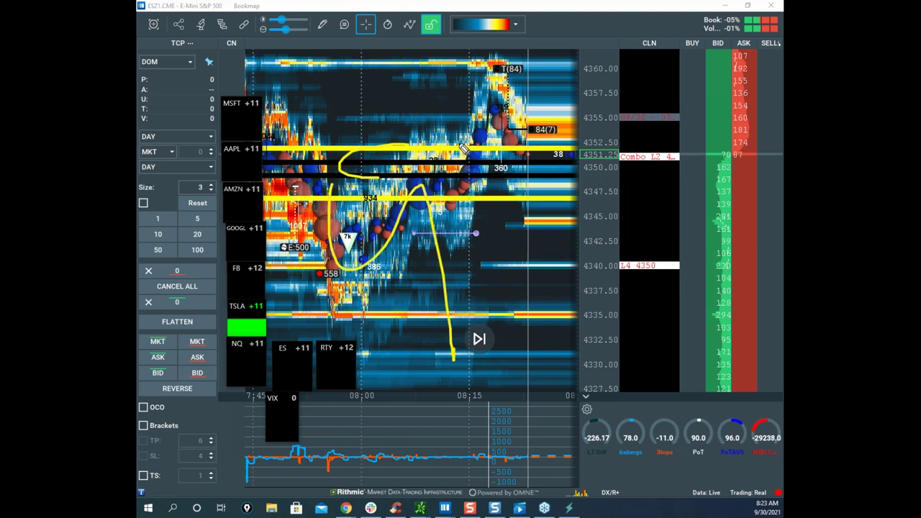
pyautogui.moveTo(543, 229)
pyautogui.mouseDown()
pyautogui.moveTo(518, 230)
pyautogui.moveTo(600, 240)
pyautogui.mouseUp()
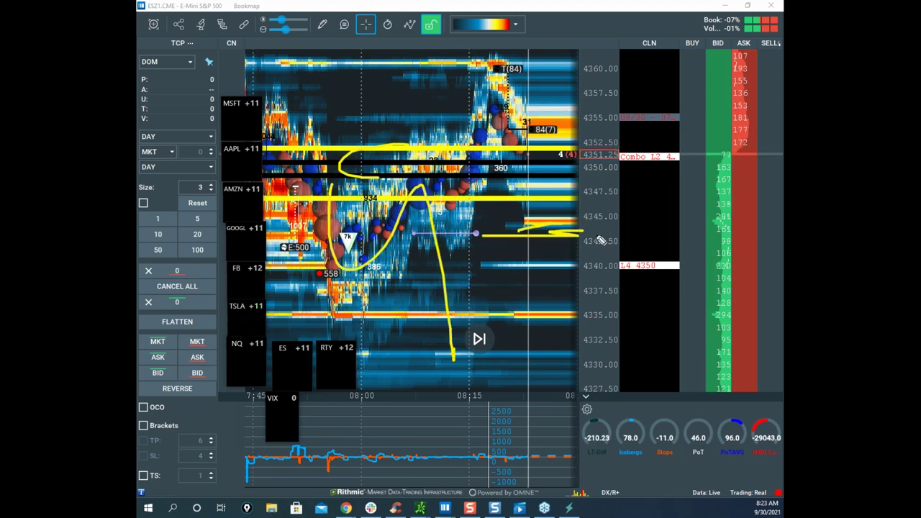
pyautogui.moveTo(513, 128)
pyautogui.mouseDown()
pyautogui.moveTo(530, 161)
pyautogui.moveTo(540, 234)
pyautogui.mouseUp()
pyautogui.moveTo(526, 149)
pyautogui.mouseDown()
pyautogui.moveTo(325, 191)
pyautogui.moveTo(453, 145)
pyautogui.mouseUp()
pyautogui.hotkey('ctrl', 'z')
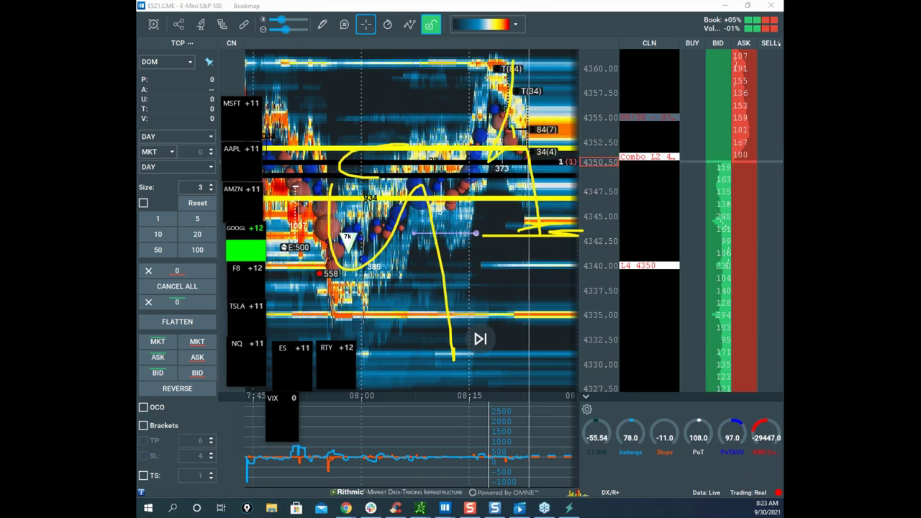
pyautogui.press('Escape')
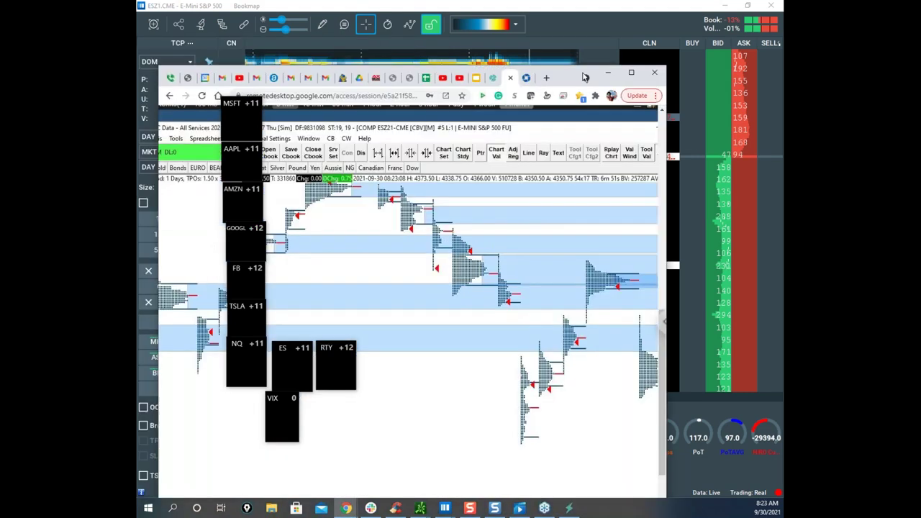
# Bring the TPO chart browser window to this screen, maximize it, and draw a black stroke dropping from today's profile low.
pyautogui.moveTo(562, 79); pyautogui.dragTo(587, 61)
pyautogui.click(655, 53)
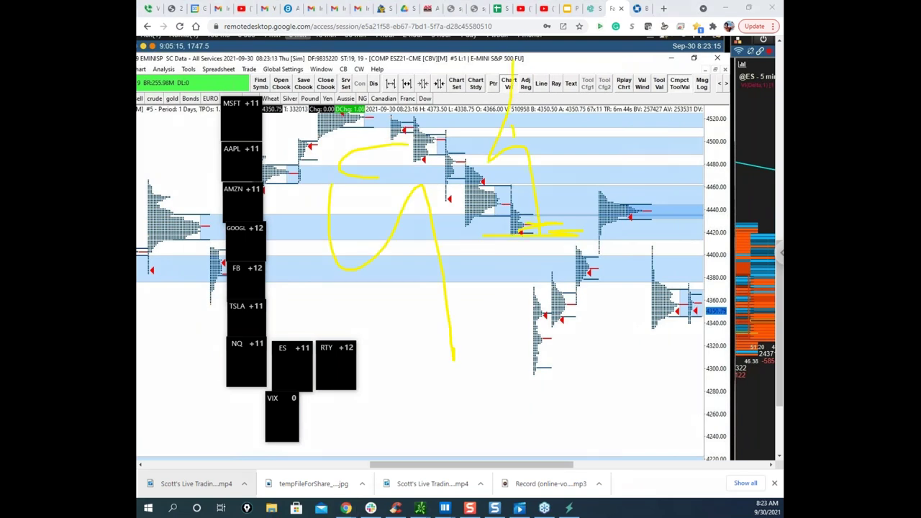
pyautogui.moveTo(690, 324)
pyautogui.mouseDown()
pyautogui.moveTo(705, 321)
pyautogui.moveTo(712, 372)
pyautogui.mouseUp()
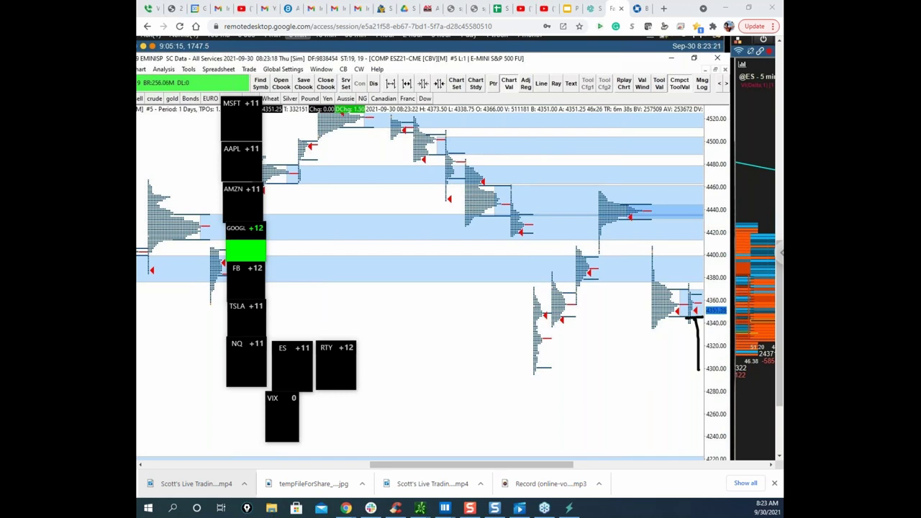
pyautogui.press('Escape')
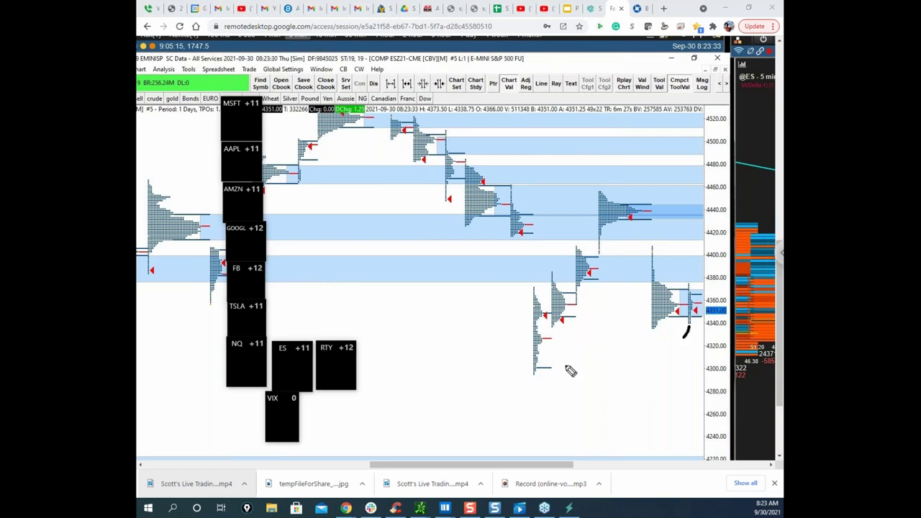
# Mark the lows of the earlier profiles and today's profile in black, clear the marks, and sketch a downward arrow beside today's profile.
pyautogui.moveTo(553, 333); pyautogui.dragTo(553, 327)
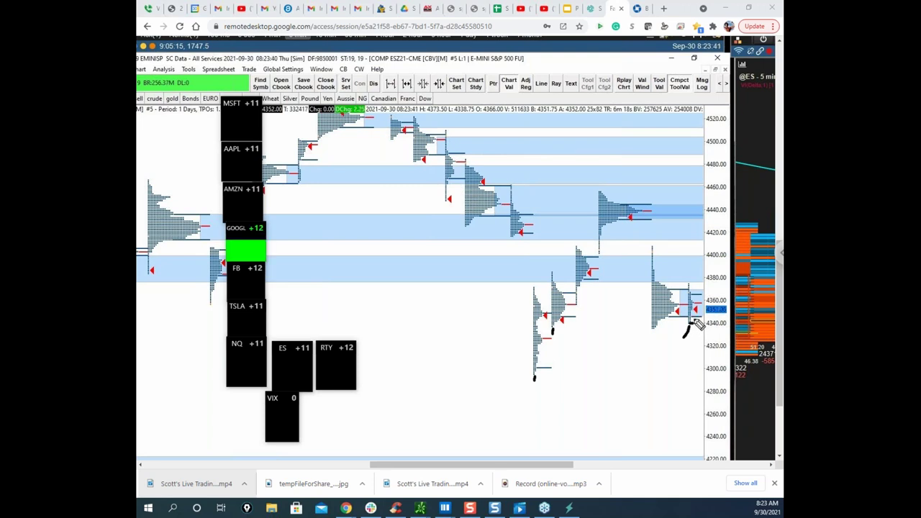
pyautogui.moveTo(691, 310); pyautogui.dragTo(712, 388)
pyautogui.click(706, 27)
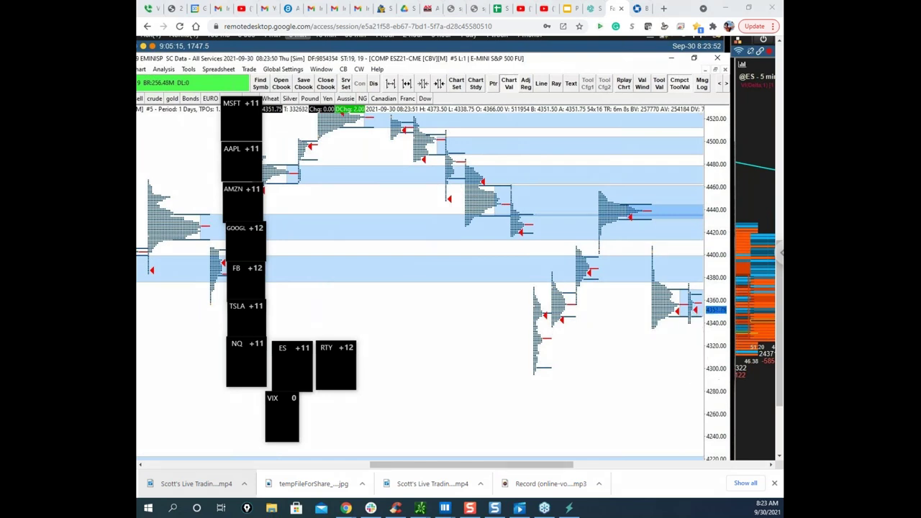
pyautogui.moveTo(673, 285)
pyautogui.mouseDown()
pyautogui.moveTo(712, 284)
pyautogui.moveTo(695, 286)
pyautogui.moveTo(705, 250)
pyautogui.mouseUp()
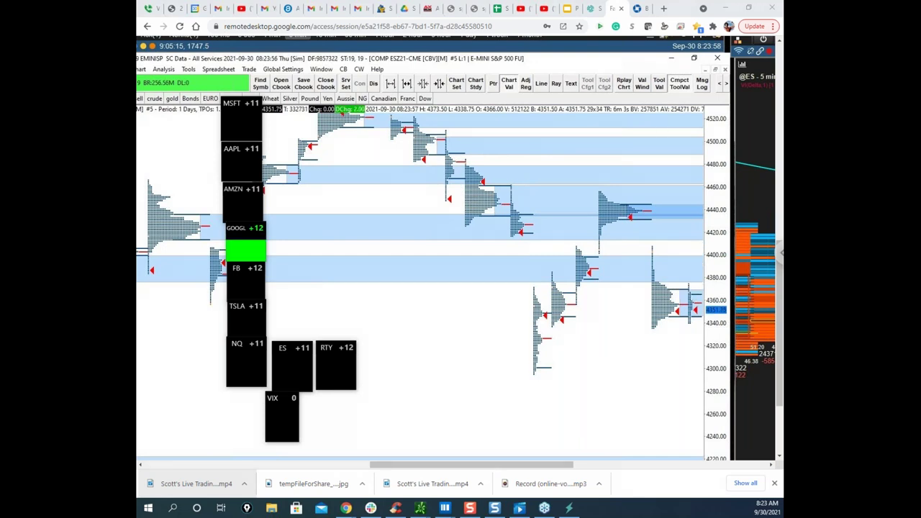
# Bring back and maximize the one-hour /ES chart, box the recent consolidation in yellow, and draw an arrow down to the 4300 lines.
pyautogui.moveTo(567, 223); pyautogui.dragTo(570, 203)
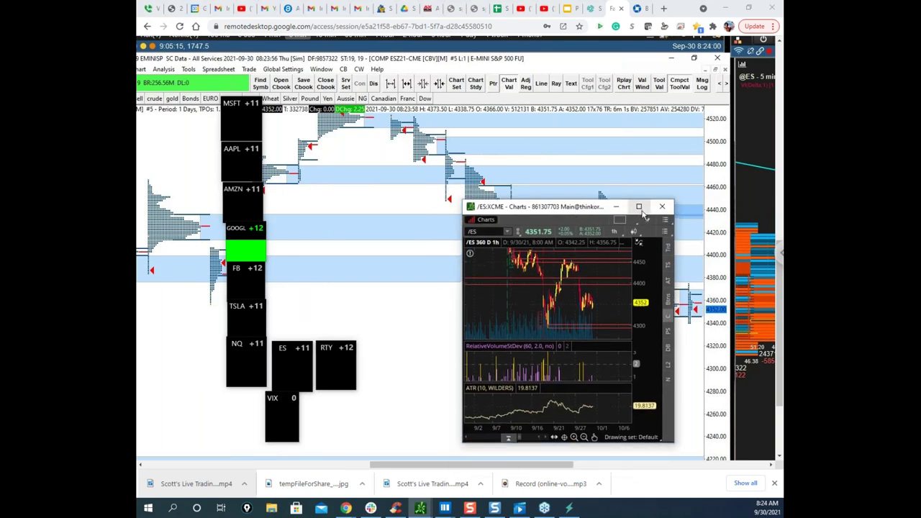
pyautogui.click(642, 210)
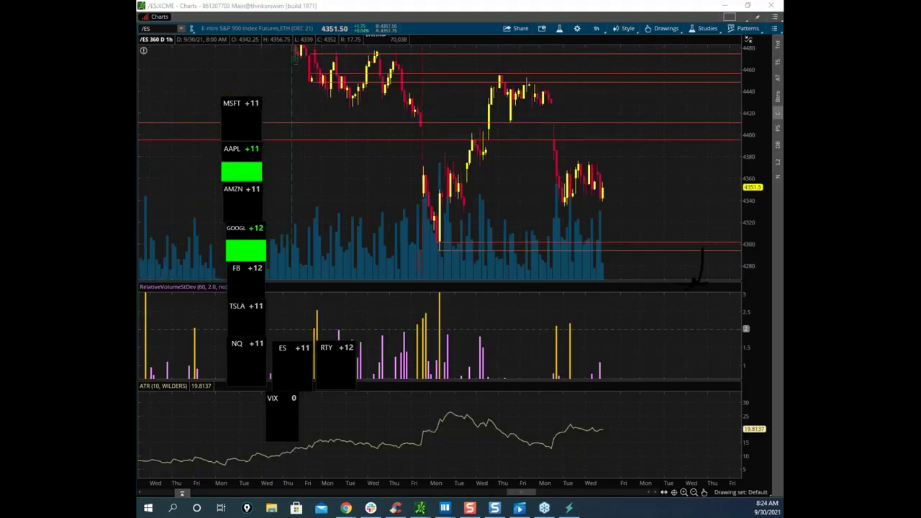
pyautogui.moveTo(569, 177)
pyautogui.mouseDown()
pyautogui.moveTo(597, 164)
pyautogui.moveTo(611, 189)
pyautogui.moveTo(557, 205)
pyautogui.moveTo(565, 183)
pyautogui.moveTo(613, 205)
pyautogui.mouseUp()
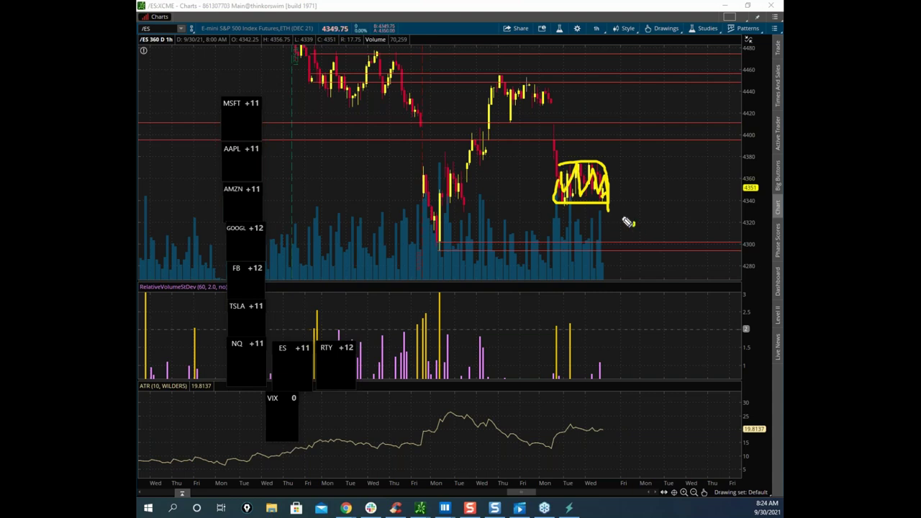
pyautogui.moveTo(609, 205)
pyautogui.mouseDown()
pyautogui.moveTo(630, 257)
pyautogui.moveTo(641, 246)
pyautogui.moveTo(623, 238)
pyautogui.moveTo(639, 253)
pyautogui.mouseUp()
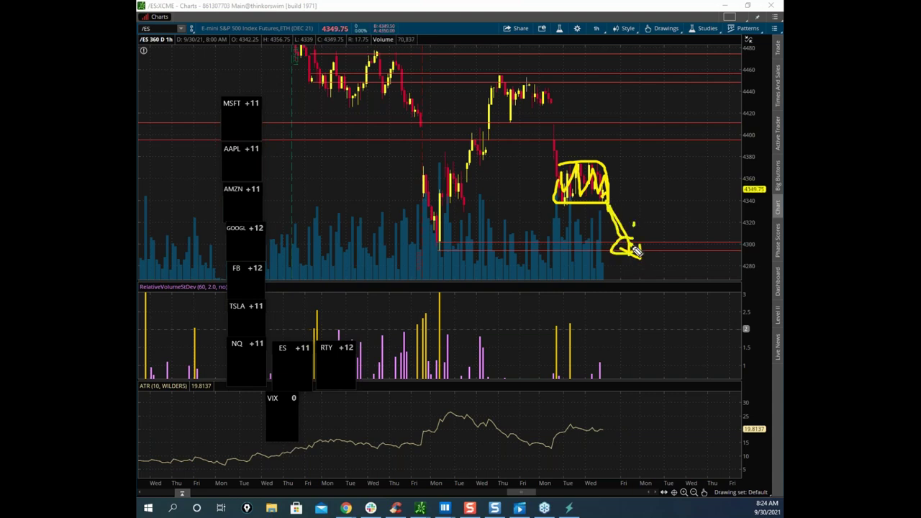
# Trace the earlier rally from the low near the 4300 lines up toward 4400 in yellow, and leave drawing mode.
pyautogui.moveTo(441, 249); pyautogui.dragTo(441, 196)
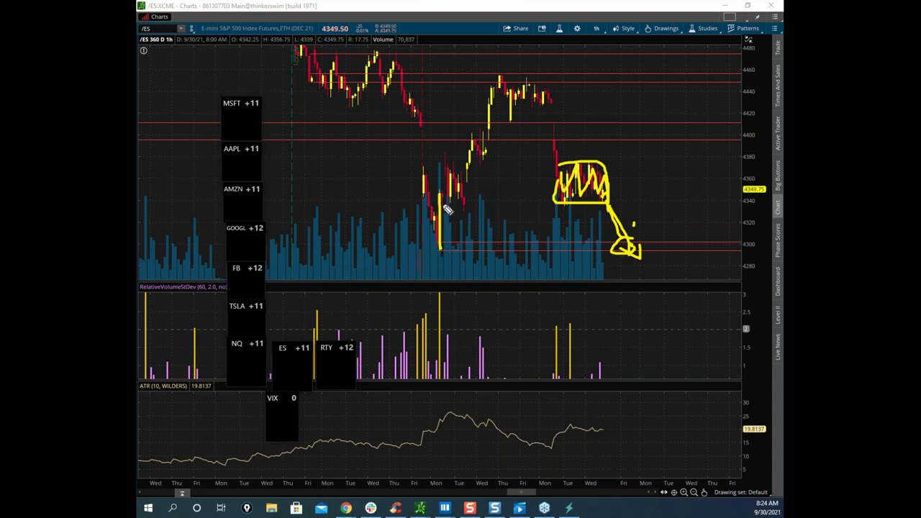
pyautogui.moveTo(444, 248); pyautogui.dragTo(441, 190)
pyautogui.moveTo(440, 249)
pyautogui.mouseDown()
pyautogui.moveTo(465, 167)
pyautogui.moveTo(496, 134)
pyautogui.mouseUp()
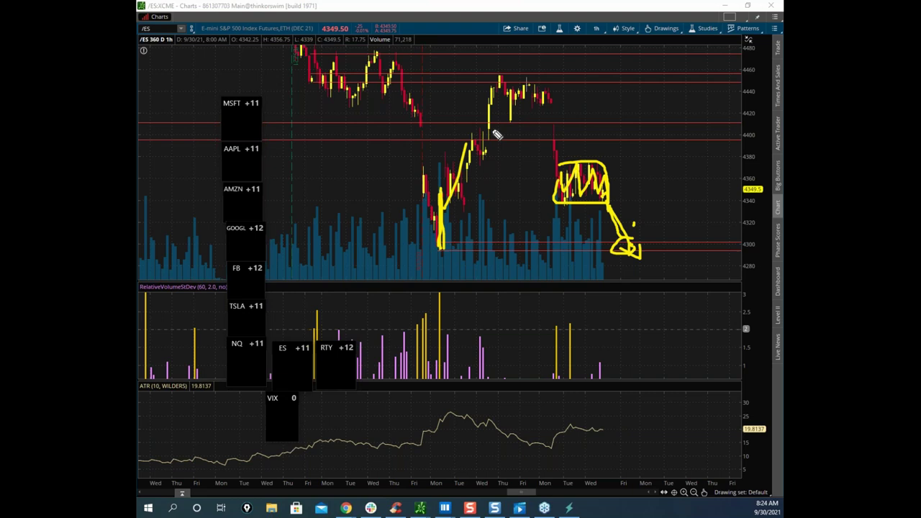
pyautogui.press('Escape')
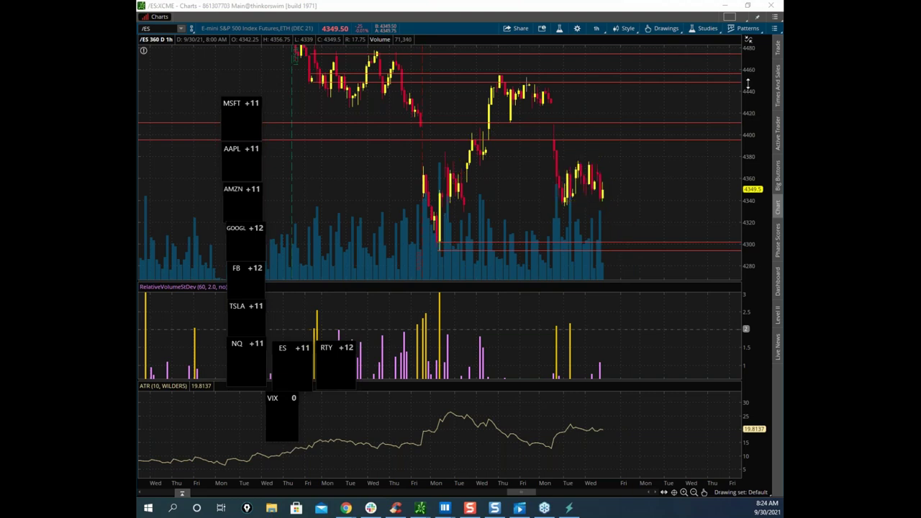
# Compress the one-hour chart's price scale slightly and outline the latest sharp drop from about 4400 in yellow.
pyautogui.moveTo(748, 146); pyautogui.dragTo(749, 120)
pyautogui.moveTo(550, 139); pyautogui.dragTo(590, 146)
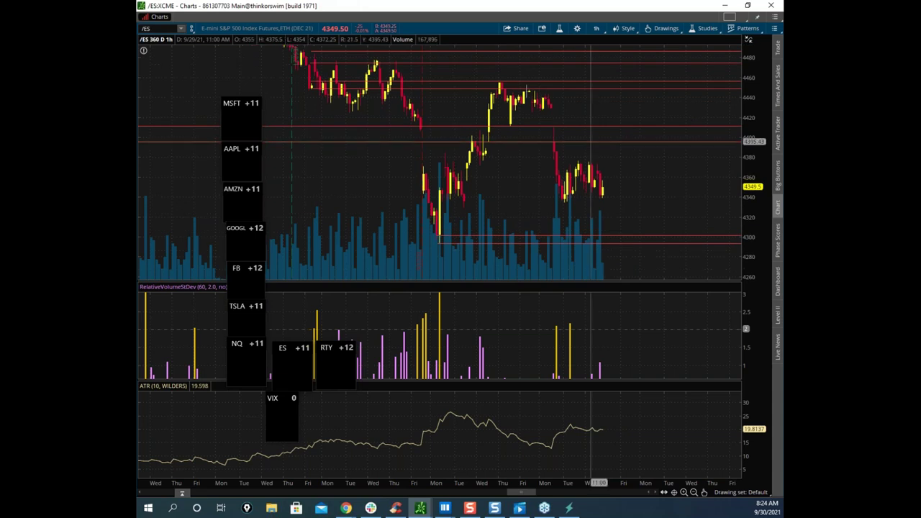
pyautogui.hotkey('ctrl', '2')
pyautogui.press('e')
pyautogui.moveTo(596, 122)
pyautogui.mouseDown()
pyautogui.moveTo(556, 132)
pyautogui.moveTo(556, 203)
pyautogui.mouseUp()
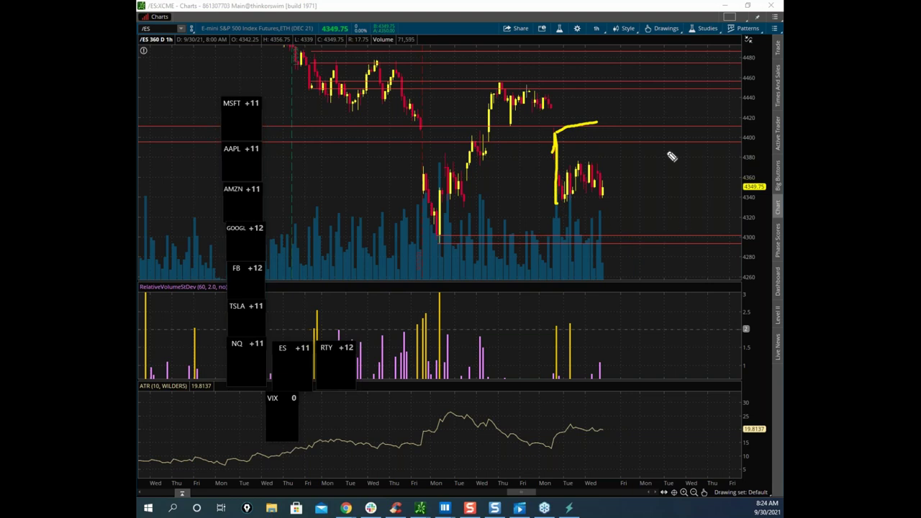
# Leave drawing mode, move the one-hour /ES and TPO windows off the Bookmap heatmap, and zoom its price scale to about 4334–4361.
pyautogui.press('Escape')
pyautogui.moveTo(617, 9)
pyautogui.mouseDown()
pyautogui.moveTo(315, 127)
pyautogui.moveTo(138, 183)
pyautogui.mouseUp()
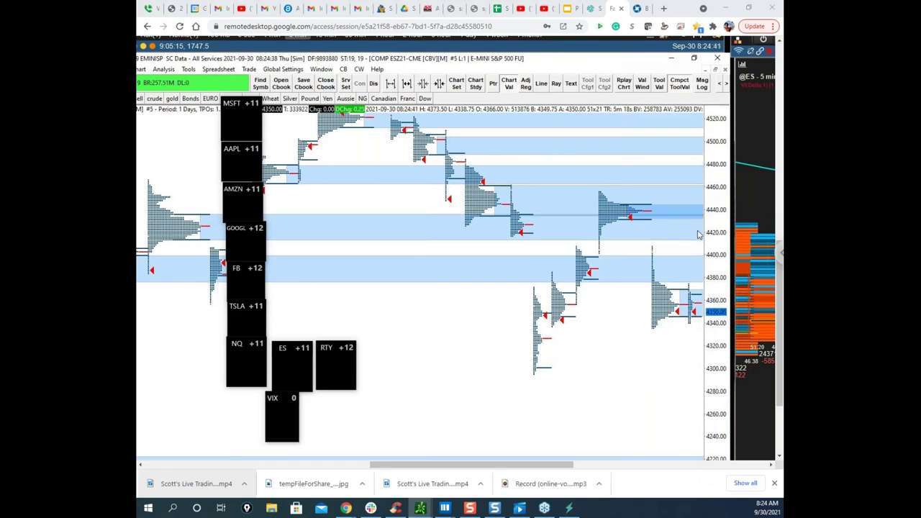
pyautogui.moveTo(780, 339); pyautogui.dragTo(780, 344)
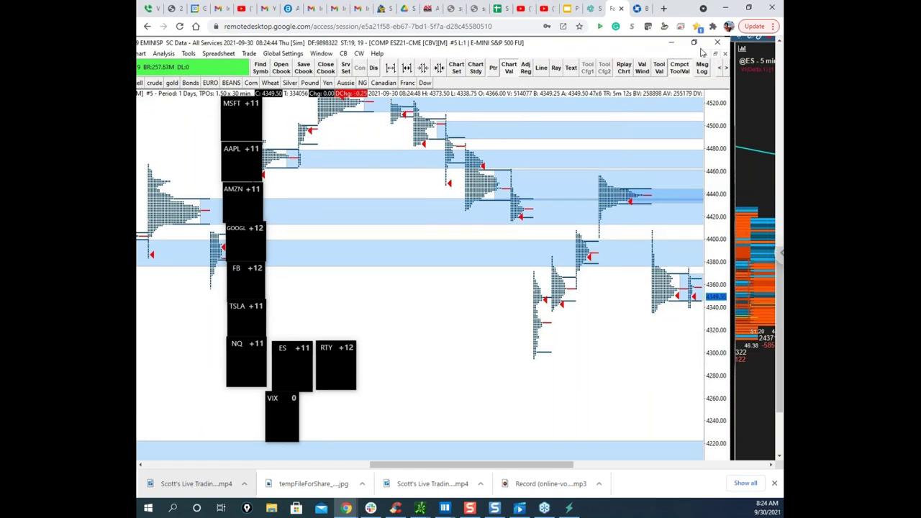
pyautogui.moveTo(678, 13); pyautogui.dragTo(138, 166)
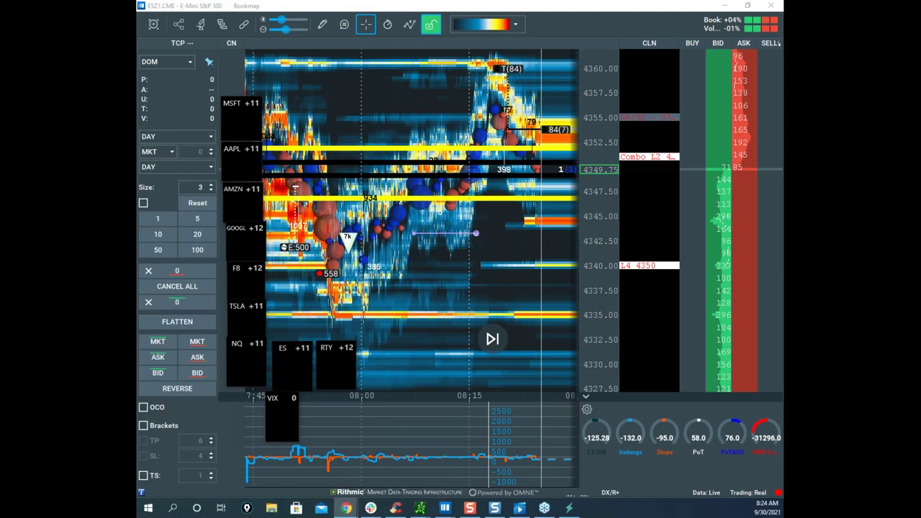
pyautogui.scroll(4, 604, 188)
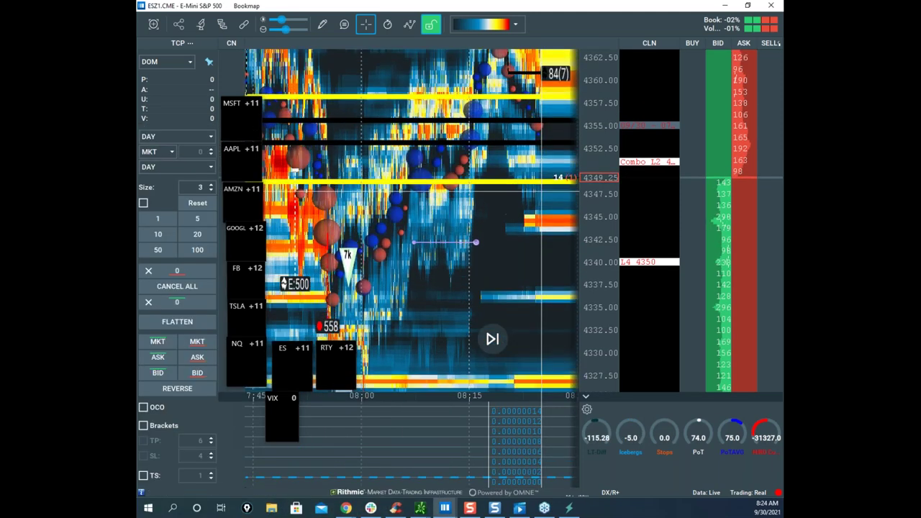
pyautogui.scroll(-2, 599, 191)
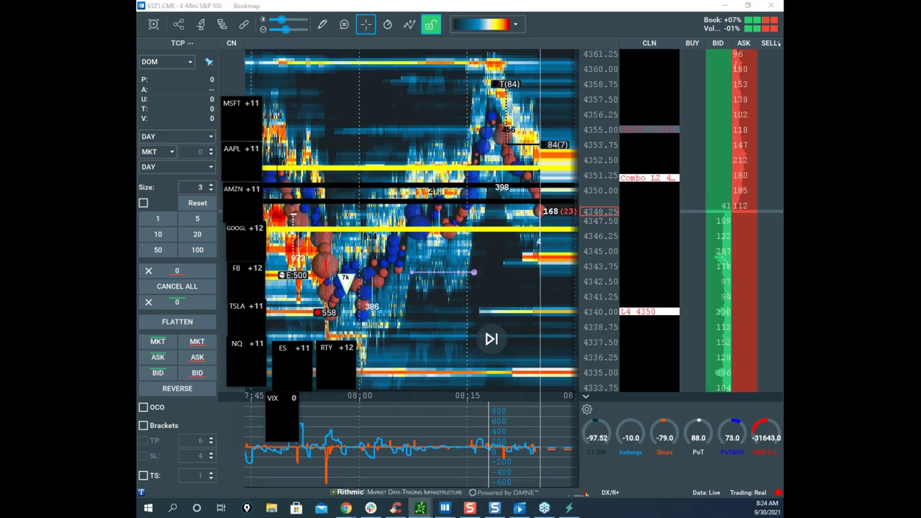
pyautogui.moveTo(777, 439); pyautogui.dragTo(138, 281)
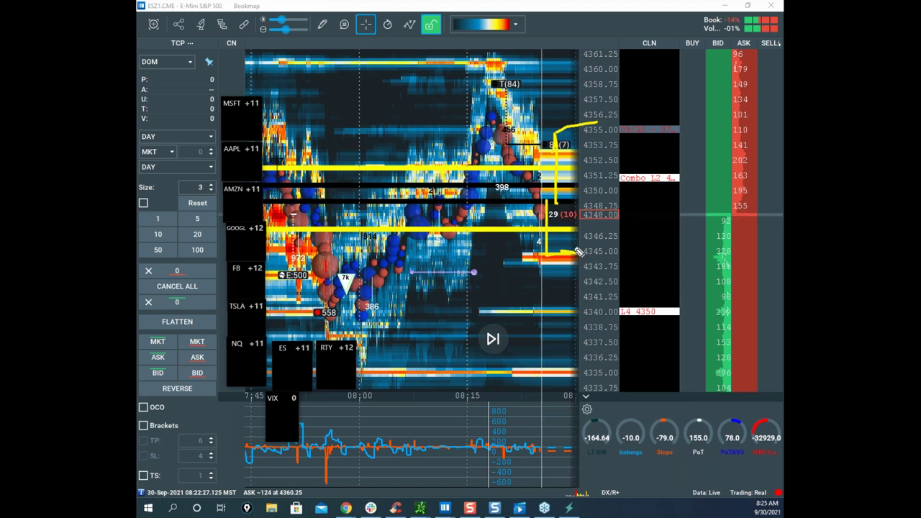
# Sketch yellow price paths on the heatmap from the 08:00 low up to about 4352 and down toward 4335, then leave drawing mode.
pyautogui.moveTo(468, 275); pyautogui.dragTo(540, 275)
pyautogui.moveTo(515, 231); pyautogui.dragTo(573, 309)
pyautogui.moveTo(344, 251)
pyautogui.mouseDown()
pyautogui.moveTo(452, 237)
pyautogui.moveTo(576, 369)
pyautogui.mouseUp()
pyautogui.moveTo(492, 77)
pyautogui.mouseDown()
pyautogui.moveTo(516, 140)
pyautogui.moveTo(555, 124)
pyautogui.mouseUp()
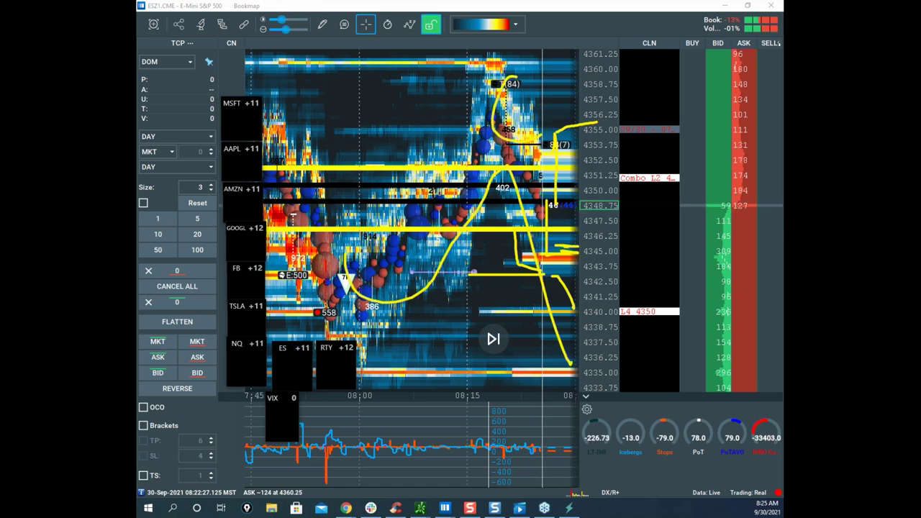
pyautogui.press('Escape')
# Bring up the $TICK chart, shift it beside the index tiles, and adjust its vertical scale.
pyautogui.click(420, 508)
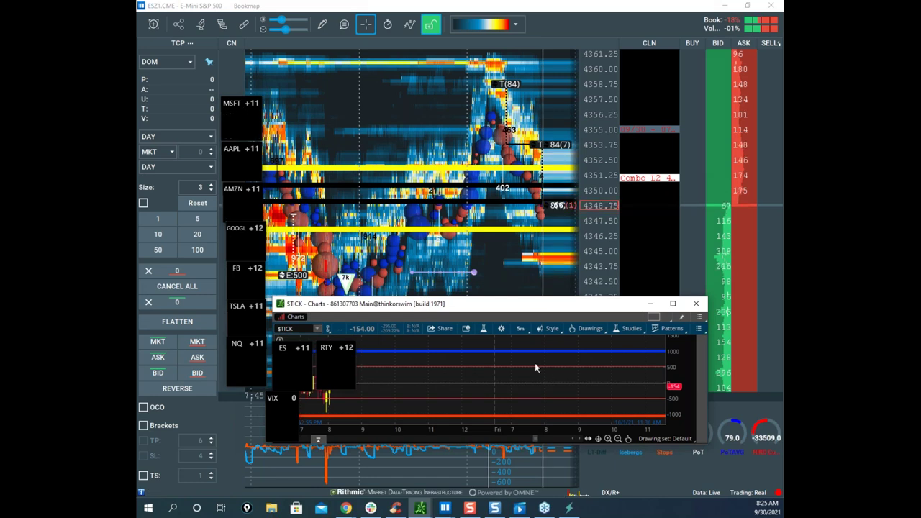
pyautogui.moveTo(506, 310); pyautogui.dragTo(572, 311)
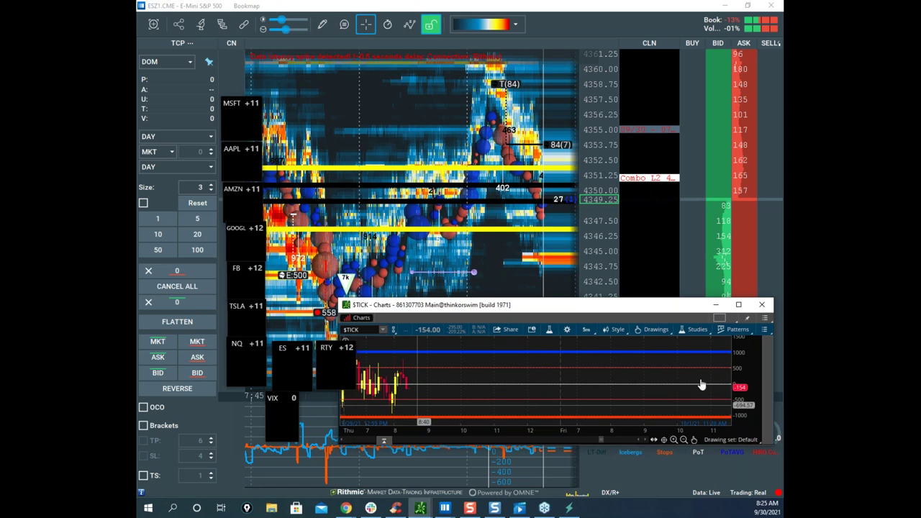
pyautogui.moveTo(746, 363); pyautogui.dragTo(748, 361)
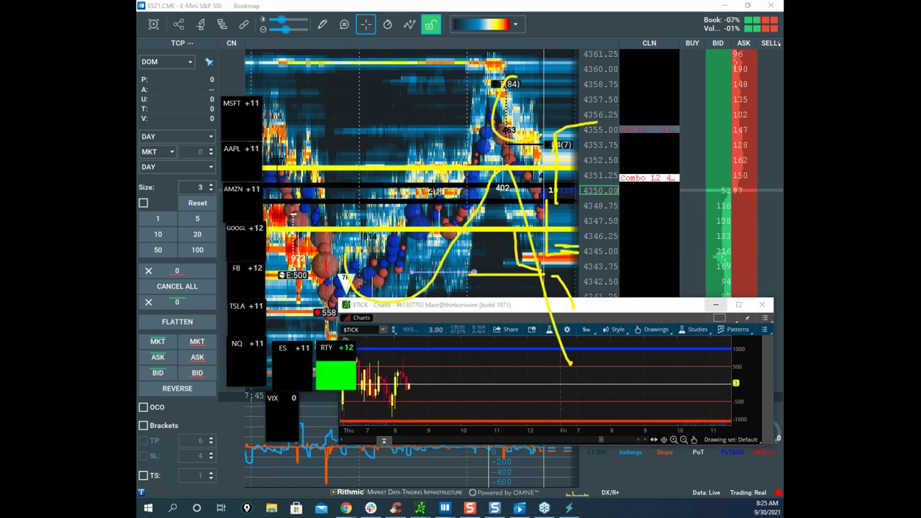
# Erase the old strokes, sketch a yellow path below the $TICK zero line, mark the heatmap near 4343, and leave drawing mode.
pyautogui.press('e')
pyautogui.moveTo(418, 423)
pyautogui.mouseDown()
pyautogui.moveTo(432, 423)
pyautogui.moveTo(415, 392)
pyautogui.moveTo(440, 415)
pyautogui.moveTo(478, 390)
pyautogui.mouseUp()
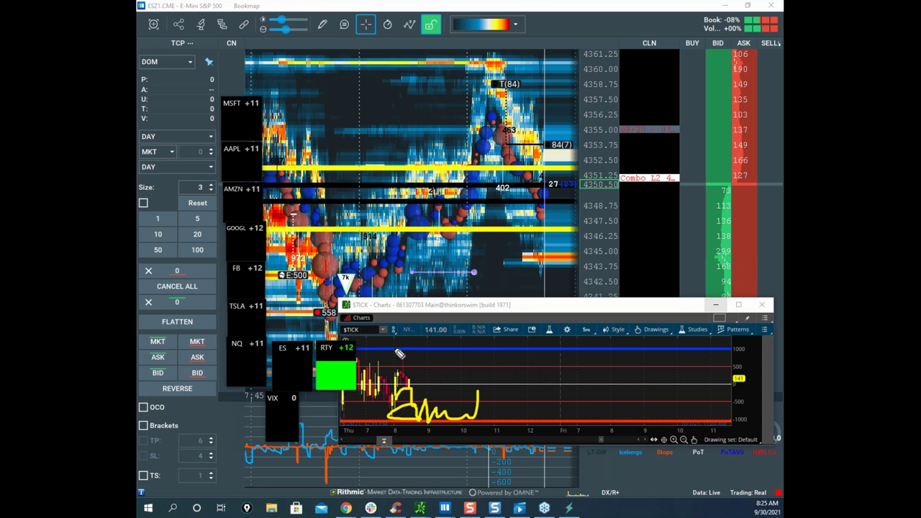
pyautogui.moveTo(490, 276); pyautogui.dragTo(517, 279)
pyautogui.moveTo(429, 402)
pyautogui.mouseDown()
pyautogui.moveTo(380, 412)
pyautogui.moveTo(411, 415)
pyautogui.mouseUp()
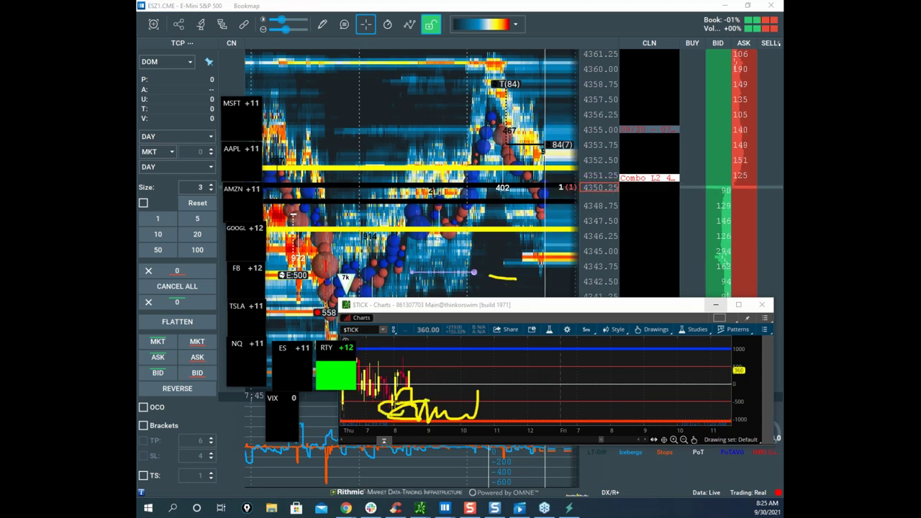
pyautogui.press('Escape')
# Move the $TICK chart off the heatmap, widen the heatmap's price and time range, and bring $TICK back beneath it.
pyautogui.moveTo(604, 309); pyautogui.dragTo(0, 276)
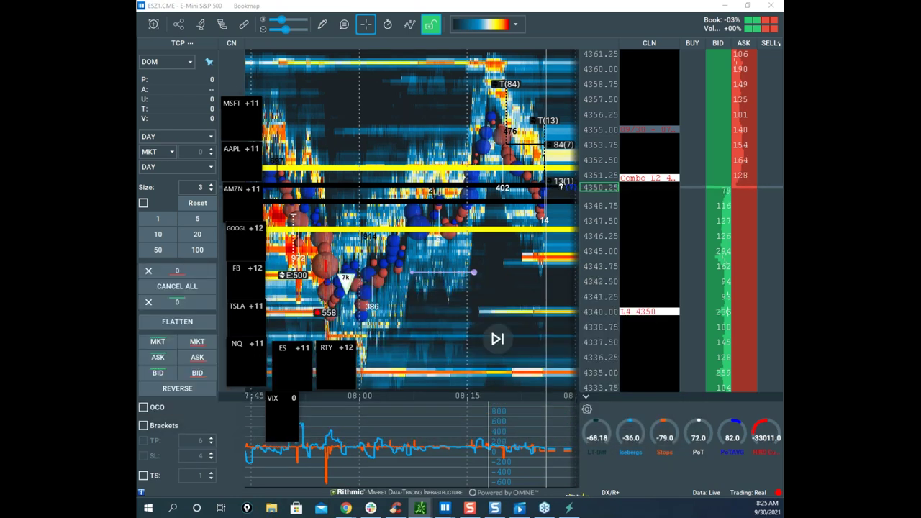
pyautogui.click(607, 214)
pyautogui.scroll(-2, 607, 214)
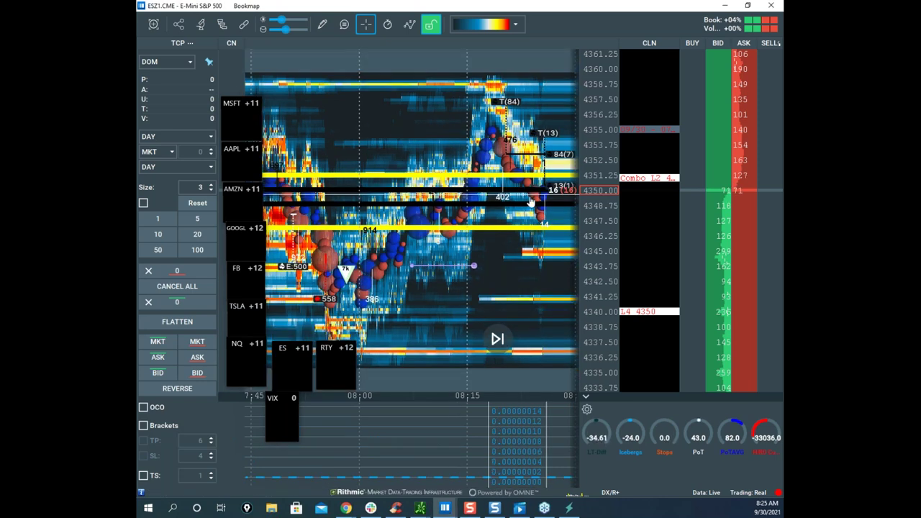
pyautogui.scroll(-3, 492, 170)
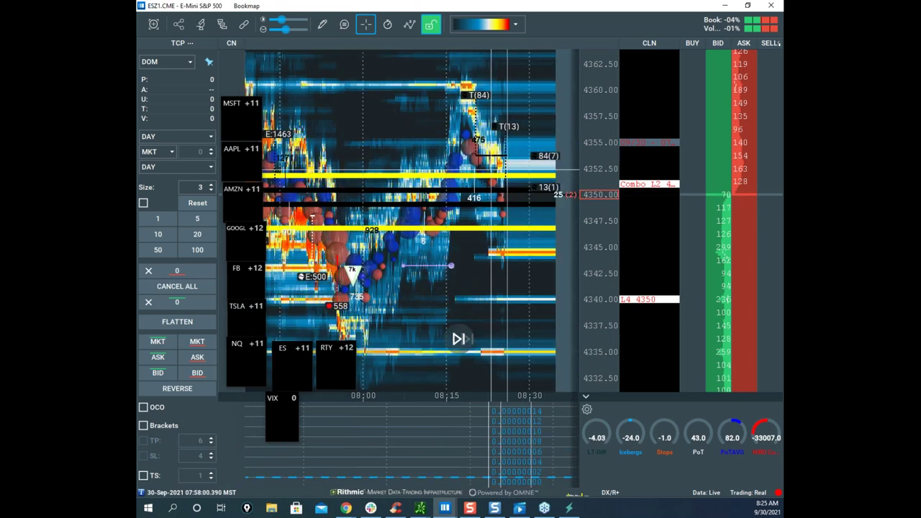
pyautogui.moveTo(0, 216); pyautogui.dragTo(393, 372)
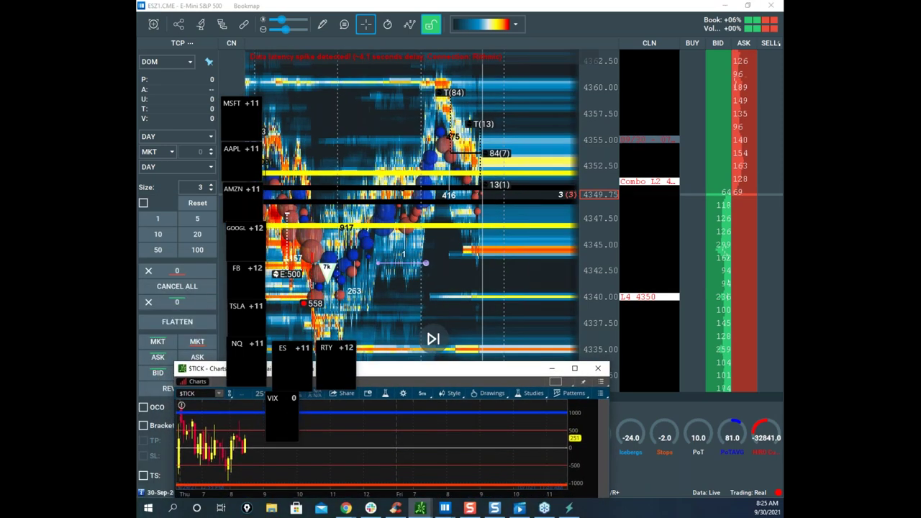
# Bring in the one-hour /NQ chart and maximize it.
pyautogui.click(384, 216)
pyautogui.moveTo(0, 224); pyautogui.dragTo(509, 128)
pyautogui.click(541, 128)
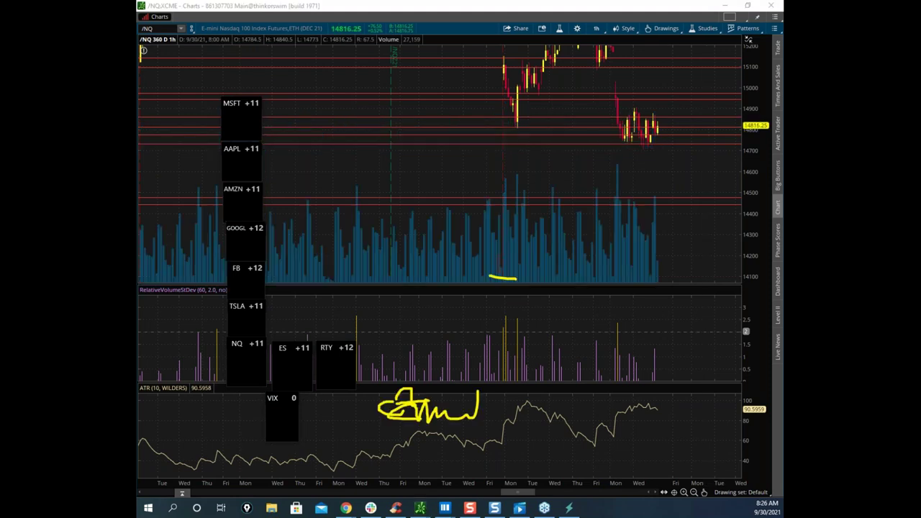
# Erase the leftover strokes, box the recent /NQ consolidation in yellow with a midline and breakout paths both ways, and leave drawing mode.
pyautogui.press('e')
pyautogui.moveTo(648, 151)
pyautogui.mouseDown()
pyautogui.moveTo(663, 135)
pyautogui.moveTo(731, 129)
pyautogui.mouseUp()
pyautogui.moveTo(616, 131); pyautogui.dragTo(685, 133)
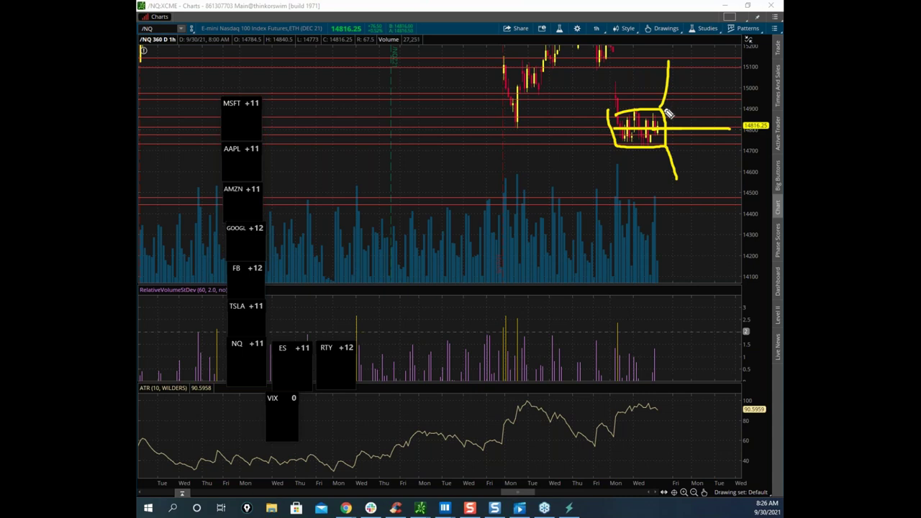
pyautogui.moveTo(647, 117); pyautogui.dragTo(663, 128)
pyautogui.press('Escape')
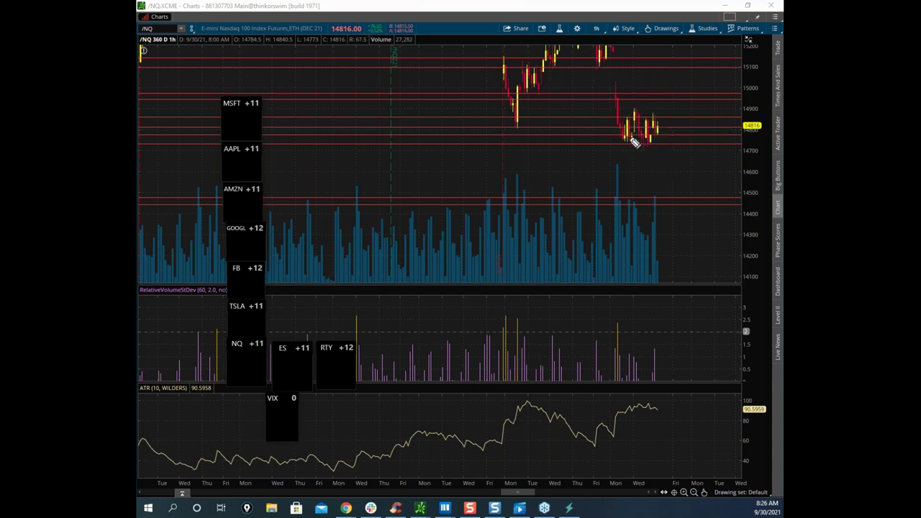
# Scribble over the choppy /NQ range in yellow, draw paths up toward 15150 and down to the 14450 lines, and clear them.
pyautogui.moveTo(631, 147)
pyautogui.mouseDown()
pyautogui.moveTo(659, 143)
pyautogui.moveTo(652, 130)
pyautogui.mouseUp()
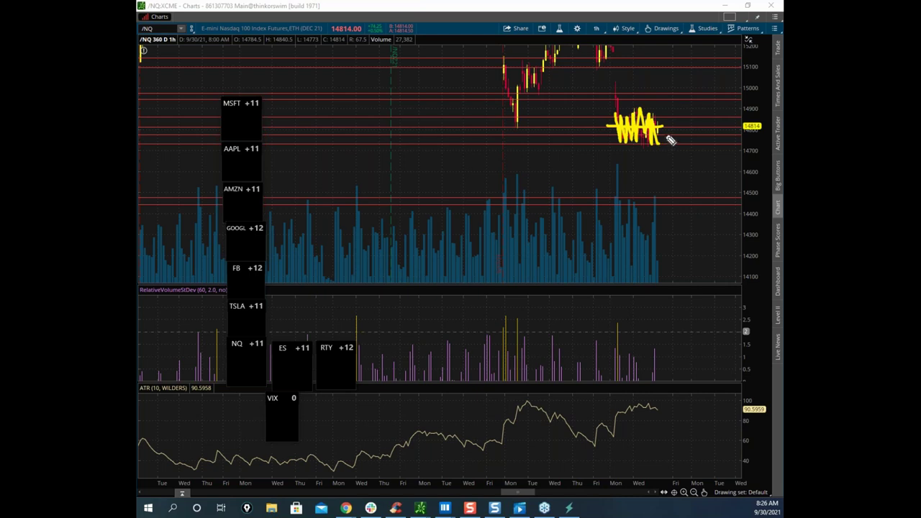
pyautogui.moveTo(658, 128); pyautogui.dragTo(679, 131)
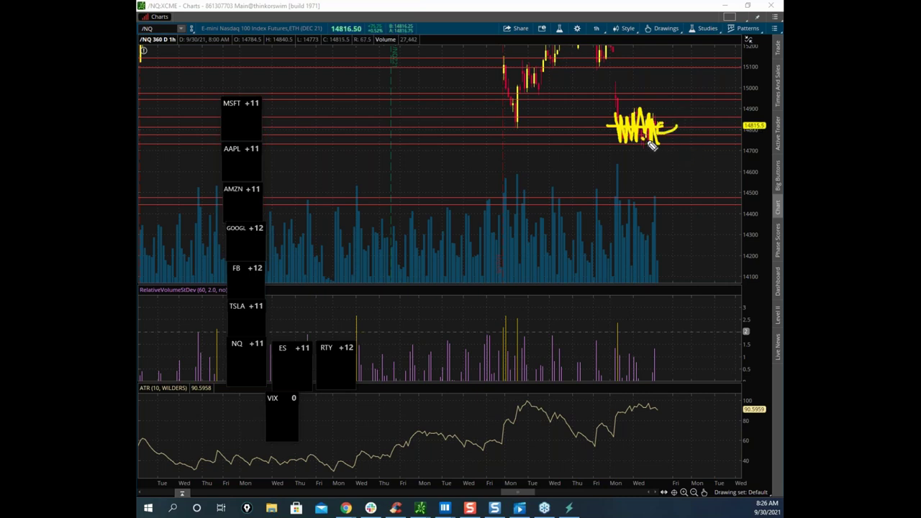
pyautogui.moveTo(666, 153); pyautogui.dragTo(671, 200)
pyautogui.moveTo(658, 128); pyautogui.dragTo(677, 44)
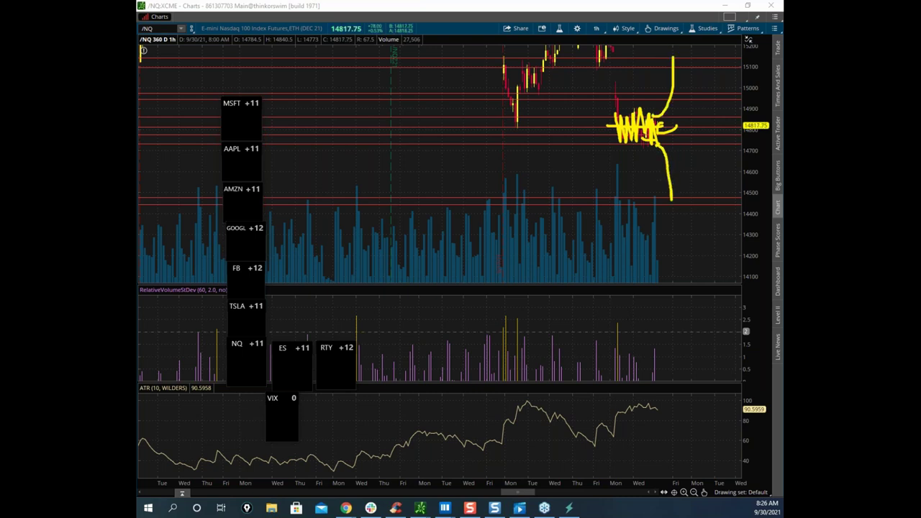
pyautogui.press('Escape')
# Move the /NQ chart away, bring in and maximize the Sierra Chart TPO window, and switch it to the NQ chartbook.
pyautogui.moveTo(574, 8)
pyautogui.mouseDown()
pyautogui.moveTo(580, 16)
pyautogui.moveTo(583, 0)
pyautogui.mouseUp()
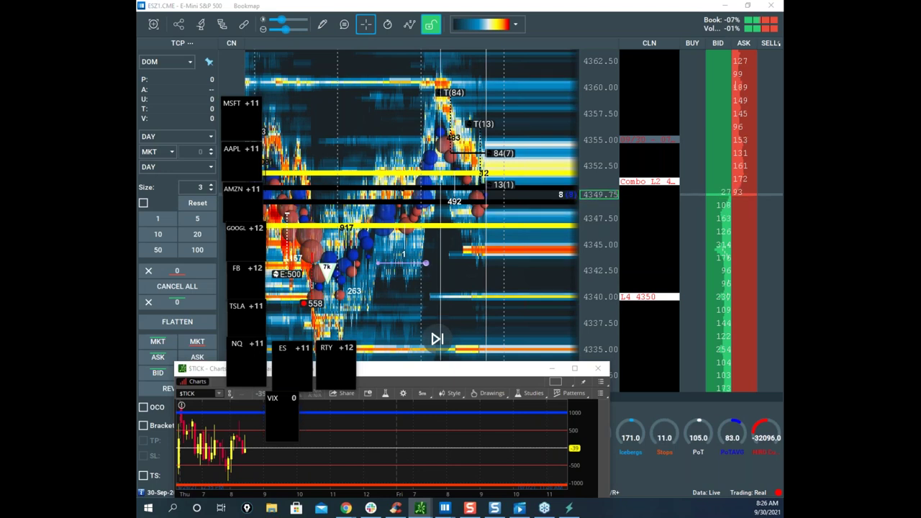
pyautogui.moveTo(137, 0); pyautogui.dragTo(646, 43)
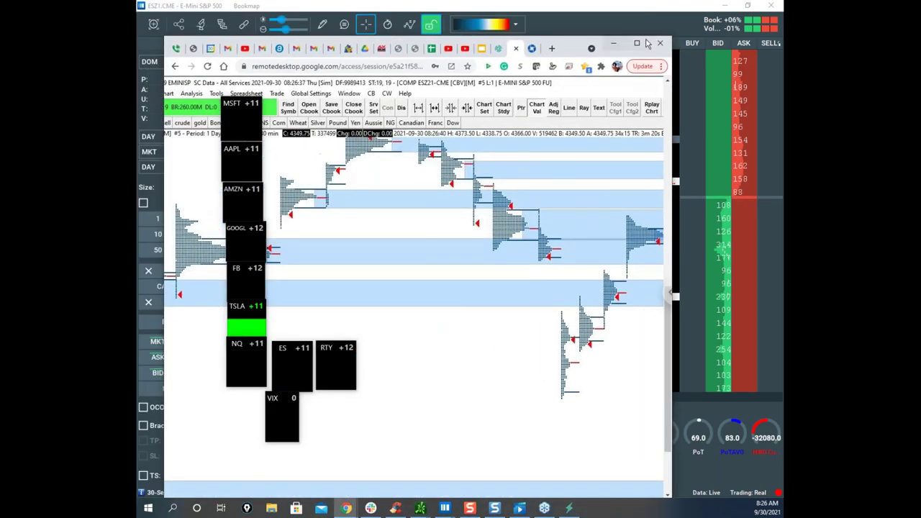
pyautogui.click(637, 44)
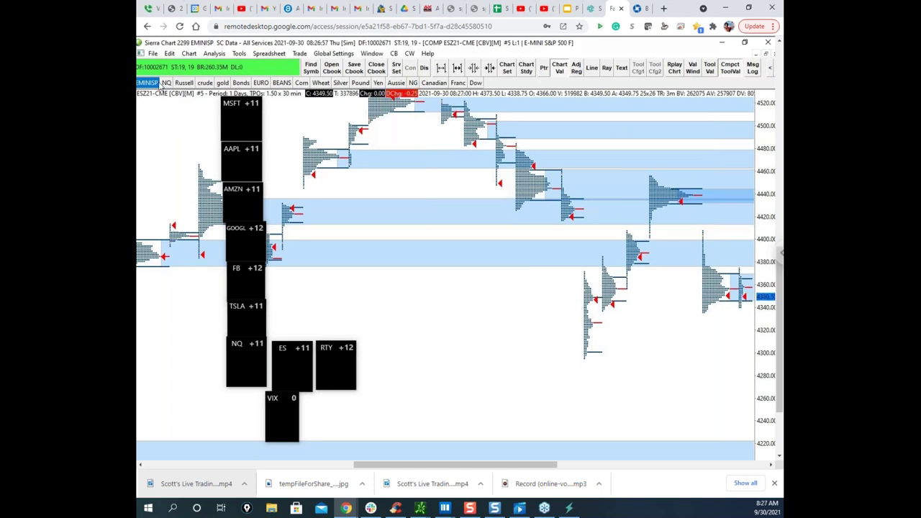
pyautogui.hotkey('ctrl', 'Tab')
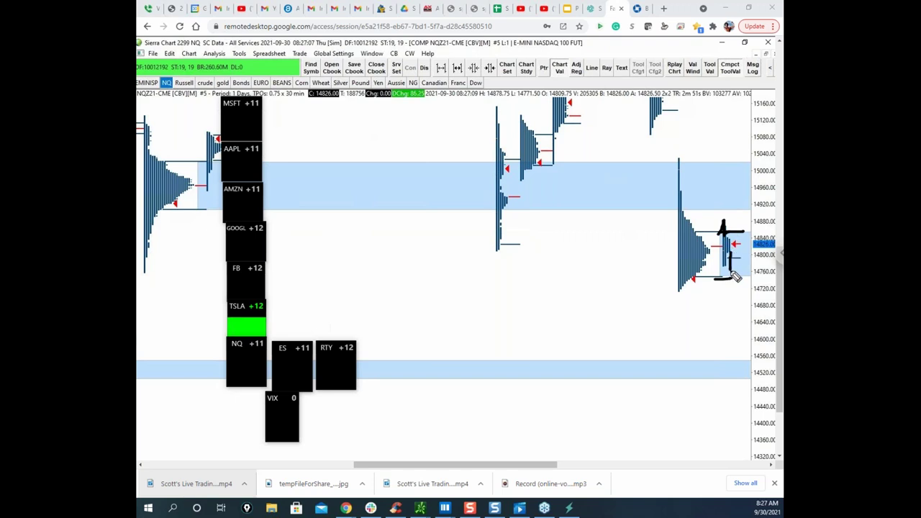
# Draw black paths from the NQ value area's lower edge down to the zone near 14520, and clear the marks.
pyautogui.moveTo(728, 282)
pyautogui.mouseDown()
pyautogui.moveTo(748, 281)
pyautogui.moveTo(740, 282)
pyautogui.moveTo(744, 363)
pyautogui.mouseUp()
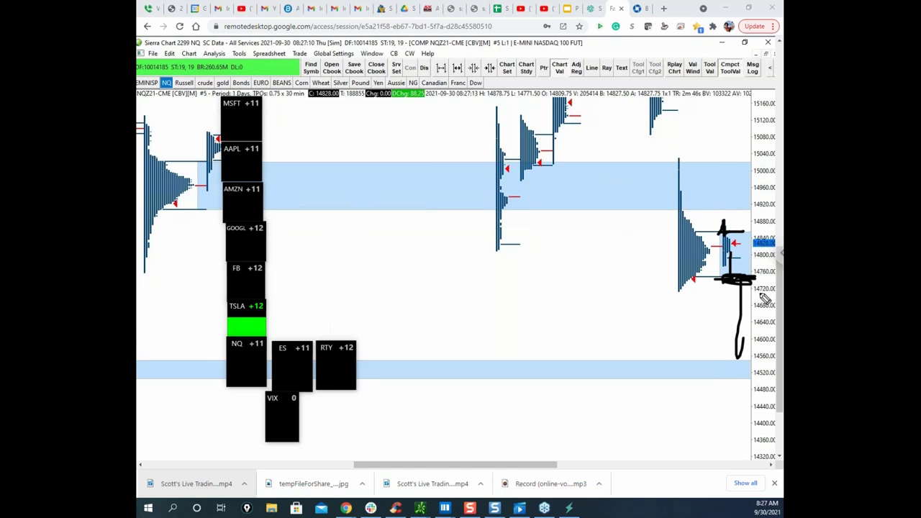
pyautogui.moveTo(737, 284); pyautogui.dragTo(748, 362)
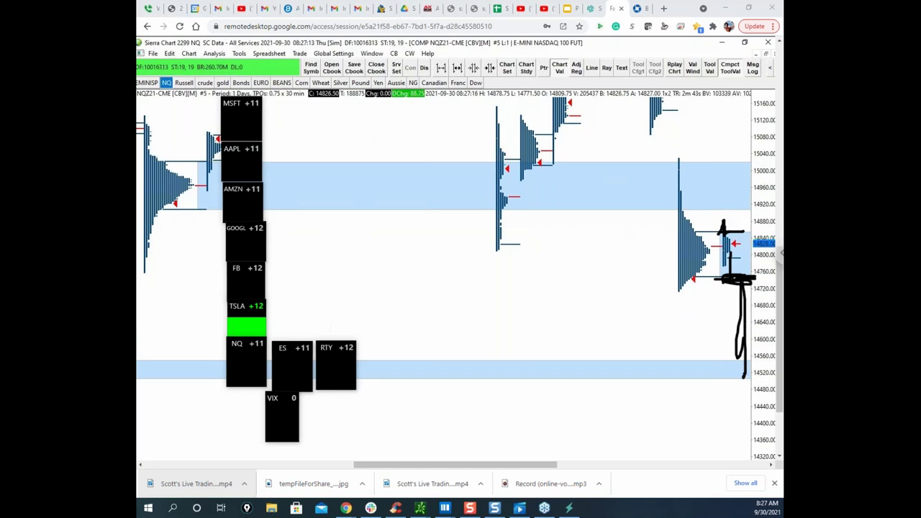
pyautogui.press('Escape')
pyautogui.moveTo(724, 292); pyautogui.dragTo(724, 285)
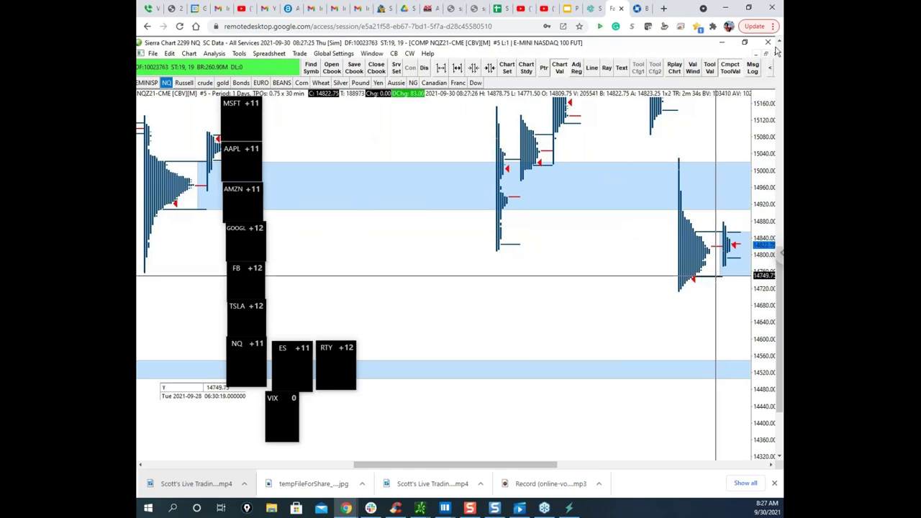
# Move the TPO and $TICK windows off the Bookmap heatmap and examine the liquidity around the current price at several zoom levels.
pyautogui.moveTo(685, 14); pyautogui.dragTo(137, 77)
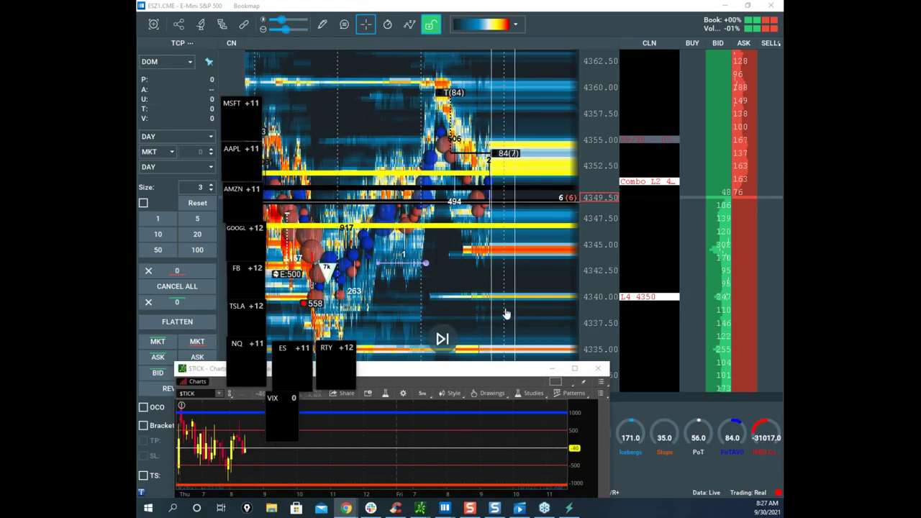
pyautogui.moveTo(506, 372); pyautogui.dragTo(137, 295)
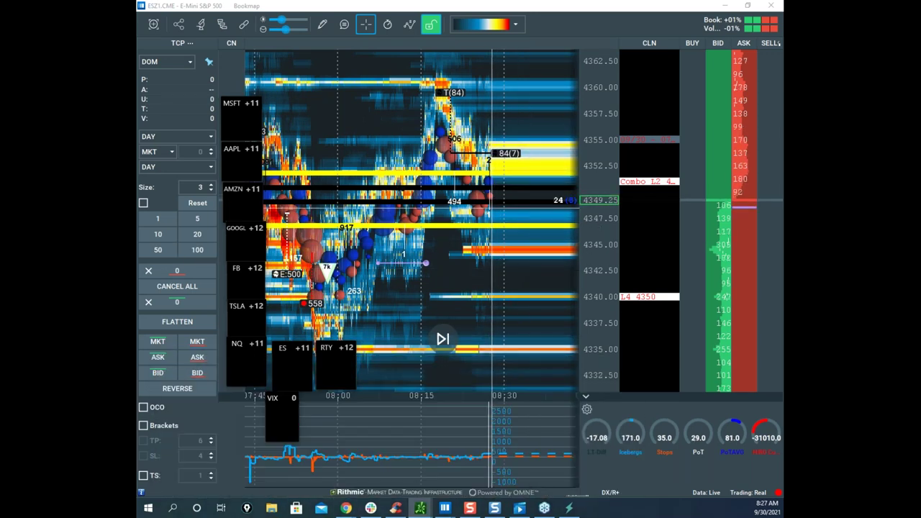
pyautogui.scroll(-3, 503, 161)
pyautogui.moveTo(445, 170); pyautogui.dragTo(479, 169)
pyautogui.moveTo(600, 157)
pyautogui.mouseDown()
pyautogui.moveTo(599, 115)
pyautogui.moveTo(595, 144)
pyautogui.mouseUp()
pyautogui.scroll(-1, 594, 144)
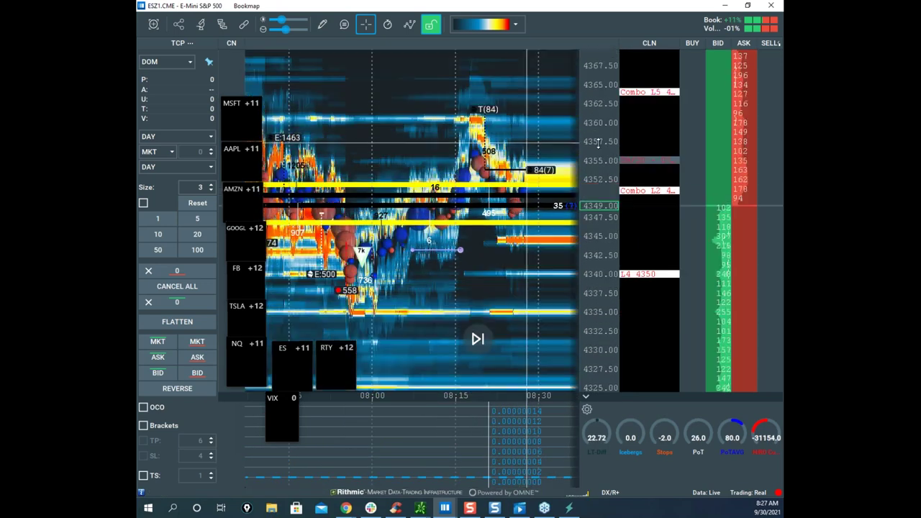
pyautogui.scroll(4, 547, 142)
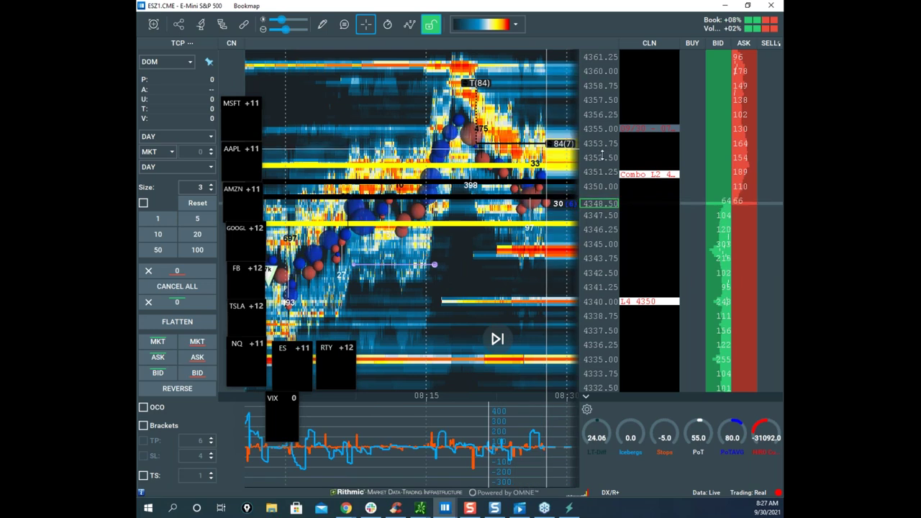
pyautogui.scroll(-2, 606, 148)
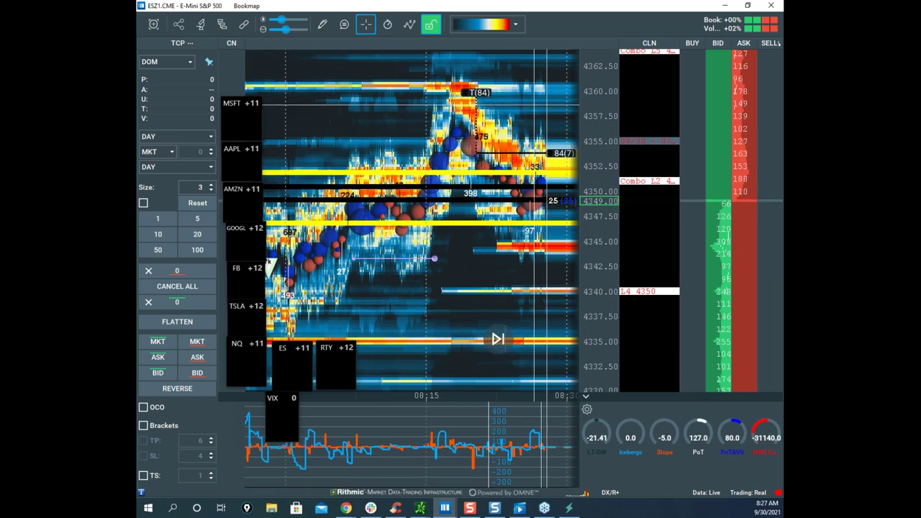
pyautogui.moveTo(569, 154); pyautogui.dragTo(546, 181)
pyautogui.scroll(2, 592, 162)
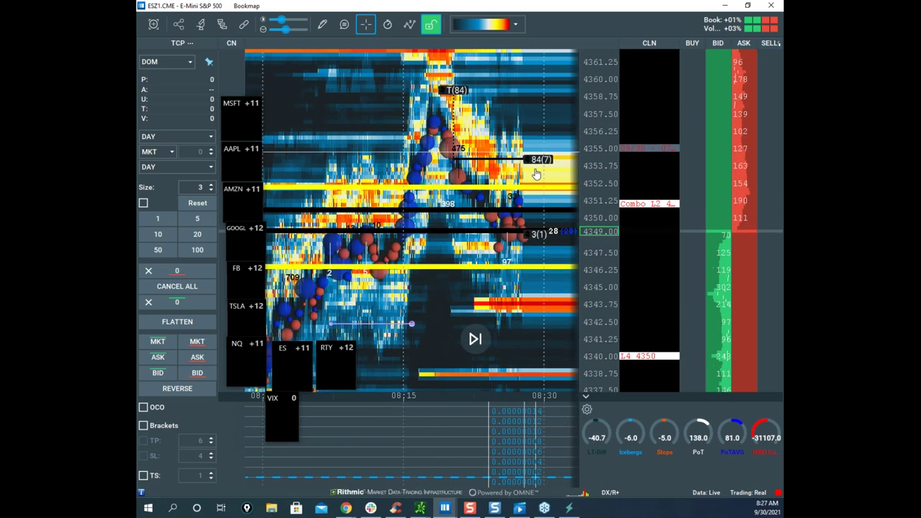
# Examine the ES heatmap liquidity and recent trades around the current price near 4349 at several zoom levels.
pyautogui.scroll(4, 538, 174)
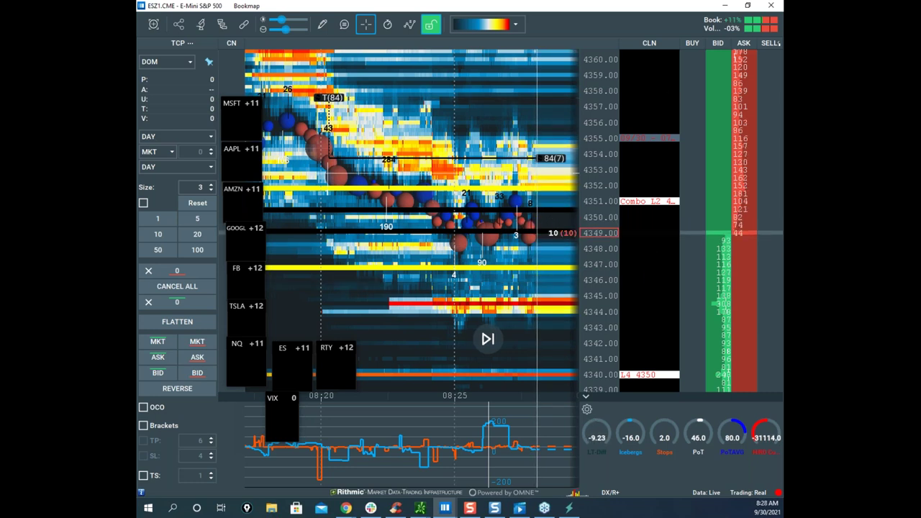
pyautogui.scroll(3, 604, 238)
pyautogui.moveTo(543, 234); pyautogui.dragTo(534, 215)
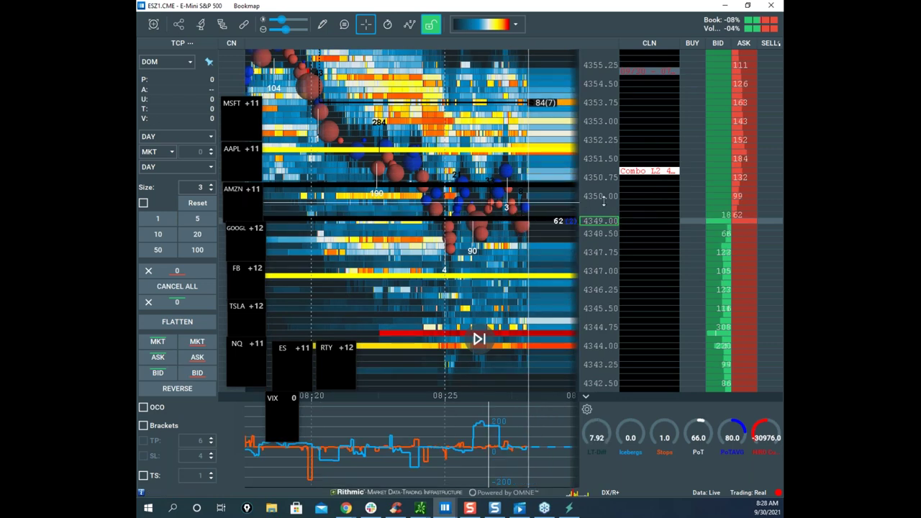
pyautogui.moveTo(604, 238); pyautogui.dragTo(607, 290)
pyautogui.scroll(2, 548, 232)
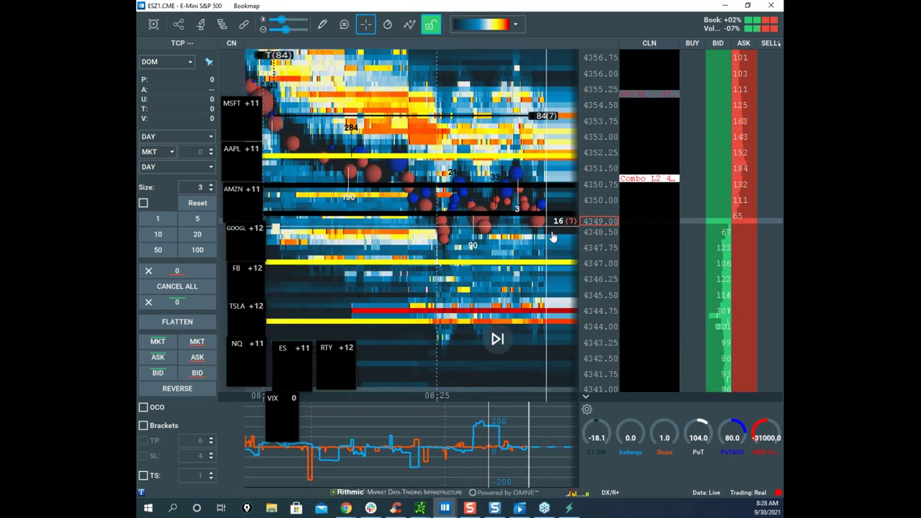
pyautogui.moveTo(549, 236); pyautogui.dragTo(529, 232)
pyautogui.scroll(2, 615, 261)
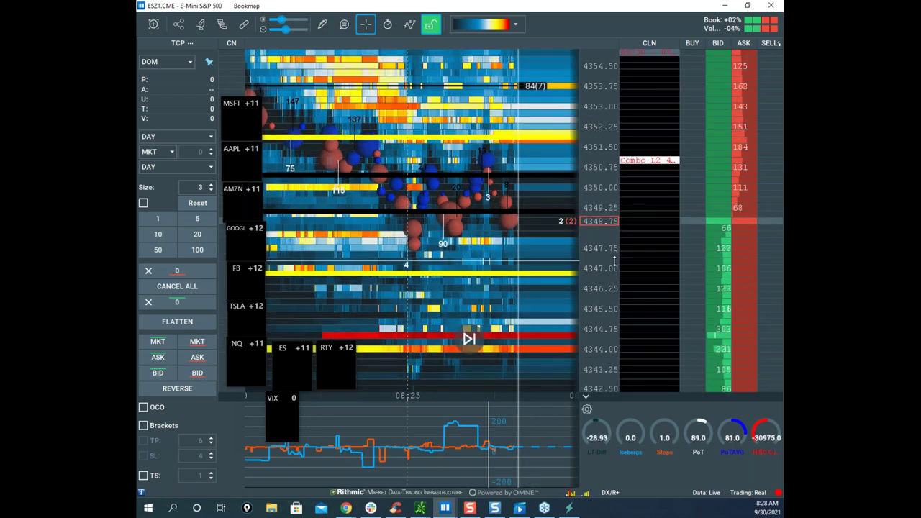
pyautogui.scroll(-1, 594, 190)
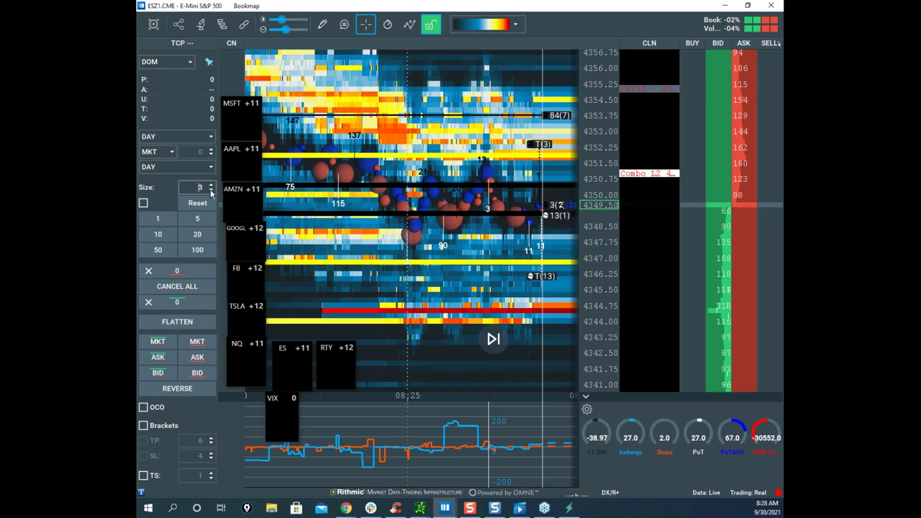
# Place sell limit orders at 4355.25 and just below 4353 with the order size at 1, and cancel them all.
pyautogui.click(746, 86)
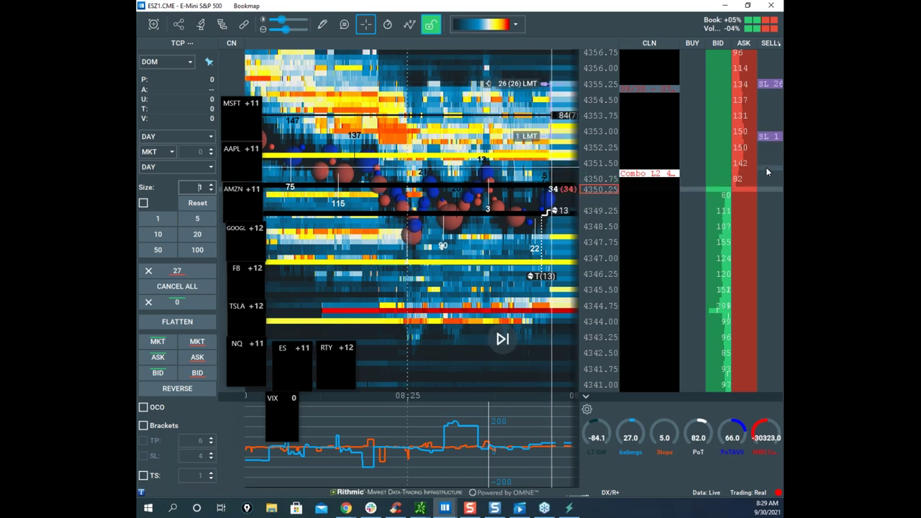
pyautogui.click(777, 136)
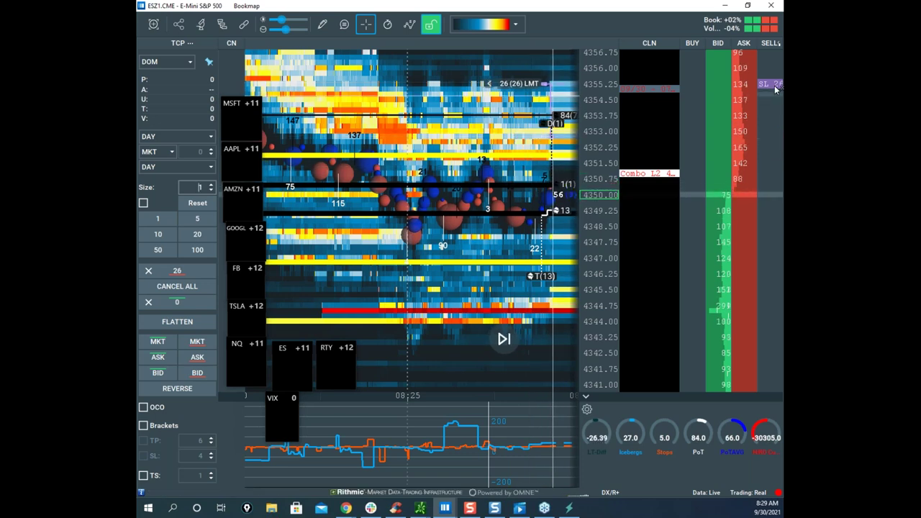
pyautogui.click(779, 85)
pyautogui.click(779, 85)
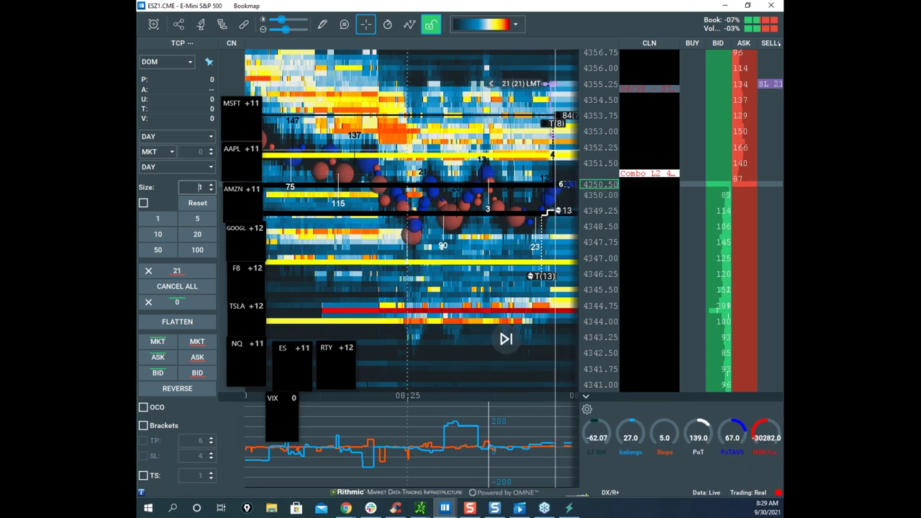
pyautogui.click(779, 85)
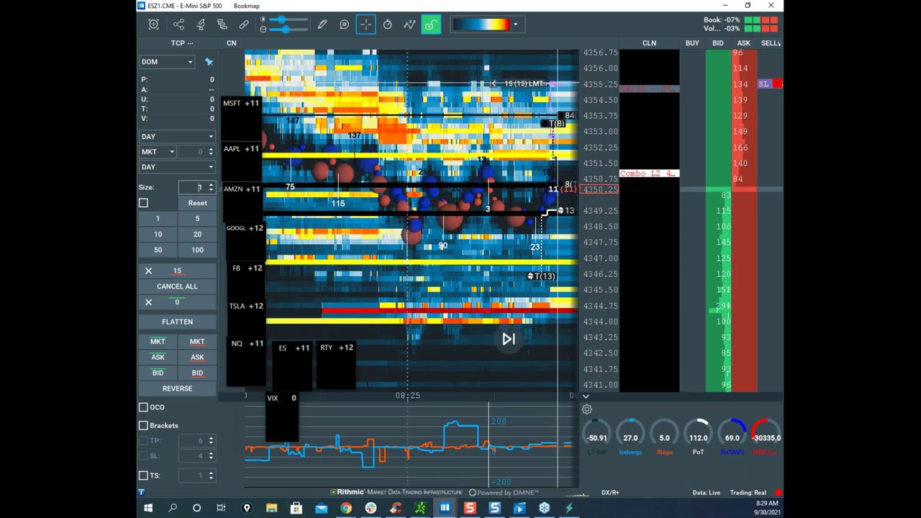
pyautogui.click(211, 285)
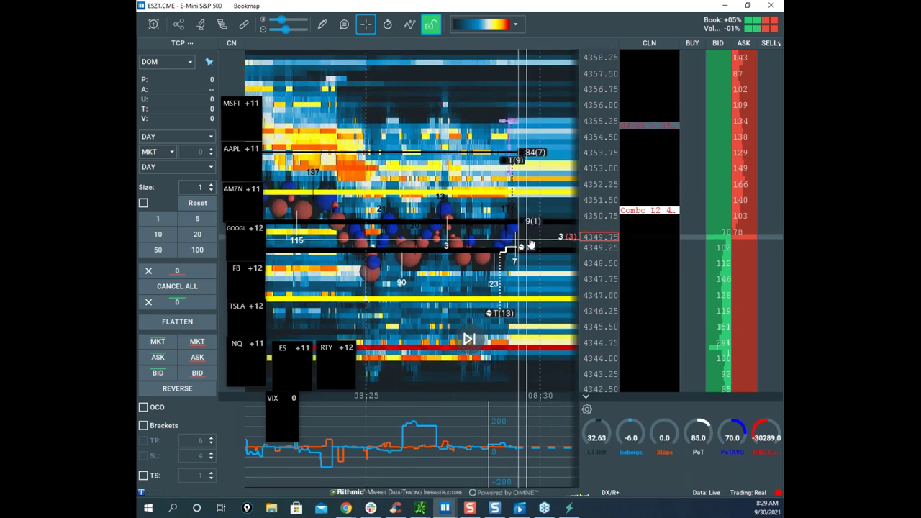
# Examine the heatmap around the cancelled orders and the resting offers above the current price.
pyautogui.scroll(-2, 530, 244)
pyautogui.scroll(2, 600, 211)
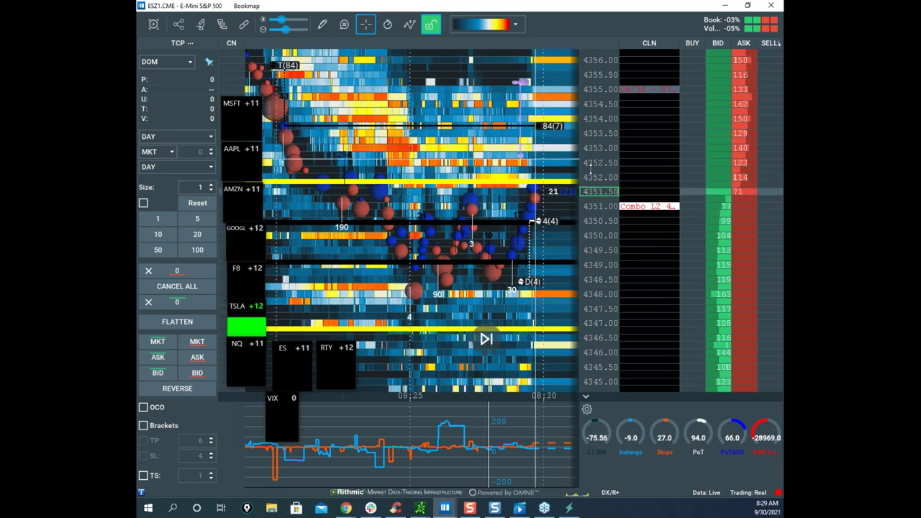
pyautogui.moveTo(515, 171); pyautogui.dragTo(509, 141)
pyautogui.scroll(-2, 647, 200)
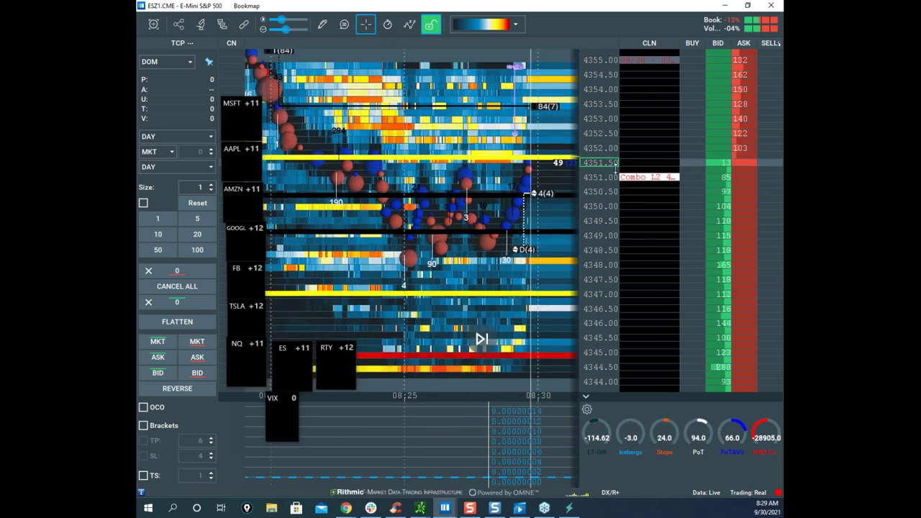
pyautogui.scroll(-2, 530, 204)
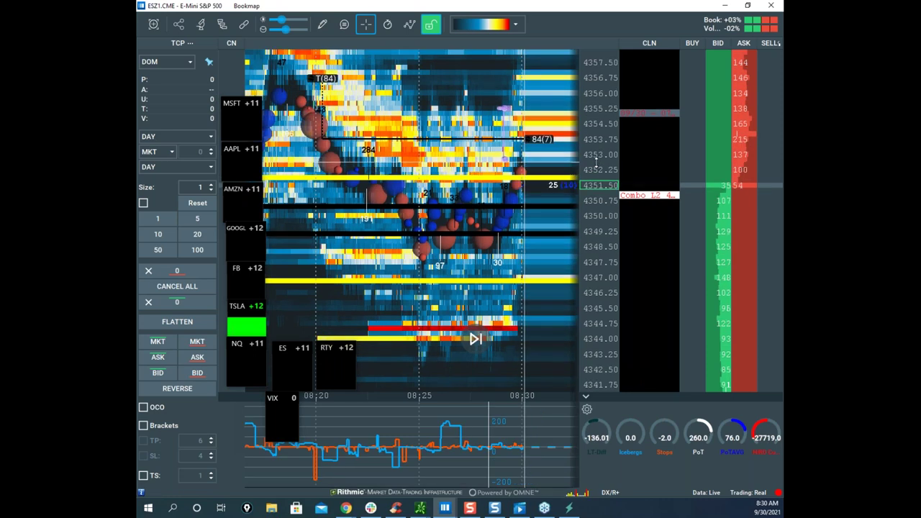
pyautogui.scroll(2, 530, 167)
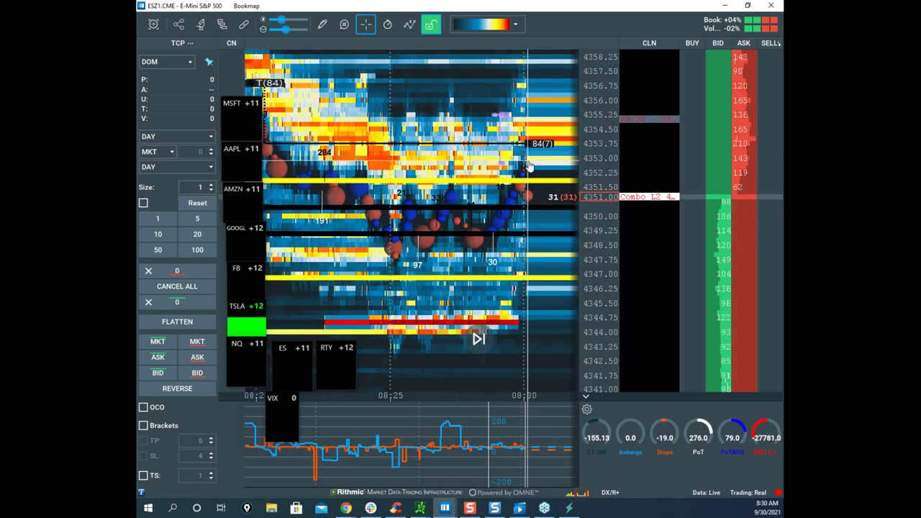
pyautogui.scroll(-2, 531, 163)
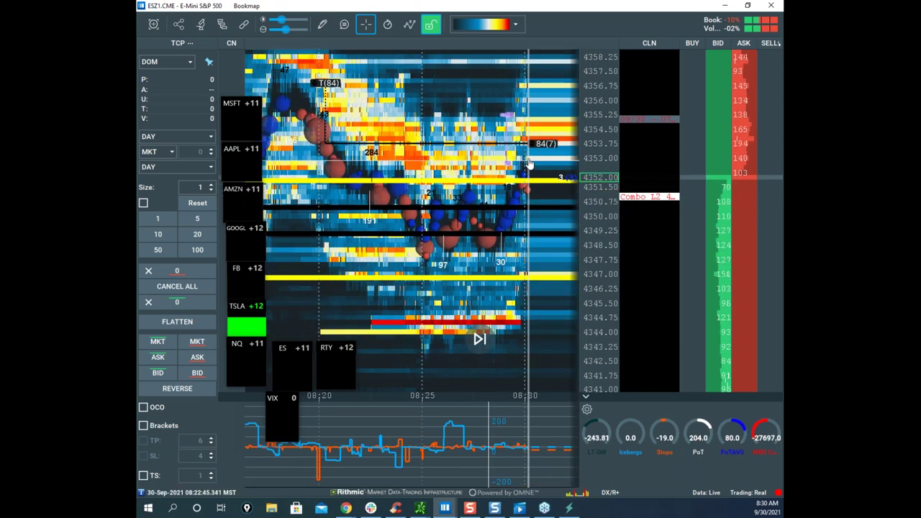
pyautogui.scroll(-2, 597, 138)
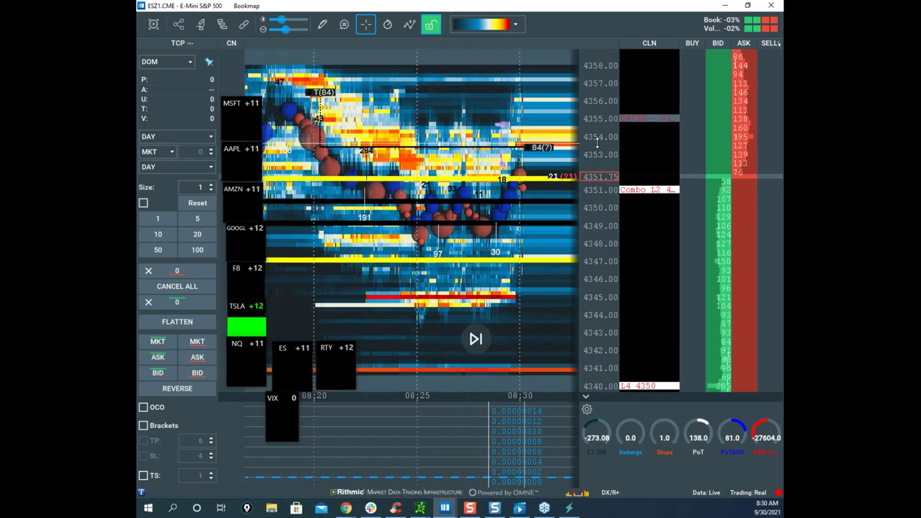
# Examine price action and liquidity around the Combo L2 level near 4351 in closer detail.
pyautogui.moveTo(536, 137); pyautogui.dragTo(524, 124)
pyautogui.scroll(-1, 592, 131)
pyautogui.scroll(2, 589, 130)
pyautogui.scroll(2, 589, 129)
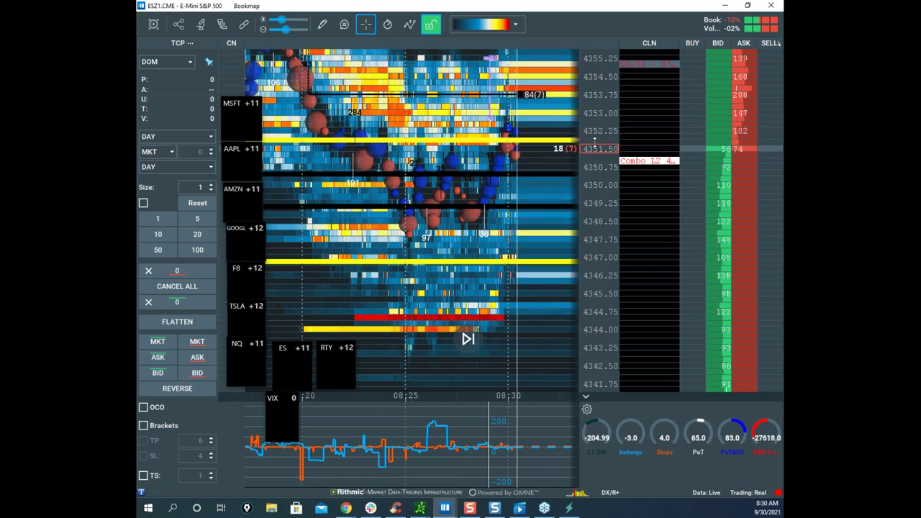
pyautogui.scroll(-1, 594, 141)
pyautogui.moveTo(517, 137); pyautogui.dragTo(502, 148)
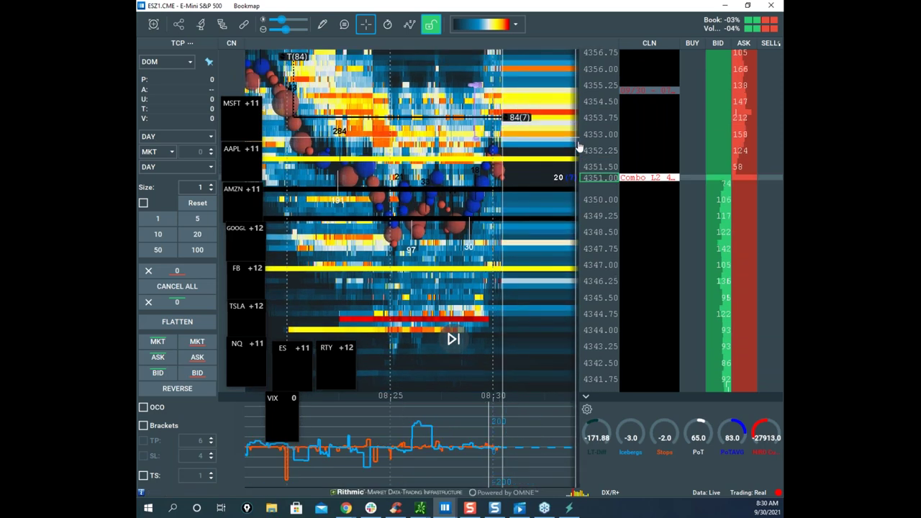
pyautogui.scroll(1, 593, 131)
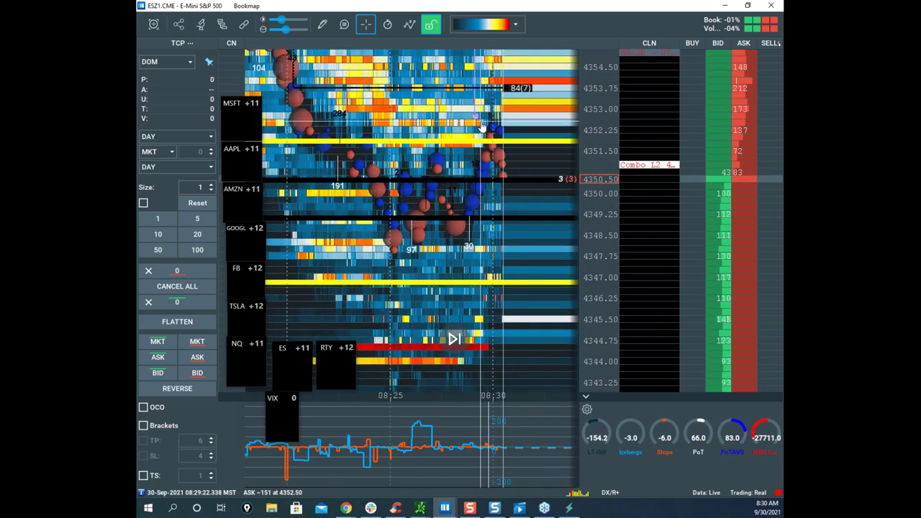
pyautogui.scroll(1, 479, 175)
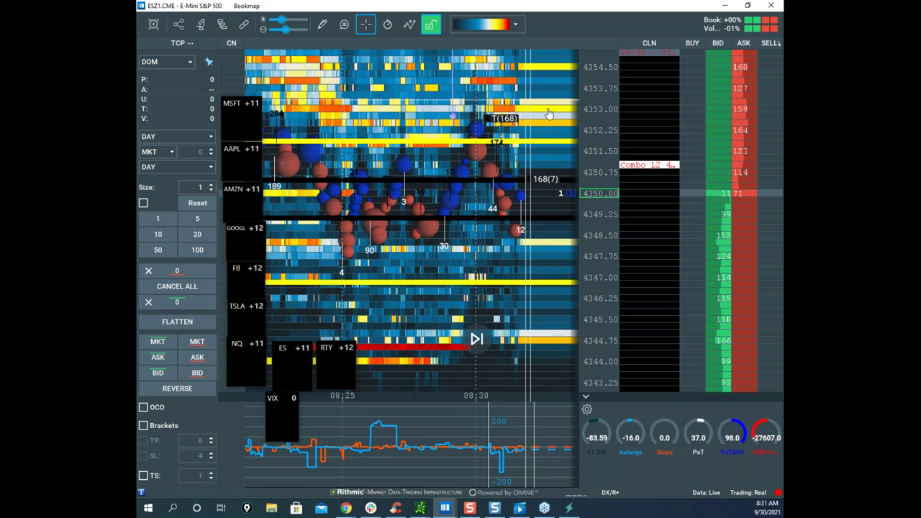
# Examine a wider stretch of the heatmap since 08:15, including the liquidity below the range down to 4340.
pyautogui.scroll(-3, 548, 114)
pyautogui.moveTo(545, 120)
pyautogui.mouseDown()
pyautogui.moveTo(501, 119)
pyautogui.moveTo(554, 128)
pyautogui.mouseUp()
pyautogui.scroll(-1, 593, 131)
pyautogui.scroll(1, 593, 125)
pyautogui.scroll(-2, 558, 129)
pyautogui.scroll(-1, 592, 124)
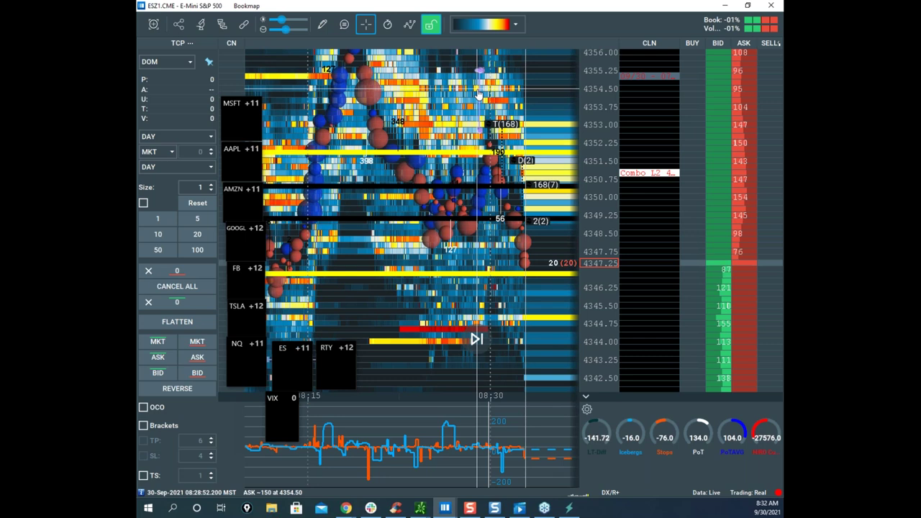
pyautogui.scroll(-3, 600, 155)
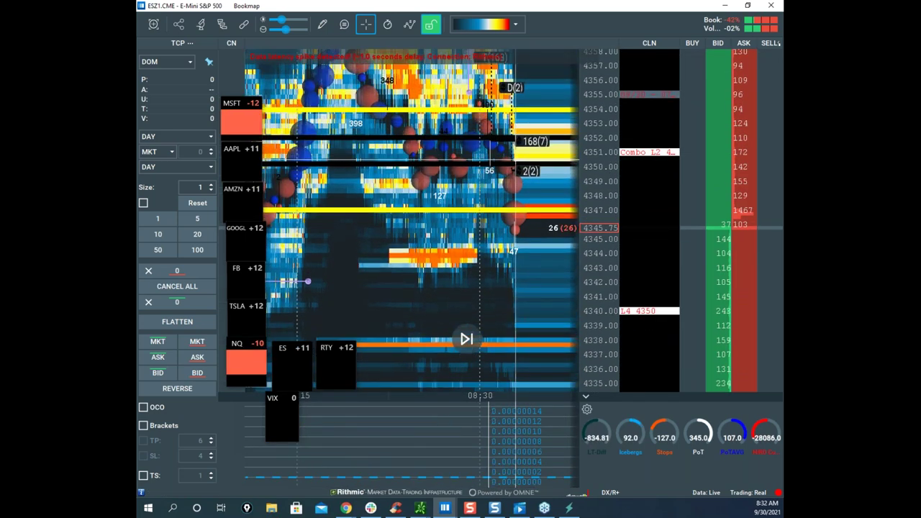
# Enlarge the price scale around the current ES price and set the order size to 3.
pyautogui.moveTo(485, 333); pyautogui.dragTo(137, 311)
pyautogui.scroll(3, 581, 171)
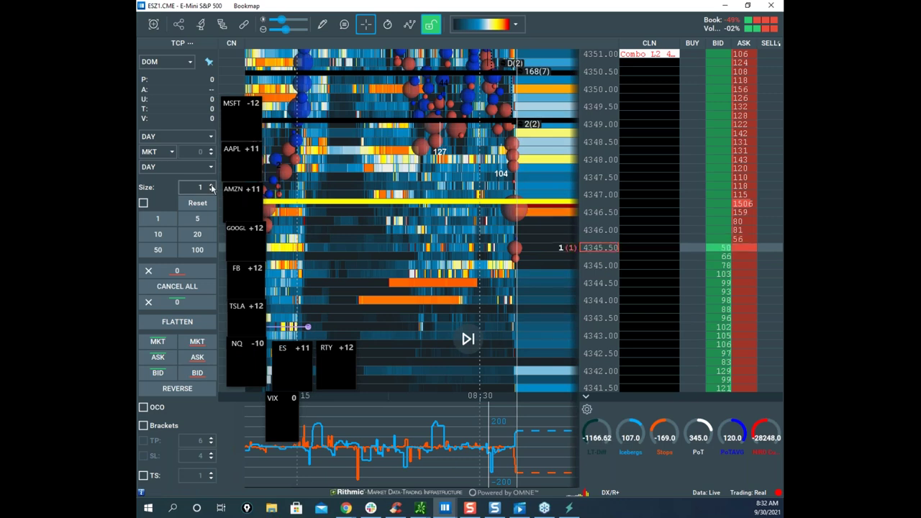
pyautogui.click(212, 185)
pyautogui.click(212, 185)
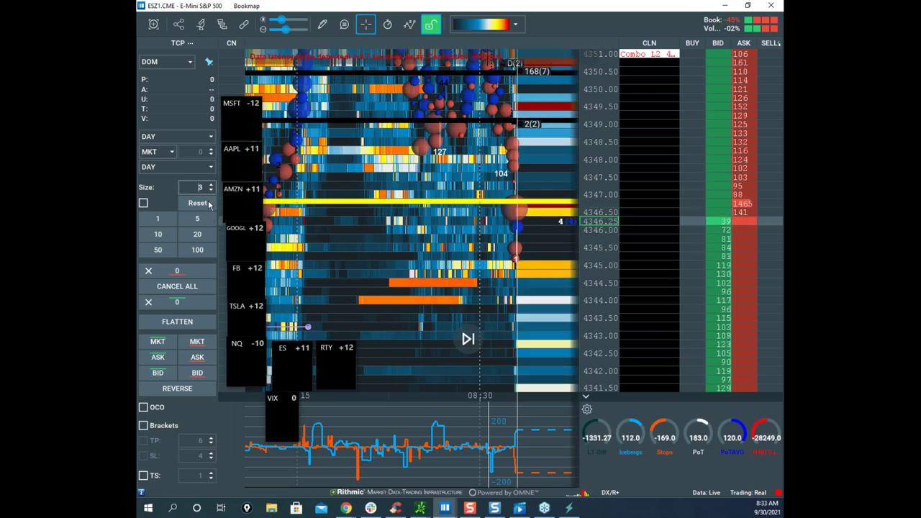
# Bring the $TICK chart over the heatmap to check its reading, and move it away again.
pyautogui.scroll(3, 466, 206)
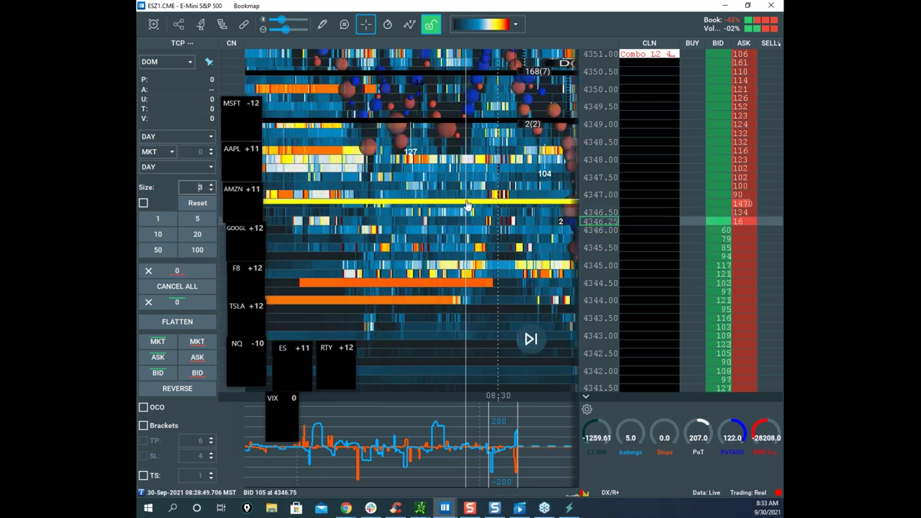
pyautogui.scroll(-3, 466, 207)
pyautogui.moveTo(781, 251); pyautogui.dragTo(555, 247)
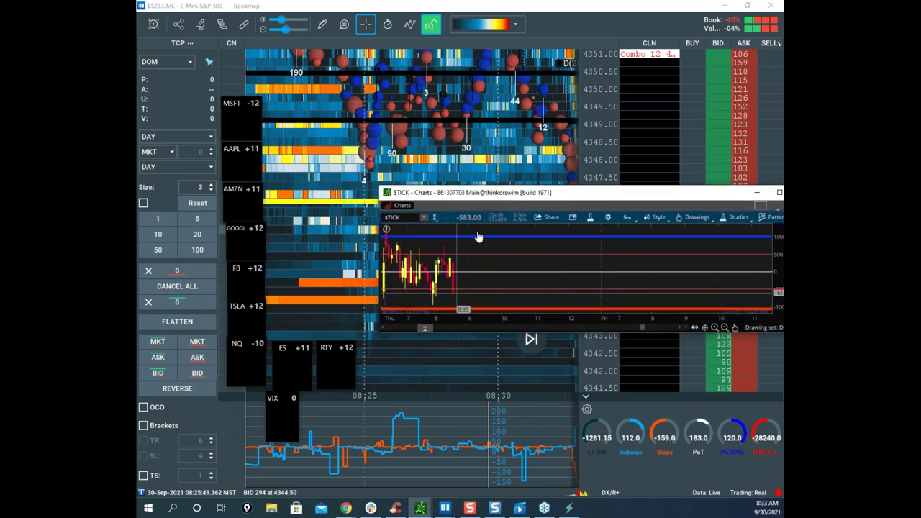
pyautogui.moveTo(518, 196); pyautogui.dragTo(782, 202)
# Shift the heatmap to leave space after the latest price, and sell 3 ES contracts at market.
pyautogui.moveTo(497, 182); pyautogui.dragTo(378, 182)
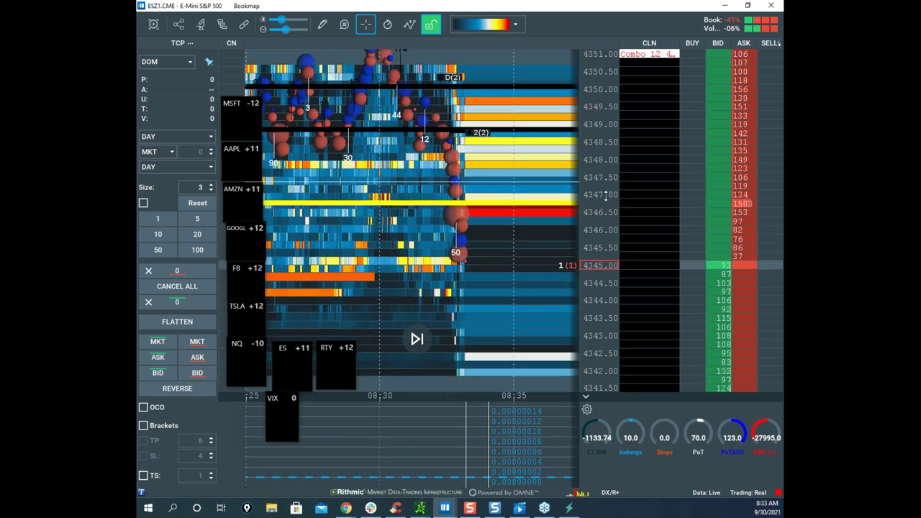
pyautogui.click(197, 341)
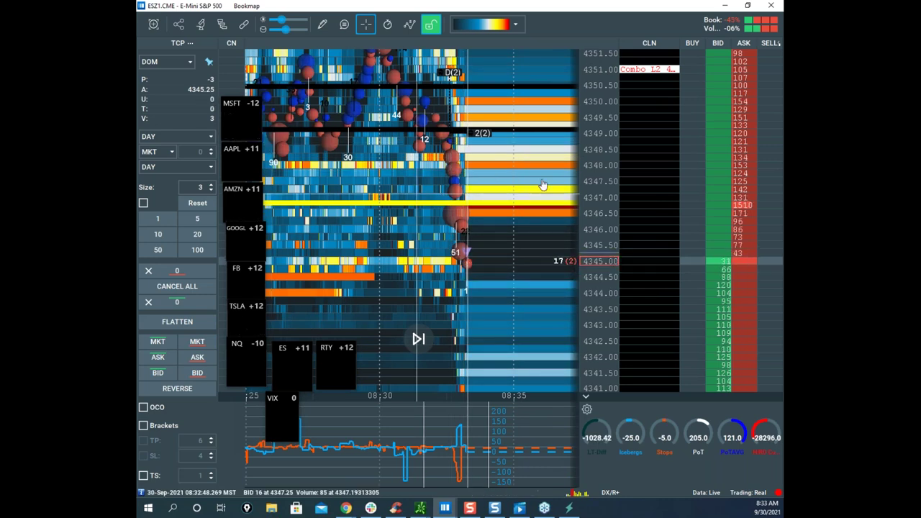
# Examine the heatmap around the new short position, from the range above down to the L4 level at 4340.
pyautogui.scroll(-2, 512, 189)
pyautogui.scroll(-2, 592, 190)
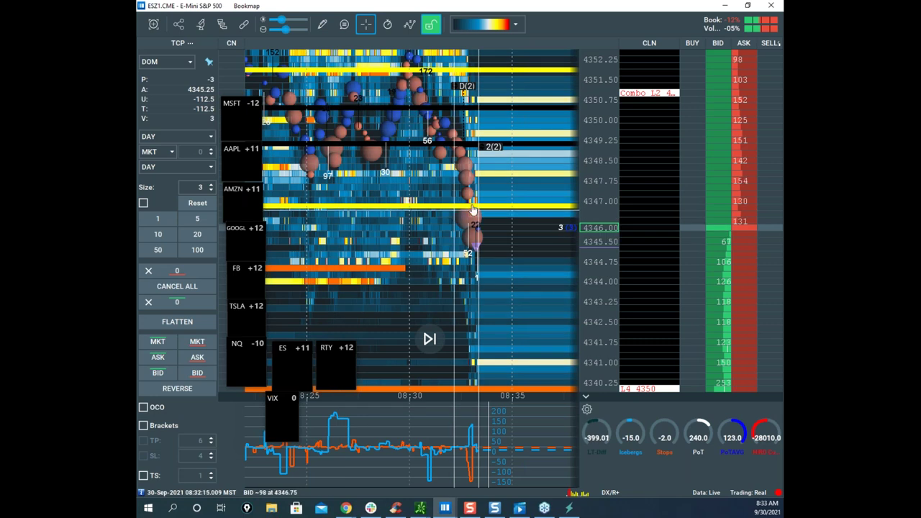
pyautogui.scroll(-3, 483, 213)
pyautogui.scroll(-2, 597, 180)
pyautogui.scroll(-2, 514, 154)
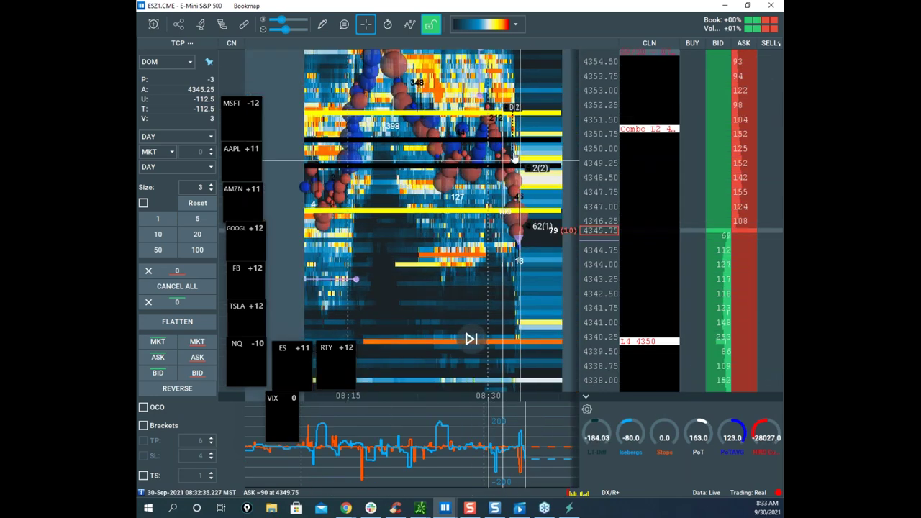
pyautogui.scroll(-2, 590, 147)
pyautogui.scroll(-2, 528, 137)
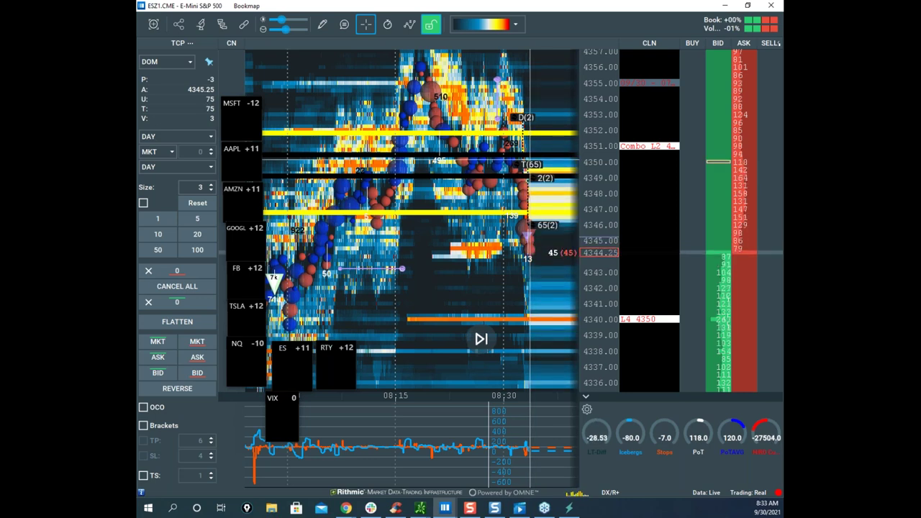
# Bring in and maximize the Sierra Chart TPO window, and switch it to the EMINISP chartbook.
pyautogui.moveTo(137, 47); pyautogui.dragTo(482, 50)
pyautogui.click(544, 45)
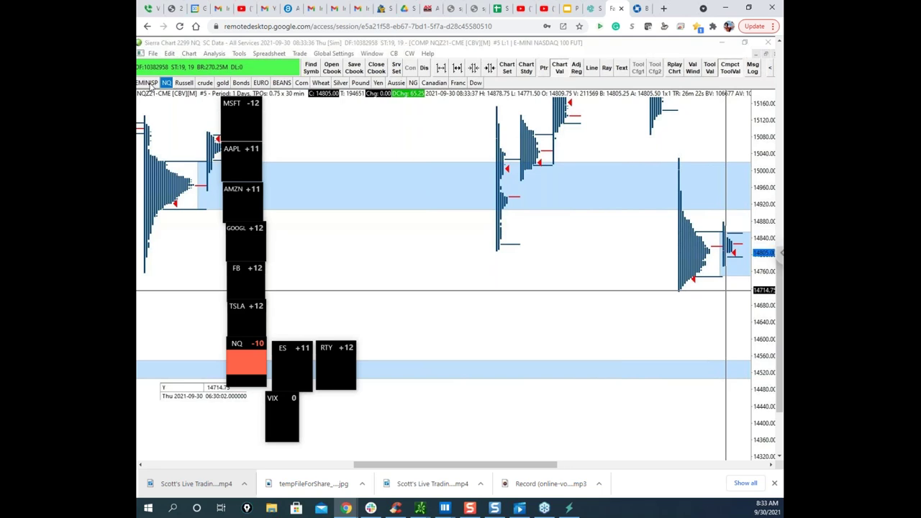
pyautogui.hotkey('ctrl', 'Tab')
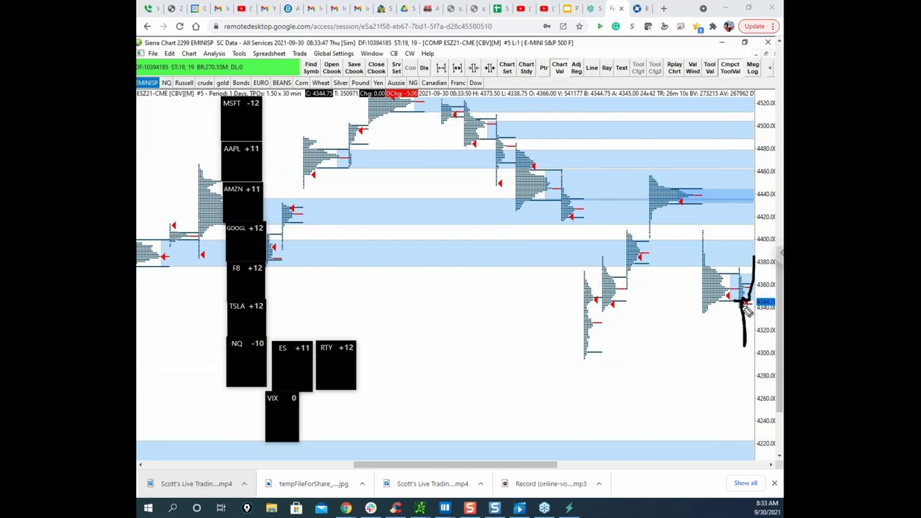
# Draw black paths from the latest ES value area's lower edge toward about 4300, and minimize the TPO window.
pyautogui.moveTo(747, 339); pyautogui.dragTo(748, 334)
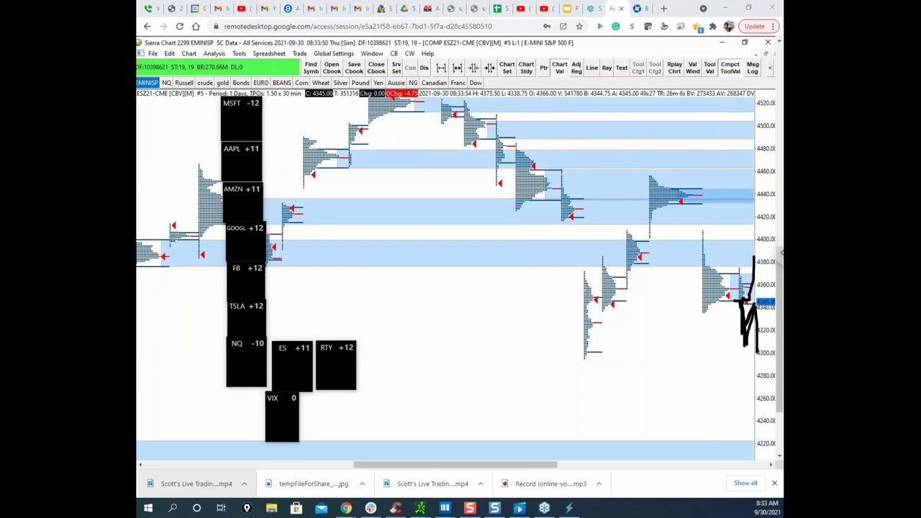
pyautogui.click(726, 9)
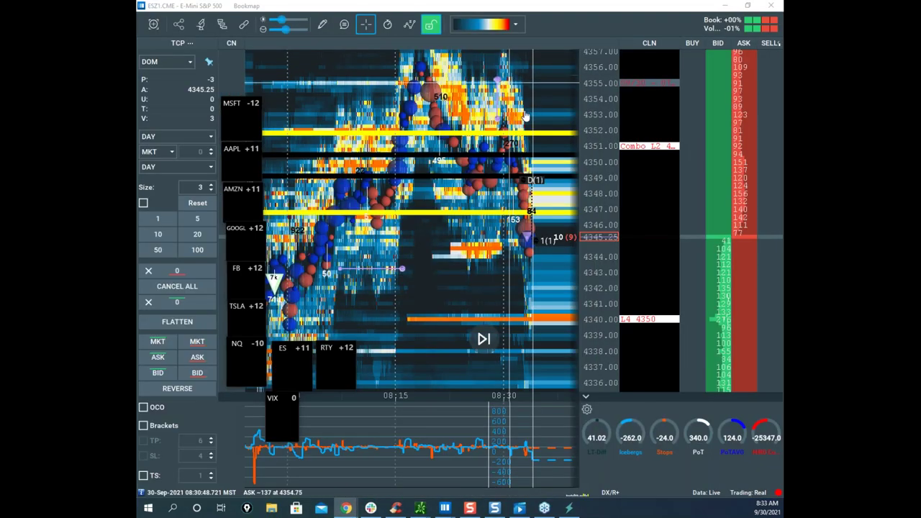
# Examine the ES heatmap around the short position, and glance at the thinkorswim /ES 5-minute chart.
pyautogui.scroll(1, 537, 138)
pyautogui.scroll(-2, 536, 133)
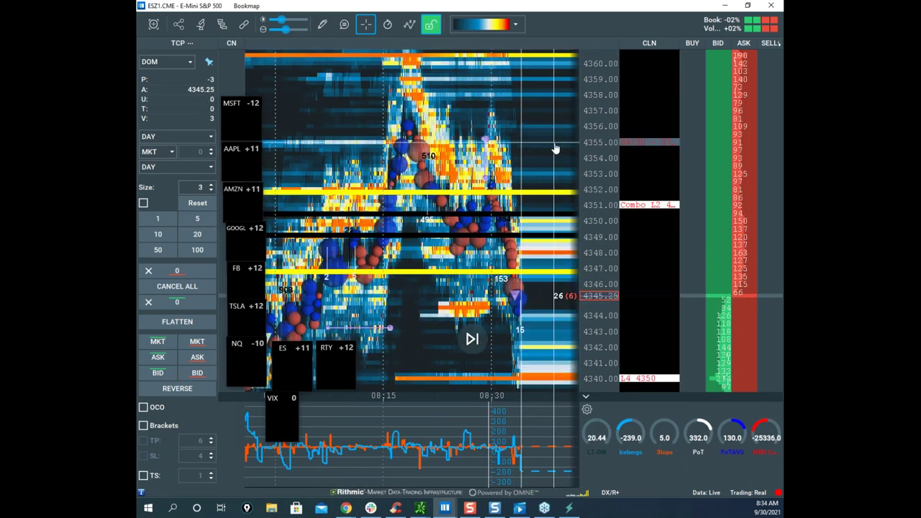
pyautogui.scroll(4, 597, 179)
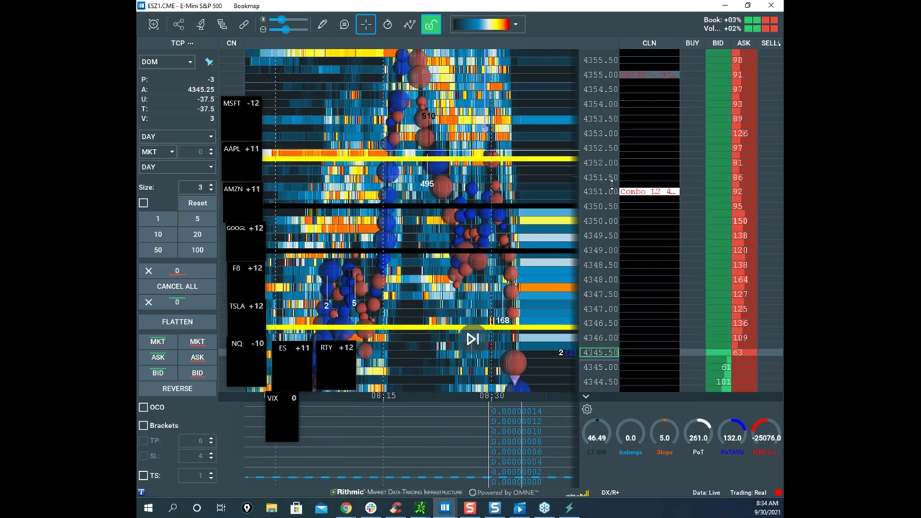
pyautogui.scroll(1, 611, 183)
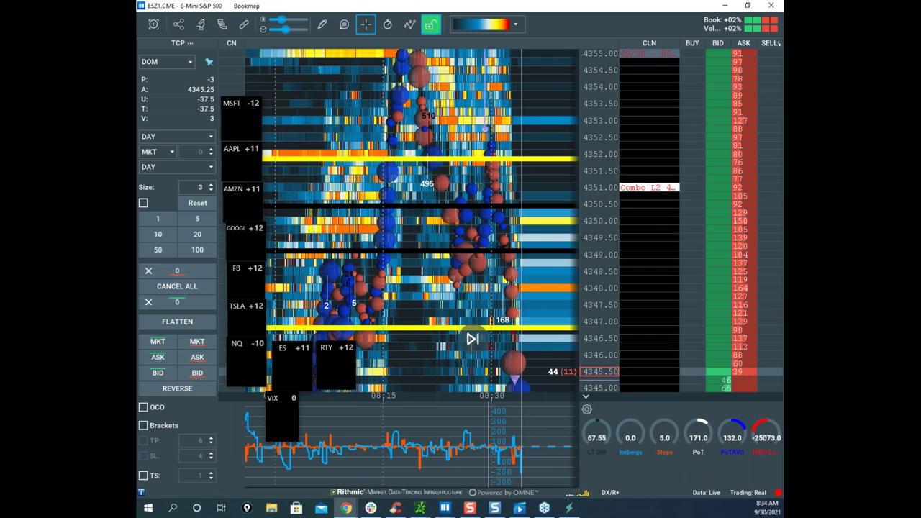
pyautogui.moveTo(138, 198); pyautogui.dragTo(511, 100)
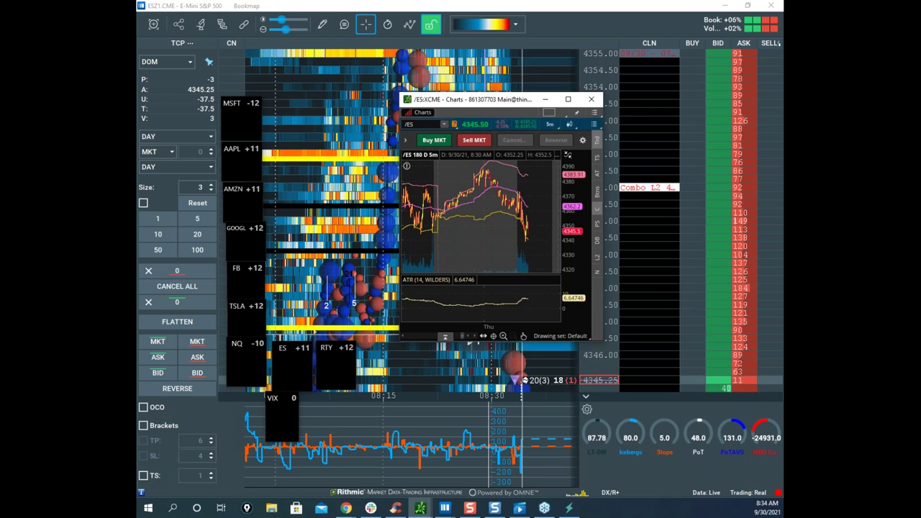
pyautogui.hotkey('alt', 'Tab')
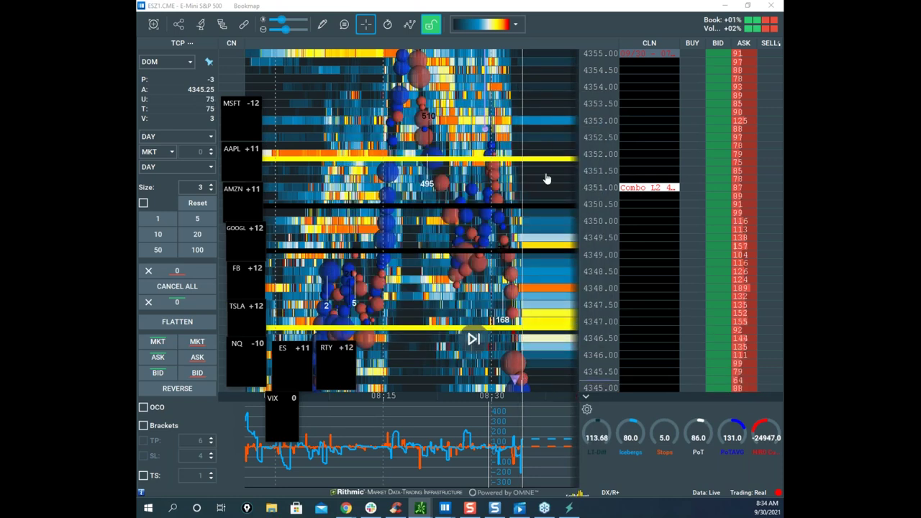
pyautogui.moveTo(538, 158); pyautogui.dragTo(522, 183)
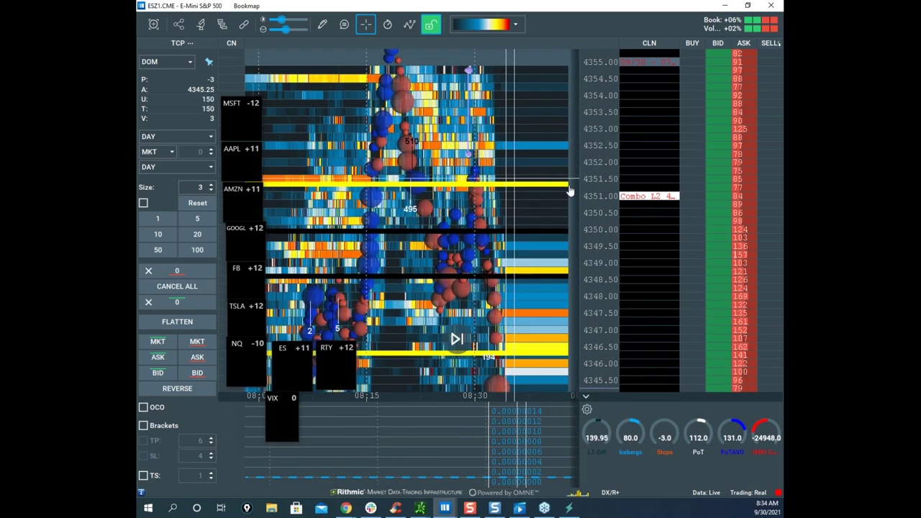
# Place a 3-contract buy stop at 4360 in the ES DOM, above the short position.
pyautogui.moveTo(601, 144); pyautogui.dragTo(641, 106)
pyautogui.click(724, 94)
pyautogui.scroll(-3, 596, 144)
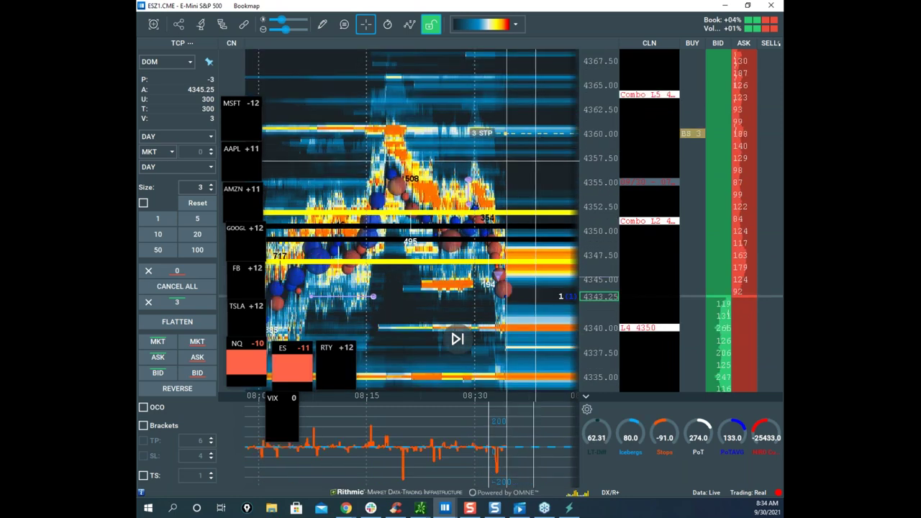
# Examine the heatmap's liquidity down to 4330 over a longer time span, and place the thinkorswim $TICK window over its lower part.
pyautogui.scroll(-2, 526, 188)
pyautogui.moveTo(525, 189); pyautogui.dragTo(516, 132)
pyautogui.moveTo(539, 206); pyautogui.dragTo(506, 174)
pyautogui.scroll(3, 598, 175)
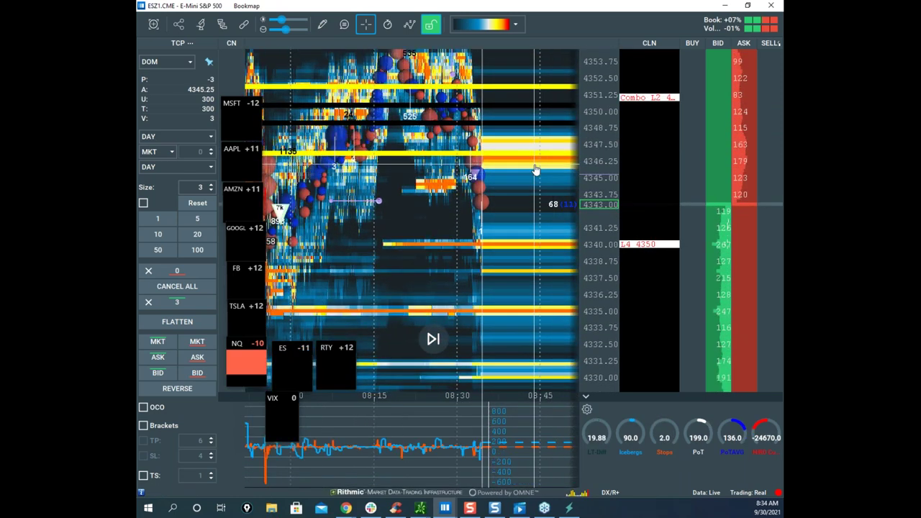
pyautogui.scroll(-3, 537, 169)
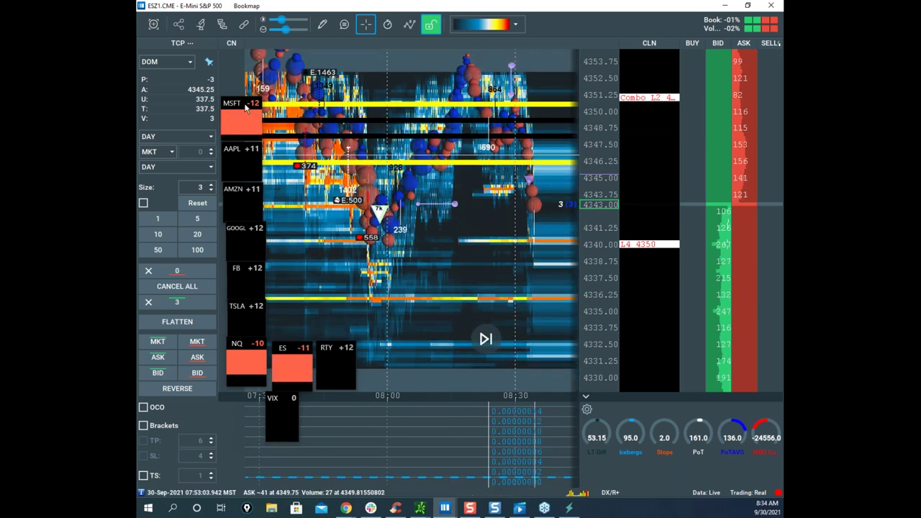
pyautogui.click(420, 508)
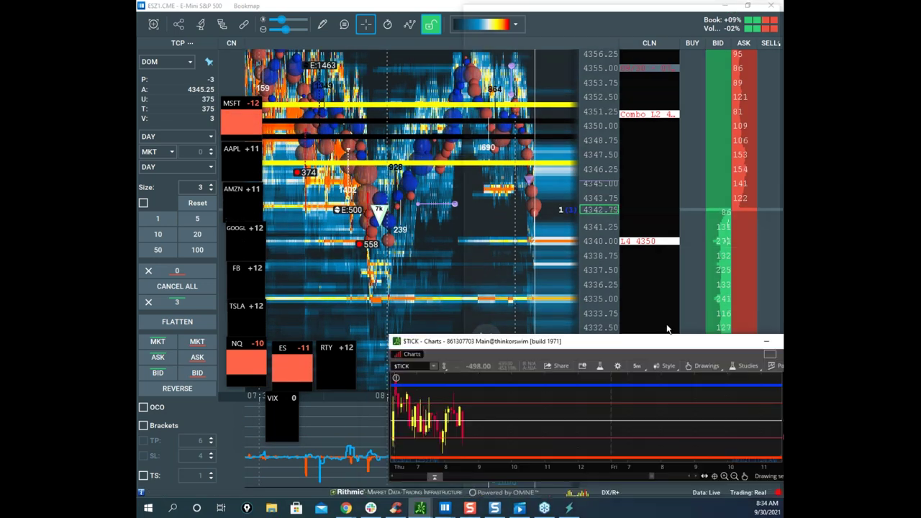
pyautogui.moveTo(647, 317); pyautogui.dragTo(649, 317)
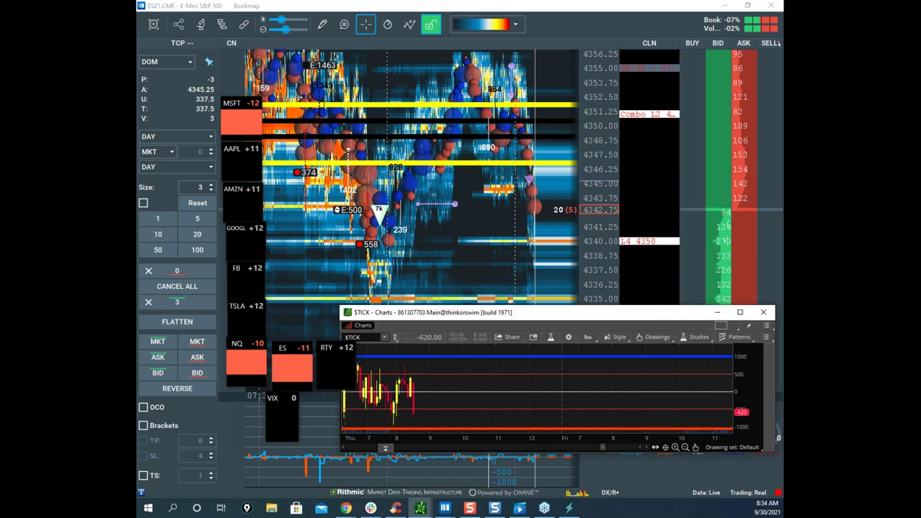
# Switch to the Sierra Chart session, restore its tiled layout, maximize the ES 6000 Volume VWAP chart for review, and minimize the session.
pyautogui.click(346, 508)
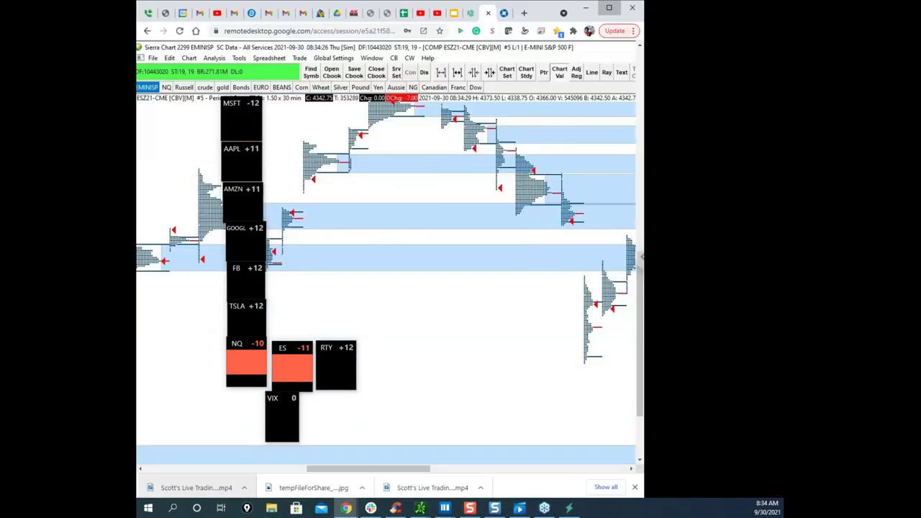
pyautogui.moveTo(555, 467)
pyautogui.mouseDown()
pyautogui.moveTo(615, 470)
pyautogui.moveTo(573, 468)
pyautogui.mouseUp()
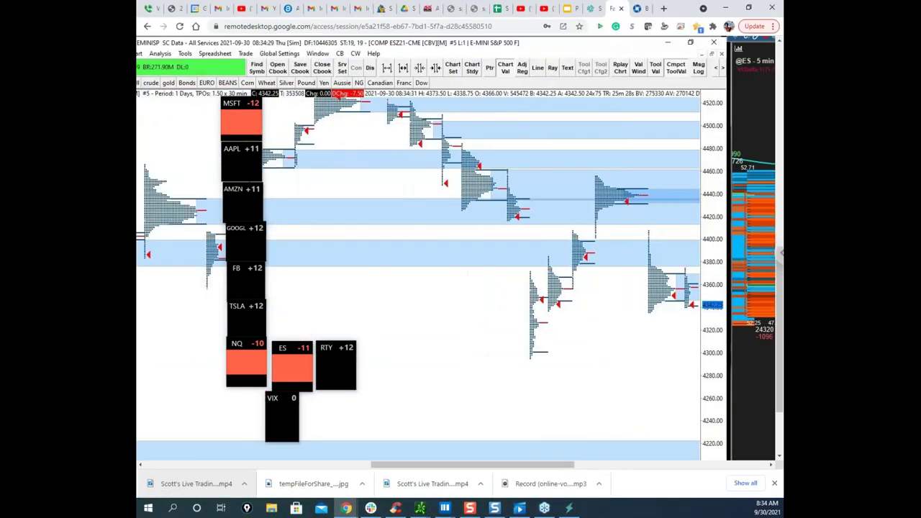
pyautogui.click(712, 54)
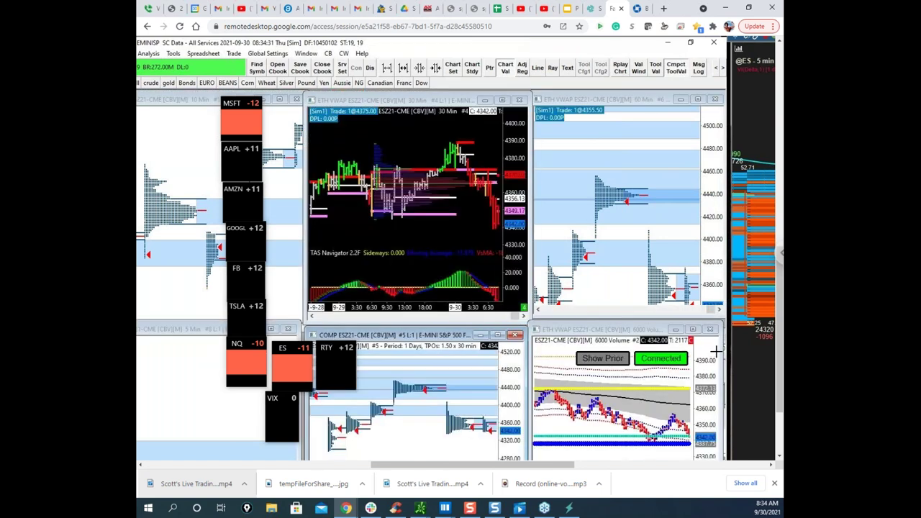
pyautogui.click(692, 331)
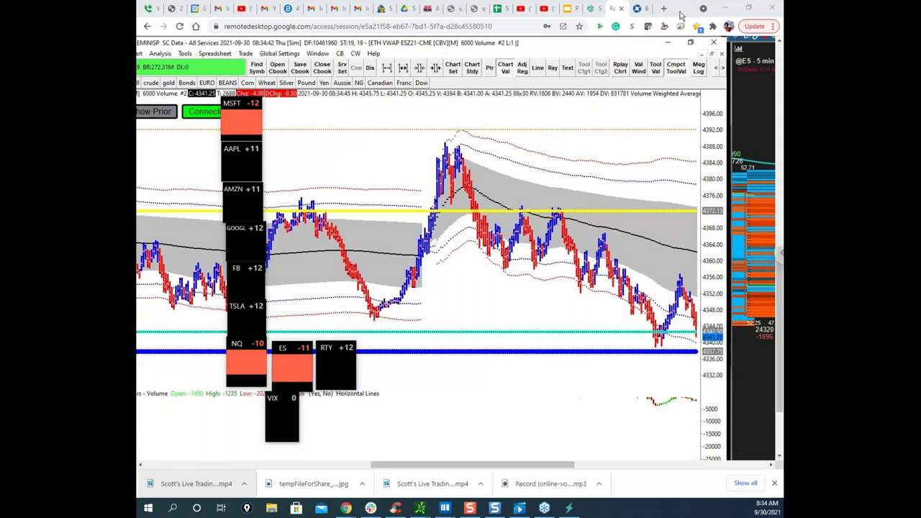
pyautogui.click(725, 7)
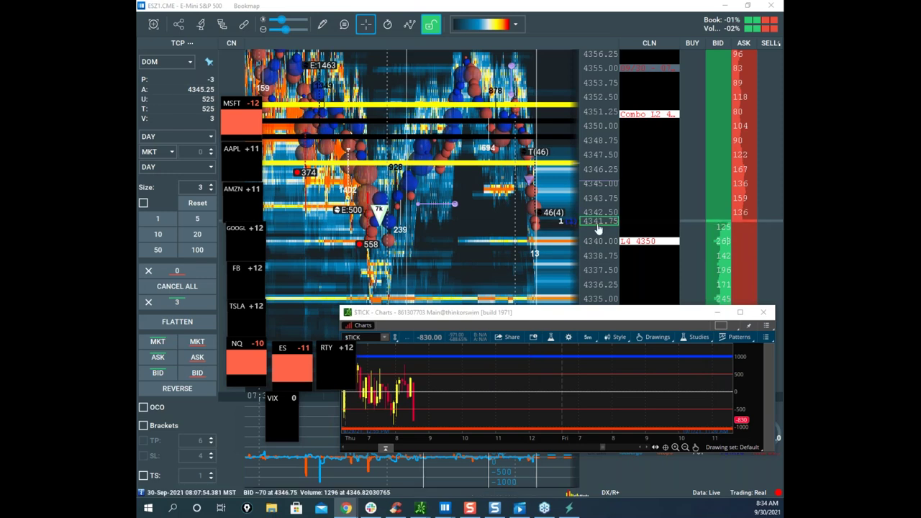
# Check the heatmap from 4360 down to 4325 without the $TICK window, then bring the $TICK chart back briefly and move it off again.
pyautogui.moveTo(618, 327); pyautogui.dragTo(783, 388)
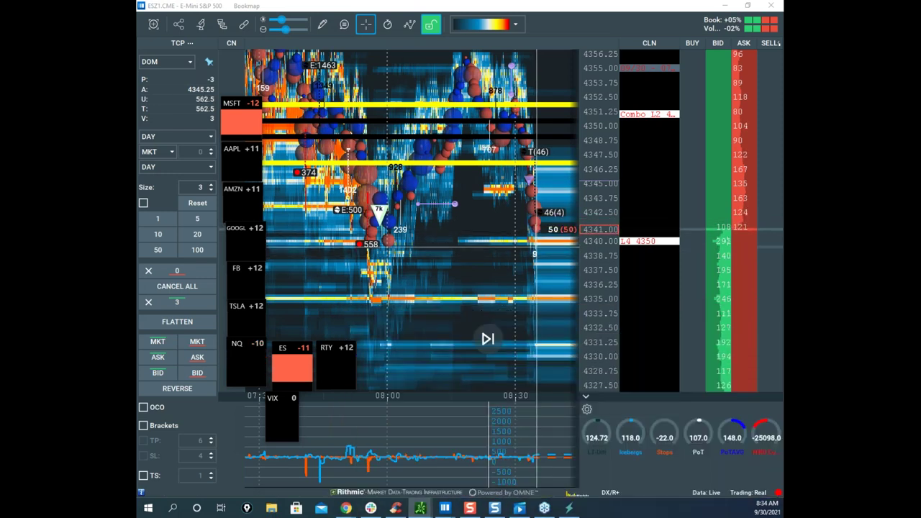
pyautogui.scroll(-1, 608, 162)
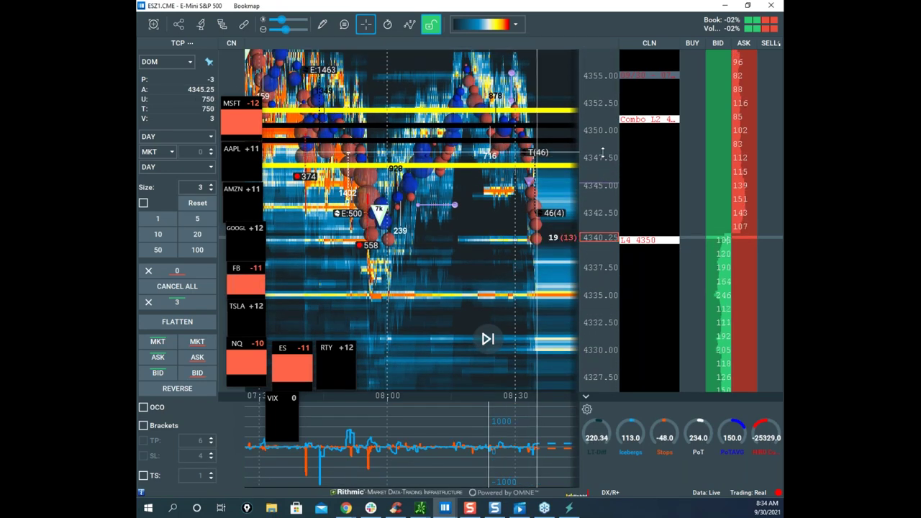
pyautogui.scroll(-2, 604, 152)
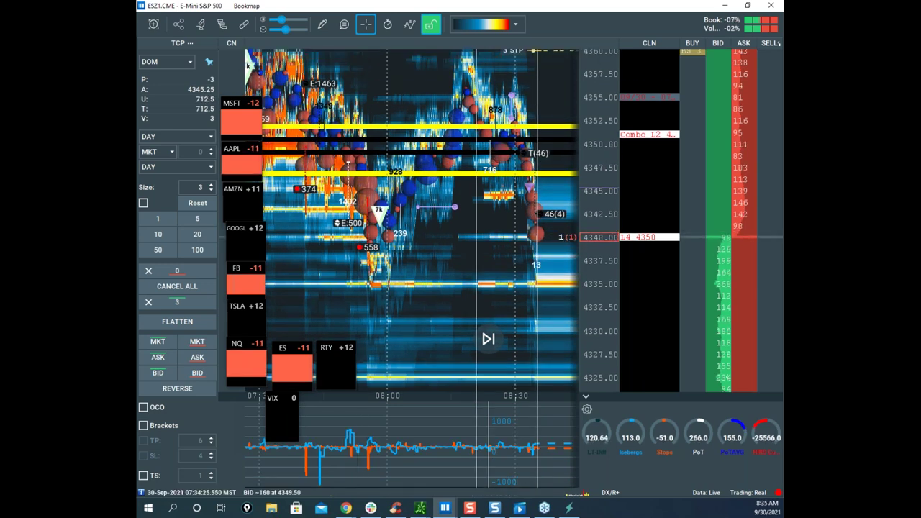
pyautogui.moveTo(137, 124); pyautogui.dragTo(458, 121)
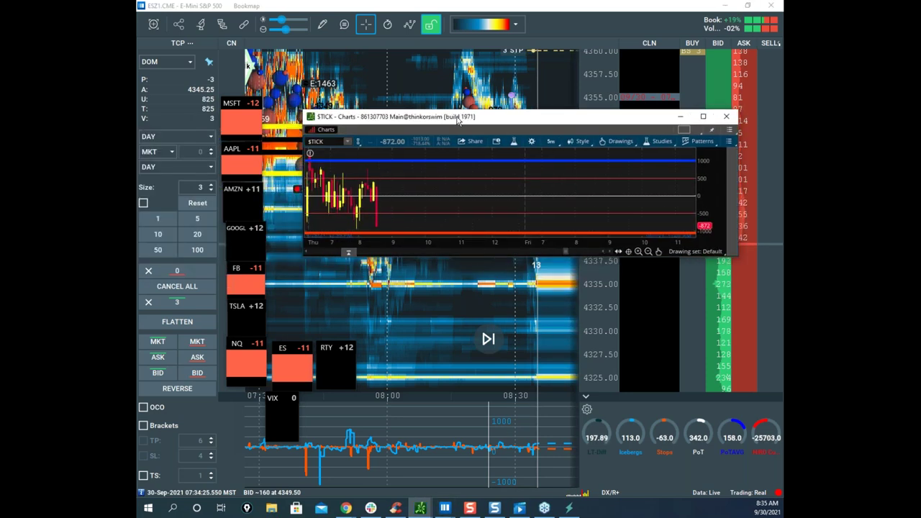
pyautogui.moveTo(702, 350); pyautogui.dragTo(712, 345)
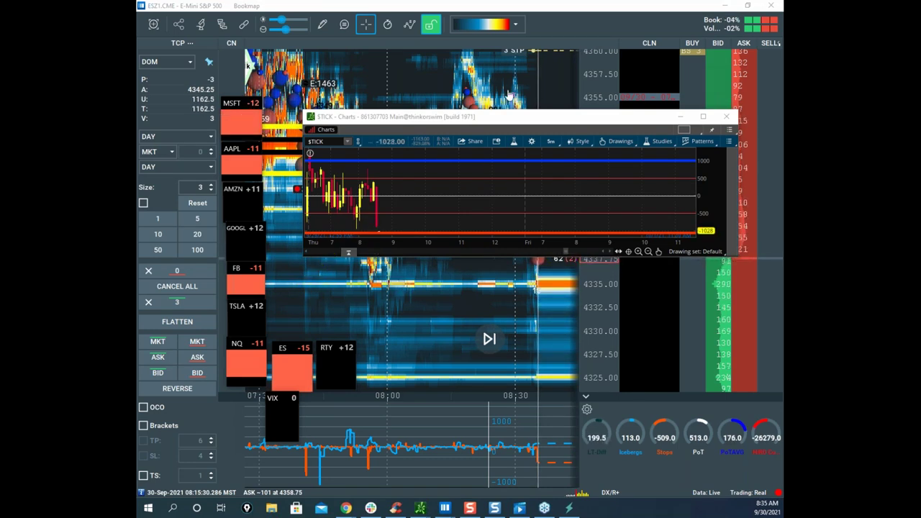
pyautogui.moveTo(516, 118); pyautogui.dragTo(137, 208)
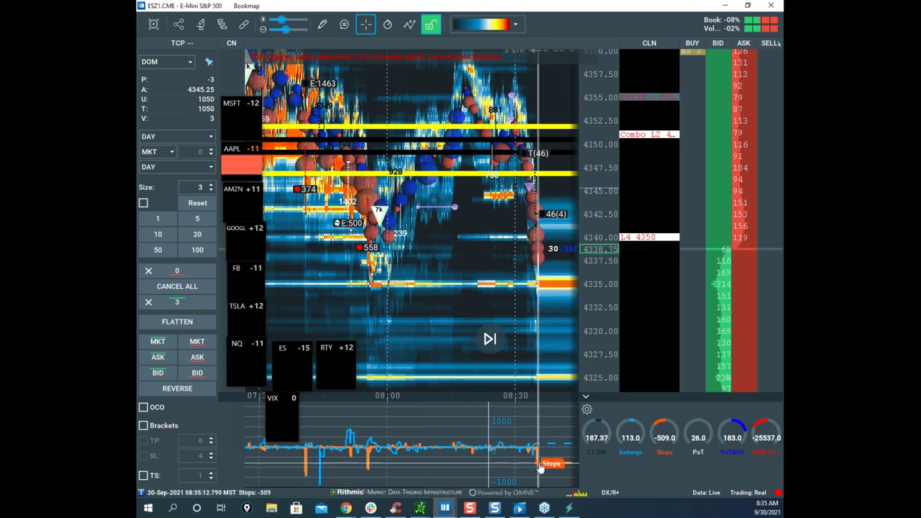
# Draw horizontal lines at about 4340 and 4337.25, bounding the price drop at the 08:35 stops spike.
pyautogui.scroll(5, 500, 246)
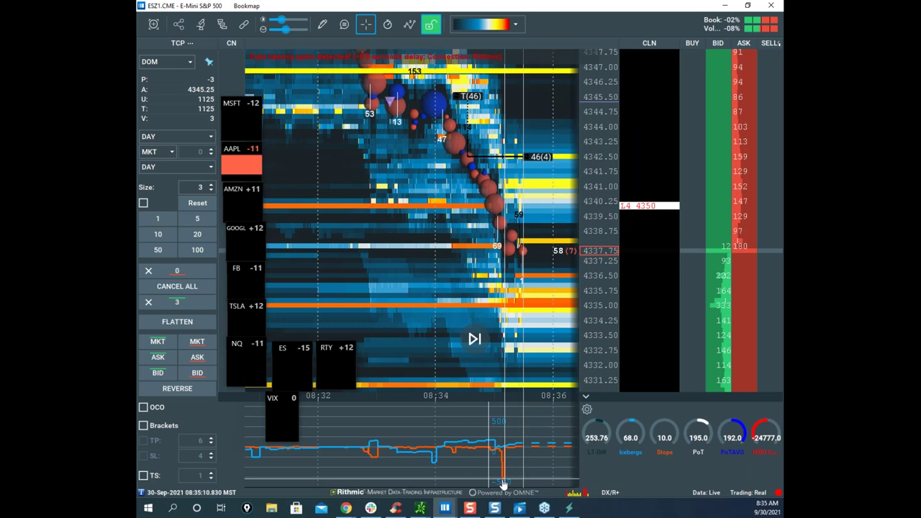
pyautogui.scroll(3, 508, 216)
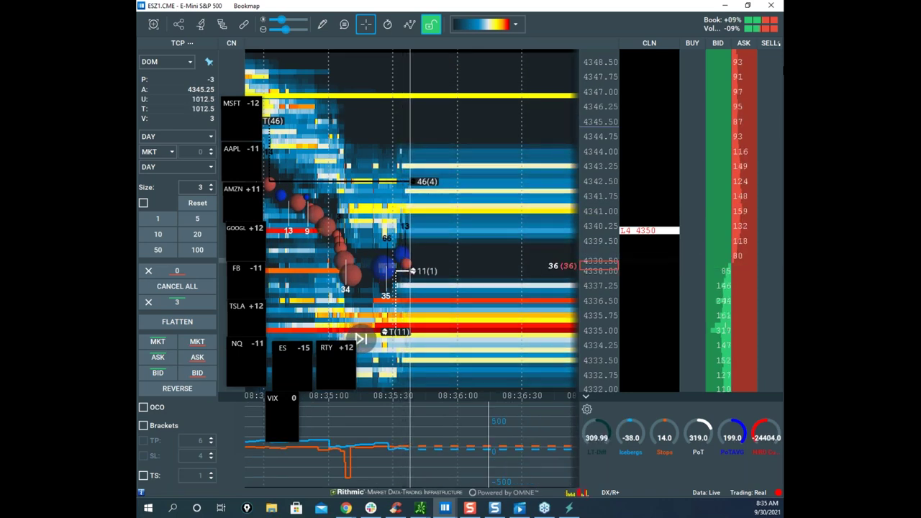
pyautogui.scroll(-2, 262, 60)
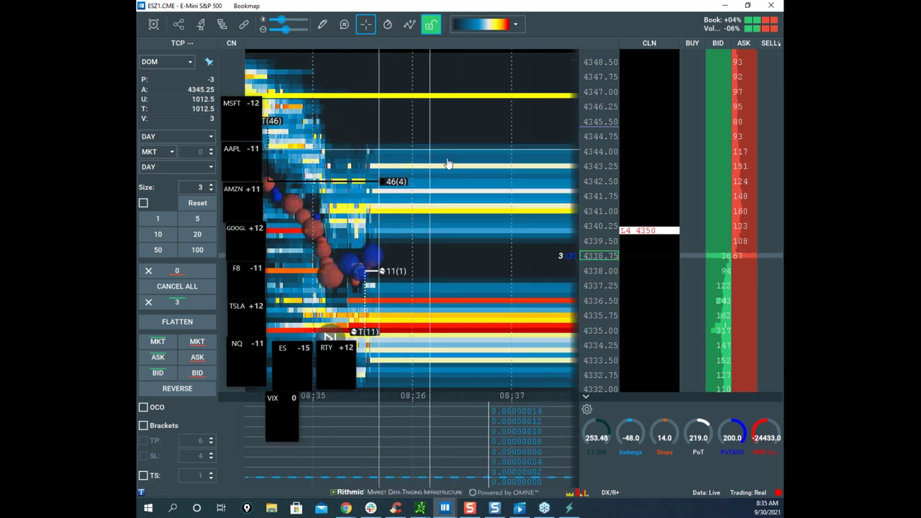
pyautogui.click(365, 24)
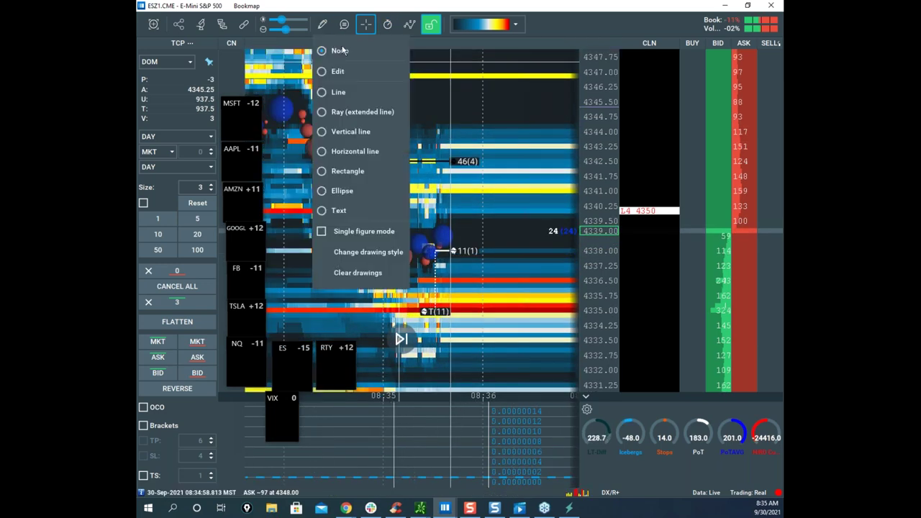
pyautogui.click(369, 140)
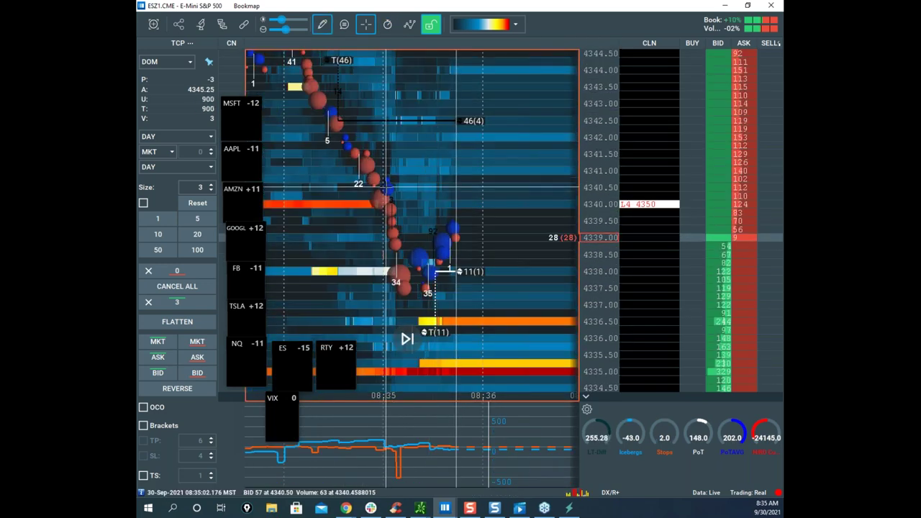
pyautogui.scroll(4, 385, 187)
pyautogui.click(429, 202)
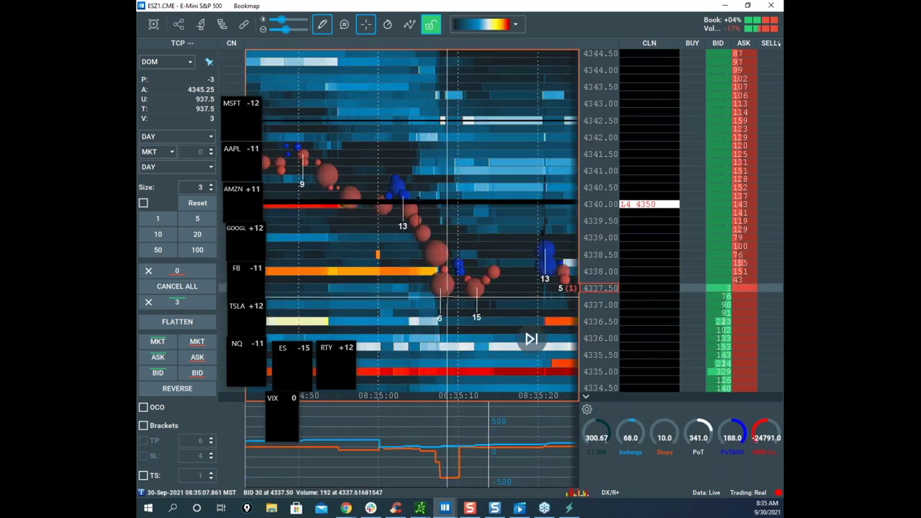
# Change the color of the new horizontal line at 4340 to yellow and save its style.
pyautogui.click(322, 25)
pyautogui.click(340, 51)
pyautogui.rightClick(435, 212)
pyautogui.click(444, 217)
pyautogui.rightClick(461, 203)
pyautogui.click(474, 218)
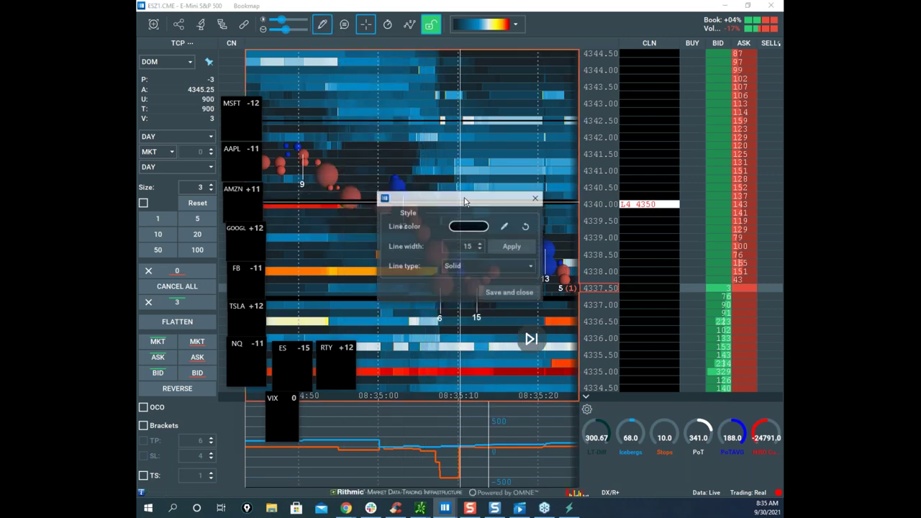
pyautogui.click(468, 226)
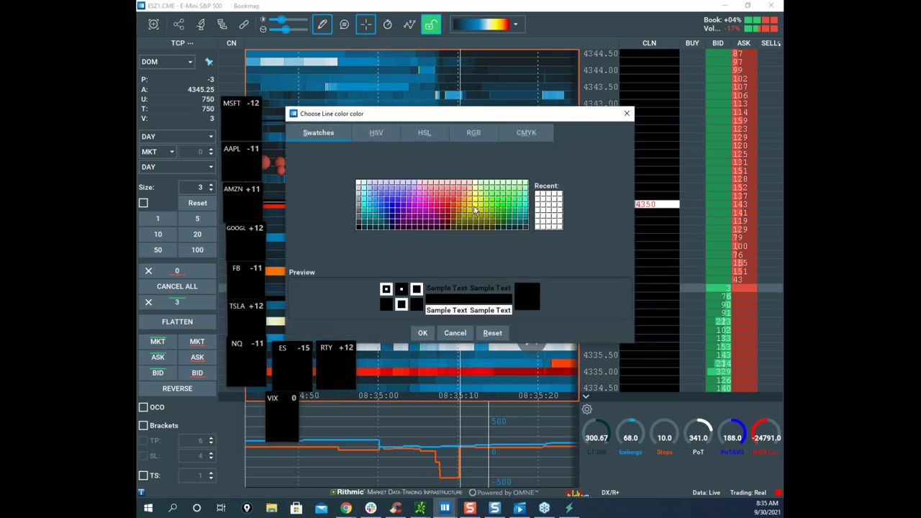
pyautogui.click(474, 206)
pyautogui.click(433, 335)
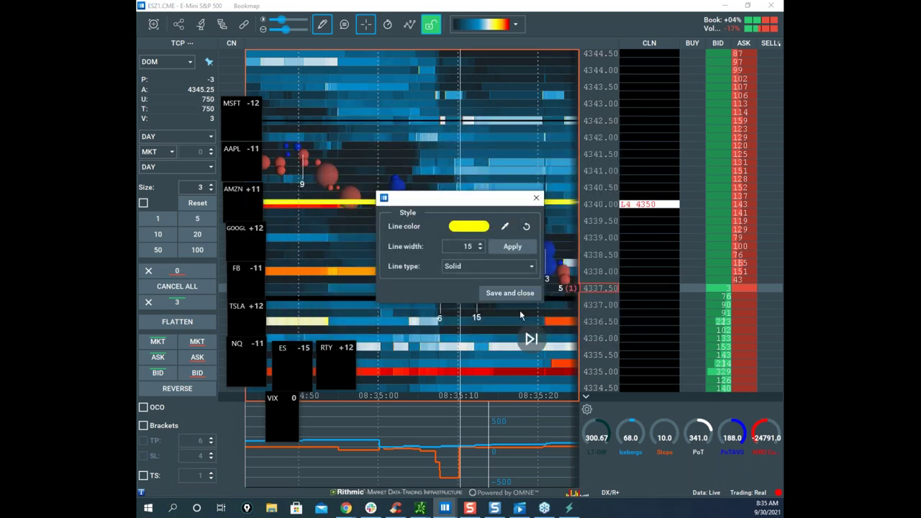
pyautogui.click(508, 293)
# Change the color of the horizontal line at about 4337.25 to yellow and save its style.
pyautogui.rightClick(489, 302)
pyautogui.click(503, 311)
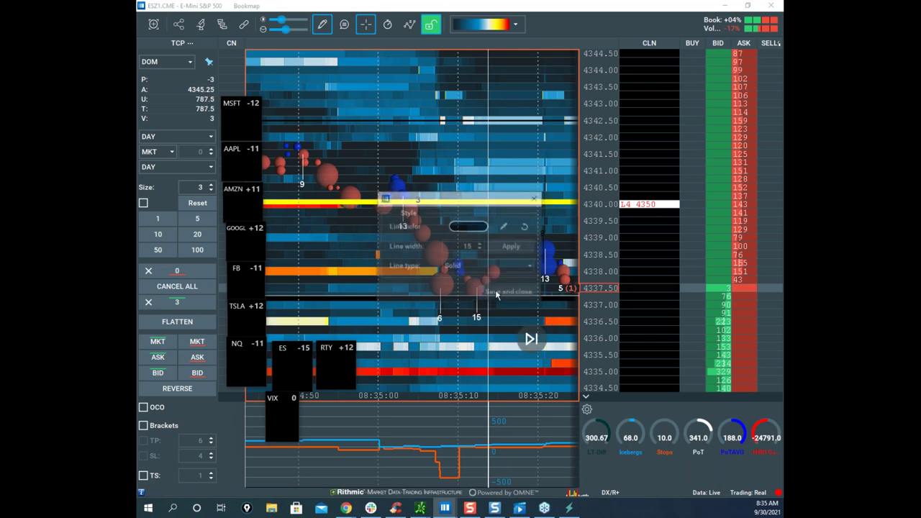
pyautogui.click(475, 227)
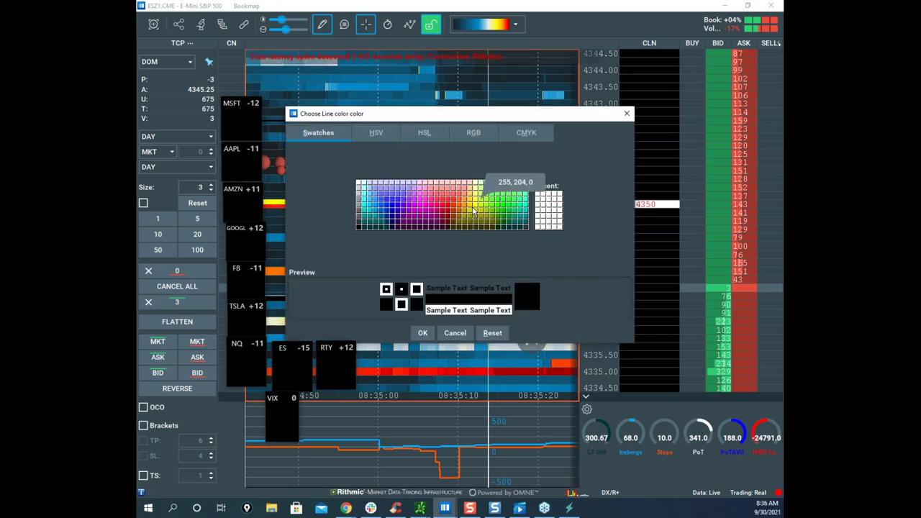
pyautogui.click(433, 334)
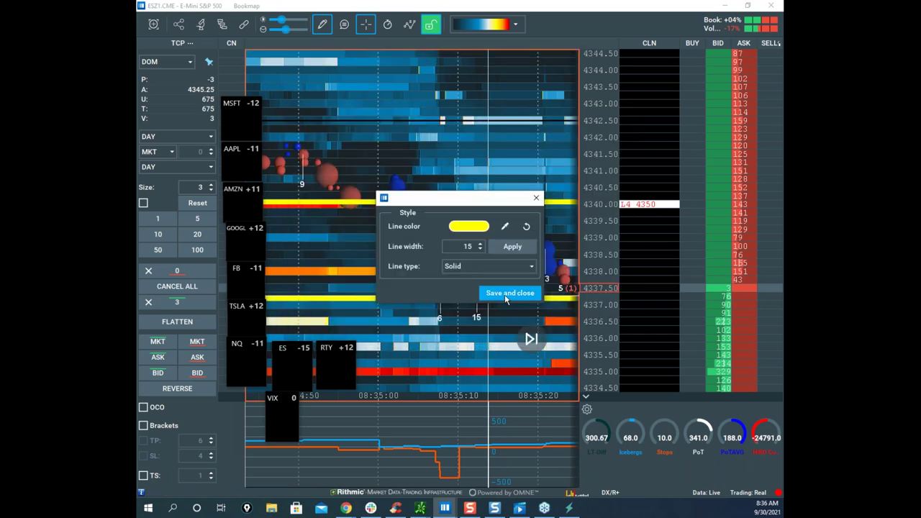
pyautogui.click(508, 292)
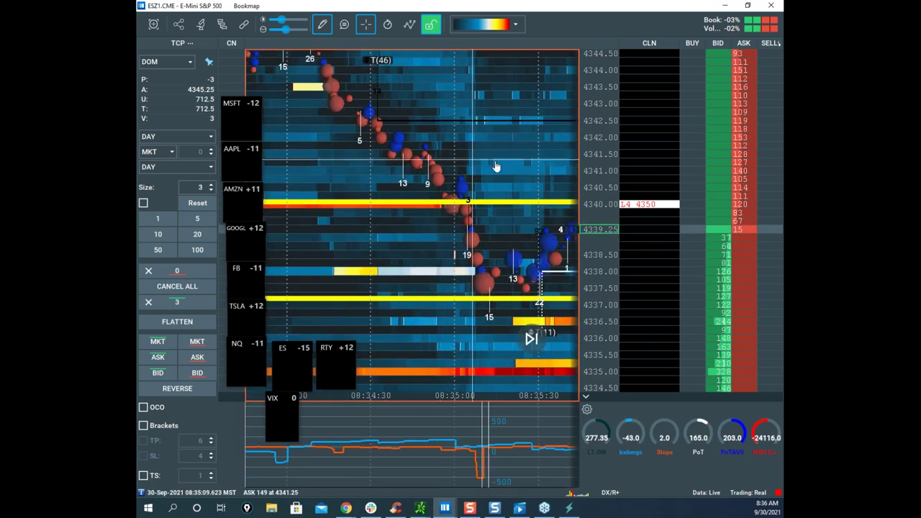
# Turn off the horizontal line tool and sketch freehand yellow strokes from 4340 down past 4337.25 and into a projected path.
pyautogui.scroll(-3, 505, 160)
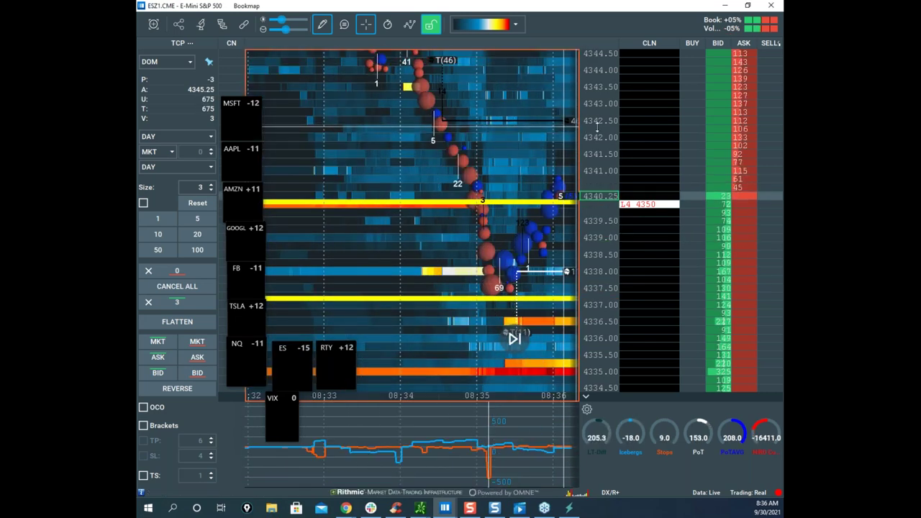
pyautogui.click(322, 25)
pyautogui.click(336, 68)
pyautogui.click(321, 24)
pyautogui.click(338, 49)
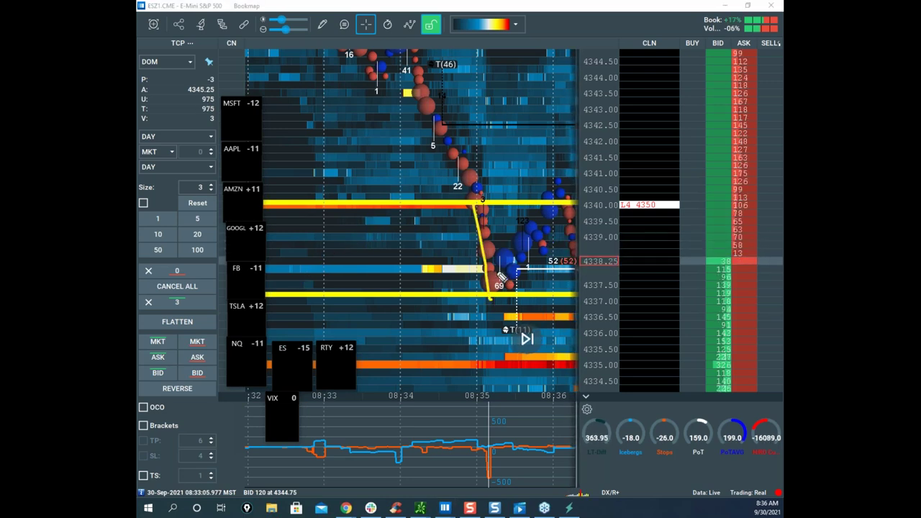
pyautogui.moveTo(528, 288); pyautogui.dragTo(616, 408)
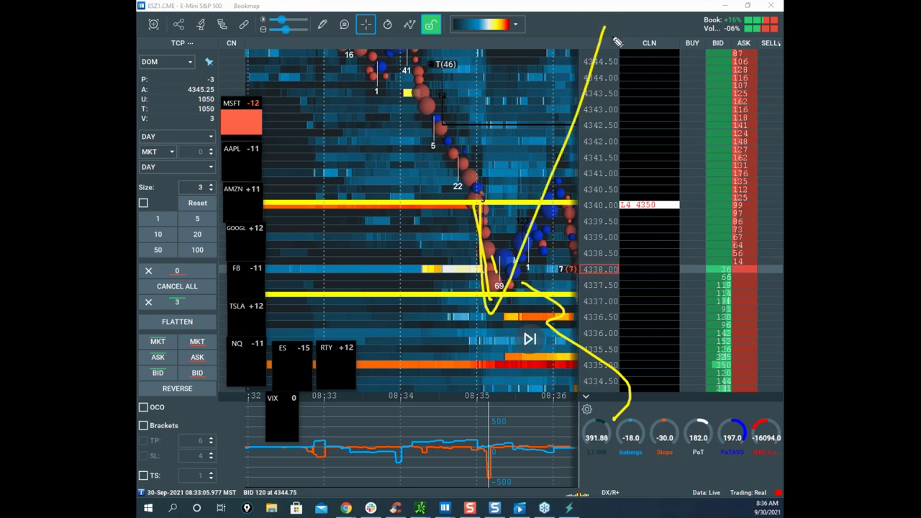
# Place a 3-contract ES buy stop at 4348 to protect the short position.
pyautogui.moveTo(507, 162); pyautogui.dragTo(421, 194)
pyautogui.scroll(-2, 600, 153)
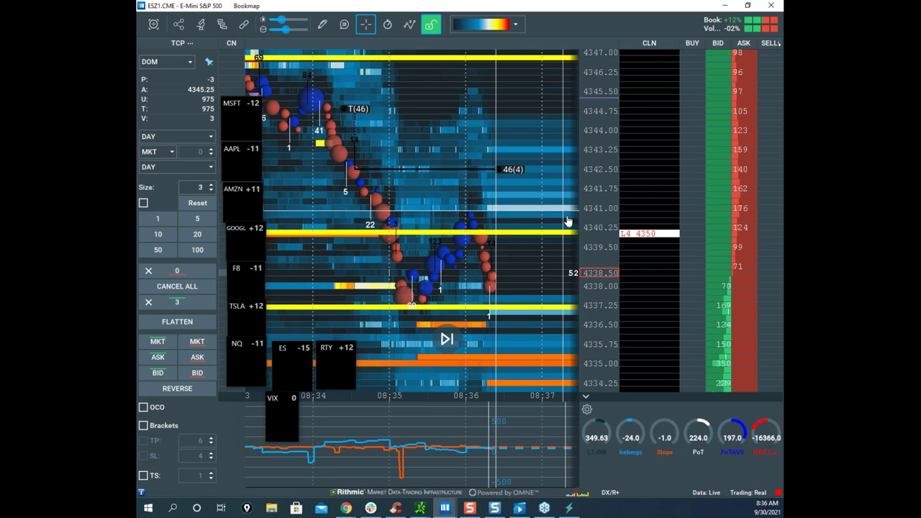
pyautogui.scroll(3, 568, 221)
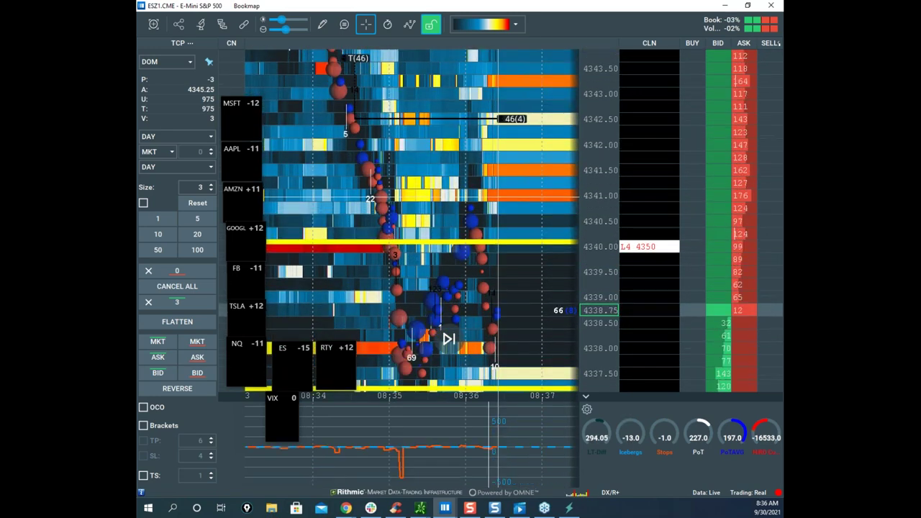
pyautogui.scroll(-3, 554, 155)
pyautogui.moveTo(554, 155); pyautogui.dragTo(543, 217)
pyautogui.moveTo(602, 156); pyautogui.dragTo(587, 128)
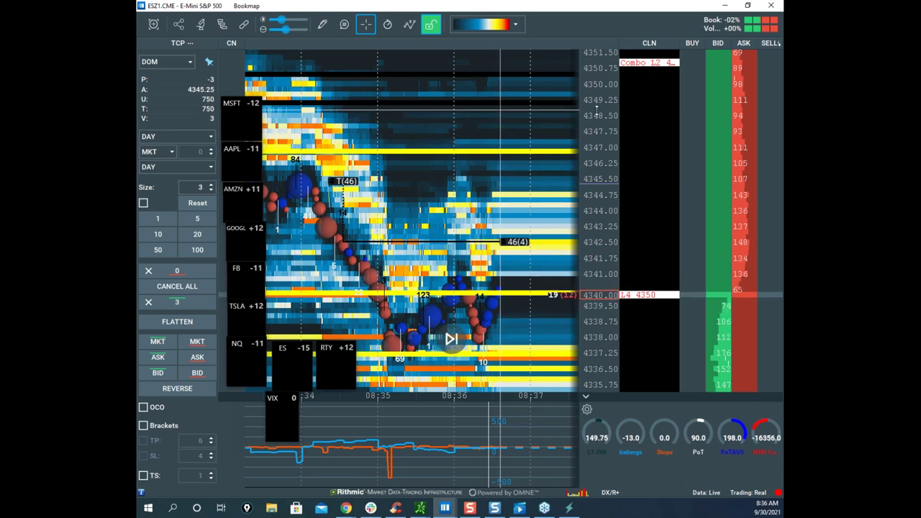
pyautogui.moveTo(596, 110); pyautogui.dragTo(623, 89)
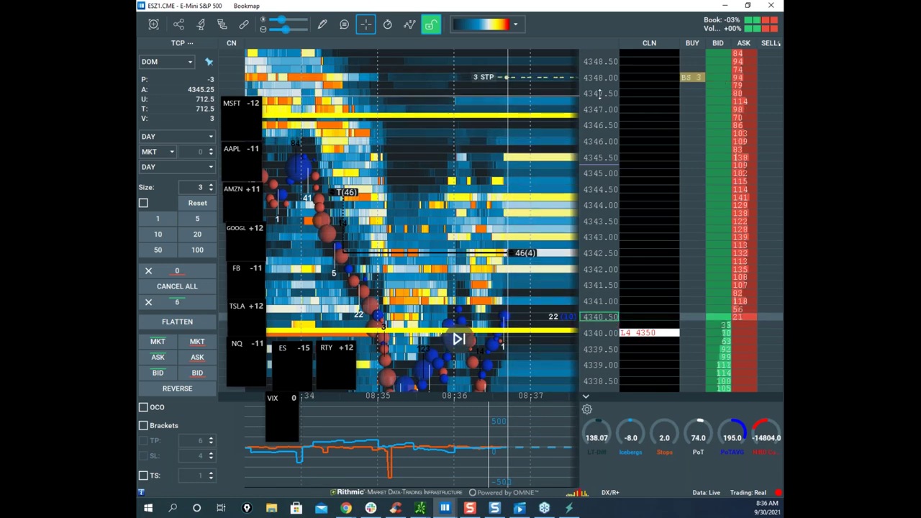
# Check the ES heatmap from 4352 down to 4331, then inspect the $TICK chart maximized and restore it over the heatmap.
pyautogui.moveTo(610, 96); pyautogui.dragTo(600, 115)
pyautogui.scroll(-3, 510, 159)
pyautogui.moveTo(516, 177); pyautogui.dragTo(512, 124)
pyautogui.moveTo(600, 97); pyautogui.dragTo(582, 136)
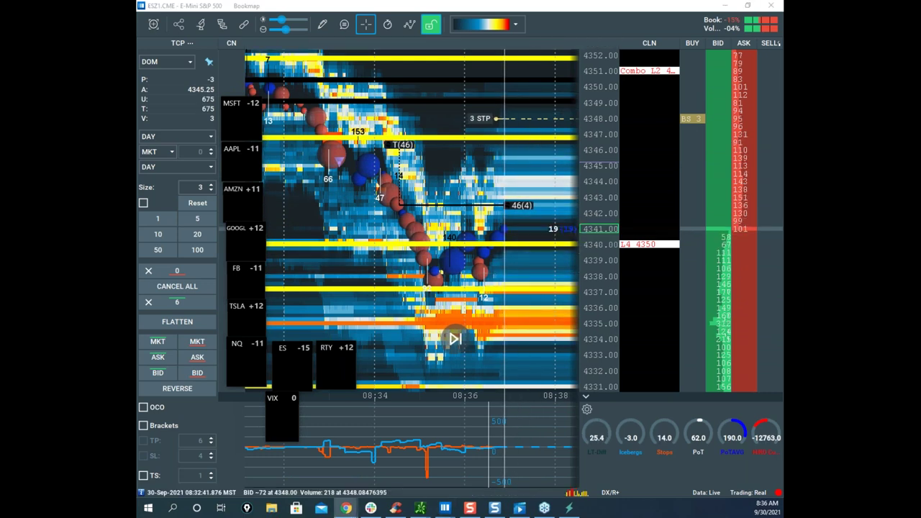
pyautogui.moveTo(782, 63); pyautogui.dragTo(413, 72)
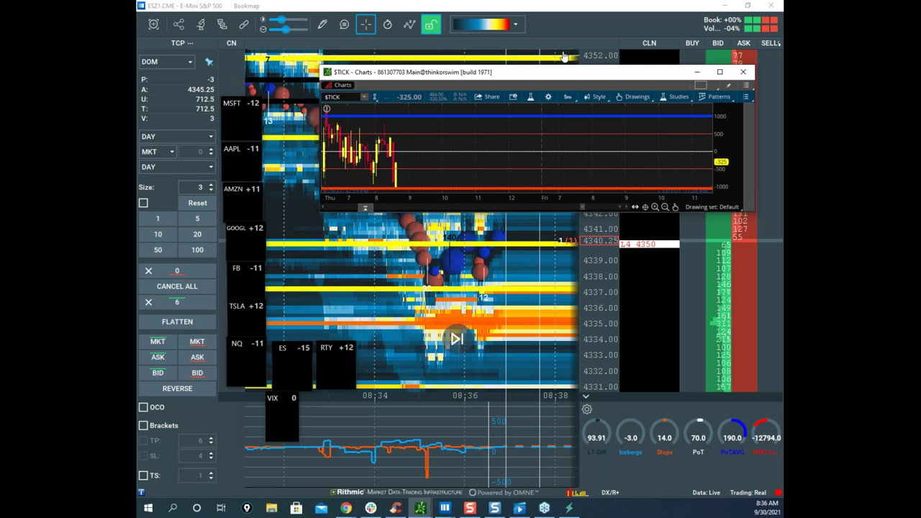
pyautogui.click(721, 73)
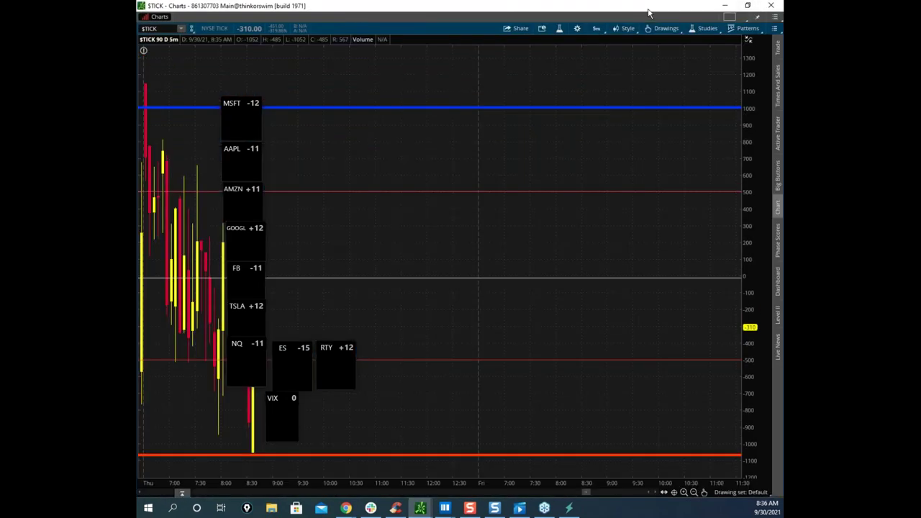
pyautogui.doubleClick(647, 7)
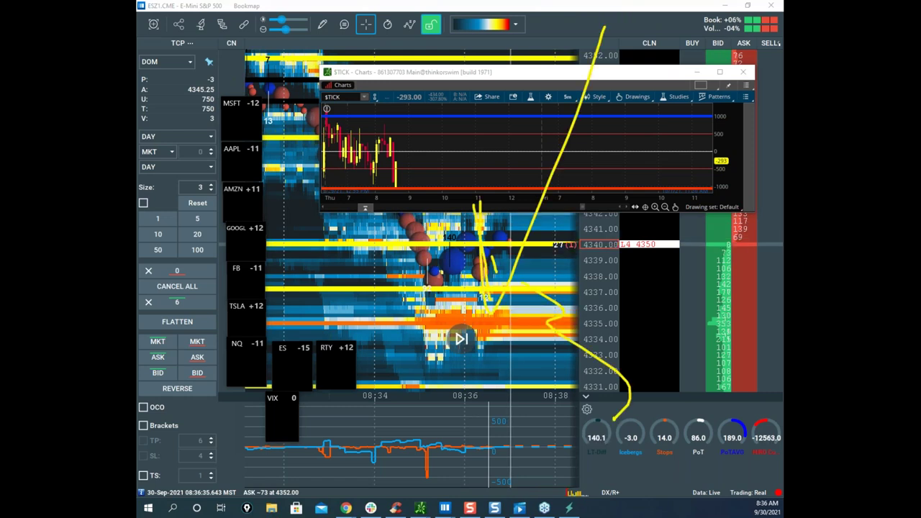
pyautogui.moveTo(446, 167)
pyautogui.mouseDown()
pyautogui.moveTo(394, 183)
pyautogui.moveTo(429, 203)
pyautogui.mouseUp()
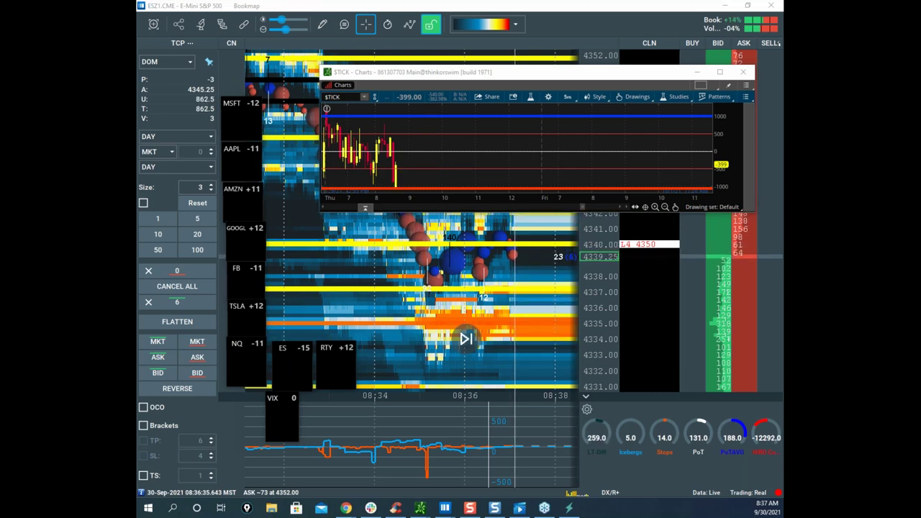
# Maximize the remote Sierra Chart browser window, then mark the sell-off on the Snagit $TICK capture with yellow strokes and minimize the editor.
pyautogui.click(346, 508)
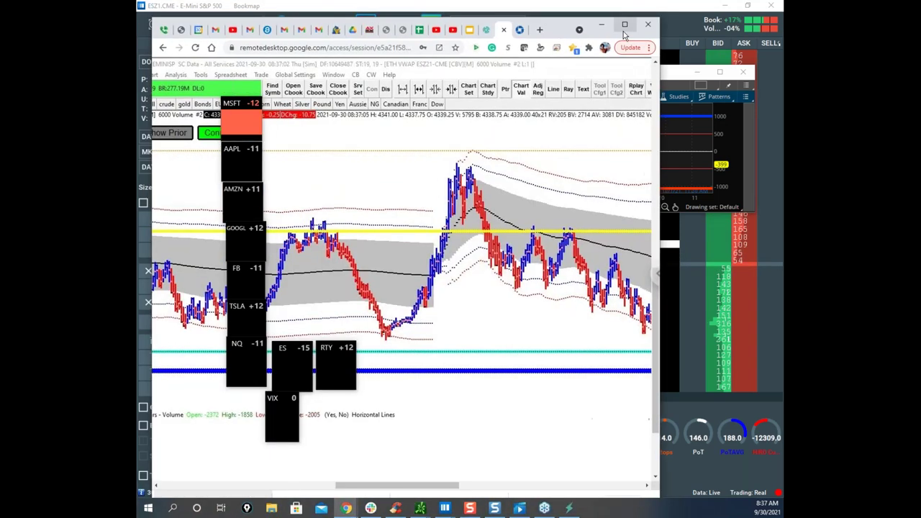
pyautogui.click(626, 30)
pyautogui.click(495, 511)
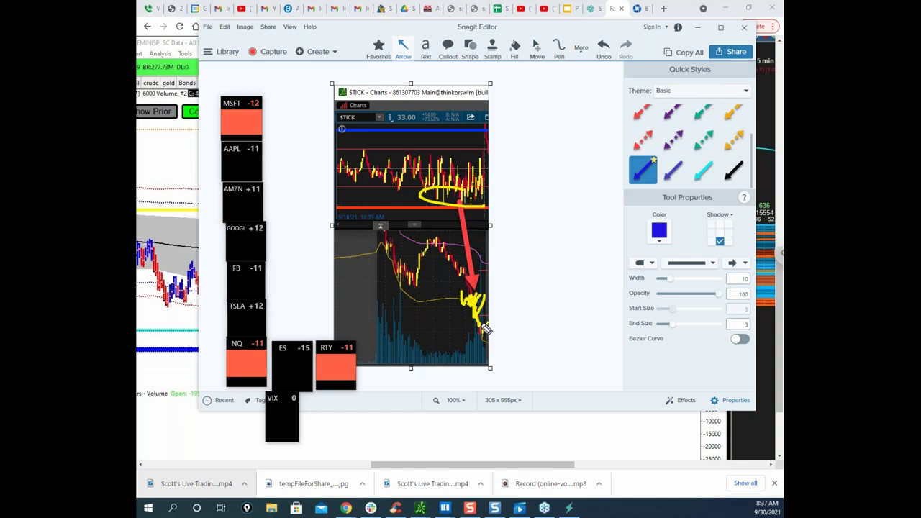
pyautogui.moveTo(482, 326); pyautogui.dragTo(497, 325)
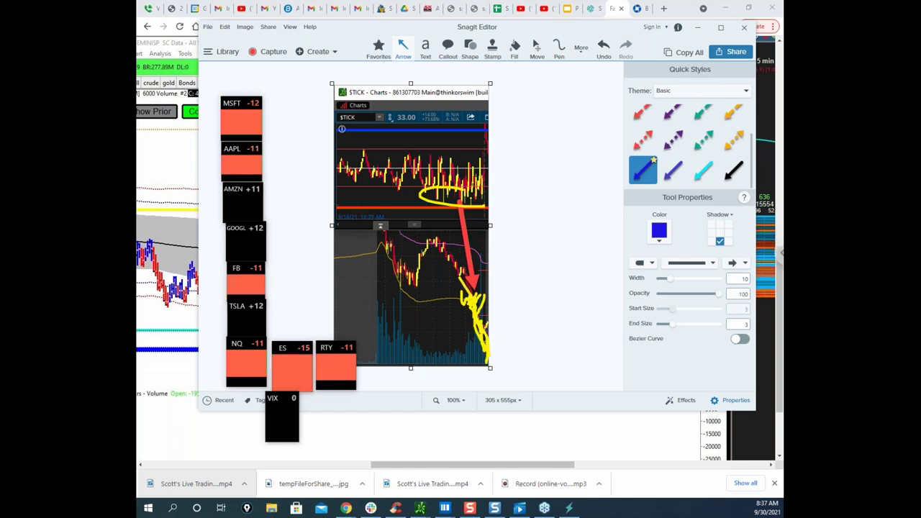
pyautogui.moveTo(682, 9)
pyautogui.mouseDown()
pyautogui.moveTo(639, 59)
pyautogui.moveTo(674, 10)
pyautogui.mouseUp()
pyautogui.click(697, 27)
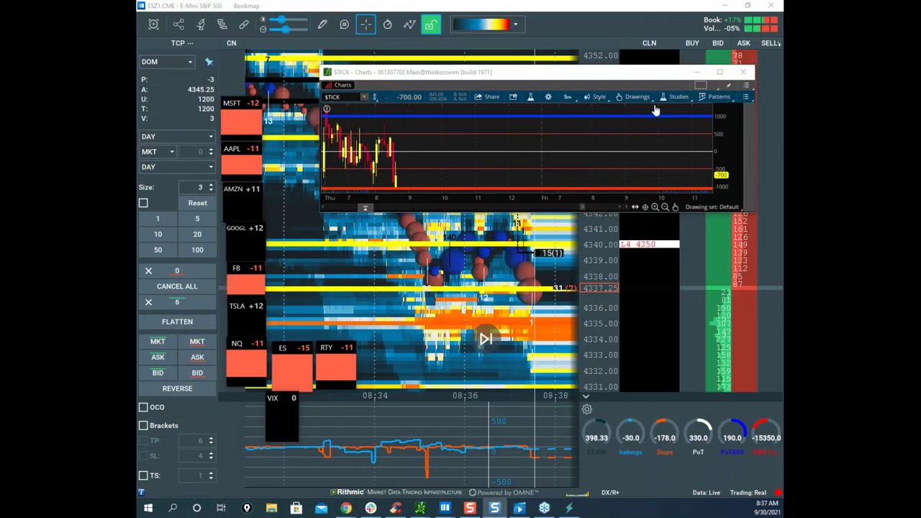
# Return to the Bookmap heatmap without the $TICK window and examine price action around the yellow line at 4337.25.
pyautogui.moveTo(644, 77); pyautogui.dragTo(637, 84)
pyautogui.click(429, 183)
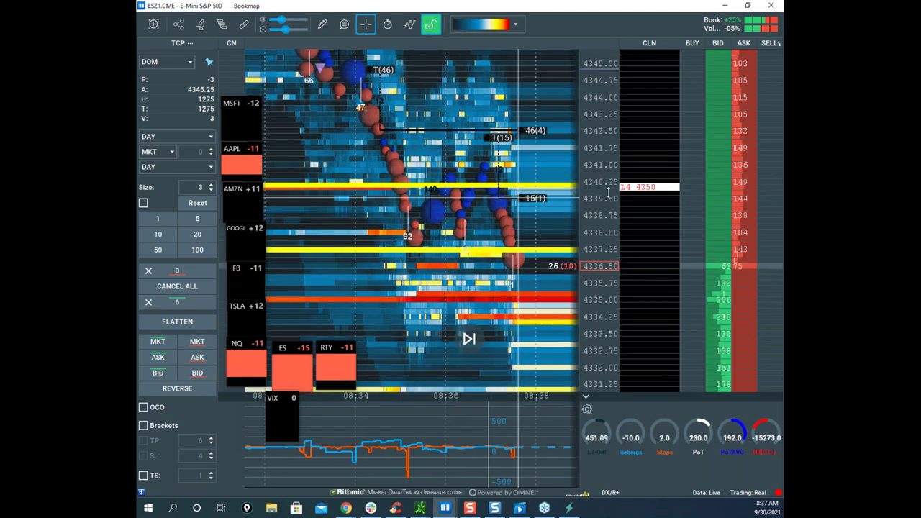
pyautogui.scroll(-2, 547, 185)
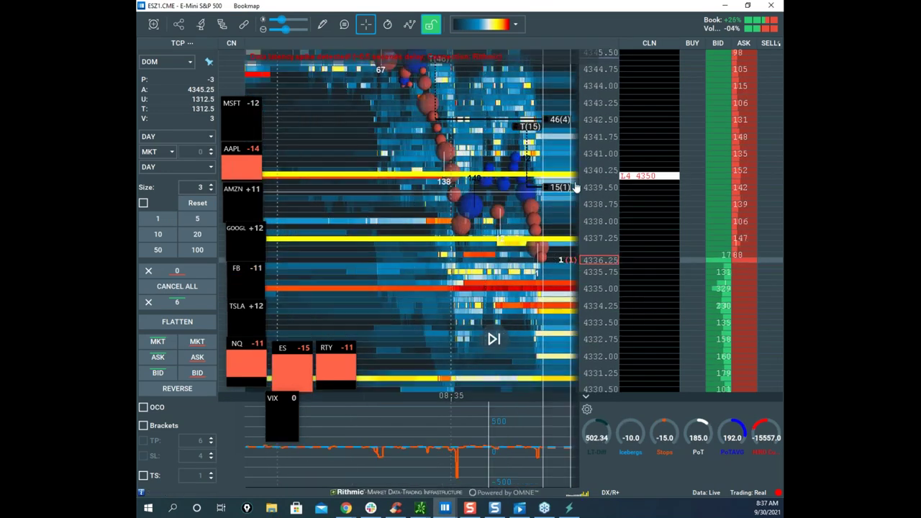
pyautogui.scroll(2, 597, 200)
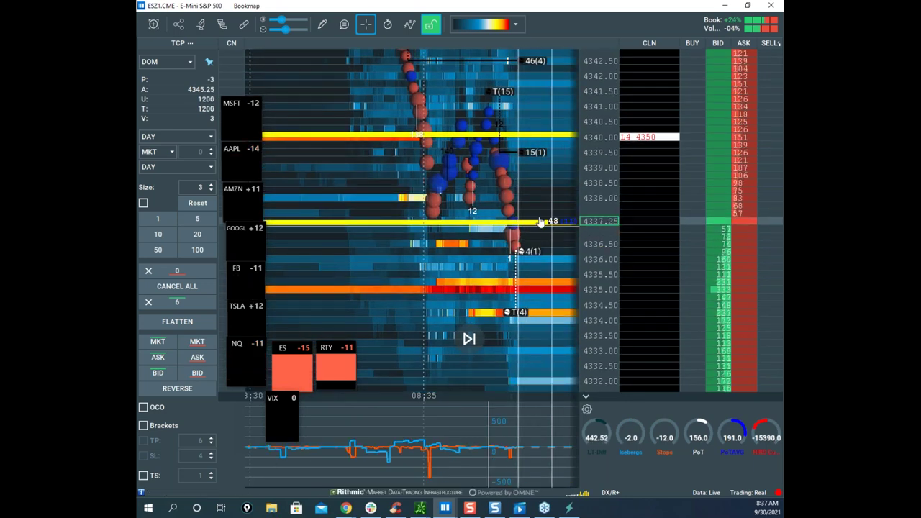
pyautogui.scroll(2, 539, 236)
pyautogui.scroll(2, 598, 212)
pyautogui.moveTo(551, 202); pyautogui.dragTo(514, 192)
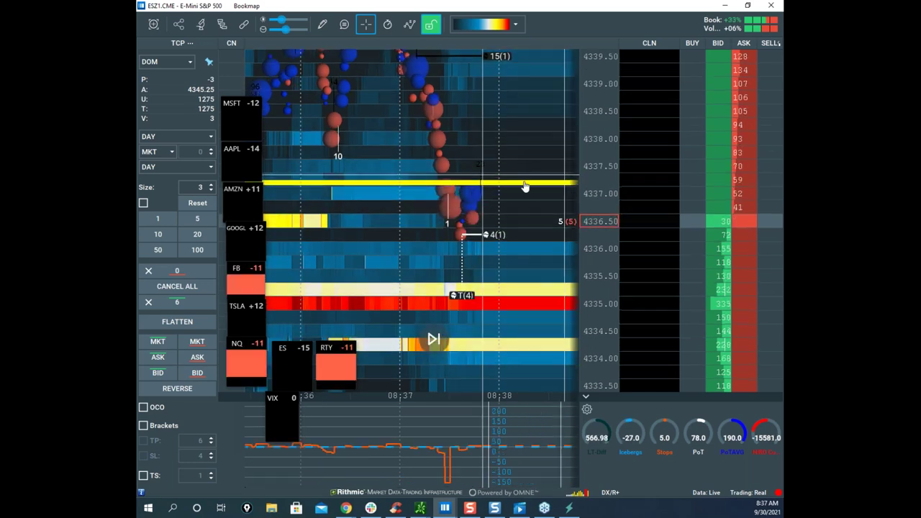
pyautogui.scroll(2, 596, 232)
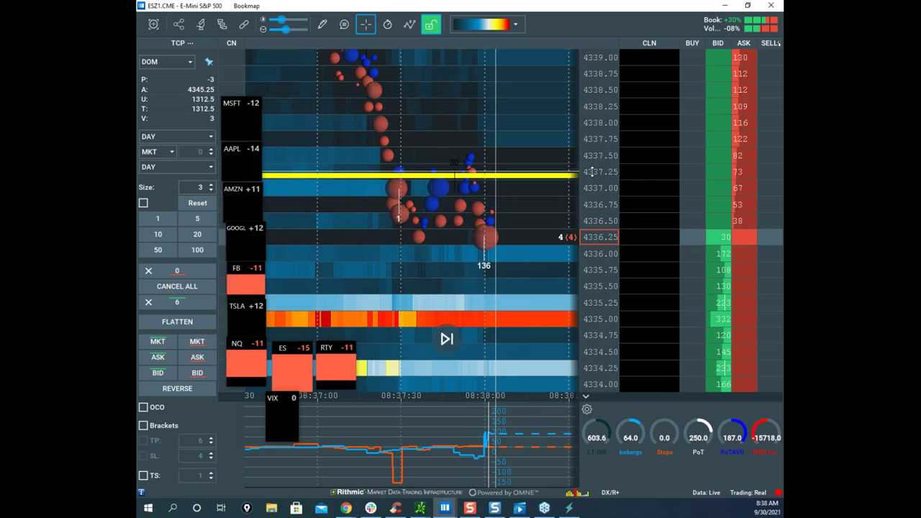
# Examine the ES sell-off through 4335 and inspect the 959 stops marker at 08:38:05 in close detail.
pyautogui.moveTo(594, 175); pyautogui.dragTo(595, 208)
pyautogui.scroll(-2, 522, 144)
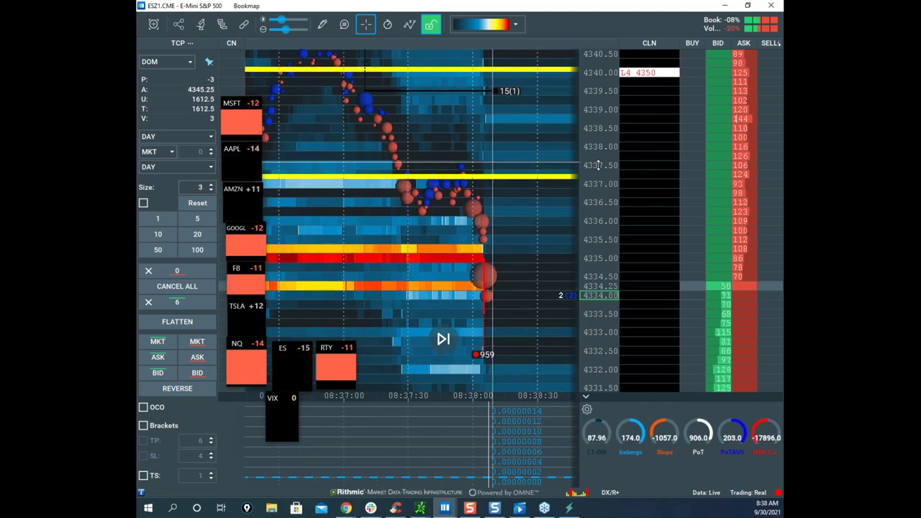
pyautogui.scroll(2, 590, 166)
pyautogui.scroll(2, 563, 187)
pyautogui.moveTo(560, 191); pyautogui.dragTo(489, 245)
pyautogui.scroll(6, 486, 205)
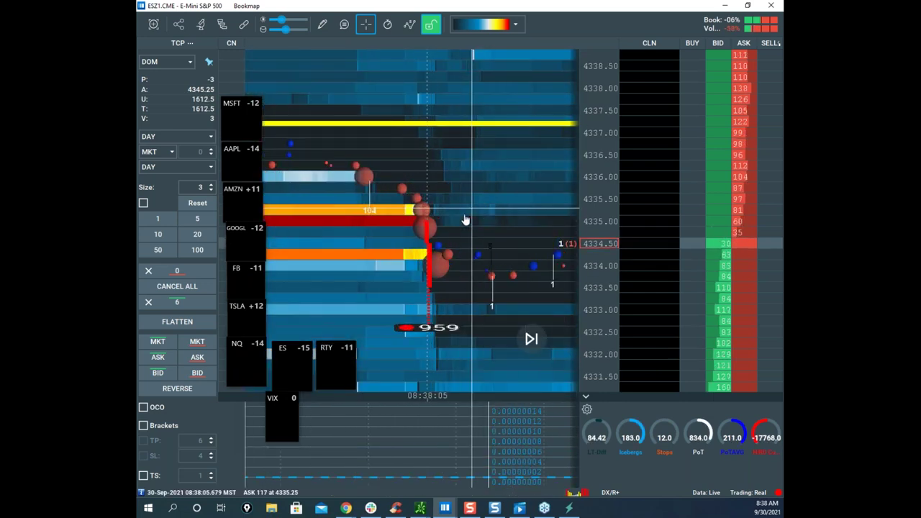
pyautogui.scroll(3, 467, 215)
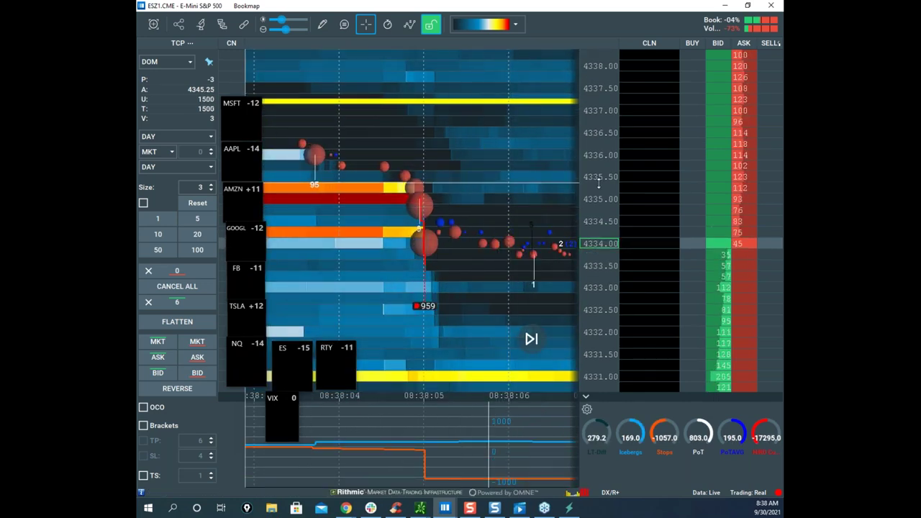
pyautogui.scroll(3, 475, 167)
pyautogui.scroll(2, 471, 194)
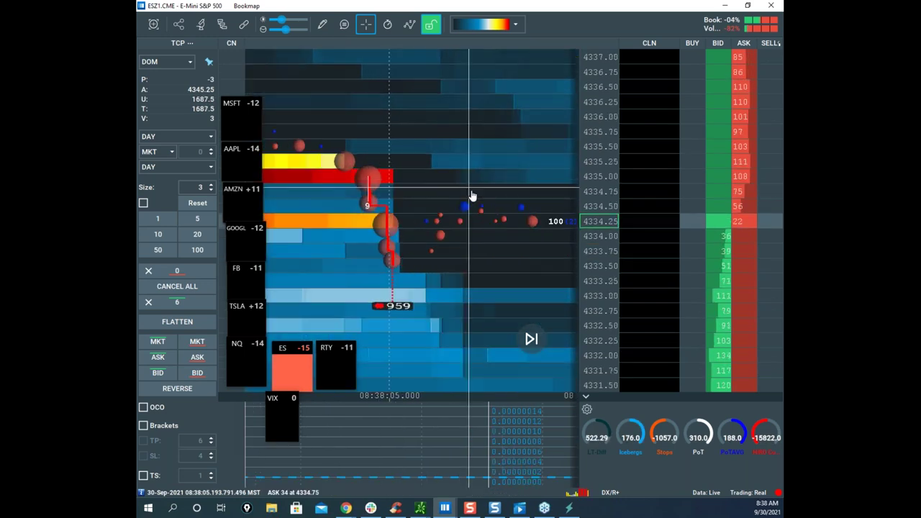
# Draw yellow horizontal lines at about 4335.25 and 4333.50 bounding the 959 stops drop, and turn off the drawing tool.
pyautogui.click(324, 25)
pyautogui.click(339, 129)
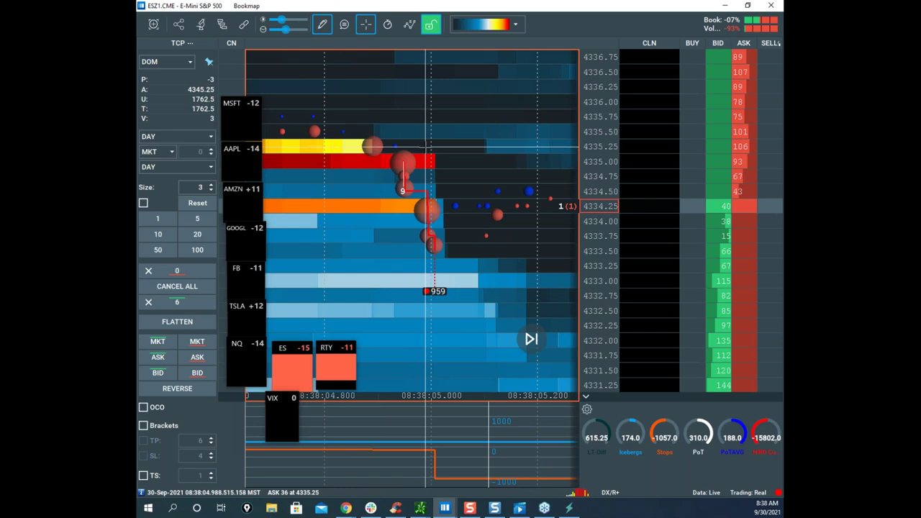
pyautogui.scroll(-3, 476, 198)
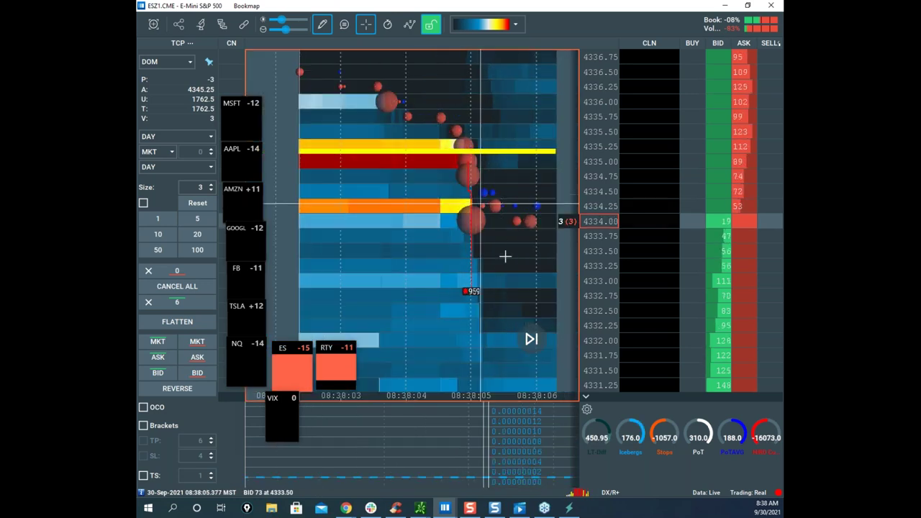
pyautogui.scroll(3, 496, 250)
pyautogui.click(361, 252)
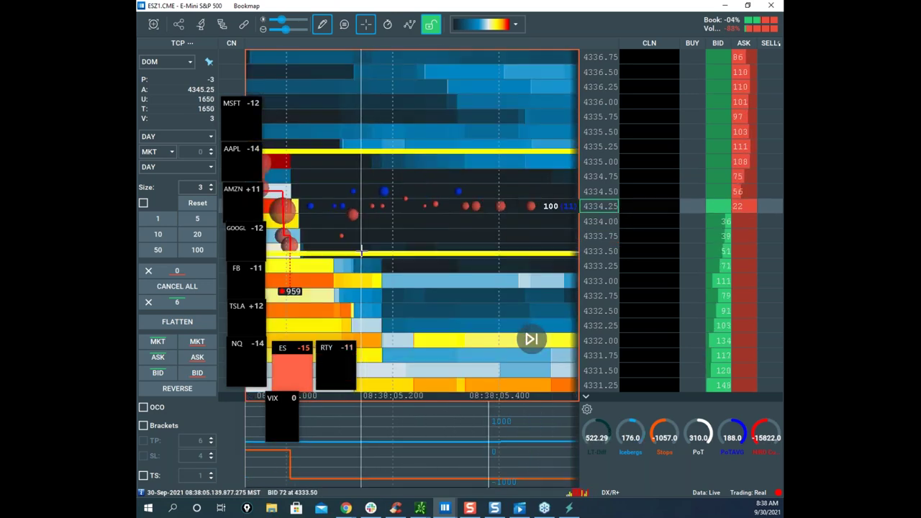
pyautogui.click(323, 24)
pyautogui.click(340, 48)
# Examine the trades after the 08:38:05 stop run between the yellow lines at 4335.25 and 4333.50.
pyautogui.scroll(-4, 450, 110)
pyautogui.scroll(-4, 450, 112)
pyautogui.scroll(-2, 607, 118)
pyautogui.moveTo(489, 165); pyautogui.dragTo(538, 192)
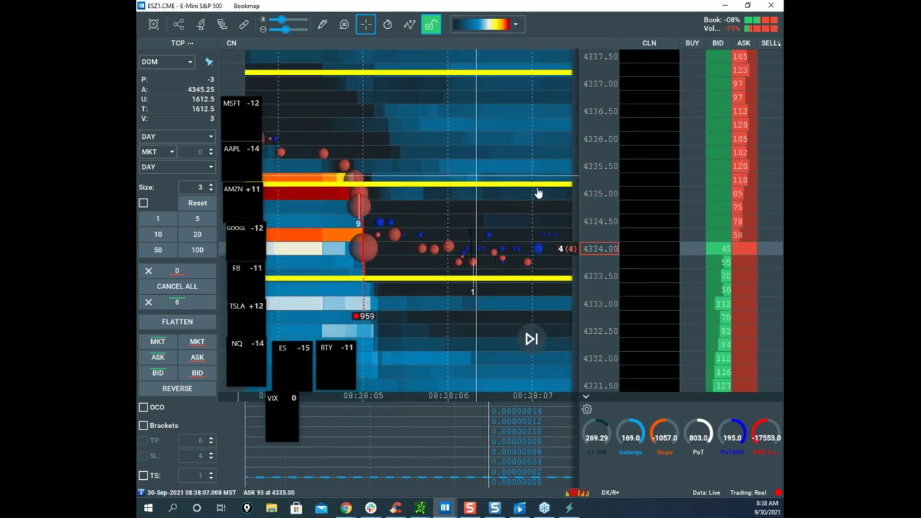
pyautogui.scroll(6, 596, 120)
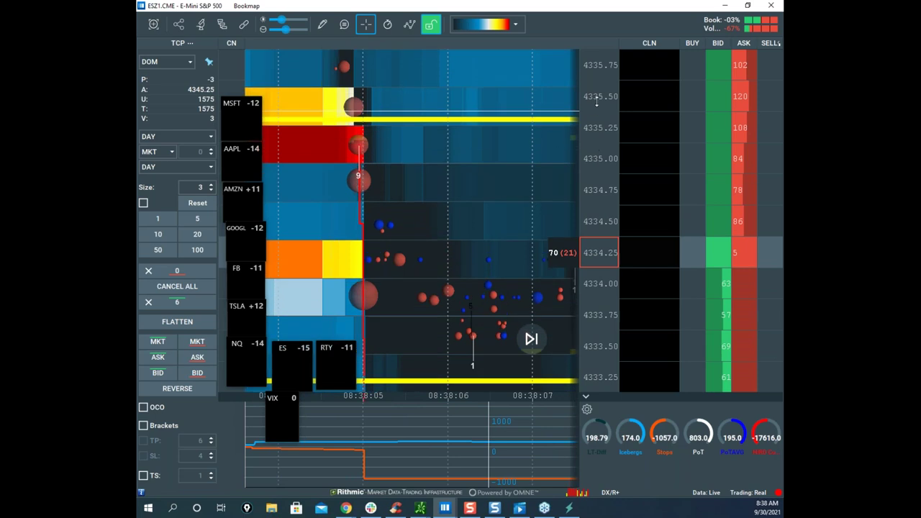
pyautogui.moveTo(551, 98); pyautogui.dragTo(495, 180)
pyautogui.scroll(1, 596, 181)
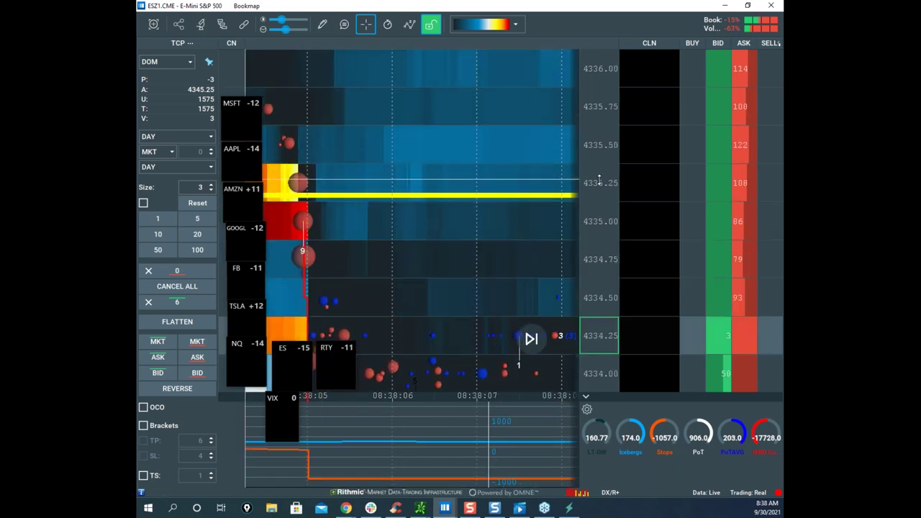
pyautogui.moveTo(595, 151); pyautogui.dragTo(595, 132)
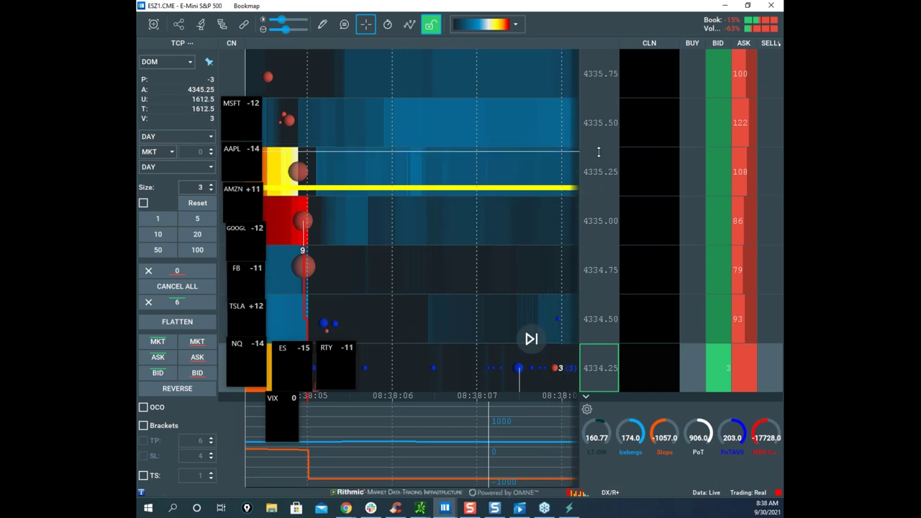
pyautogui.moveTo(602, 169); pyautogui.dragTo(598, 193)
# Lower the 3-contract ES buy stop to 4343.25.
pyautogui.scroll(-2, 598, 155)
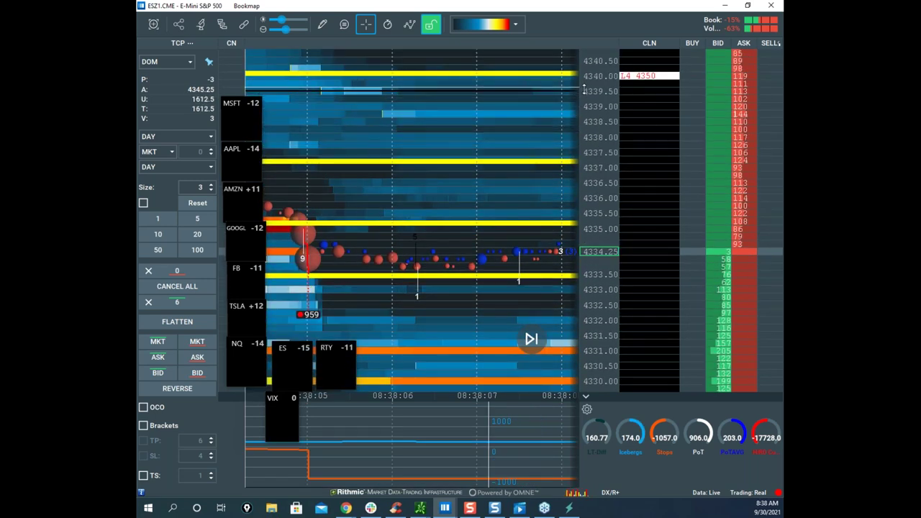
pyautogui.scroll(-5, 584, 88)
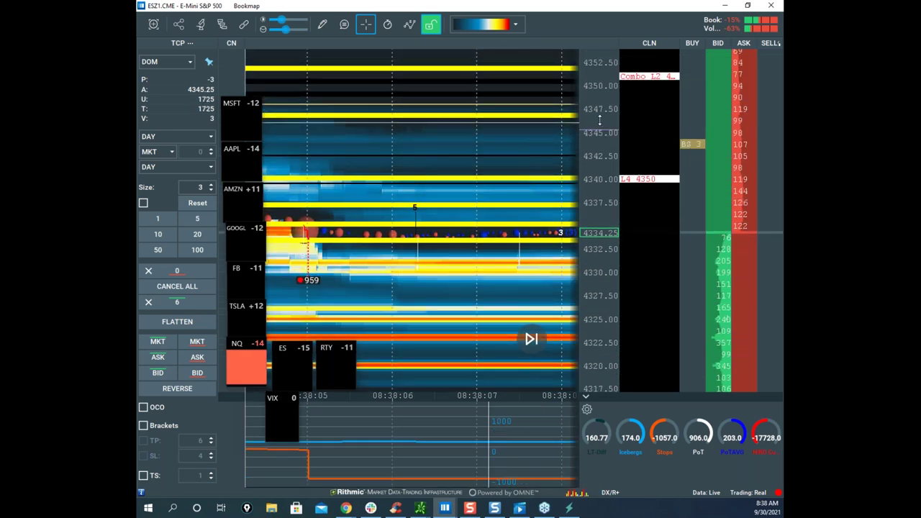
pyautogui.scroll(5, 599, 120)
pyautogui.moveTo(531, 252); pyautogui.dragTo(509, 326)
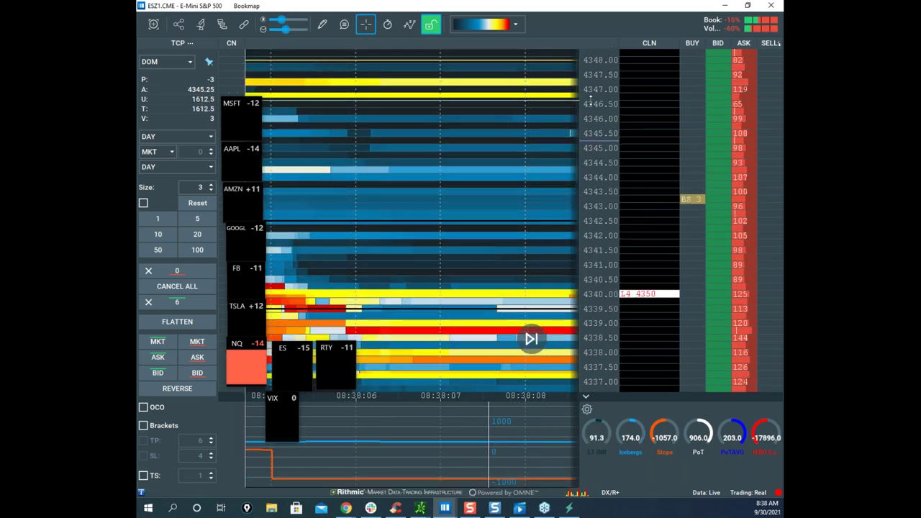
# Examine the ES trades following the 959 stops marker at 08:38:05, relative to the yellow lines at 4335.25 and 4333.50.
pyautogui.scroll(-5, 592, 102)
pyautogui.scroll(-4, 491, 146)
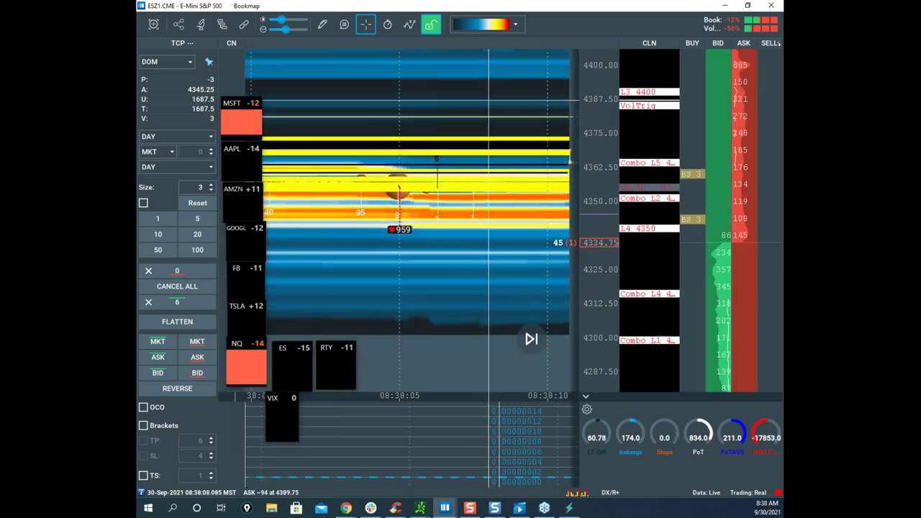
pyautogui.scroll(5, 594, 93)
pyautogui.moveTo(497, 148); pyautogui.dragTo(463, 260)
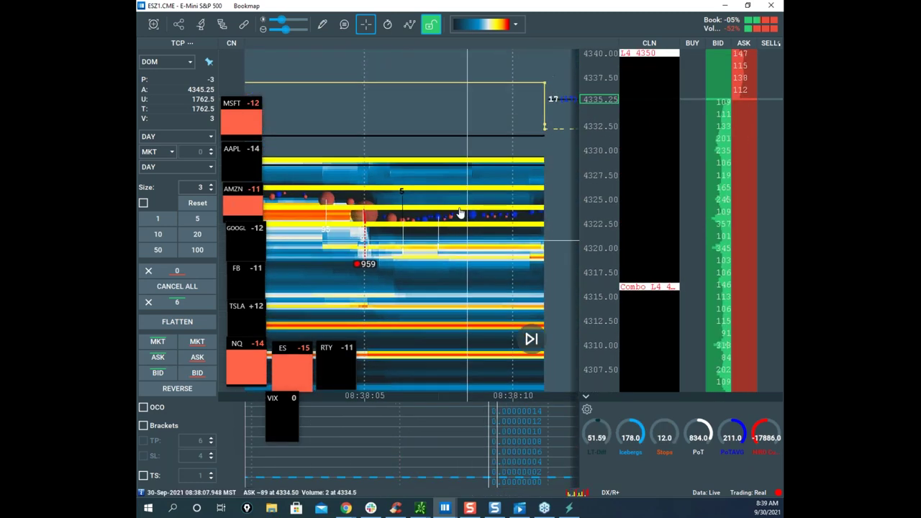
pyautogui.moveTo(497, 204); pyautogui.dragTo(386, 192)
pyautogui.scroll(-5, 420, 191)
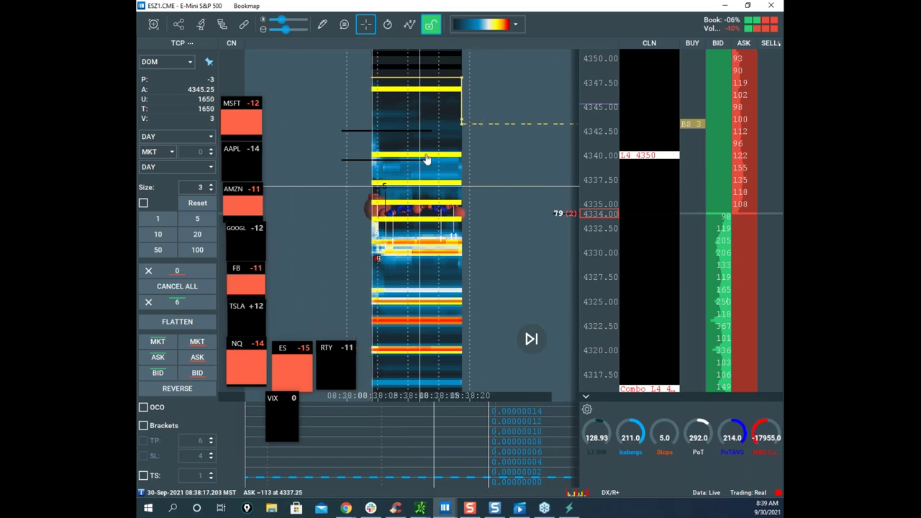
pyautogui.scroll(4, 585, 177)
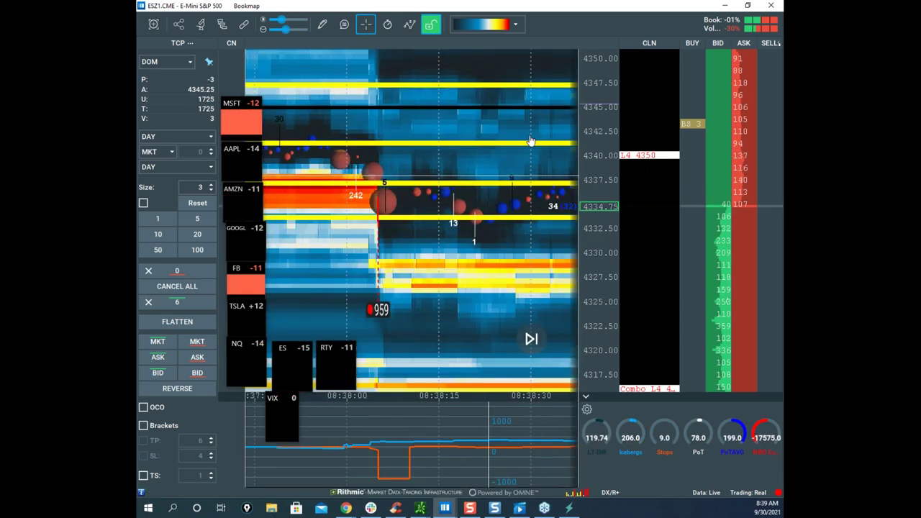
pyautogui.scroll(-5, 507, 148)
pyautogui.moveTo(506, 149); pyautogui.dragTo(364, 127)
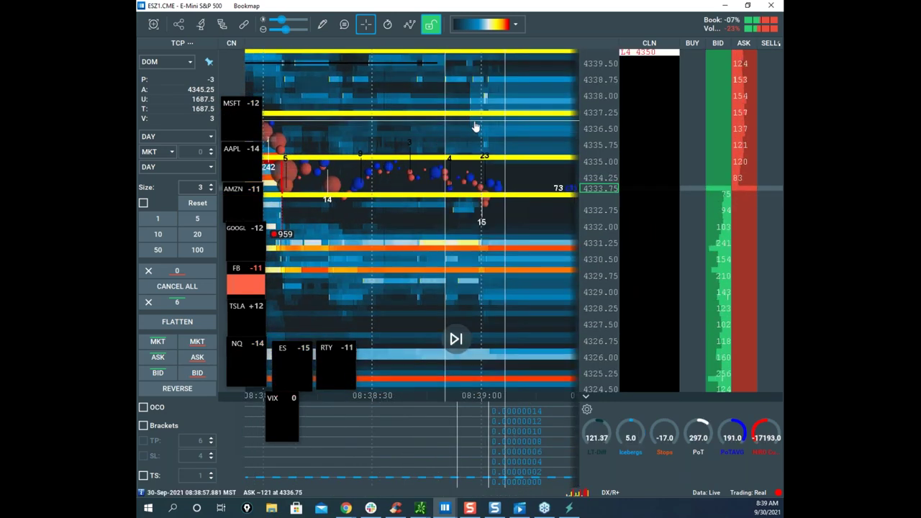
pyautogui.scroll(-5, 476, 127)
pyautogui.scroll(3, 586, 124)
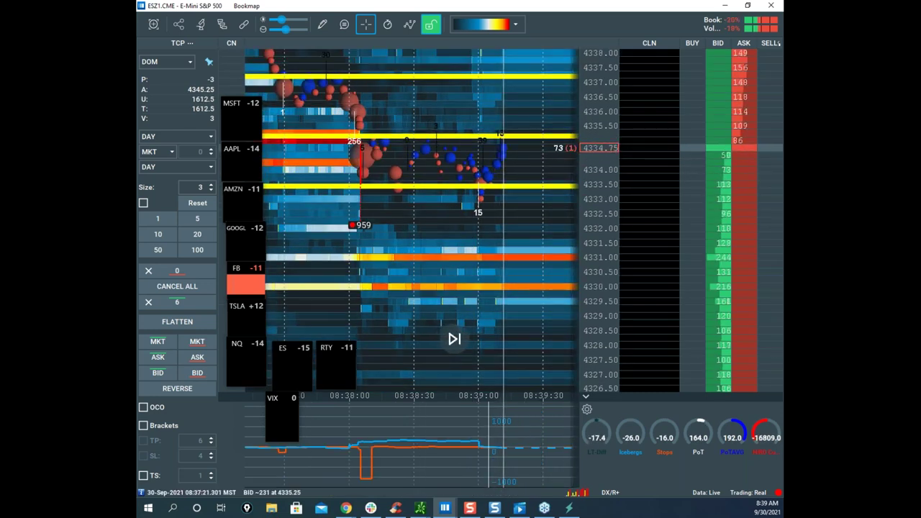
# Review the ES VWAP chart in Sierra Chart against the latest swings on the thinkorswim $TICK chart, and return to Bookmap.
pyautogui.moveTo(137, 88); pyautogui.dragTo(511, 102)
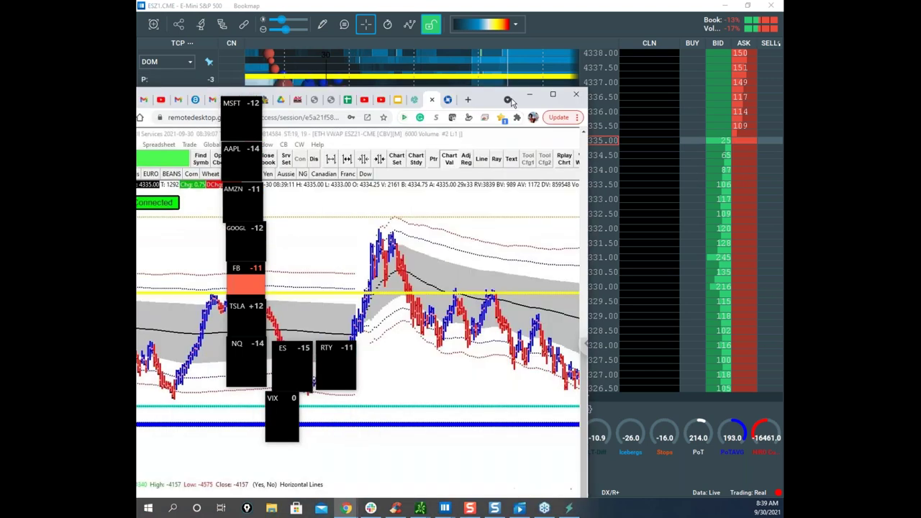
pyautogui.doubleClick(509, 101)
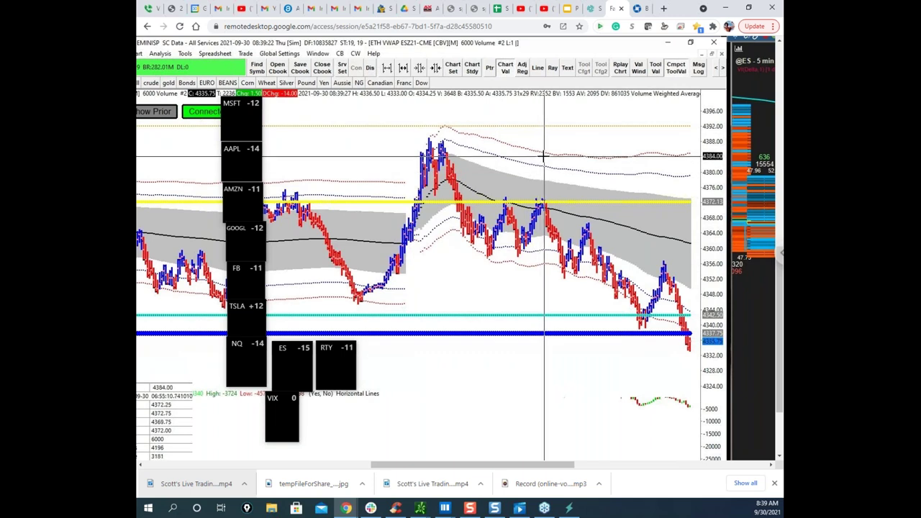
pyautogui.moveTo(137, 87); pyautogui.dragTo(432, 37)
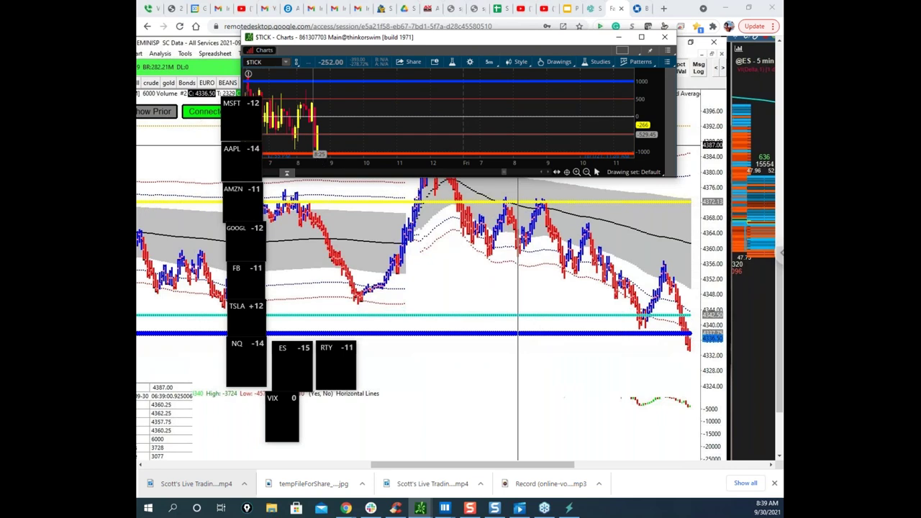
pyautogui.moveTo(346, 147); pyautogui.dragTo(394, 129)
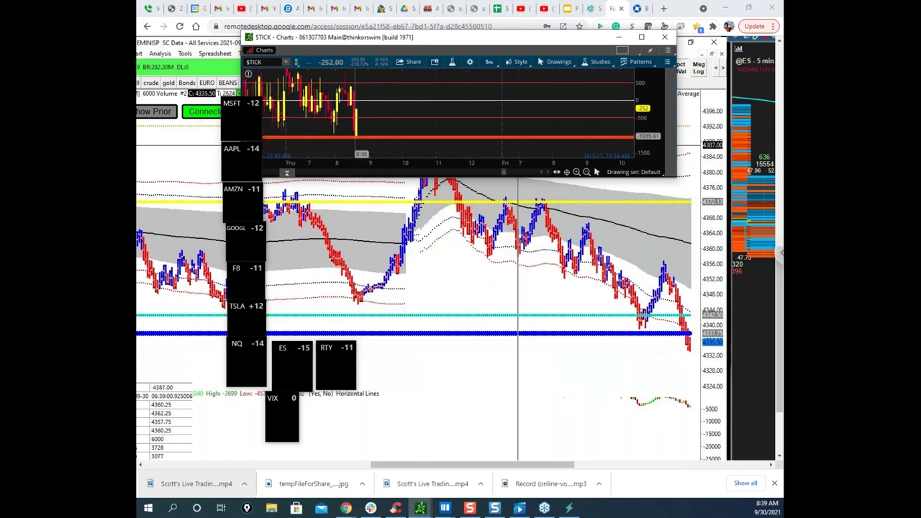
pyautogui.moveTo(419, 41); pyautogui.dragTo(419, 1)
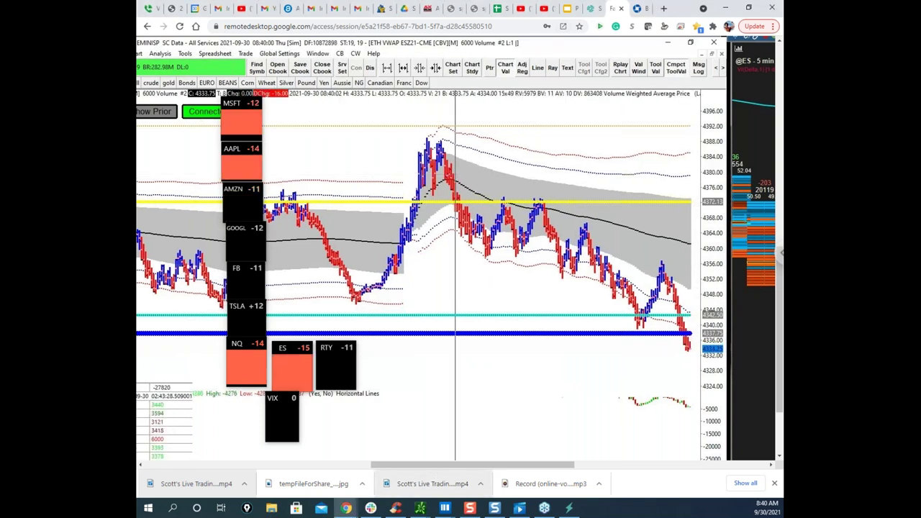
pyautogui.click(703, 8)
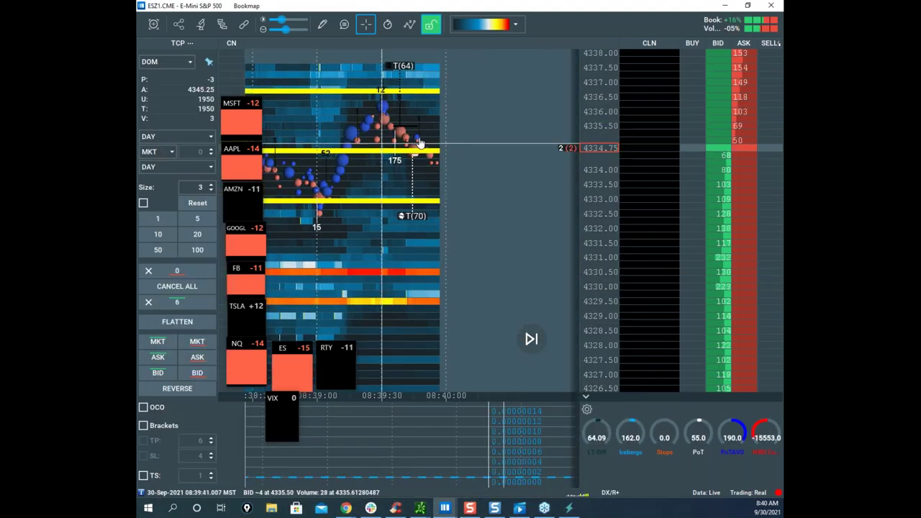
# Examine the ES price action around 08:40 as it trades below the yellow line at 4333.50.
pyautogui.scroll(-3, 544, 147)
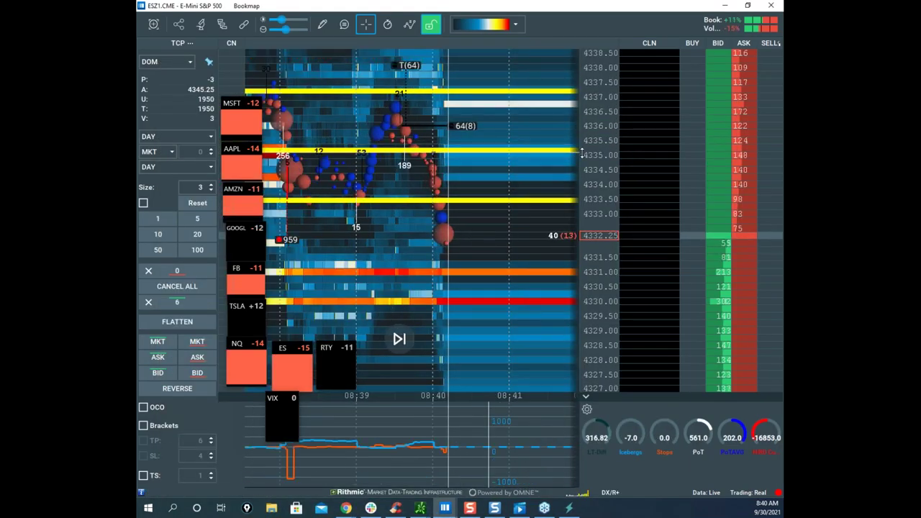
pyautogui.scroll(1, 595, 154)
pyautogui.scroll(1, 596, 155)
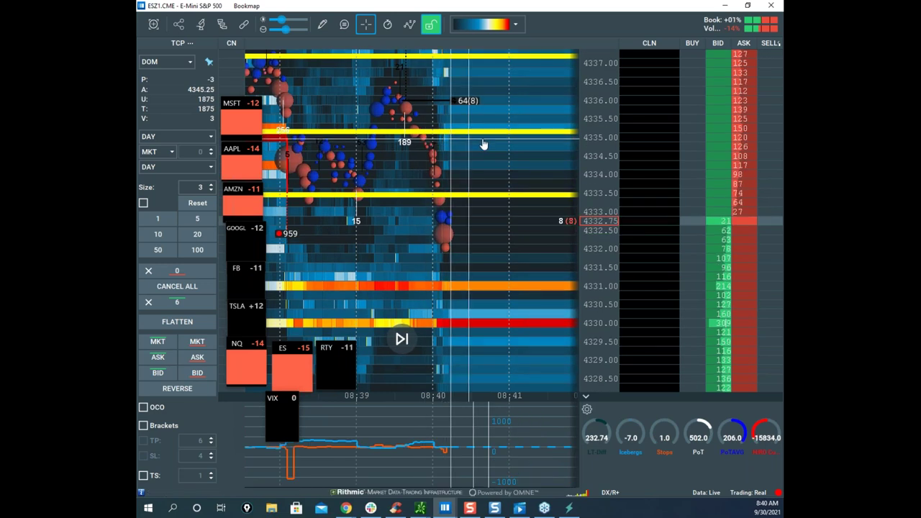
pyautogui.scroll(-1, 496, 143)
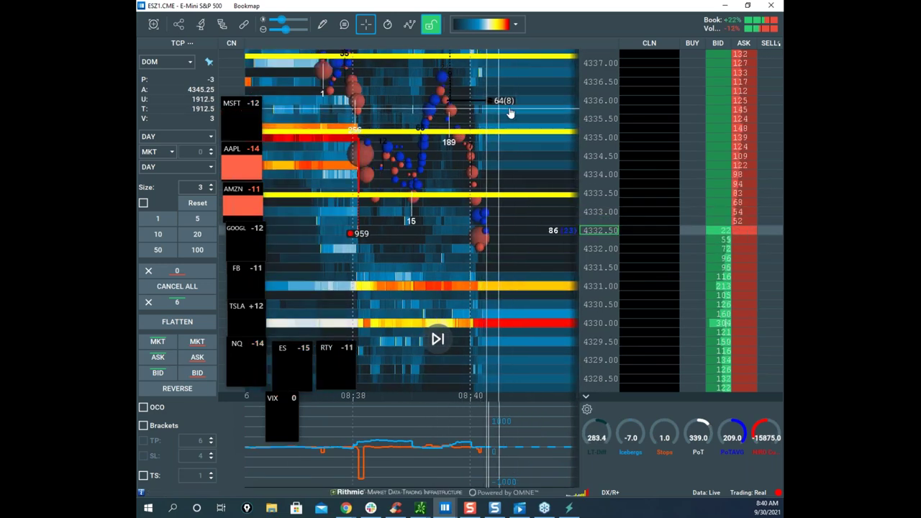
pyautogui.scroll(-1, 587, 115)
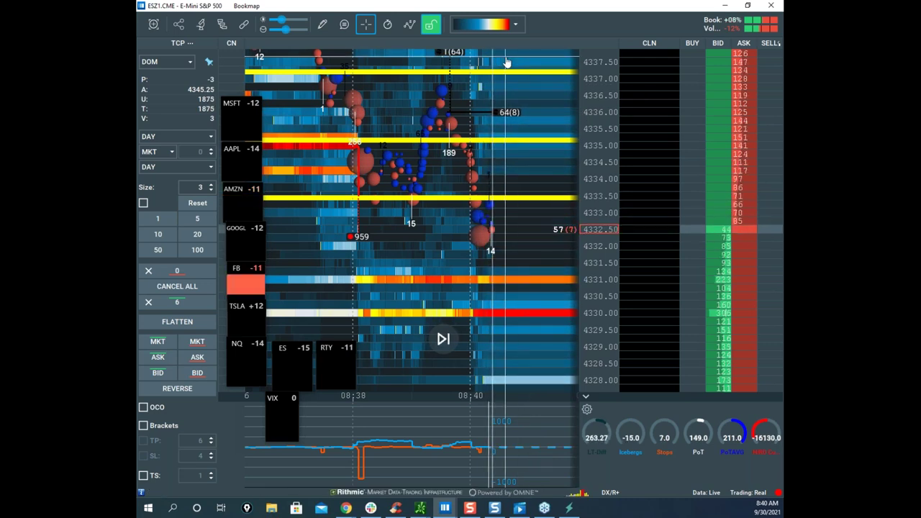
pyautogui.scroll(-1, 585, 111)
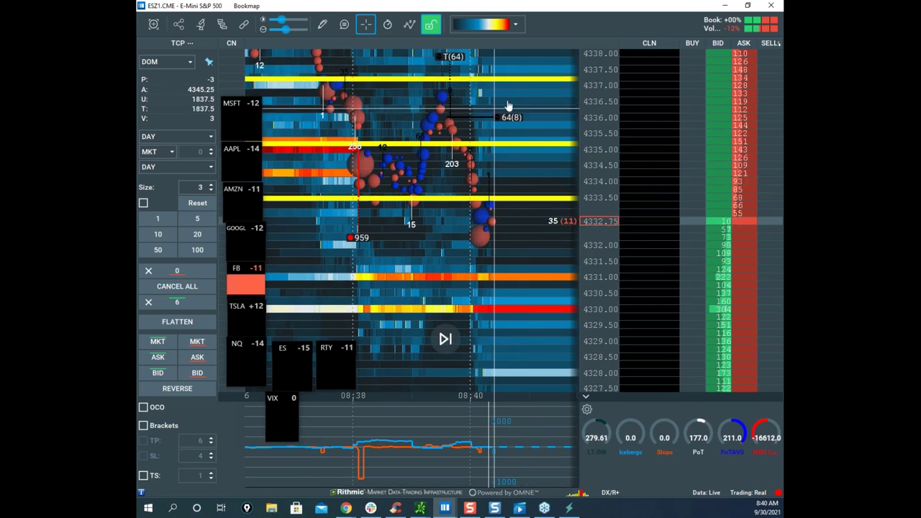
pyautogui.scroll(-2, 514, 118)
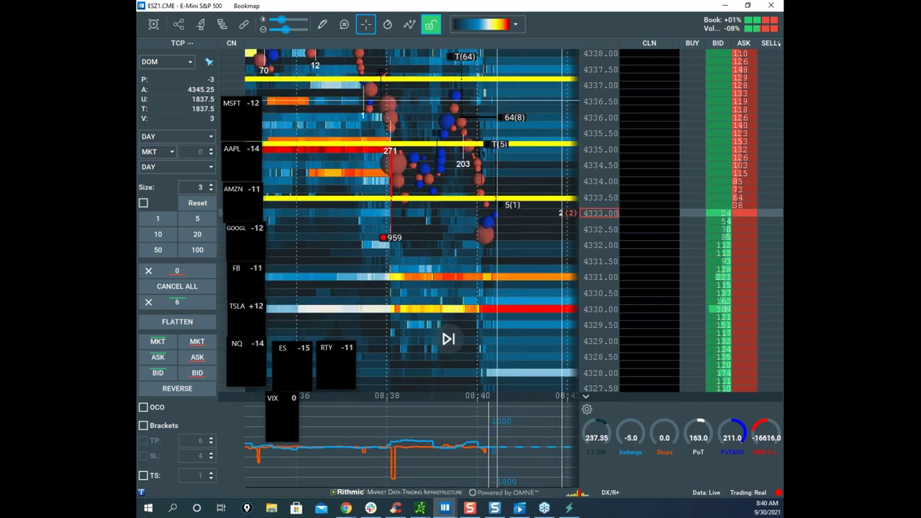
pyautogui.scroll(-1, 596, 124)
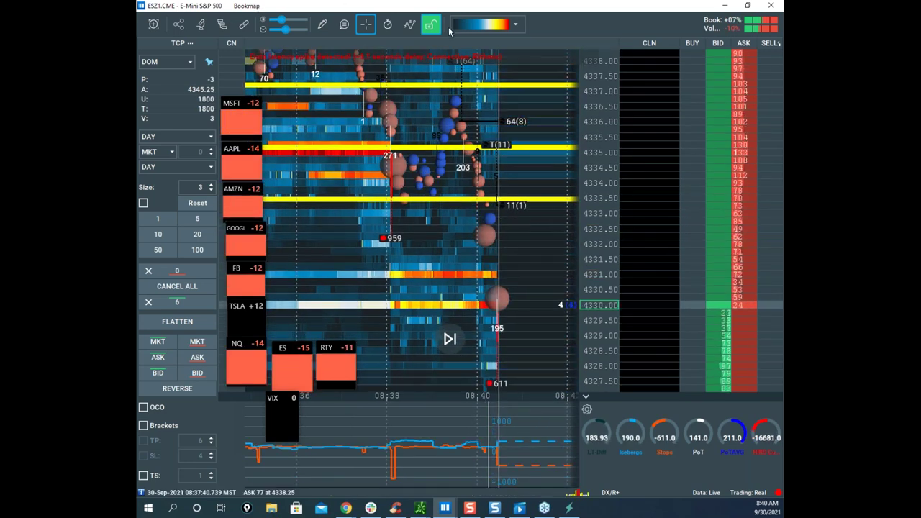
# Inspect the ES drop through 4330 at the 611 stops marker near 08:40:26.
pyautogui.moveTo(487, 189); pyautogui.dragTo(461, 120)
pyautogui.scroll(5, 494, 177)
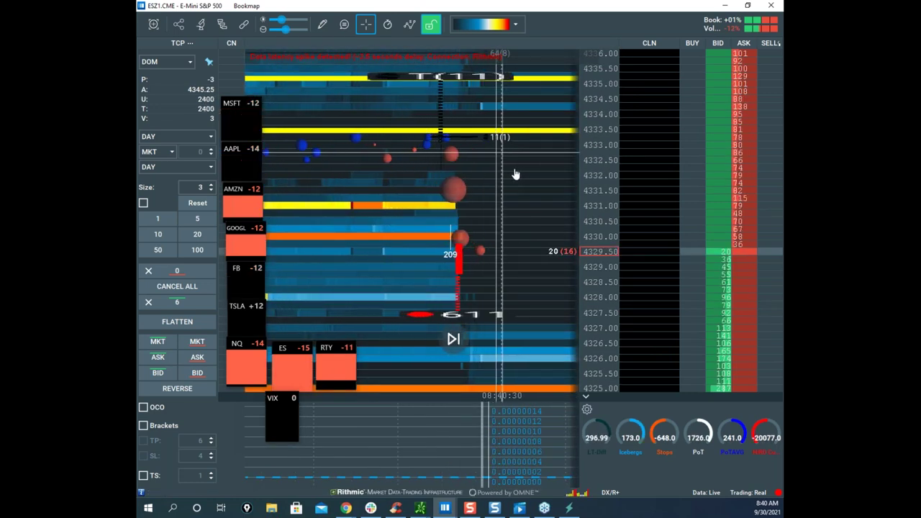
pyautogui.scroll(-3, 520, 174)
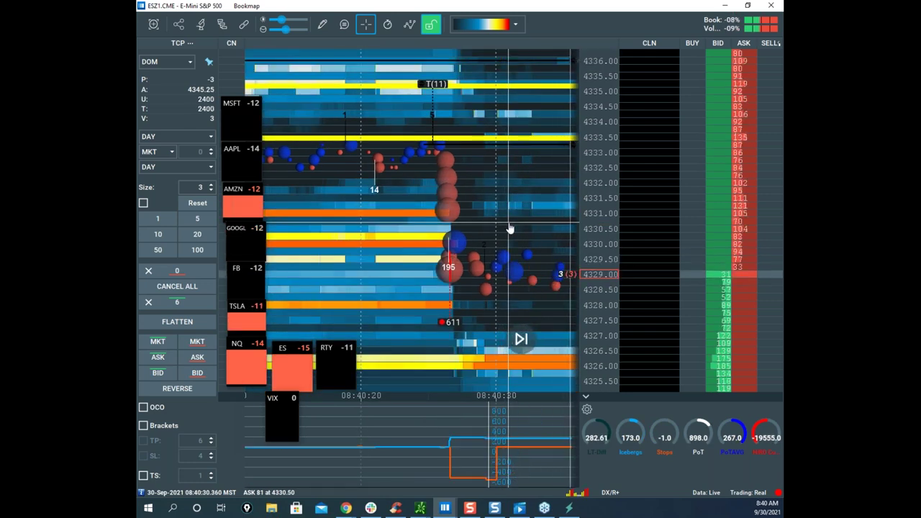
# Switch to Sierra Chart to check the newest bars on the ES VWAP chart, and return to Bookmap.
pyautogui.moveTo(50, 72); pyautogui.dragTo(512, 75)
pyautogui.click(563, 68)
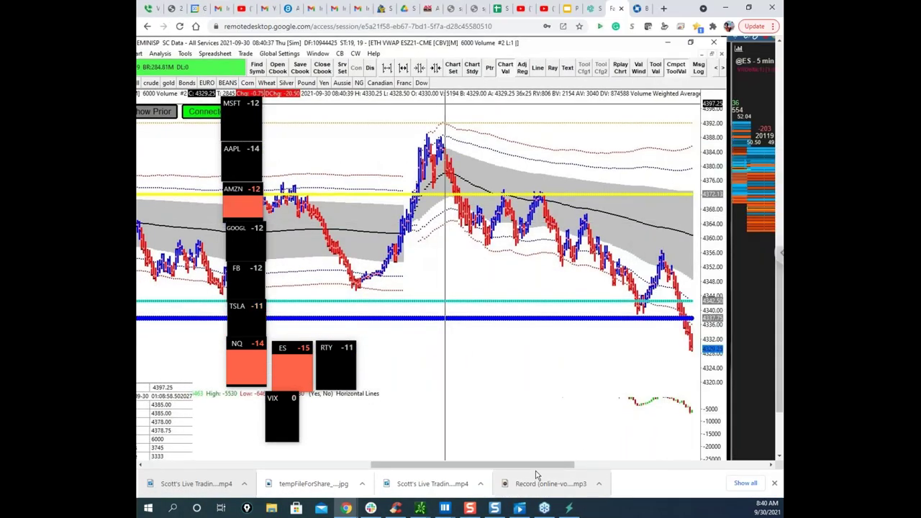
pyautogui.moveTo(515, 467); pyautogui.dragTo(523, 468)
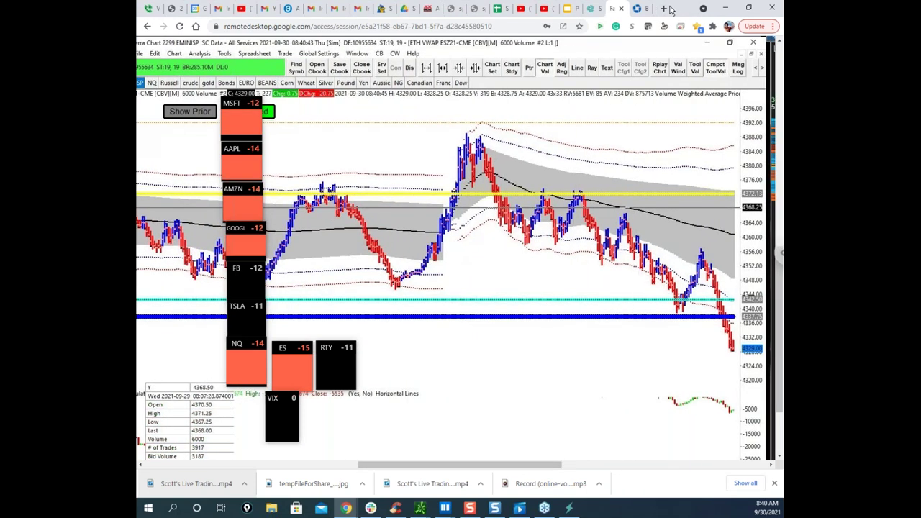
pyautogui.click(725, 7)
# Examine the ES rebound after the 611 stop run against the heatmap liquidity between 4327 and 4338.
pyautogui.scroll(-5, 421, 156)
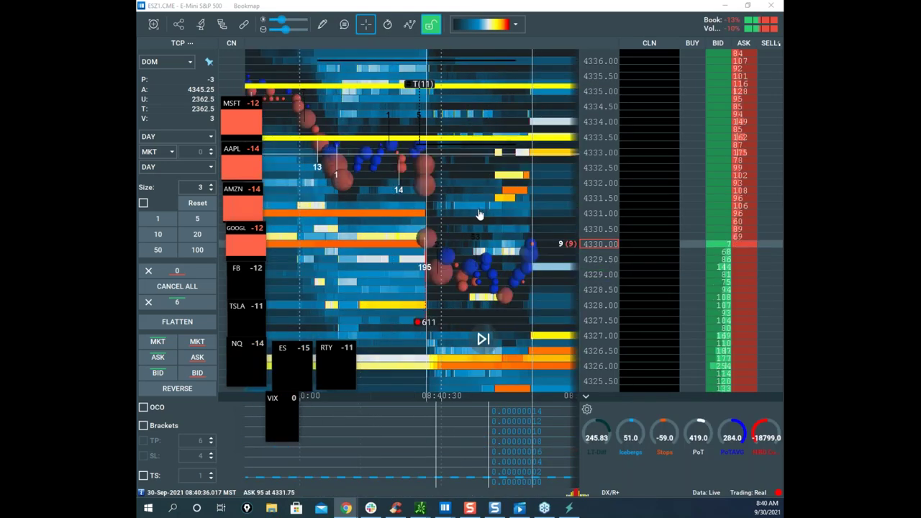
pyautogui.moveTo(486, 226); pyautogui.dragTo(481, 145)
pyautogui.moveTo(593, 124)
pyautogui.mouseDown()
pyautogui.moveTo(594, 178)
pyautogui.moveTo(594, 140)
pyautogui.mouseUp()
pyautogui.moveTo(505, 137); pyautogui.dragTo(512, 244)
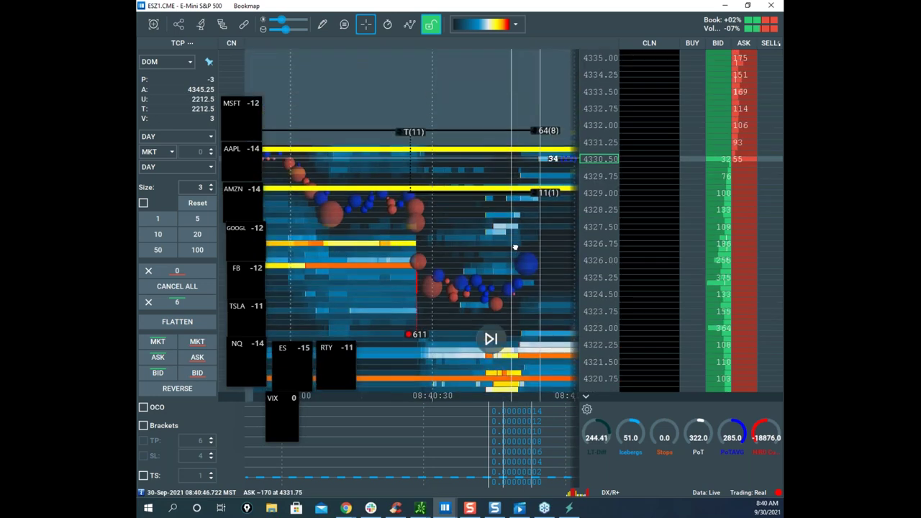
pyautogui.moveTo(594, 190); pyautogui.dragTo(595, 164)
pyautogui.scroll(5, 455, 242)
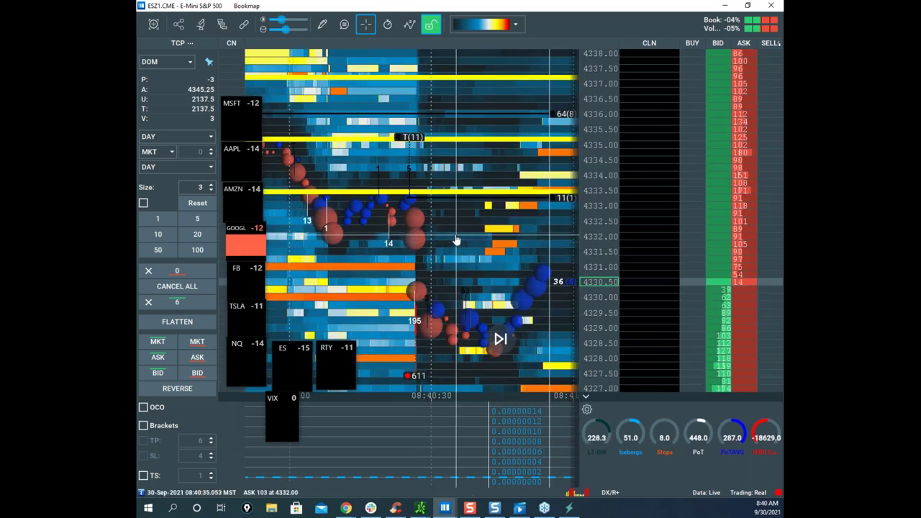
# Examine the individual trades of the 611 stop run at 08:40:26 at sub-second scale.
pyautogui.moveTo(395, 241); pyautogui.dragTo(470, 222)
pyautogui.scroll(4, 467, 234)
pyautogui.scroll(5, 454, 235)
pyautogui.scroll(3, 469, 223)
pyautogui.moveTo(366, 242); pyautogui.dragTo(516, 163)
pyautogui.scroll(3, 472, 220)
pyautogui.moveTo(587, 177); pyautogui.dragTo(587, 152)
pyautogui.moveTo(500, 177); pyautogui.dragTo(454, 237)
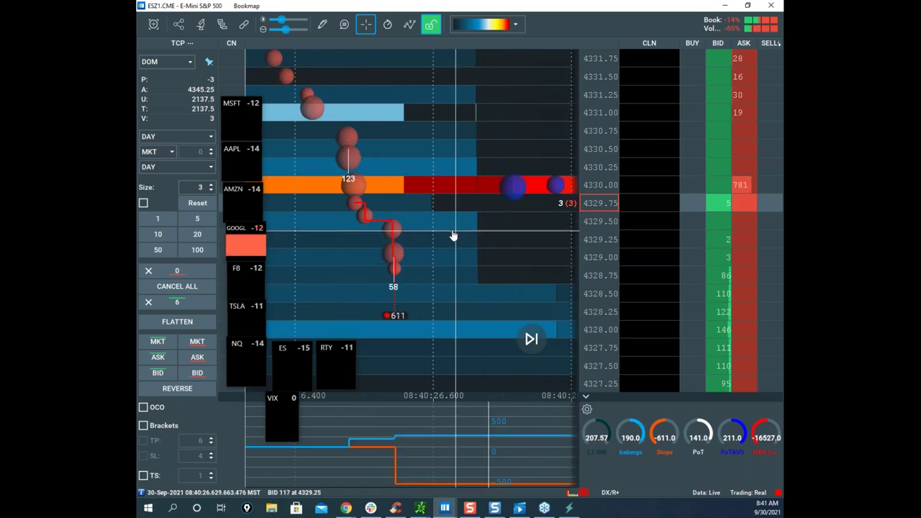
# Draw a yellow horizontal line between 4330.00 and 4329.75 where the 611 stop run starts, and turn off the drawing tool.
pyautogui.click(322, 24)
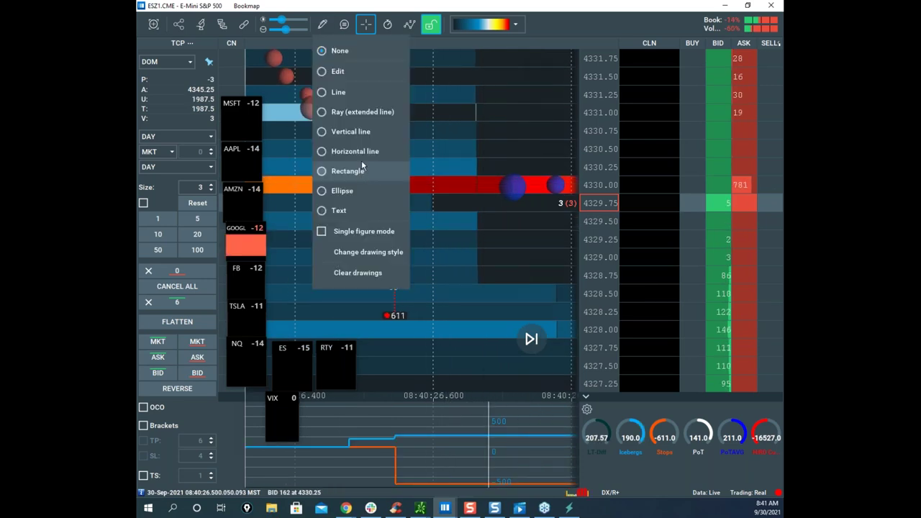
pyautogui.click(361, 166)
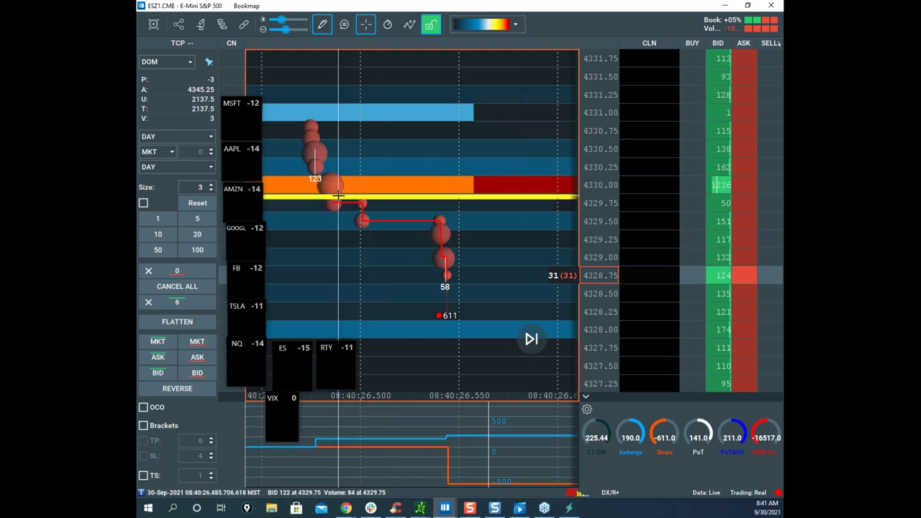
pyautogui.scroll(-3, 409, 199)
pyautogui.scroll(3, 460, 216)
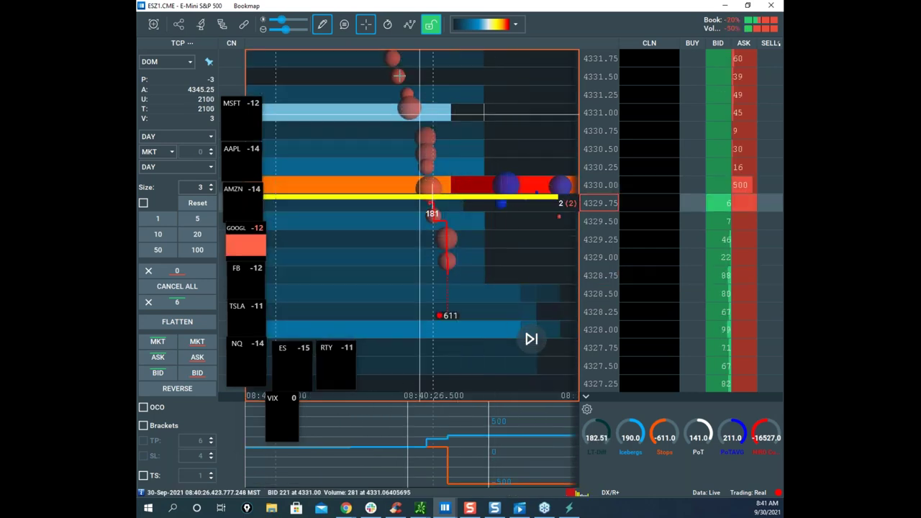
pyautogui.click(325, 27)
pyautogui.click(344, 51)
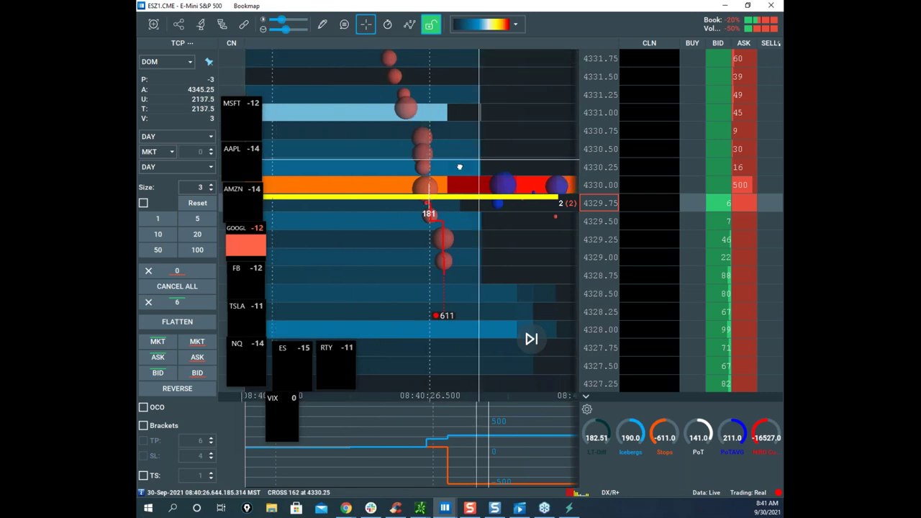
# Draw a second yellow horizontal line between 4328.50 and 4328.25 under the 611 stop run, and turn off the drawing tool.
pyautogui.moveTo(537, 199); pyautogui.dragTo(427, 181)
pyautogui.scroll(-3, 428, 181)
pyautogui.scroll(-2, 581, 175)
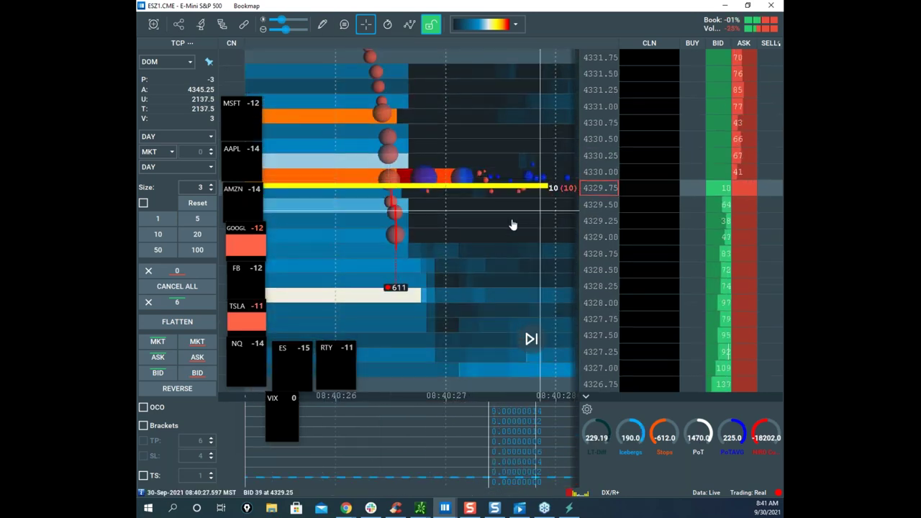
pyautogui.scroll(-2, 413, 263)
pyautogui.scroll(-2, 427, 261)
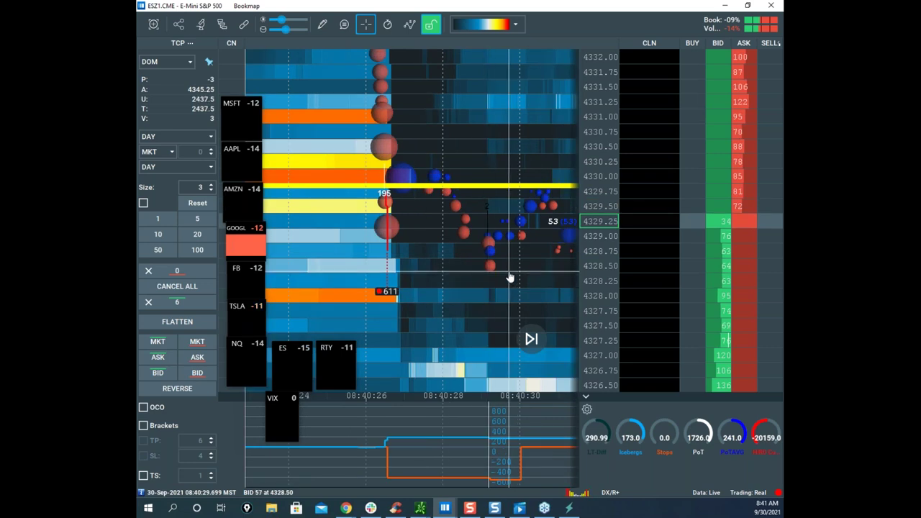
pyautogui.click(321, 24)
pyautogui.click(385, 147)
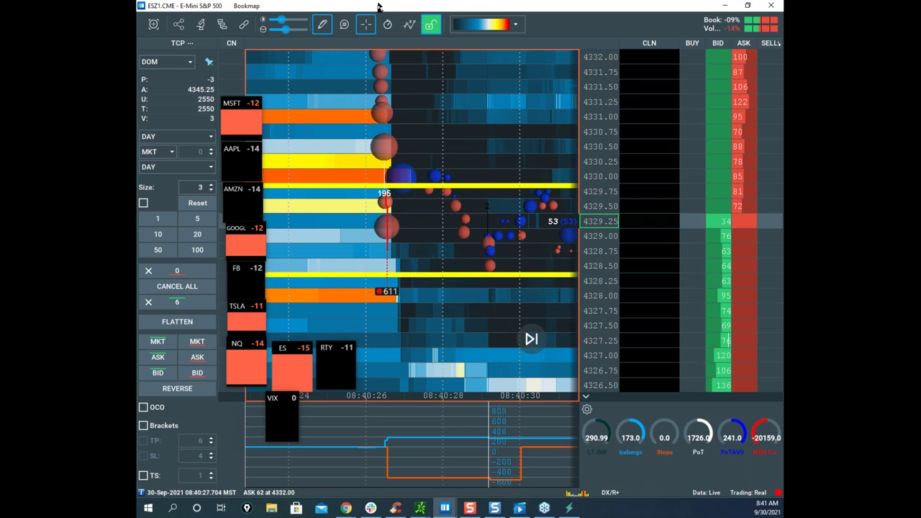
pyautogui.click(321, 24)
pyautogui.click(351, 53)
pyautogui.scroll(-3, 489, 128)
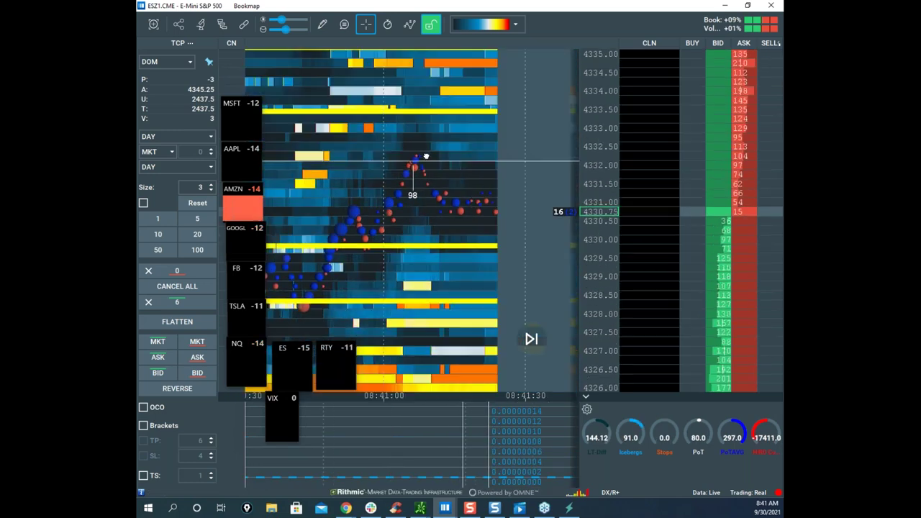
# Examine the latest ES trades against the 4328.50 and 4330.00 yellow lines at wide and close price scales.
pyautogui.scroll(-3, 441, 142)
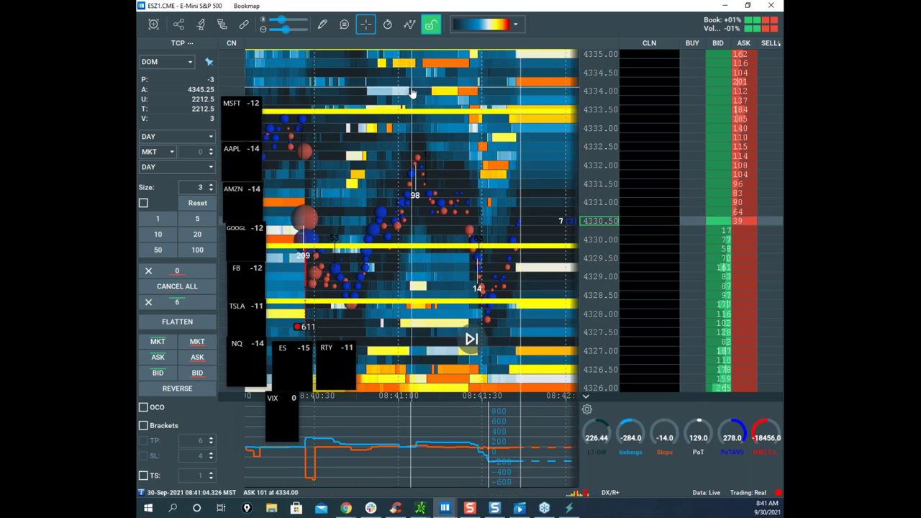
pyautogui.moveTo(584, 159); pyautogui.dragTo(557, 185)
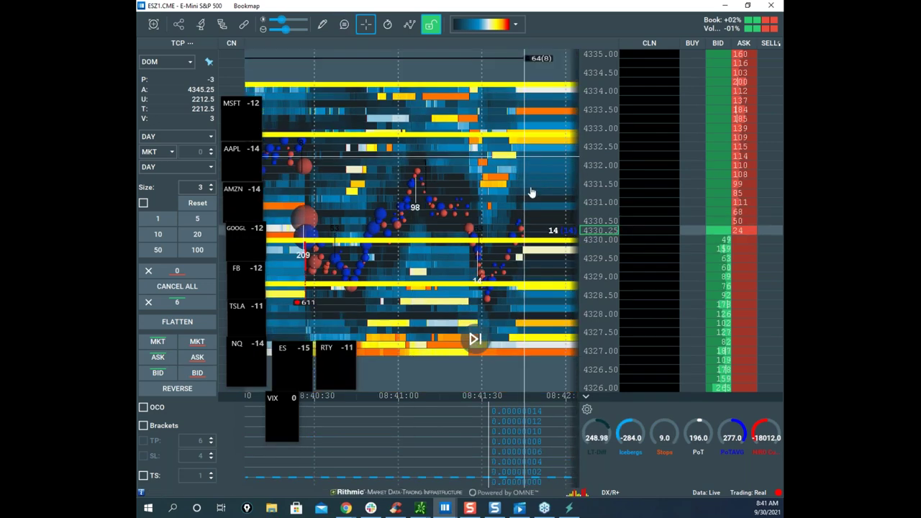
pyautogui.scroll(-3, 595, 186)
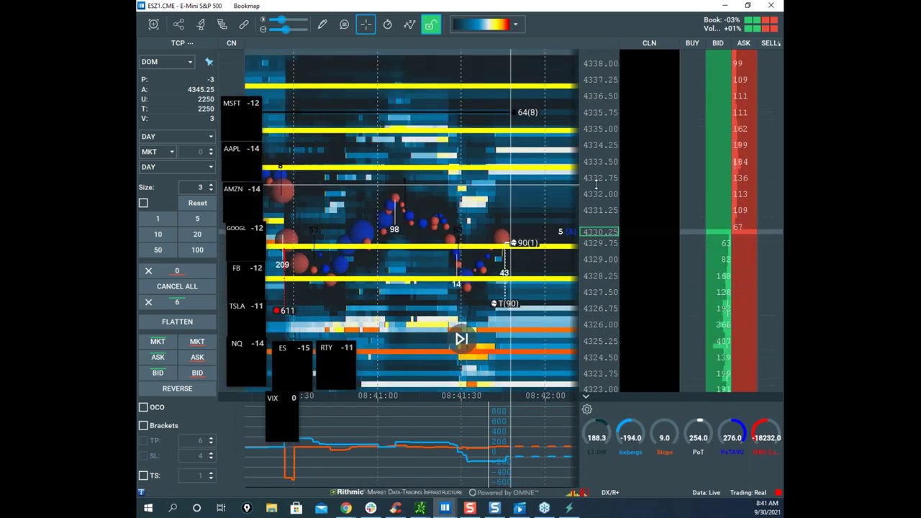
pyautogui.scroll(3, 595, 186)
pyautogui.scroll(2, 604, 204)
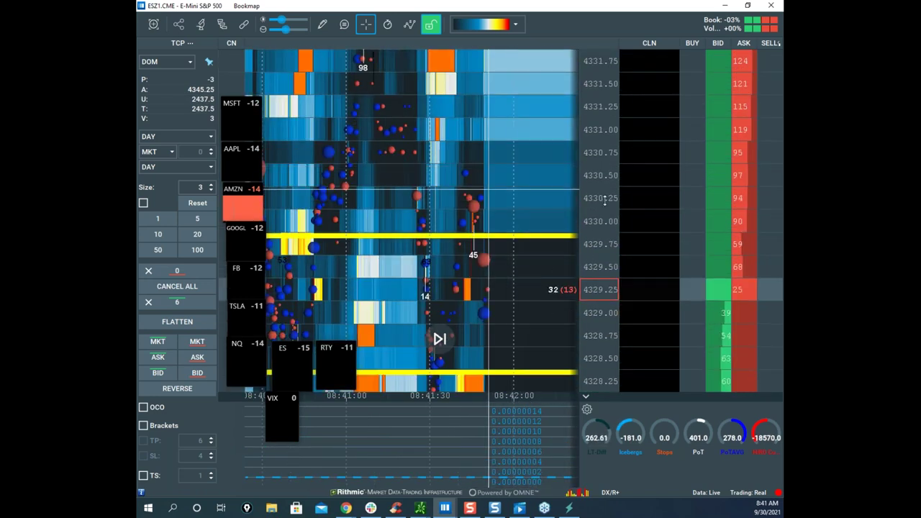
pyautogui.scroll(1, 598, 188)
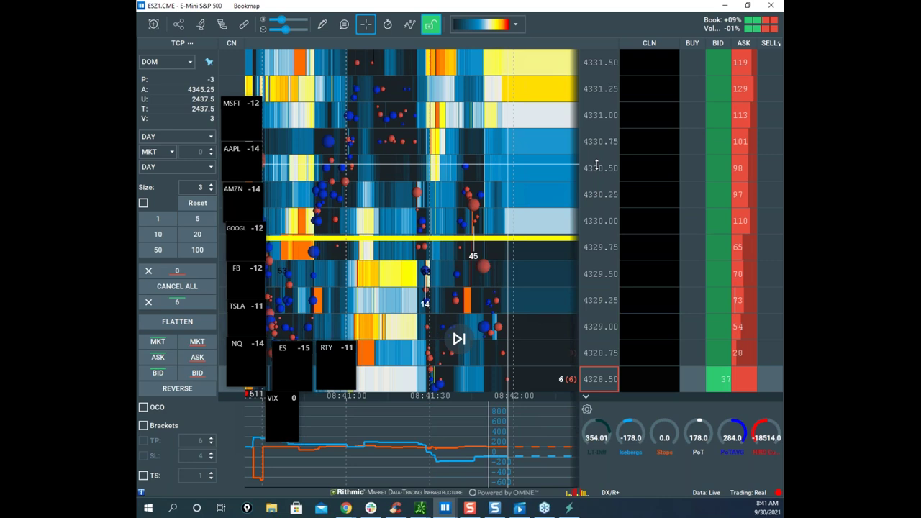
# Move the 3-contract ES buy stop down to 4338.25.
pyautogui.scroll(-3, 597, 166)
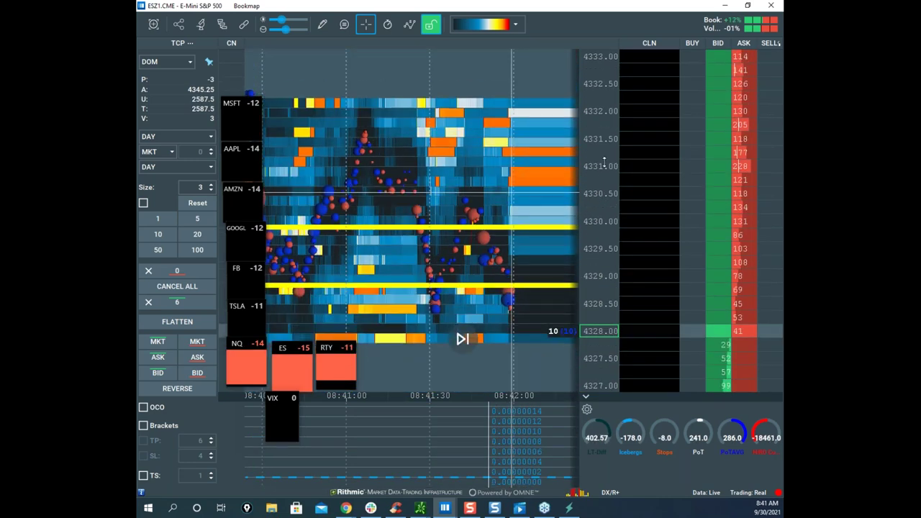
pyautogui.scroll(-5, 603, 155)
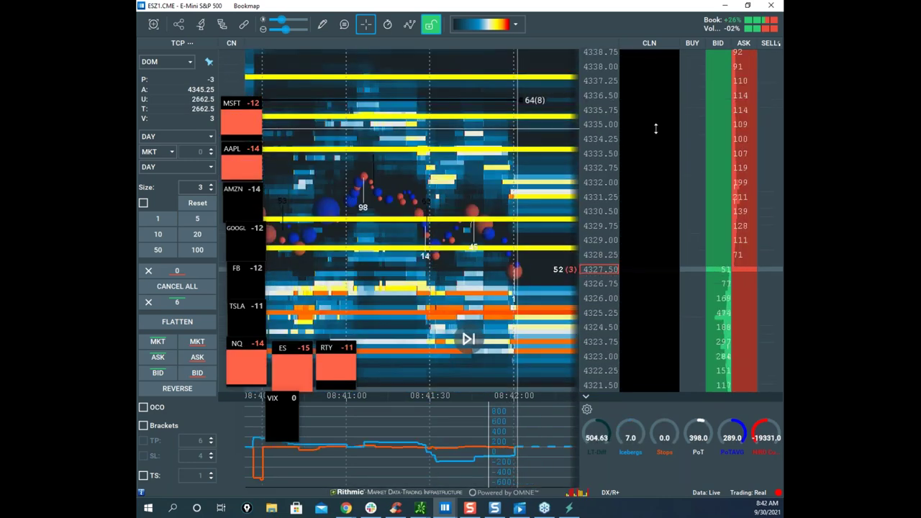
pyautogui.scroll(-3, 655, 122)
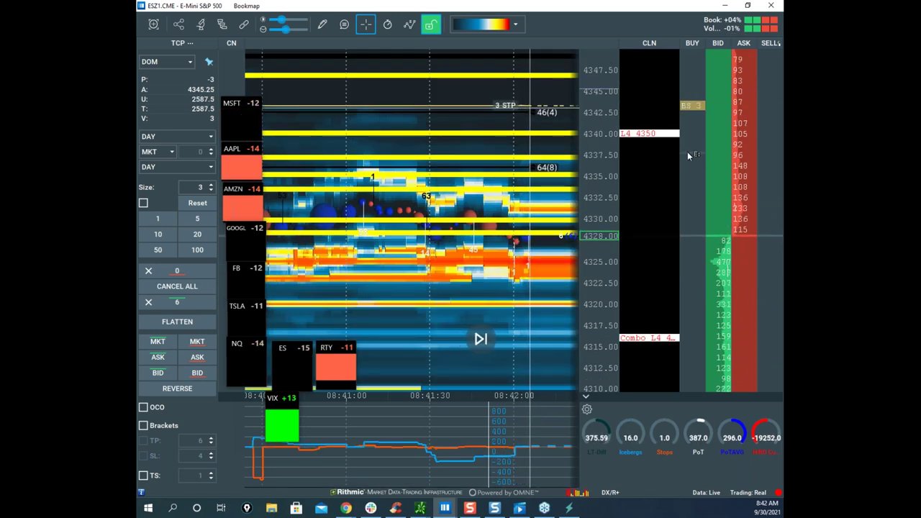
pyautogui.moveTo(688, 153); pyautogui.dragTo(693, 147)
# Examine ES trades since the 959 and 611 stop runs against the heatmap liquidity between 4322 and 4339.
pyautogui.scroll(3, 602, 85)
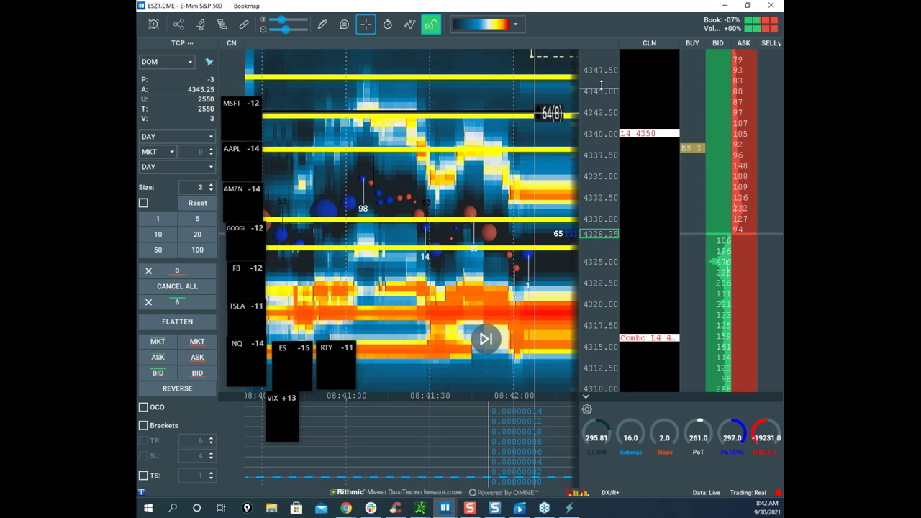
pyautogui.scroll(3, 601, 84)
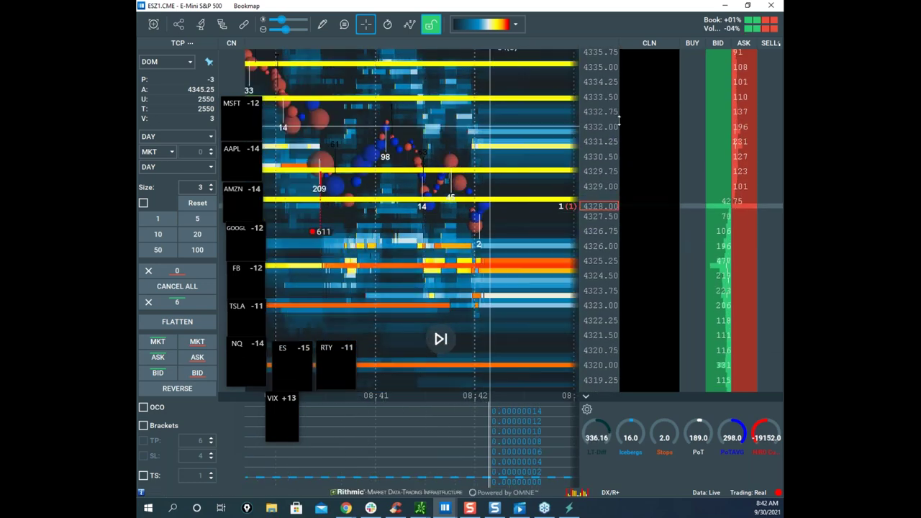
pyautogui.scroll(-3, 549, 102)
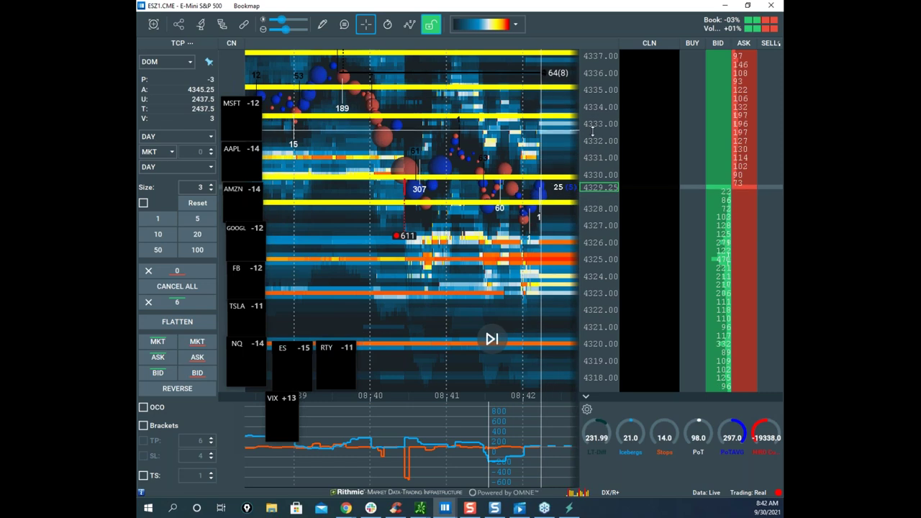
pyautogui.scroll(1, 591, 129)
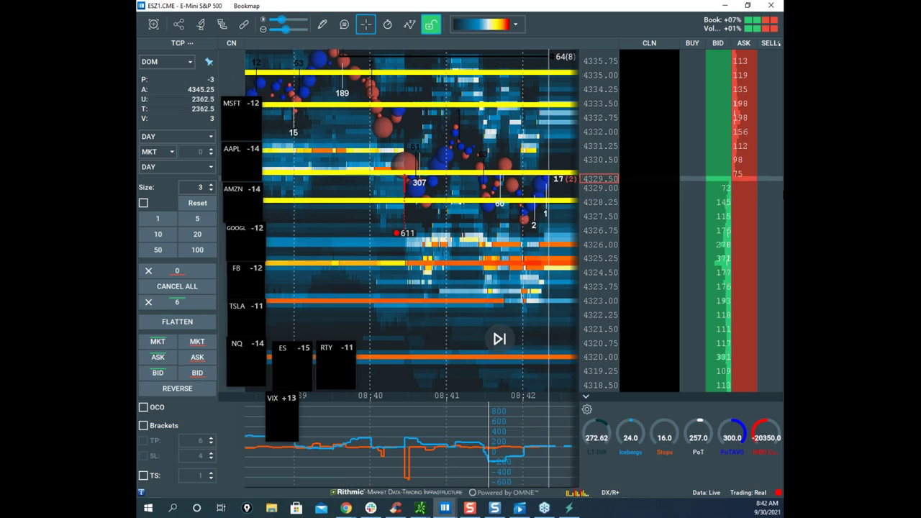
pyautogui.scroll(-2, 517, 152)
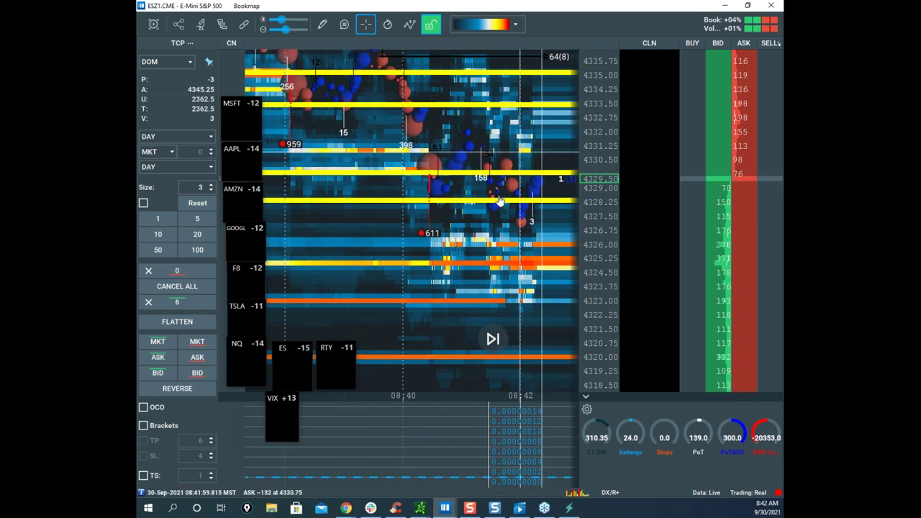
pyautogui.scroll(-2, 547, 202)
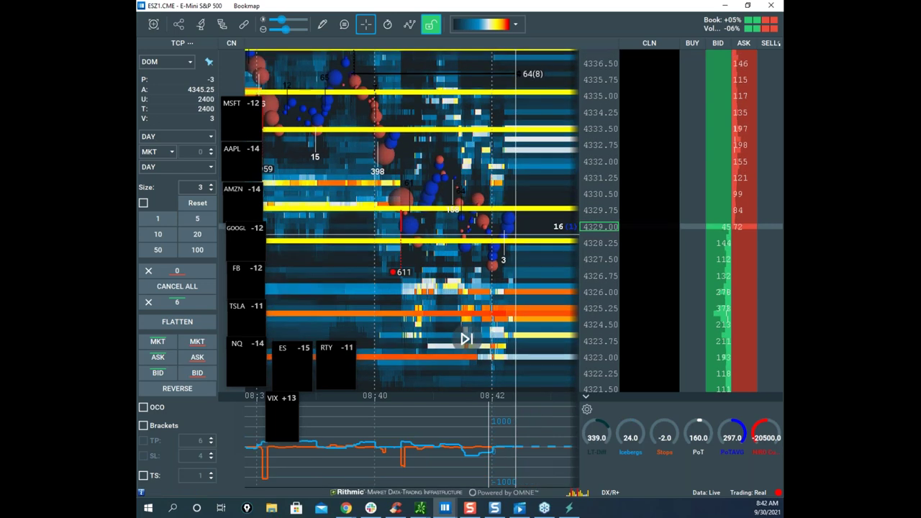
pyautogui.scroll(-2, 598, 181)
pyautogui.moveTo(557, 174); pyautogui.dragTo(551, 187)
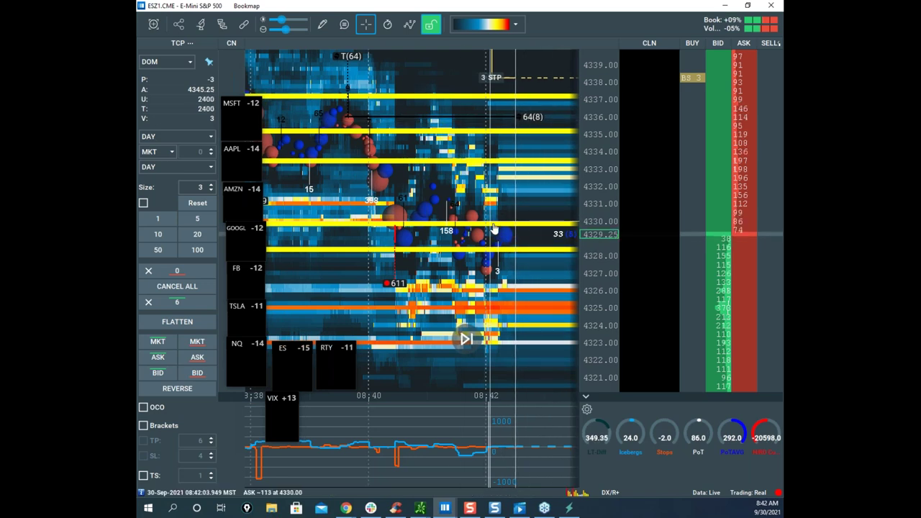
pyautogui.scroll(2, 581, 223)
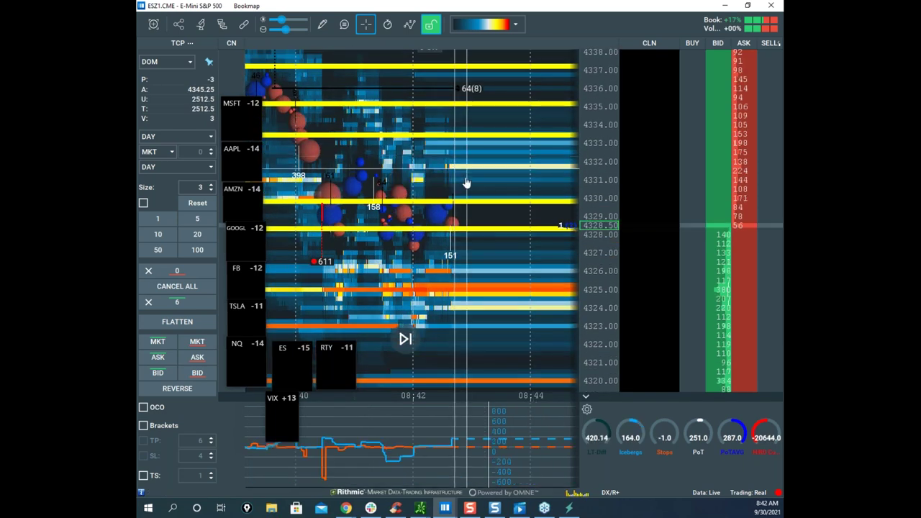
pyautogui.moveTo(467, 189); pyautogui.dragTo(520, 223)
pyautogui.scroll(-2, 482, 206)
pyautogui.scroll(-2, 481, 206)
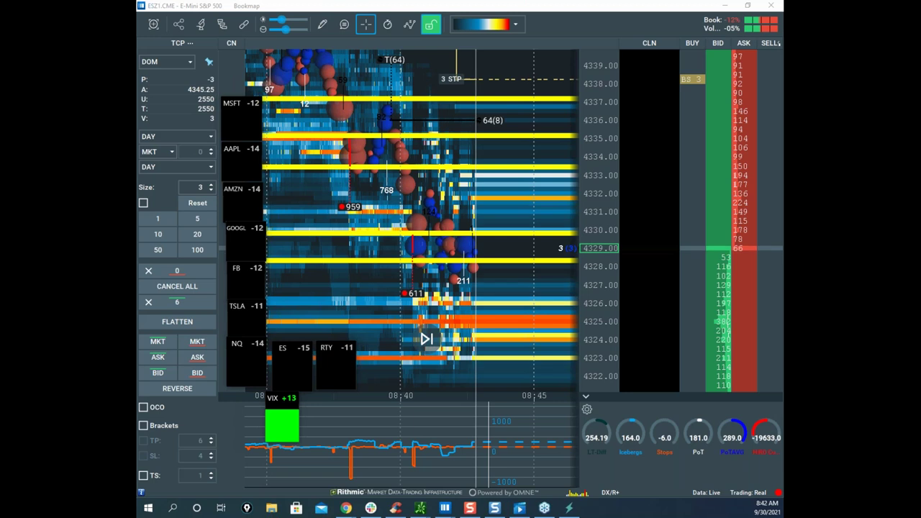
# Circle the position's average price and profit figures freehand, sketch marks over the latest ES price action, and clear the annotations.
pyautogui.moveTo(190, 110); pyautogui.dragTo(223, 81)
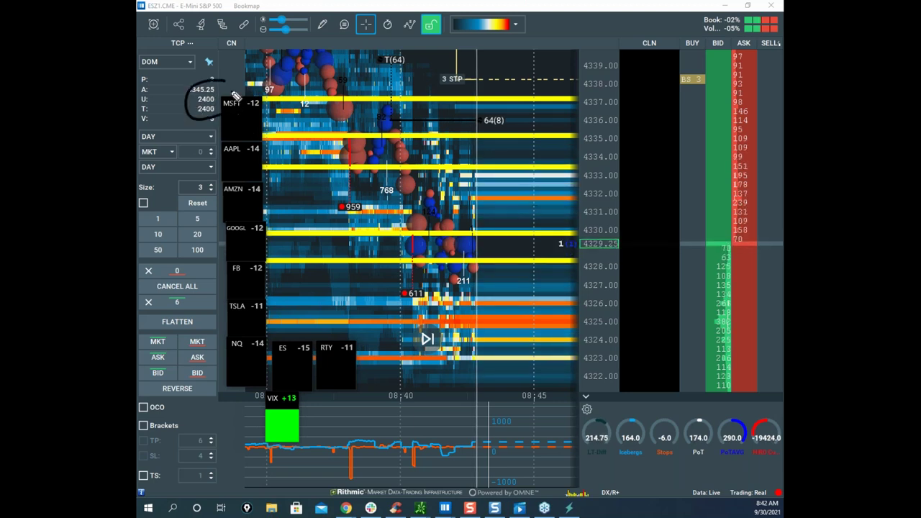
pyautogui.moveTo(478, 246); pyautogui.dragTo(498, 232)
pyautogui.moveTo(501, 147)
pyautogui.mouseDown()
pyautogui.moveTo(514, 190)
pyautogui.moveTo(572, 191)
pyautogui.moveTo(512, 204)
pyautogui.moveTo(611, 212)
pyautogui.mouseUp()
pyautogui.moveTo(508, 230); pyautogui.dragTo(620, 123)
pyautogui.rightClick(602, 82)
# Sketch freehand loops around the ES decline and its latest trades with a path rising toward the buy stop, and erase the annotations.
pyautogui.moveTo(493, 98)
pyautogui.mouseDown()
pyautogui.moveTo(302, 160)
pyautogui.moveTo(527, 126)
pyautogui.mouseUp()
pyautogui.moveTo(526, 237); pyautogui.dragTo(584, 61)
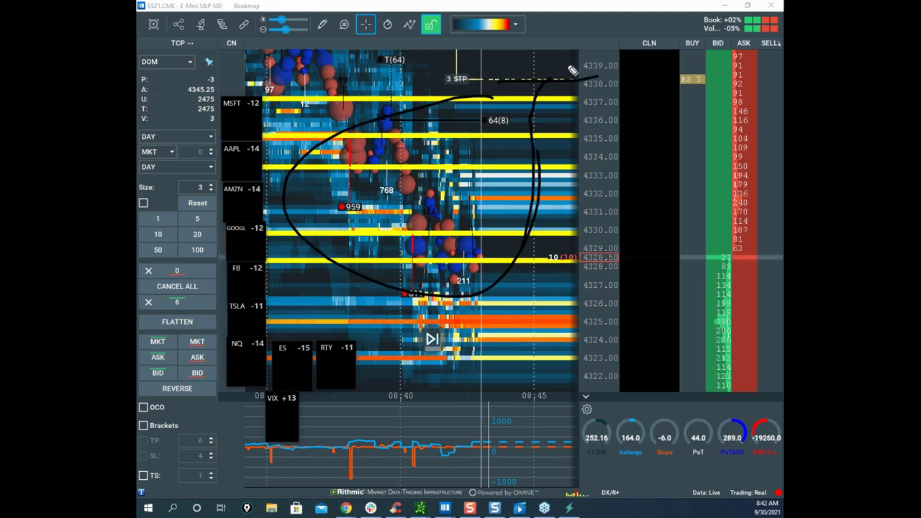
pyautogui.moveTo(427, 225); pyautogui.dragTo(527, 229)
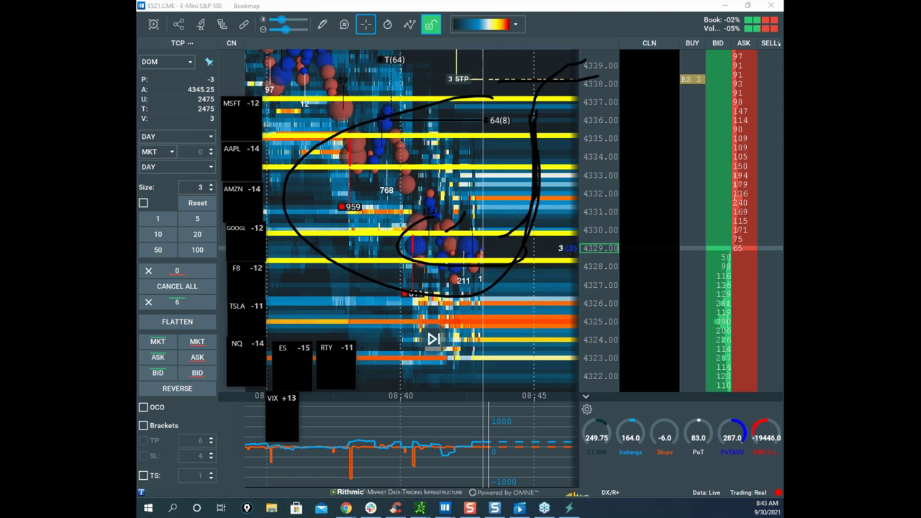
pyautogui.rightClick(526, 43)
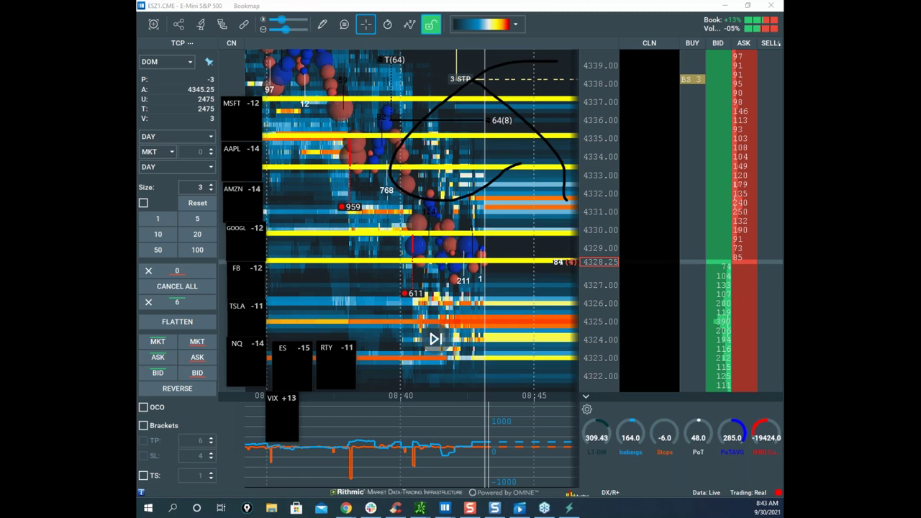
pyautogui.press('e')
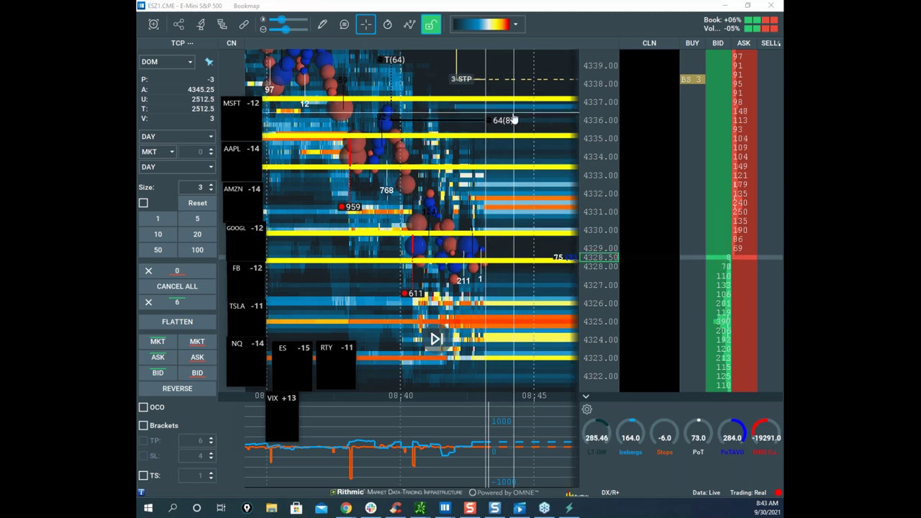
# Switch to the remote desktop browser window and maximize it to view the Sierra Chart ES ETH VWAP chart.
pyautogui.moveTo(515, 119); pyautogui.dragTo(489, 119)
pyautogui.scroll(-3, 592, 129)
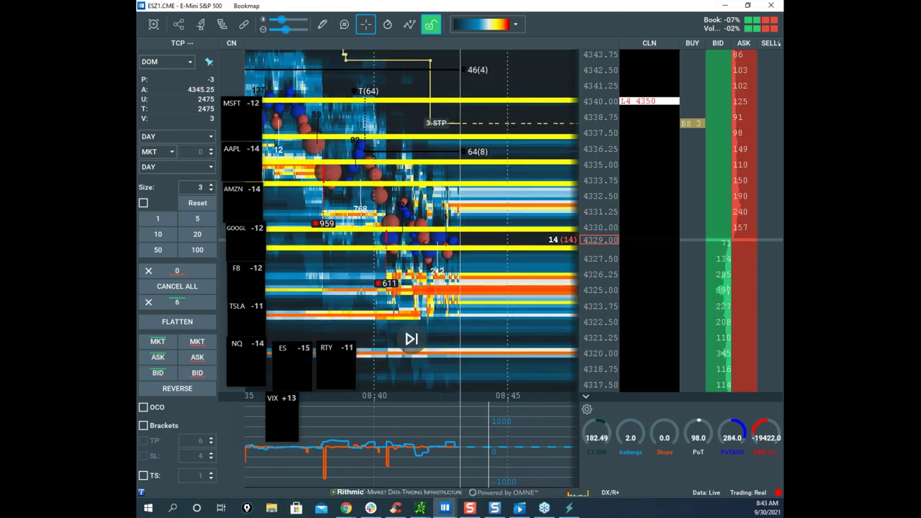
pyautogui.moveTo(138, 133); pyautogui.dragTo(574, 88)
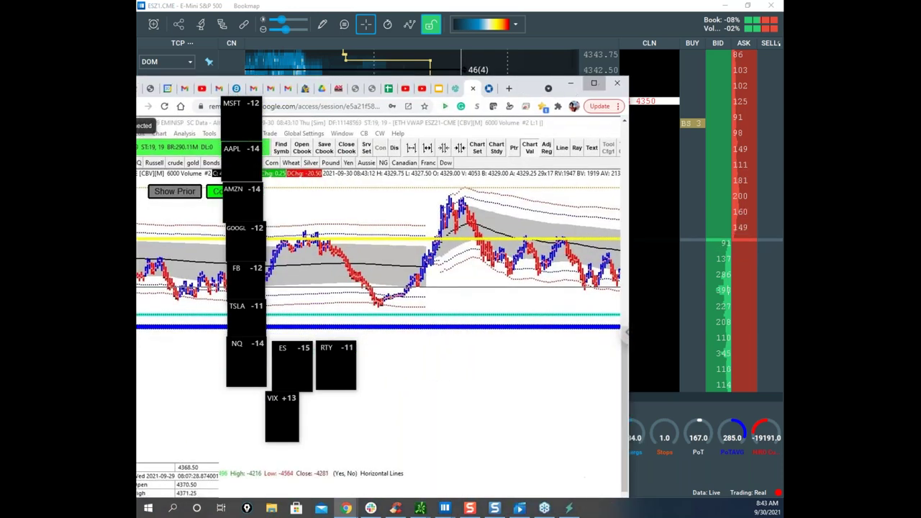
pyautogui.click(593, 83)
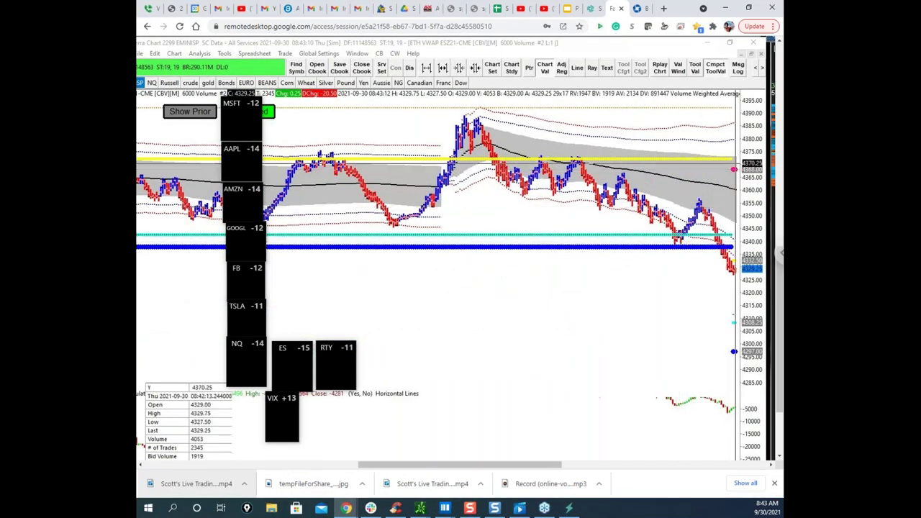
pyautogui.moveTo(554, 62); pyautogui.dragTo(565, 201)
pyautogui.press('Escape')
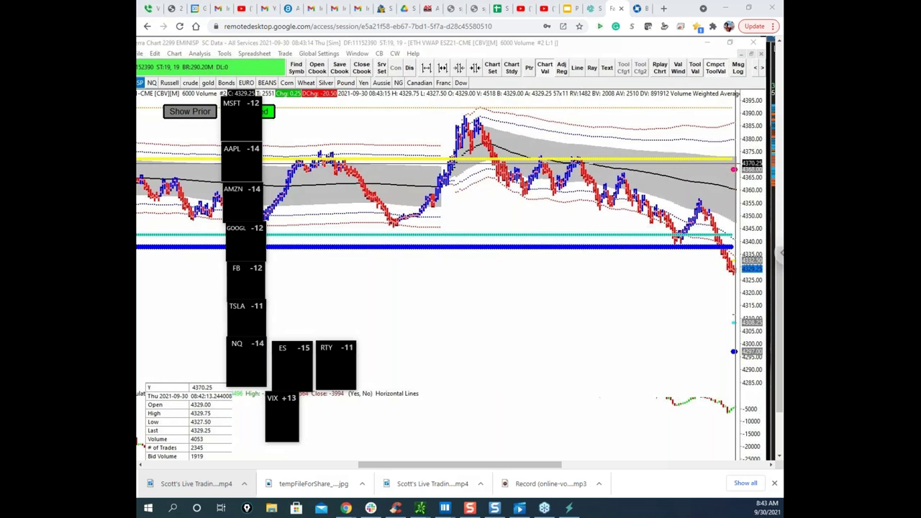